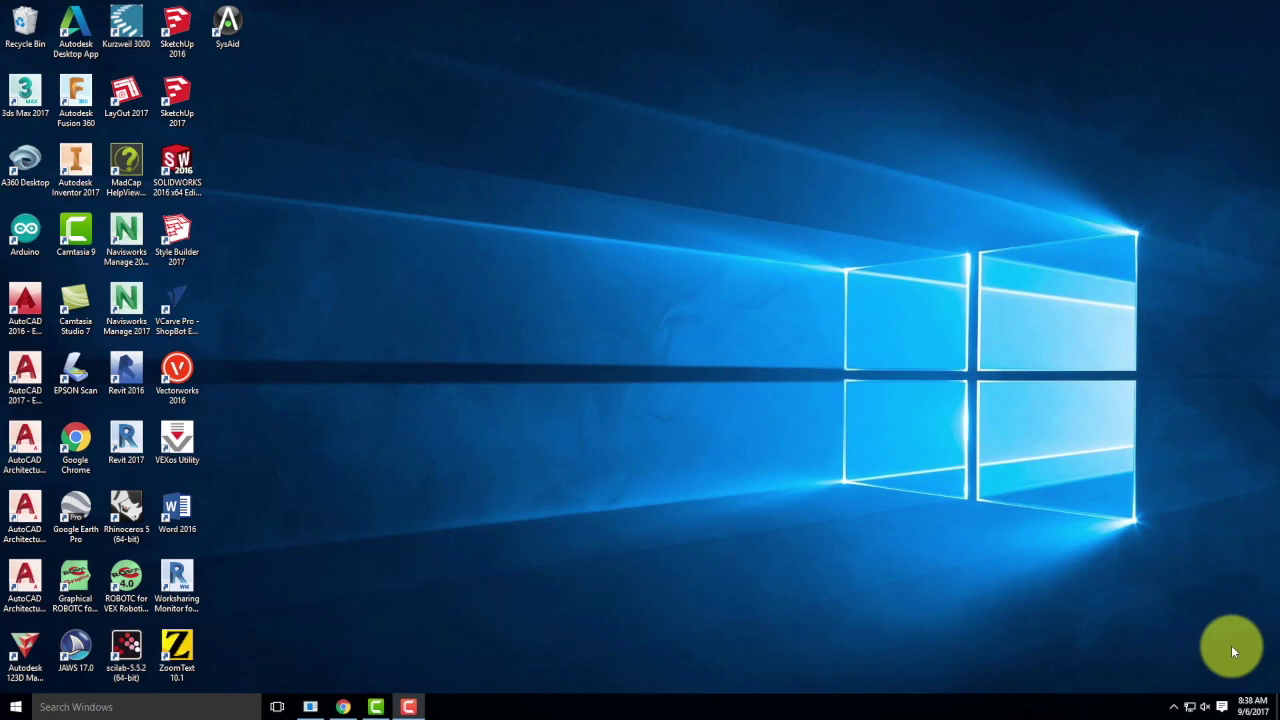
# - Restore the Chrome window showing Flickr's 'running' photo search results
pyautogui.click(343, 707)
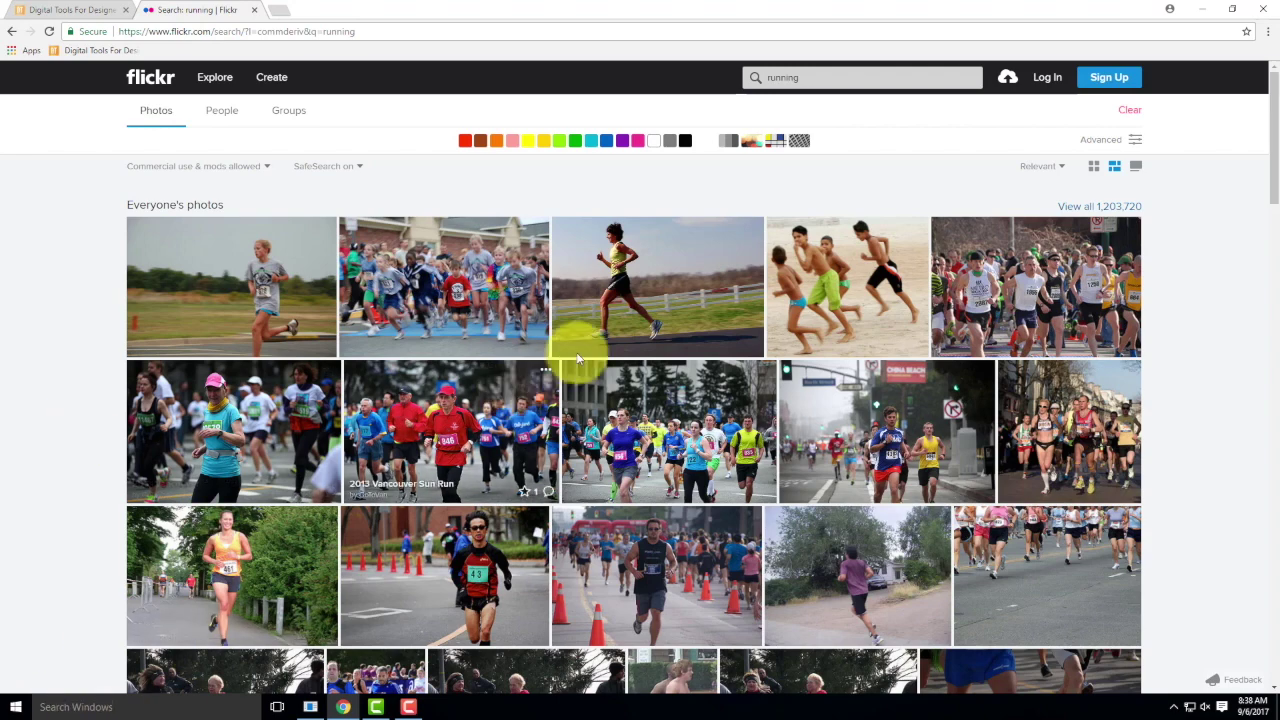
pyautogui.click(660, 297)
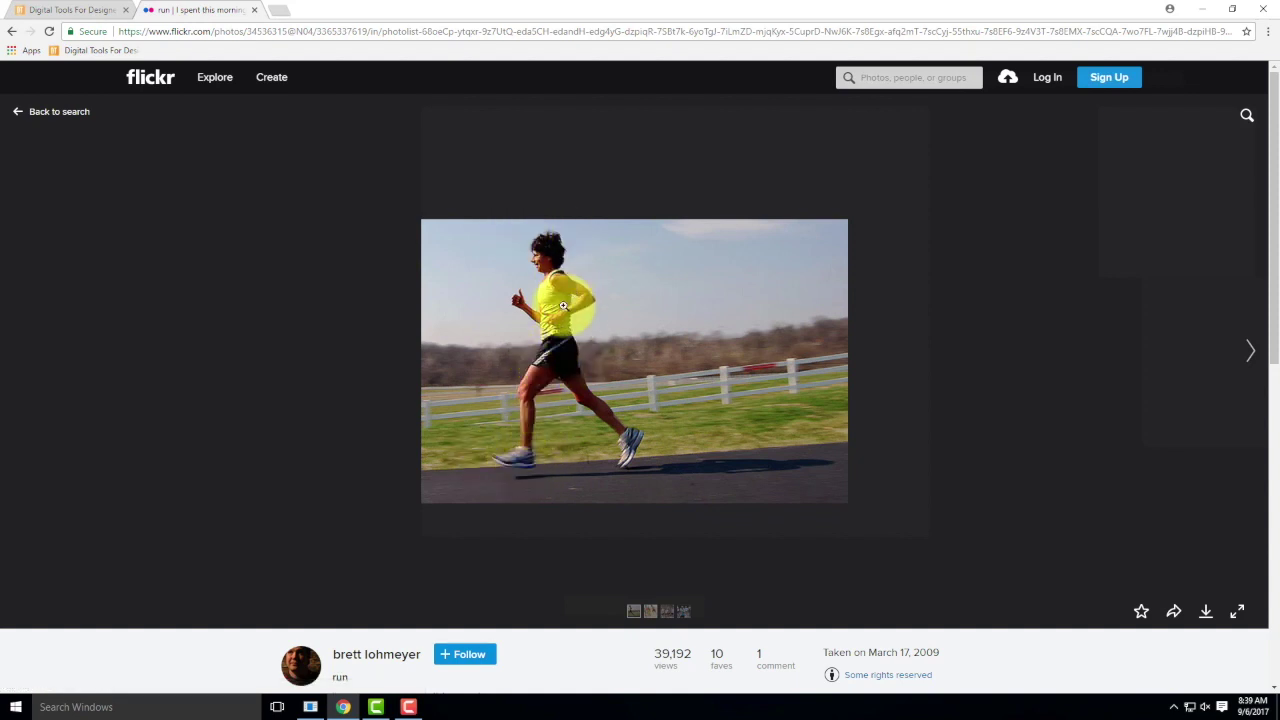
pyautogui.click(1206, 614)
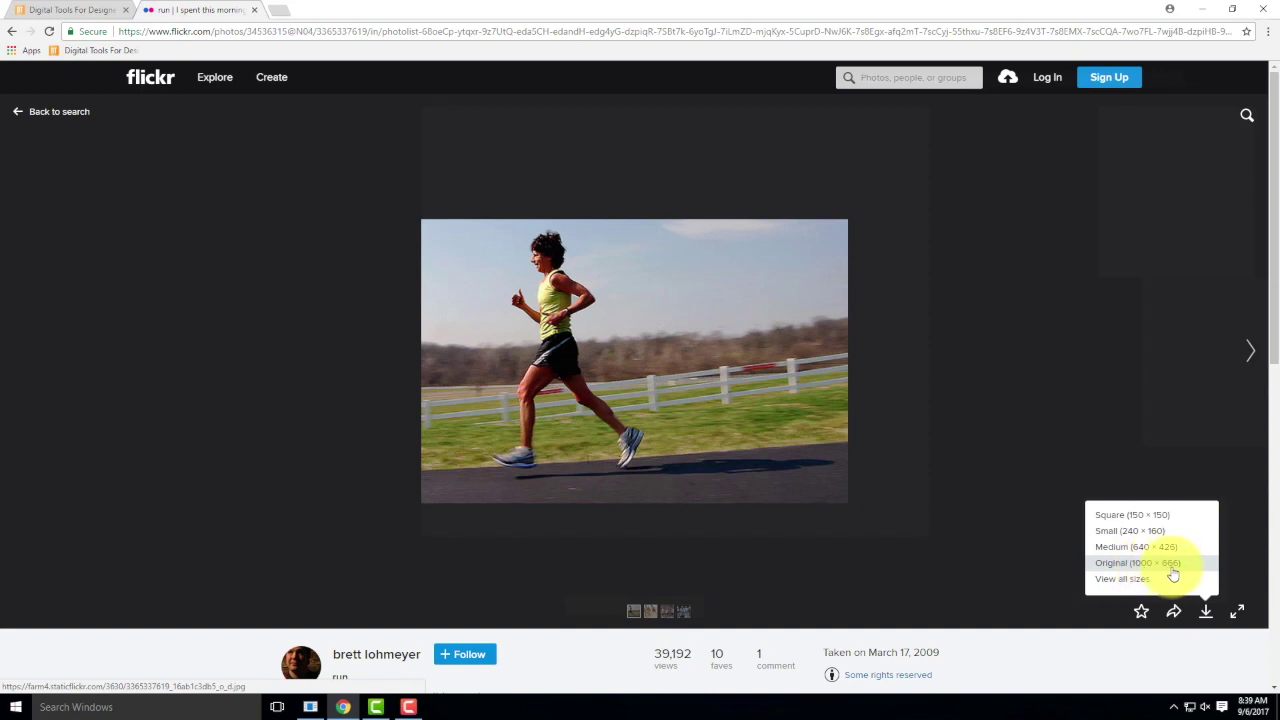
pyautogui.click(505, 368)
pyautogui.click(9, 31)
pyautogui.scroll(-5, 1009, 335)
pyautogui.scroll(-8, 1009, 341)
pyautogui.scroll(-8, 1009, 341)
pyautogui.scroll(-8, 1007, 341)
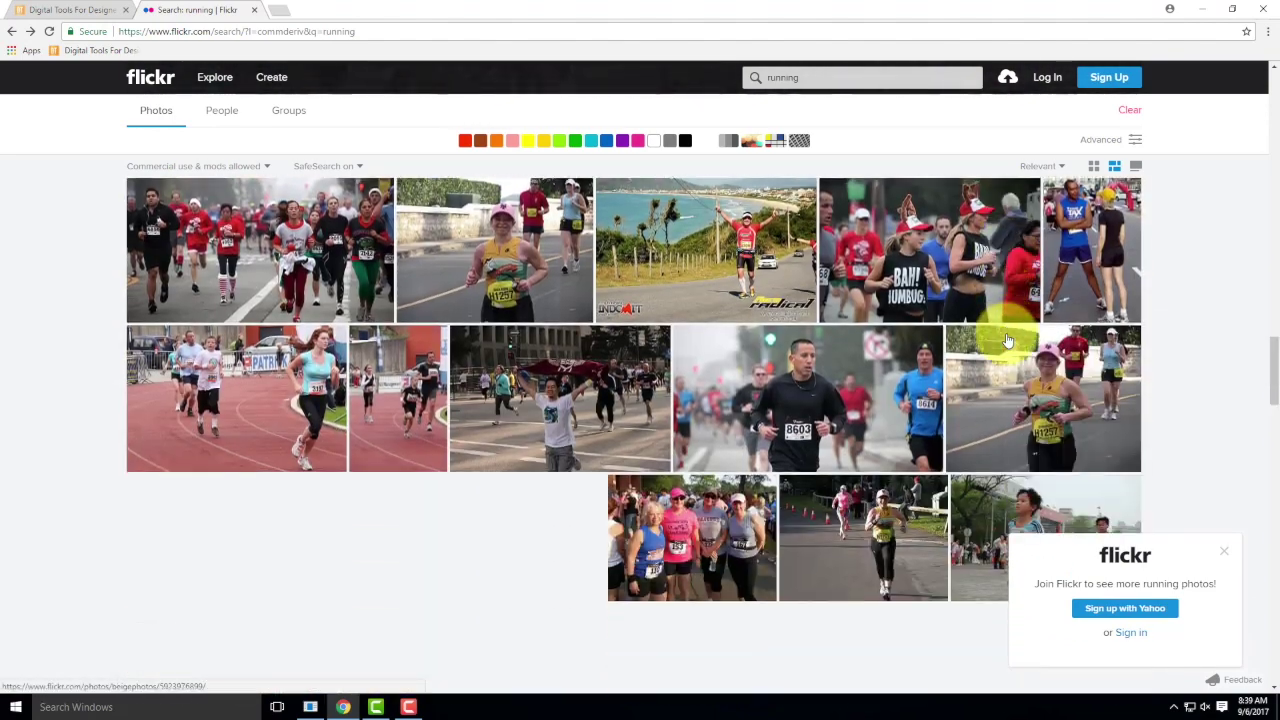
pyautogui.scroll(-2, 1005, 339)
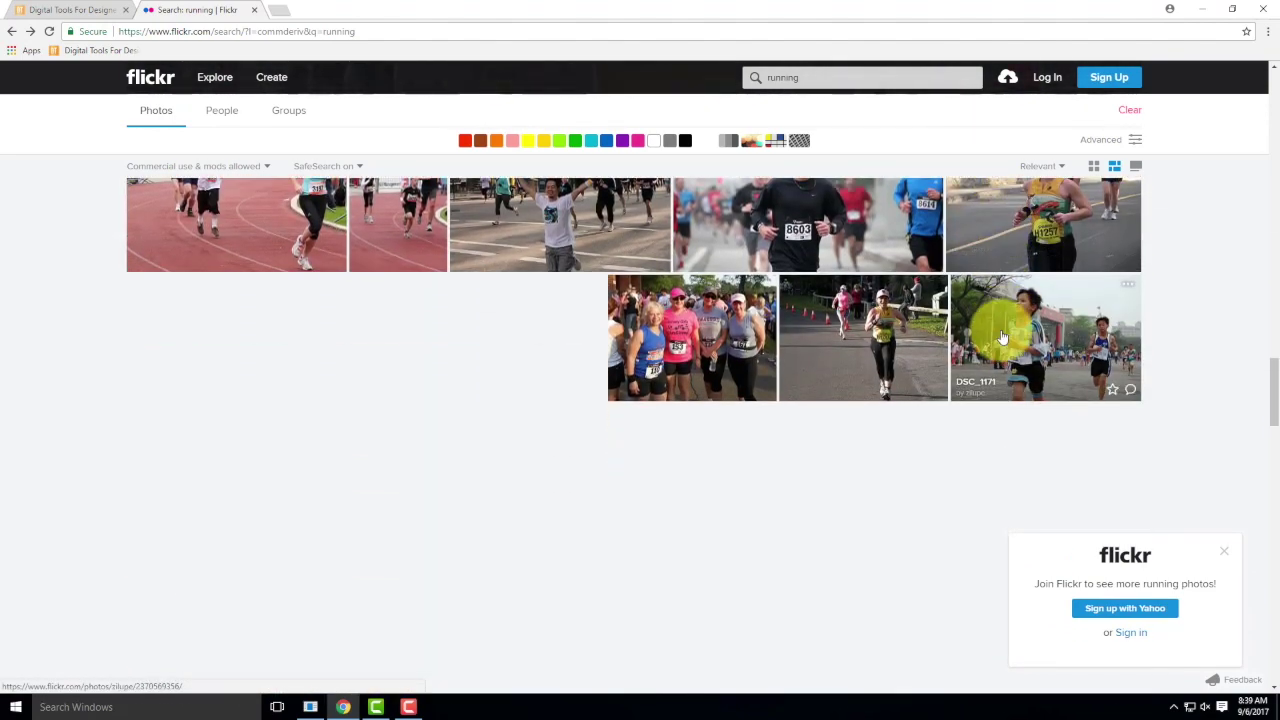
pyautogui.scroll(-2, 1001, 335)
pyautogui.scroll(5, 995, 332)
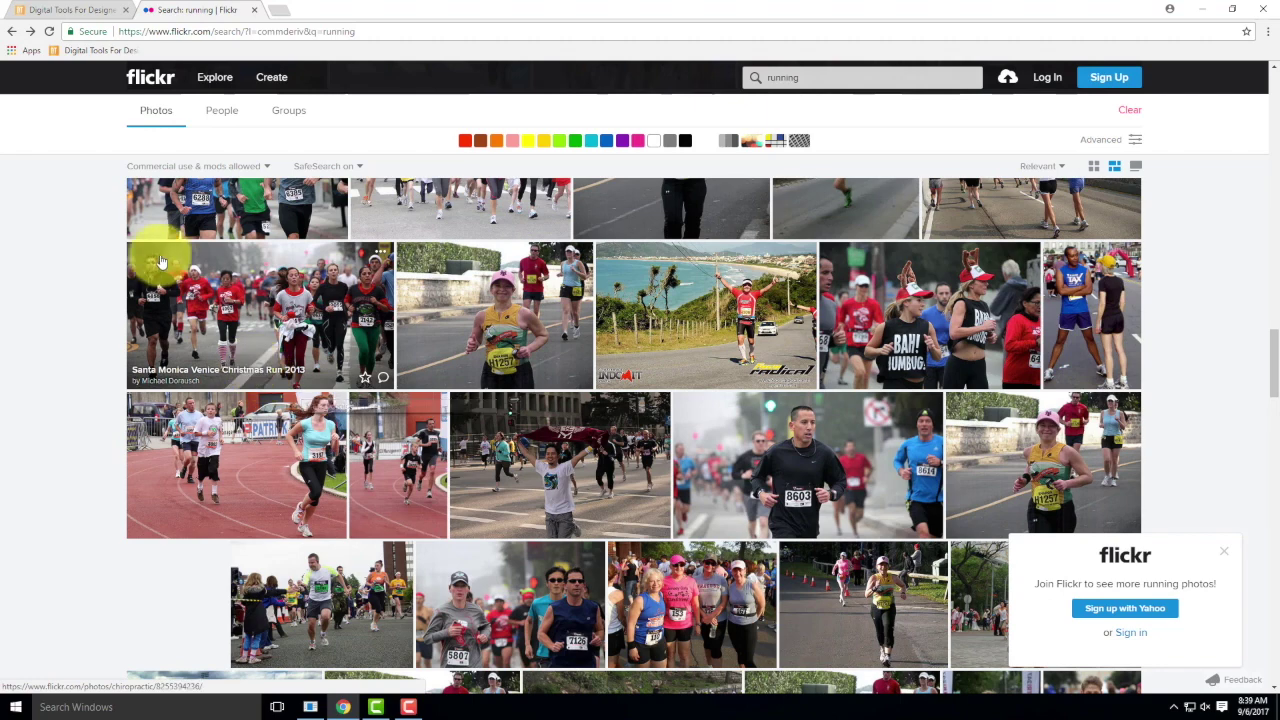
pyautogui.click(318, 305)
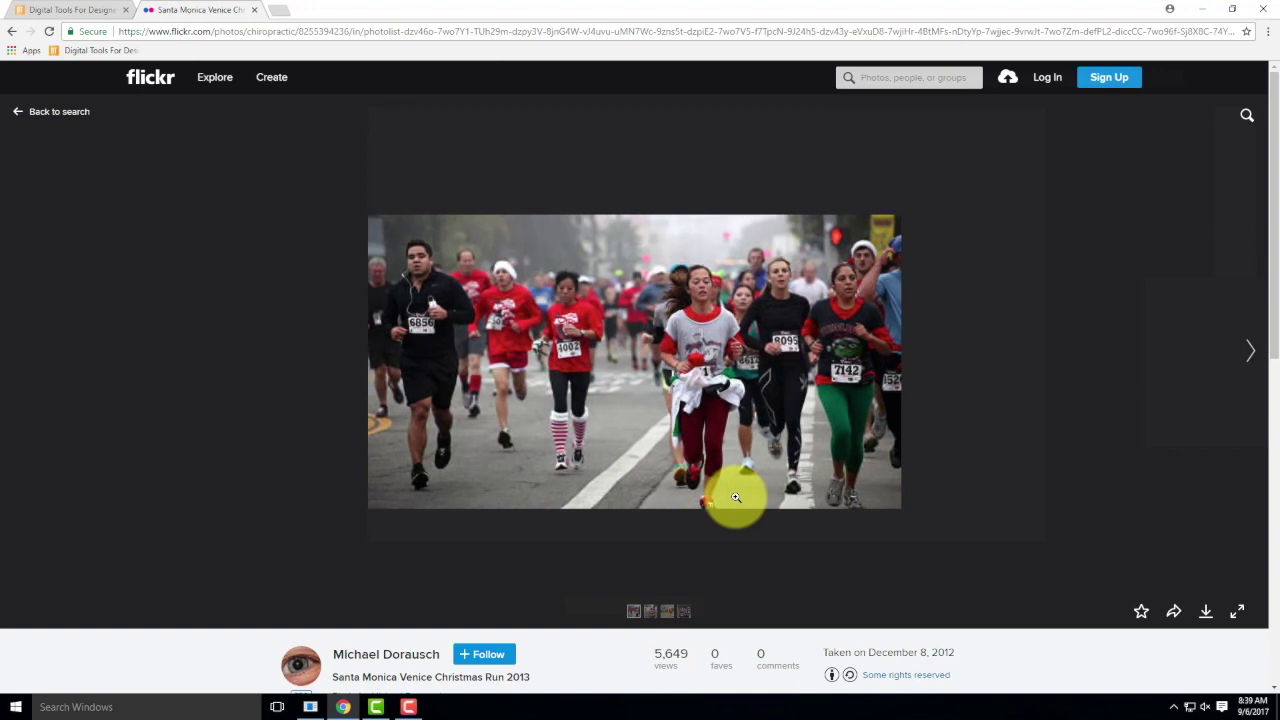
pyautogui.click(12, 31)
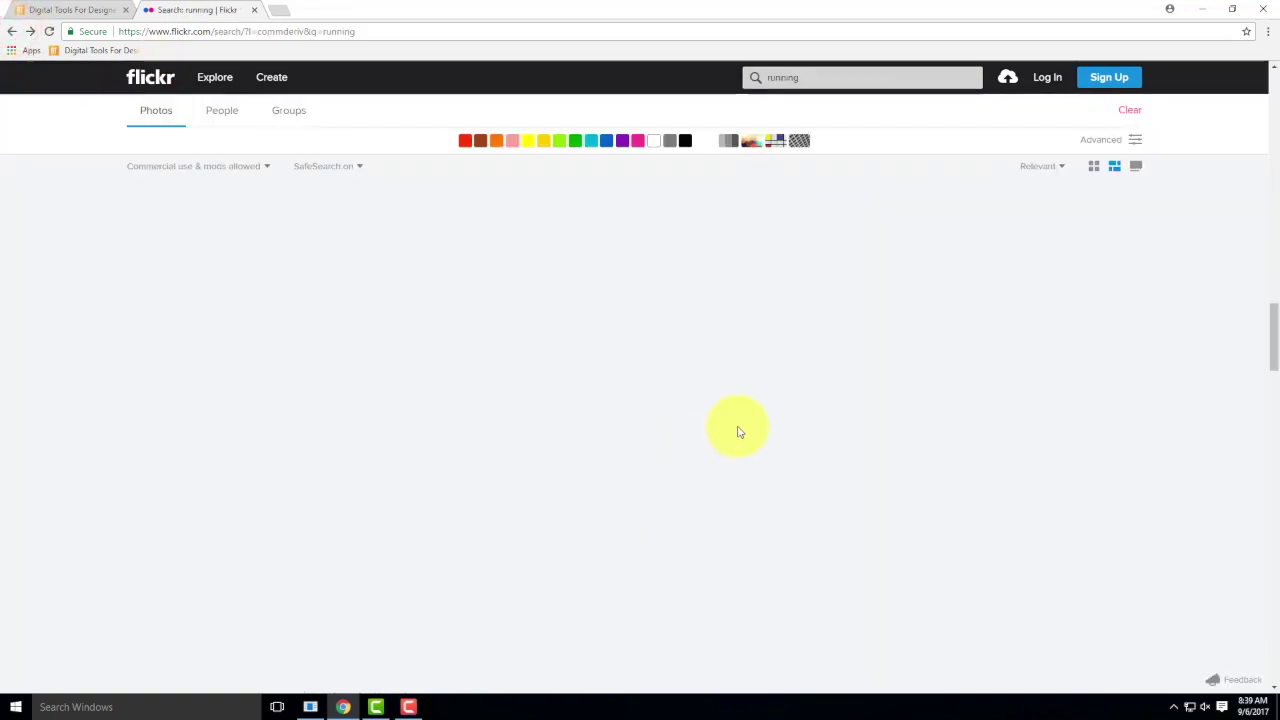
pyautogui.scroll(-5, 740, 428)
pyautogui.scroll(-5, 744, 422)
pyautogui.scroll(1, 744, 422)
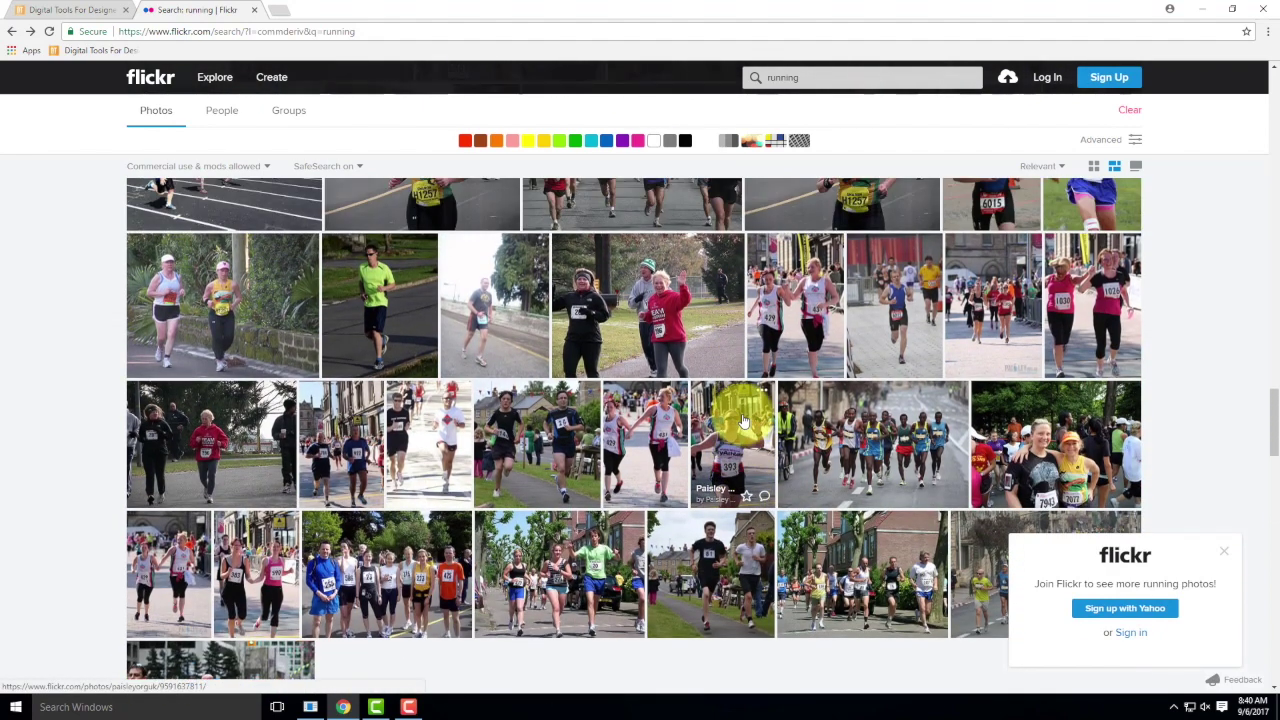
pyautogui.scroll(-3, 744, 422)
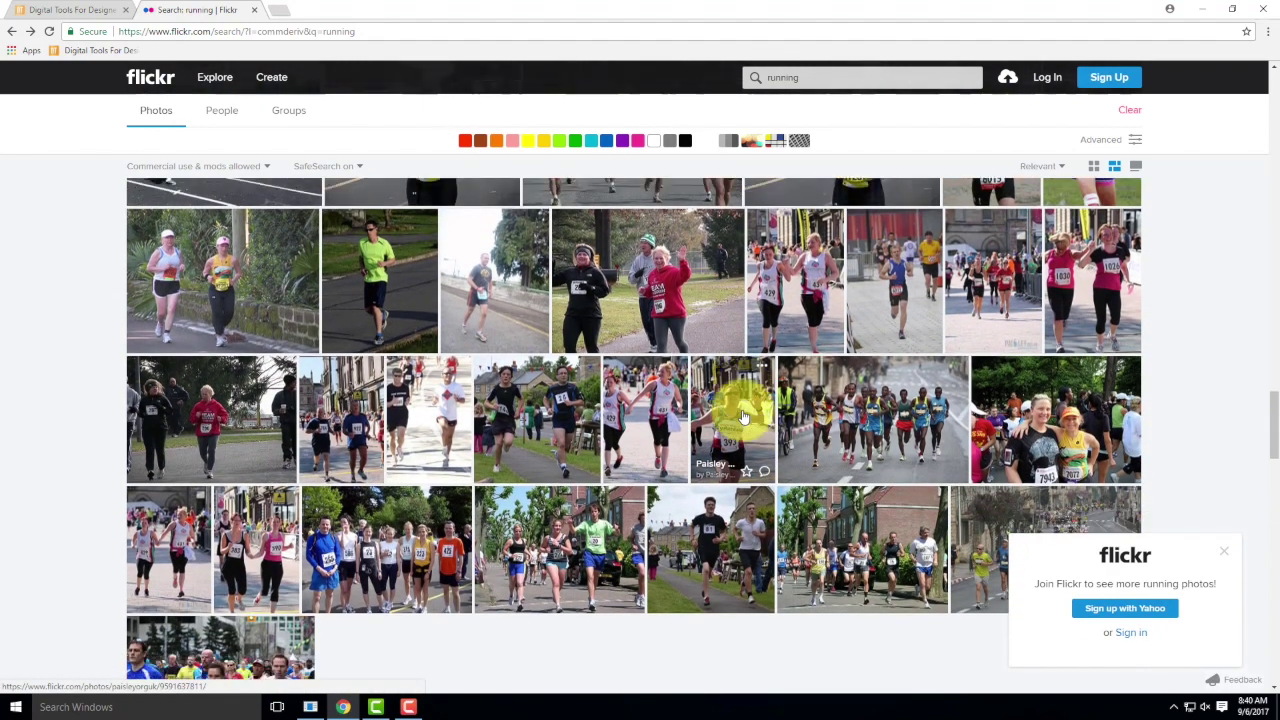
pyautogui.scroll(-2, 743, 415)
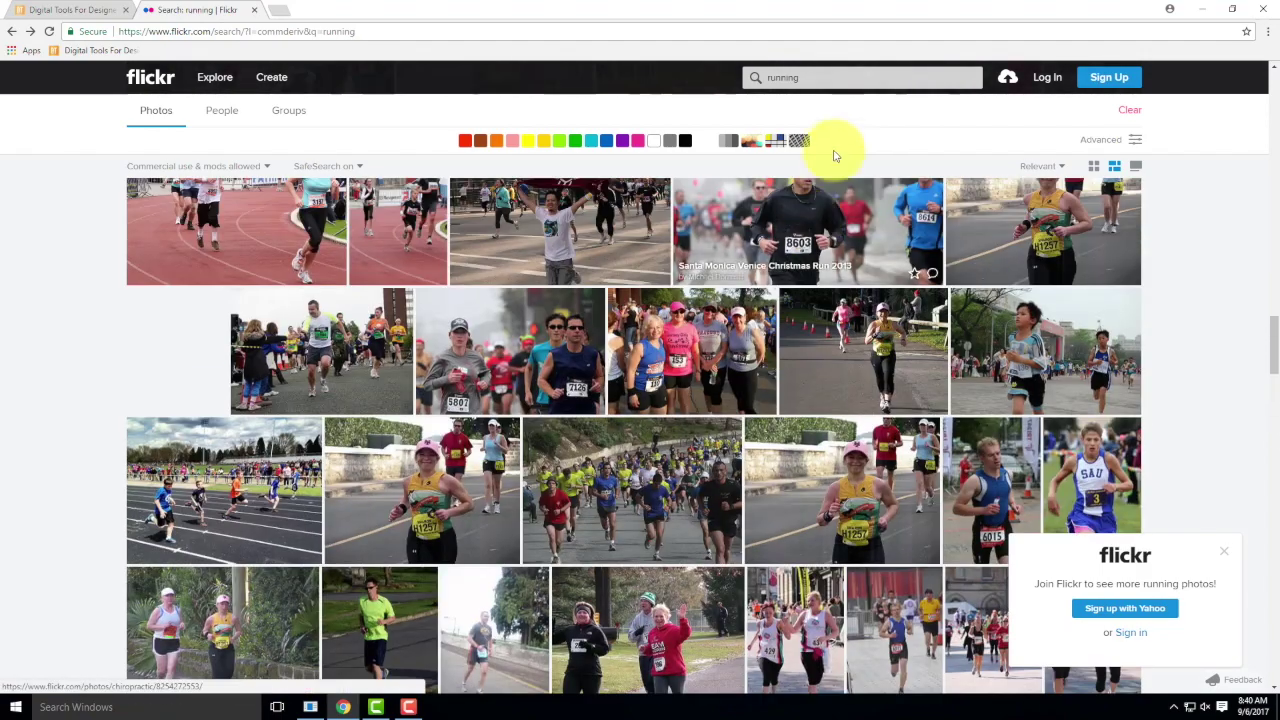
# - Replace the Flickr search term with 'holding hands' and run the search
pyautogui.click(823, 76)
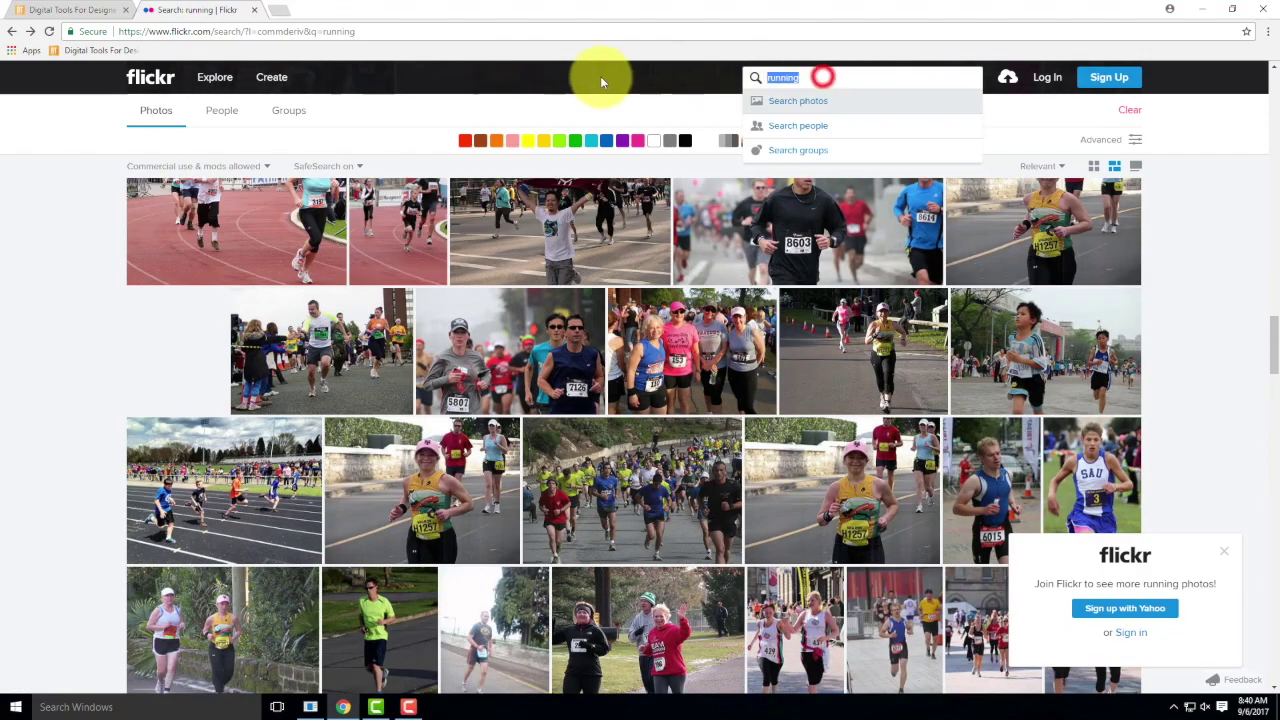
pyautogui.write('holding hands')
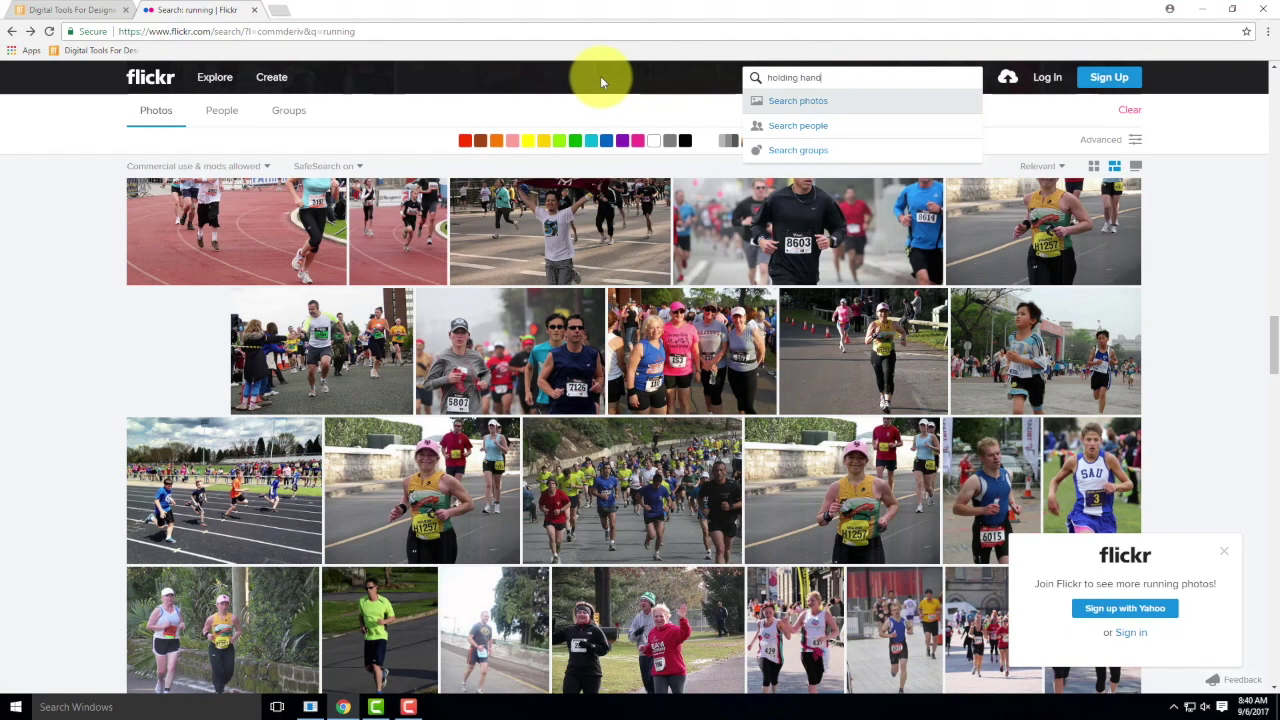
pyautogui.press('Return')
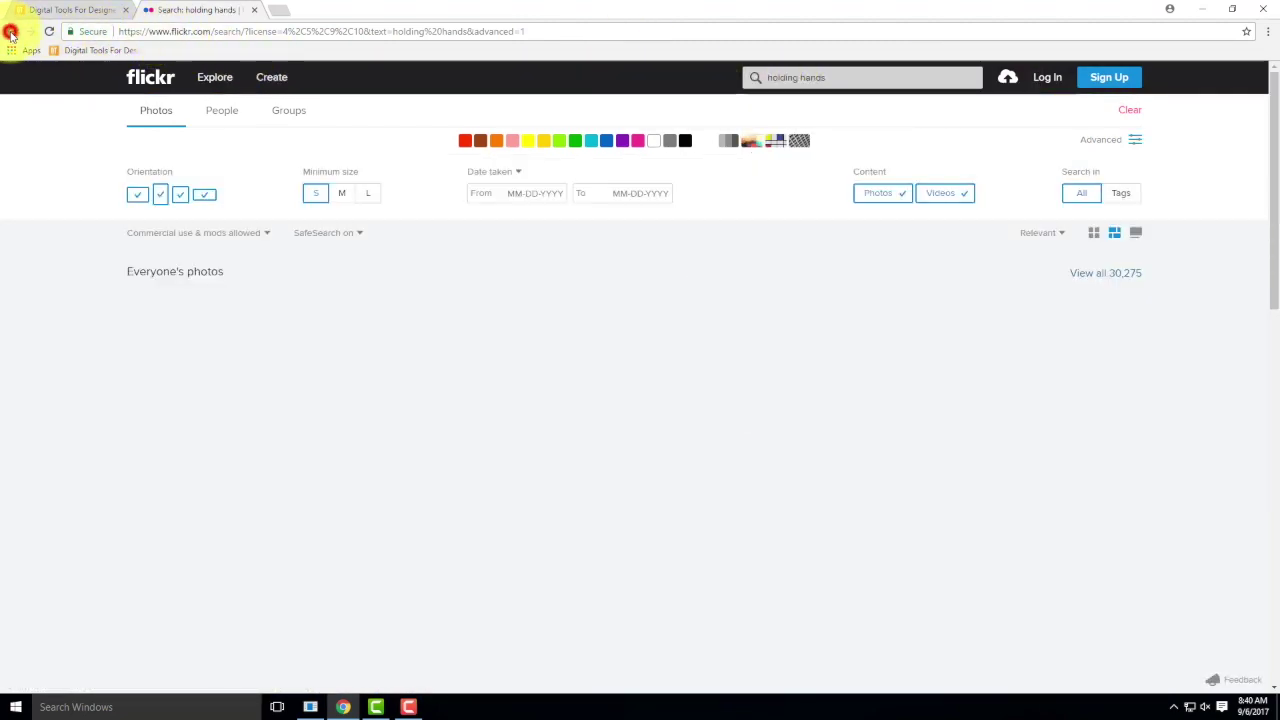
# - Return to CC Search, search 'holding hands' there, and browse the results
pyautogui.rightClick(10, 33)
pyautogui.click(42, 66)
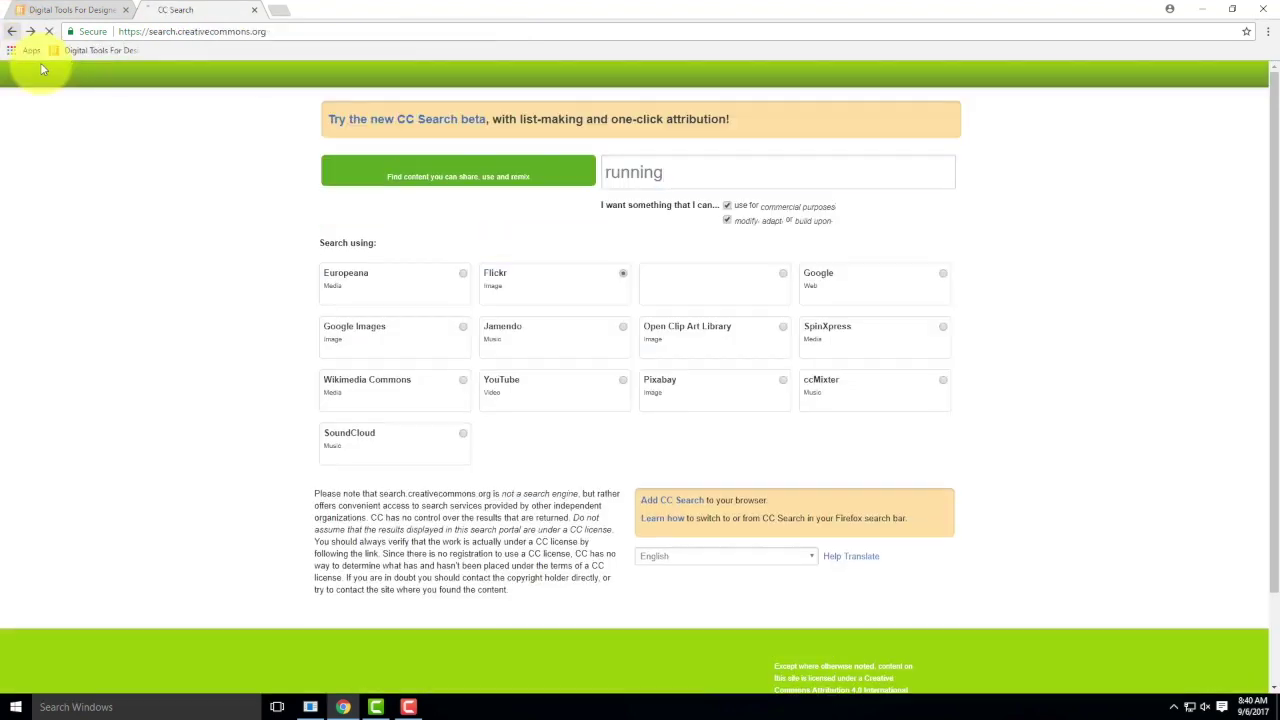
pyautogui.doubleClick(677, 178)
pyautogui.write('holding hands')
pyautogui.press('Return')
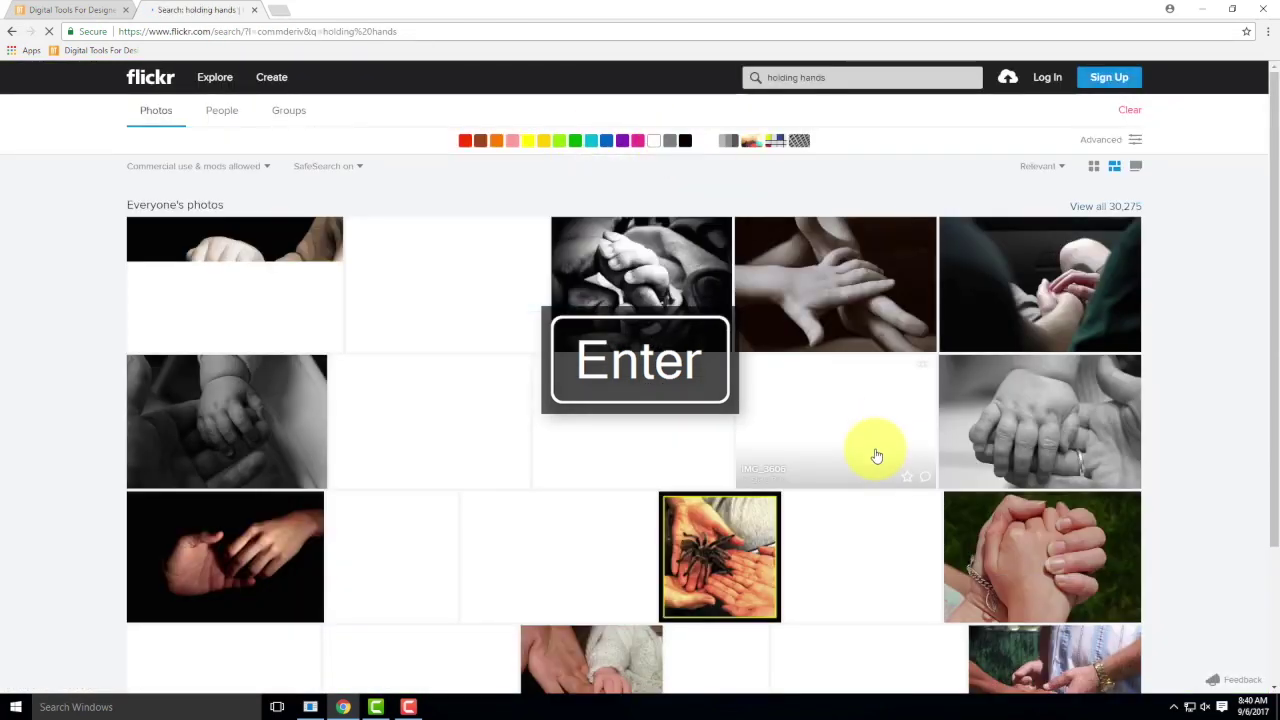
pyautogui.scroll(-2, 877, 451)
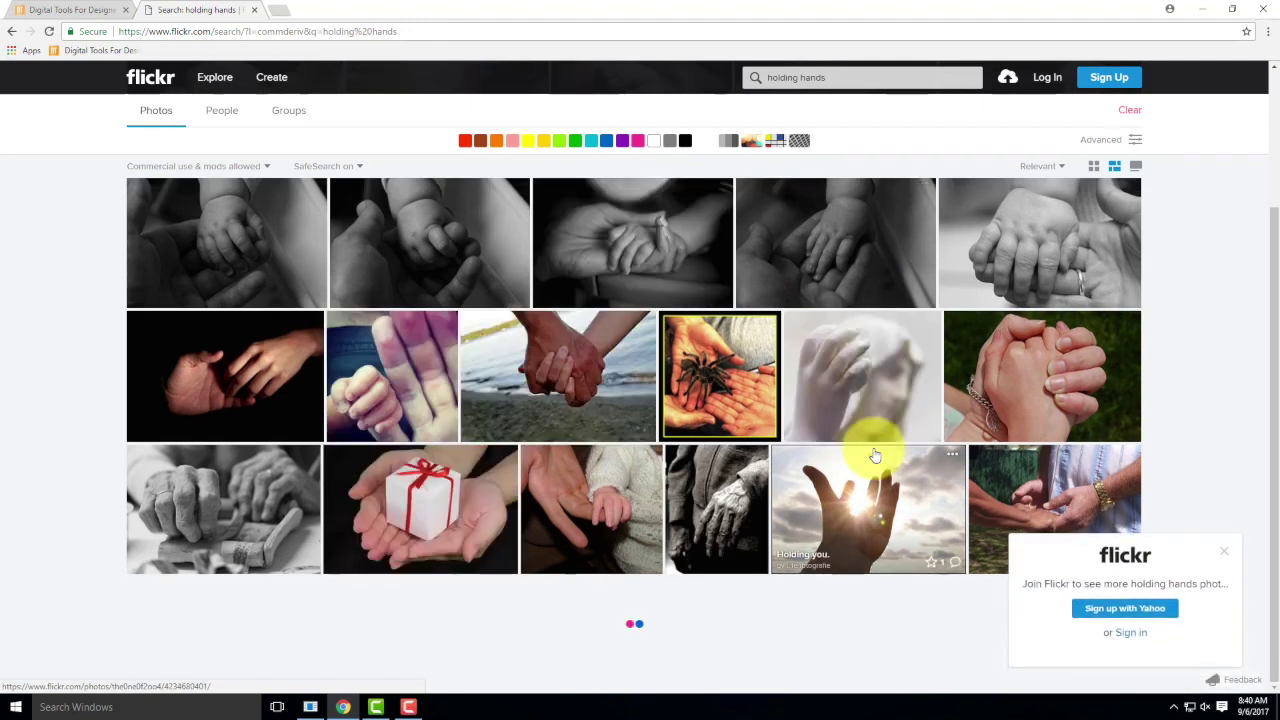
pyautogui.scroll(-1, 875, 455)
pyautogui.scroll(-2, 875, 455)
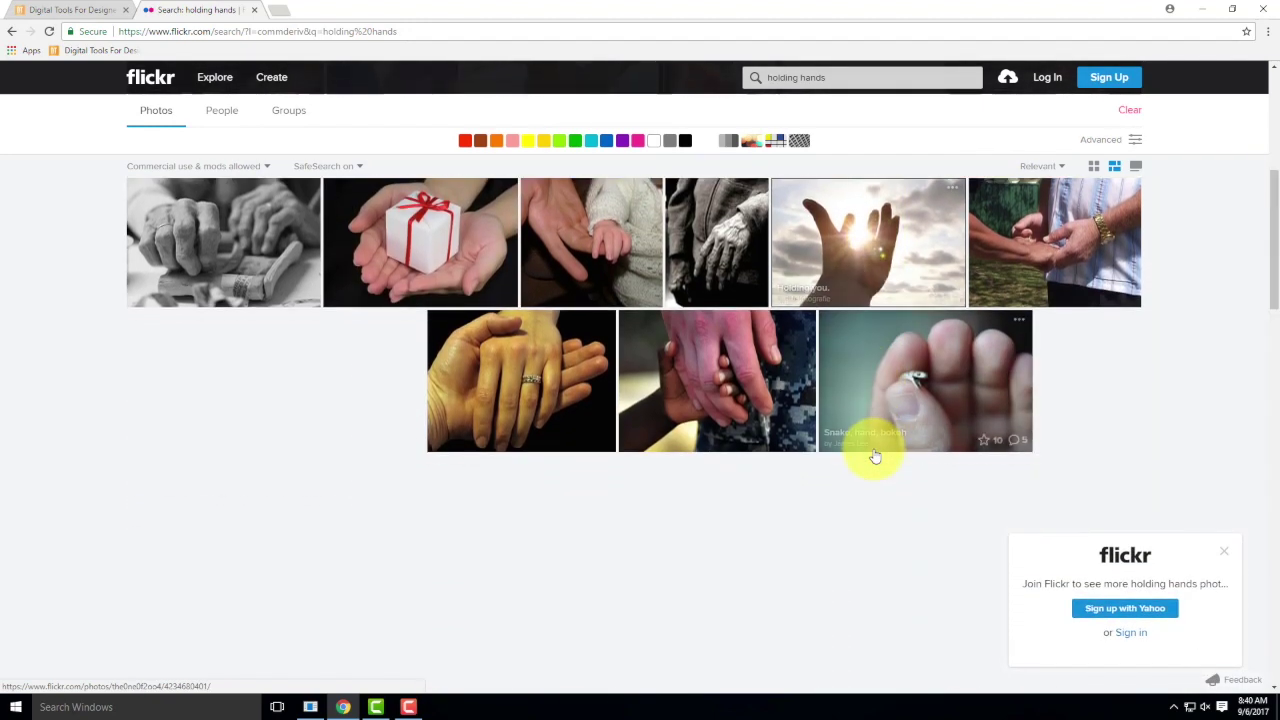
pyautogui.scroll(-2, 875, 455)
pyautogui.scroll(-2, 873, 455)
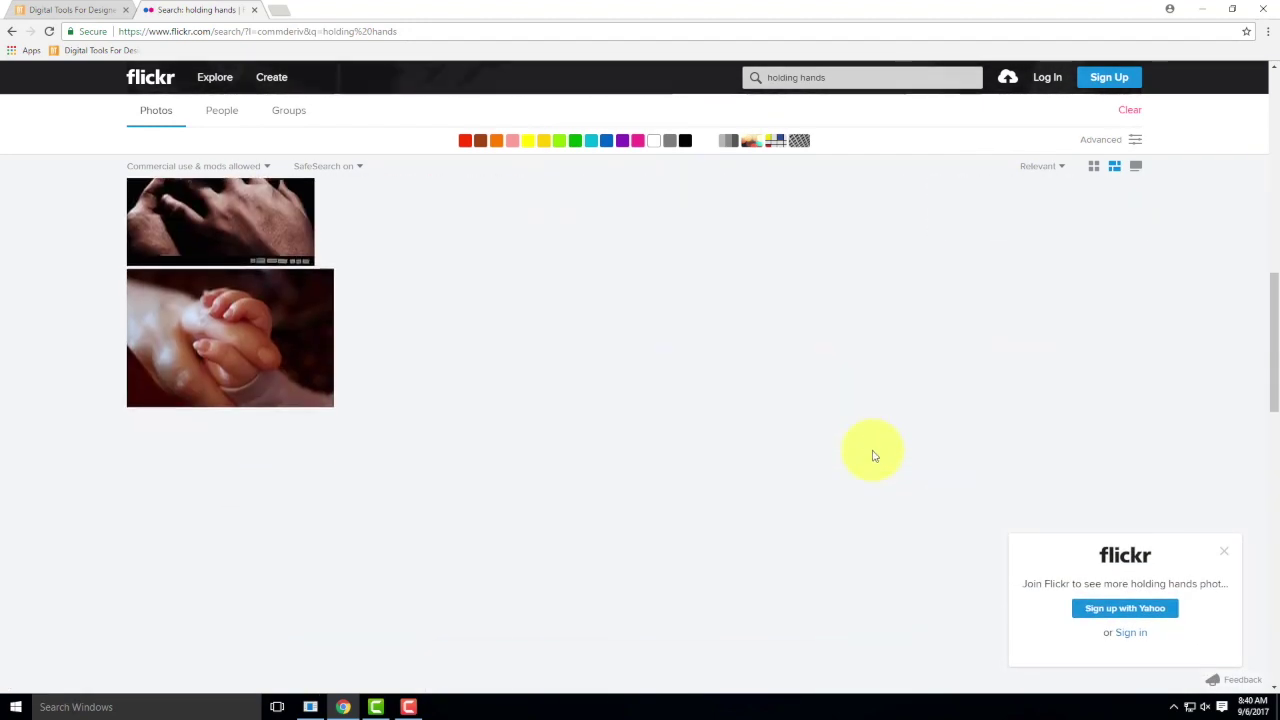
pyautogui.scroll(10, 860, 330)
# - Go back to CC Search and change the query to 'walking on beach'
pyautogui.click(855, 74)
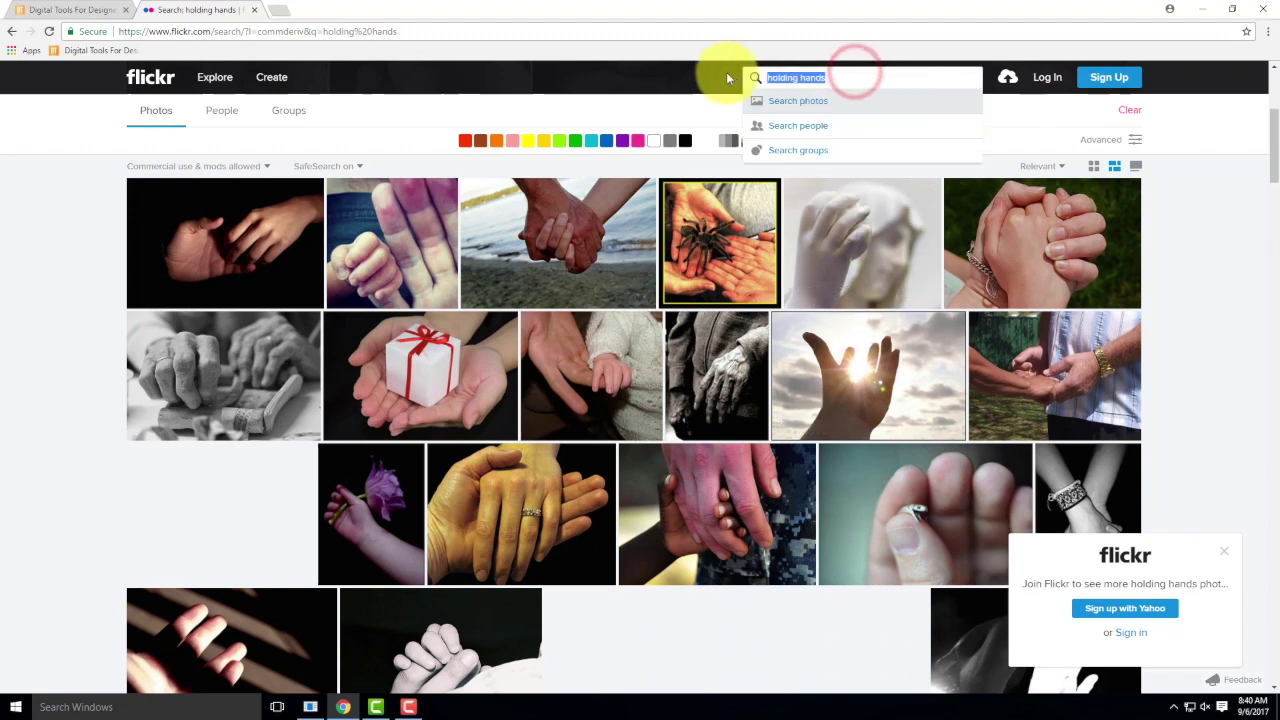
pyautogui.click(11, 31)
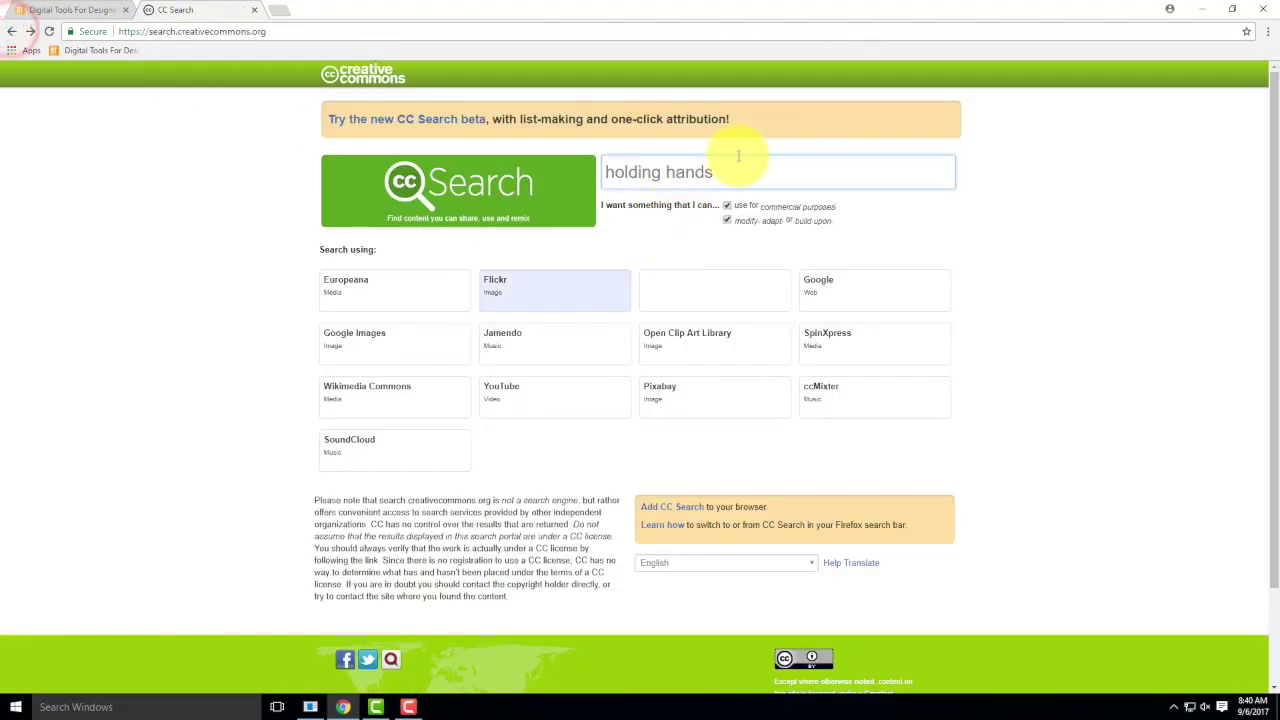
pyautogui.doubleClick(712, 173)
pyautogui.press('BackSpace')
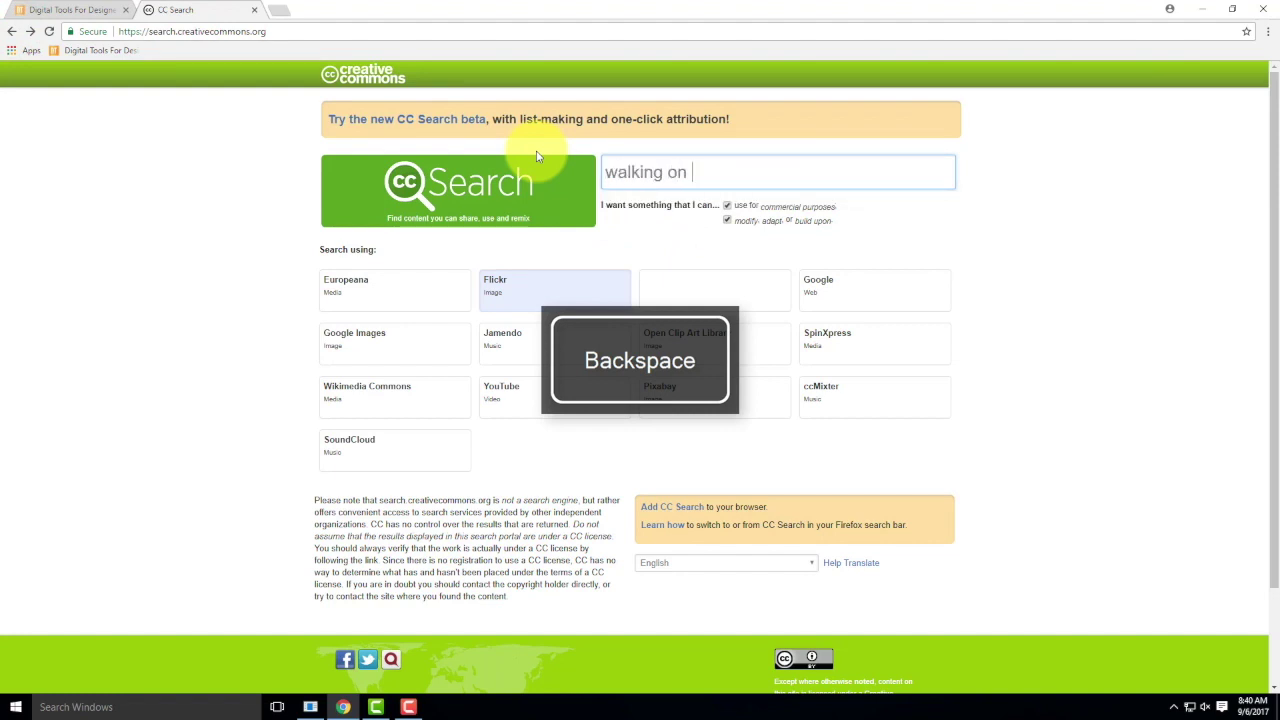
pyautogui.write('ch')
pyautogui.press('Return')
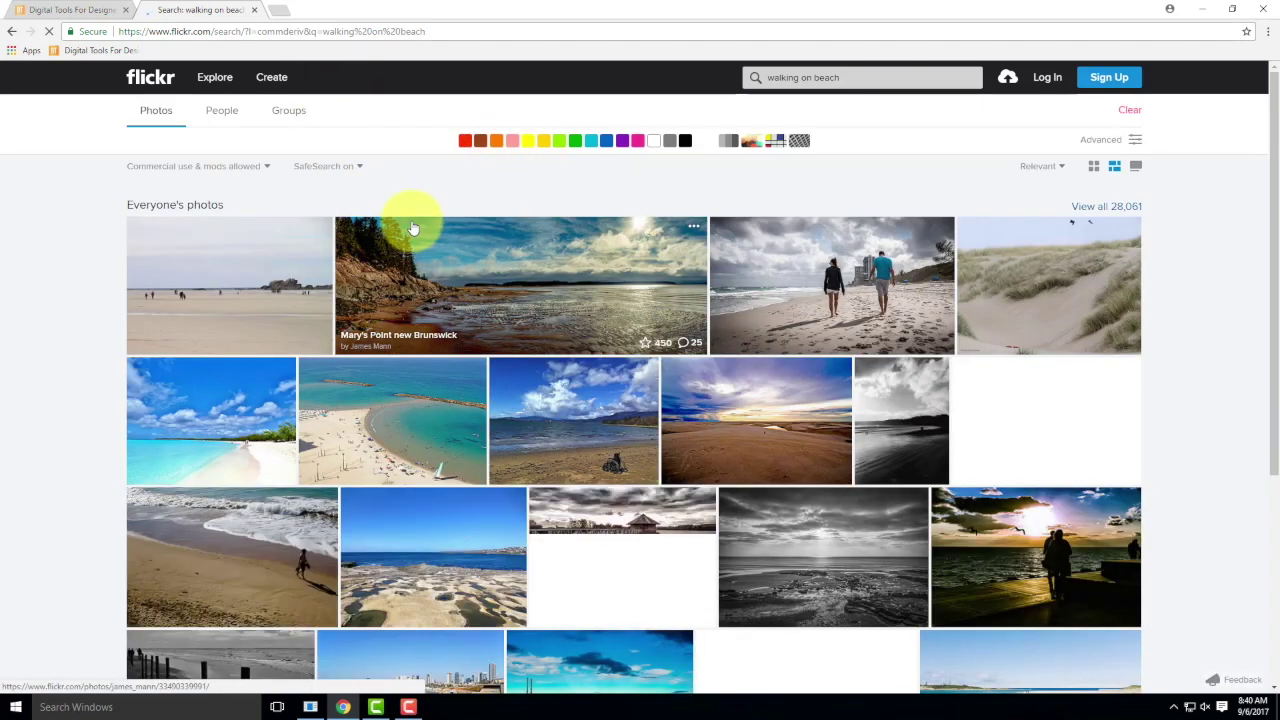
# - Open the 'A relaxing day - Florida' couple photo and a walking man photo in new tabs
pyautogui.rightClick(830, 279)
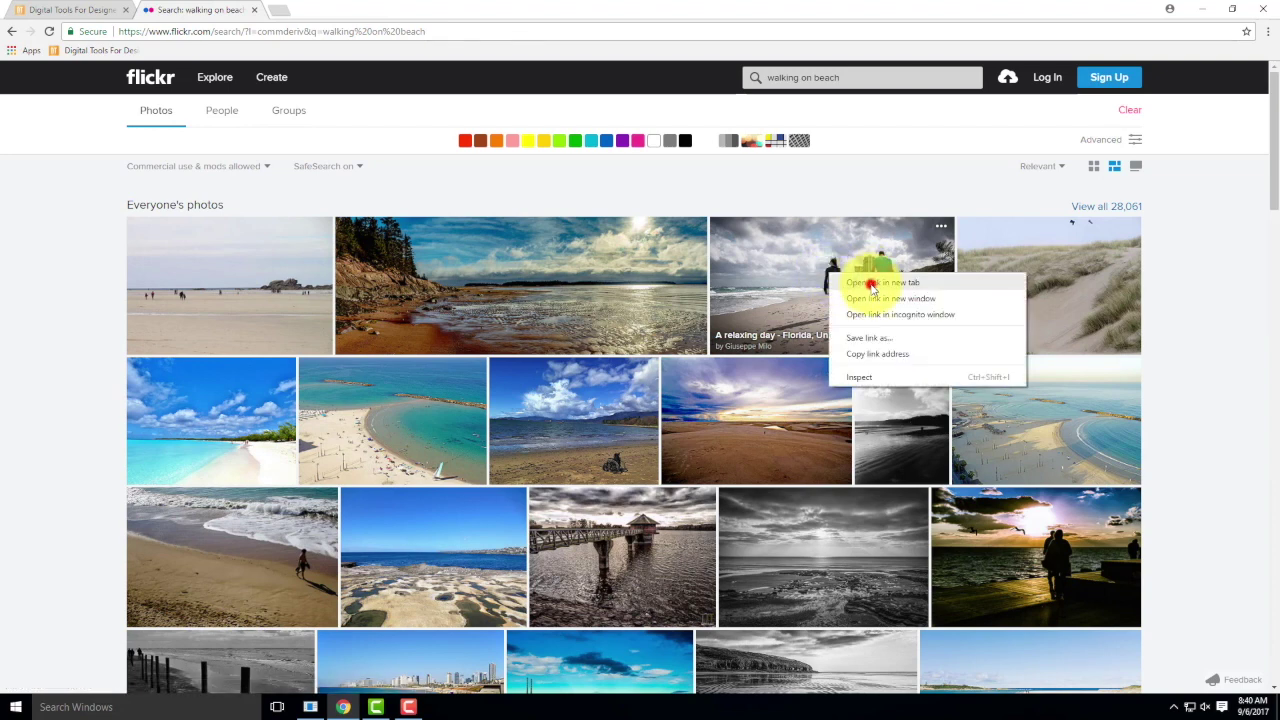
pyautogui.click(872, 284)
pyautogui.scroll(-1, 753, 408)
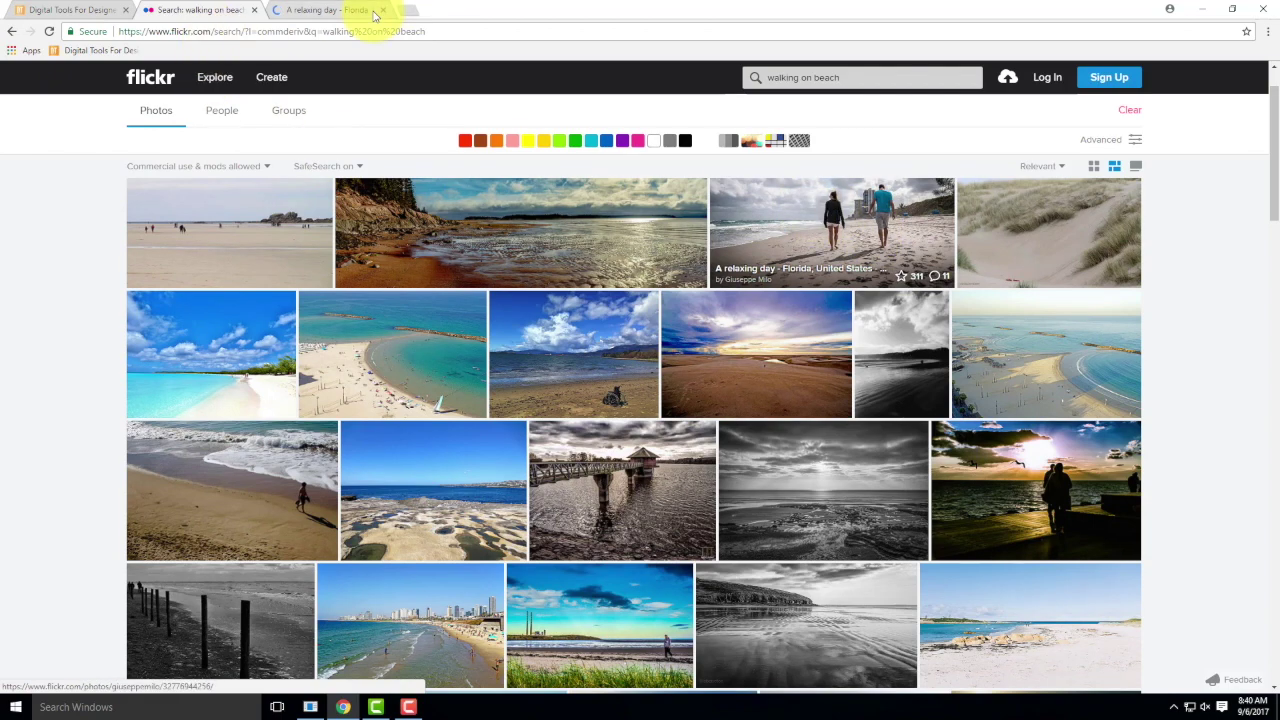
pyautogui.scroll(-8, 838, 412)
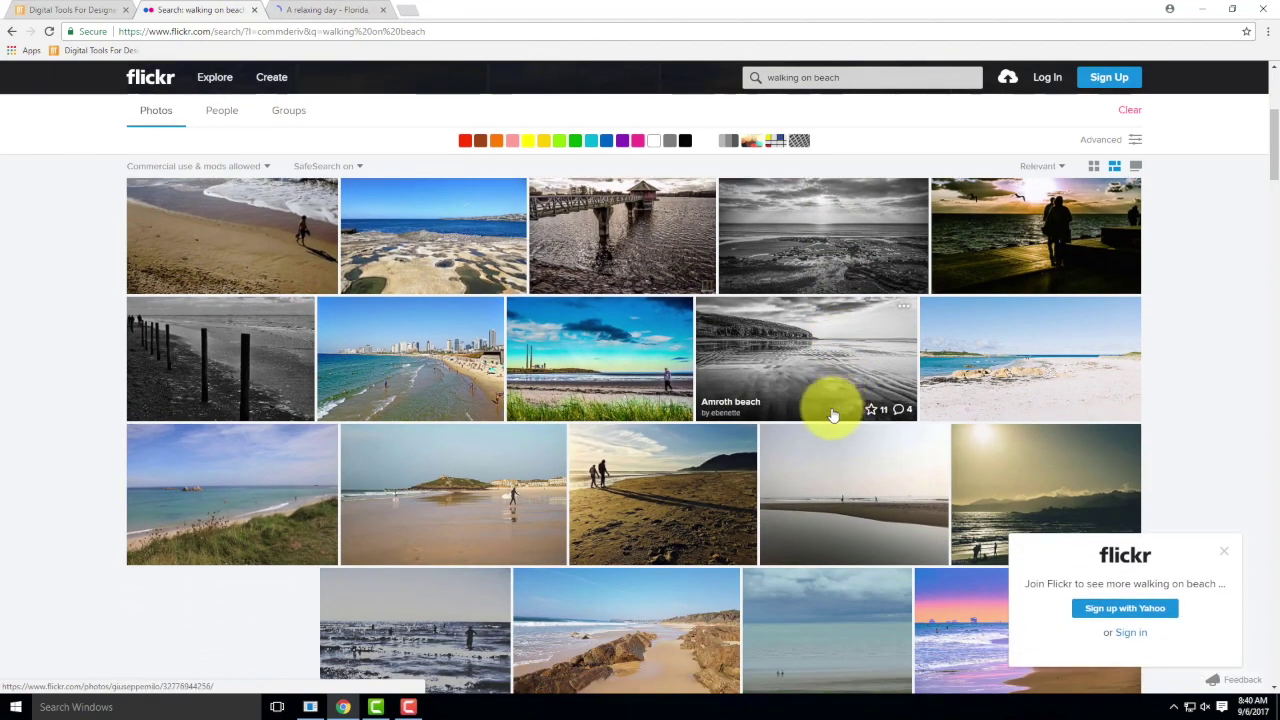
pyautogui.scroll(-3, 830, 418)
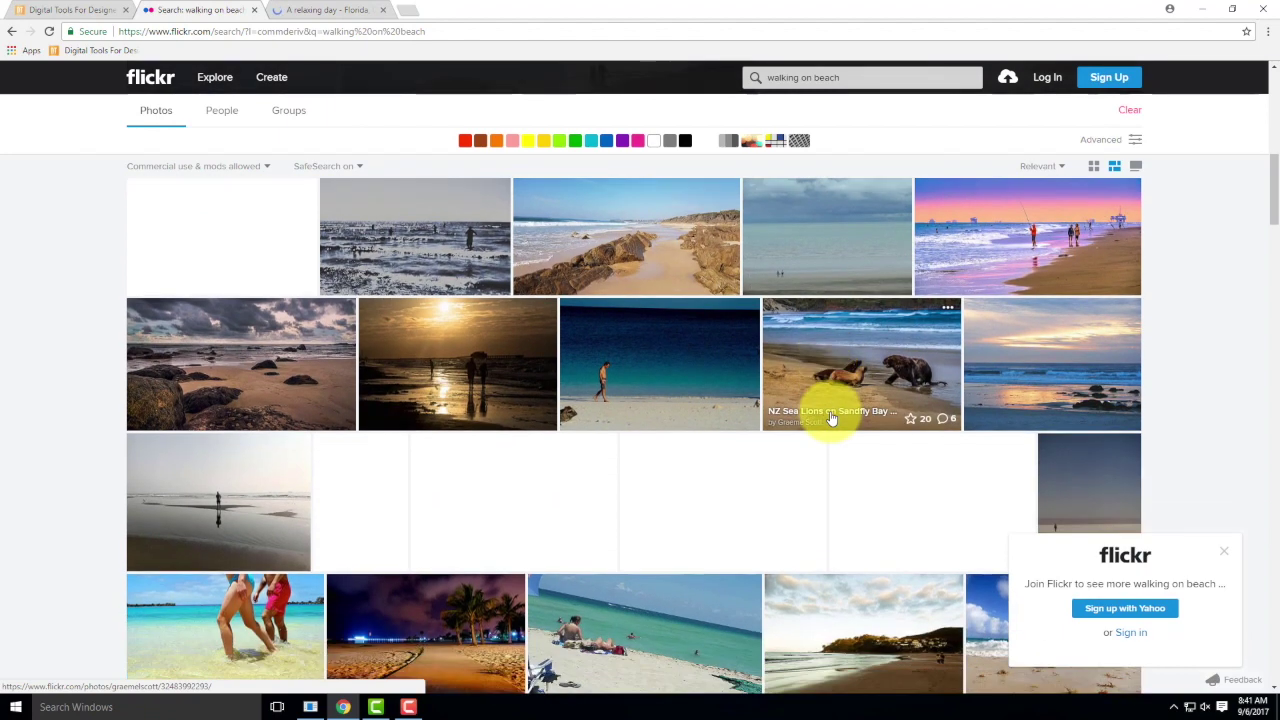
pyautogui.scroll(-2, 830, 422)
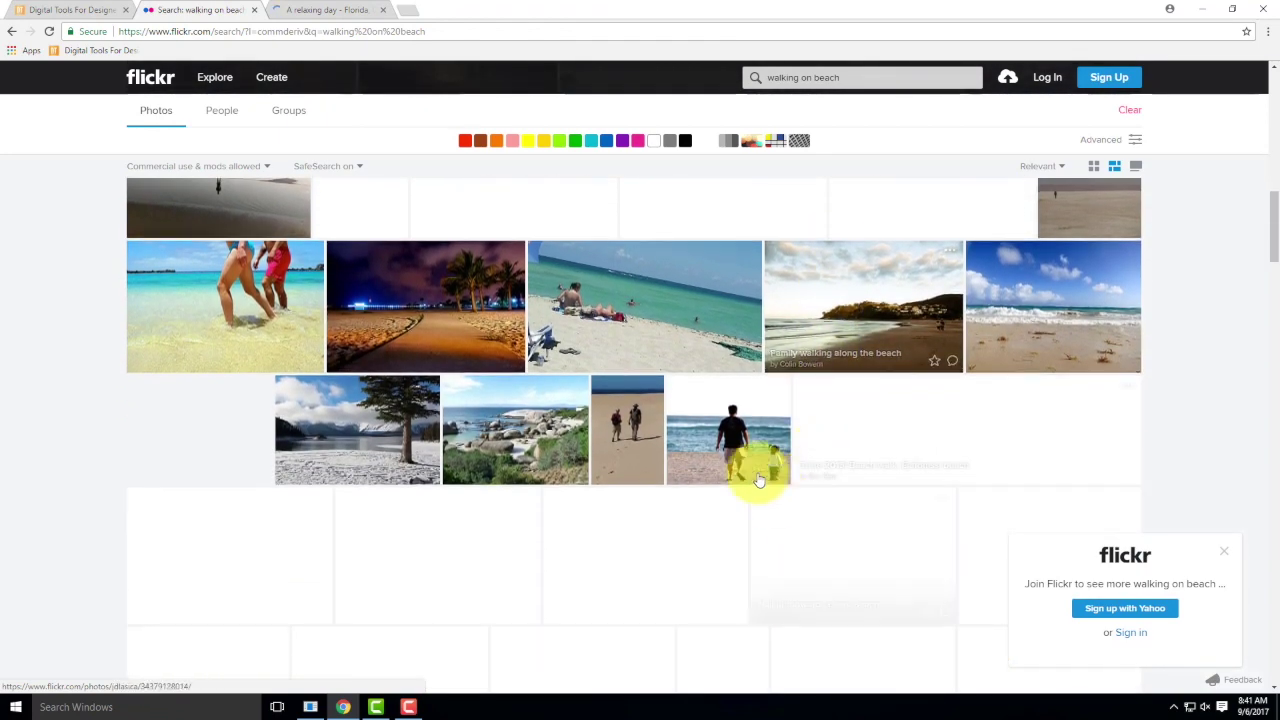
pyautogui.rightClick(740, 438)
pyautogui.click(783, 448)
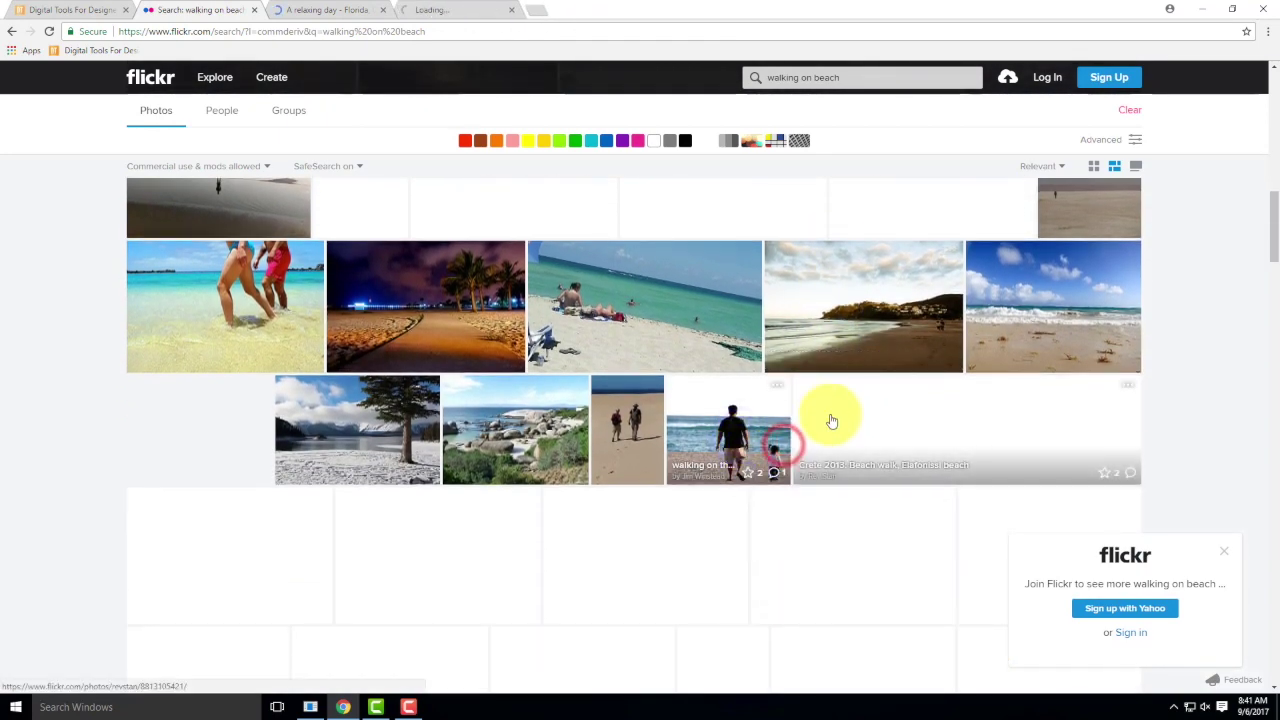
# - Browse further down the results, then switch to the 'A relaxing day - Florida' photo tab
pyautogui.scroll(-2, 857, 423)
pyautogui.scroll(-4, 858, 422)
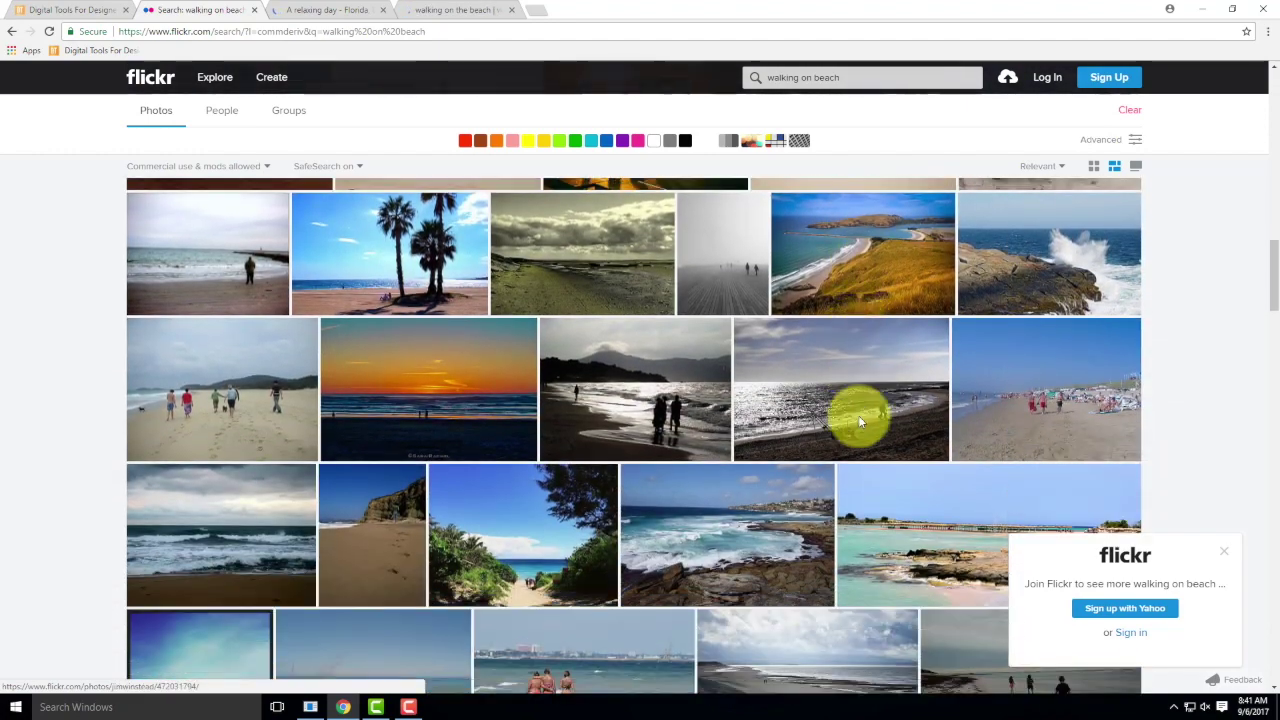
pyautogui.scroll(-3, 858, 422)
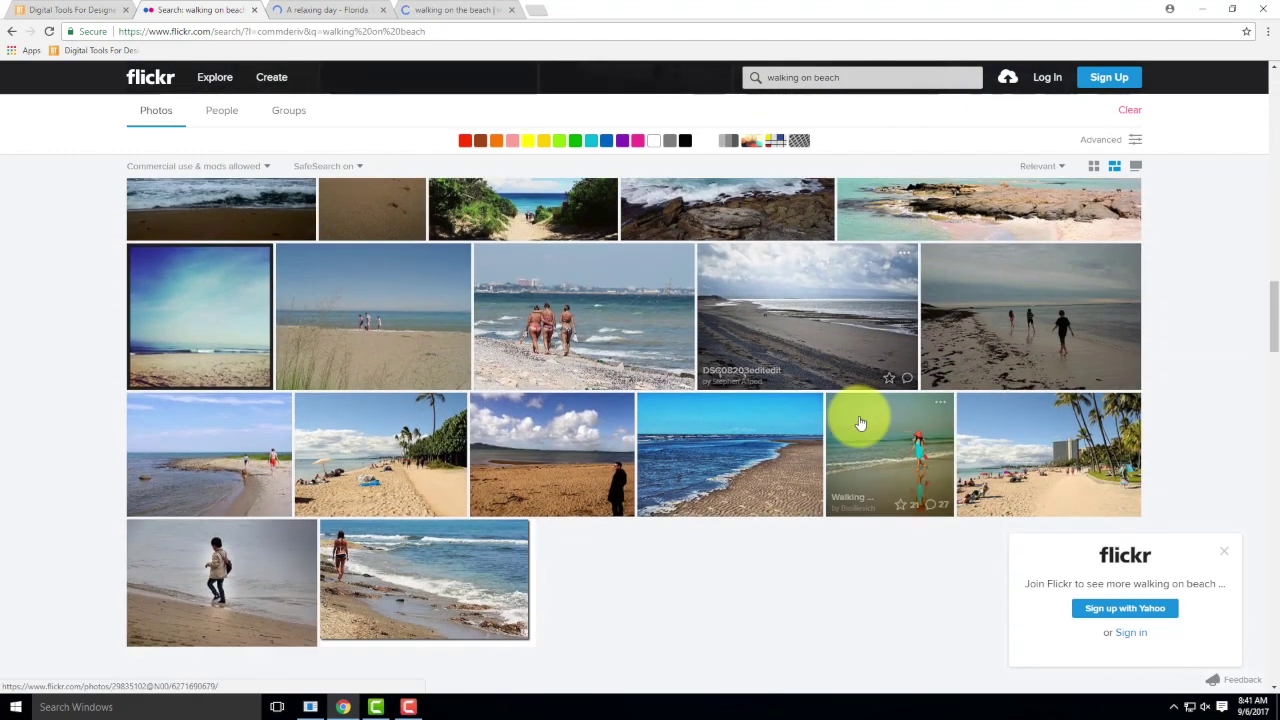
pyautogui.scroll(-1, 860, 423)
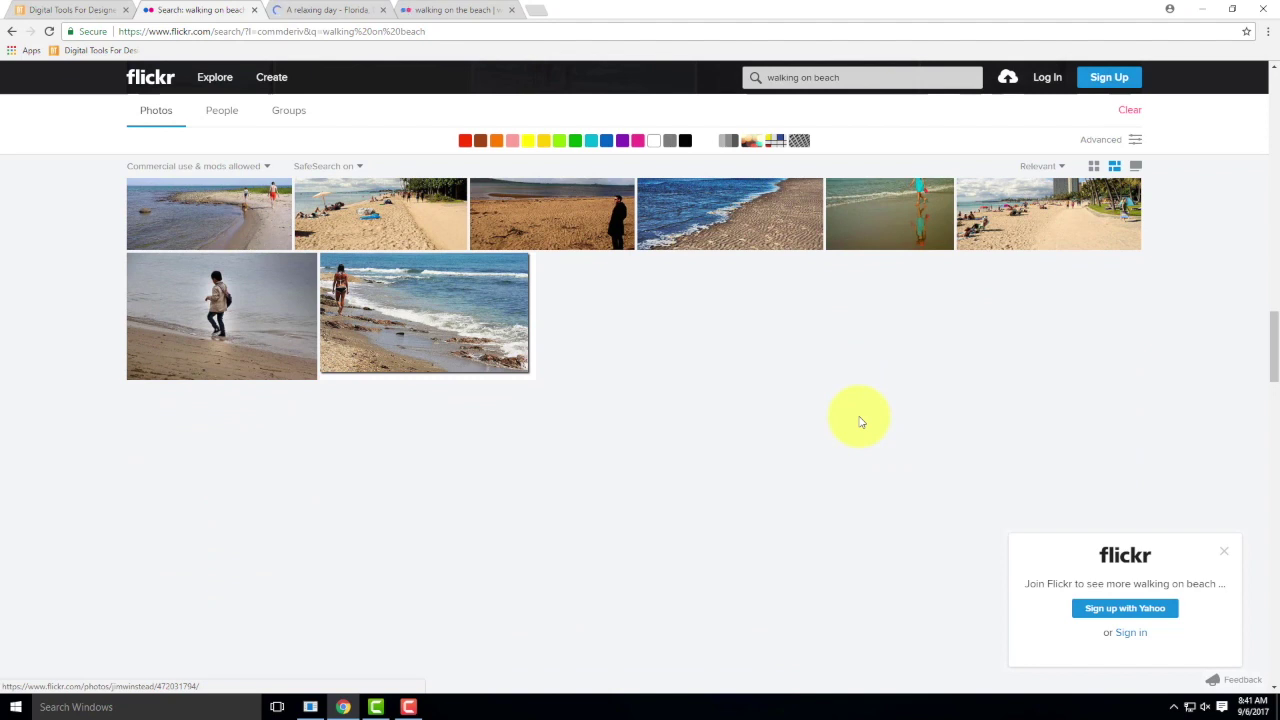
pyautogui.scroll(-2, 858, 422)
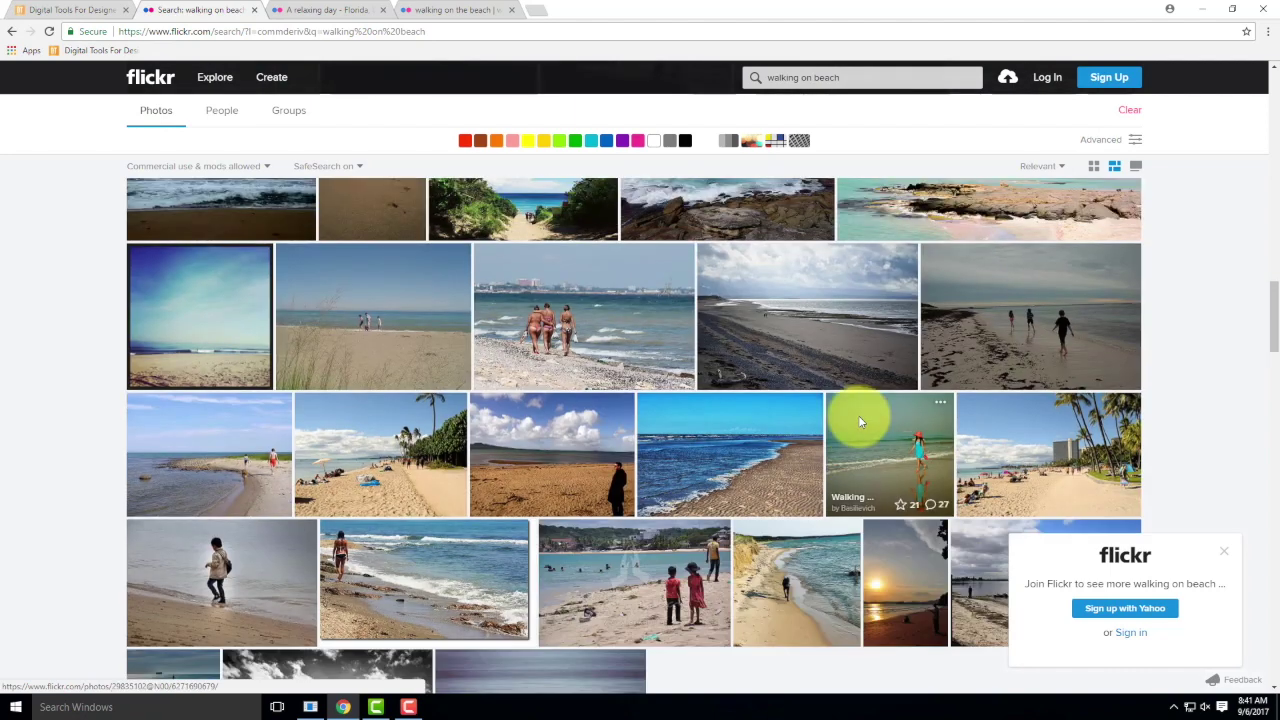
pyautogui.scroll(-2, 858, 422)
pyautogui.scroll(-1, 858, 422)
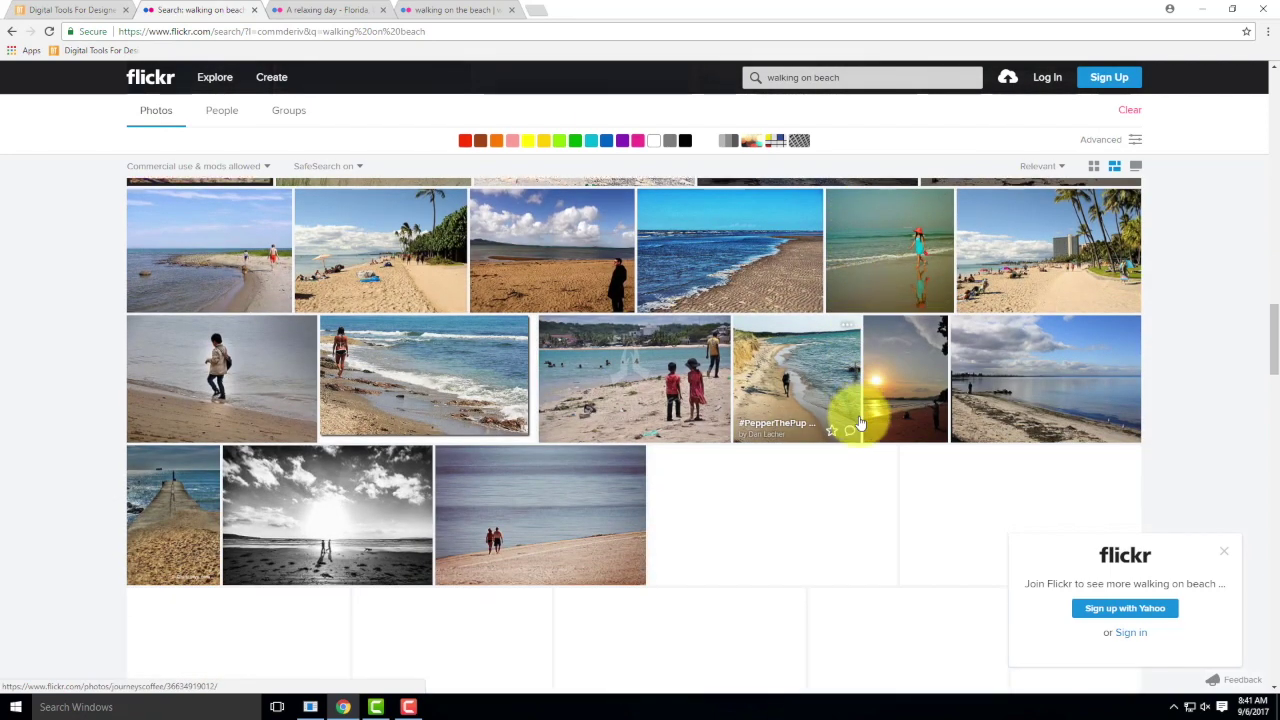
pyautogui.scroll(-1, 885, 438)
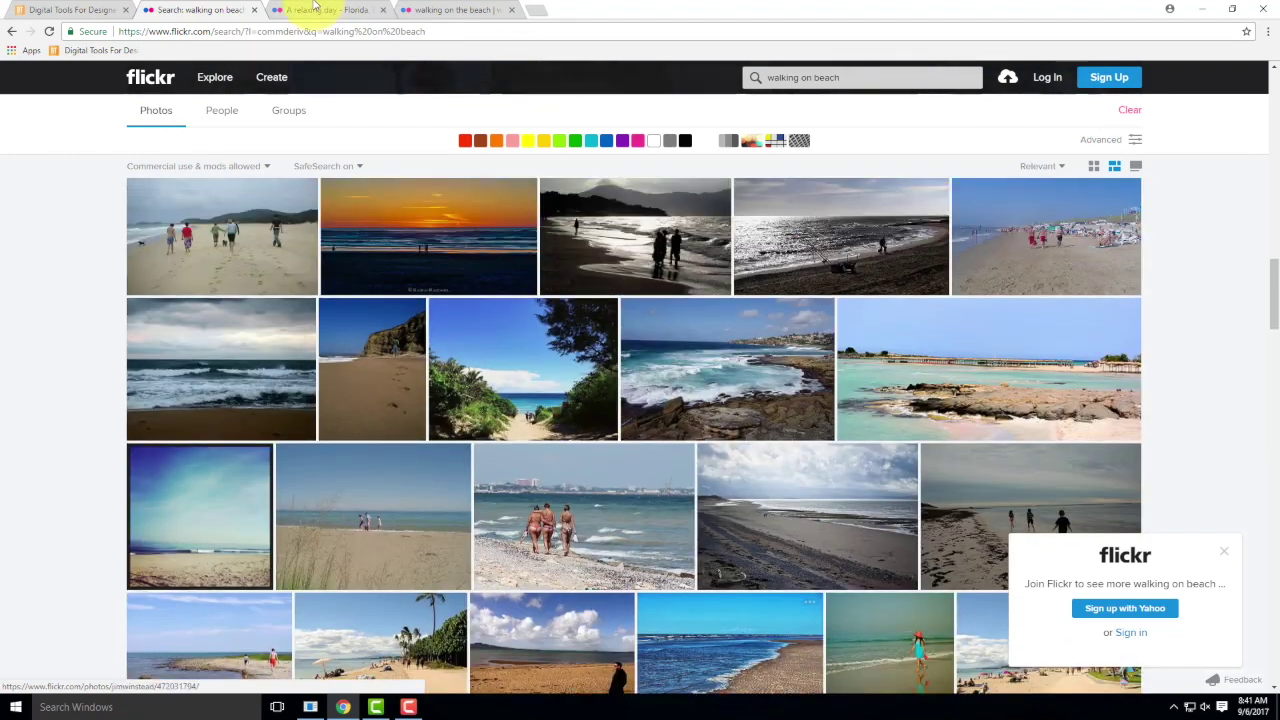
pyautogui.click(313, 9)
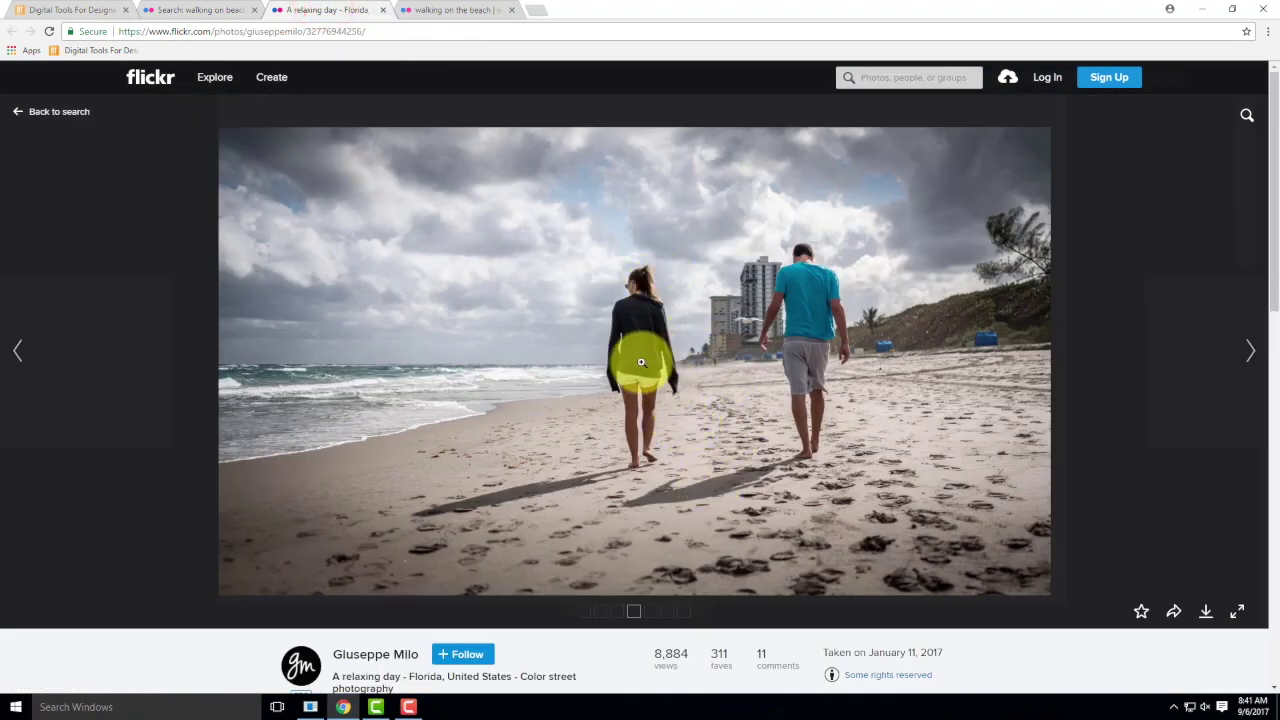
# - Download the Original 2048 × 1152 JPG of the beach photo and show it in its folder
pyautogui.click(1205, 612)
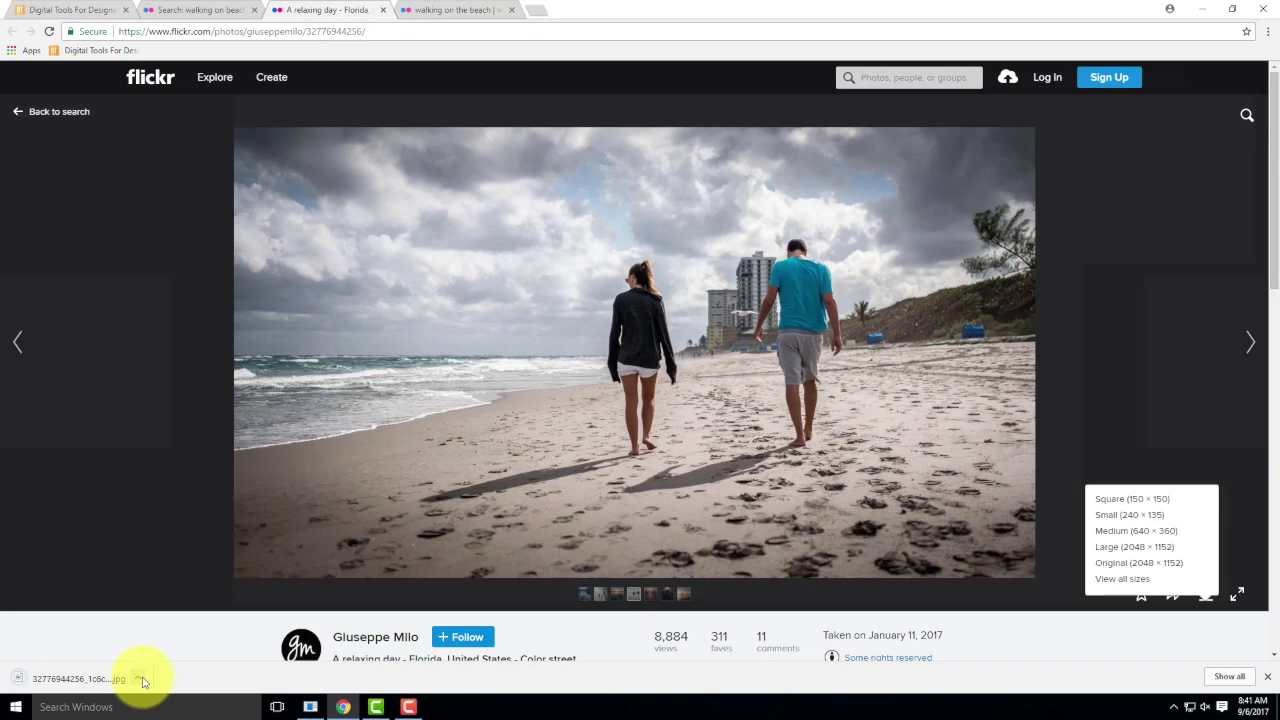
pyautogui.click(143, 681)
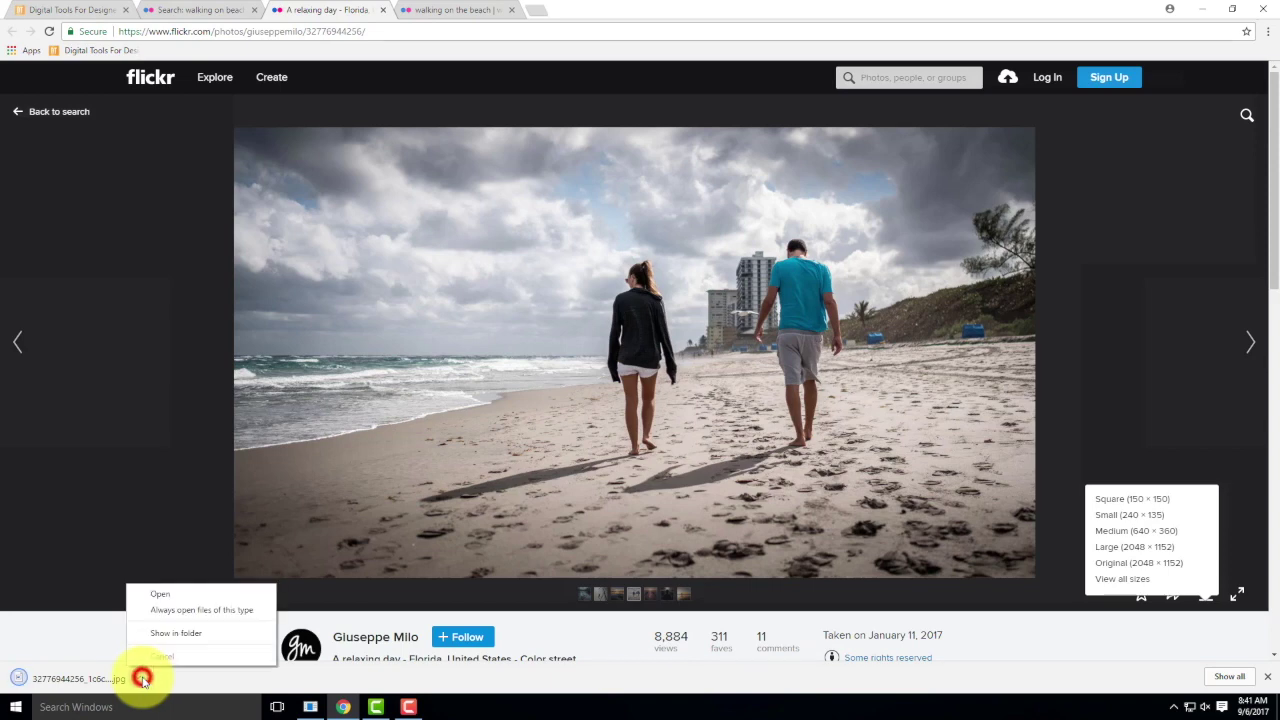
pyautogui.click(176, 637)
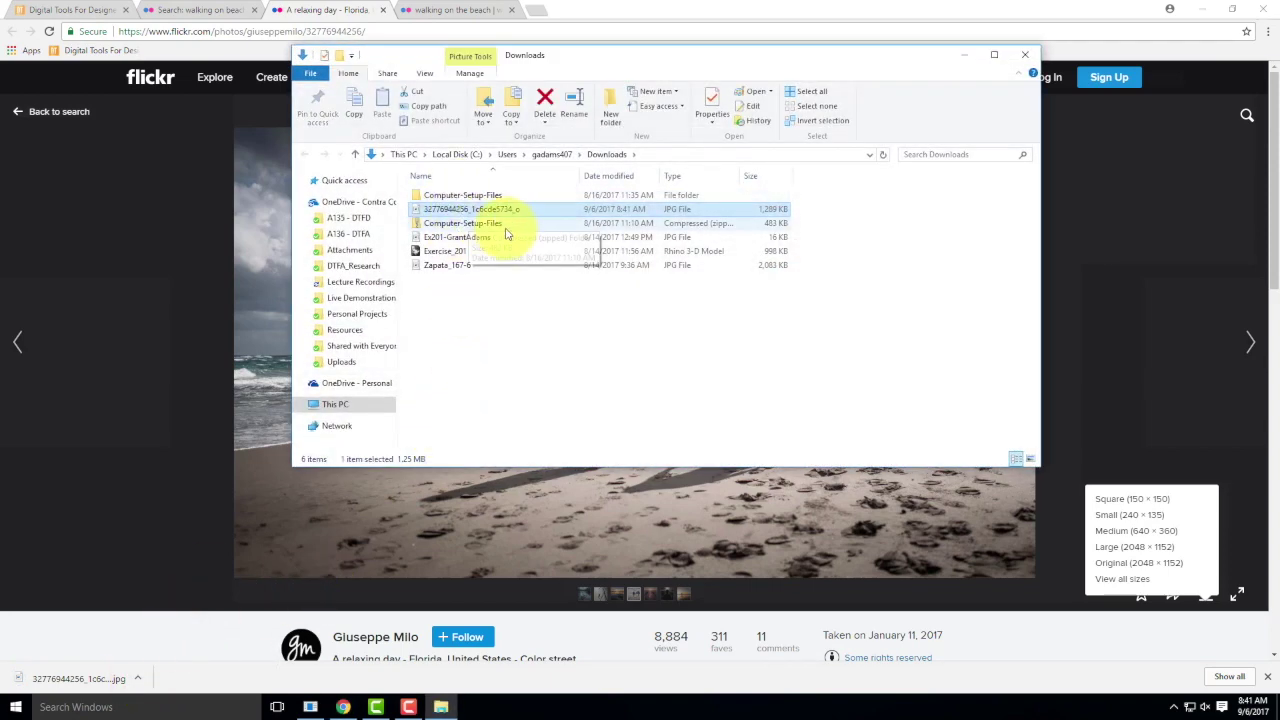
# - Open the downloaded beach JPG from Downloads with Adobe Photoshop CS6
pyautogui.click(481, 211)
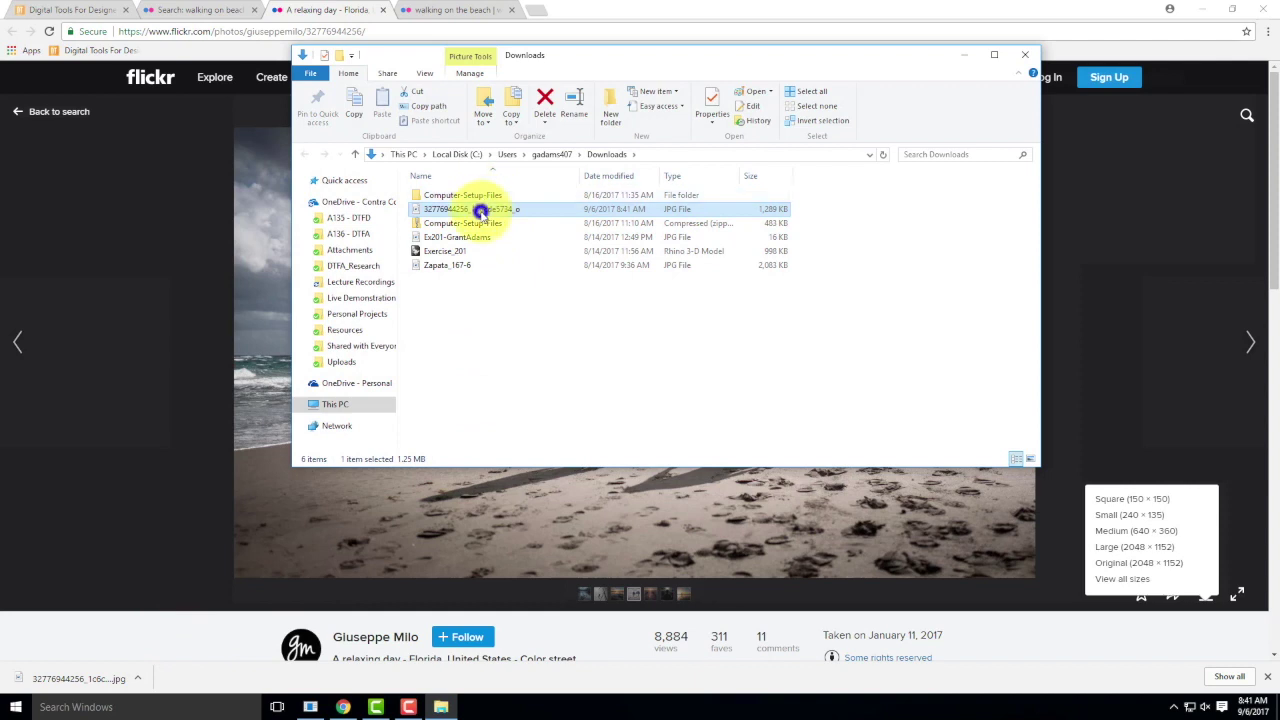
pyautogui.rightClick(481, 211)
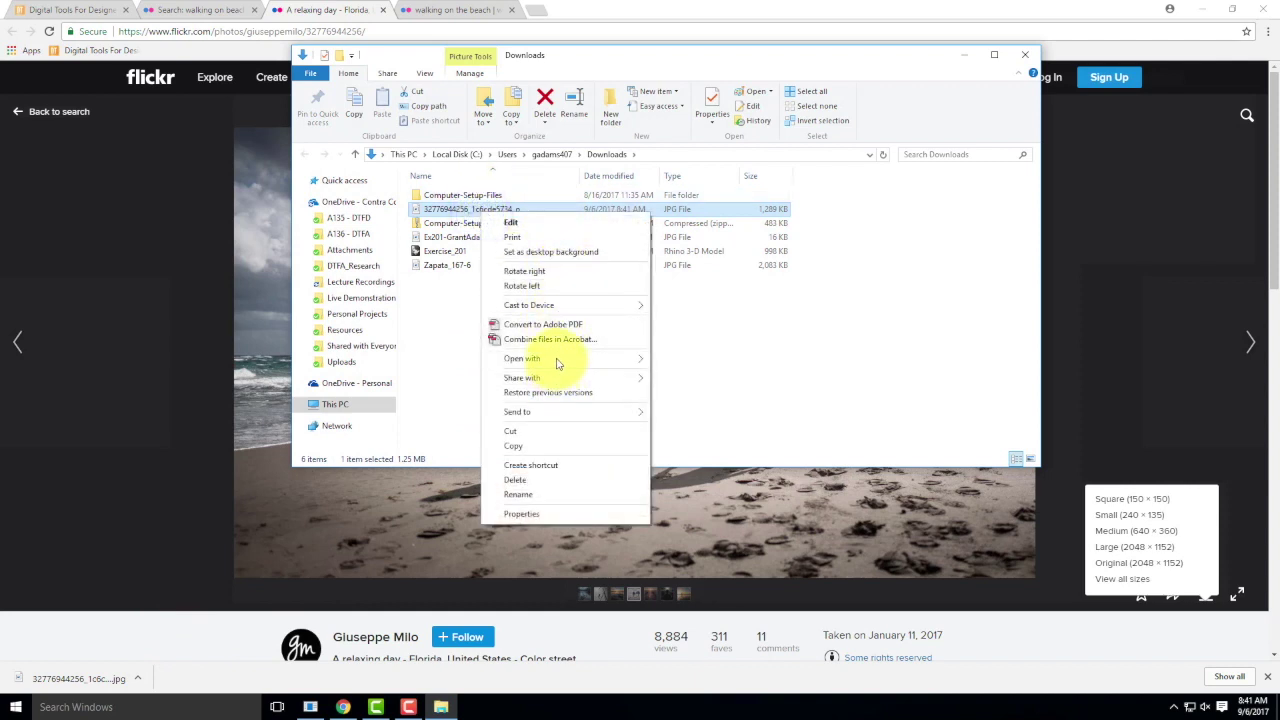
pyautogui.moveTo(558, 364)
pyautogui.click(703, 373)
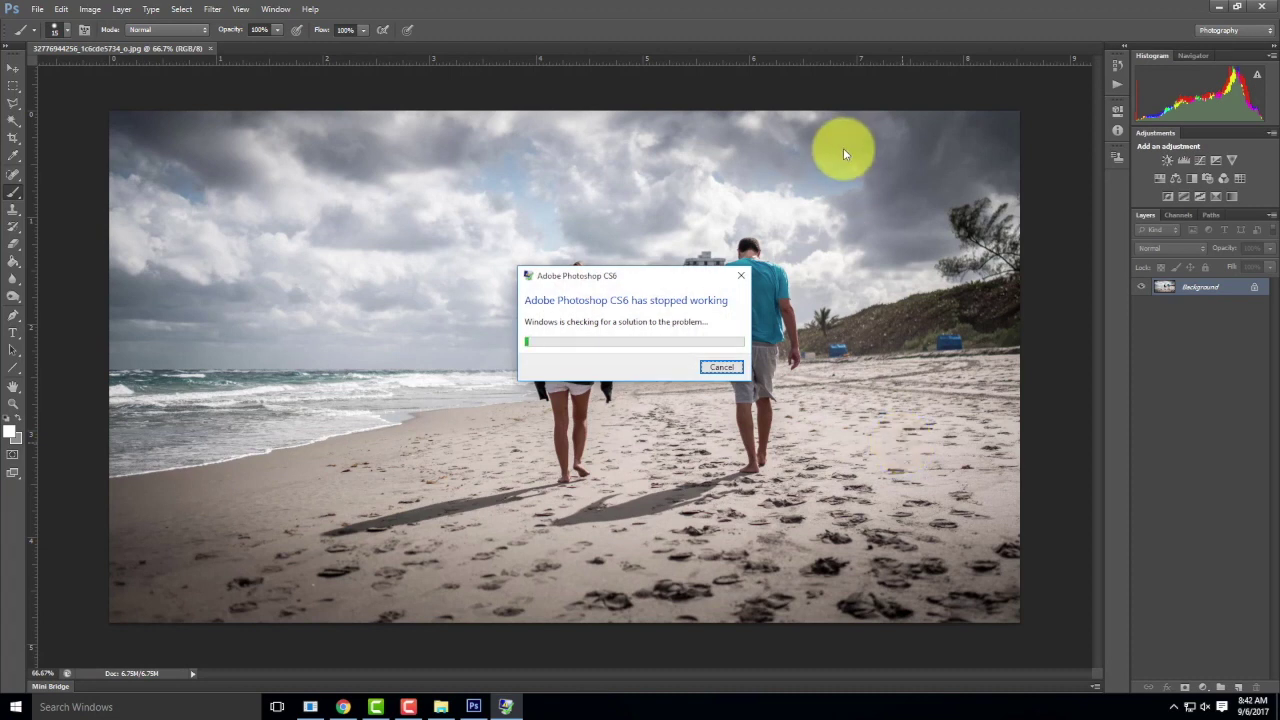
# - Dismiss the 'stopped working' warning, zoom in, and try to close the frozen Photoshop
pyautogui.click(741, 275)
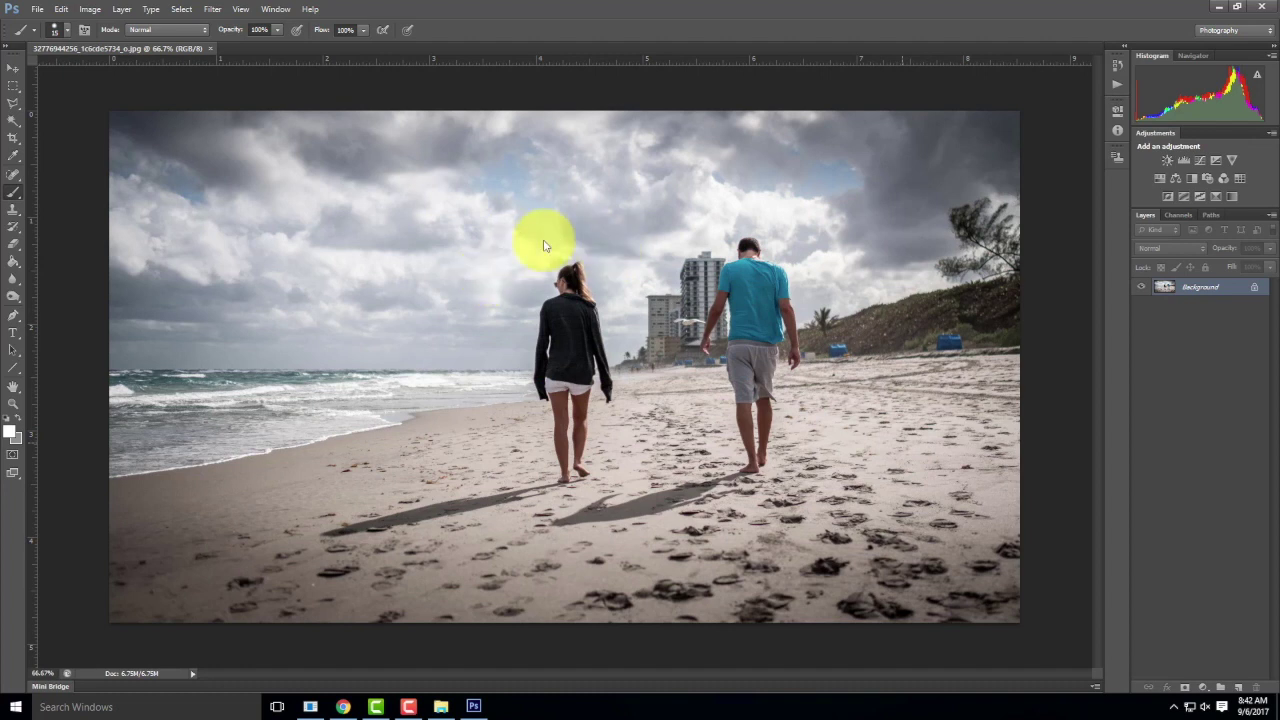
pyautogui.hotkey('ctrl', '=')
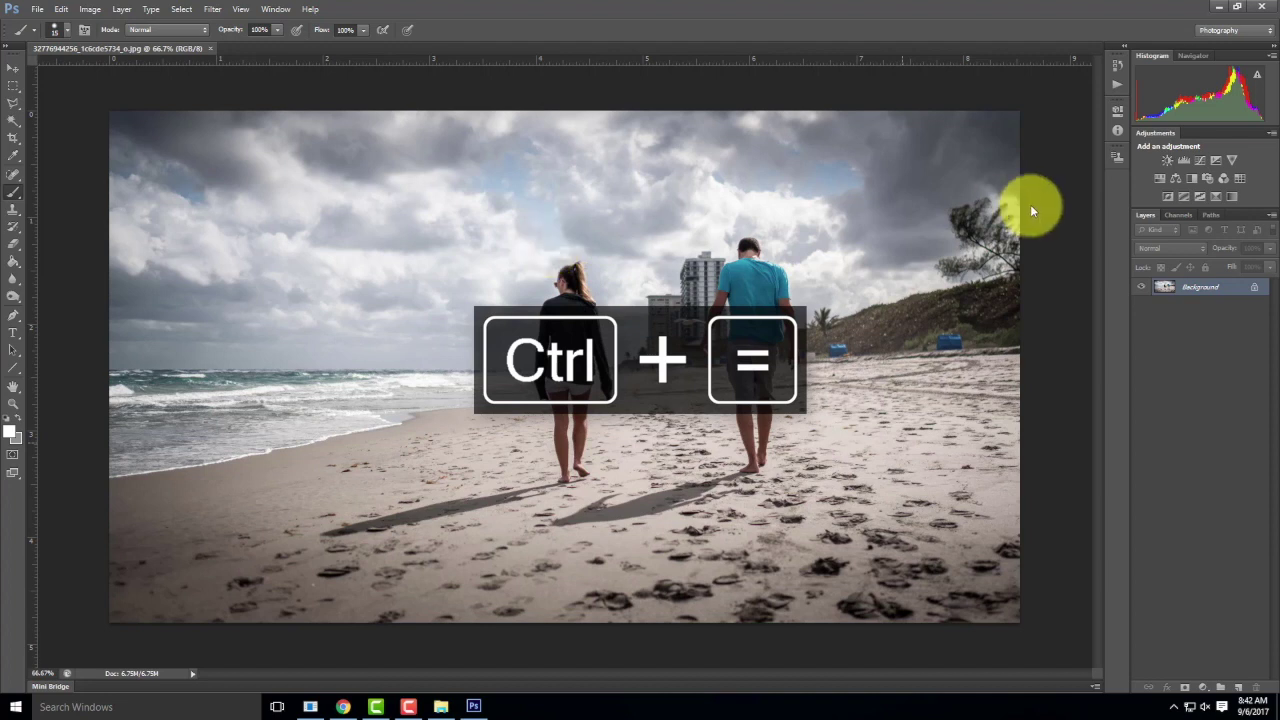
pyautogui.click(1027, 91)
pyautogui.click(1262, 7)
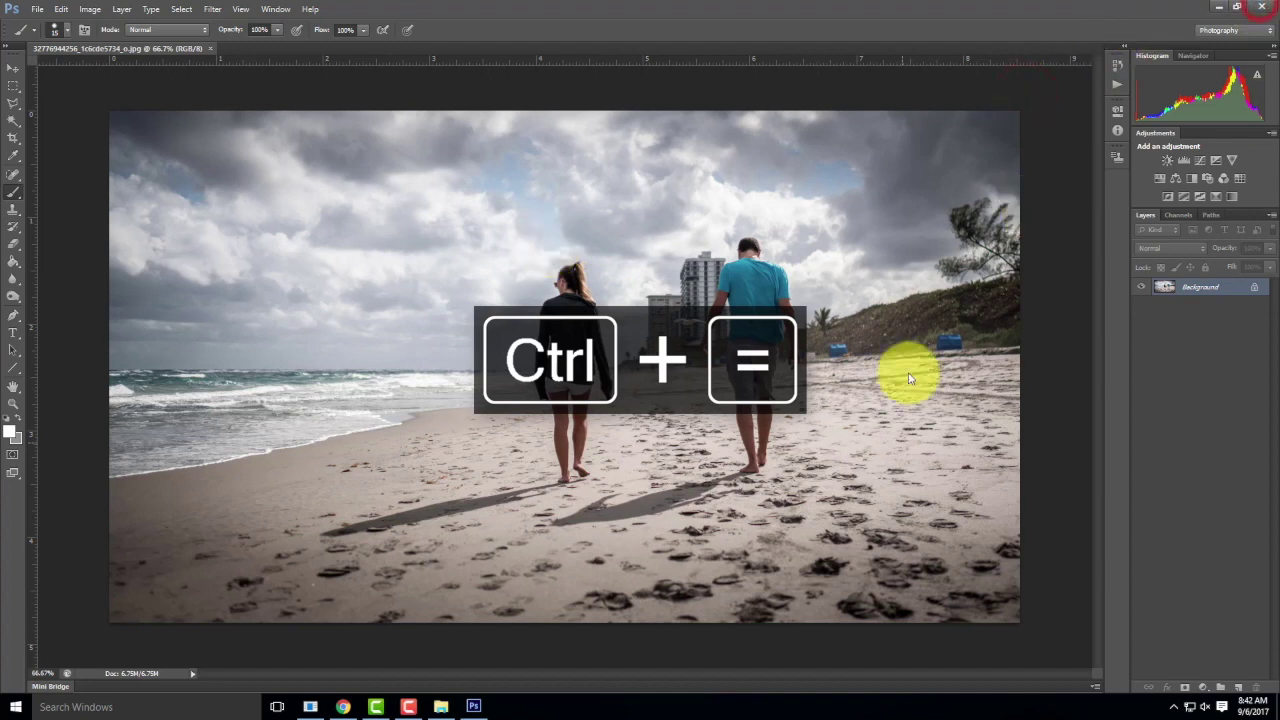
pyautogui.hotkey('ctrl', 'shift', 'alt', 'Delete')
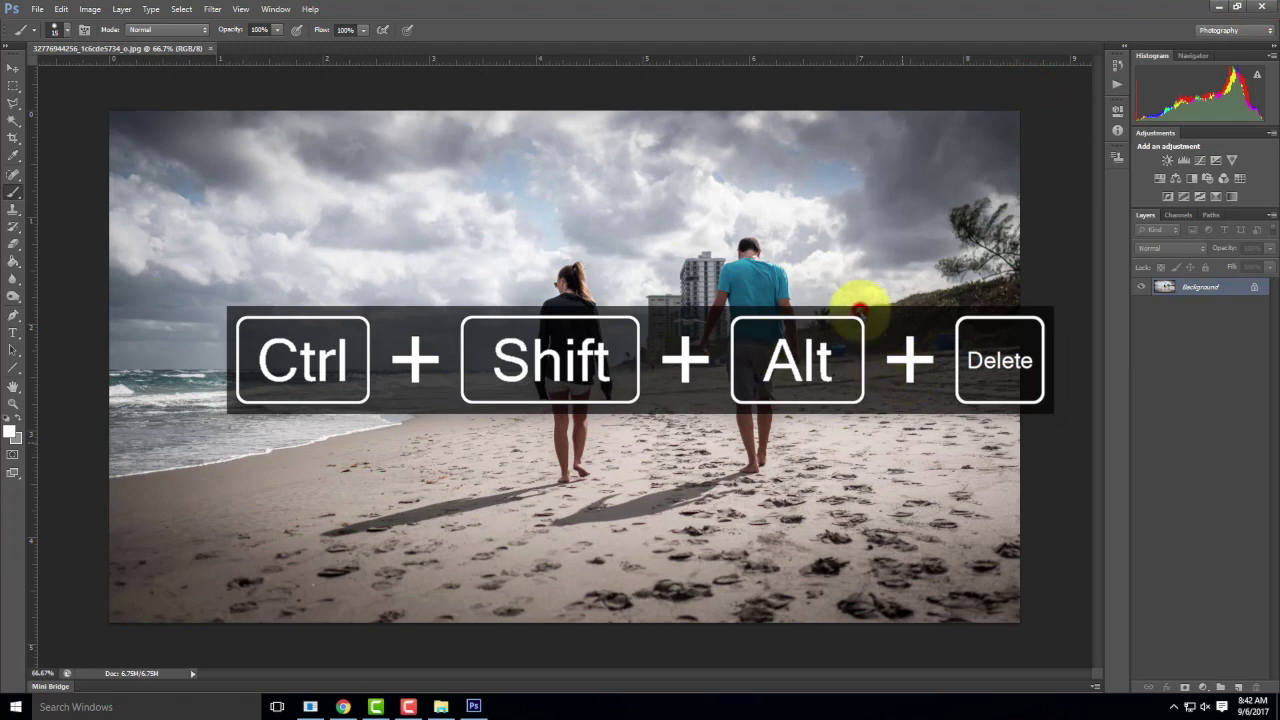
# - Try Photoshop's taskbar jump list, then reach Task Manager through Ctrl+Alt+Delete
pyautogui.click(860, 310)
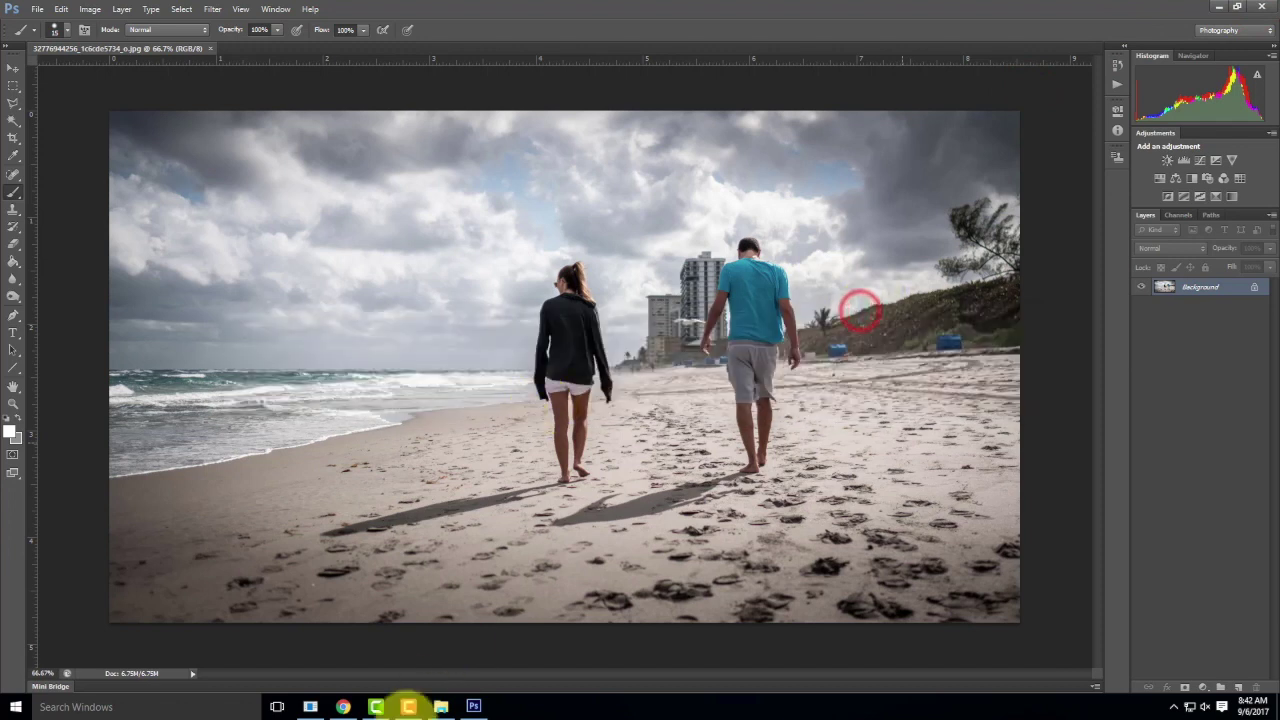
pyautogui.rightClick(478, 705)
pyautogui.click(445, 680)
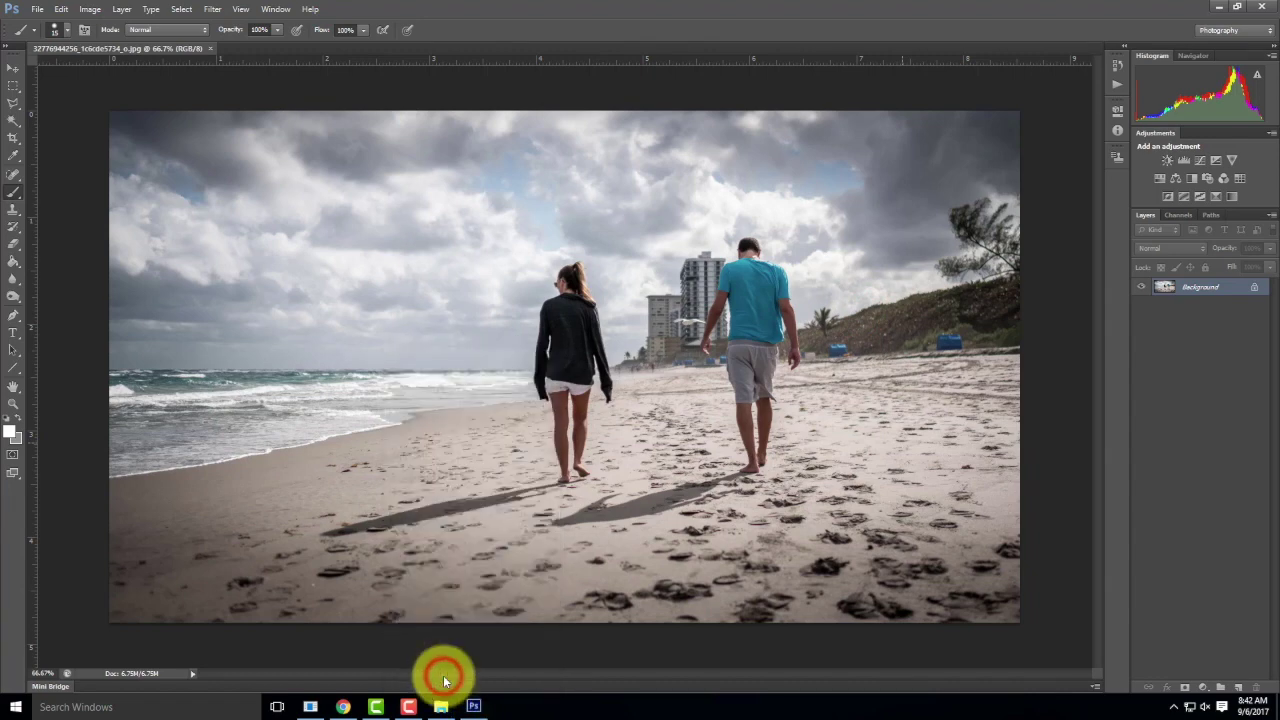
pyautogui.rightClick(476, 706)
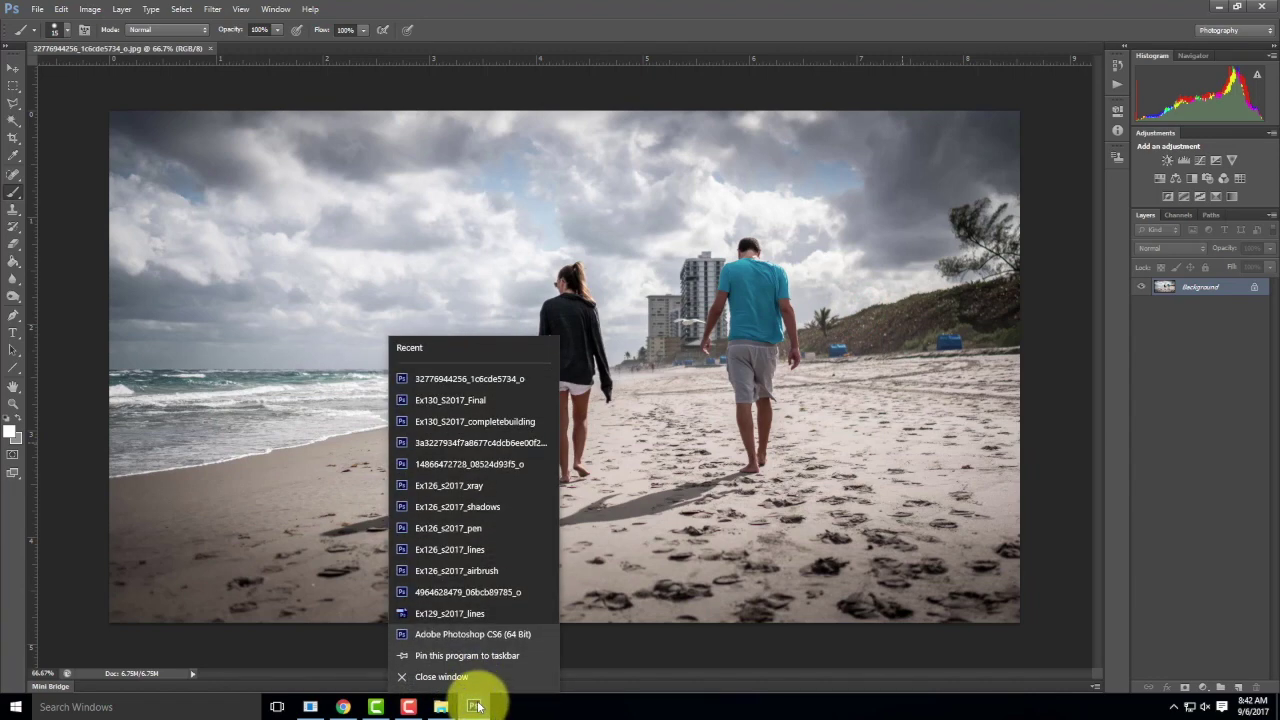
pyautogui.click(590, 704)
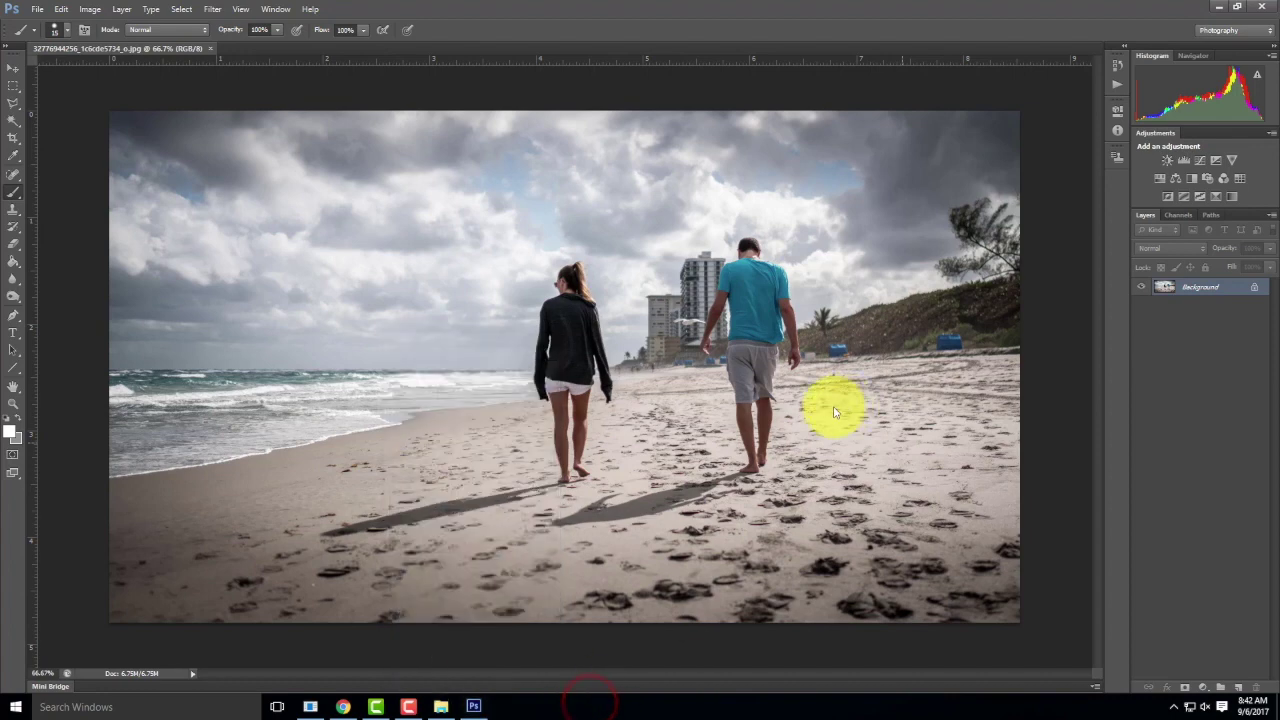
pyautogui.hotkey('ctrl', 'alt', 'Delete')
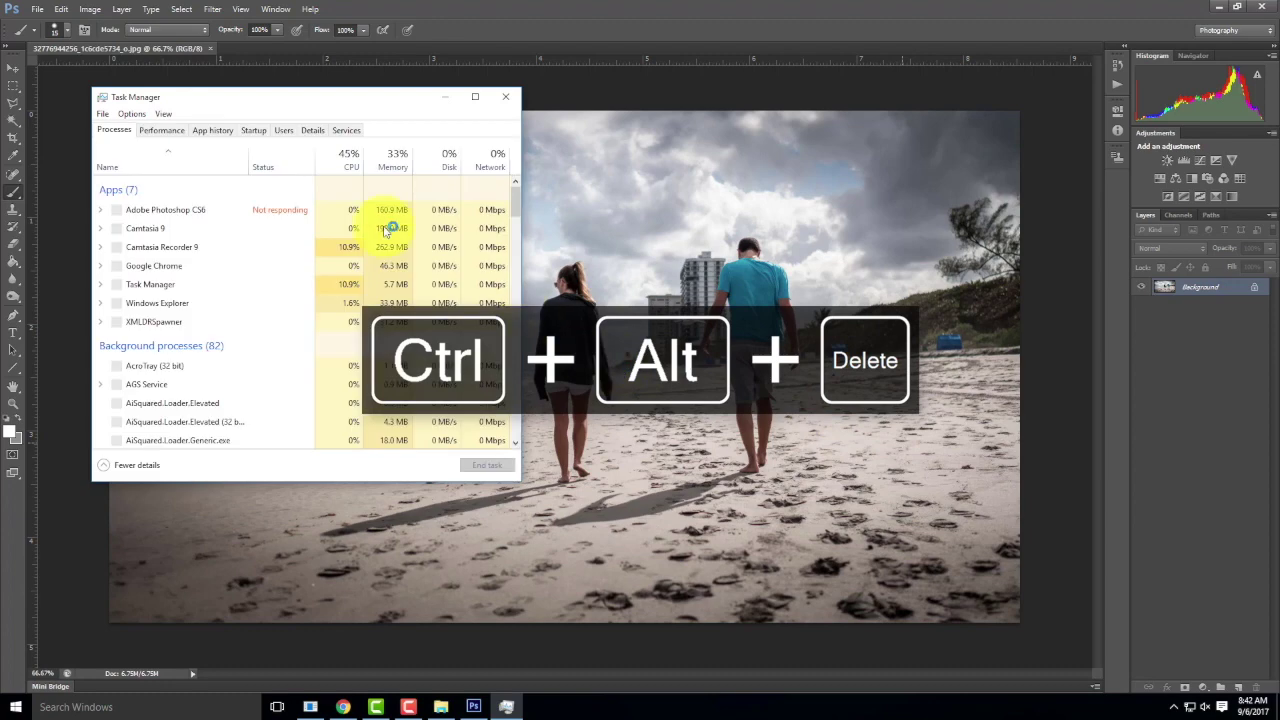
# - End the not-responding Adobe Photoshop CS6 task in Task Manager
pyautogui.click(177, 211)
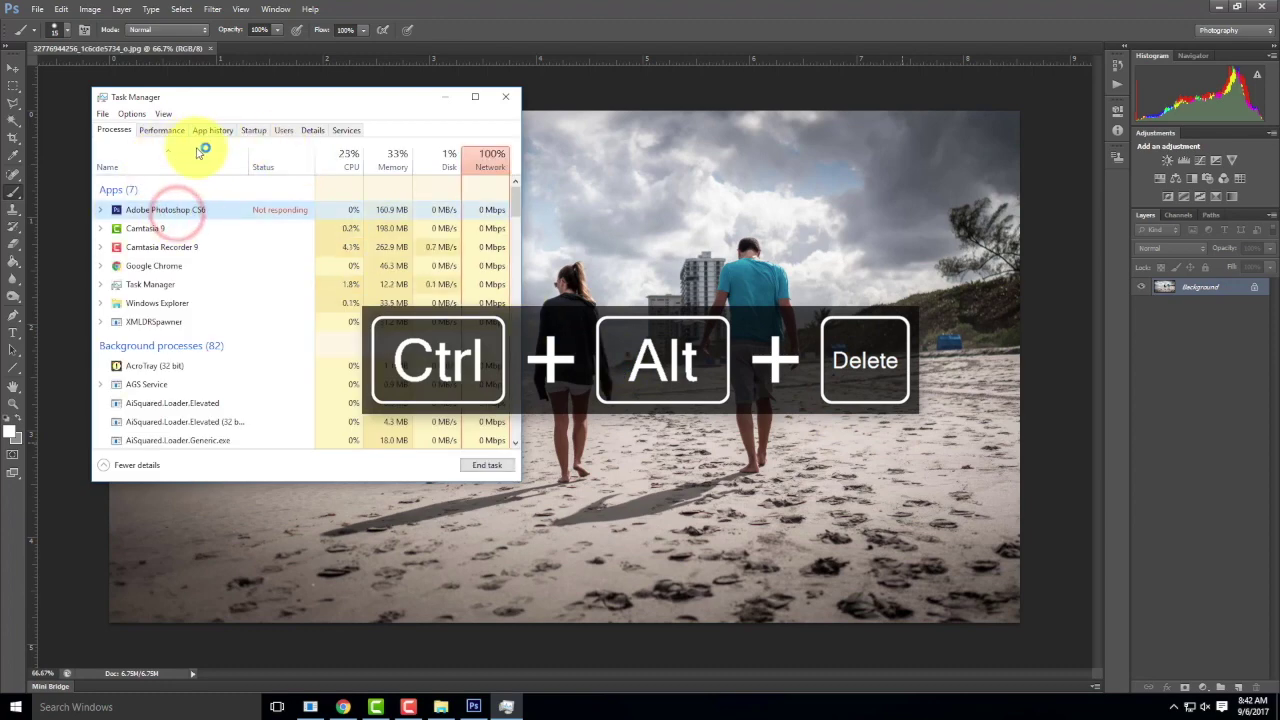
pyautogui.rightClick(185, 212)
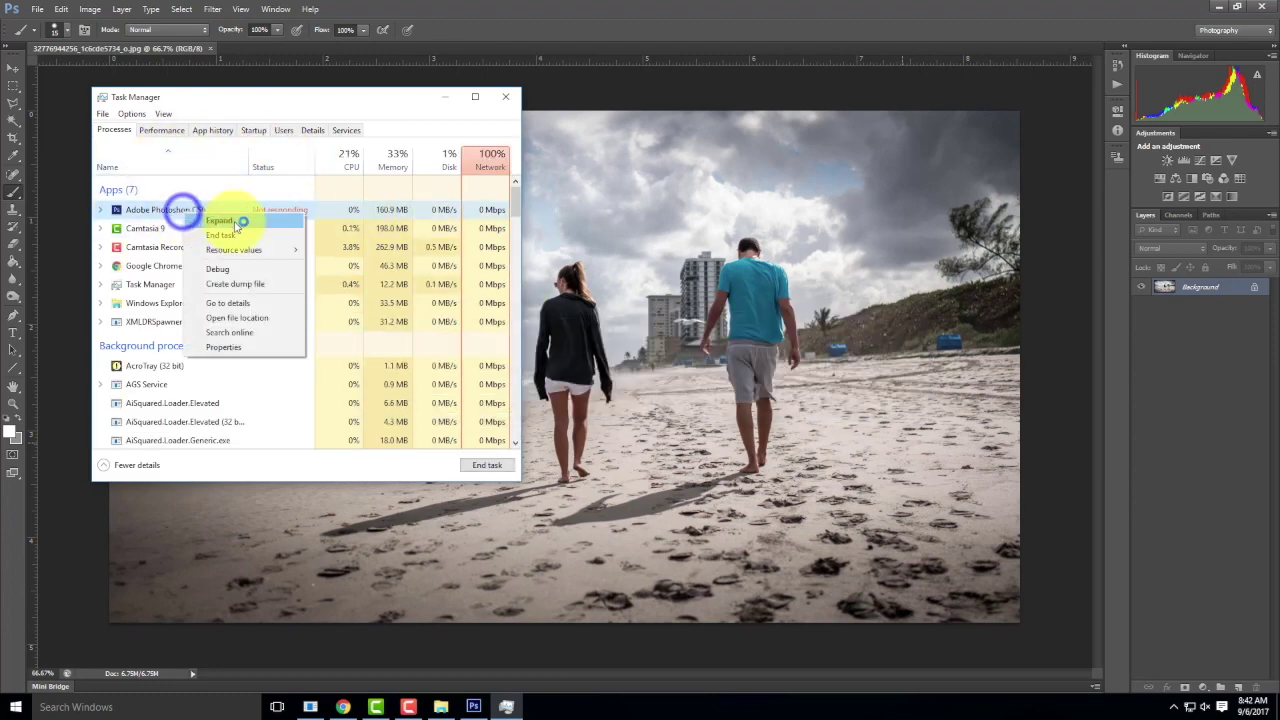
pyautogui.click(238, 235)
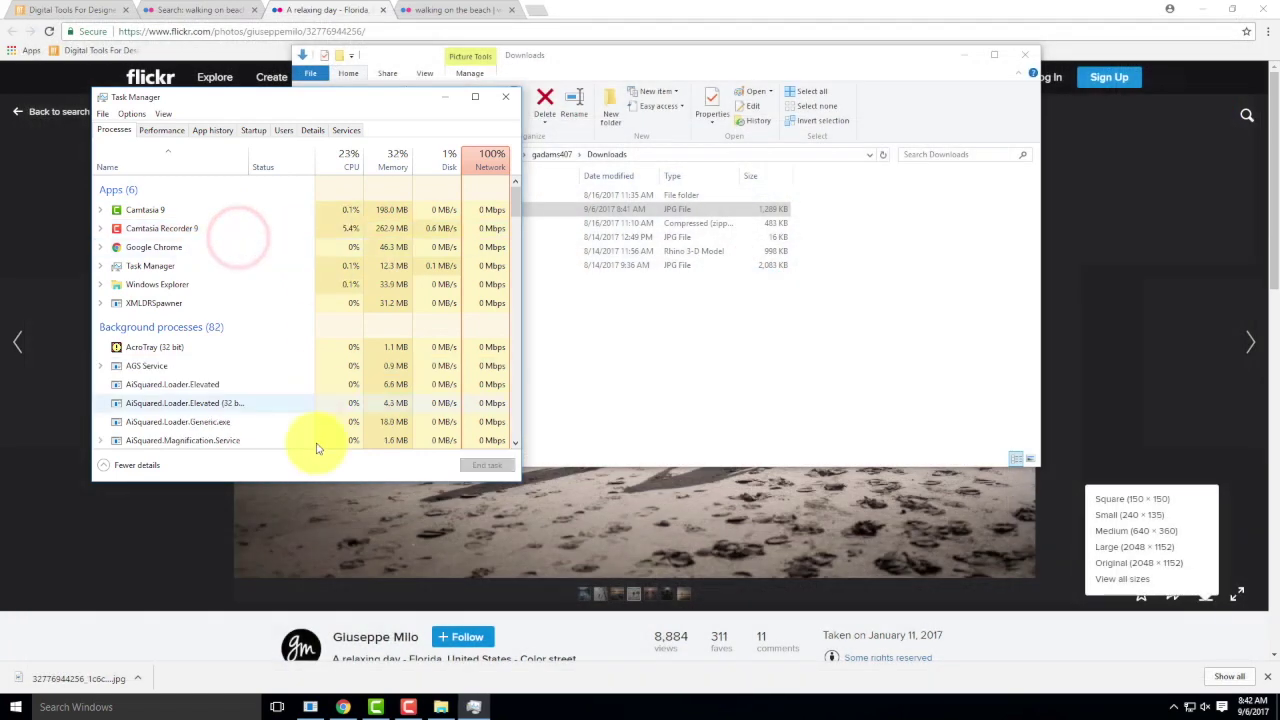
# - Reopen the beach JPG in Photoshop CS6 from Downloads and dismiss the No Disk error
pyautogui.click(674, 366)
pyautogui.rightClick(472, 210)
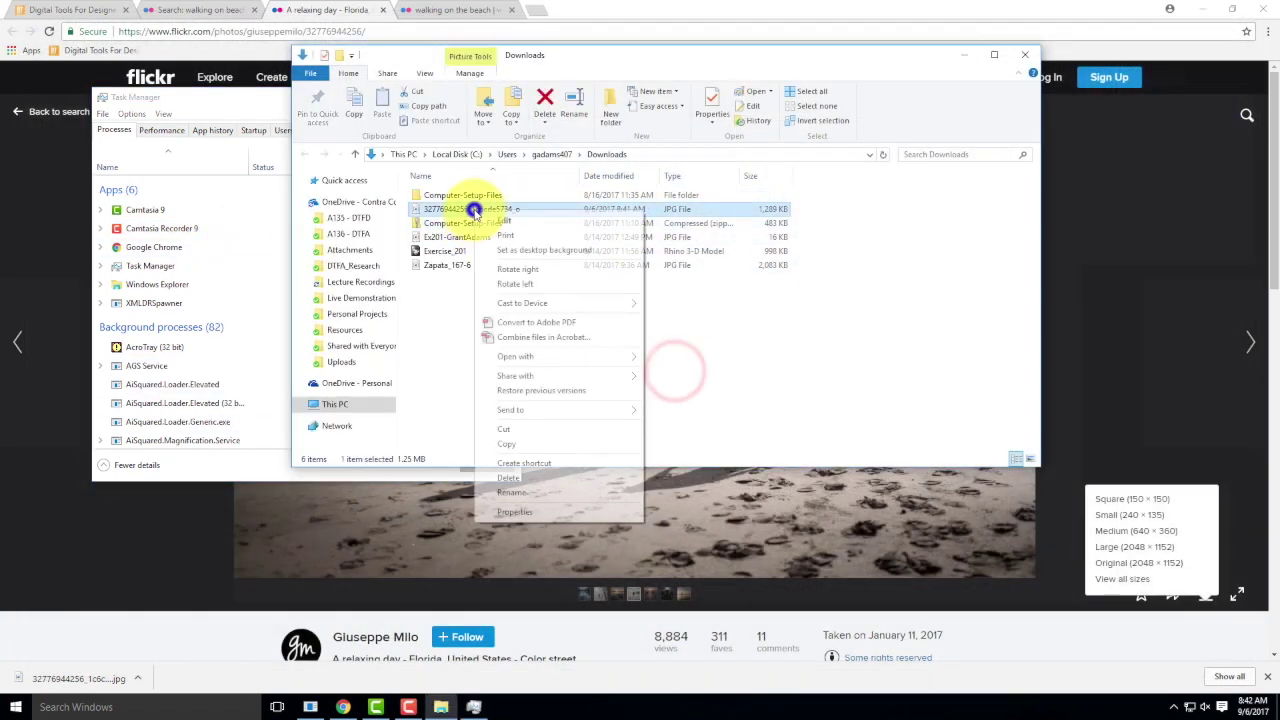
pyautogui.moveTo(528, 356)
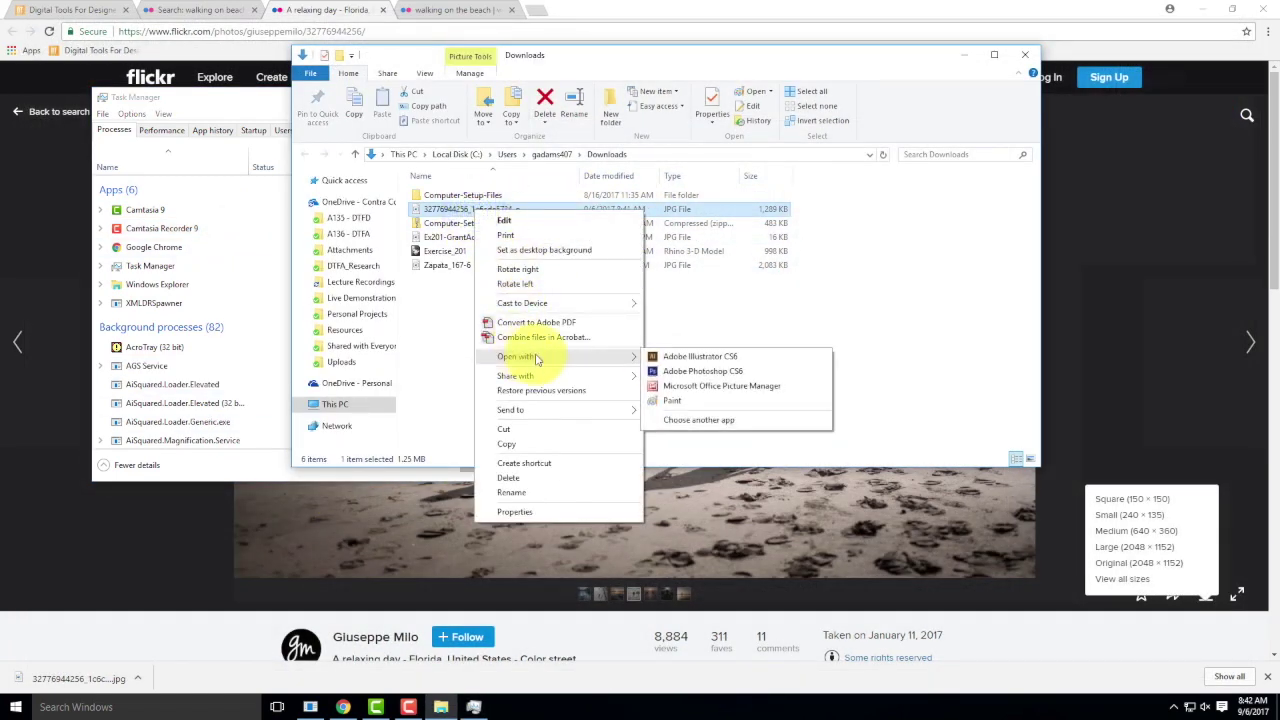
pyautogui.click(667, 371)
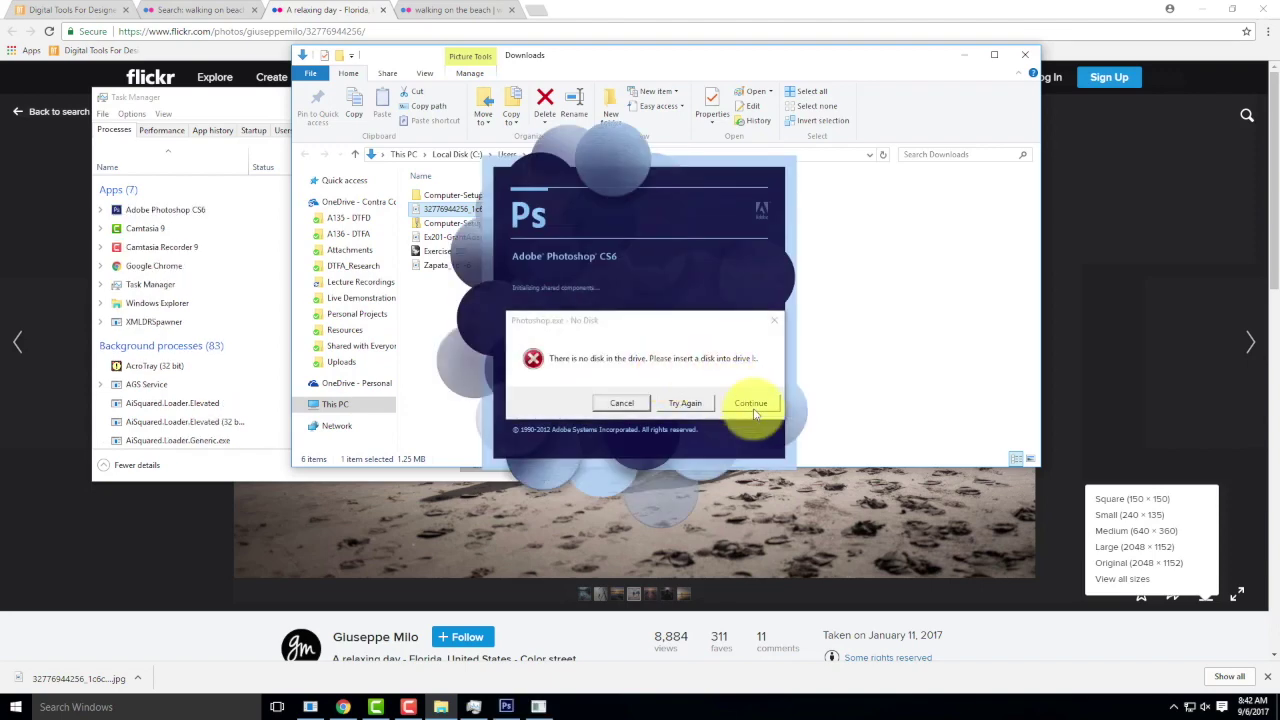
pyautogui.click(620, 403)
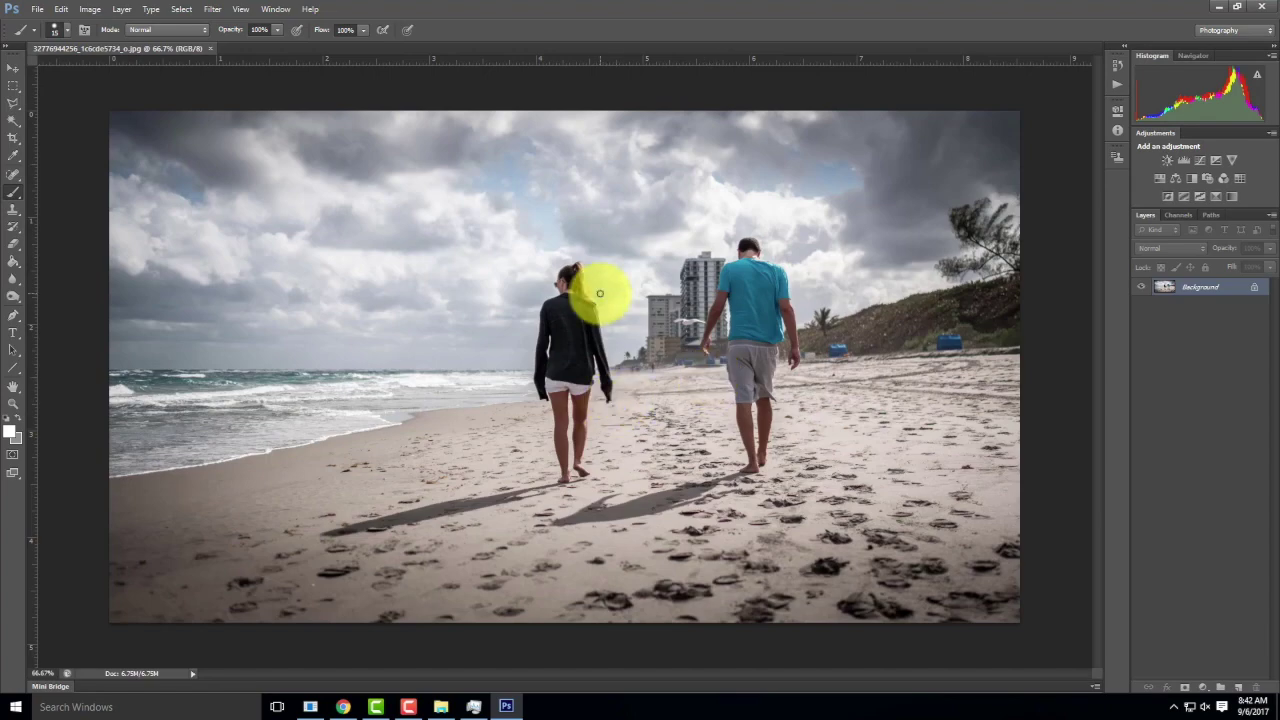
pyautogui.hotkey('ctrl', 'alt', '=')
pyautogui.hotkey('ctrl', 'alt', '=')
pyautogui.hotkey('ctrl', 'alt', '=')
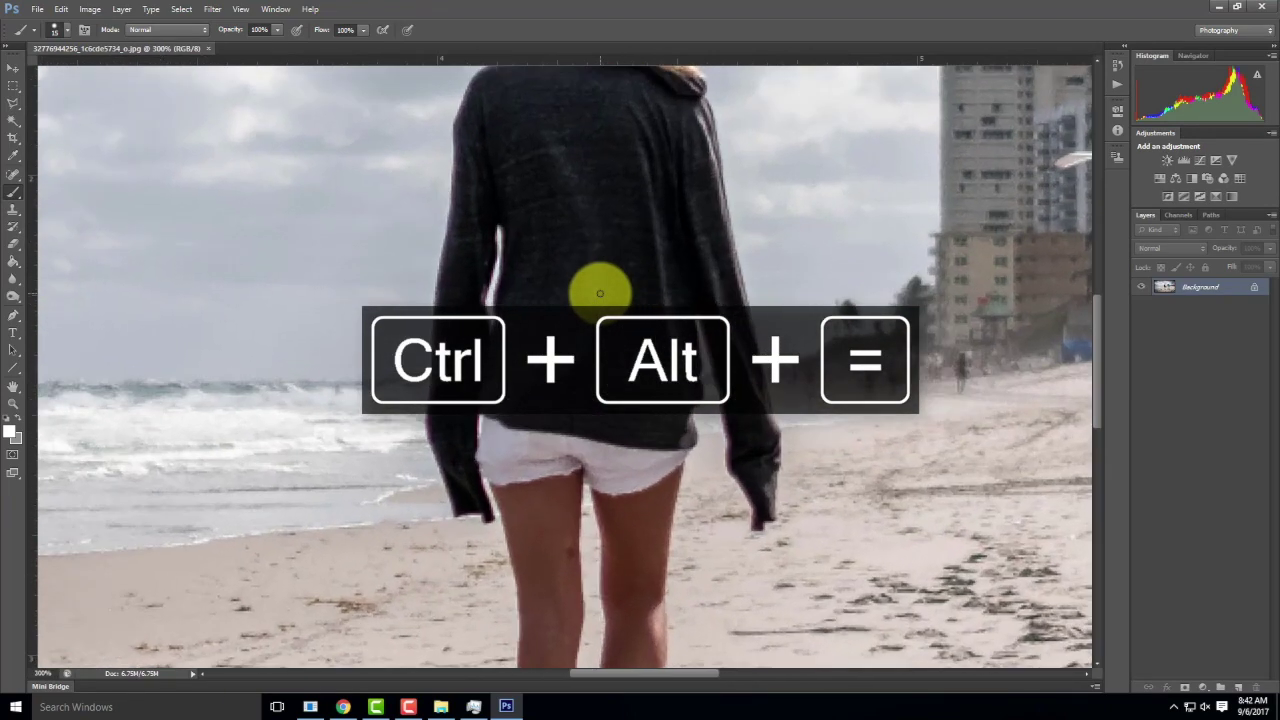
pyautogui.moveTo(423, 126); pyautogui.dragTo(477, 449)
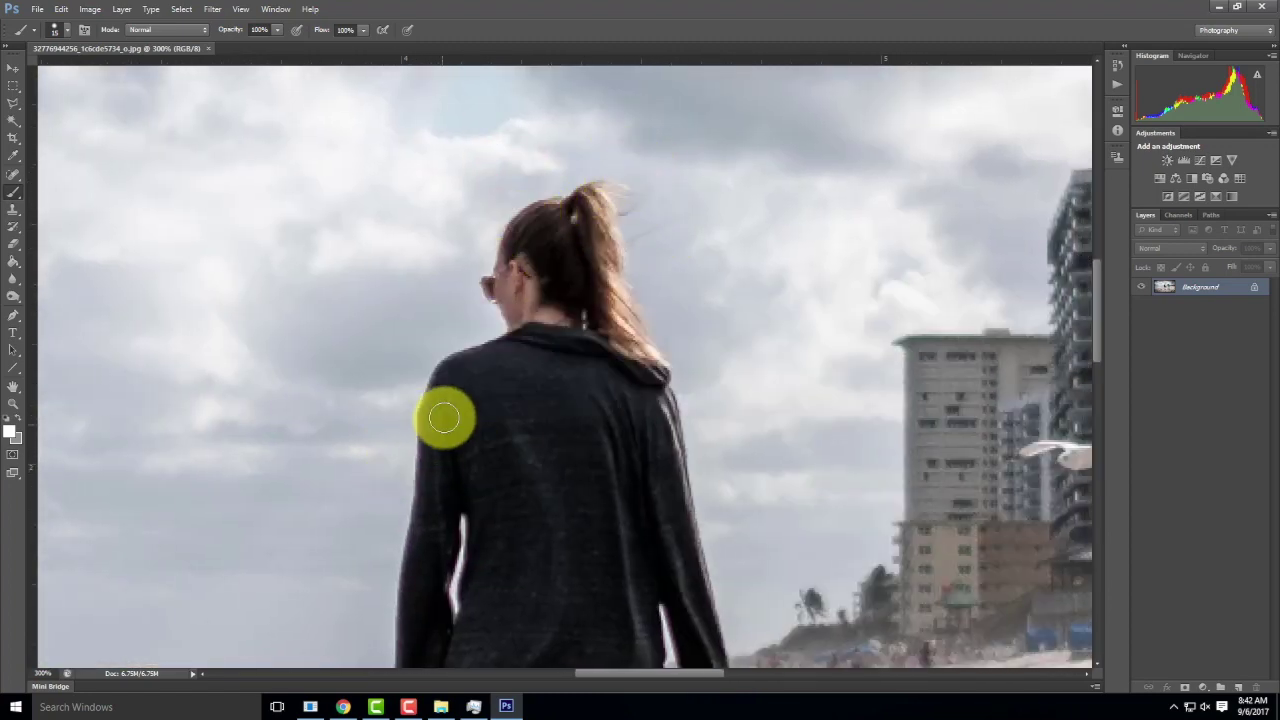
pyautogui.scroll(-5, 444, 417)
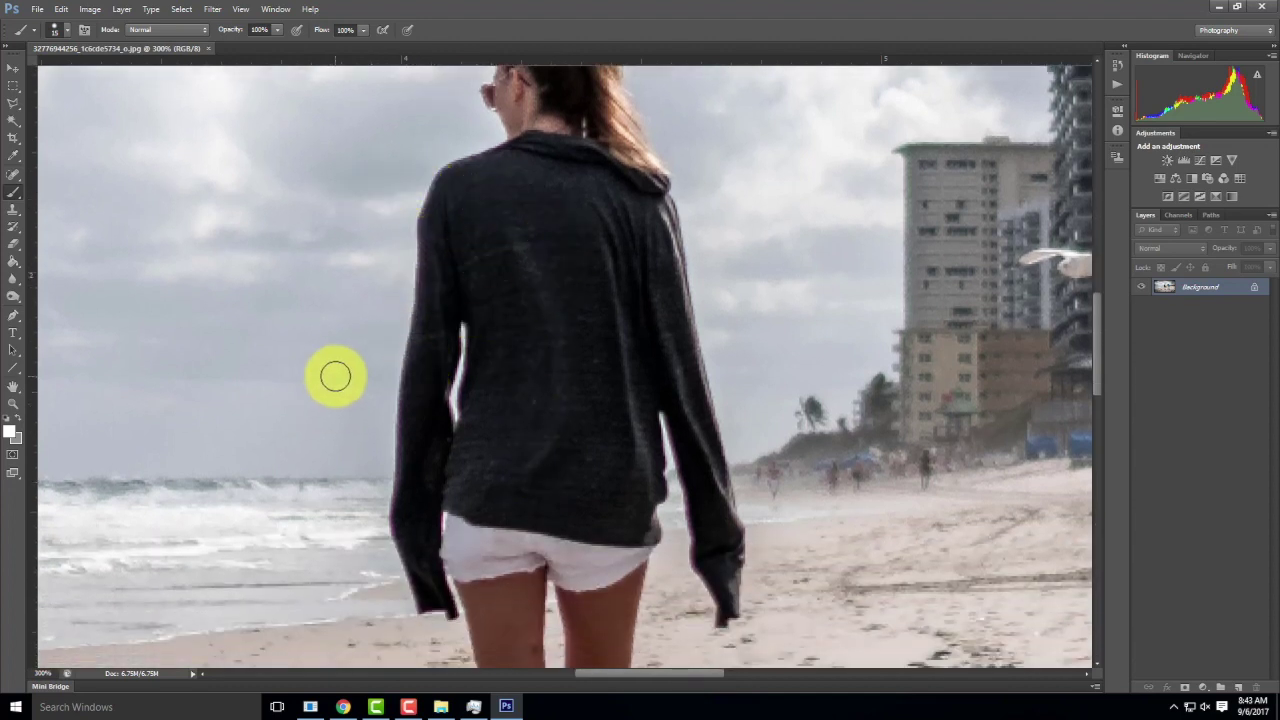
pyautogui.scroll(-8, 394, 331)
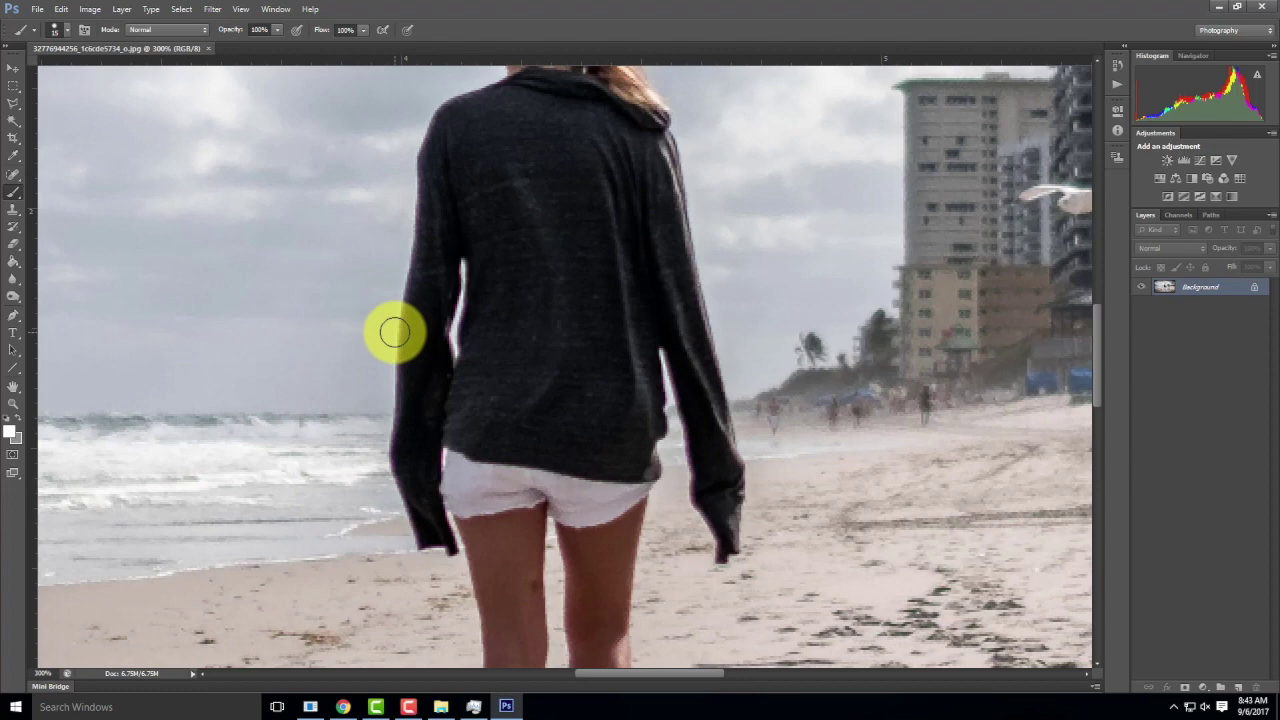
pyautogui.scroll(-3, 420, 370)
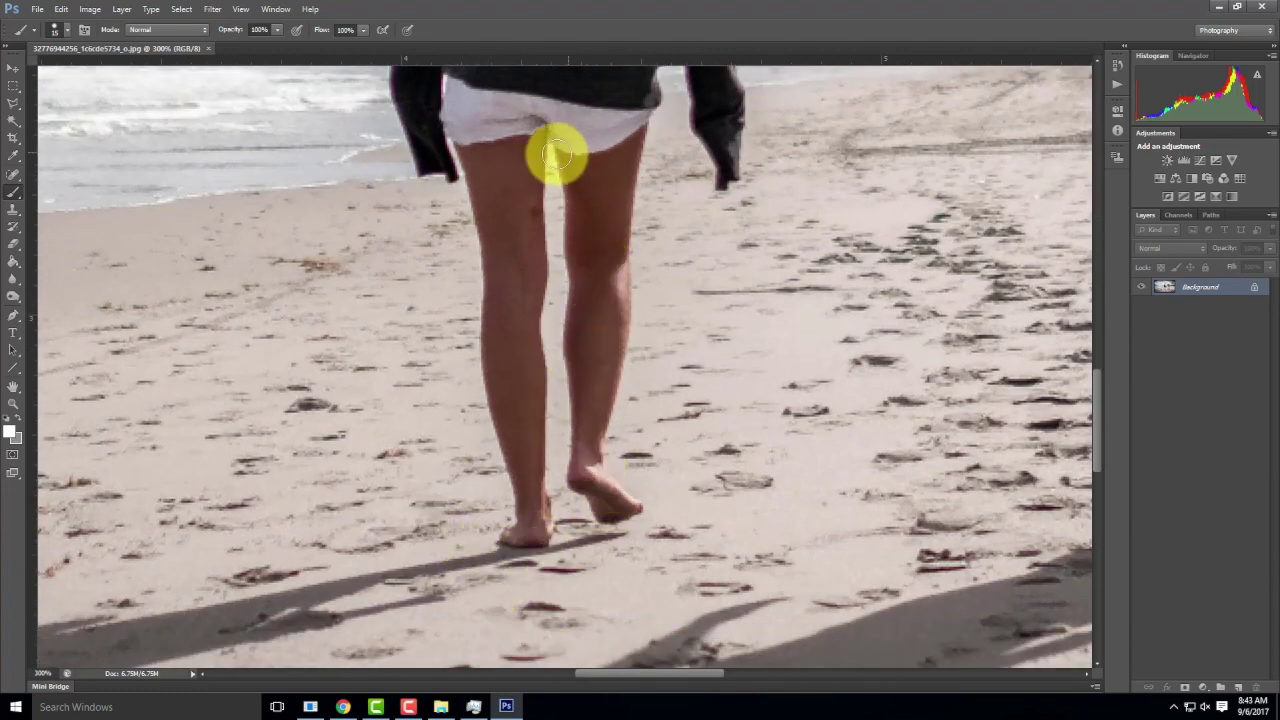
pyautogui.scroll(8, 540, 465)
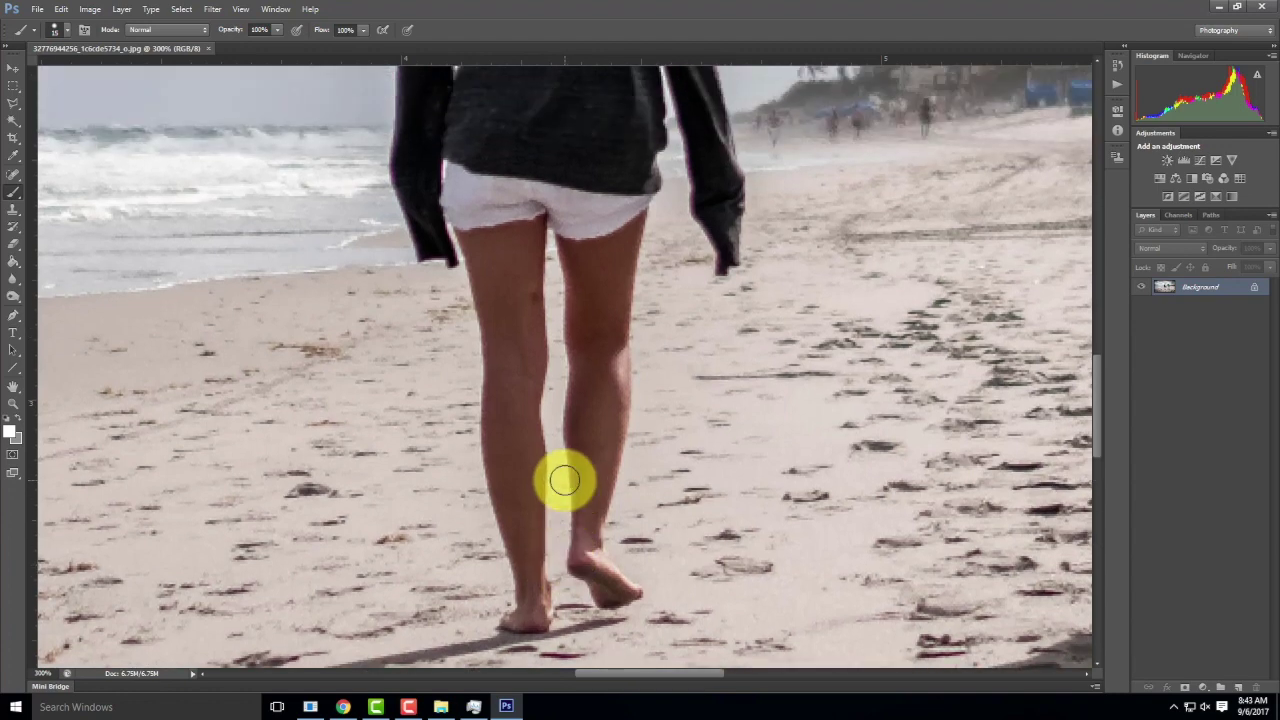
pyautogui.scroll(6, 530, 496)
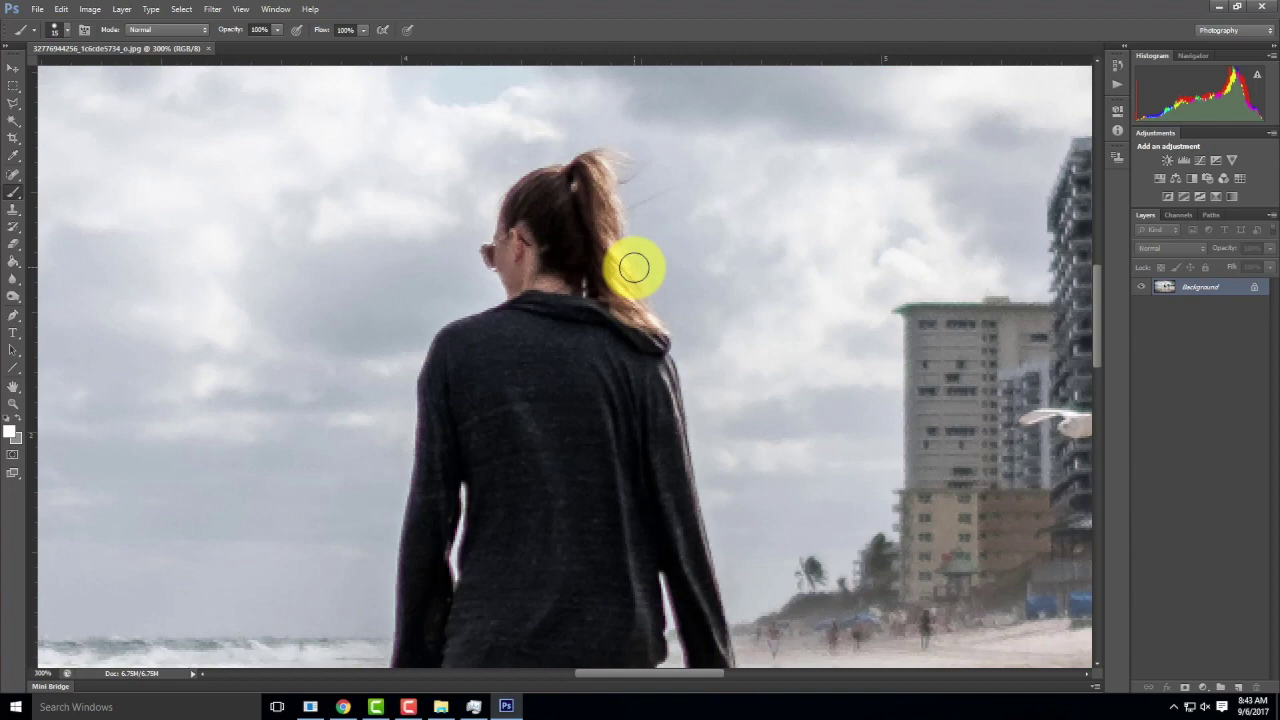
pyautogui.scroll(-1, 697, 220)
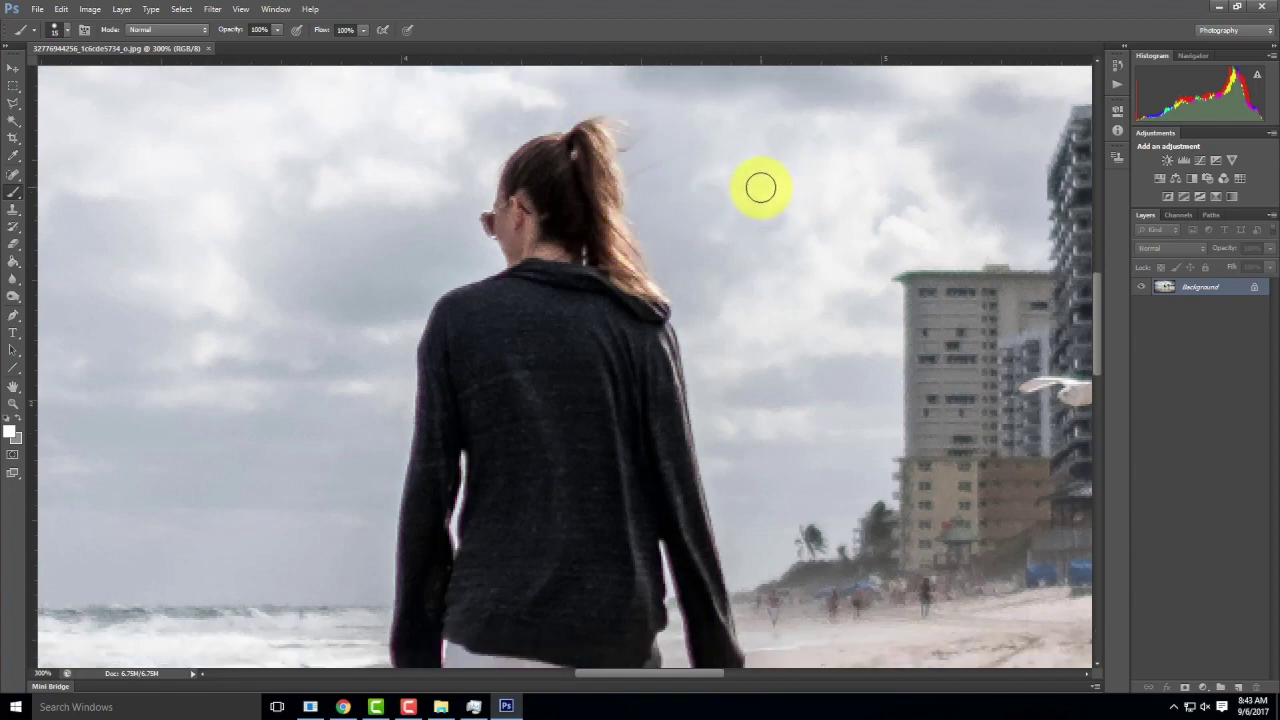
pyautogui.scroll(-1, 760, 187)
pyautogui.hotkey('ctrl', 'alt', '0')
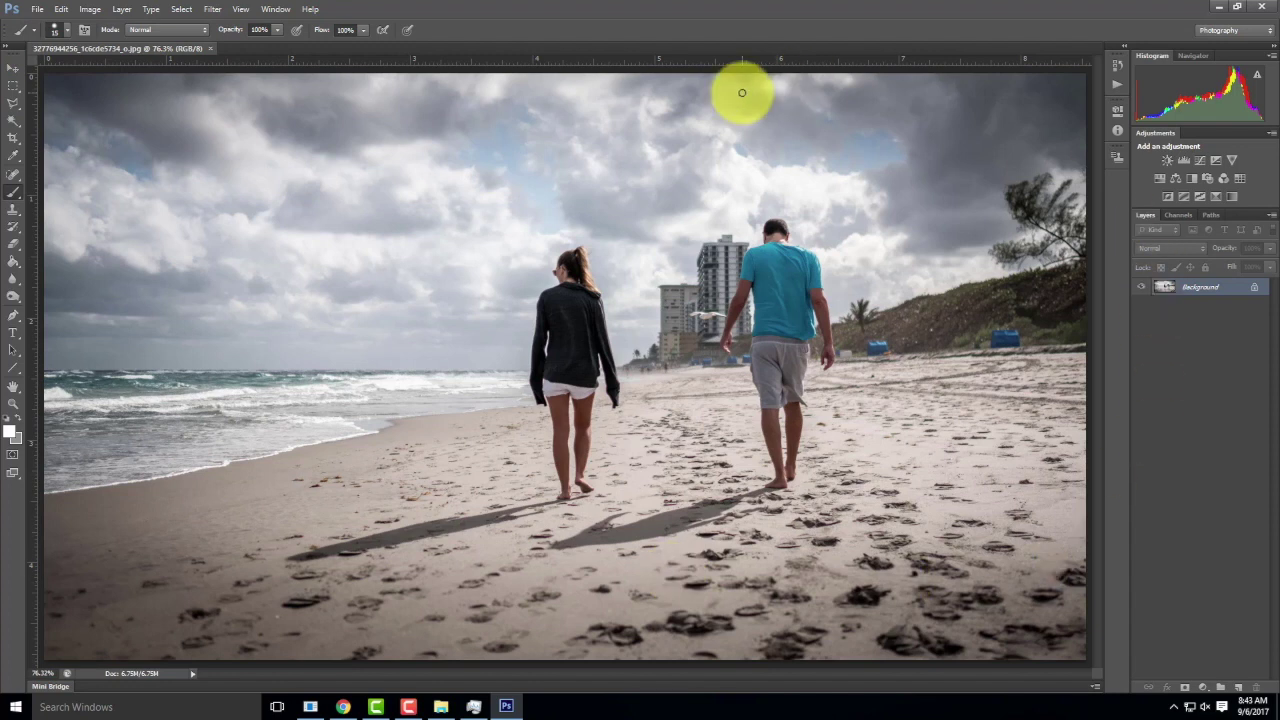
# - Pull all four crop edges in to a tall narrow frame around the walking woman
pyautogui.click(14, 136)
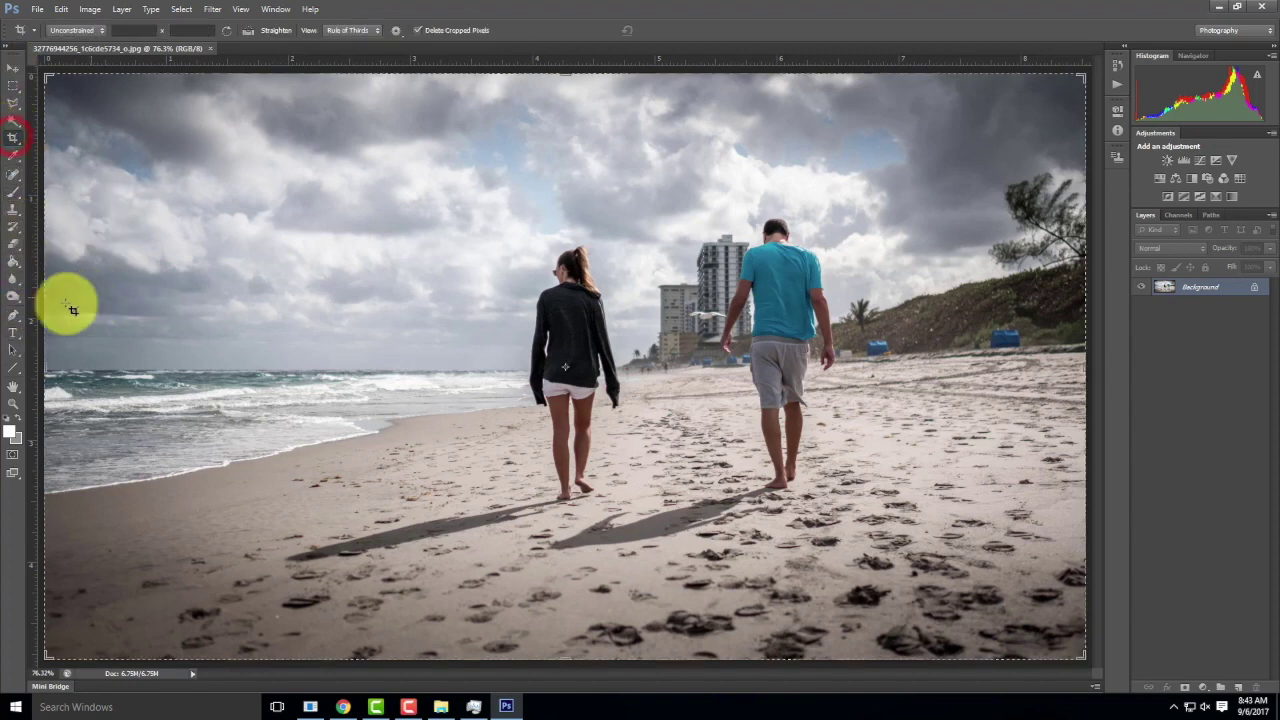
pyautogui.moveTo(46, 371); pyautogui.dragTo(272, 381)
pyautogui.moveTo(861, 370); pyautogui.dragTo(646, 366)
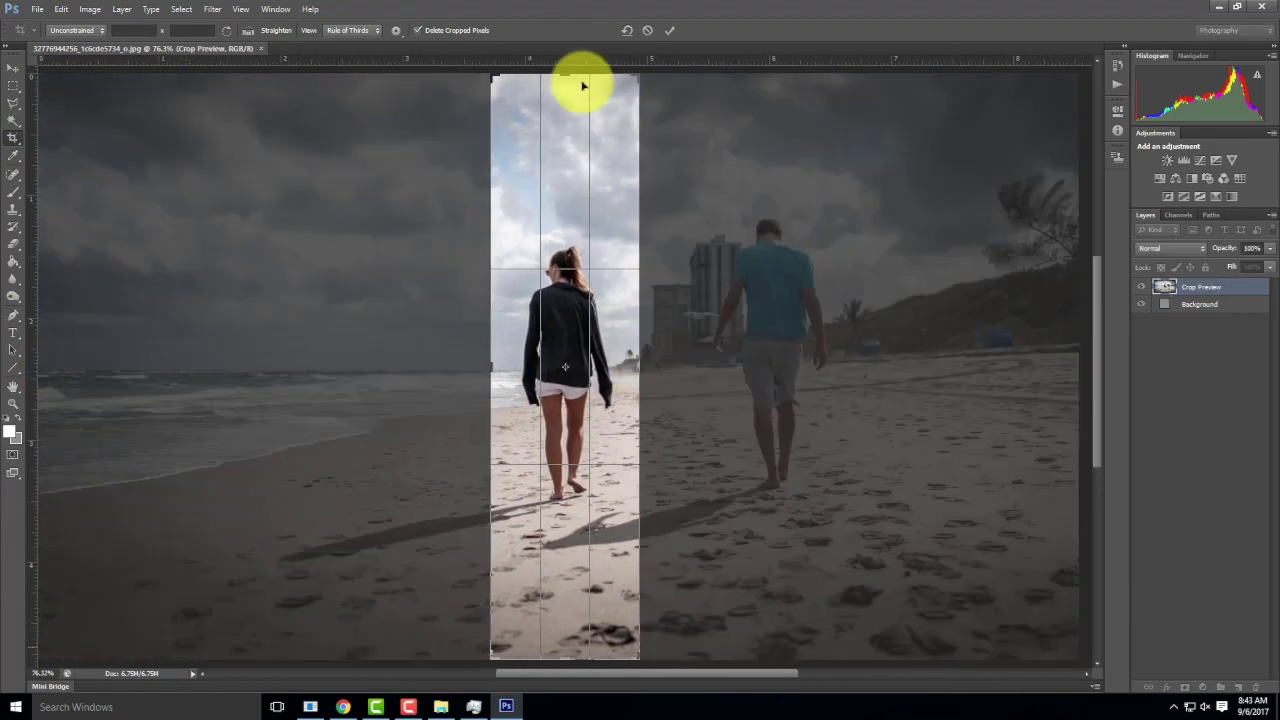
pyautogui.moveTo(567, 78); pyautogui.dragTo(560, 163)
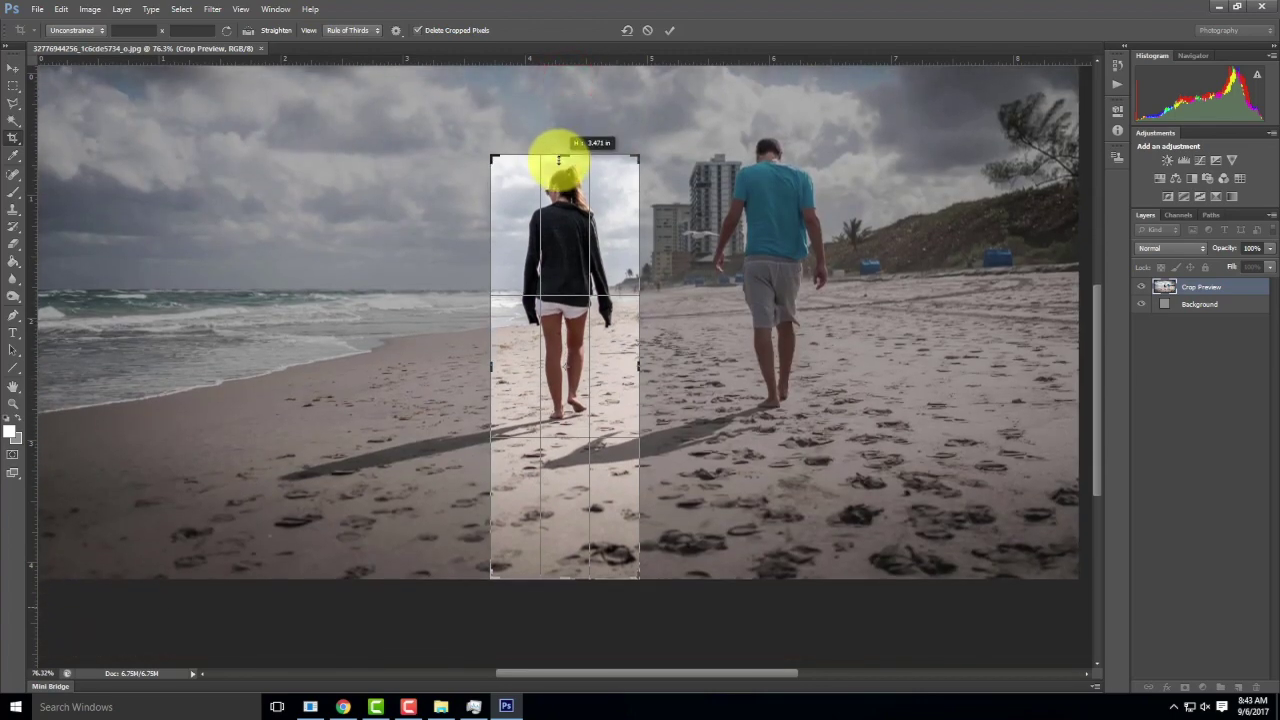
pyautogui.moveTo(564, 578); pyautogui.dragTo(565, 511)
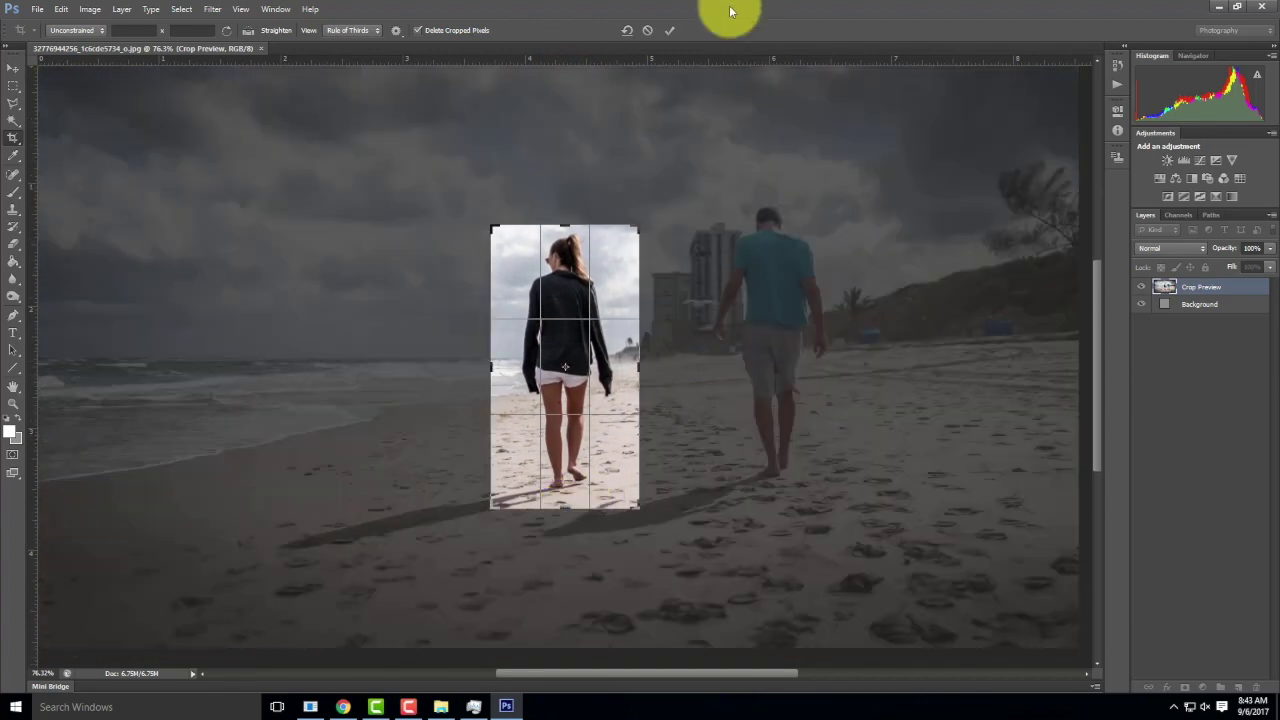
pyautogui.click(667, 33)
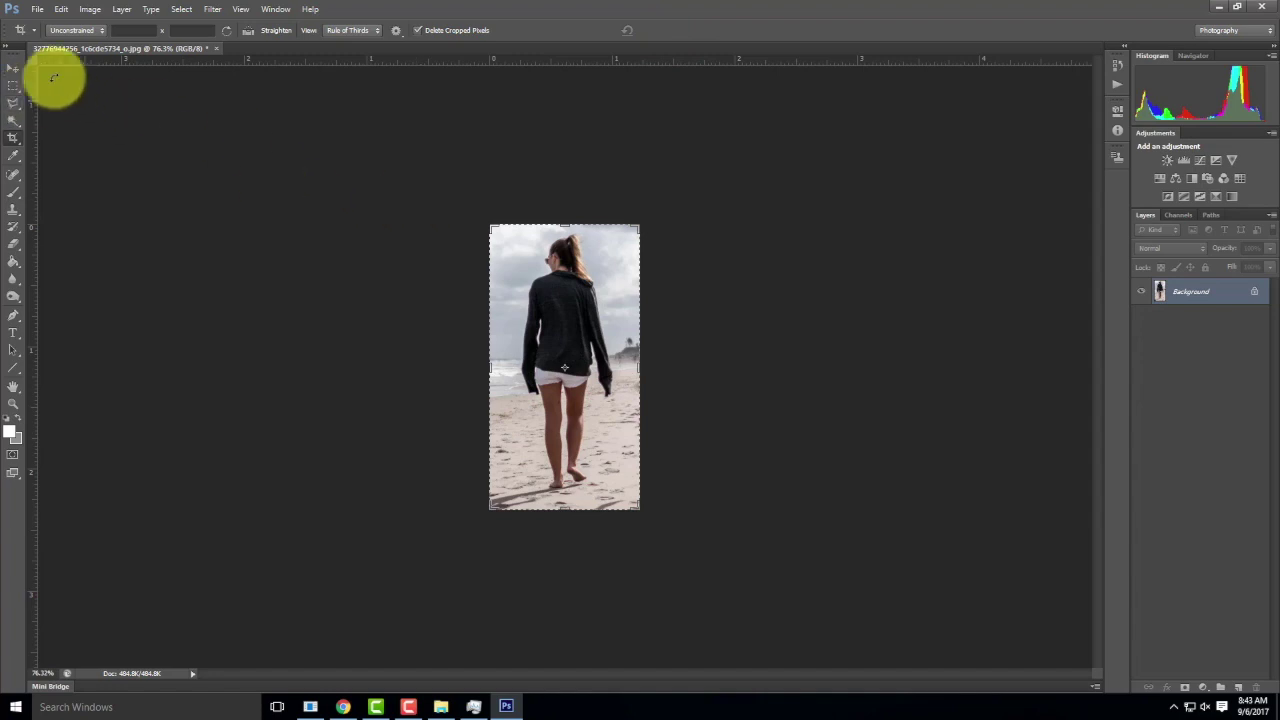
# - Pick the Eraser and convert the Background into 'Layer 0' at 100% opacity
pyautogui.hotkey('ctrl', 'alt', '0')
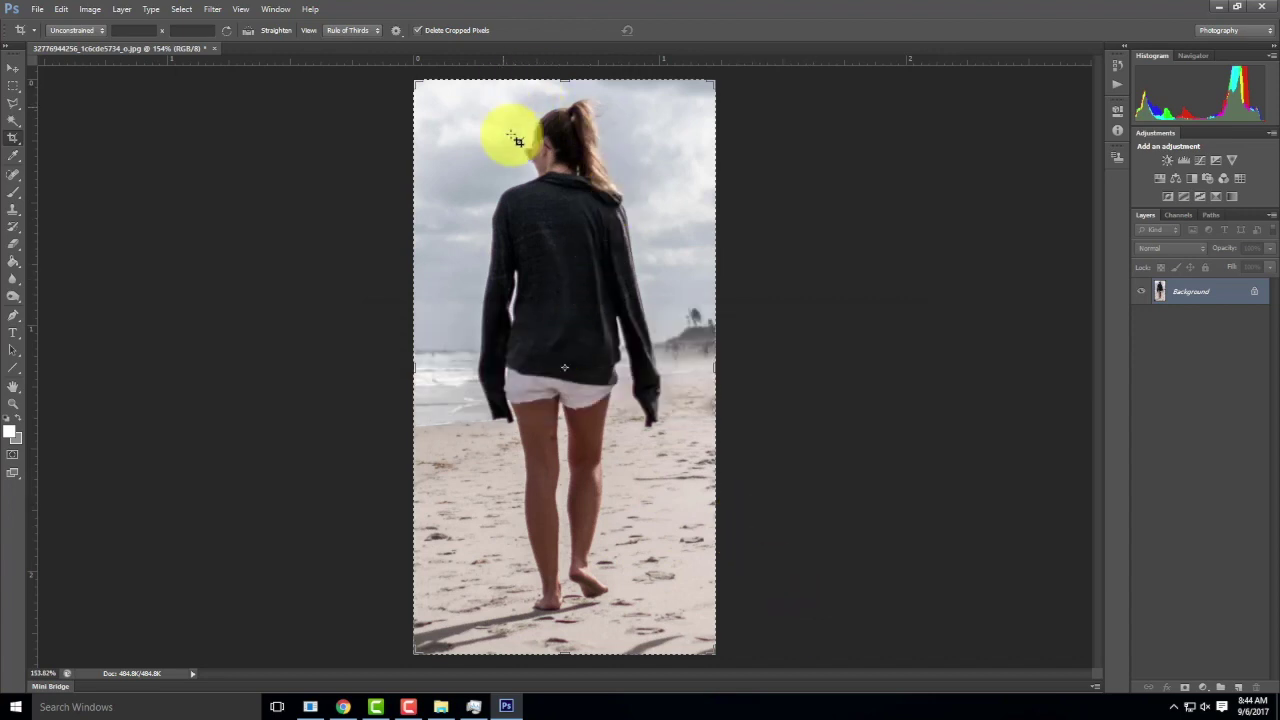
pyautogui.click(14, 250)
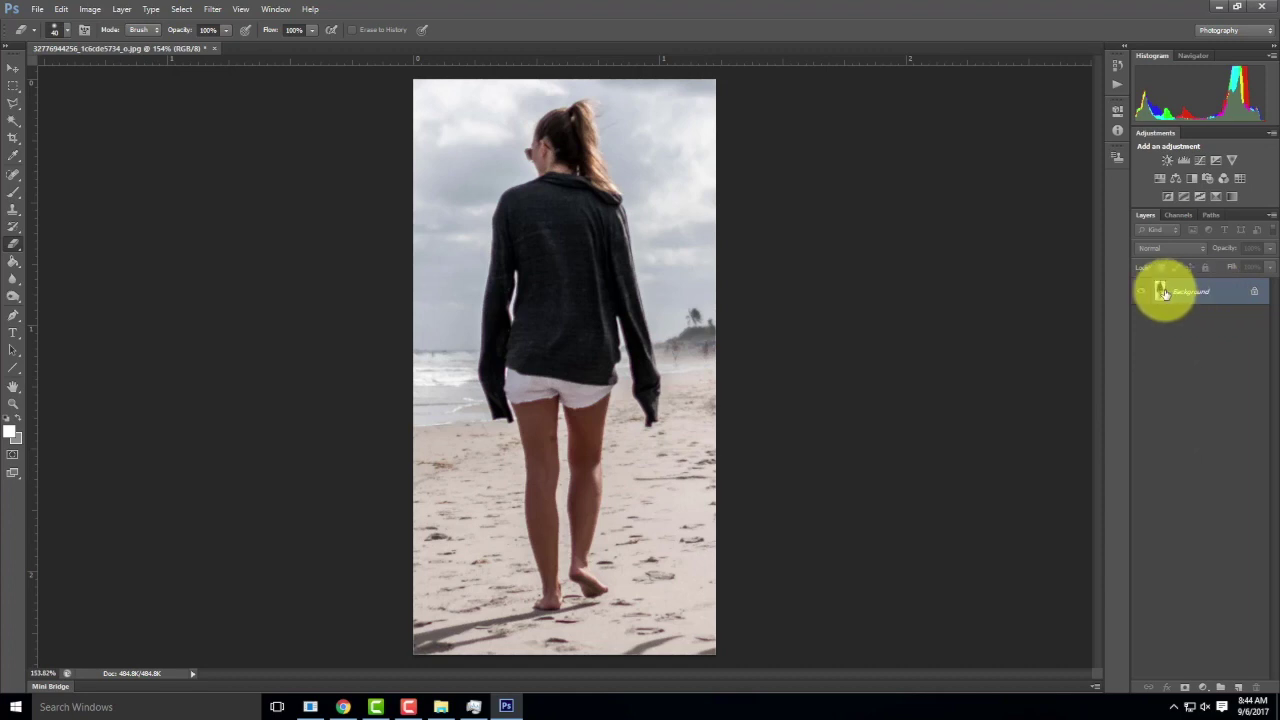
pyautogui.rightClick(1185, 292)
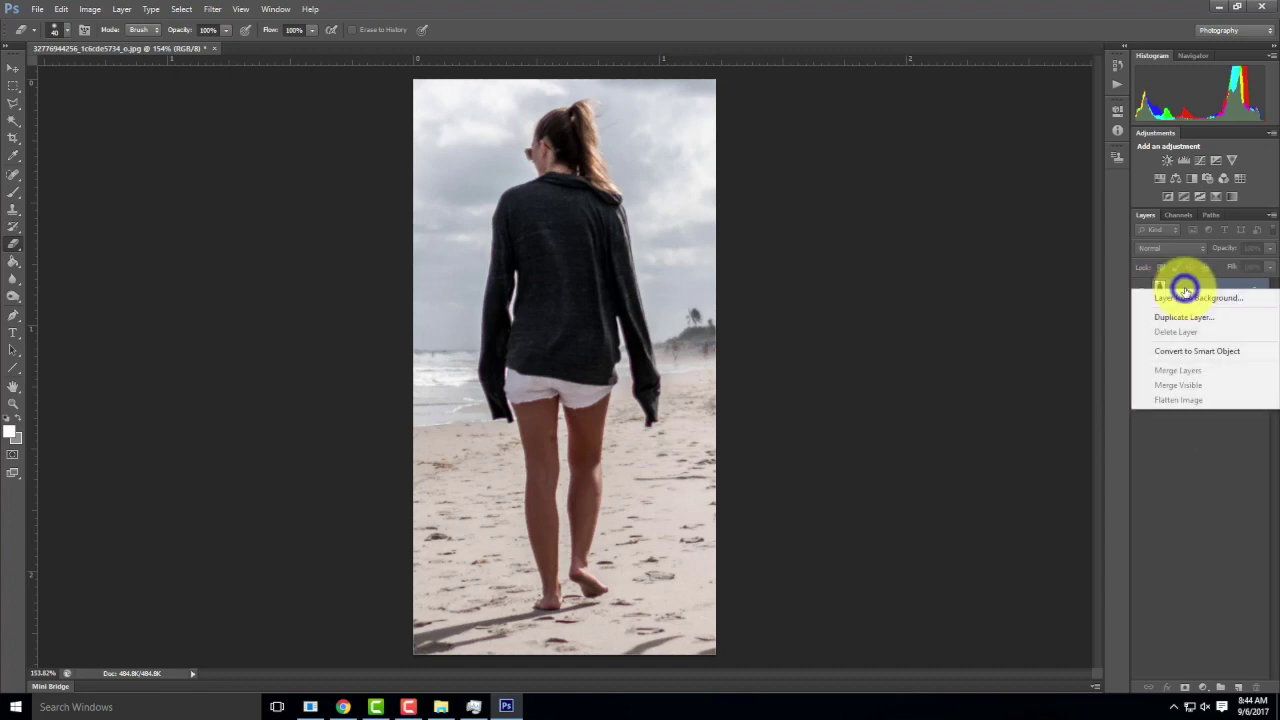
pyautogui.click(1187, 299)
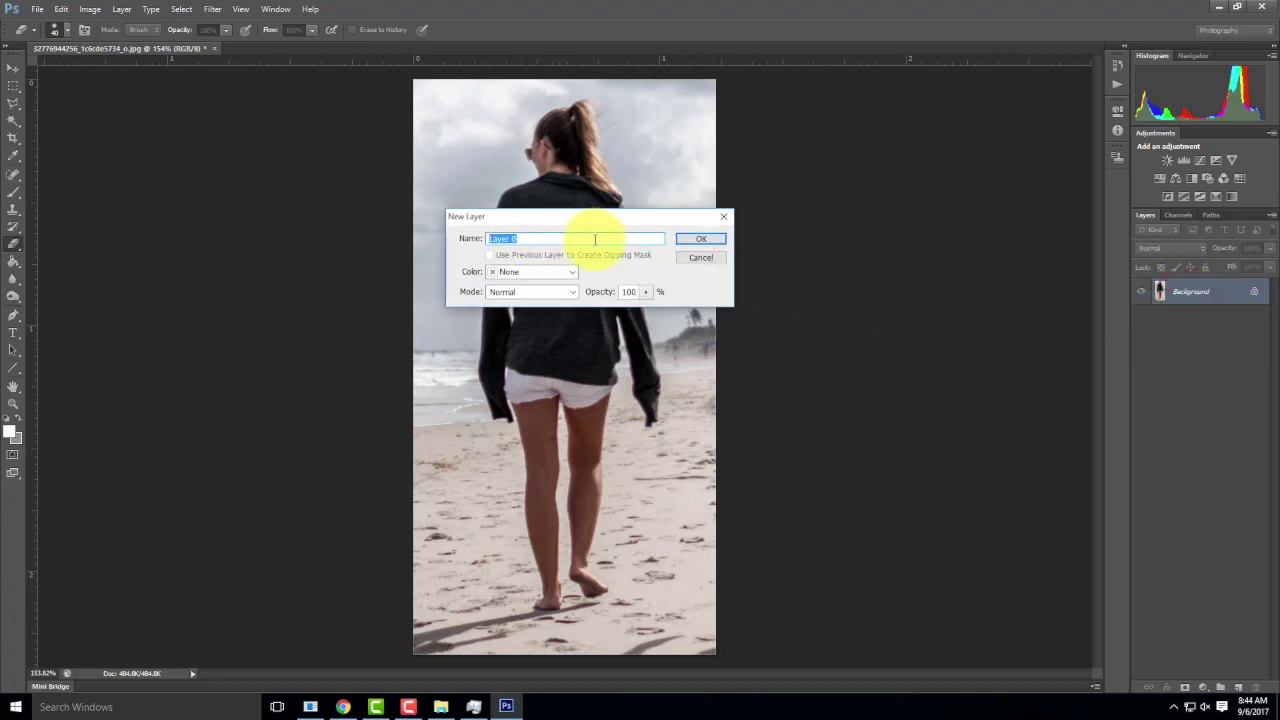
pyautogui.click(701, 239)
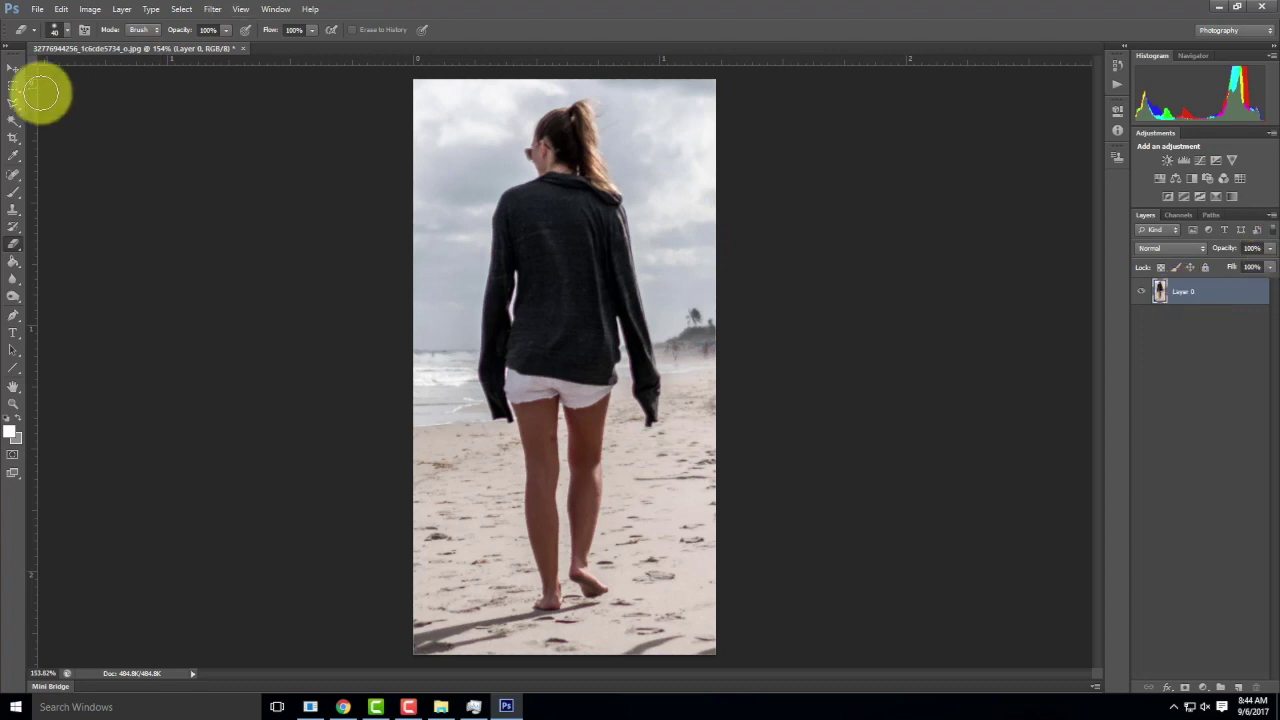
# - Test-erase a strip on the photo's left edge and the sky, then step back twice to restore it
pyautogui.moveTo(440, 167)
pyautogui.mouseDown()
pyautogui.moveTo(449, 219)
pyautogui.moveTo(450, 183)
pyautogui.moveTo(407, 126)
pyautogui.moveTo(435, 262)
pyautogui.moveTo(445, 198)
pyautogui.moveTo(448, 216)
pyautogui.moveTo(433, 106)
pyautogui.moveTo(459, 204)
pyautogui.moveTo(433, 244)
pyautogui.moveTo(452, 287)
pyautogui.mouseUp()
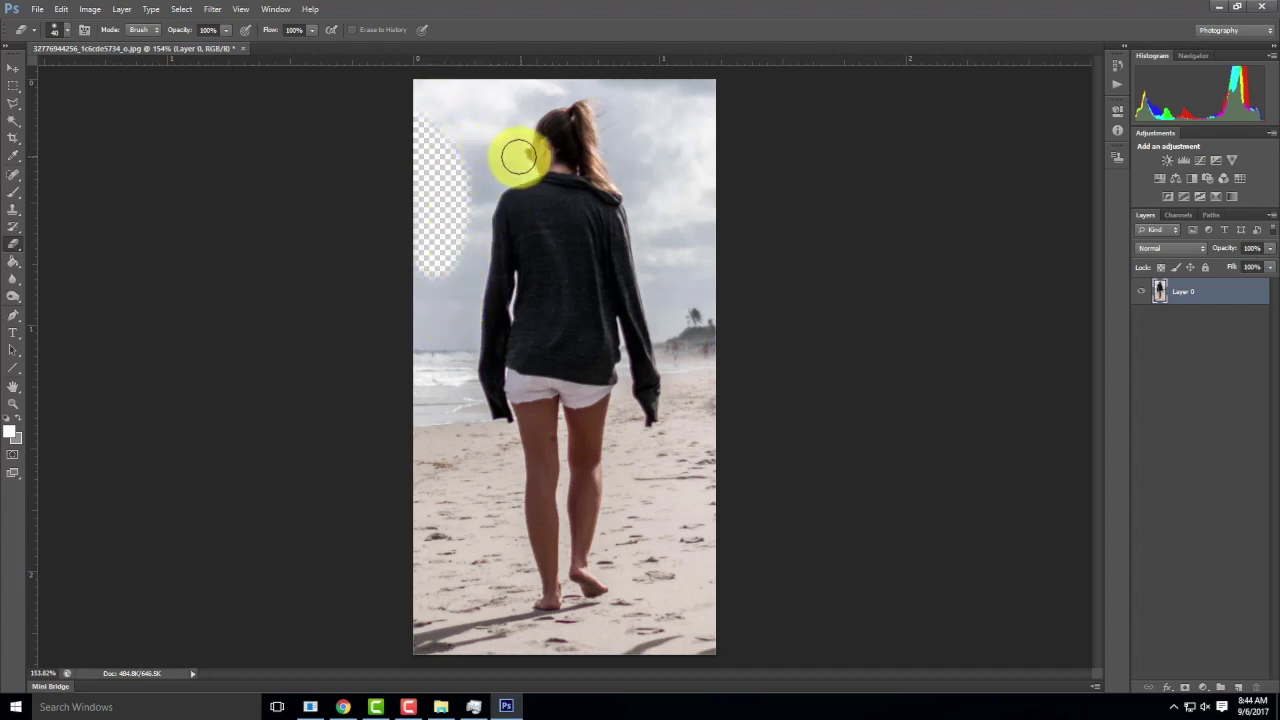
pyautogui.moveTo(496, 173)
pyautogui.mouseDown()
pyautogui.moveTo(480, 194)
pyautogui.moveTo(502, 171)
pyautogui.mouseUp()
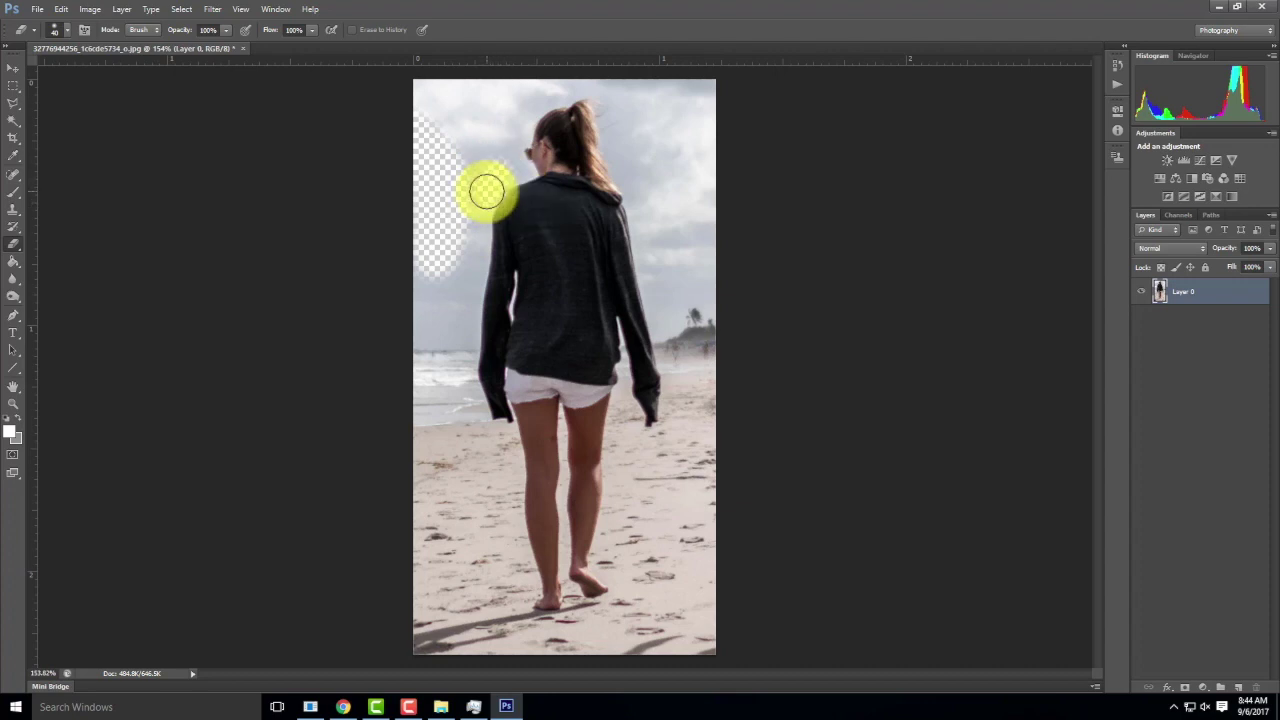
pyautogui.hotkey('ctrl', 'alt', 'z')
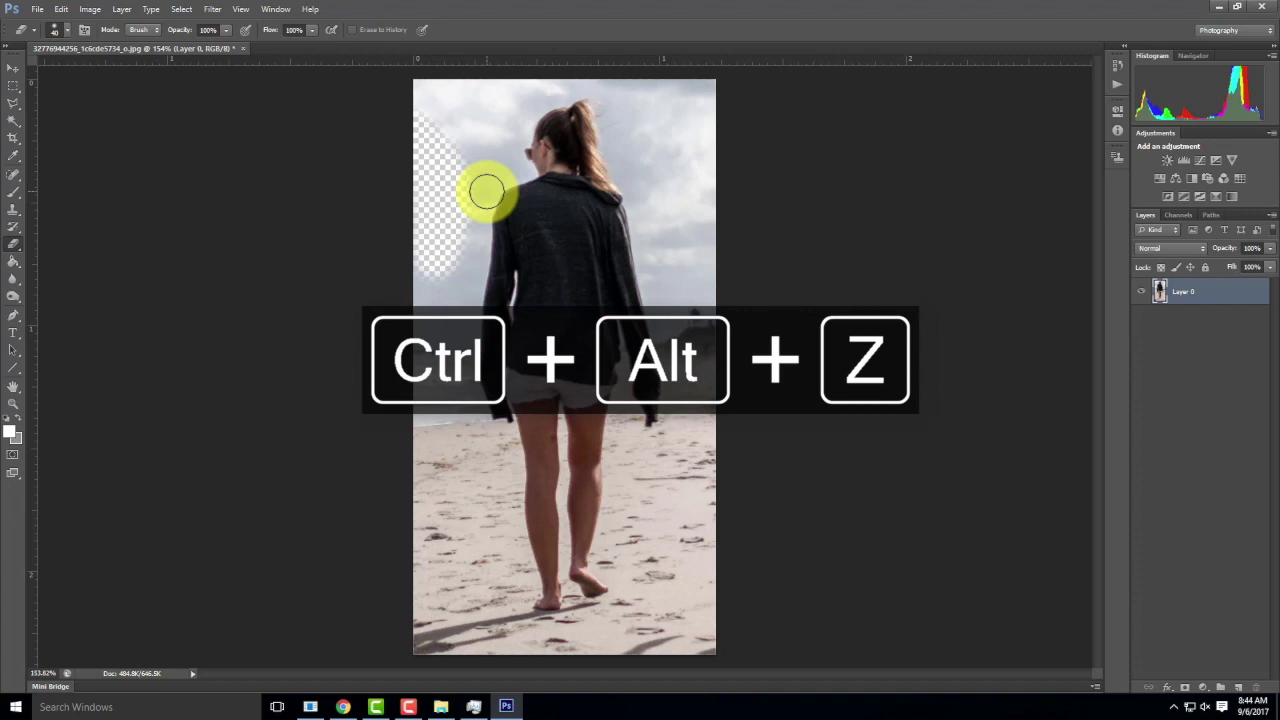
pyautogui.hotkey('ctrl', 'alt', 'z')
pyautogui.click(11, 245)
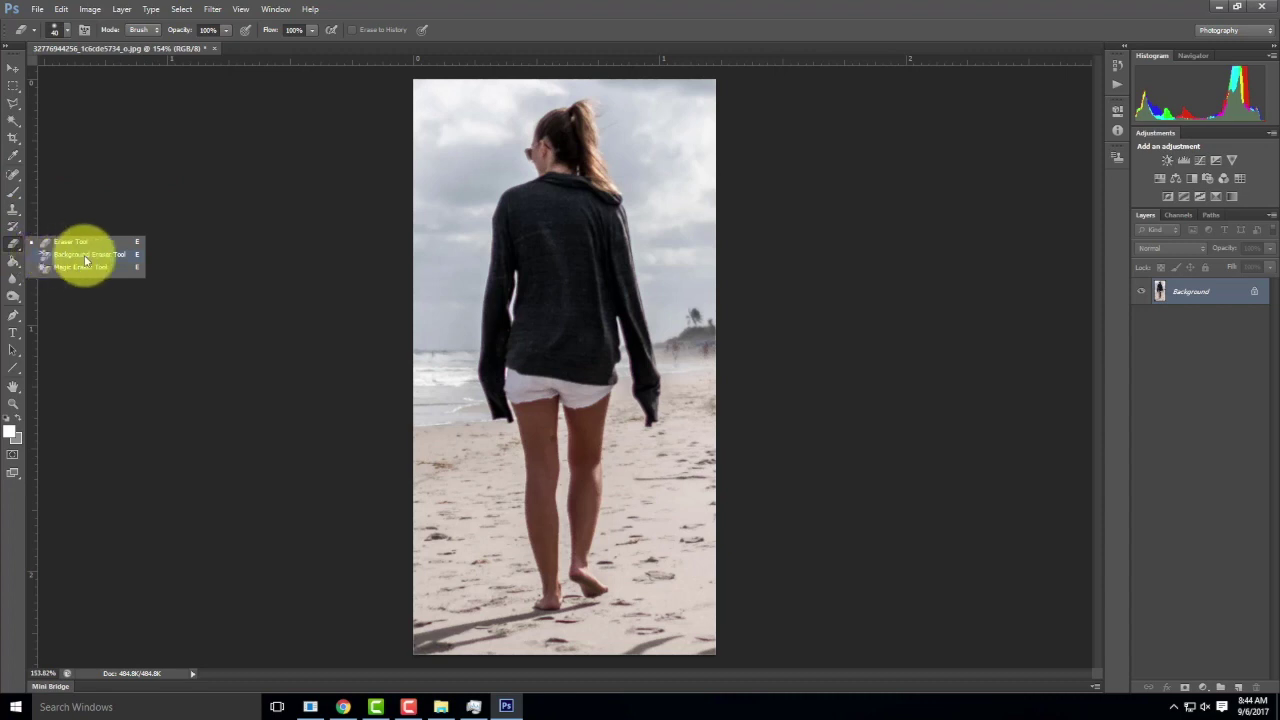
# - Switch to the Background Eraser and erase the sky beside the woman's left shoulder
pyautogui.click(43, 258)
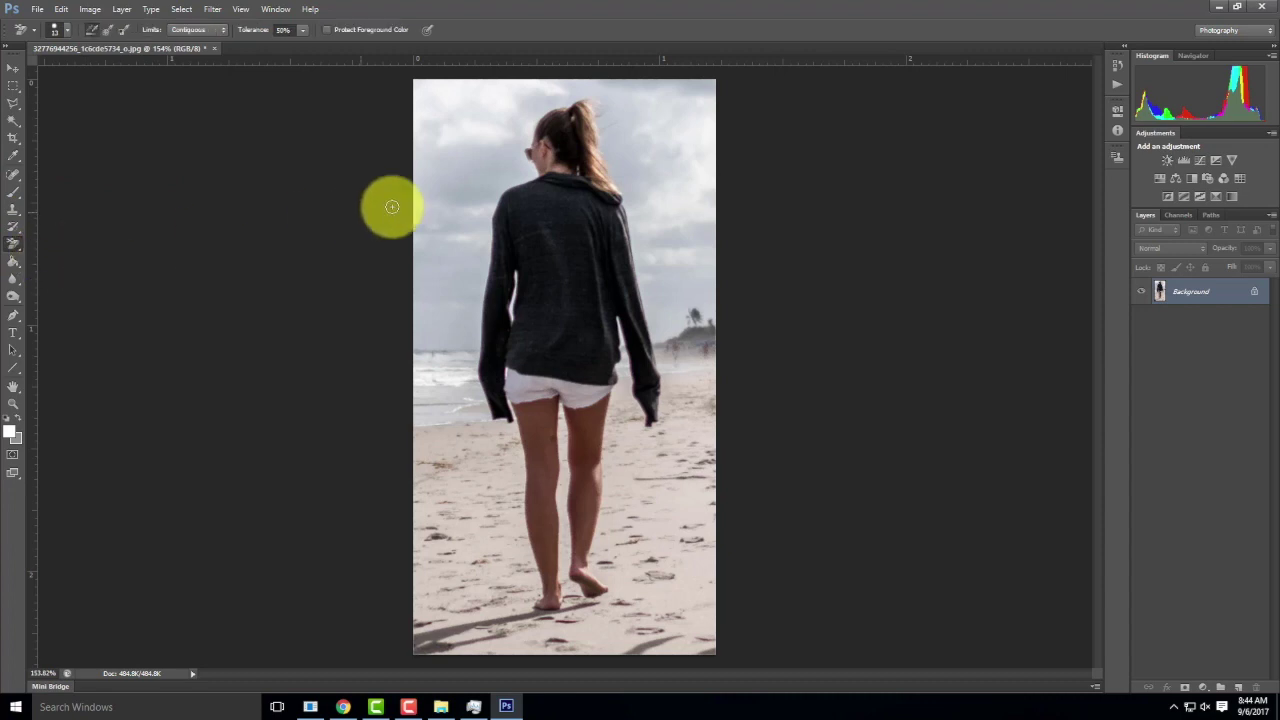
pyautogui.click(488, 189)
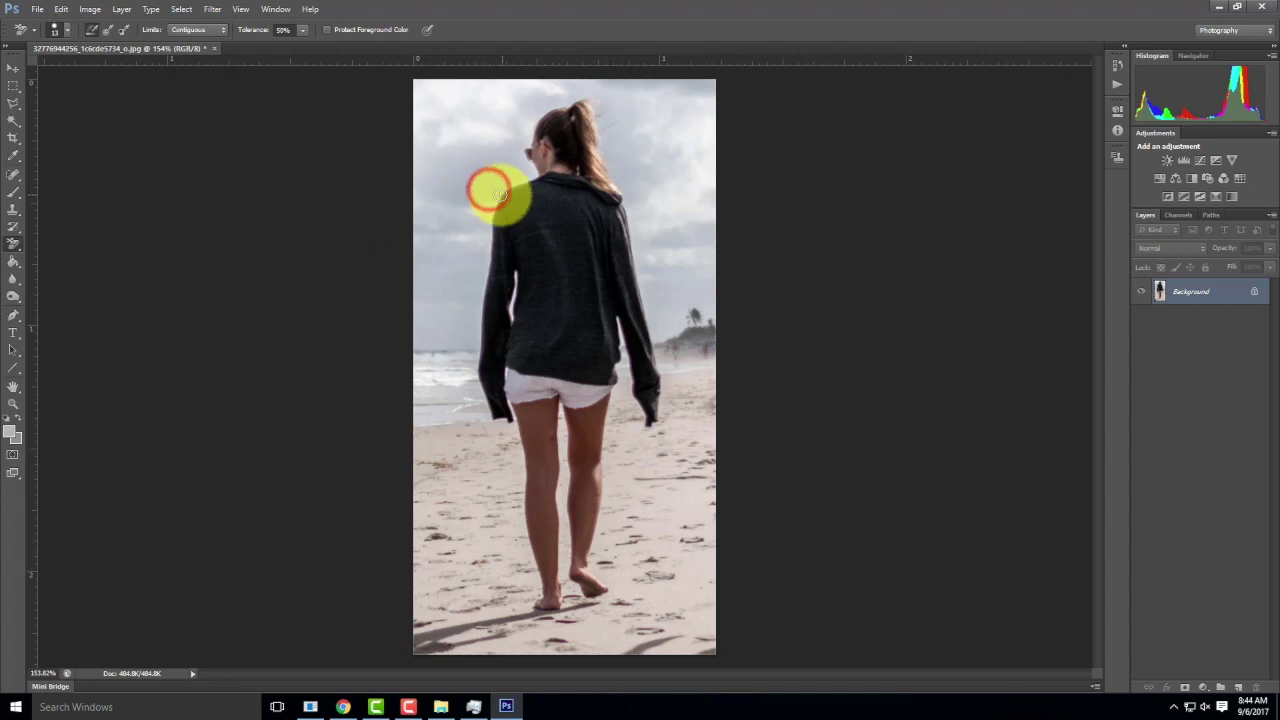
pyautogui.click(493, 192)
pyautogui.moveTo(491, 214); pyautogui.dragTo(480, 242)
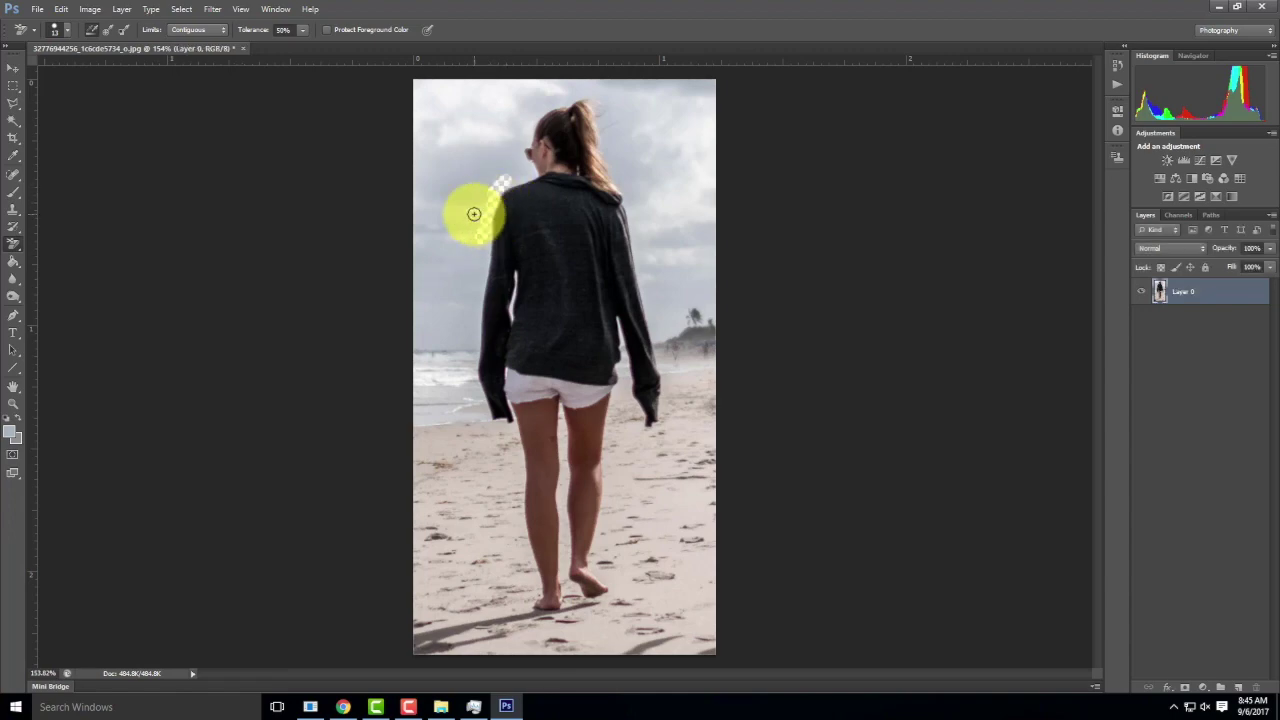
# - Zoom onto her shoulder and erase more sky, then undo it and fit the image on screen
pyautogui.hotkey('ctrl', '=')
pyautogui.hotkey('ctrl', '=')
pyautogui.hotkey('ctrl', '=')
pyautogui.moveTo(349, 157); pyautogui.dragTo(457, 547)
pyautogui.click(476, 302)
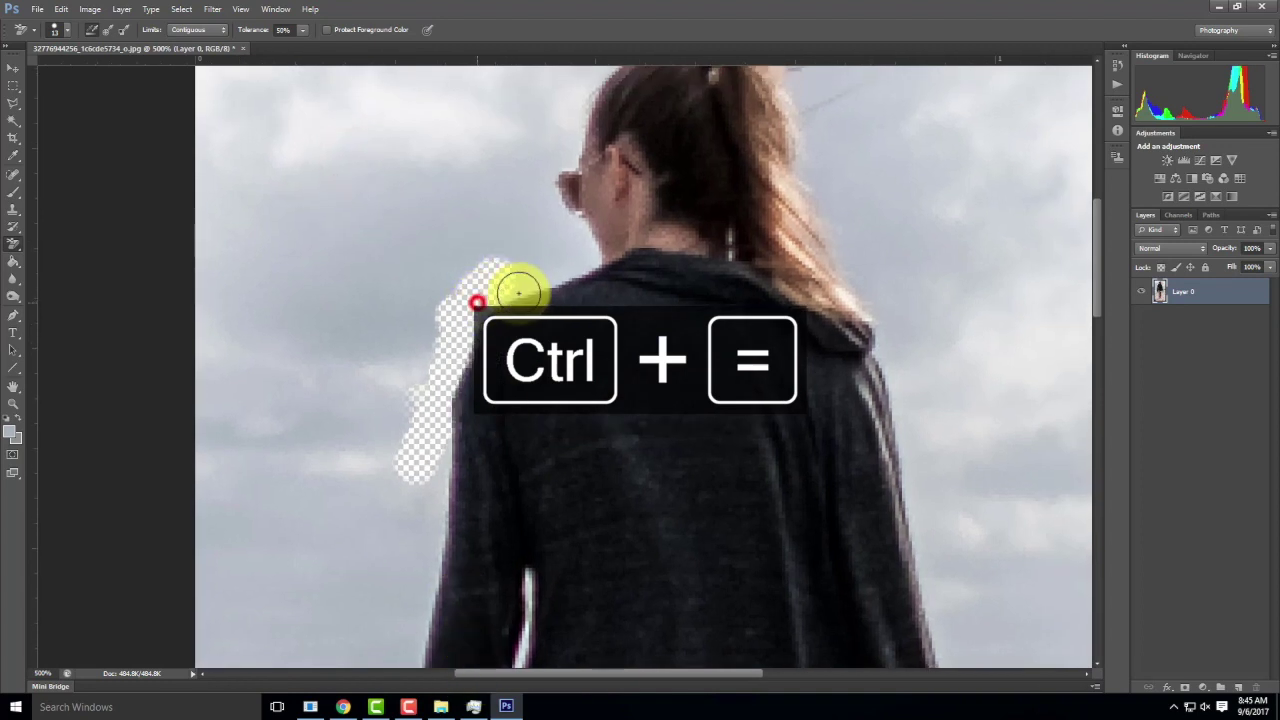
pyautogui.moveTo(535, 266)
pyautogui.mouseDown()
pyautogui.moveTo(580, 254)
pyautogui.moveTo(529, 249)
pyautogui.moveTo(506, 338)
pyautogui.mouseUp()
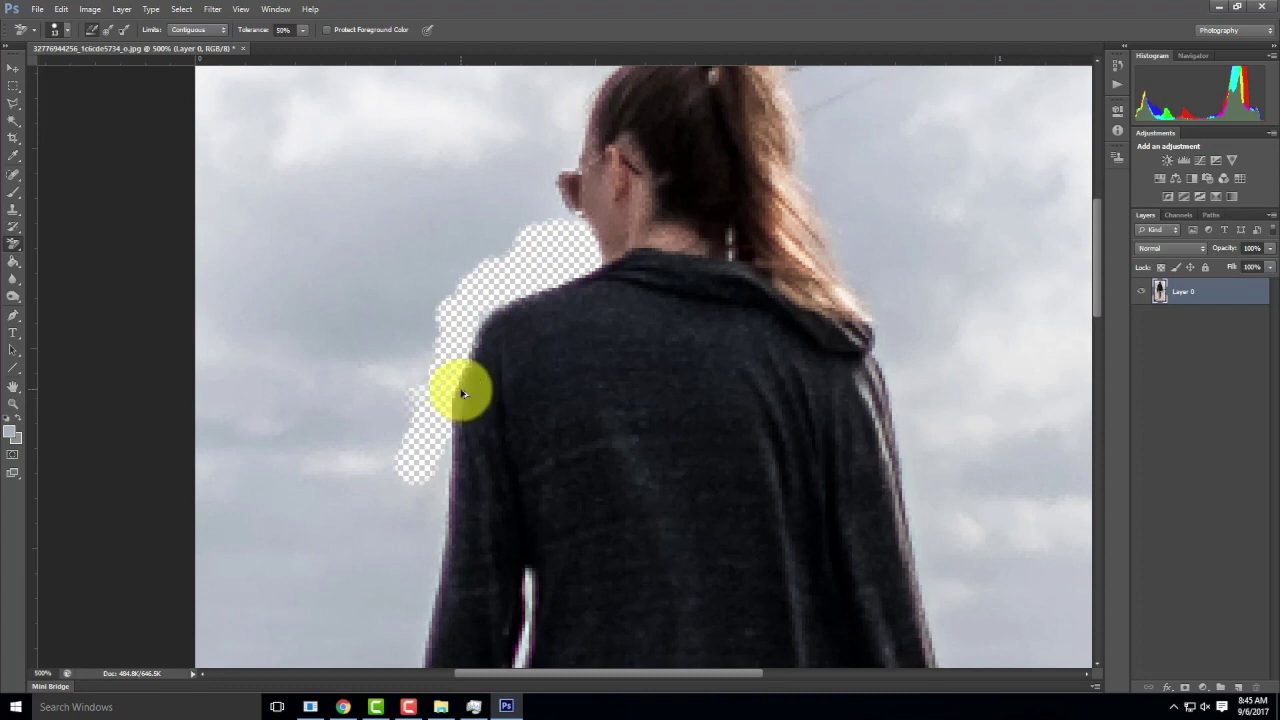
pyautogui.hotkey('ctrl', 'alt', 'z')
pyautogui.hotkey('ctrl', 'alt', 'z')
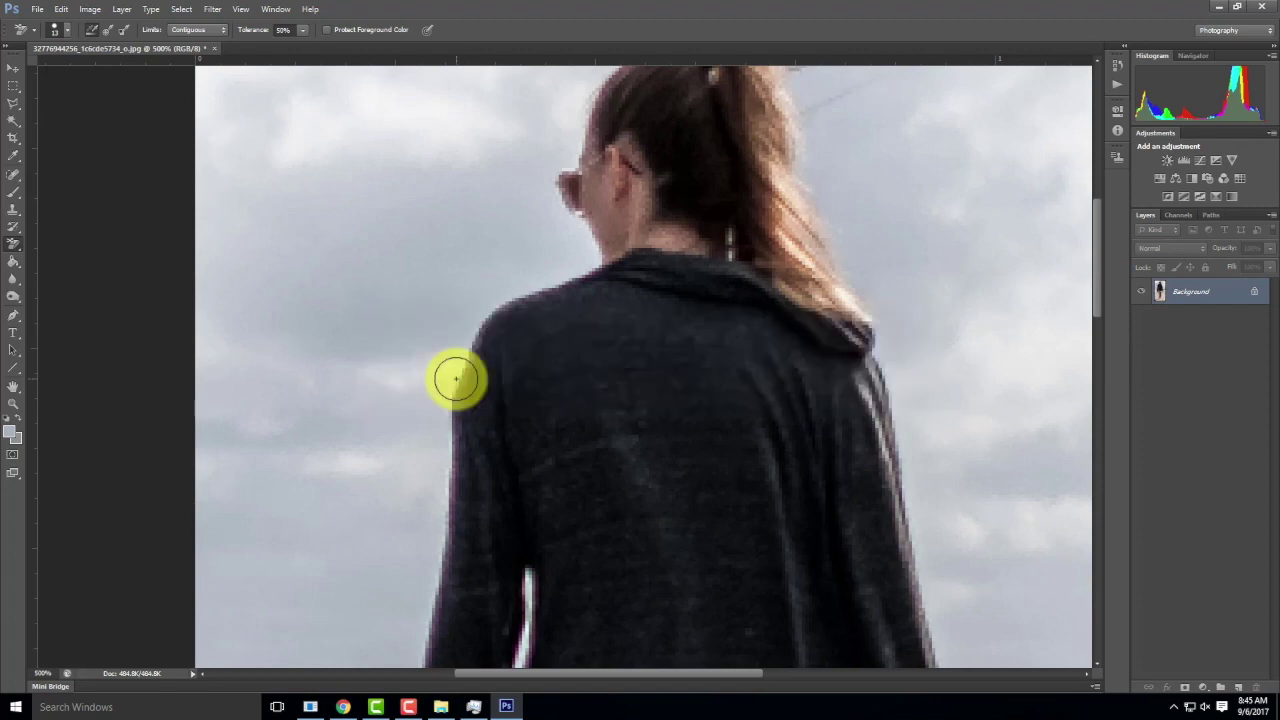
pyautogui.hotkey('ctrl', '0')
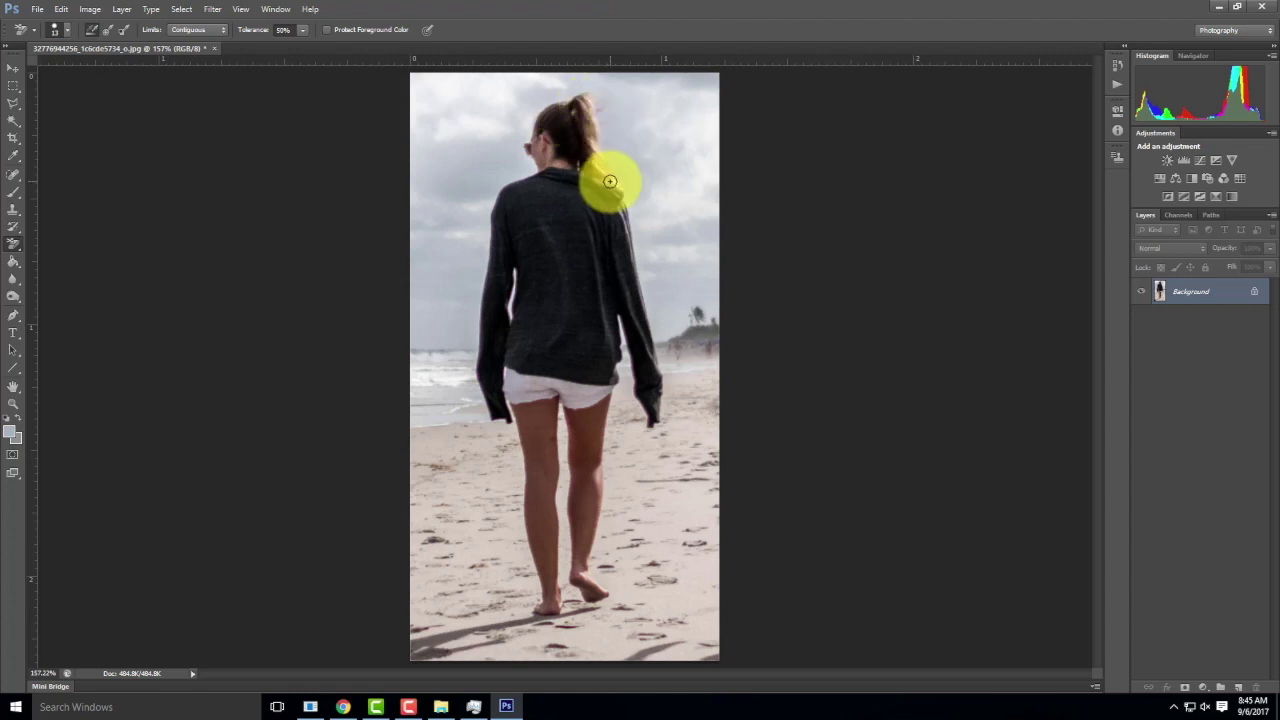
# - With the Quick Selection Tool, select the woman's back, head and hair, white shorts and both legs
pyautogui.click(15, 124)
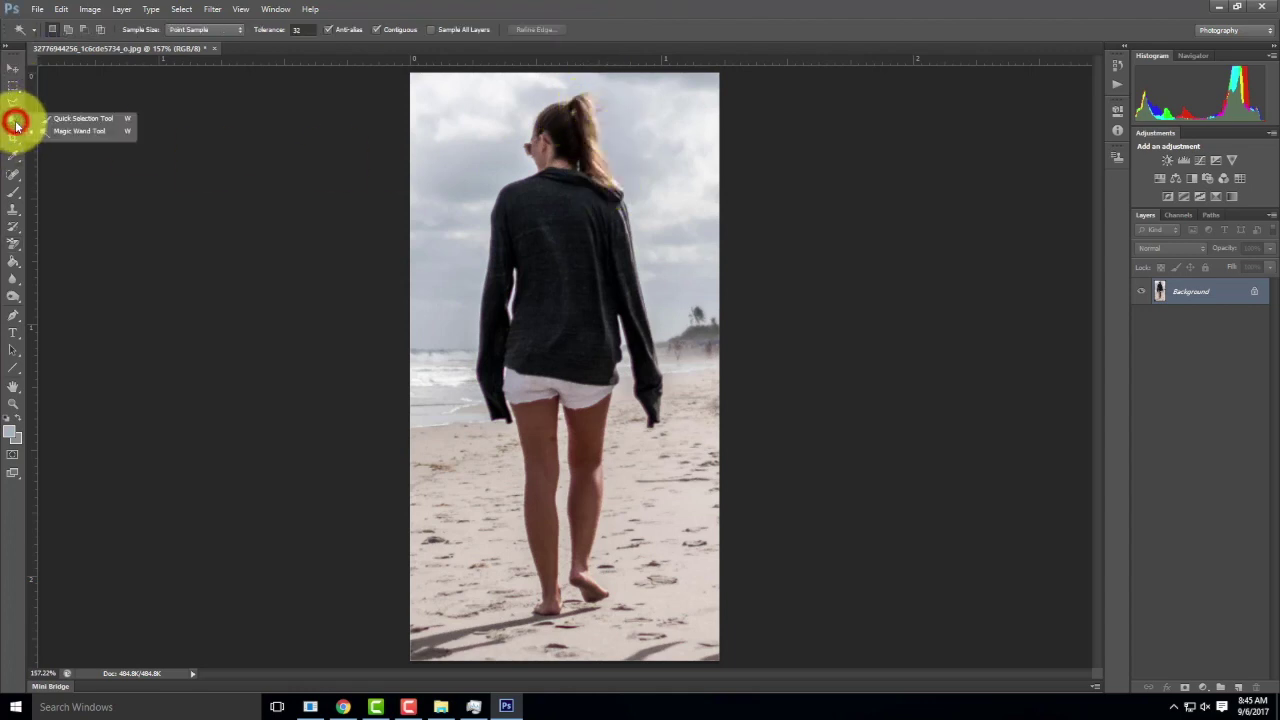
pyautogui.click(71, 120)
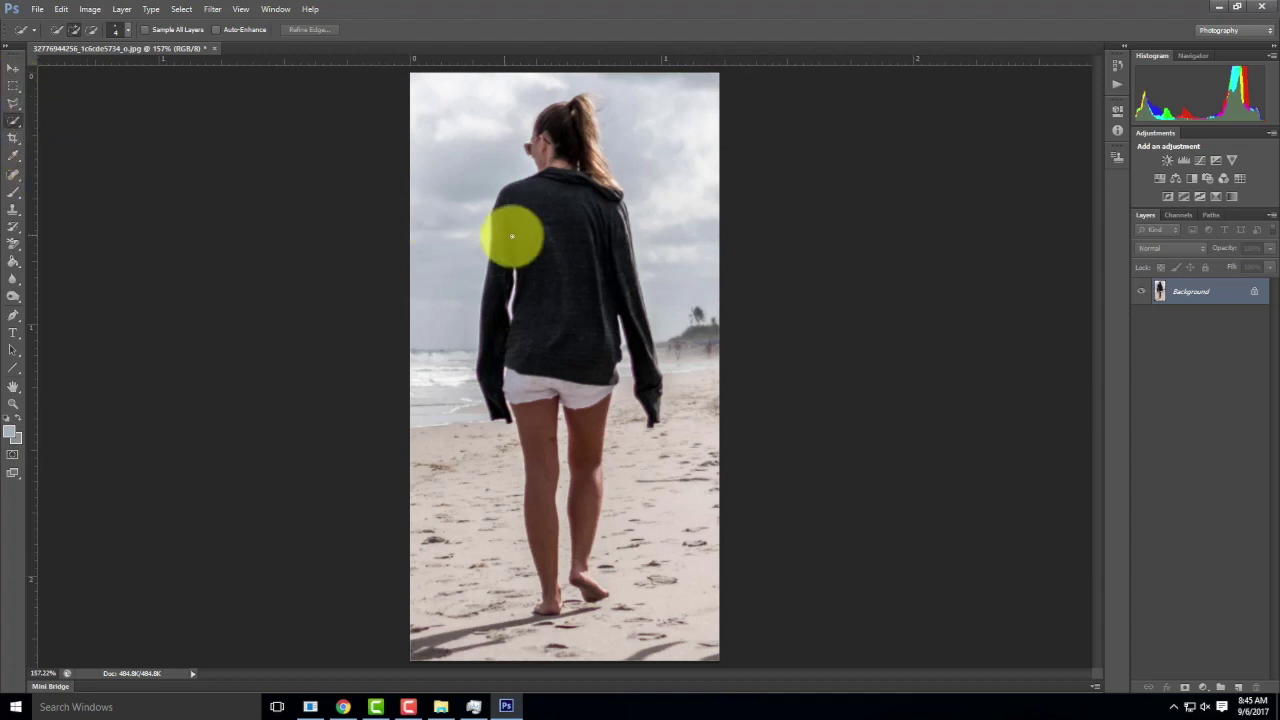
pyautogui.moveTo(546, 205)
pyautogui.mouseDown()
pyautogui.moveTo(515, 193)
pyautogui.moveTo(507, 208)
pyautogui.moveTo(489, 309)
pyautogui.moveTo(504, 386)
pyautogui.moveTo(482, 336)
pyautogui.moveTo(485, 211)
pyautogui.moveTo(574, 233)
pyautogui.moveTo(583, 194)
pyautogui.moveTo(550, 170)
pyautogui.mouseUp()
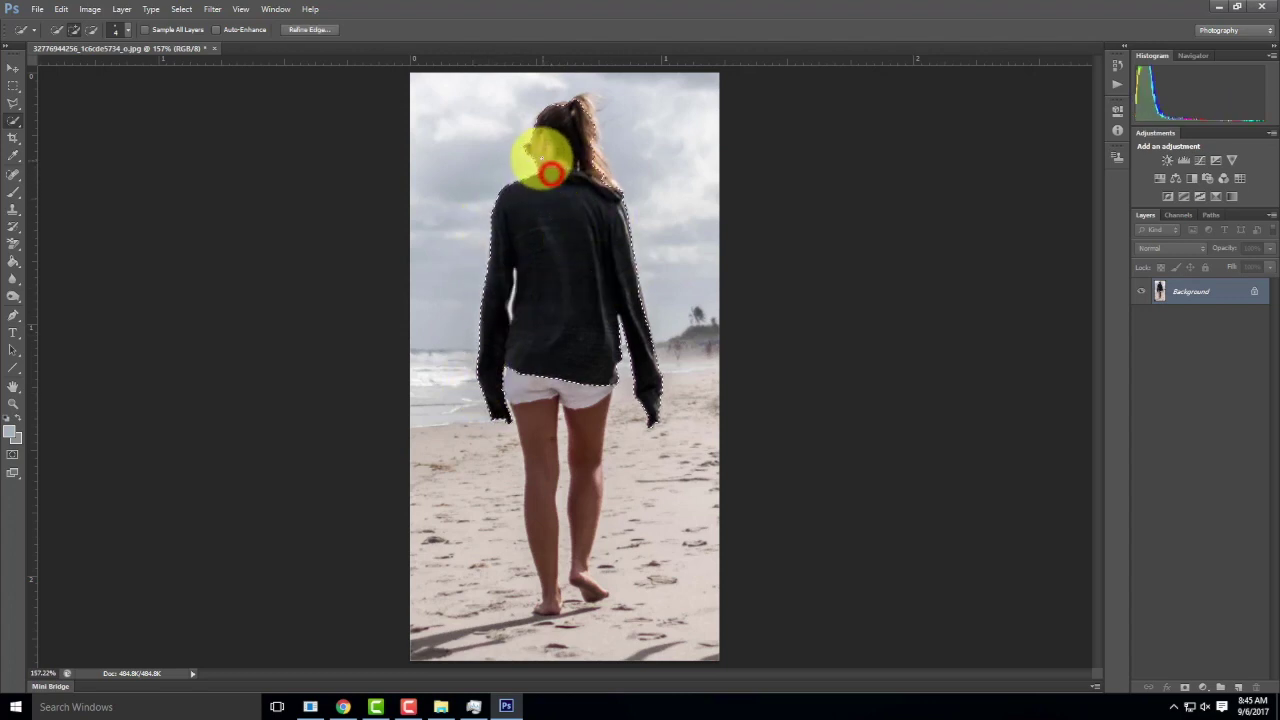
pyautogui.click(561, 106)
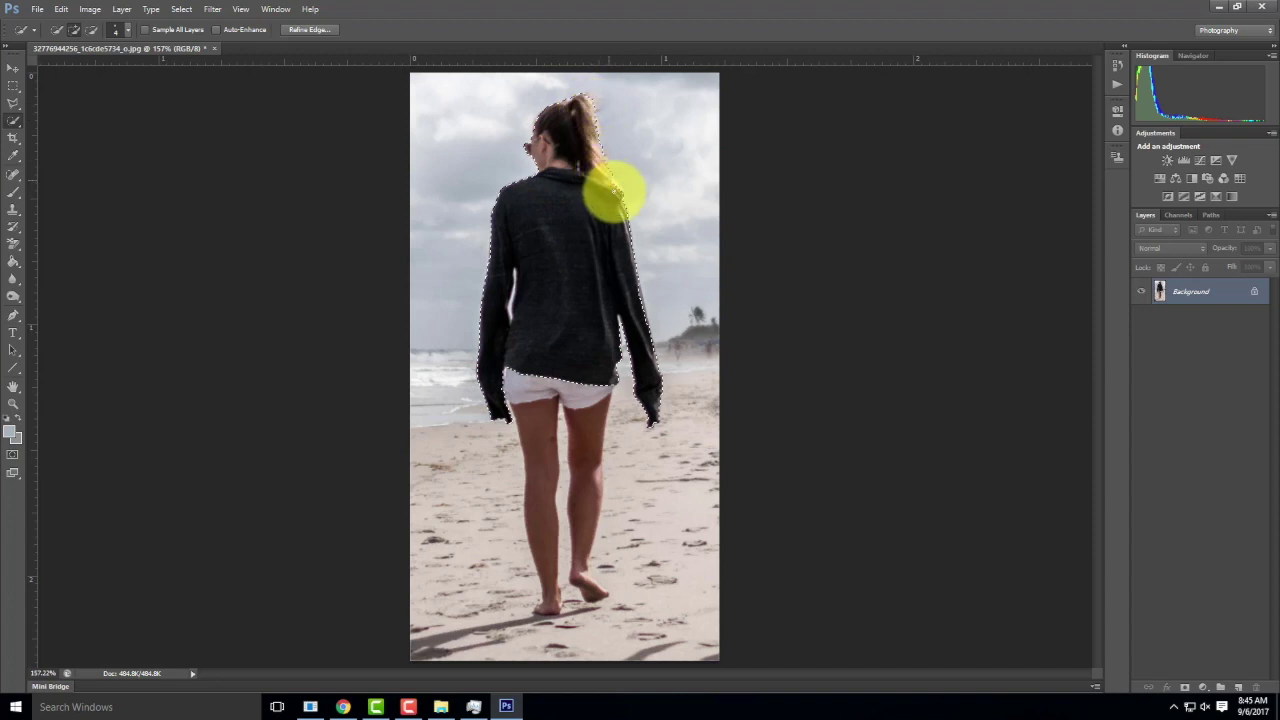
pyautogui.click(577, 368)
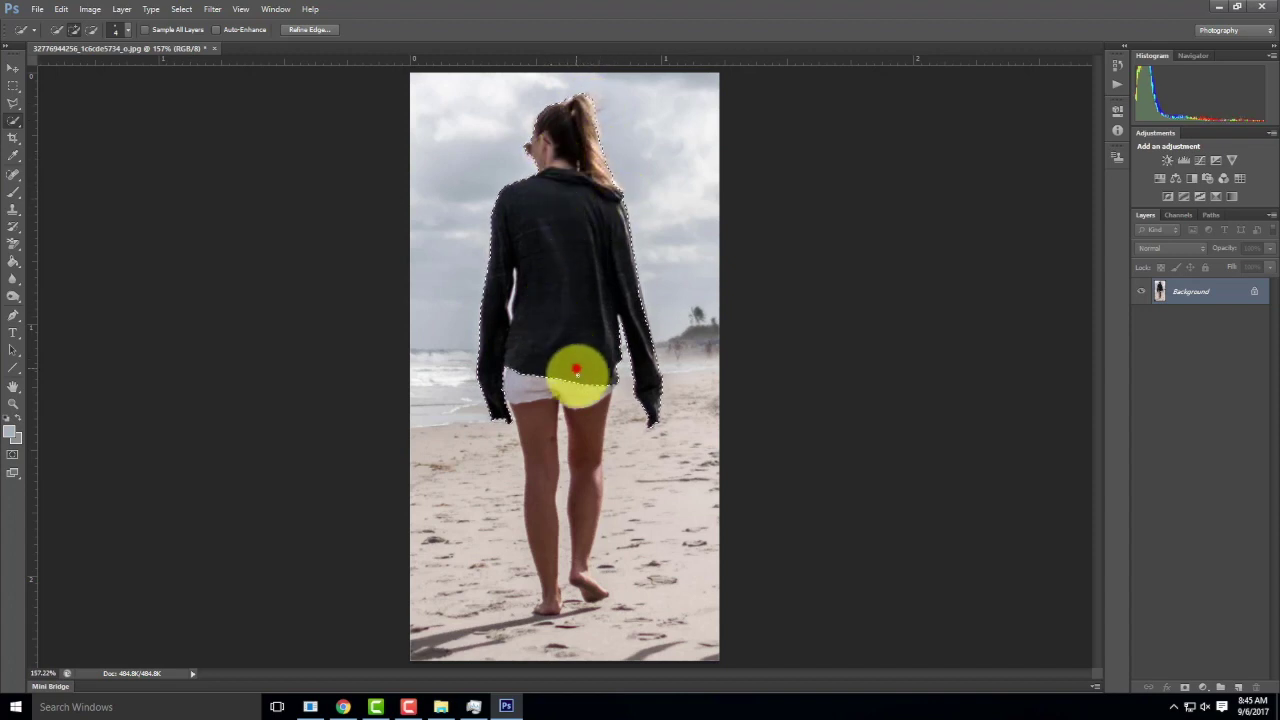
pyautogui.moveTo(586, 457); pyautogui.dragTo(589, 526)
pyautogui.moveTo(532, 388); pyautogui.dragTo(543, 531)
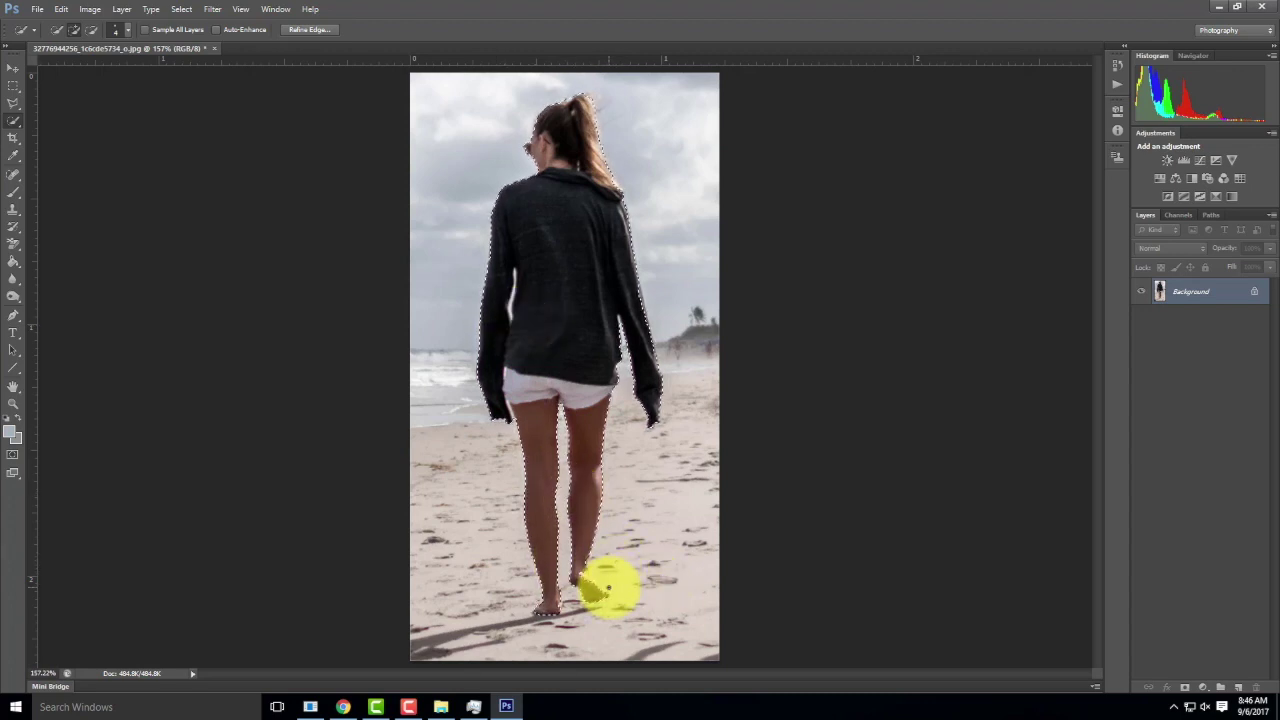
pyautogui.hotkey('ctrl', '=')
pyautogui.hotkey('ctrl', '=')
pyautogui.hotkey('ctrl', '=')
pyautogui.hotkey('ctrl', '=')
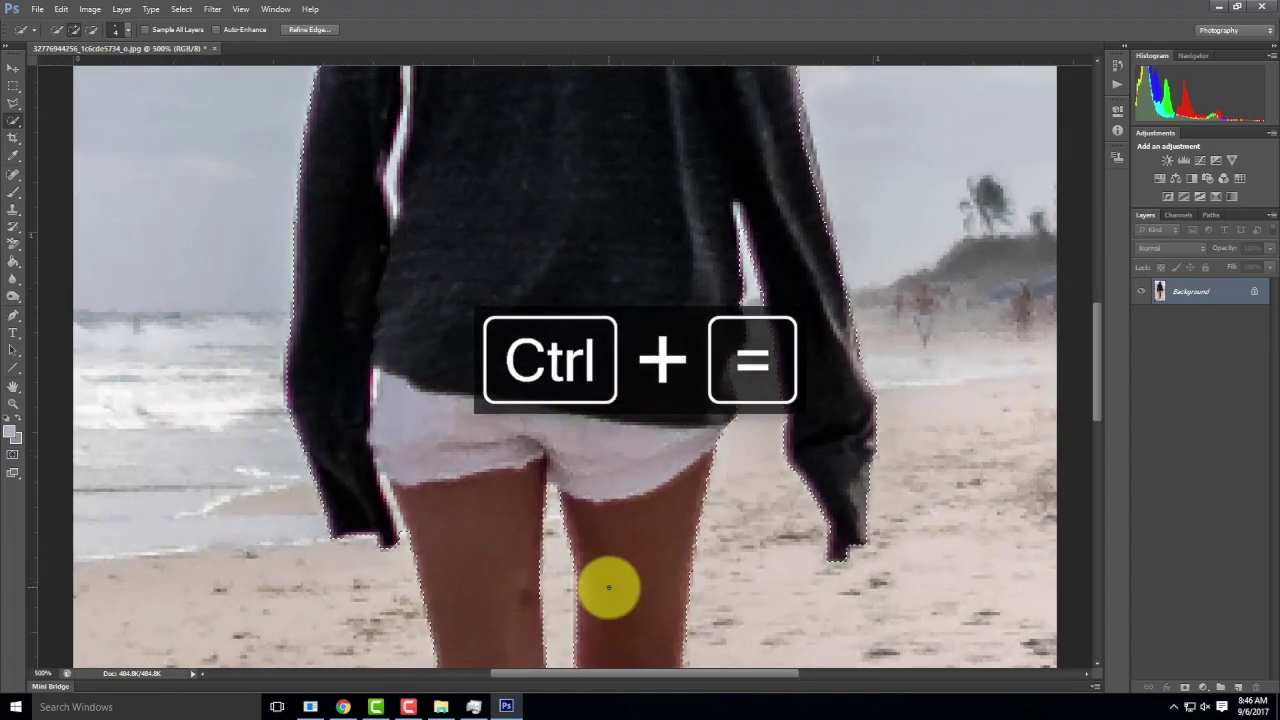
# - At close zoom, correct the selection edge between the woman's arm and leg
pyautogui.moveTo(694, 570); pyautogui.dragTo(491, 2)
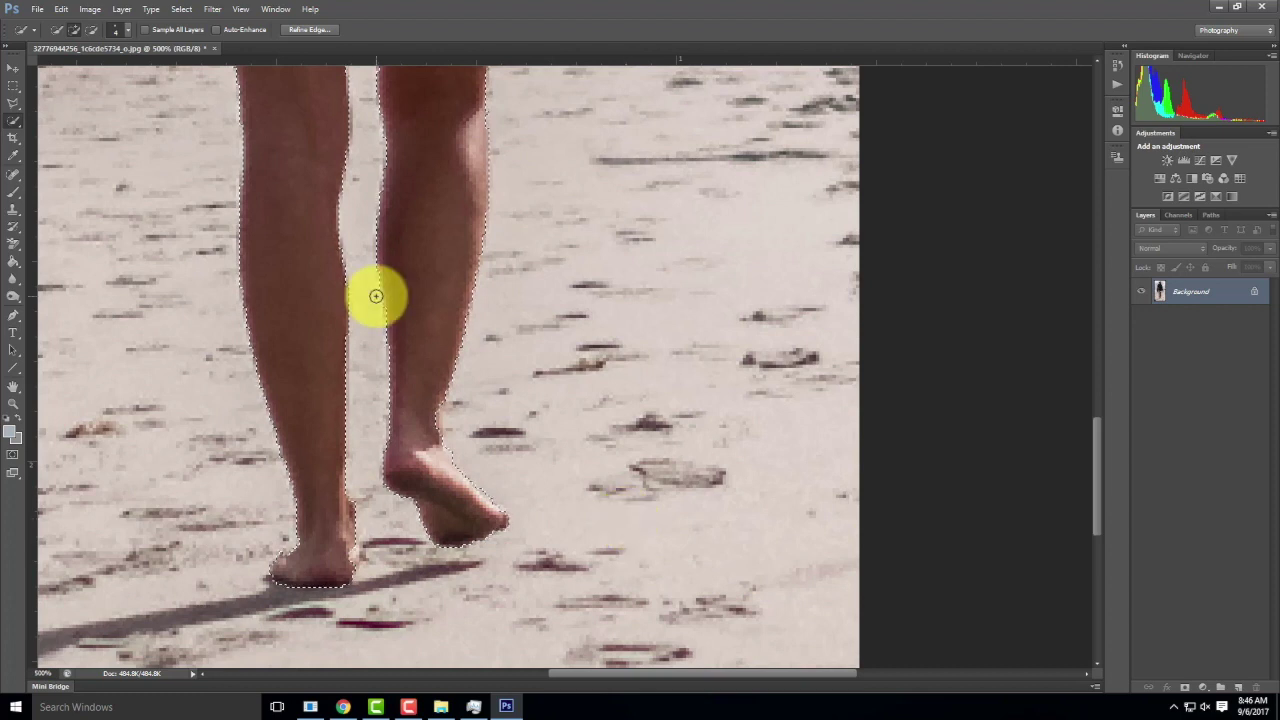
pyautogui.scroll(5, 374, 294)
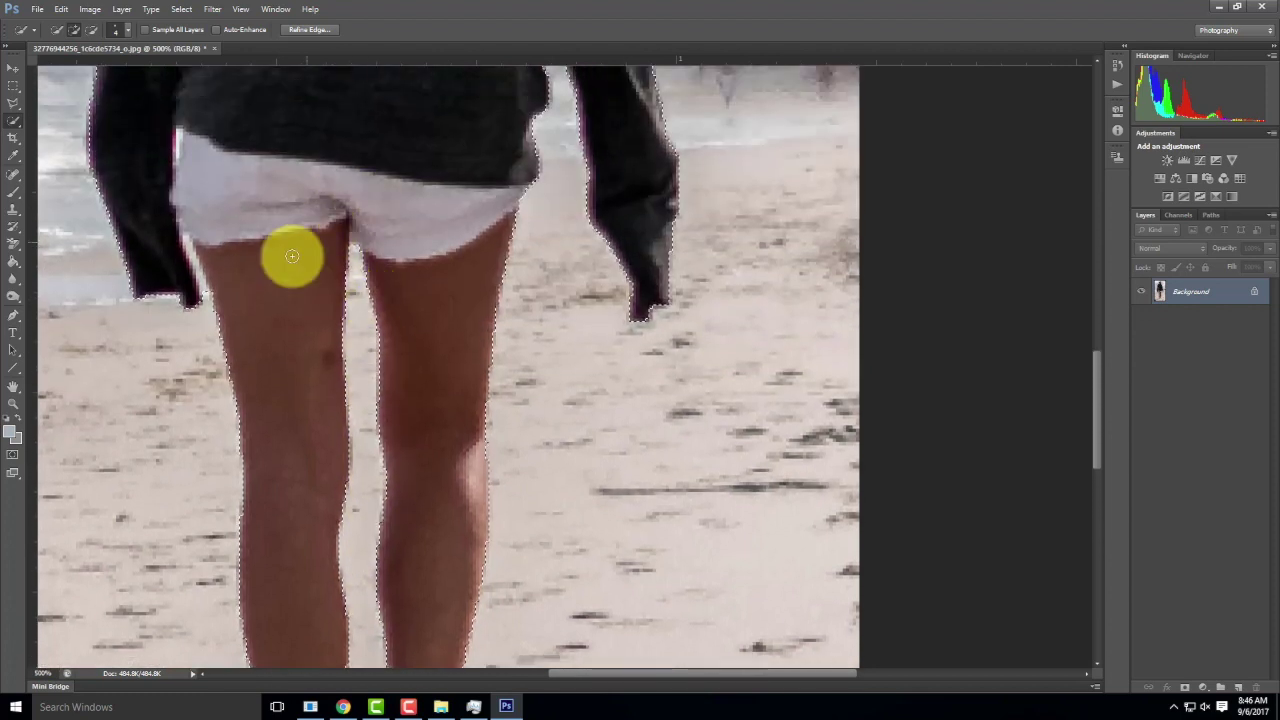
pyautogui.scroll(3, 262, 280)
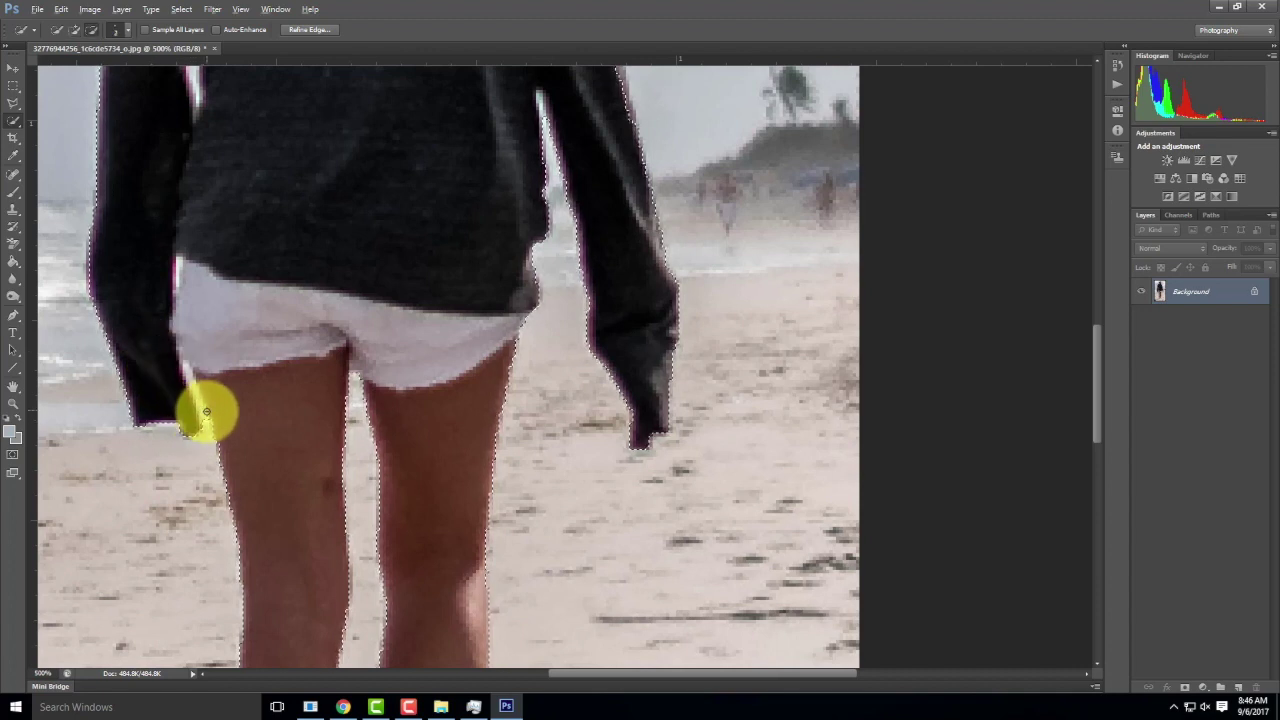
pyautogui.click(206, 425)
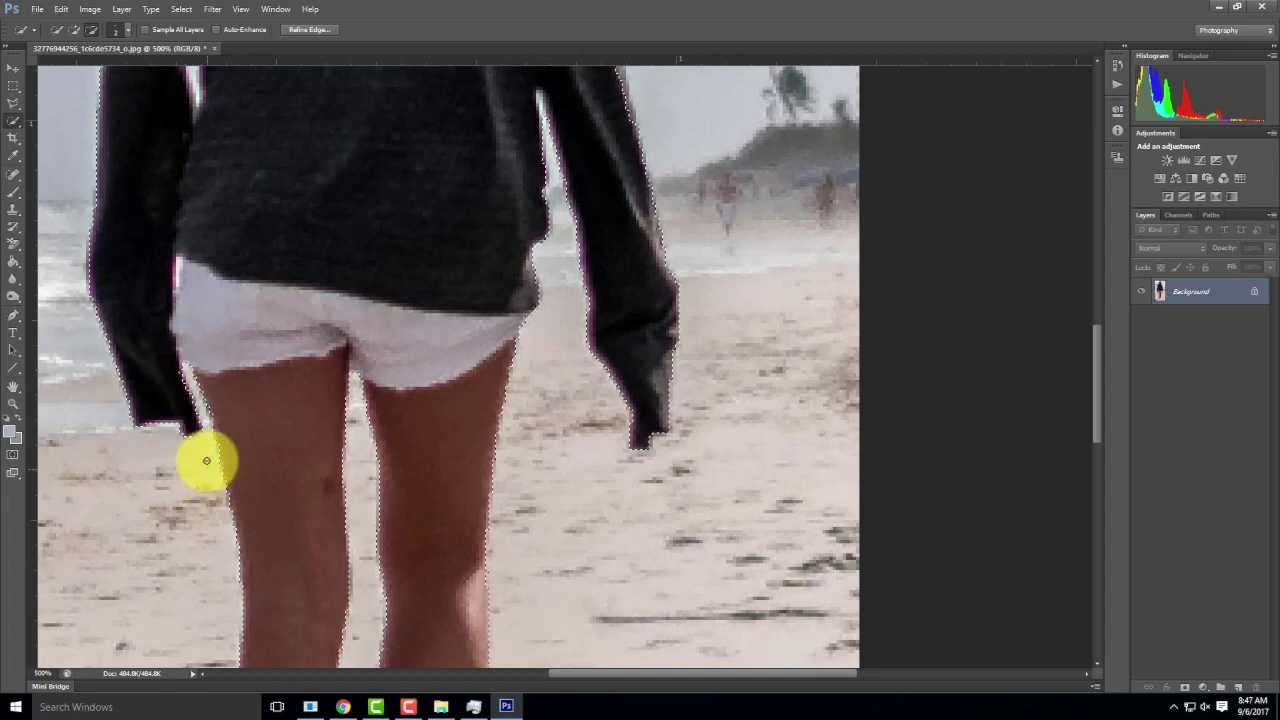
# - Adjust the selection at the back of the neck and around the earring below the ponytail
pyautogui.scroll(2, 205, 274)
pyautogui.scroll(4, 203, 275)
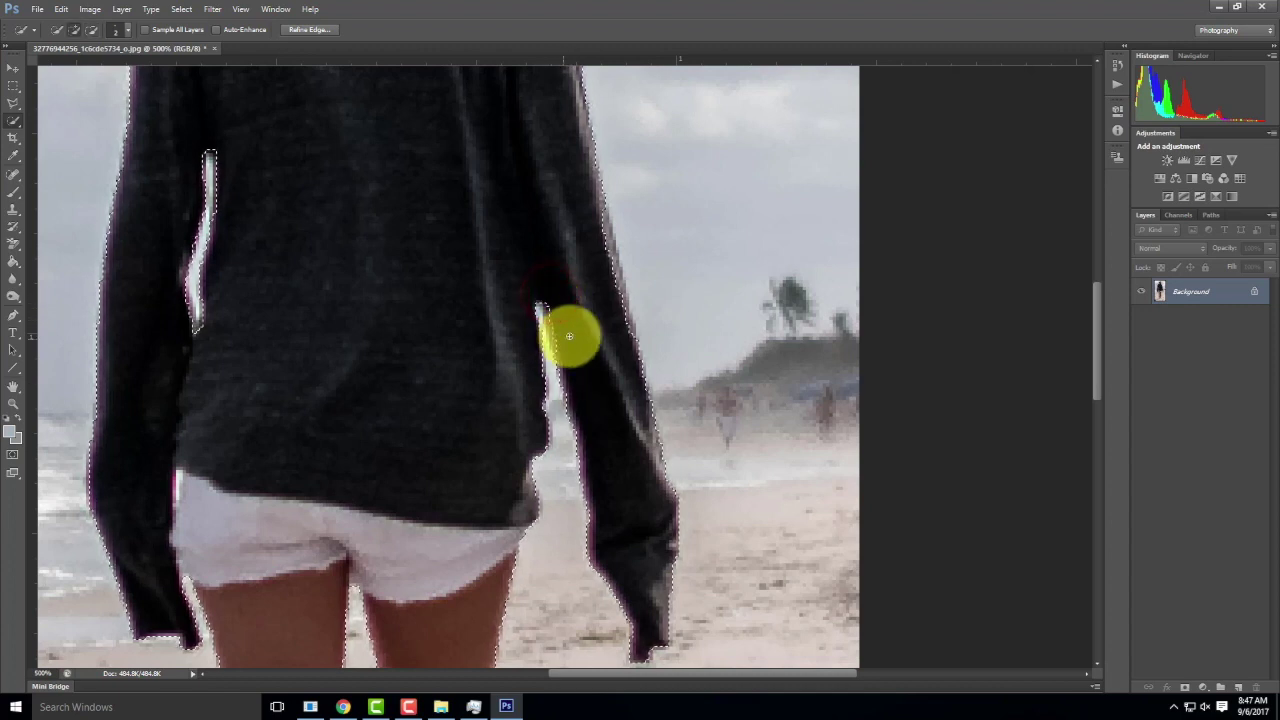
pyautogui.scroll(3, 569, 336)
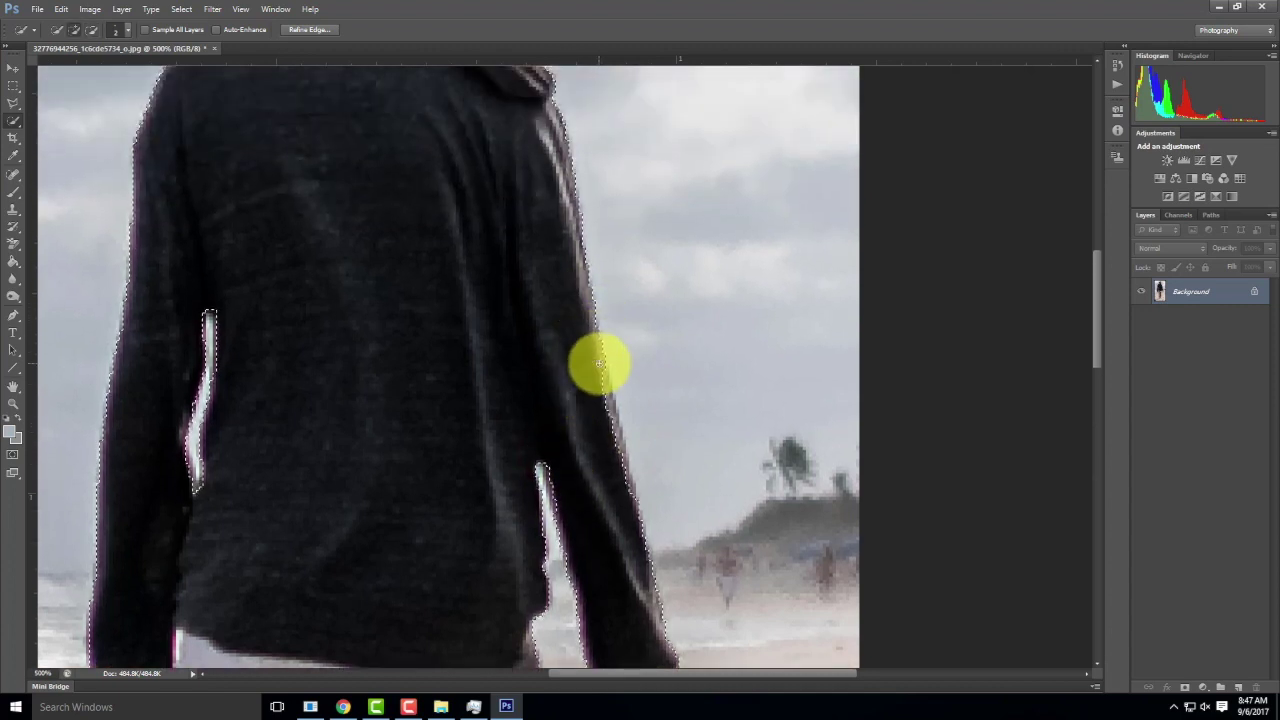
pyautogui.scroll(4, 540, 283)
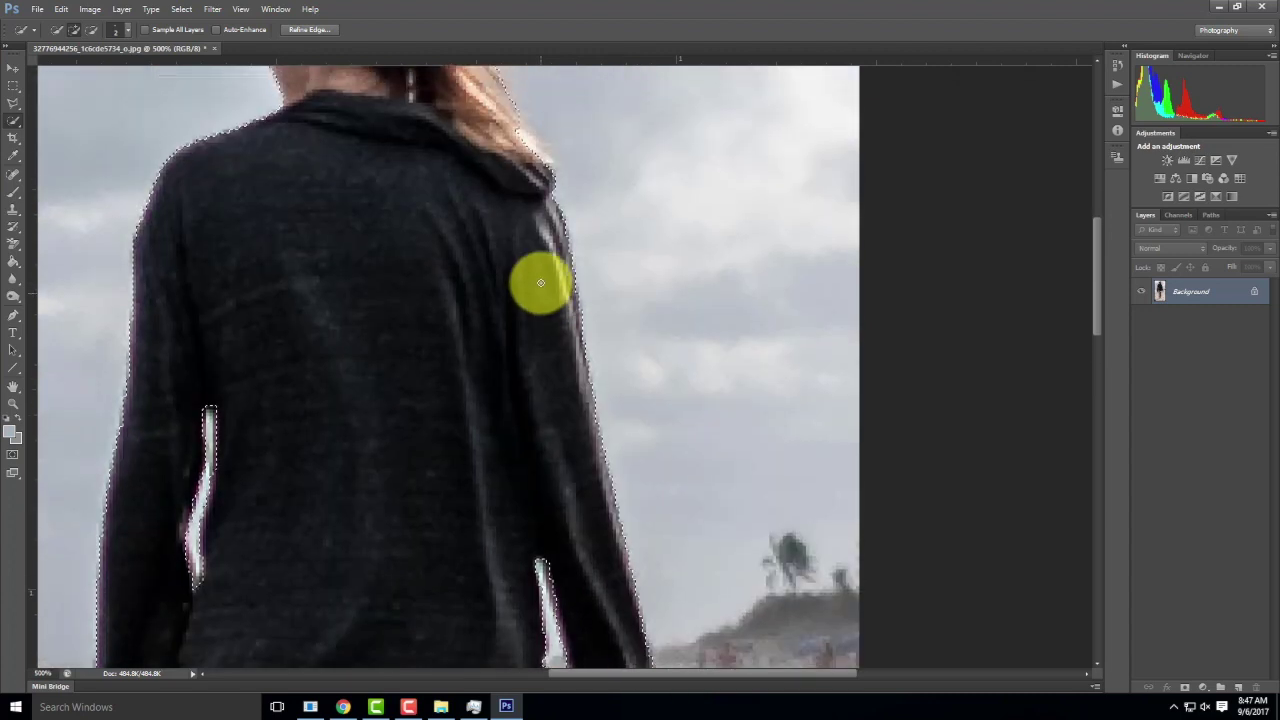
pyautogui.scroll(1, 526, 259)
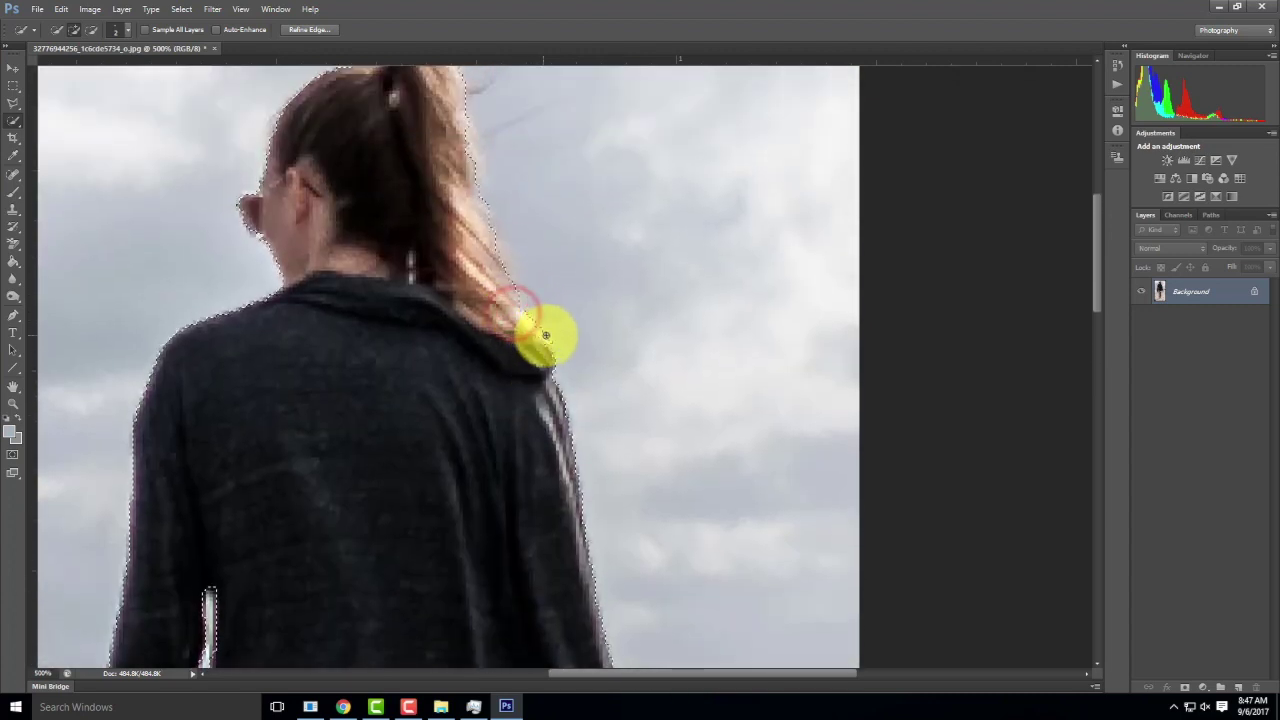
pyautogui.scroll(2, 464, 199)
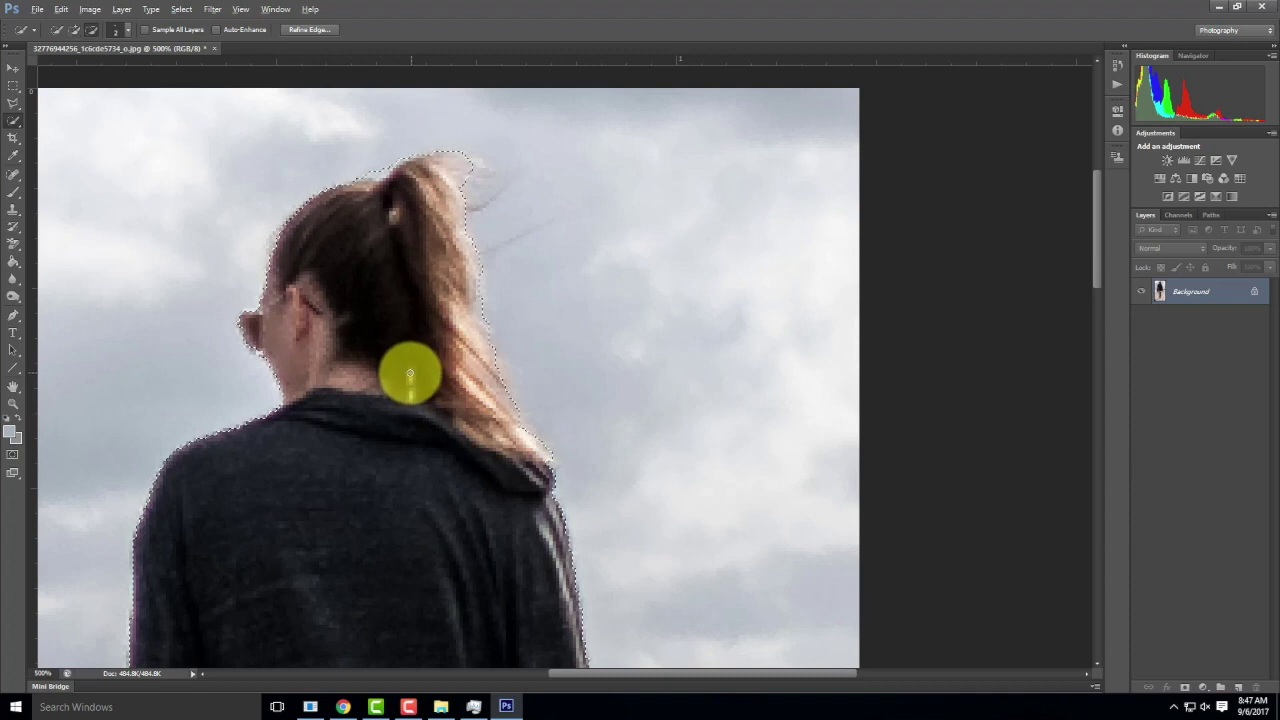
pyautogui.click(410, 375)
pyautogui.click(410, 396)
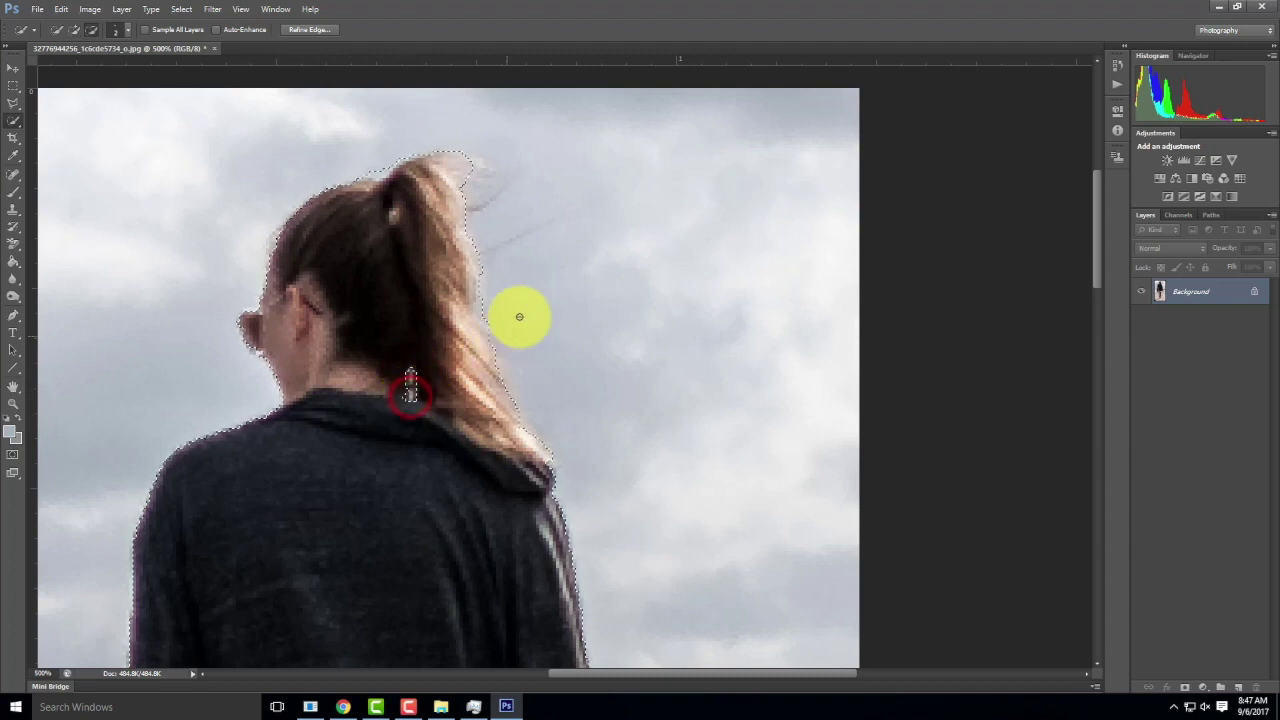
pyautogui.scroll(3, 485, 316)
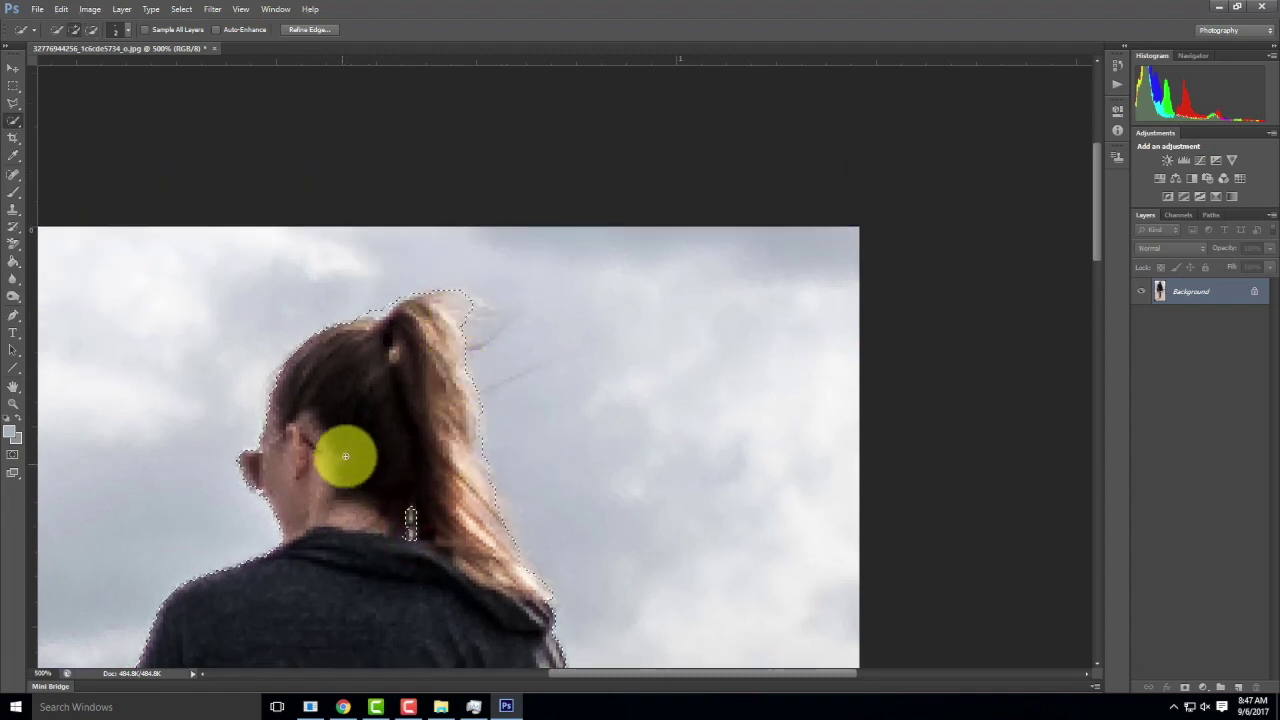
pyautogui.scroll(-3, 420, 297)
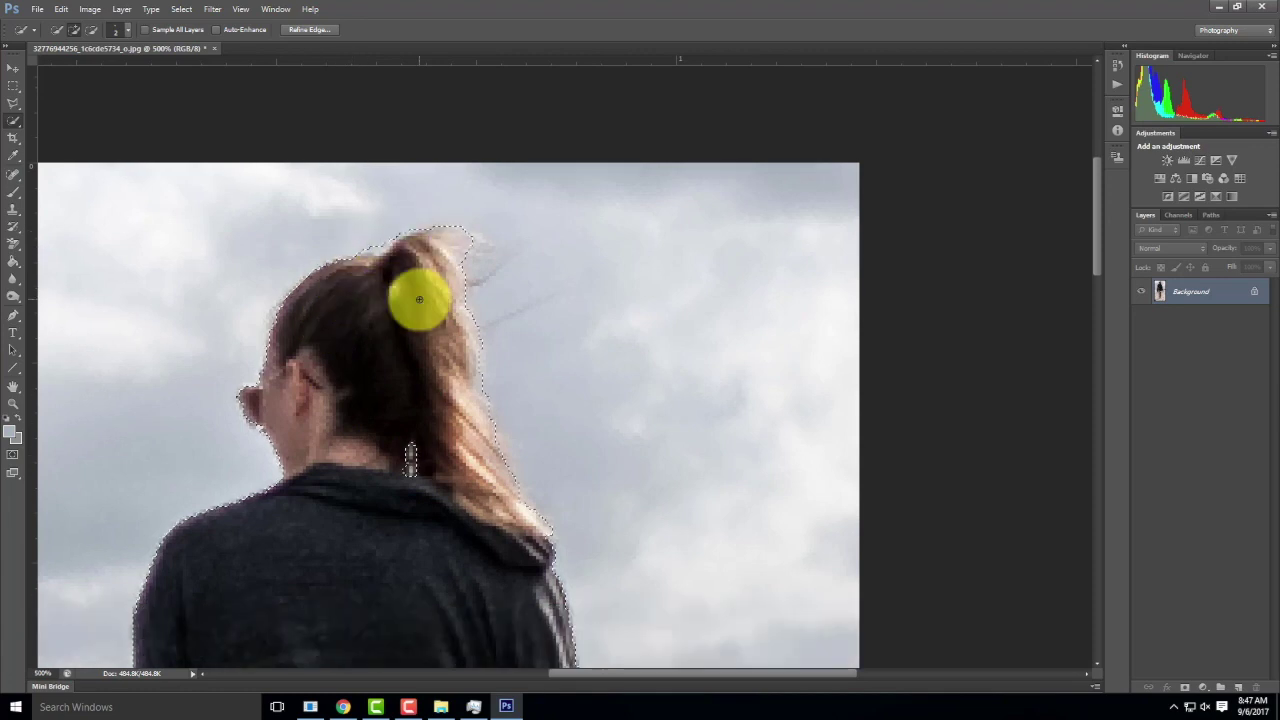
pyautogui.scroll(-1, 406, 305)
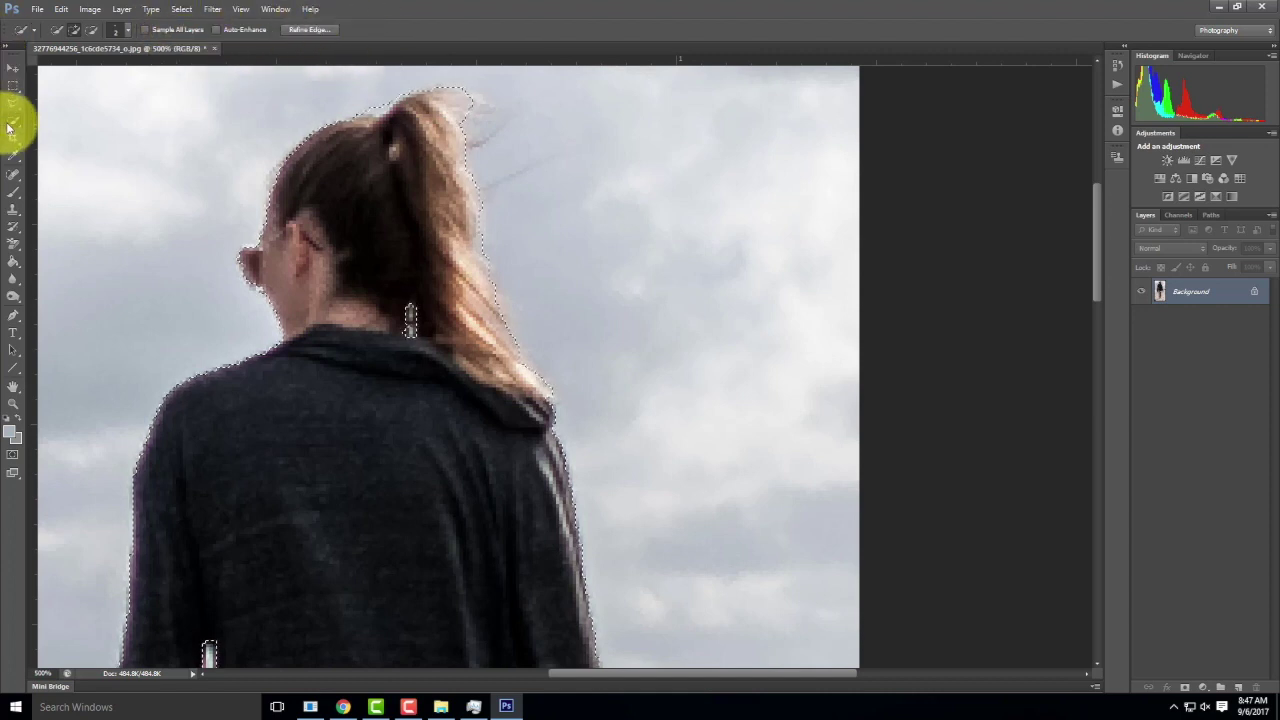
# - Open Refine Edge, move the dialog aside, and keep the preview View set to On Black
pyautogui.click(321, 30)
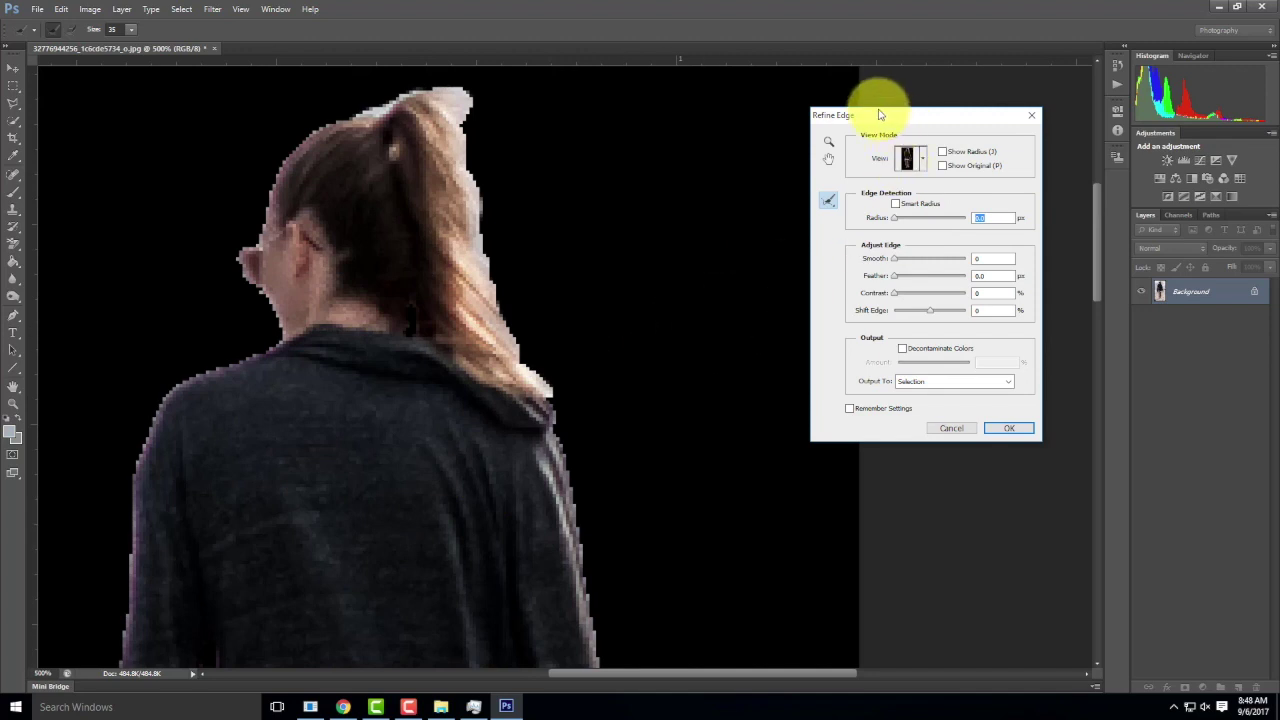
pyautogui.moveTo(880, 114); pyautogui.dragTo(883, 133)
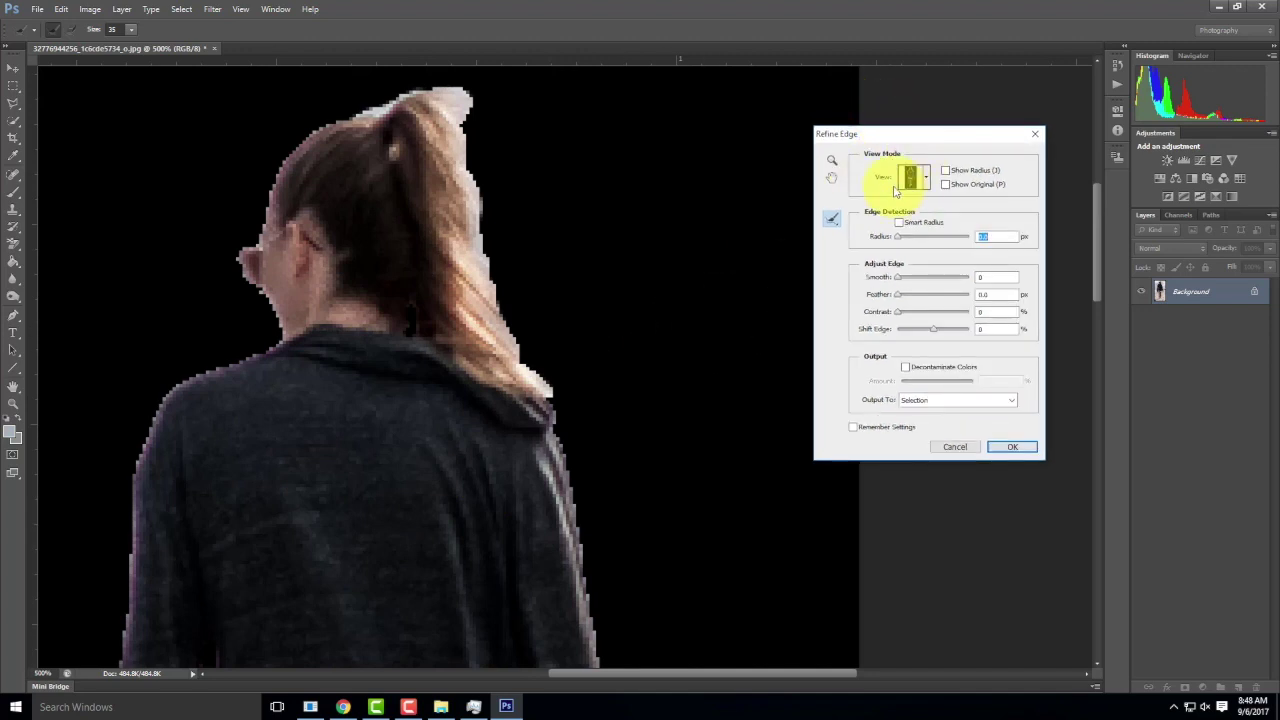
pyautogui.click(924, 180)
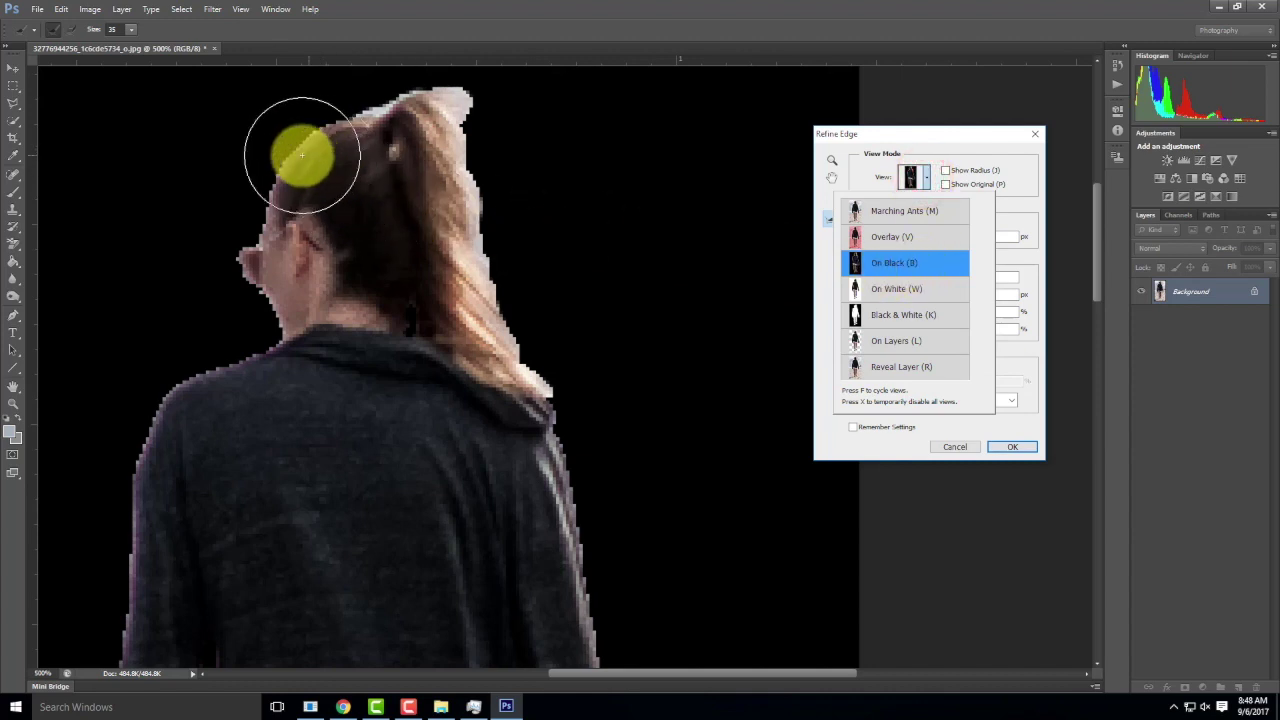
pyautogui.scroll(2, 262, 317)
pyautogui.scroll(-10, 262, 317)
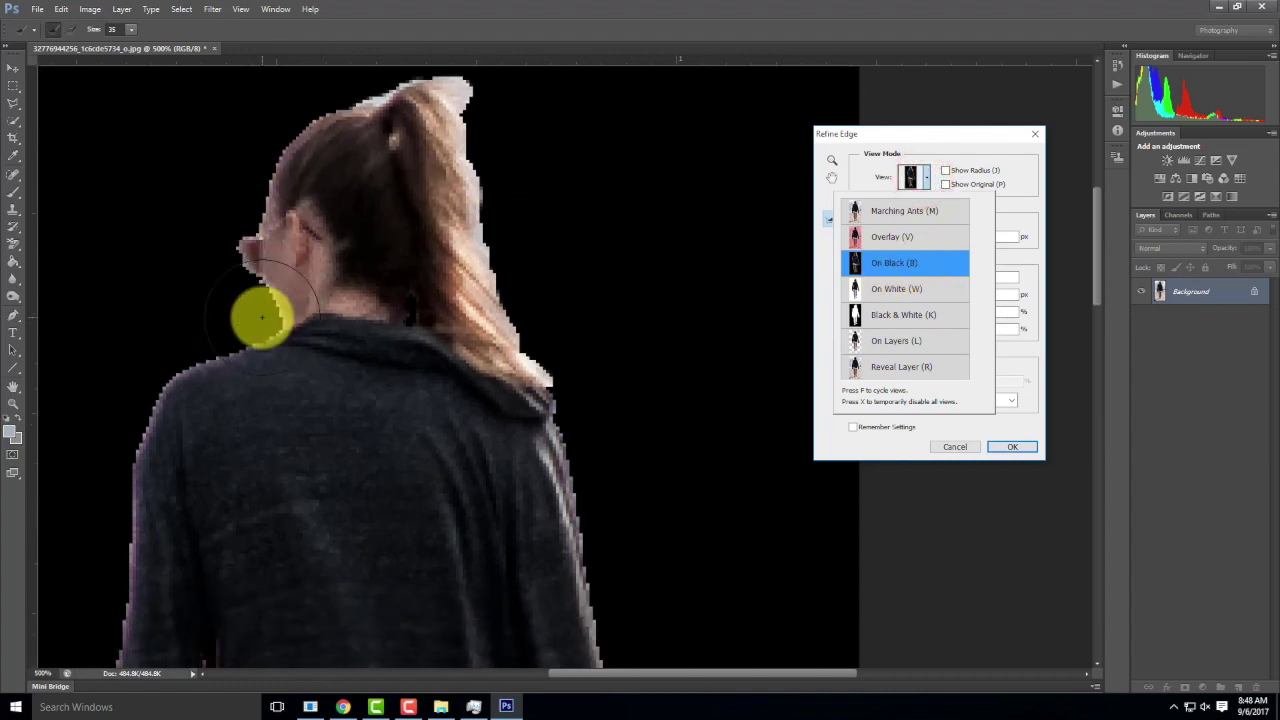
pyautogui.scroll(6, 264, 318)
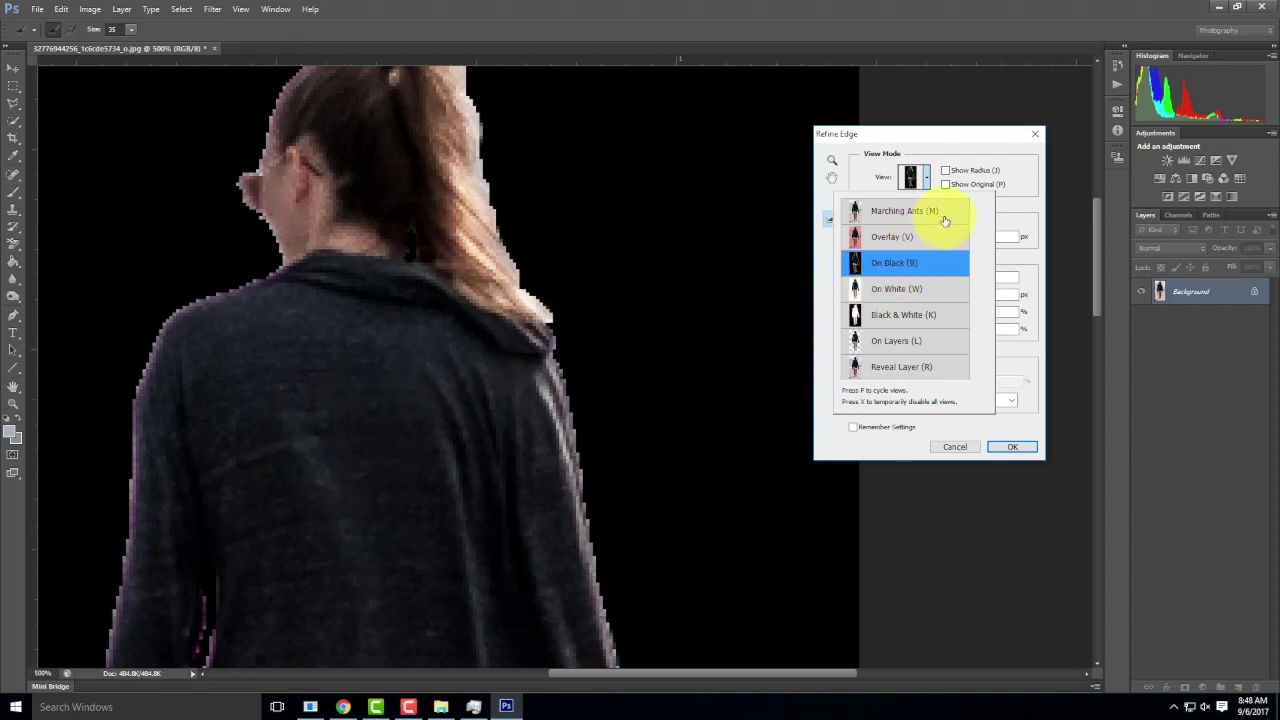
pyautogui.click(966, 134)
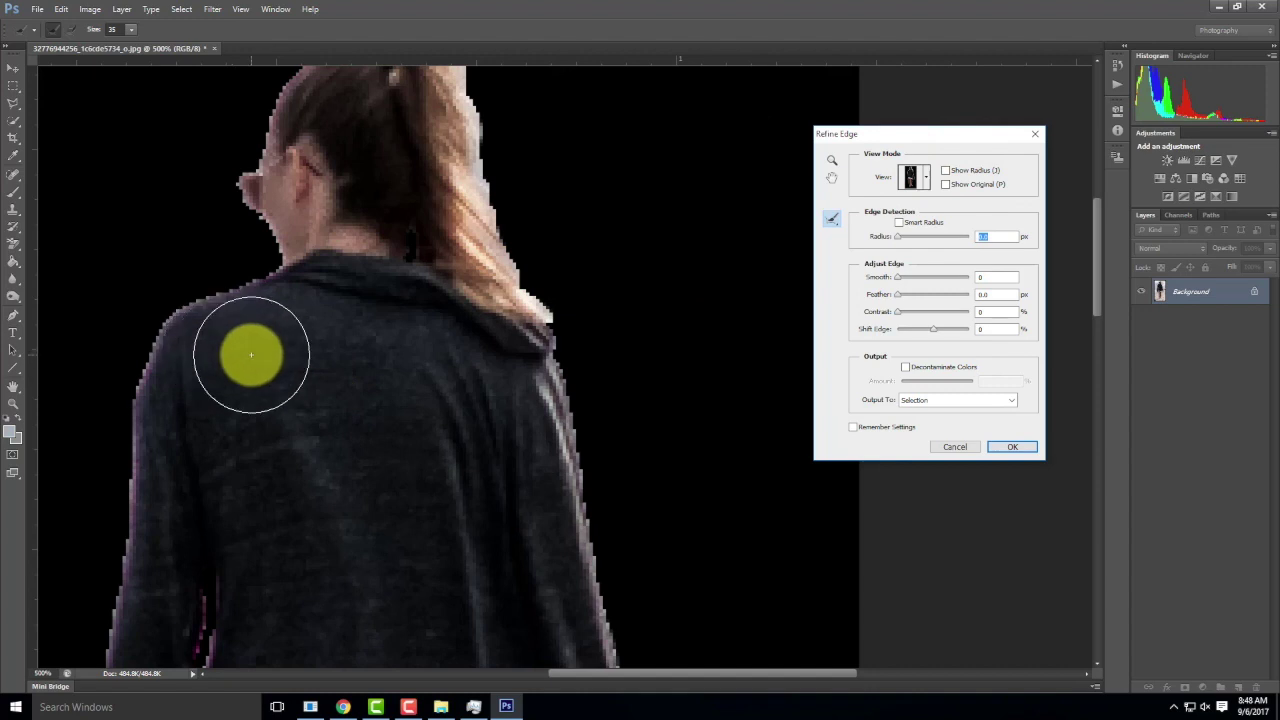
# - Set the refine brush Size to 3 and refine the shoulder, neck, left arm and hand edges
pyautogui.click(130, 29)
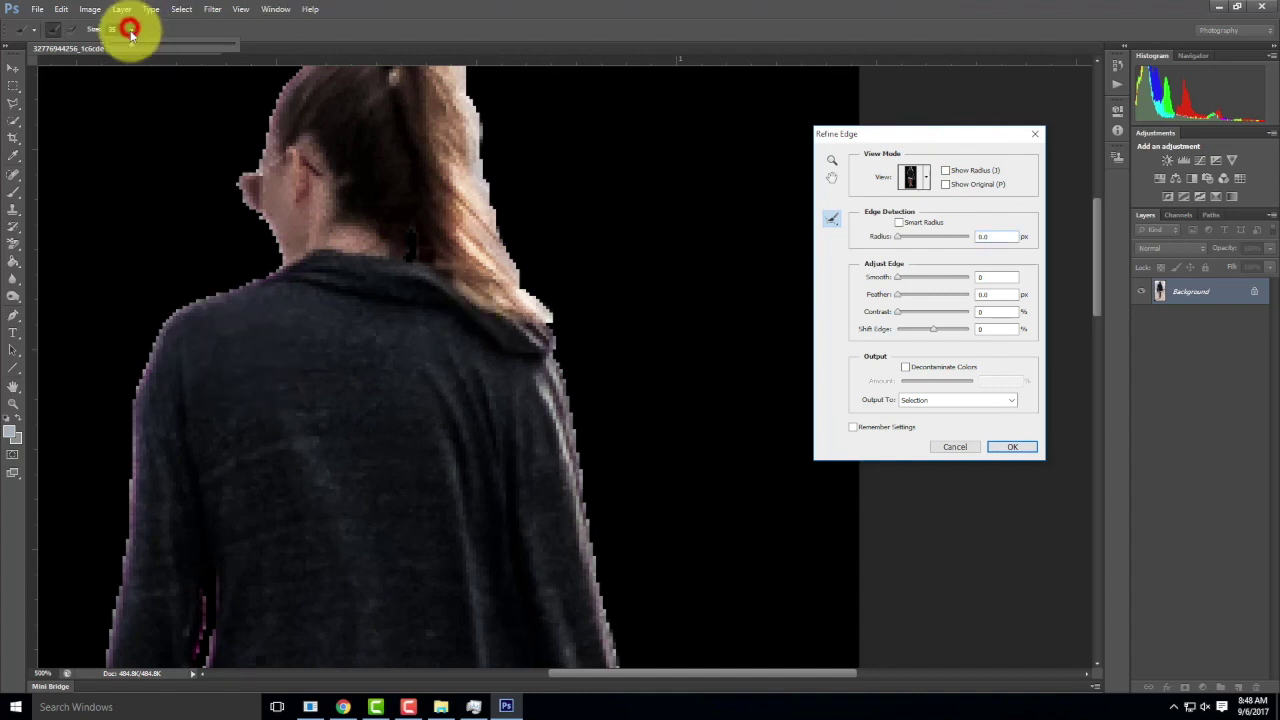
pyautogui.click(122, 48)
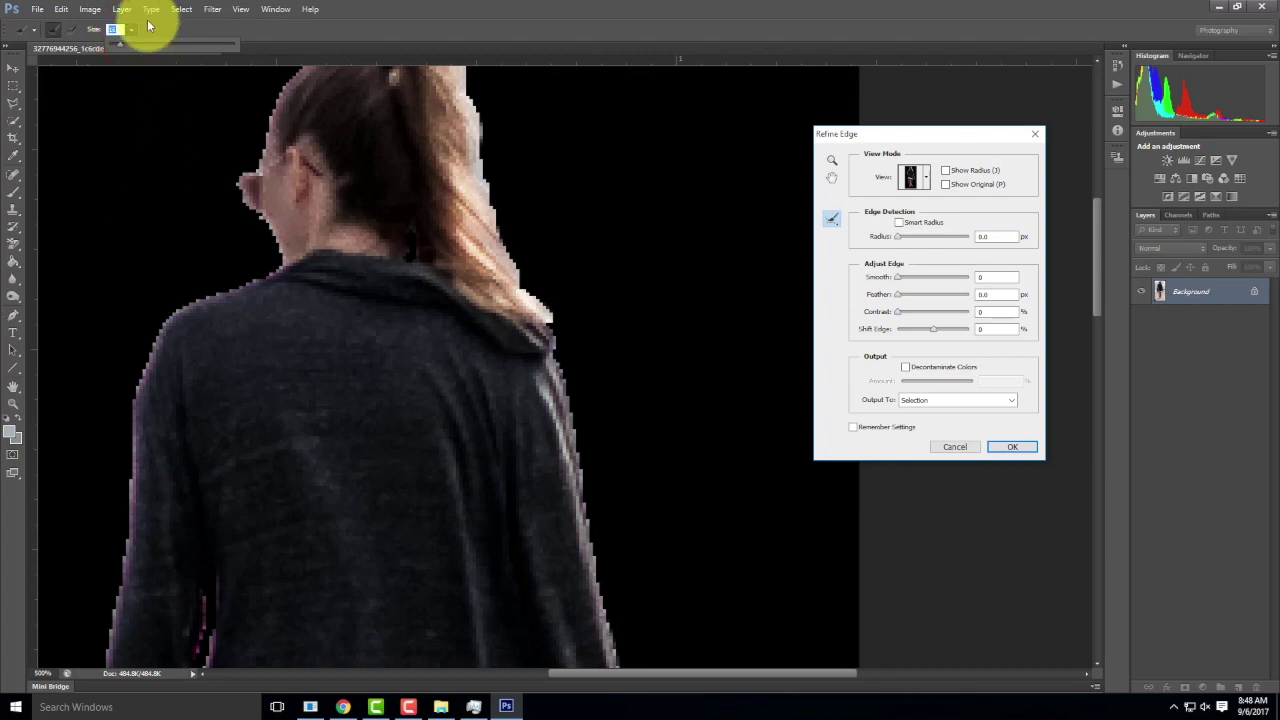
pyautogui.moveTo(121, 46); pyautogui.dragTo(114, 46)
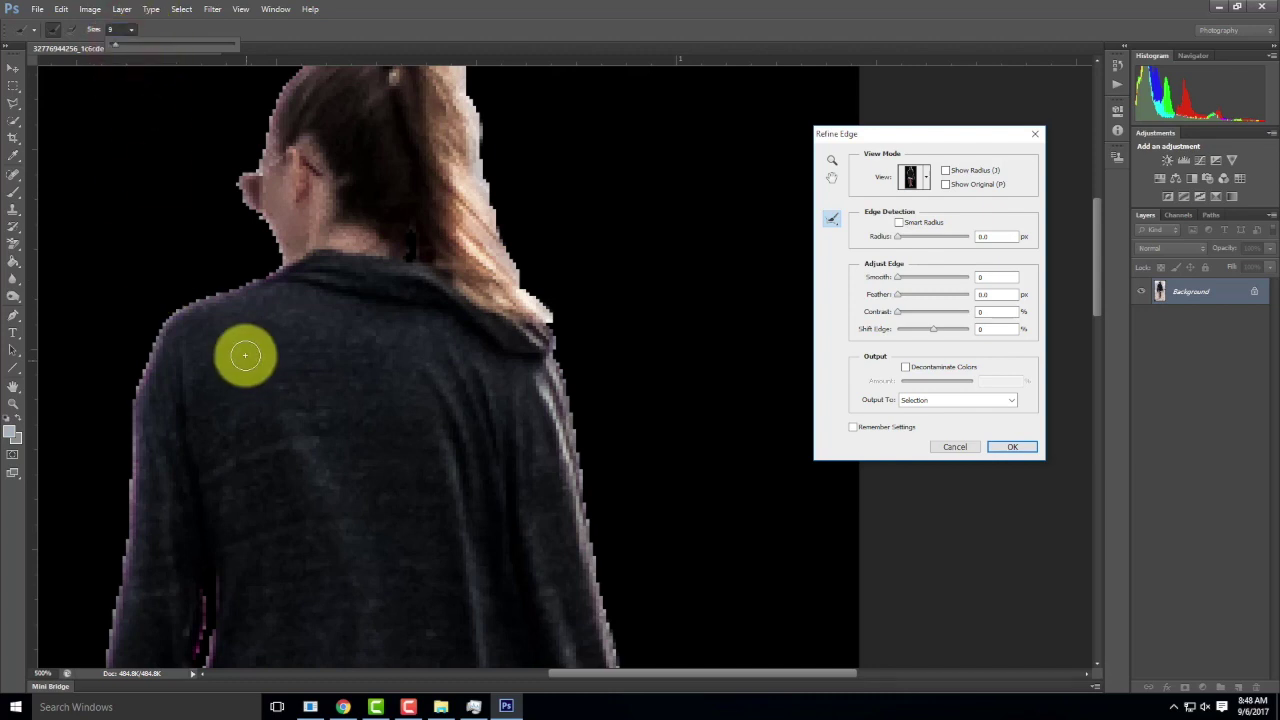
pyautogui.moveTo(222, 291)
pyautogui.mouseDown()
pyautogui.moveTo(159, 344)
pyautogui.moveTo(150, 402)
pyautogui.mouseUp()
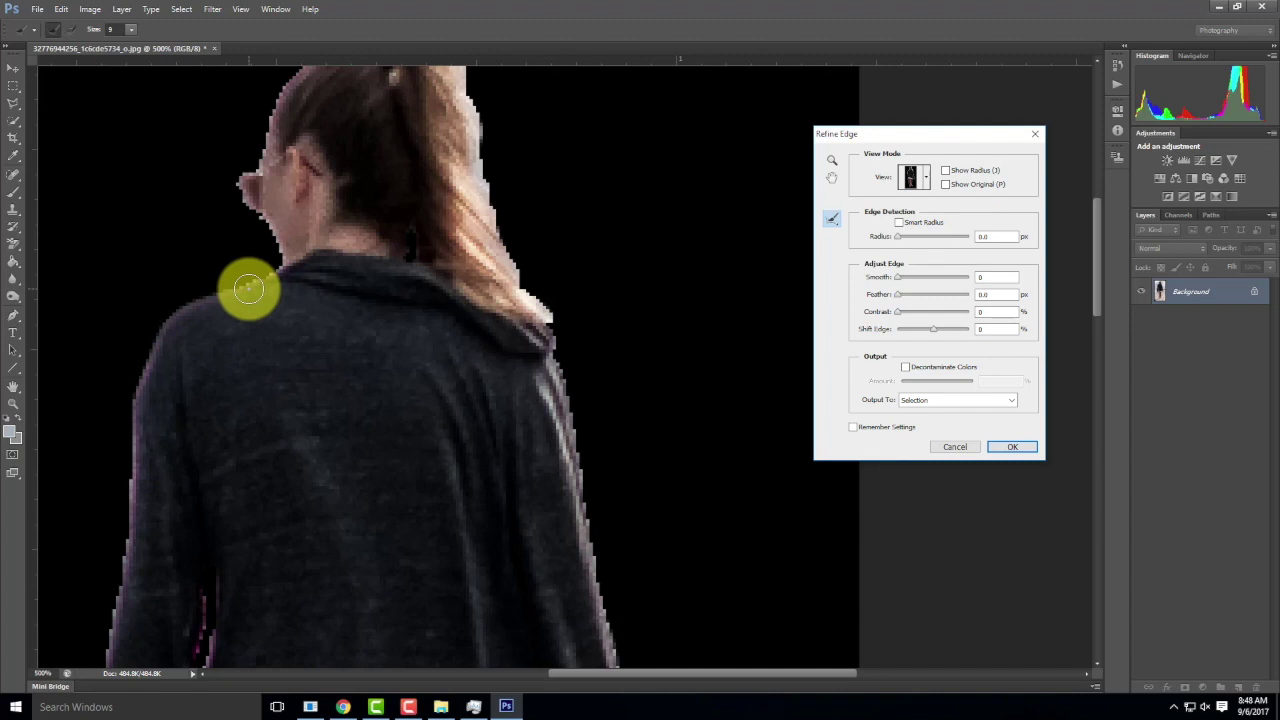
pyautogui.moveTo(251, 271)
pyautogui.mouseDown()
pyautogui.moveTo(219, 290)
pyautogui.moveTo(265, 289)
pyautogui.mouseUp()
pyautogui.moveTo(134, 380); pyautogui.dragTo(122, 528)
pyautogui.scroll(-5, 177, 371)
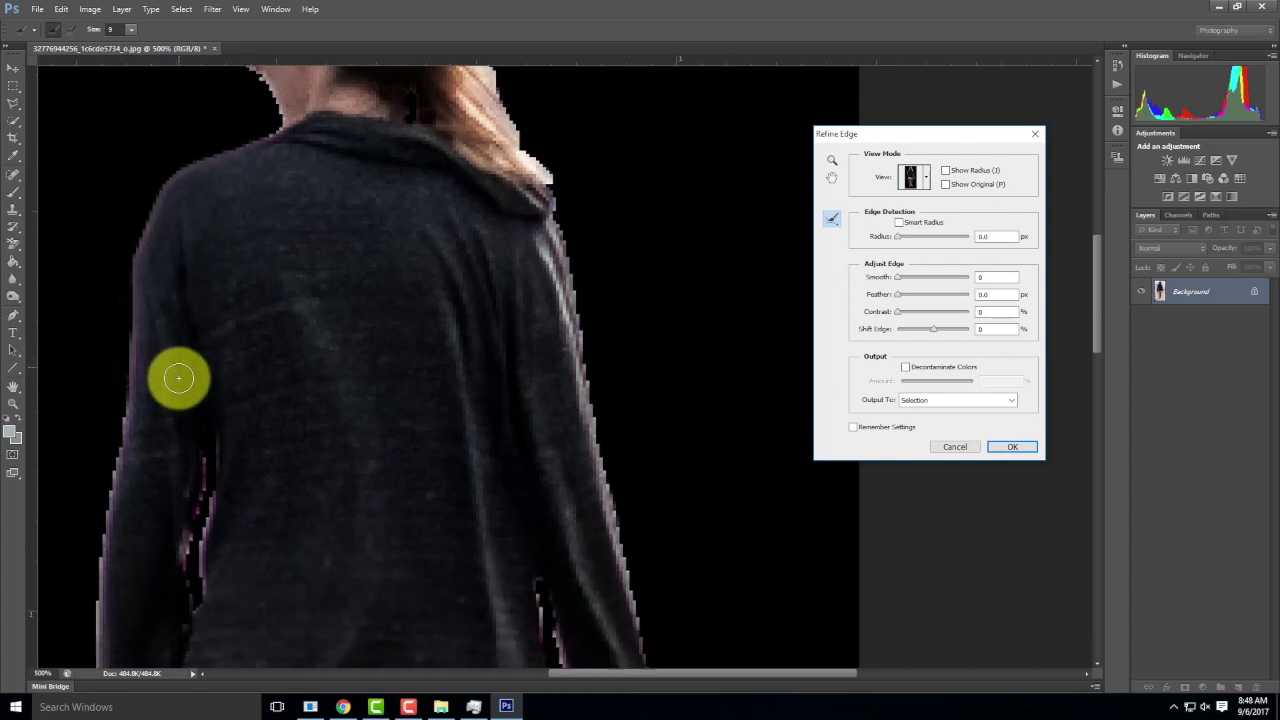
pyautogui.moveTo(117, 252); pyautogui.dragTo(90, 610)
pyautogui.scroll(-4, 151, 220)
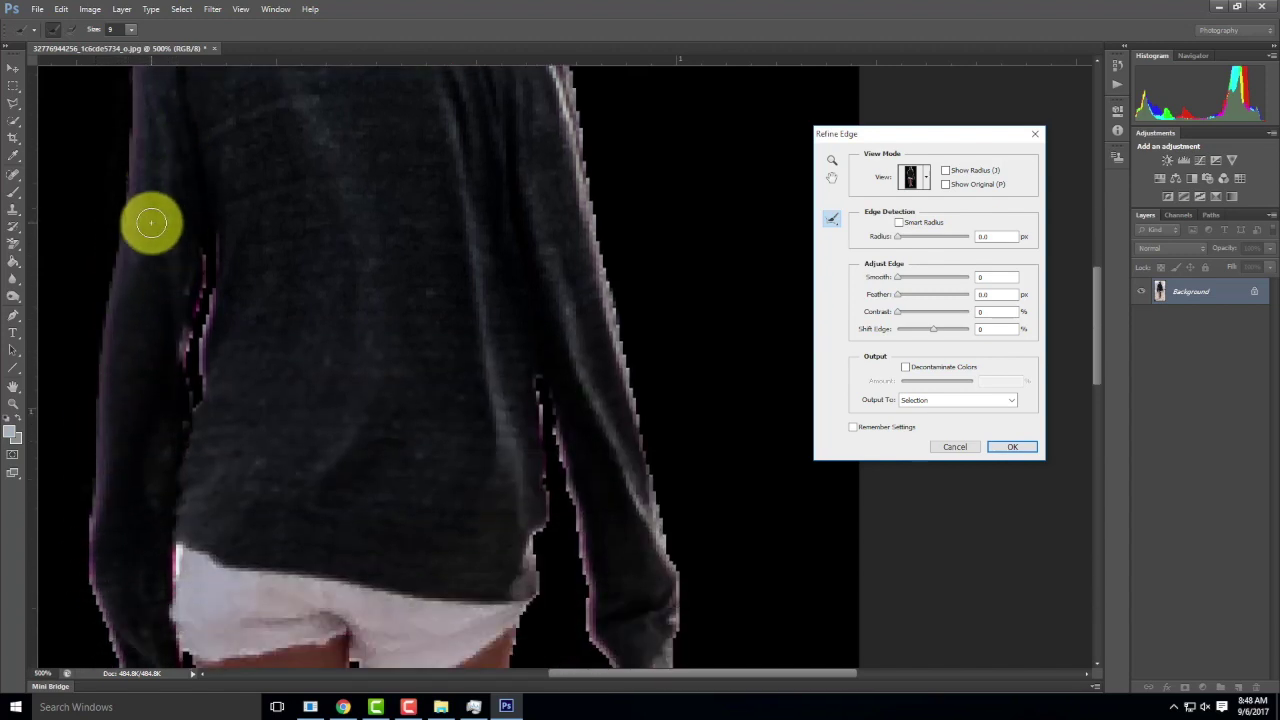
pyautogui.scroll(-2, 138, 251)
pyautogui.moveTo(94, 268)
pyautogui.mouseDown()
pyautogui.moveTo(99, 485)
pyautogui.moveTo(144, 565)
pyautogui.moveTo(200, 571)
pyautogui.mouseUp()
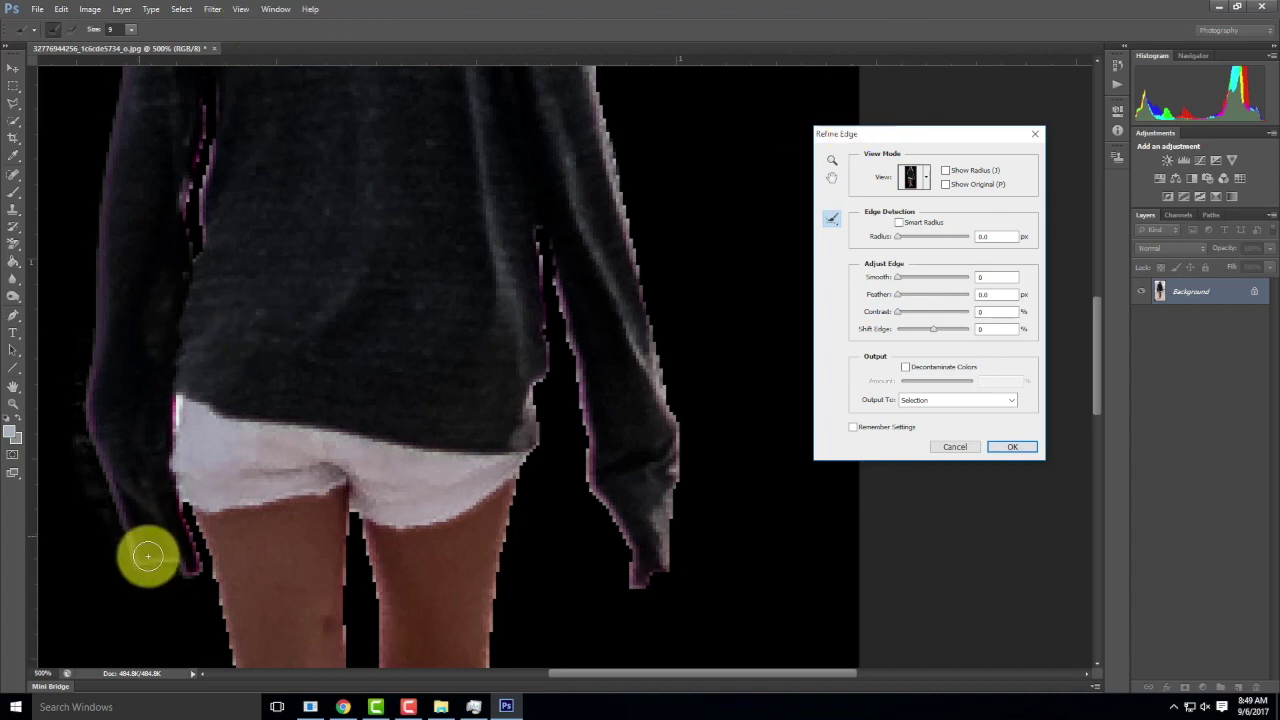
pyautogui.moveTo(143, 565)
pyautogui.mouseDown()
pyautogui.moveTo(198, 582)
pyautogui.moveTo(190, 520)
pyautogui.mouseUp()
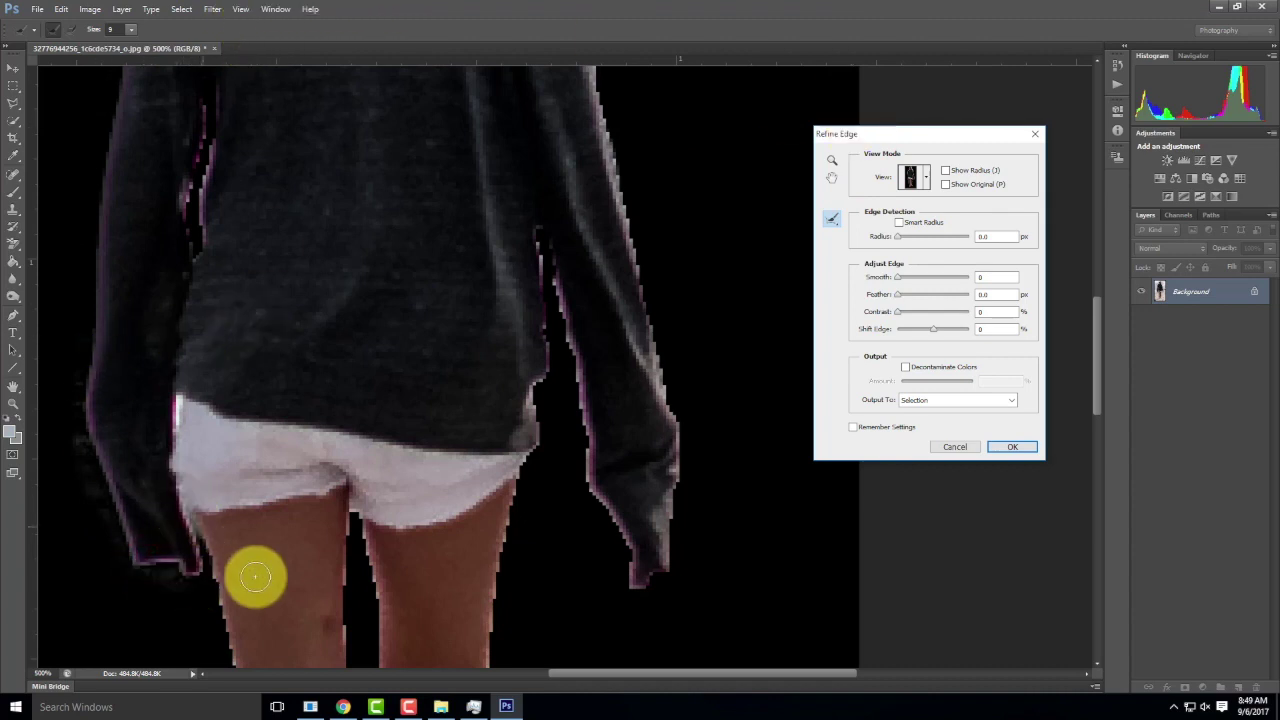
# - Refine the left thigh and calf edges down to the heel
pyautogui.scroll(-2, 300, 510)
pyautogui.scroll(-2, 312, 480)
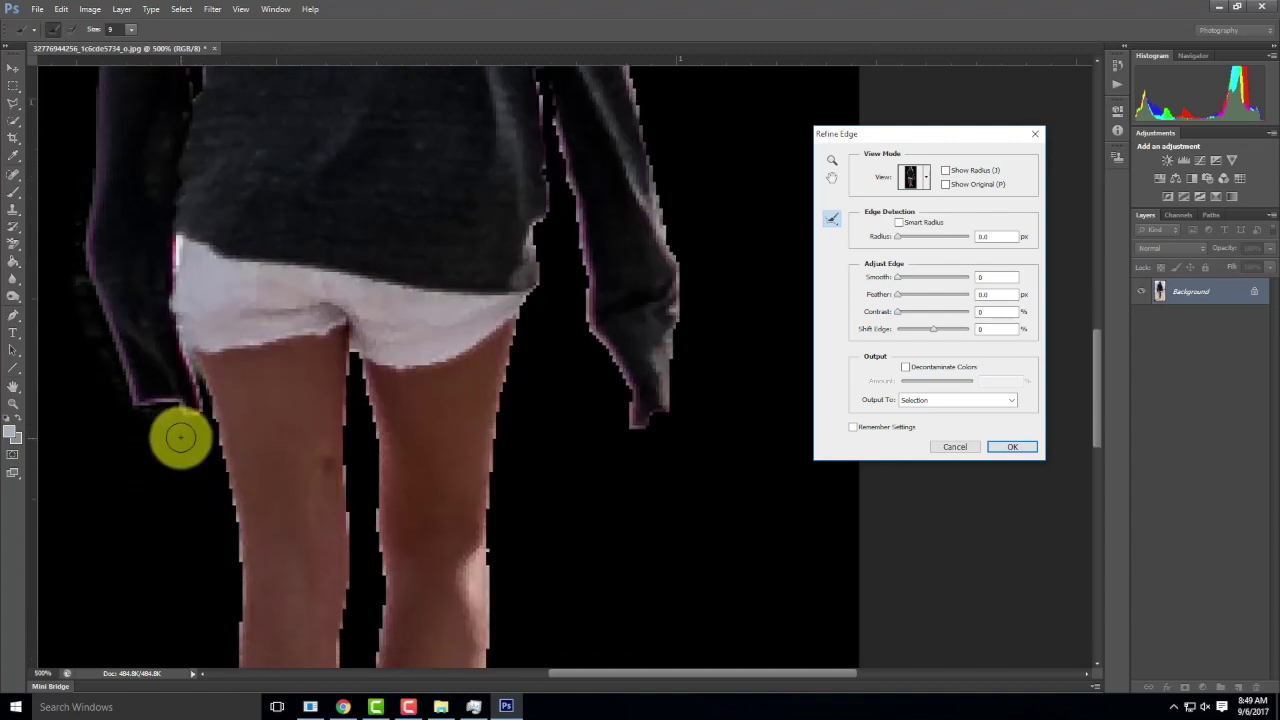
pyautogui.moveTo(220, 443); pyautogui.dragTo(235, 603)
pyautogui.scroll(-3, 251, 400)
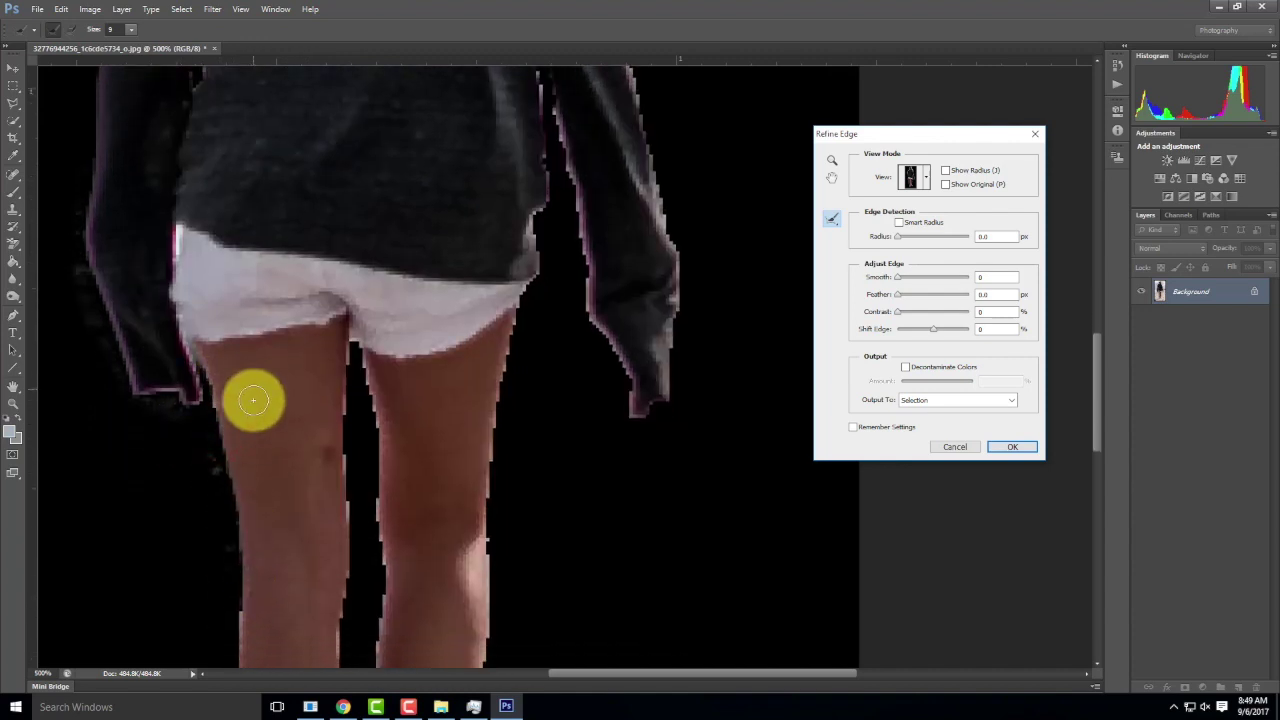
pyautogui.moveTo(244, 467); pyautogui.dragTo(246, 603)
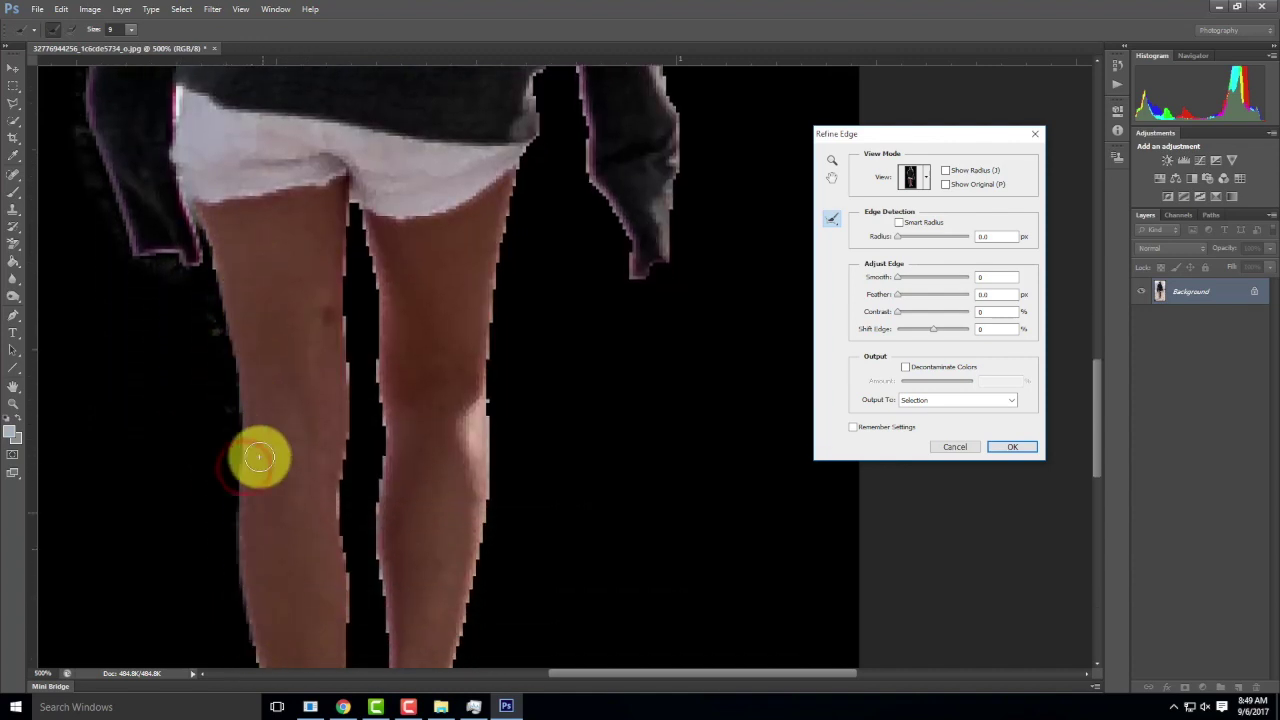
pyautogui.scroll(-3, 274, 285)
pyautogui.moveTo(243, 470); pyautogui.dragTo(274, 594)
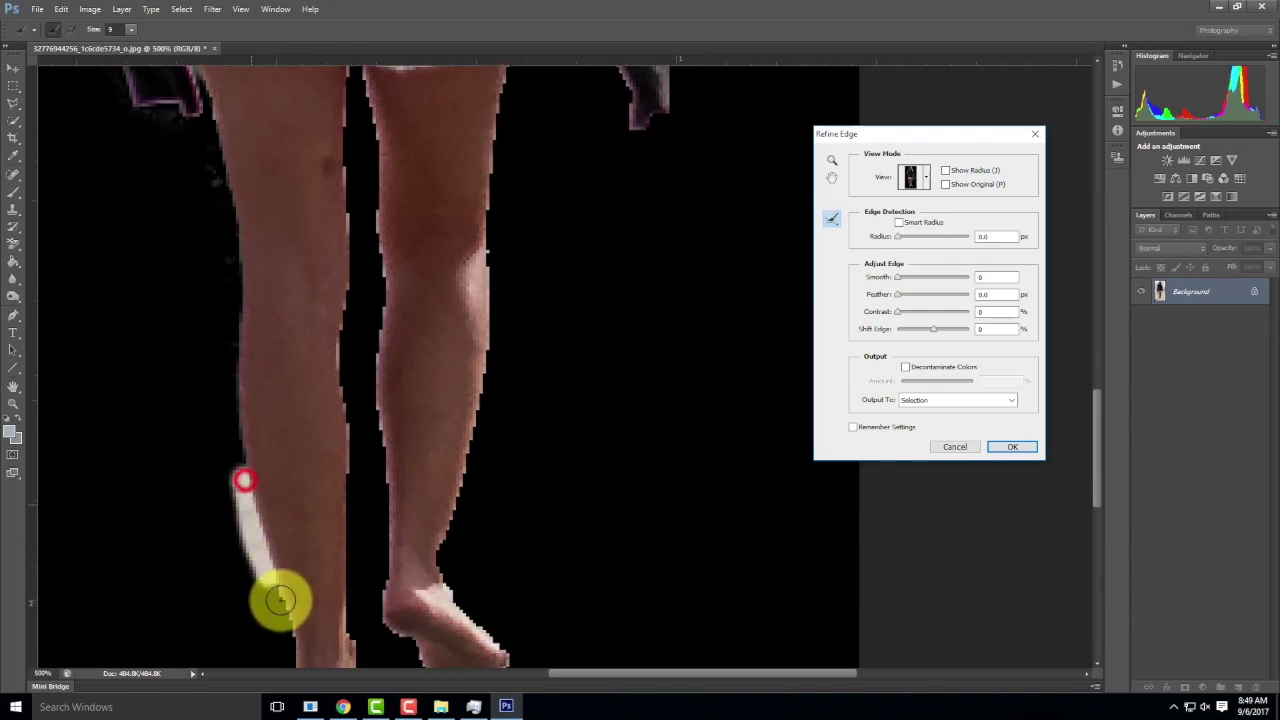
pyautogui.scroll(-3, 226, 223)
pyautogui.moveTo(290, 465)
pyautogui.mouseDown()
pyautogui.moveTo(274, 534)
pyautogui.moveTo(334, 569)
pyautogui.mouseUp()
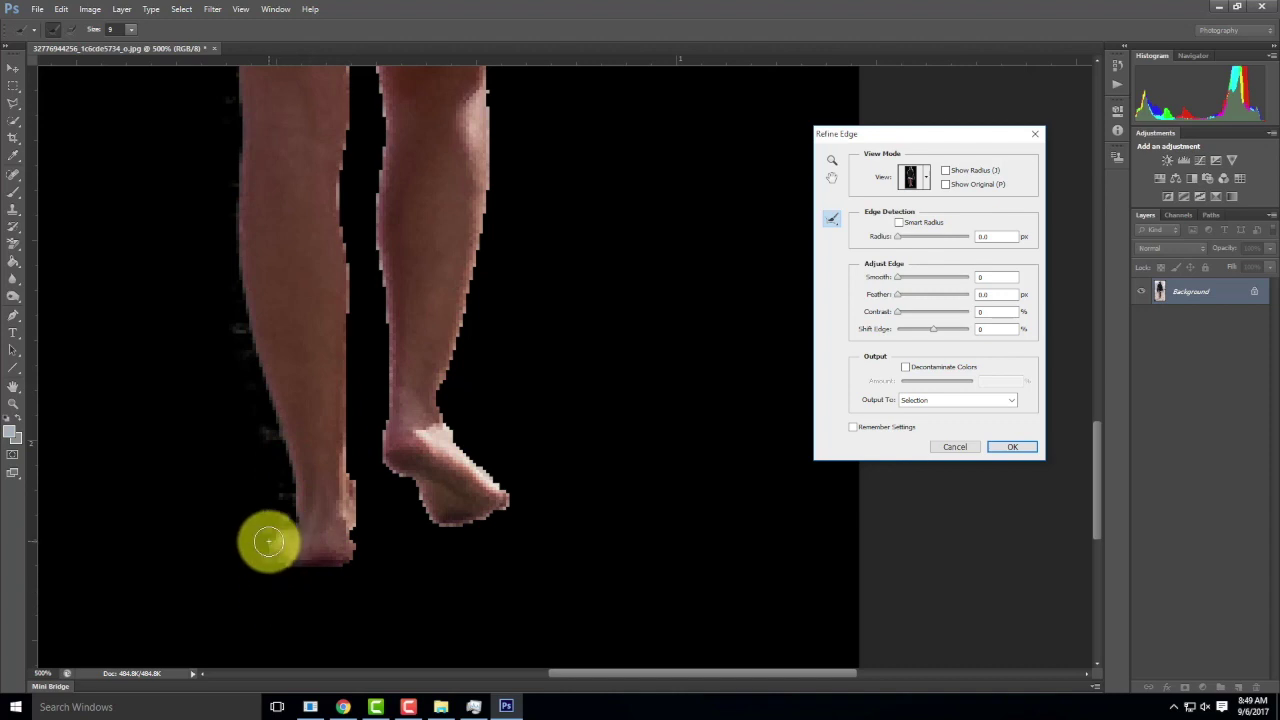
pyautogui.moveTo(230, 360)
pyautogui.mouseDown()
pyautogui.moveTo(223, 309)
pyautogui.moveTo(237, 366)
pyautogui.mouseUp()
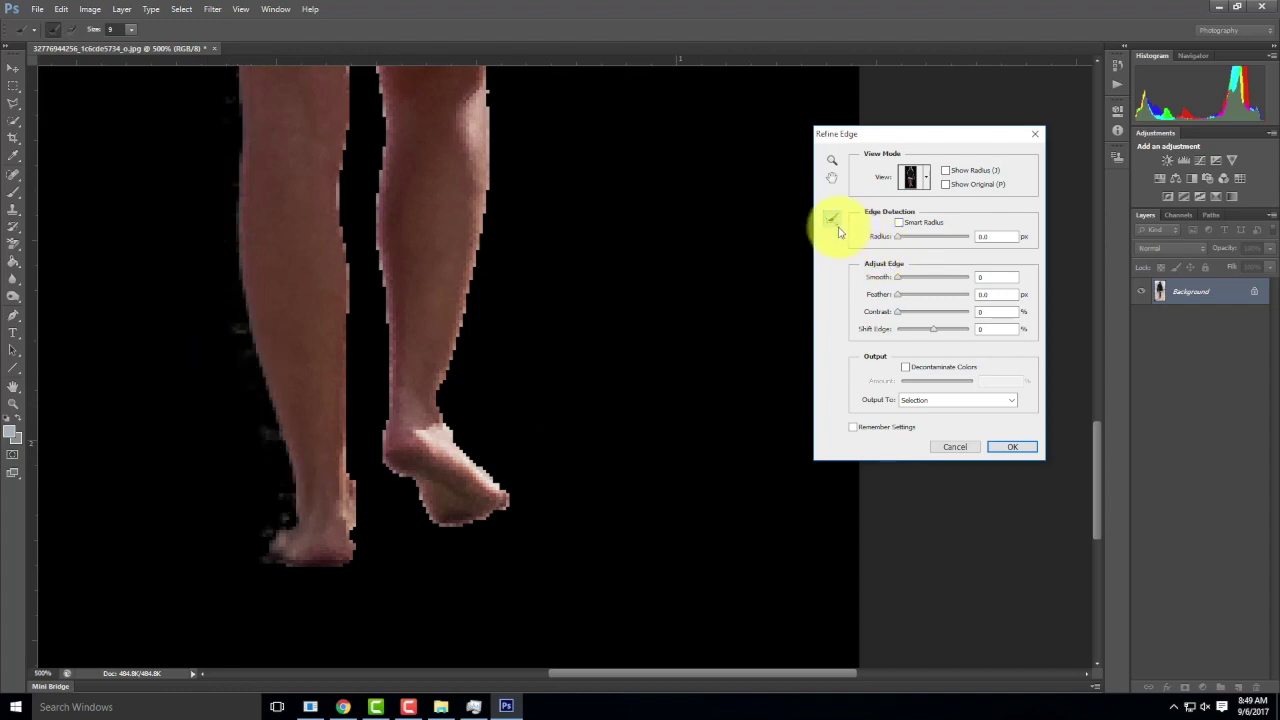
# - Use the Erase Refinements Tool to remove stray refinements along the left calf edge
pyautogui.moveTo(838, 228); pyautogui.dragTo(885, 224)
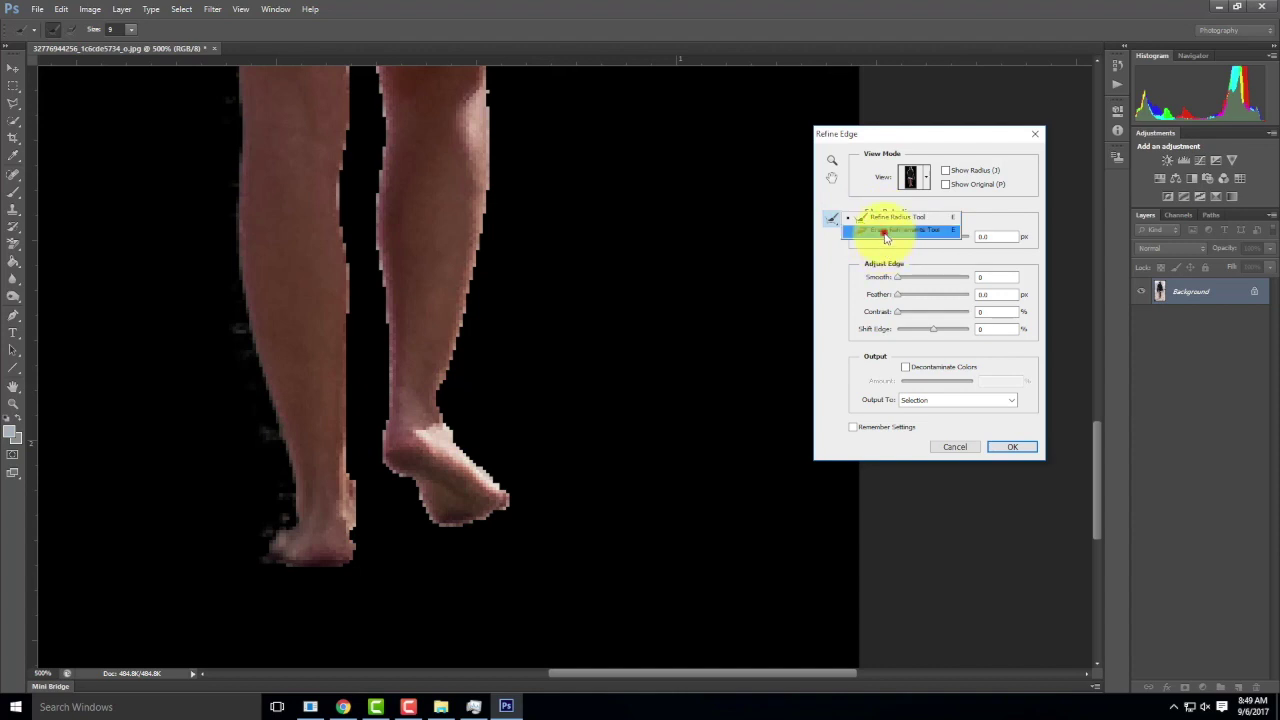
pyautogui.moveTo(885, 237); pyautogui.dragTo(885, 236)
pyautogui.moveTo(229, 318)
pyautogui.mouseDown()
pyautogui.moveTo(272, 508)
pyautogui.moveTo(245, 562)
pyautogui.moveTo(262, 575)
pyautogui.moveTo(246, 520)
pyautogui.moveTo(274, 509)
pyautogui.moveTo(283, 486)
pyautogui.moveTo(251, 443)
pyautogui.mouseUp()
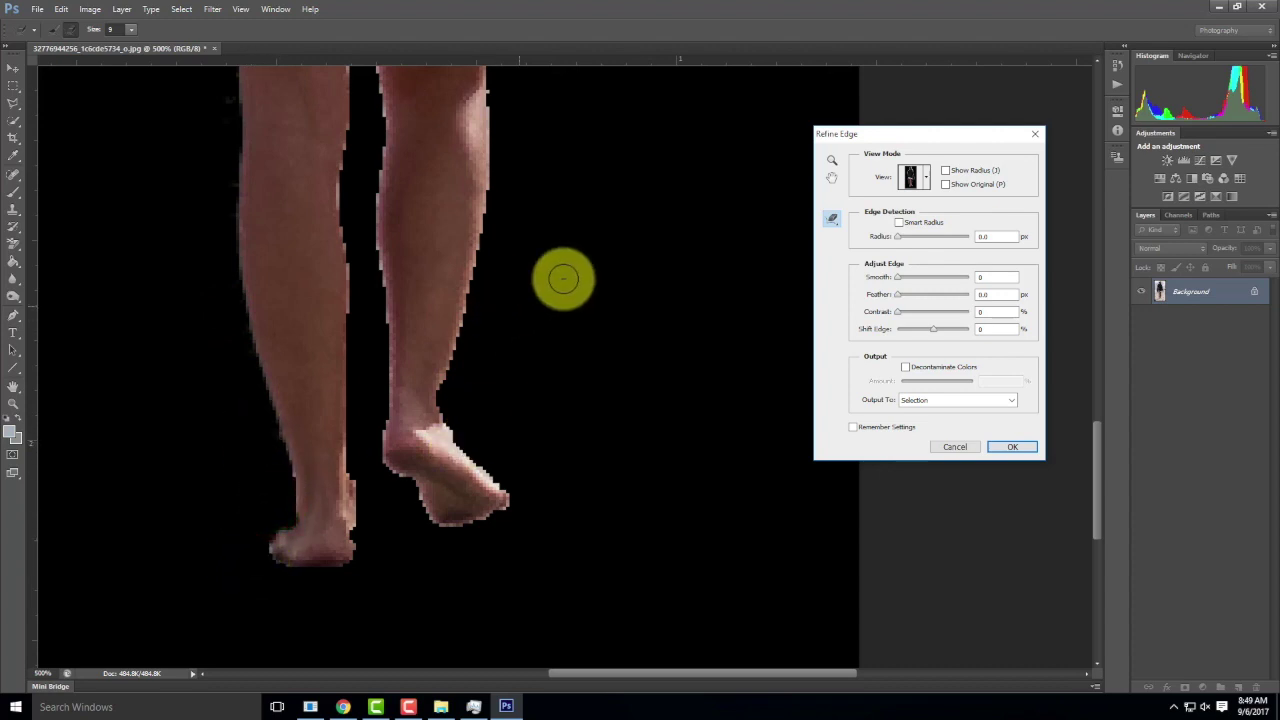
# - Return to the Refine Radius Tool, refine the gap between the legs, and pan up to the head
pyautogui.click(835, 217)
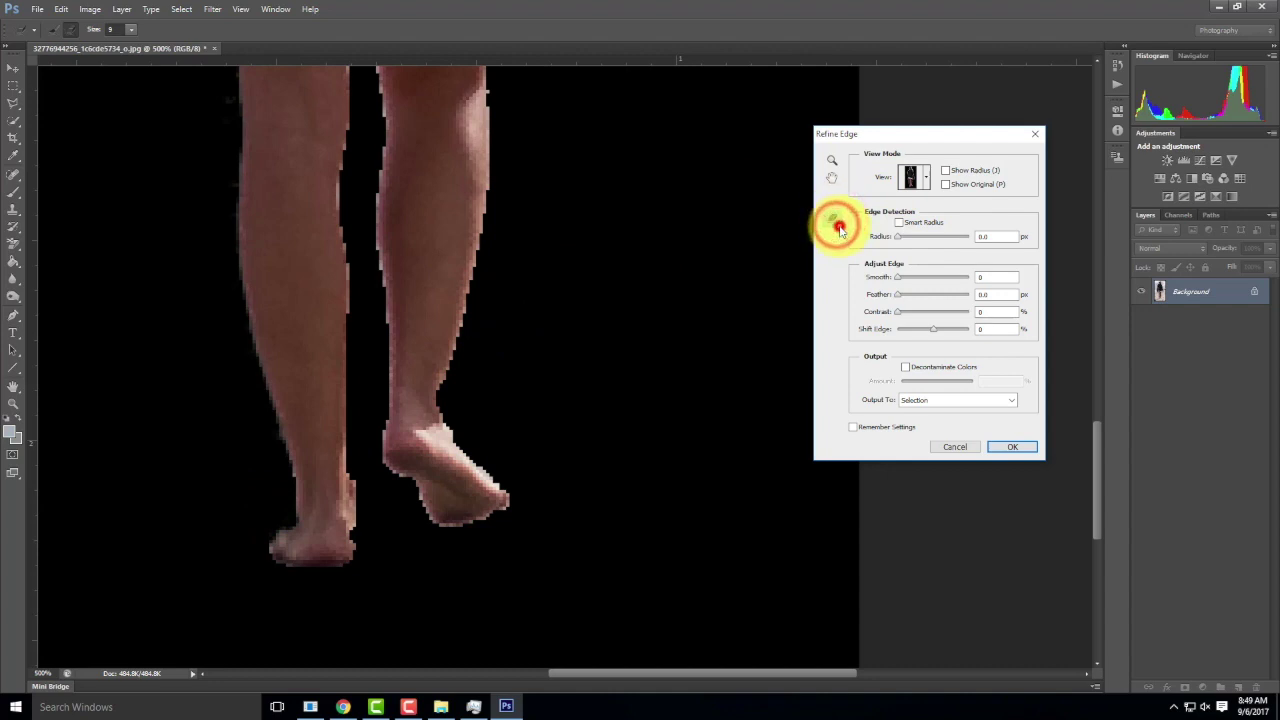
pyautogui.moveTo(839, 229); pyautogui.dragTo(850, 220)
pyautogui.scroll(2, 537, 215)
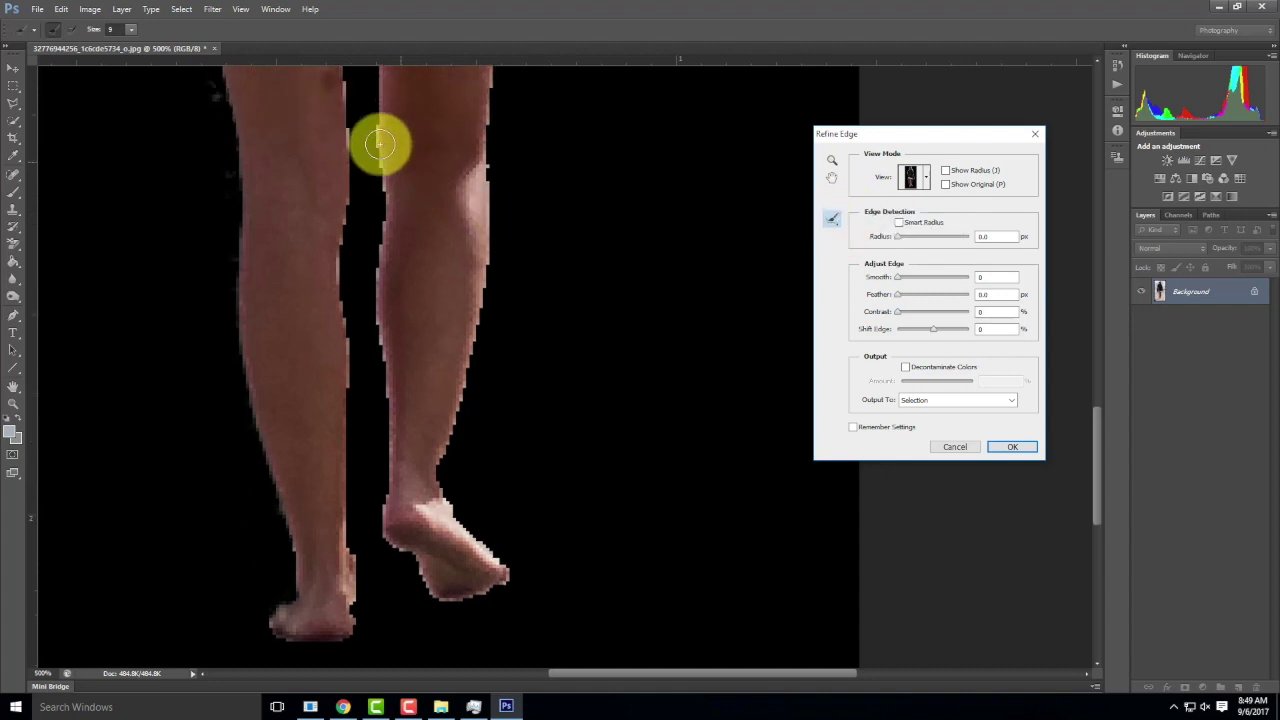
pyautogui.moveTo(343, 134)
pyautogui.mouseDown()
pyautogui.moveTo(349, 307)
pyautogui.moveTo(347, 233)
pyautogui.mouseUp()
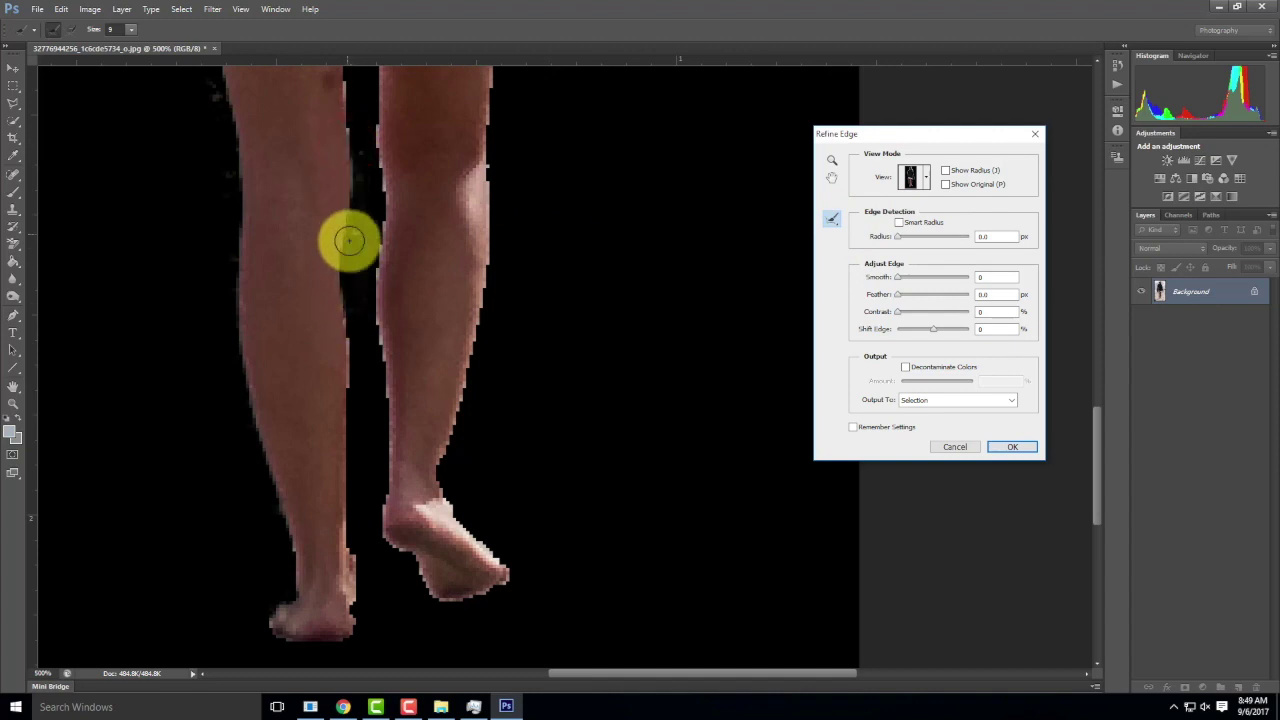
pyautogui.scroll(10, 391, 257)
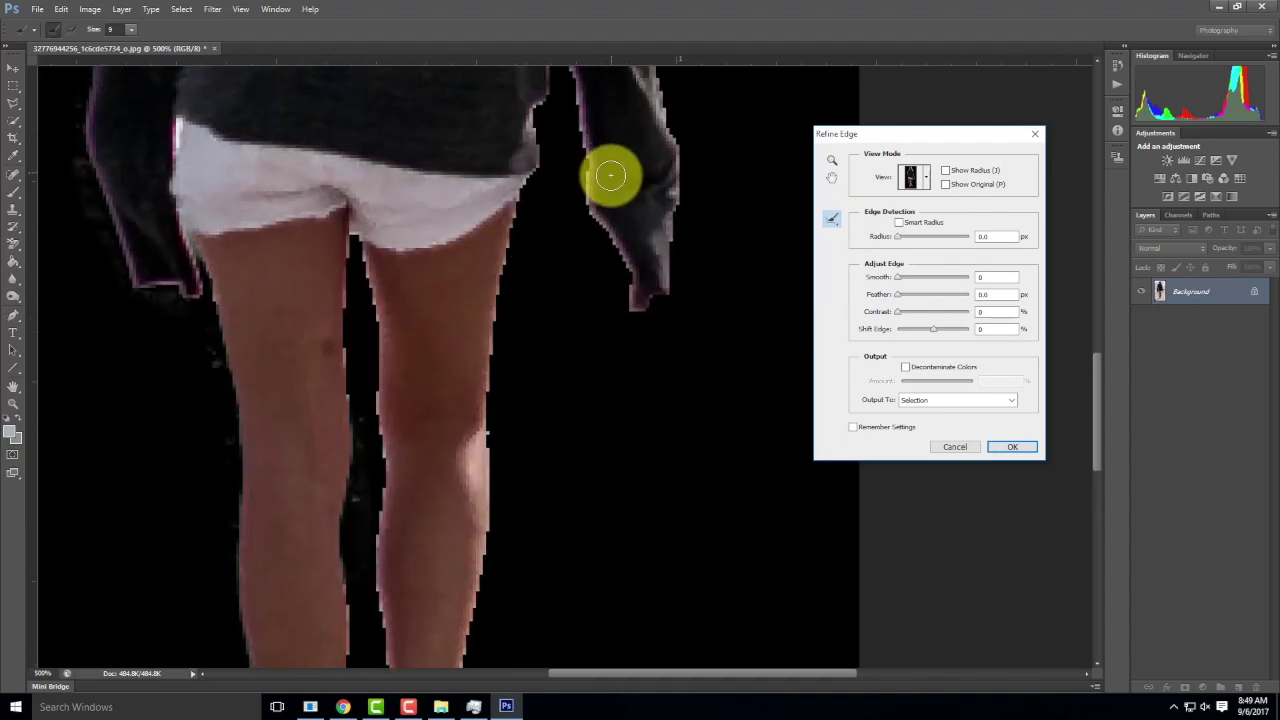
pyautogui.moveTo(651, 134); pyautogui.dragTo(586, 514)
pyautogui.moveTo(543, 207); pyautogui.dragTo(550, 537)
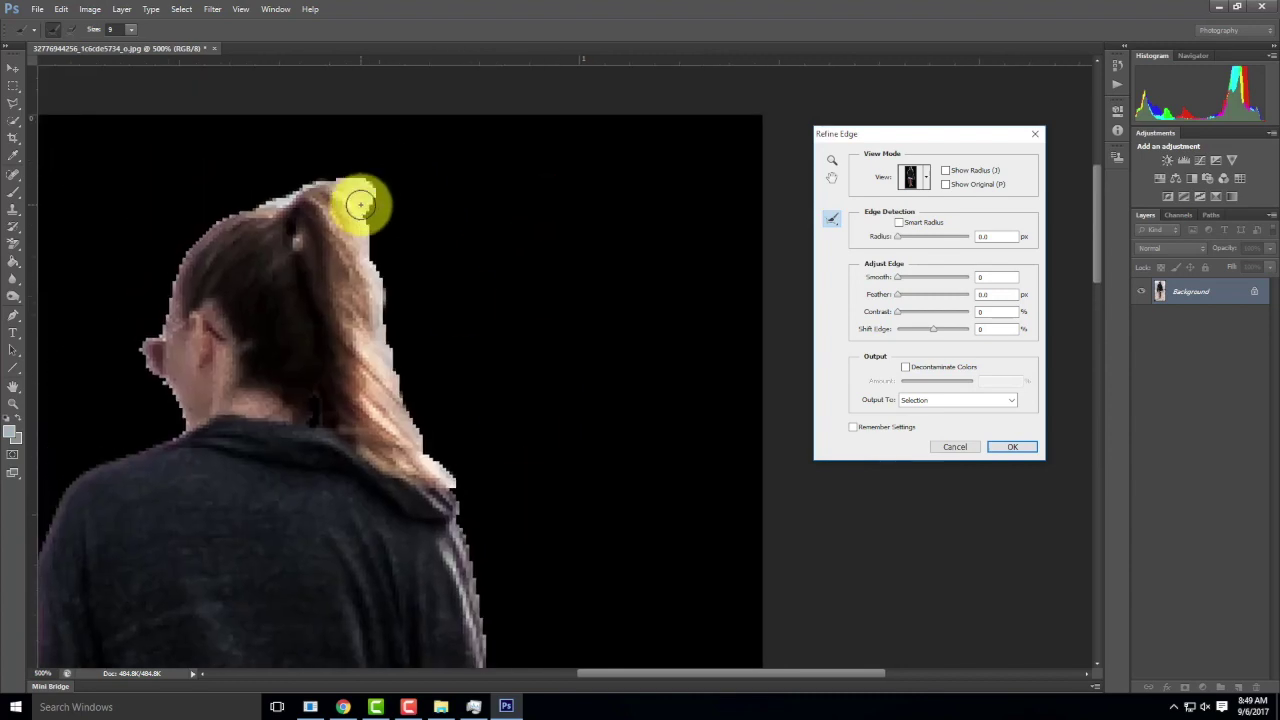
# - Refine the hair at the top of the head, the ponytail's edges and the hair's left edge
pyautogui.moveTo(340, 172)
pyautogui.mouseDown()
pyautogui.moveTo(367, 186)
pyautogui.moveTo(391, 229)
pyautogui.moveTo(366, 234)
pyautogui.moveTo(395, 361)
pyautogui.moveTo(371, 366)
pyautogui.moveTo(391, 394)
pyautogui.moveTo(445, 410)
pyautogui.mouseUp()
pyautogui.click(323, 160)
pyautogui.moveTo(323, 160)
pyautogui.mouseDown()
pyautogui.moveTo(357, 209)
pyautogui.moveTo(300, 183)
pyautogui.moveTo(386, 246)
pyautogui.moveTo(383, 293)
pyautogui.moveTo(337, 194)
pyautogui.moveTo(337, 286)
pyautogui.moveTo(323, 180)
pyautogui.moveTo(346, 234)
pyautogui.moveTo(321, 183)
pyautogui.mouseUp()
pyautogui.moveTo(349, 226)
pyautogui.mouseDown()
pyautogui.moveTo(375, 344)
pyautogui.moveTo(391, 383)
pyautogui.moveTo(373, 313)
pyautogui.moveTo(407, 405)
pyautogui.moveTo(366, 317)
pyautogui.moveTo(383, 389)
pyautogui.moveTo(357, 332)
pyautogui.moveTo(374, 312)
pyautogui.moveTo(343, 201)
pyautogui.moveTo(361, 203)
pyautogui.moveTo(375, 320)
pyautogui.moveTo(374, 374)
pyautogui.mouseUp()
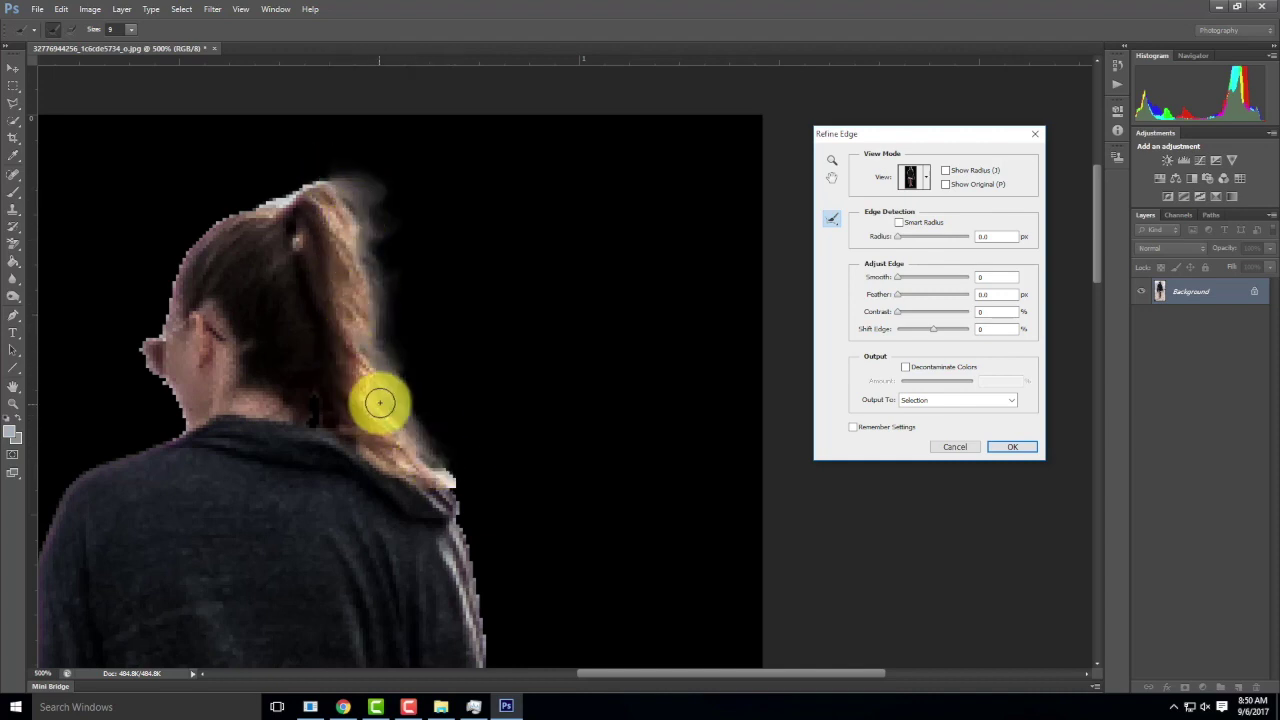
pyautogui.moveTo(286, 191)
pyautogui.mouseDown()
pyautogui.moveTo(331, 171)
pyautogui.moveTo(328, 181)
pyautogui.moveTo(314, 171)
pyautogui.mouseUp()
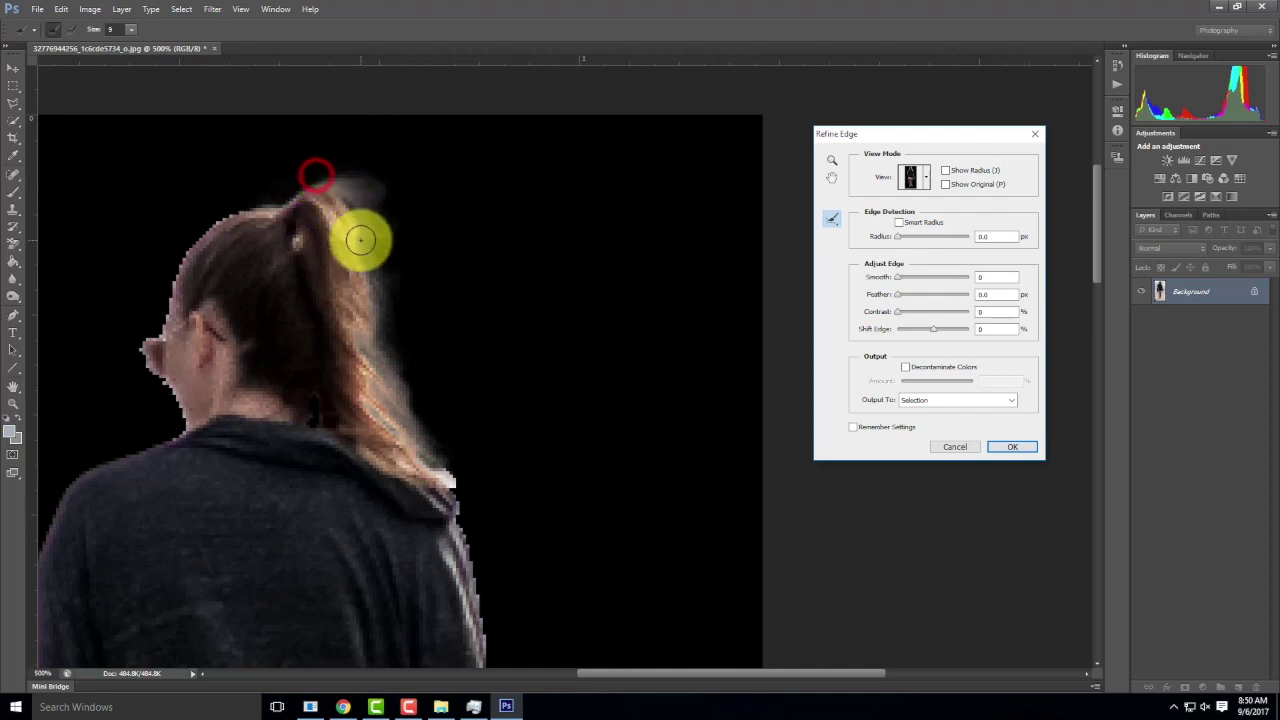
pyautogui.moveTo(267, 213)
pyautogui.mouseDown()
pyautogui.moveTo(219, 215)
pyautogui.moveTo(162, 342)
pyautogui.moveTo(146, 343)
pyautogui.moveTo(148, 375)
pyautogui.moveTo(172, 400)
pyautogui.moveTo(166, 437)
pyautogui.moveTo(217, 434)
pyautogui.mouseUp()
pyautogui.click(447, 473)
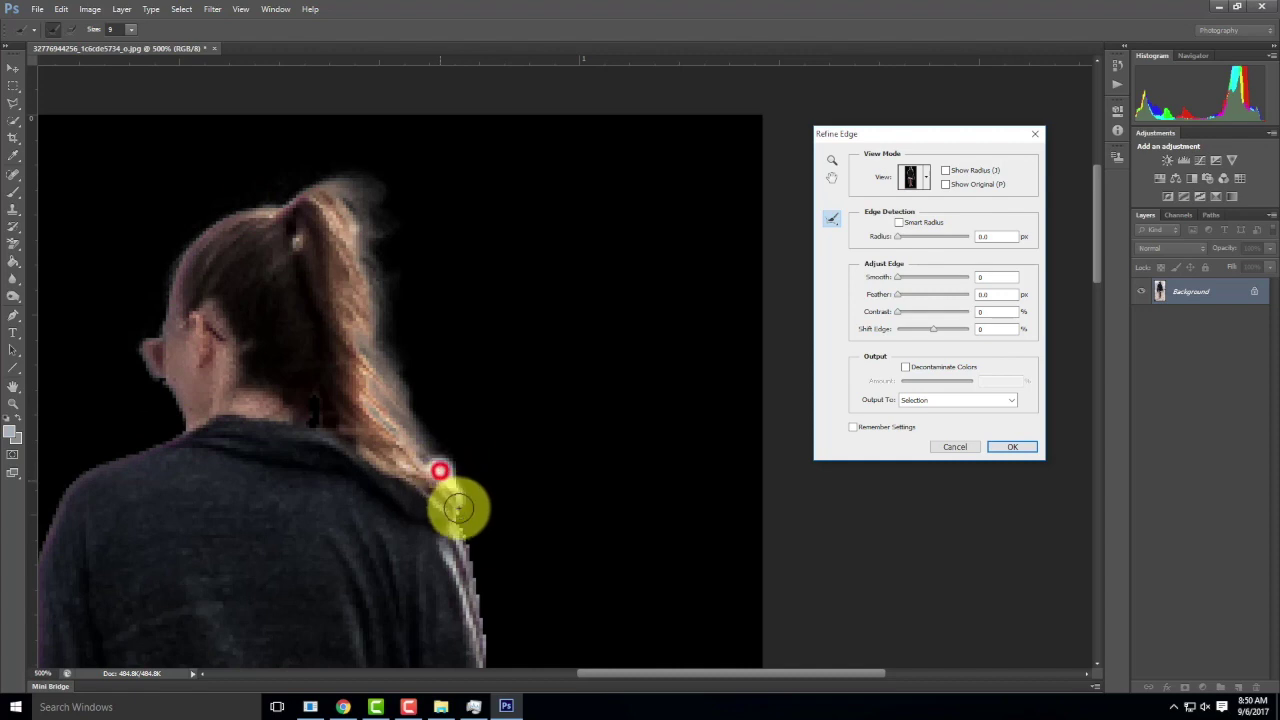
# - Refine the jacket's right edge and the sleeve's right edge down to the cuff
pyautogui.scroll(-2, 521, 400)
pyautogui.scroll(-1, 515, 398)
pyautogui.moveTo(460, 378)
pyautogui.mouseDown()
pyautogui.moveTo(498, 571)
pyautogui.moveTo(514, 543)
pyautogui.mouseUp()
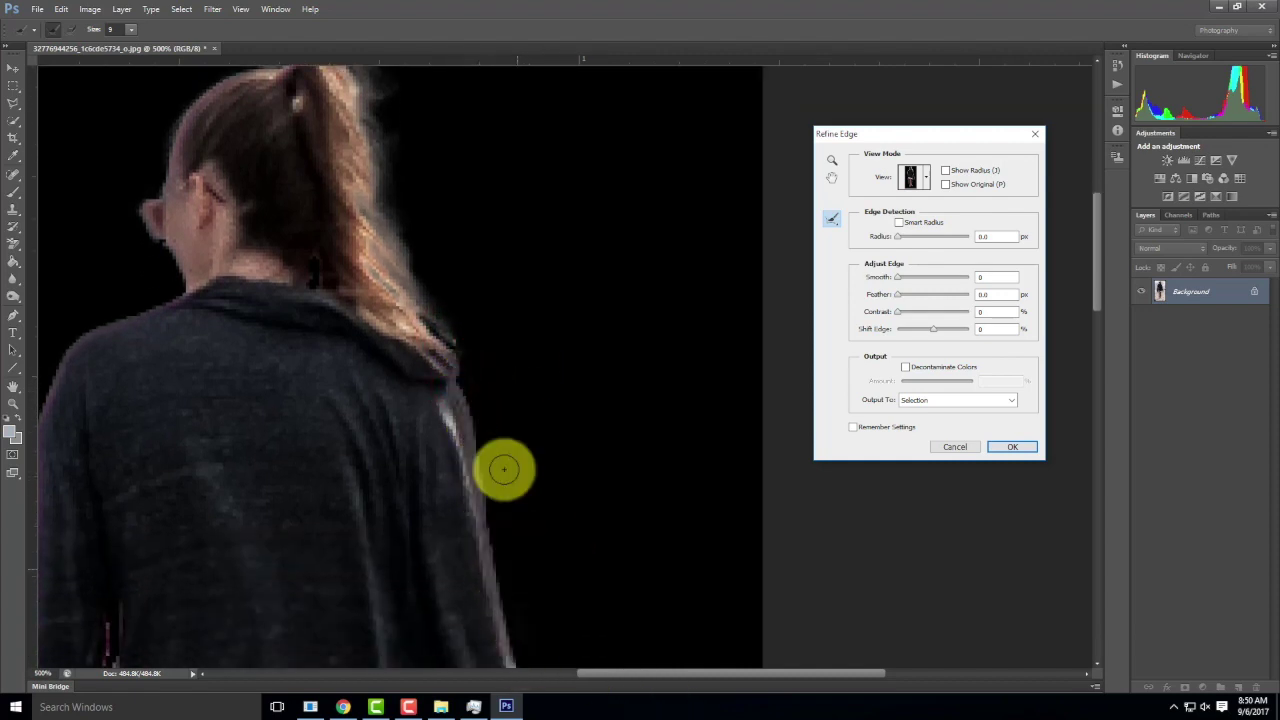
pyautogui.scroll(-7, 509, 286)
pyautogui.moveTo(528, 360)
pyautogui.mouseDown()
pyautogui.moveTo(528, 463)
pyautogui.moveTo(579, 631)
pyautogui.moveTo(554, 457)
pyautogui.mouseUp()
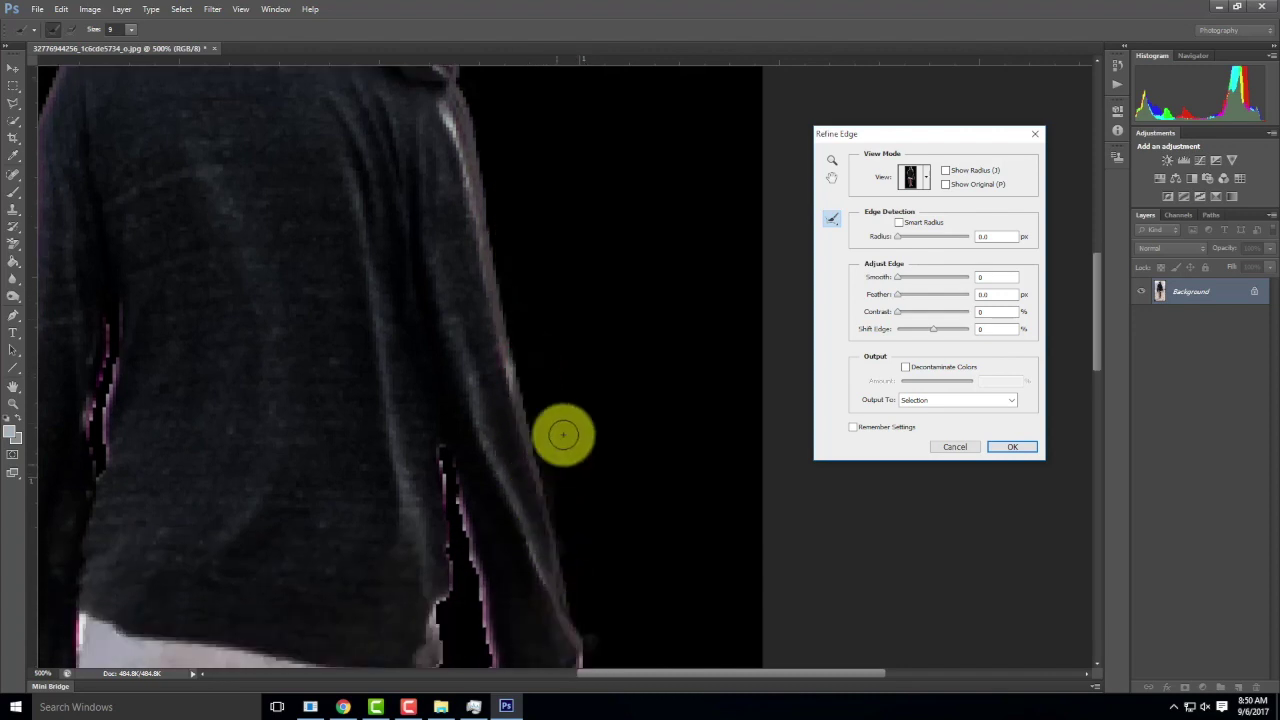
pyautogui.scroll(-5, 560, 351)
pyautogui.moveTo(591, 391)
pyautogui.mouseDown()
pyautogui.moveTo(567, 536)
pyautogui.moveTo(543, 558)
pyautogui.moveTo(488, 437)
pyautogui.moveTo(446, 202)
pyautogui.moveTo(456, 358)
pyautogui.moveTo(439, 367)
pyautogui.moveTo(420, 497)
pyautogui.mouseUp()
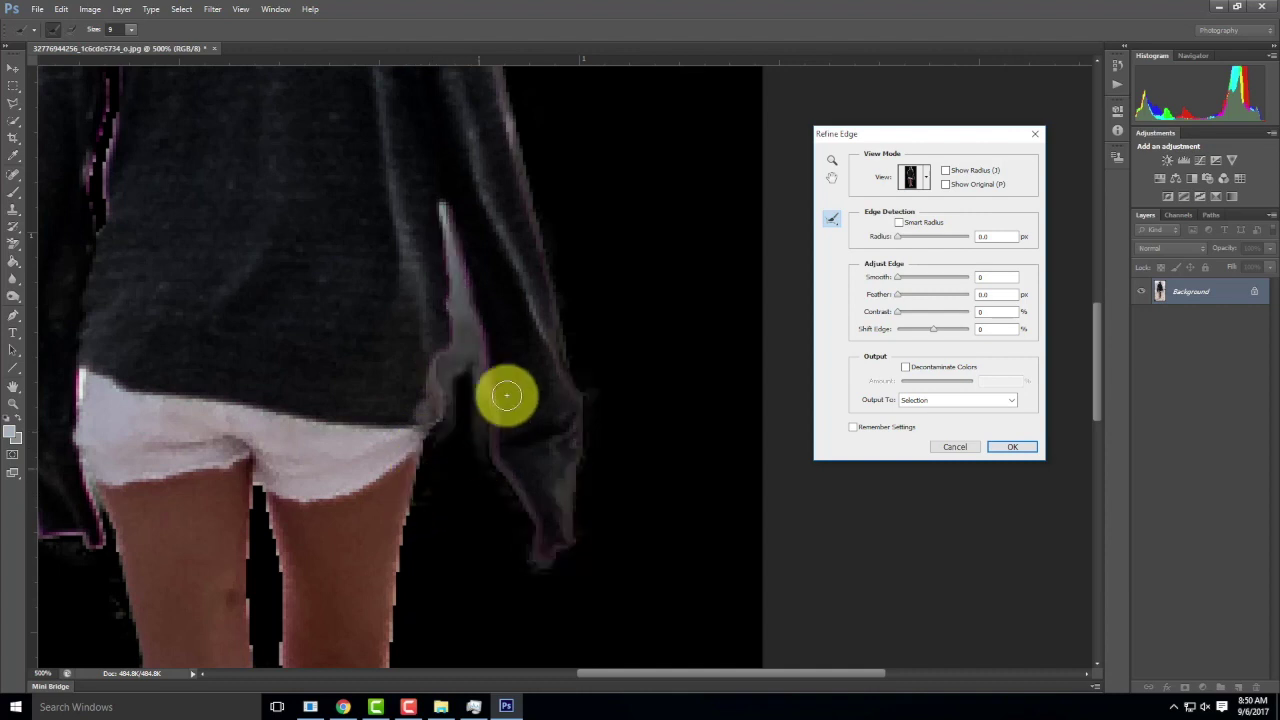
pyautogui.click(928, 178)
# - Cycle the Refine Edge View through Overlay, Marching Ants and On White, settling on Black & White
pyautogui.click(893, 237)
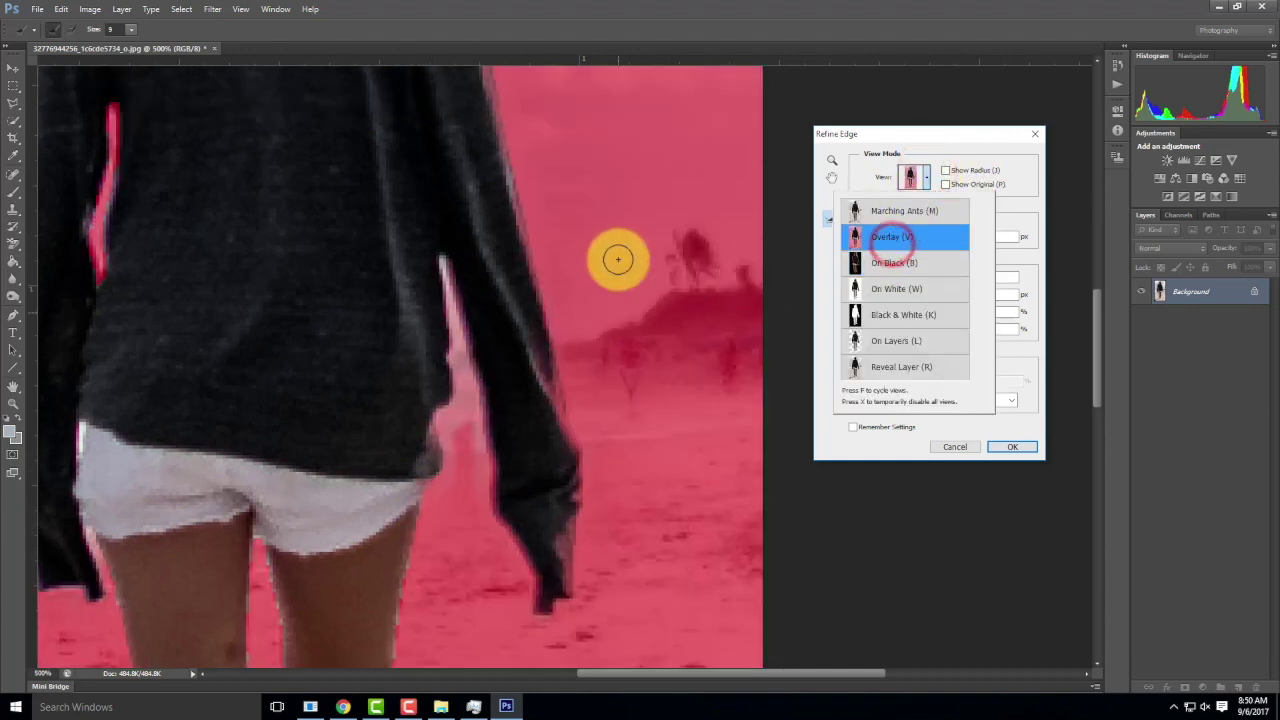
pyautogui.scroll(5, 618, 259)
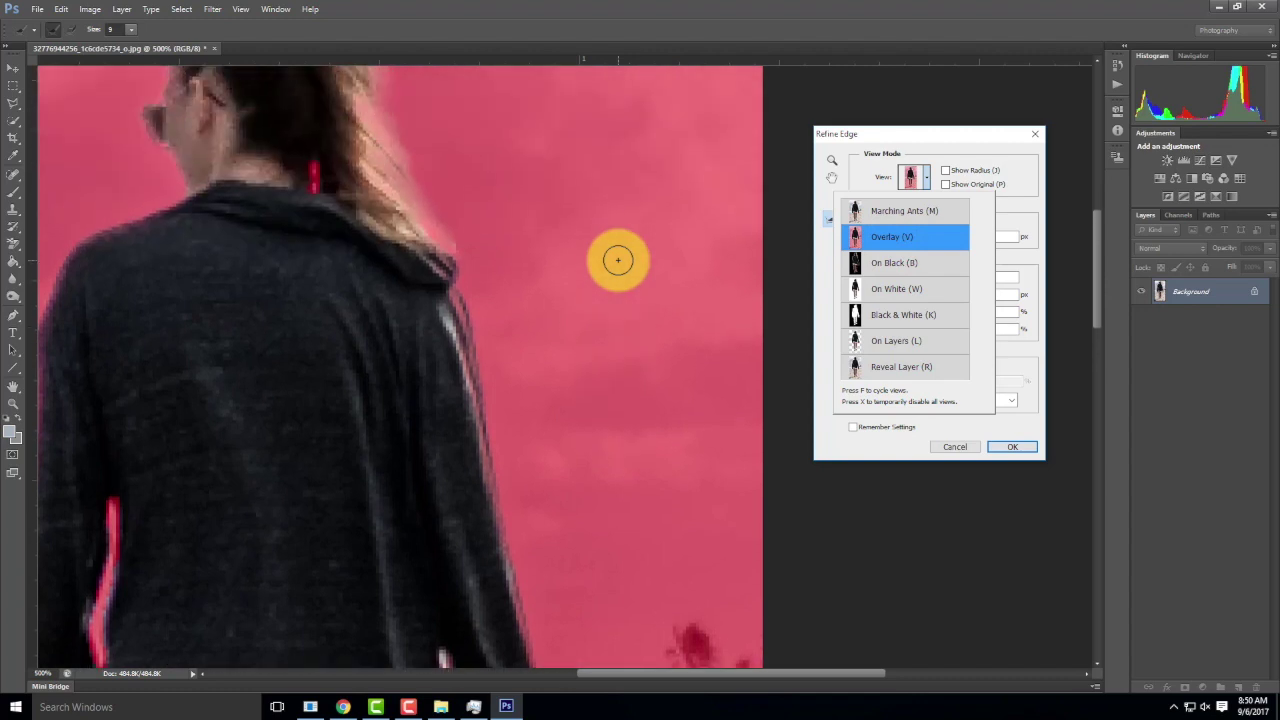
pyautogui.scroll(4, 618, 259)
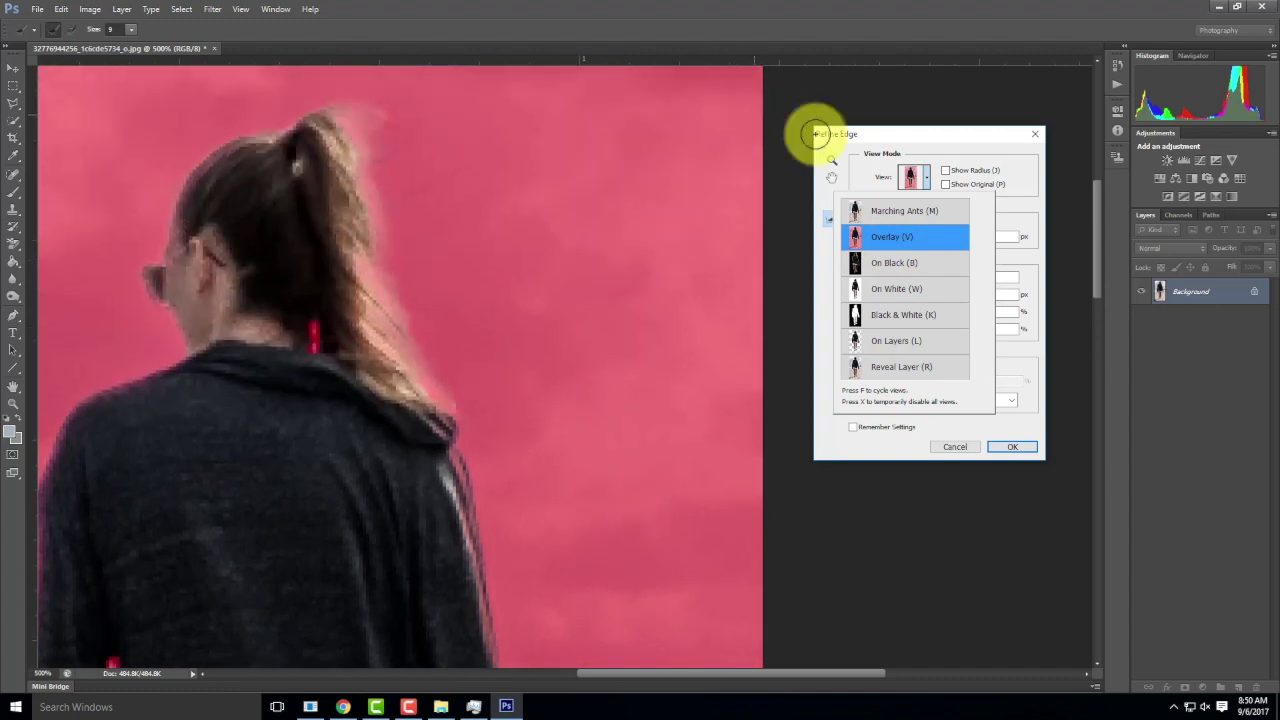
pyautogui.click(881, 212)
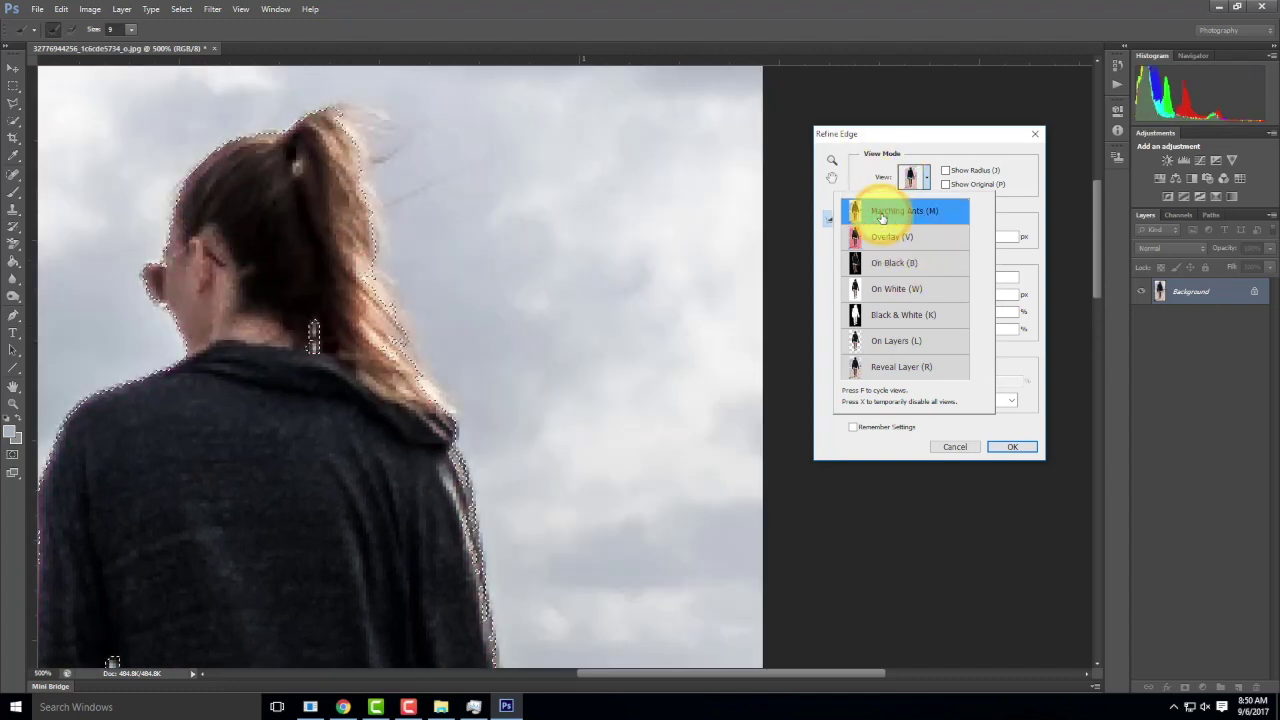
pyautogui.click(886, 292)
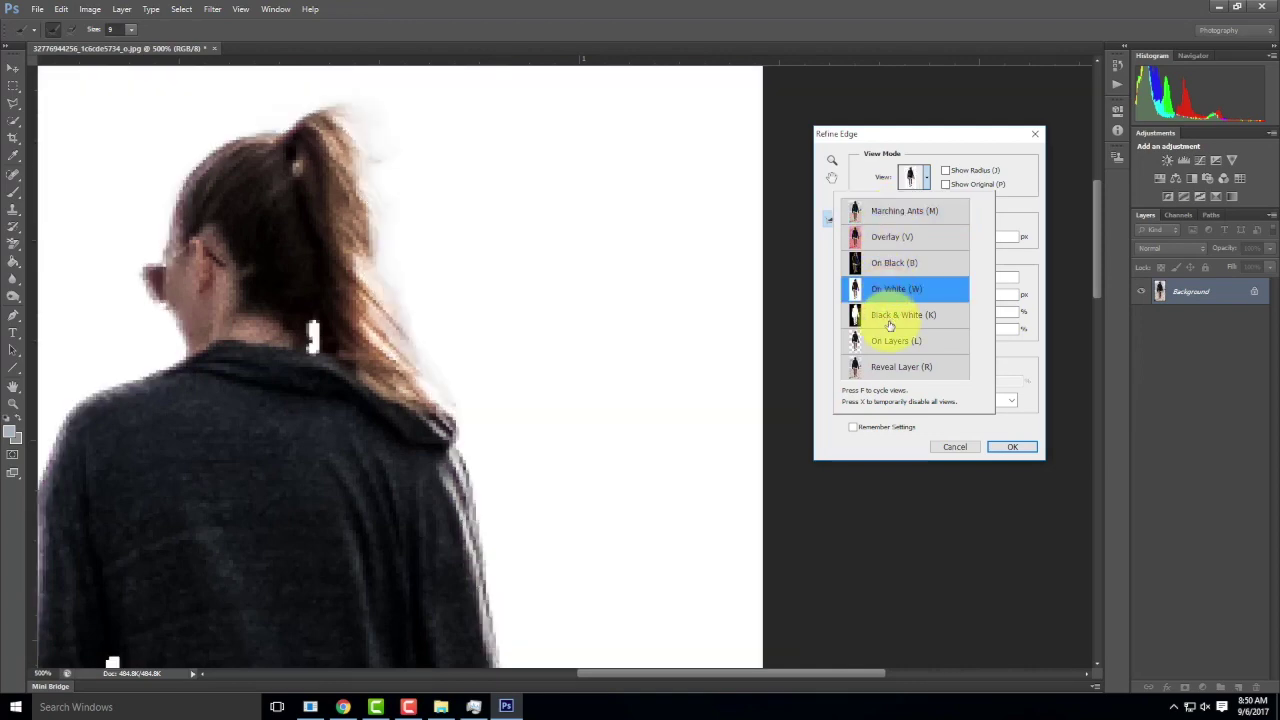
pyautogui.click(889, 318)
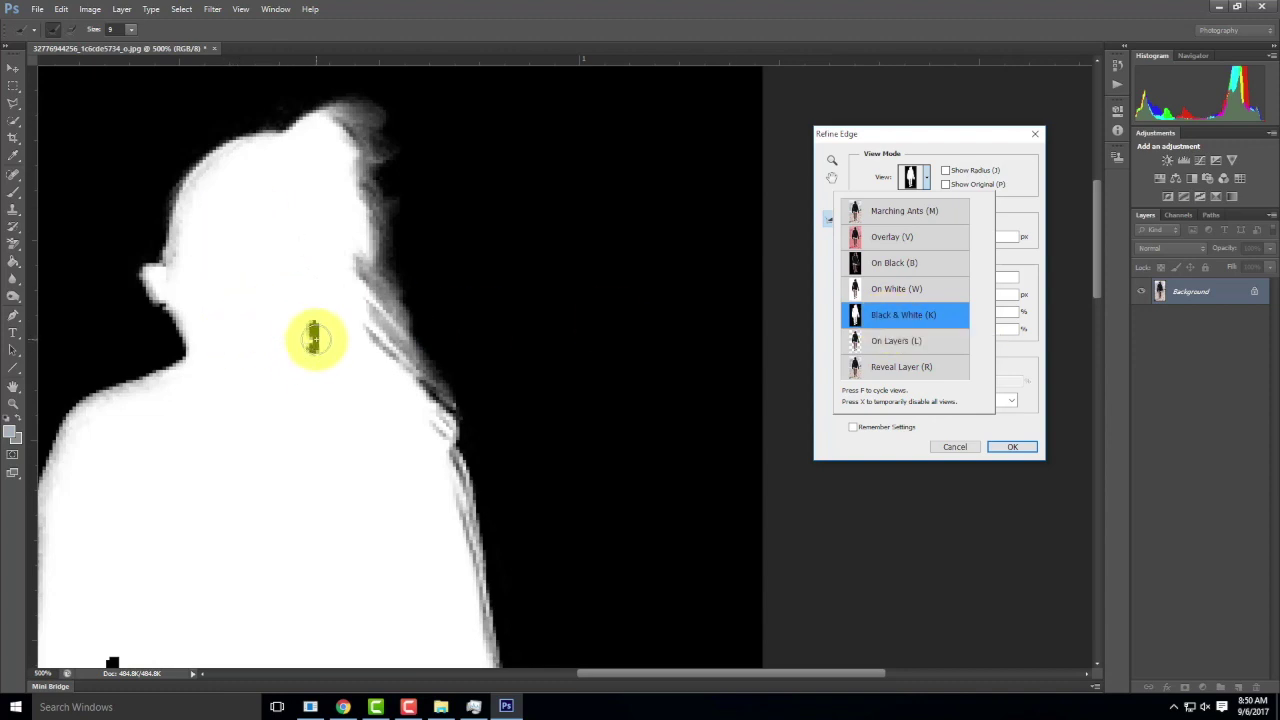
pyautogui.click(313, 337)
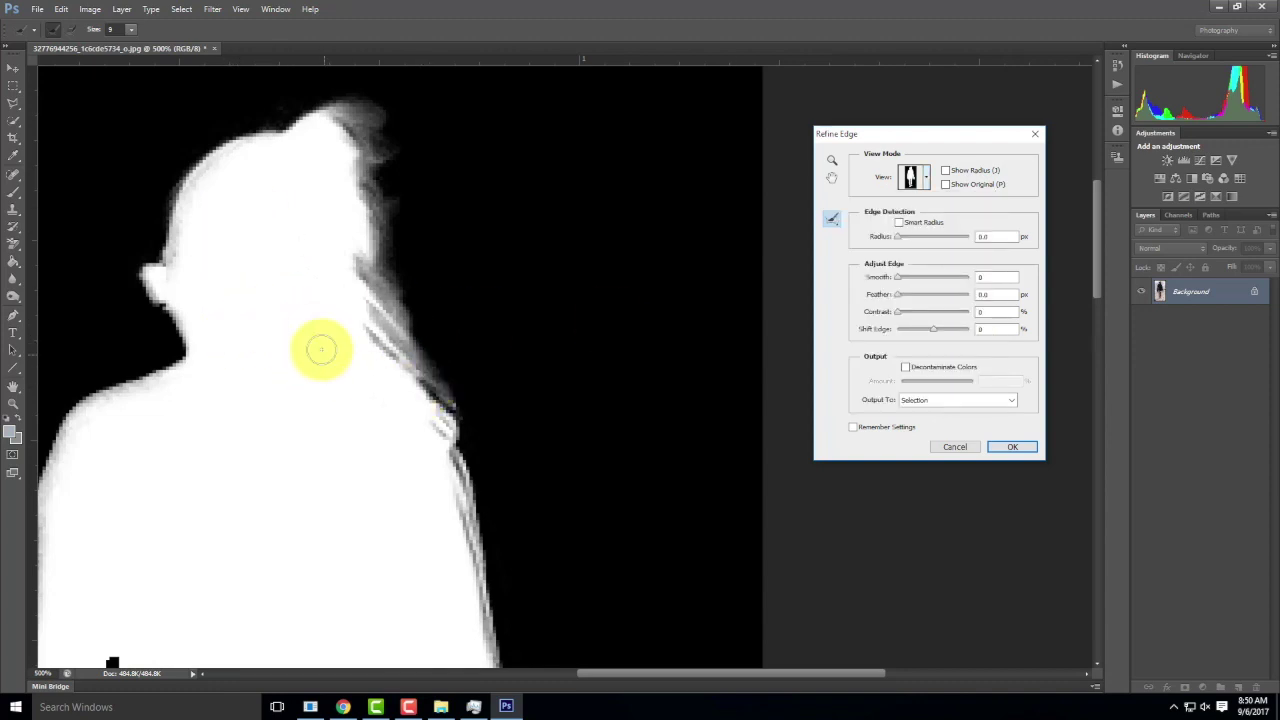
# - Refine the jacket's soft edge, then erase refinements from the grey streaks and dark spike along it
pyautogui.scroll(-8, 537, 330)
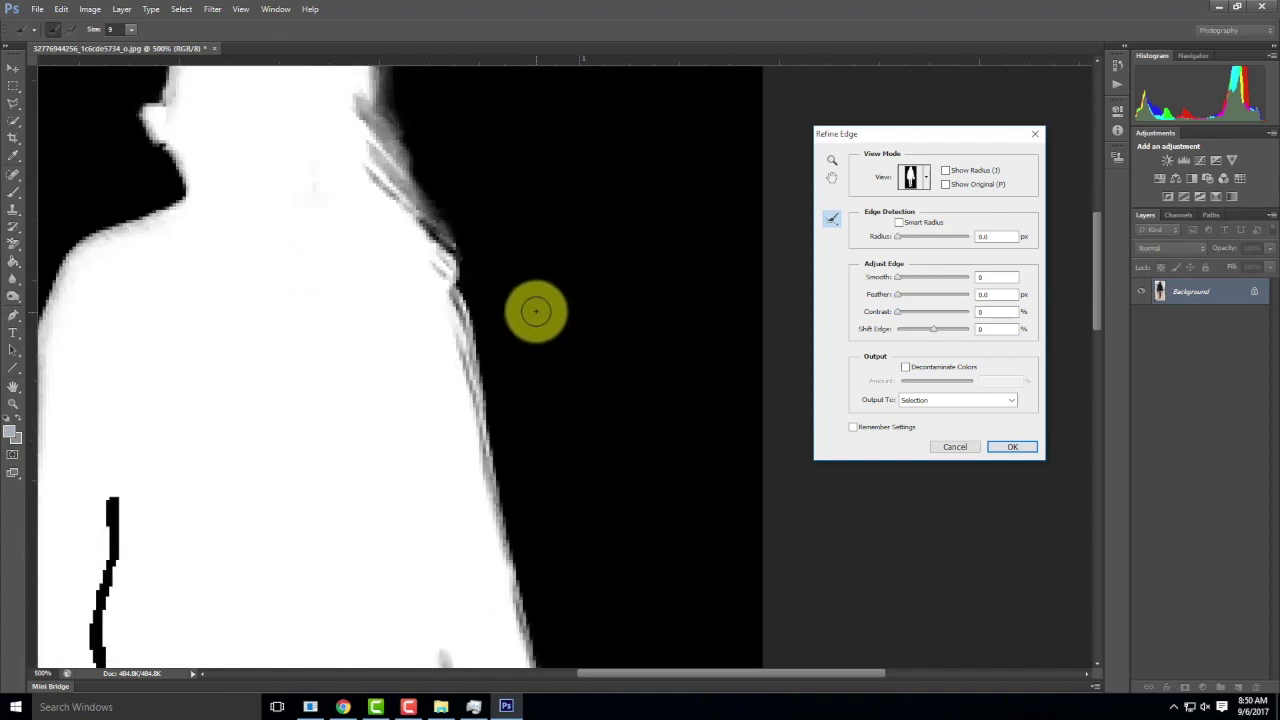
pyautogui.scroll(-7, 537, 297)
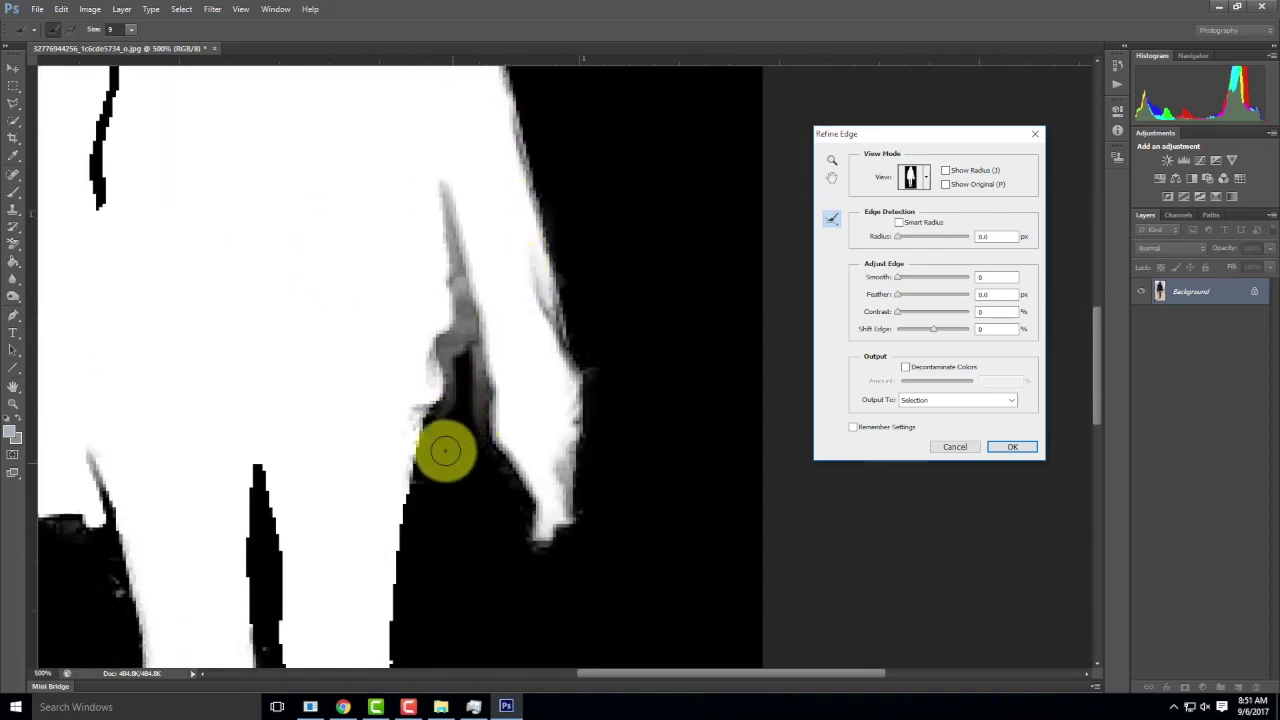
pyautogui.moveTo(453, 483)
pyautogui.mouseDown()
pyautogui.moveTo(457, 263)
pyautogui.moveTo(458, 413)
pyautogui.moveTo(566, 294)
pyautogui.mouseUp()
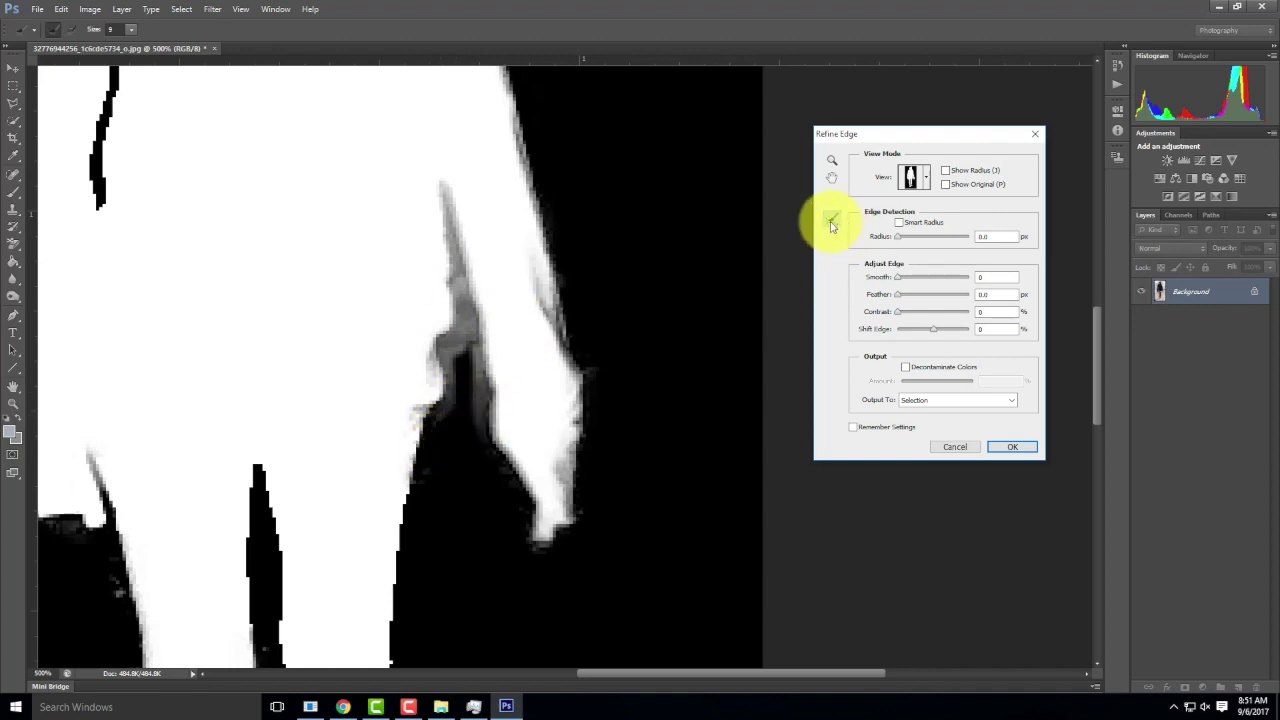
pyautogui.moveTo(838, 228); pyautogui.dragTo(905, 238)
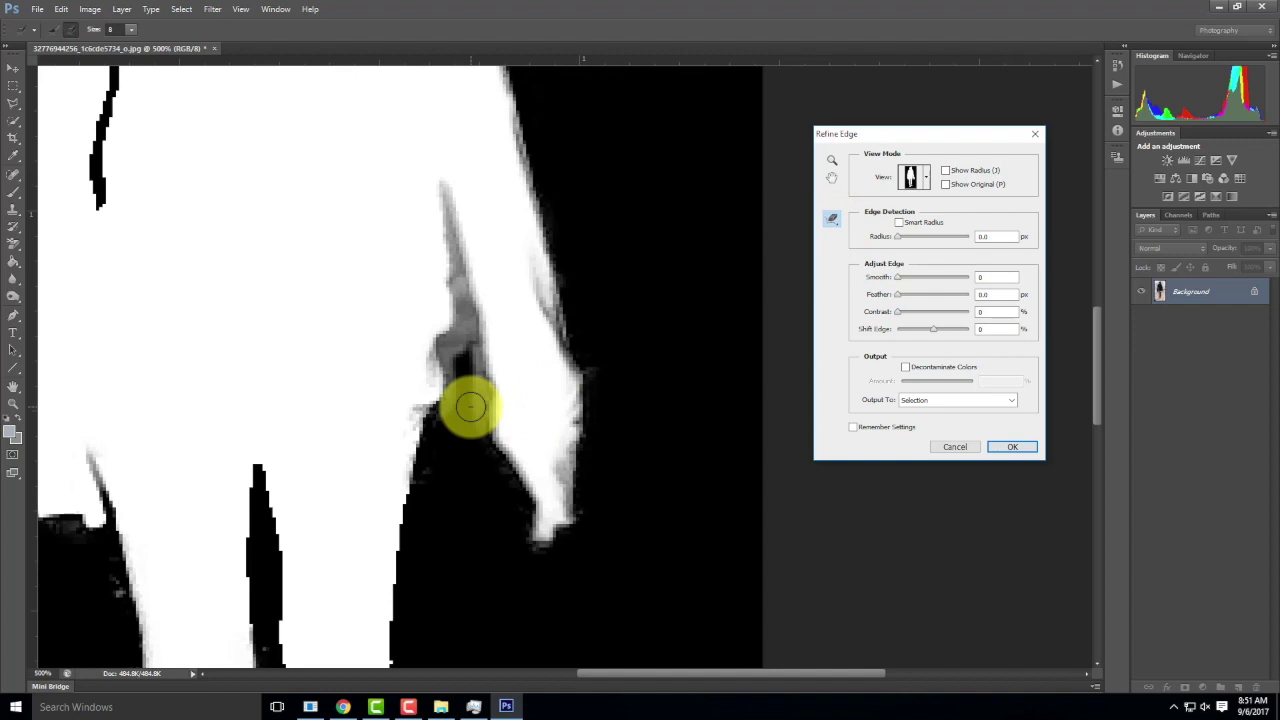
pyautogui.moveTo(443, 428)
pyautogui.mouseDown()
pyautogui.moveTo(460, 368)
pyautogui.moveTo(450, 345)
pyautogui.mouseUp()
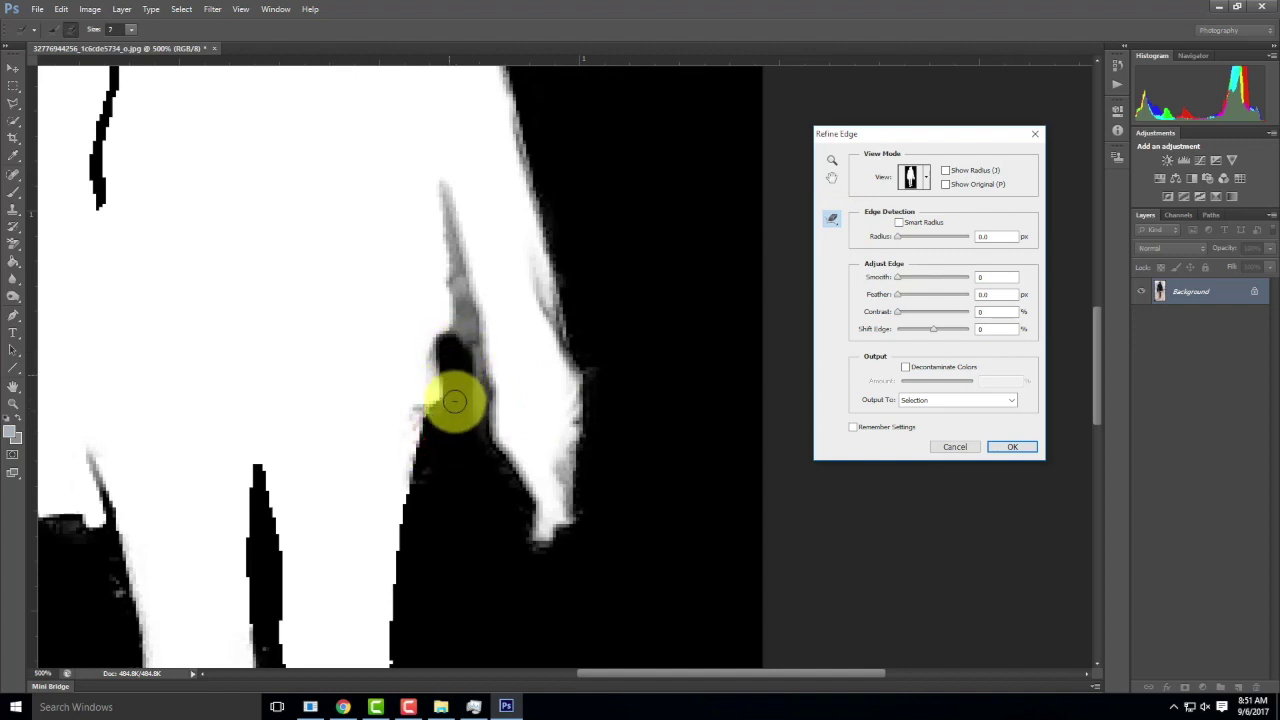
pyautogui.moveTo(469, 417)
pyautogui.mouseDown()
pyautogui.moveTo(463, 314)
pyautogui.moveTo(477, 317)
pyautogui.mouseUp()
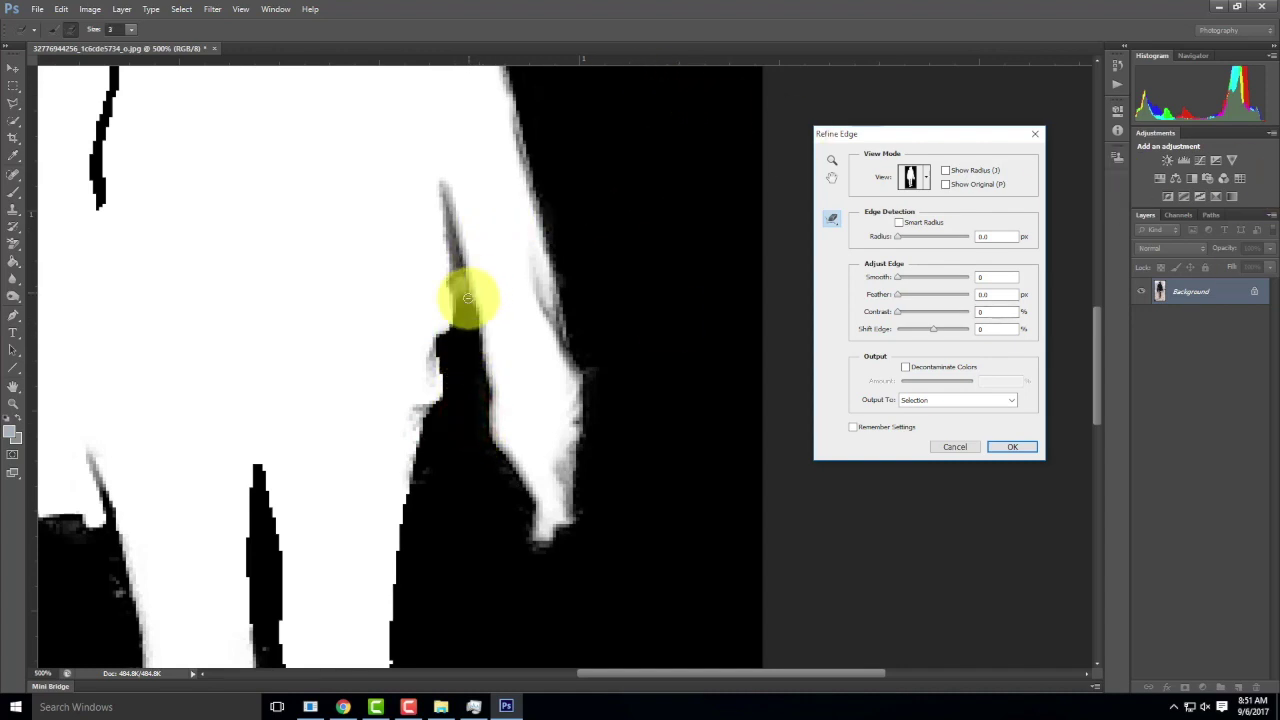
pyautogui.moveTo(460, 300)
pyautogui.mouseDown()
pyautogui.moveTo(449, 216)
pyautogui.moveTo(473, 313)
pyautogui.moveTo(455, 273)
pyautogui.mouseUp()
# - Touch up the remaining small spots along the jacket's mask edge
pyautogui.click(469, 358)
pyautogui.click(428, 466)
pyautogui.click(489, 468)
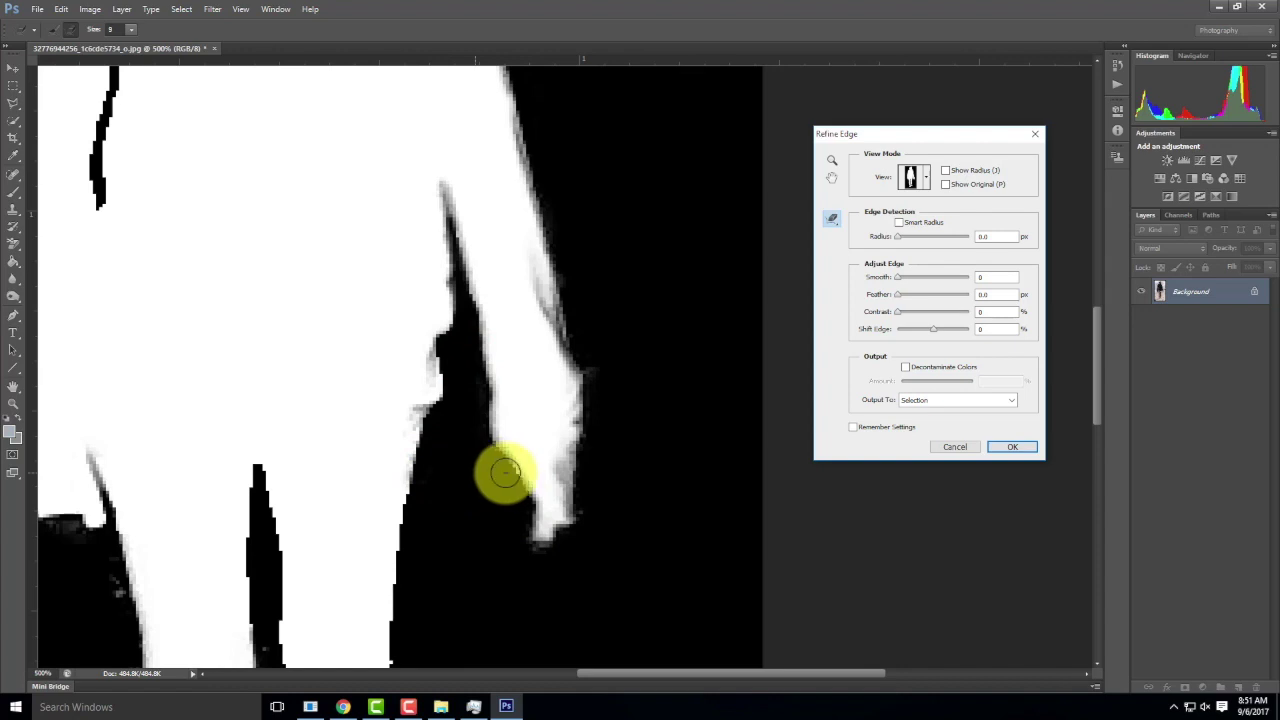
pyautogui.click(512, 509)
pyautogui.click(591, 515)
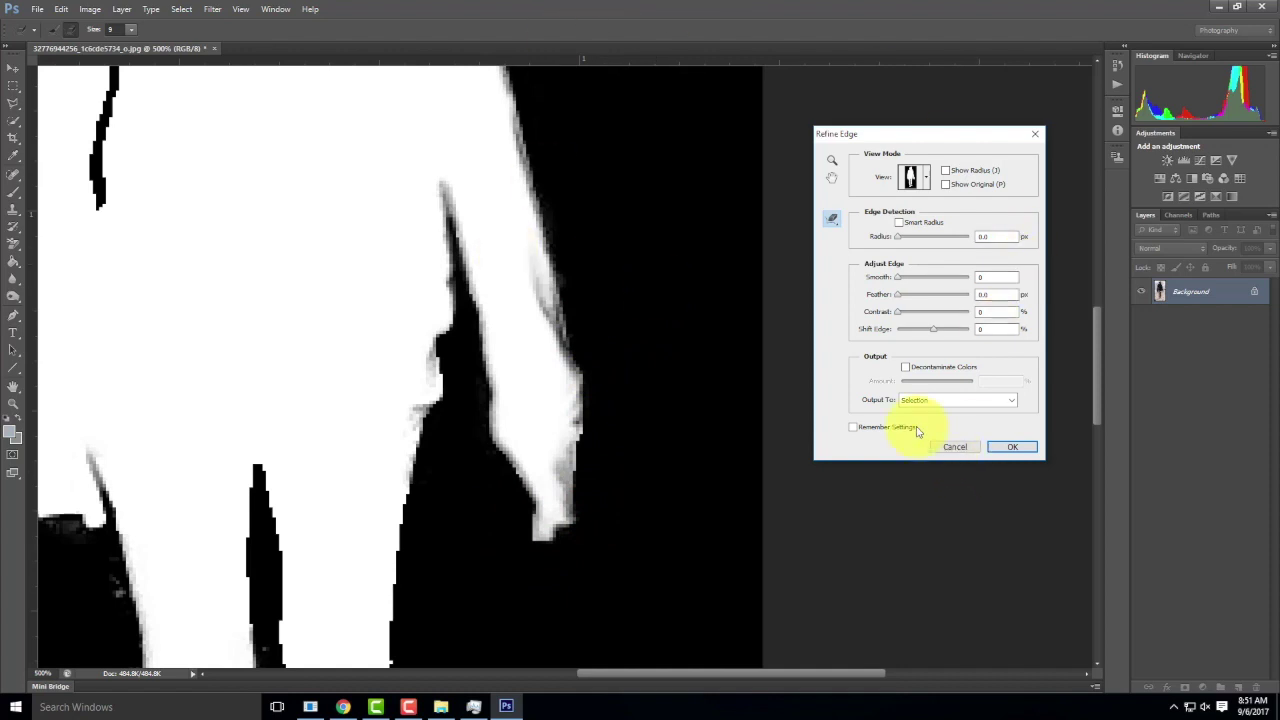
# - Apply a Smooth edge refinement, then undo it and reopen Refine Edge for the woman's selection
pyautogui.scroll(10, 504, 280)
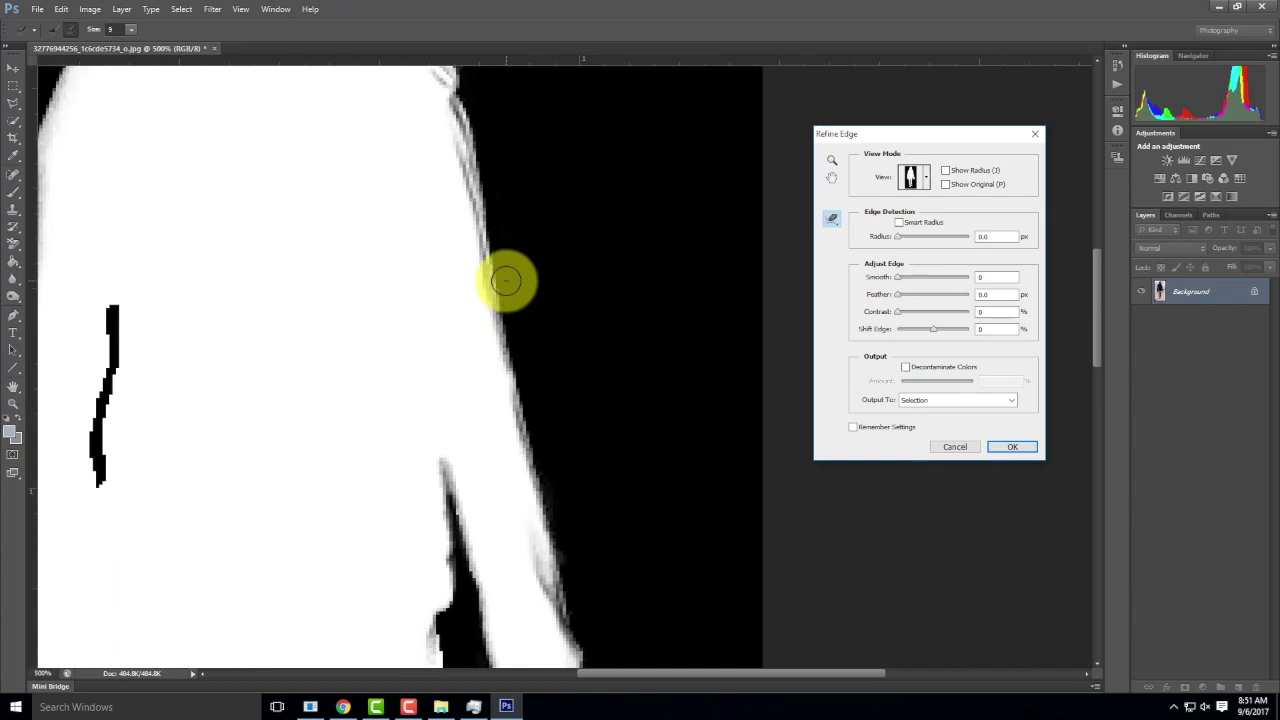
pyautogui.scroll(7, 507, 279)
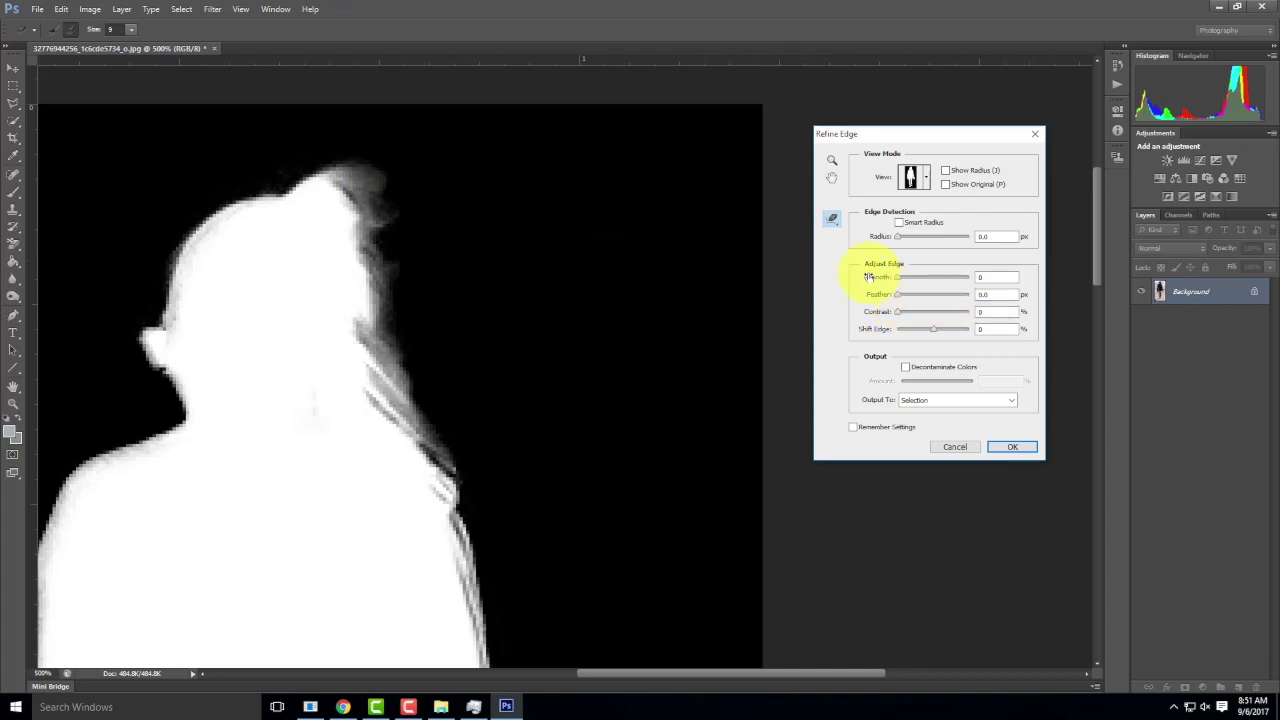
pyautogui.moveTo(940, 288); pyautogui.dragTo(947, 288)
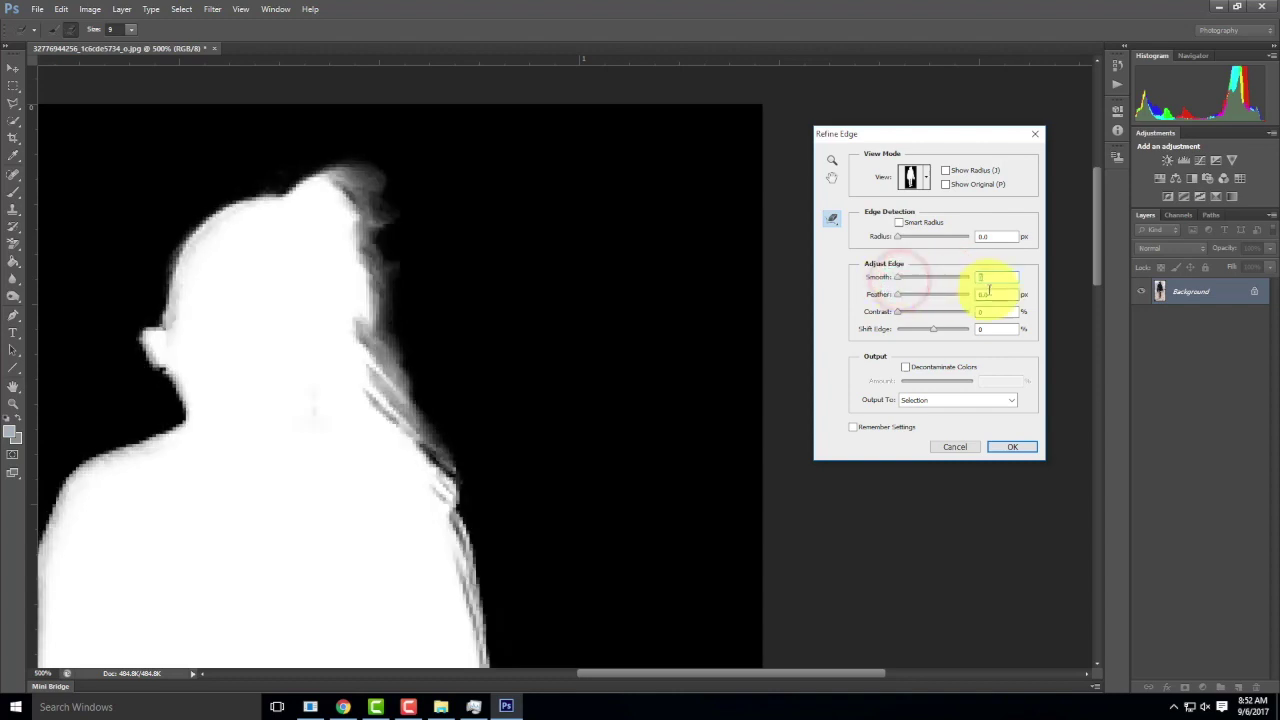
pyautogui.moveTo(905, 280); pyautogui.dragTo(903, 280)
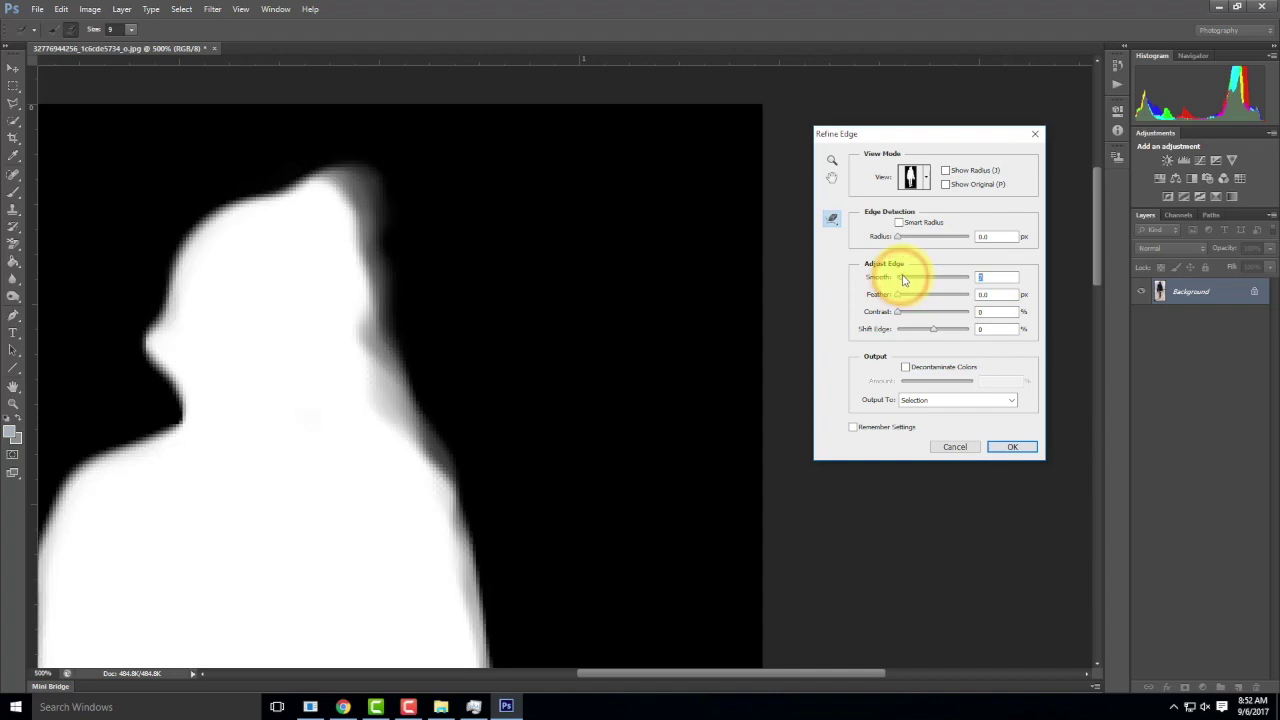
pyautogui.press('Return')
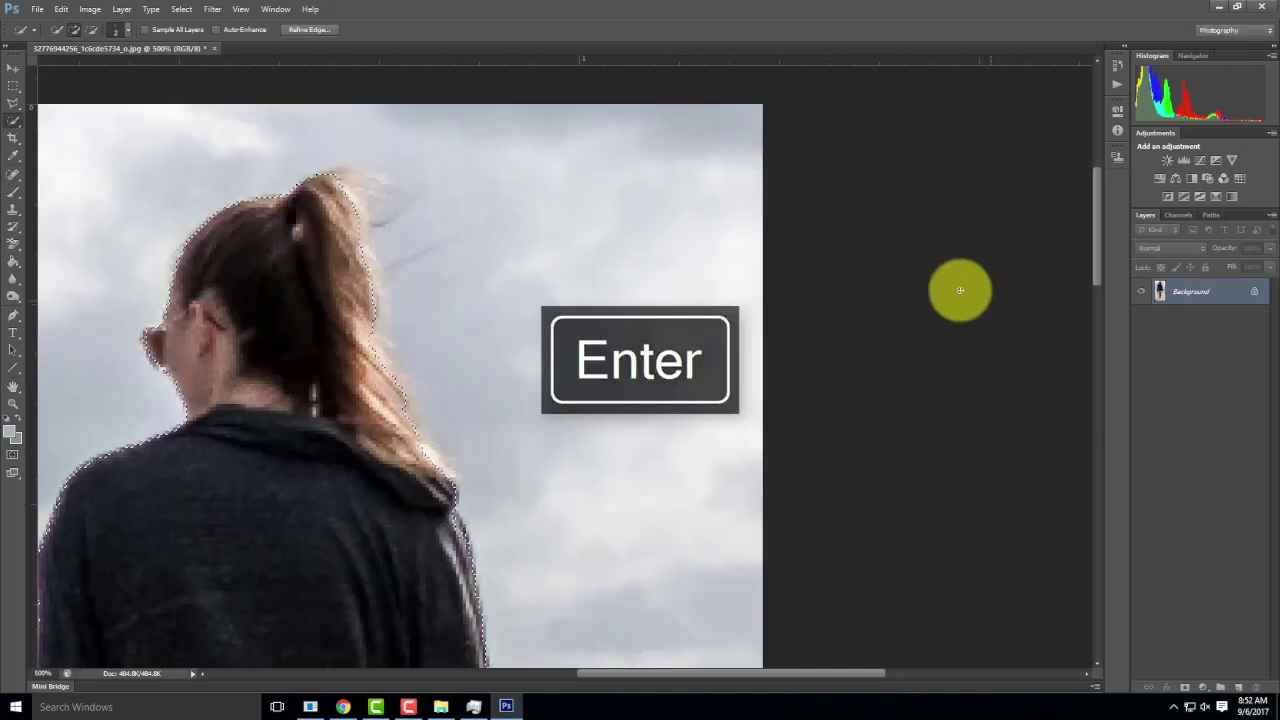
pyautogui.hotkey('ctrl', 'alt', 'z')
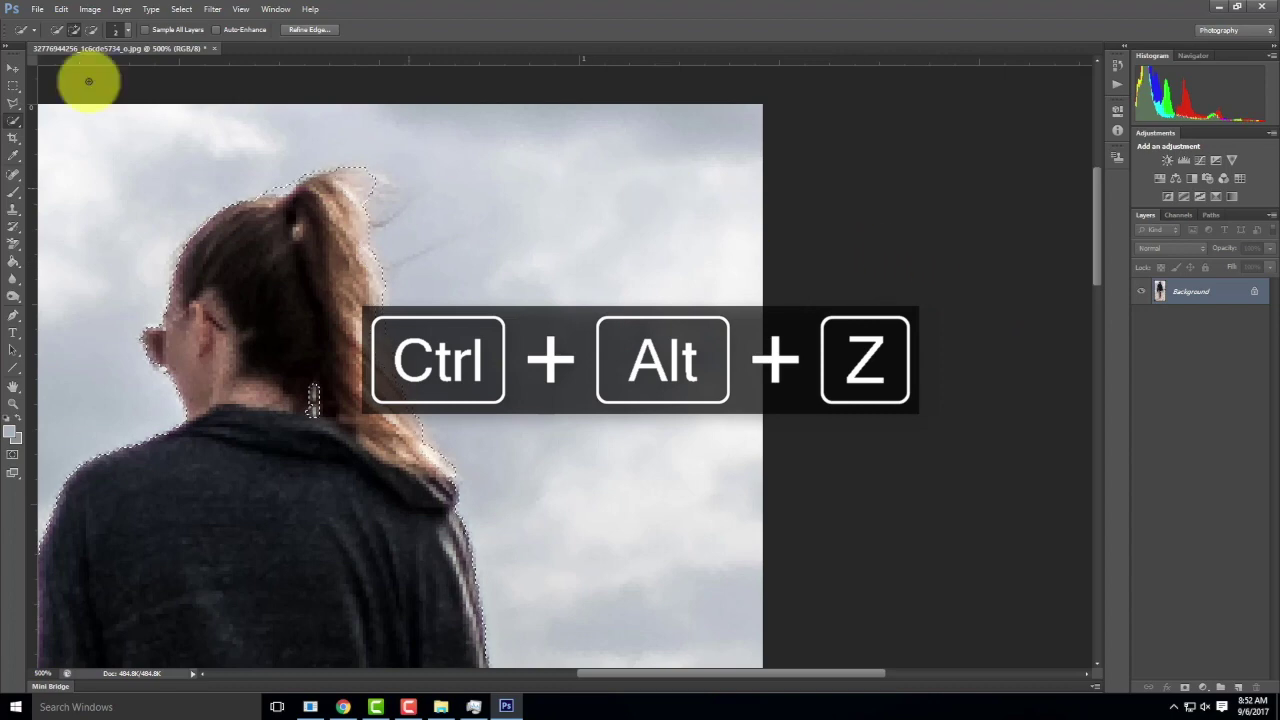
pyautogui.click(305, 30)
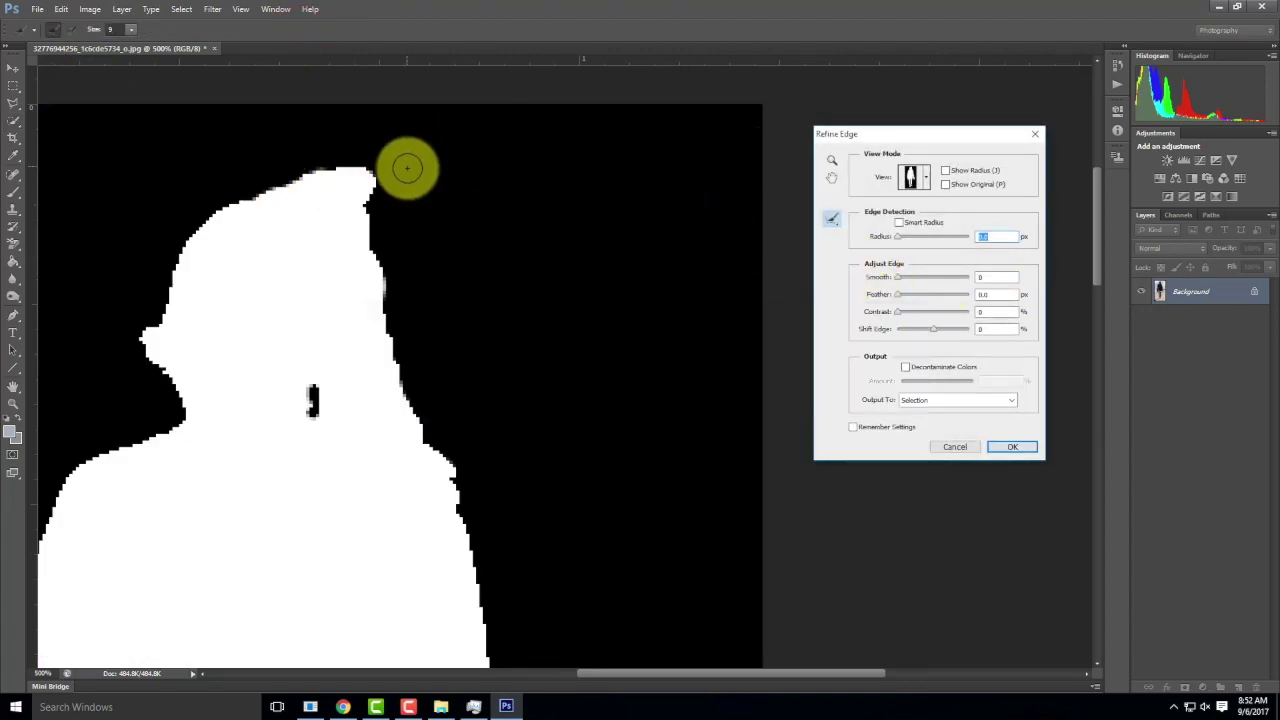
# - Paint Refine Radius over the hair at the top of the head and the figure's right edge
pyautogui.moveTo(351, 162)
pyautogui.mouseDown()
pyautogui.moveTo(399, 241)
pyautogui.moveTo(406, 366)
pyautogui.moveTo(471, 400)
pyautogui.mouseUp()
pyautogui.click(347, 203)
pyautogui.moveTo(347, 203)
pyautogui.mouseDown()
pyautogui.moveTo(327, 246)
pyautogui.moveTo(277, 179)
pyautogui.moveTo(305, 201)
pyautogui.moveTo(363, 343)
pyautogui.moveTo(400, 373)
pyautogui.moveTo(365, 286)
pyautogui.moveTo(420, 421)
pyautogui.moveTo(371, 371)
pyautogui.mouseUp()
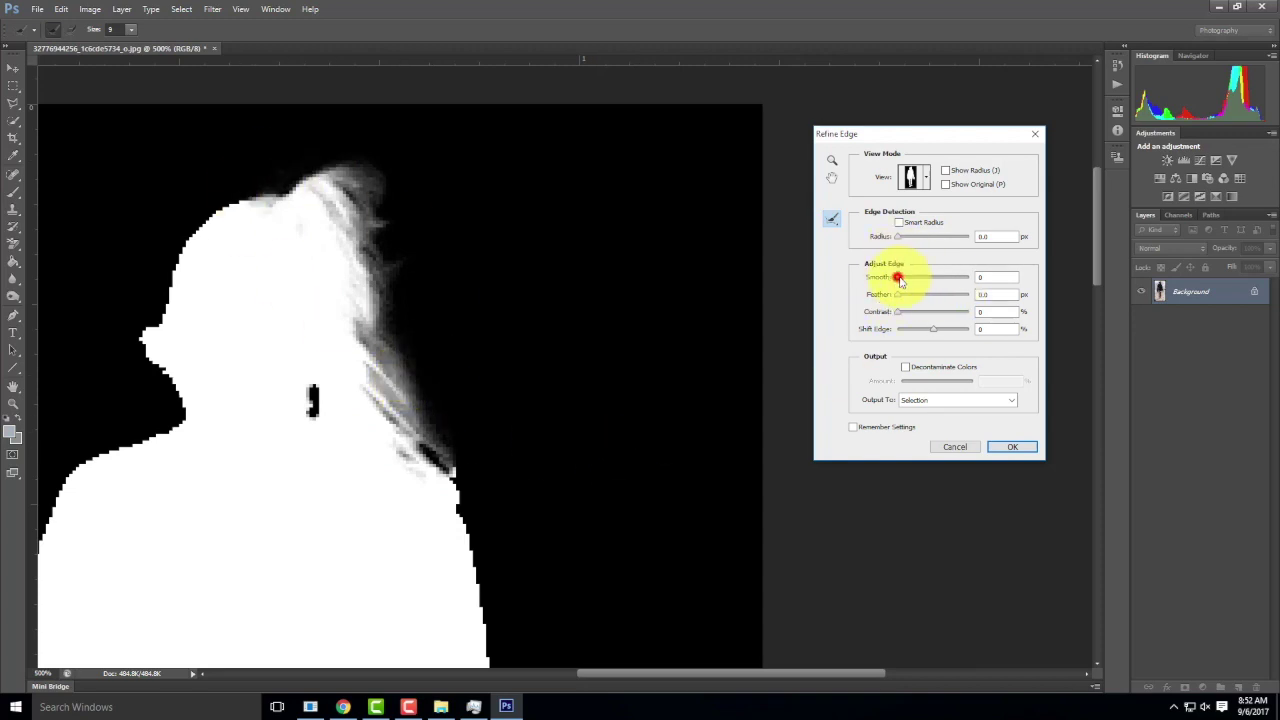
# - Set Smooth to 2, try a slight Feather (left at 0.0 px), and raise Contrast
pyautogui.moveTo(906, 282); pyautogui.dragTo(898, 283)
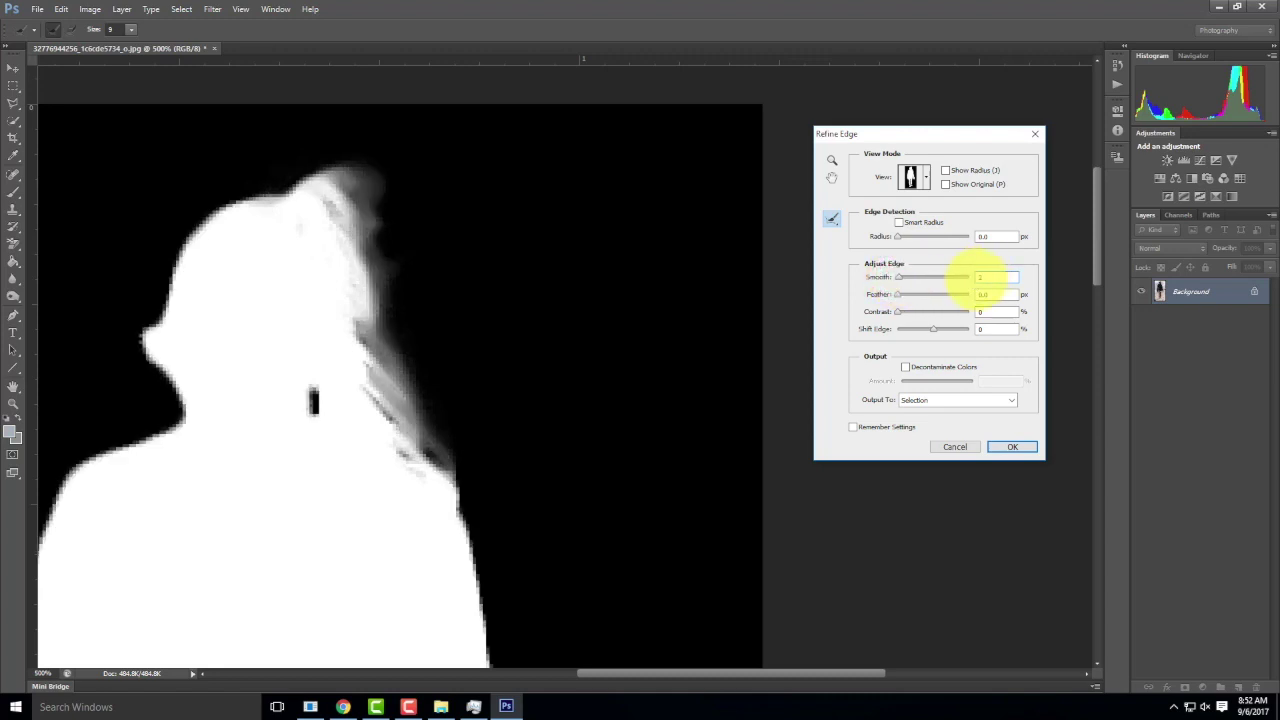
pyautogui.press('Tab')
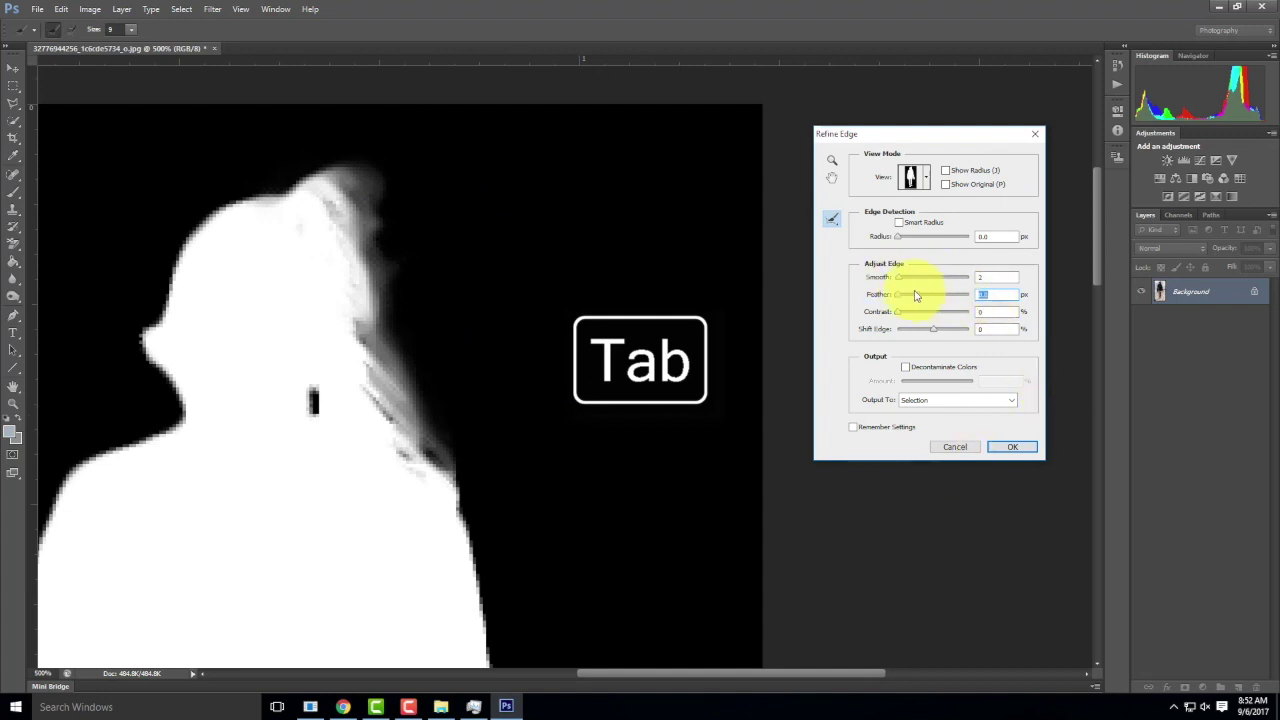
pyautogui.moveTo(925, 300); pyautogui.dragTo(894, 291)
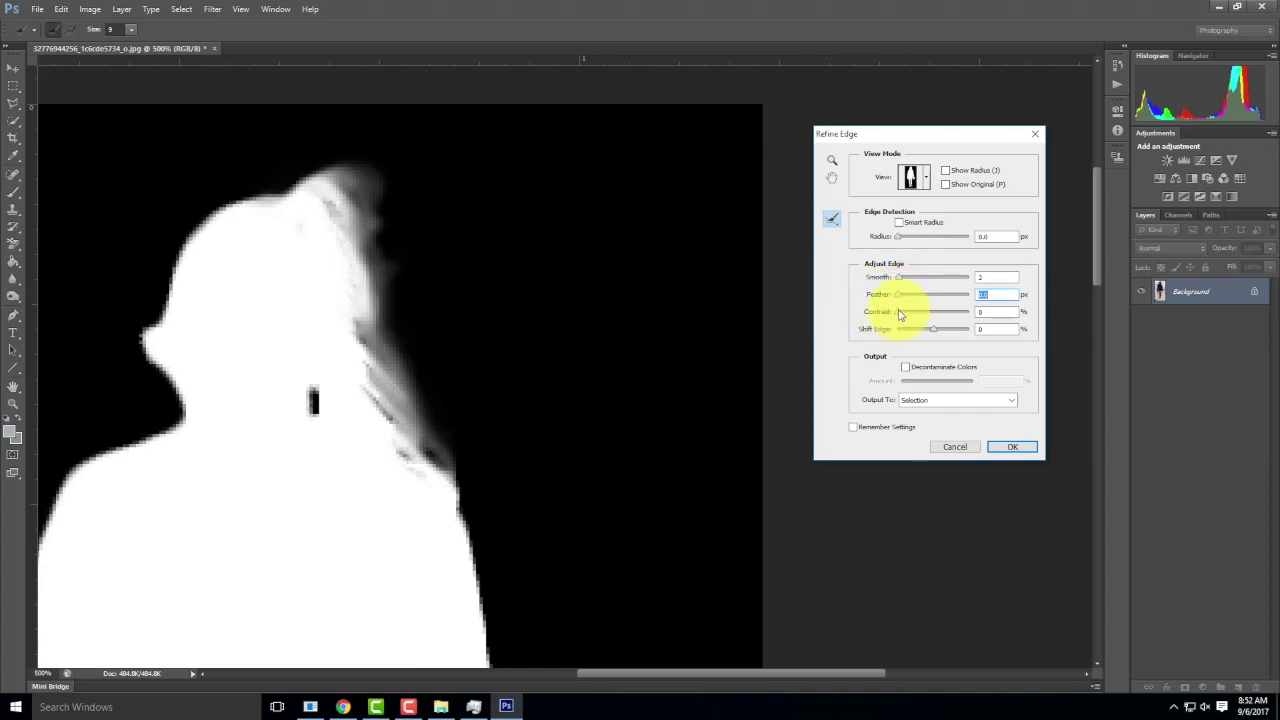
pyautogui.moveTo(903, 313)
pyautogui.mouseDown()
pyautogui.moveTo(929, 315)
pyautogui.moveTo(900, 313)
pyautogui.mouseUp()
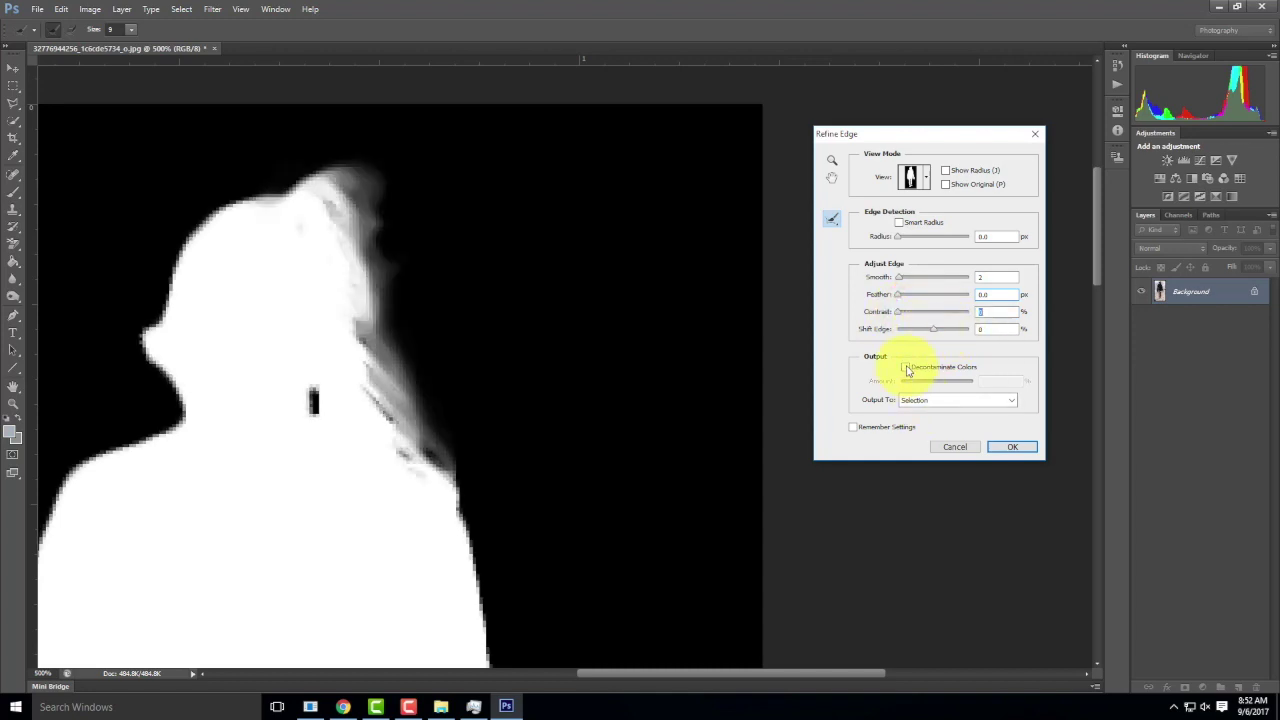
pyautogui.click(925, 177)
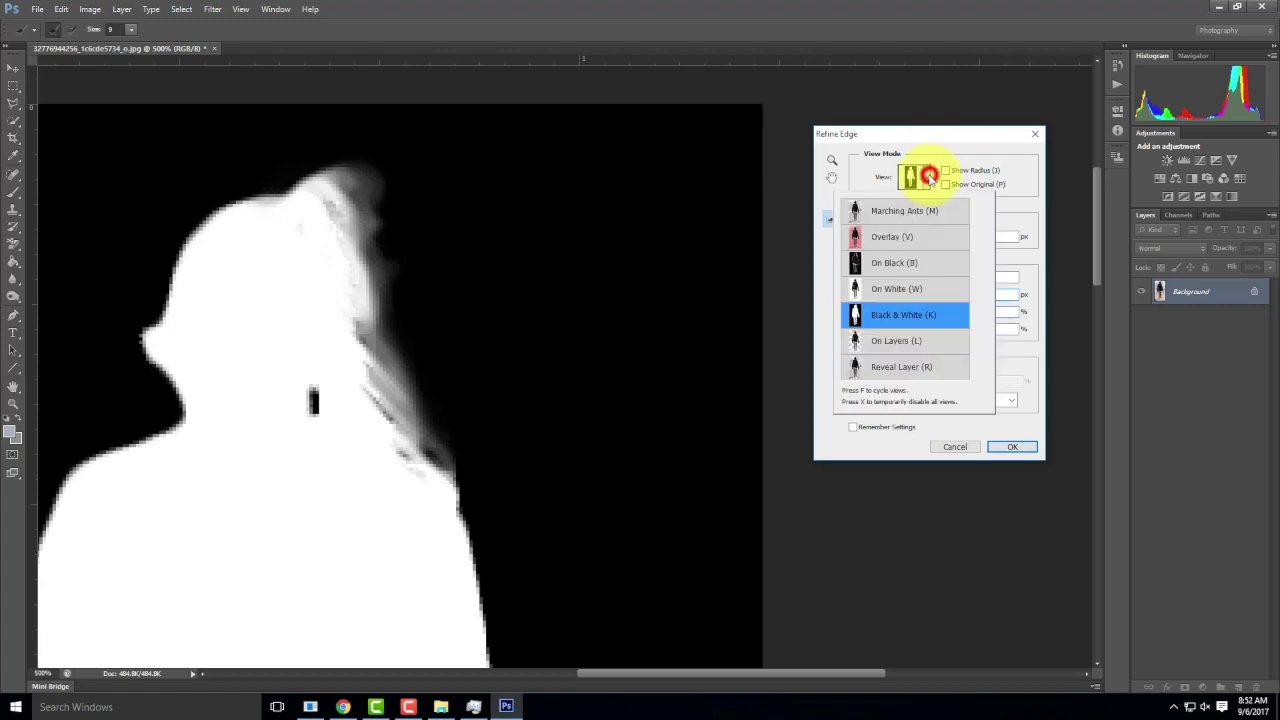
# - Preview on the red overlay, enable Decontaminate Colors, and output to a new layer with layer mask
pyautogui.click(891, 239)
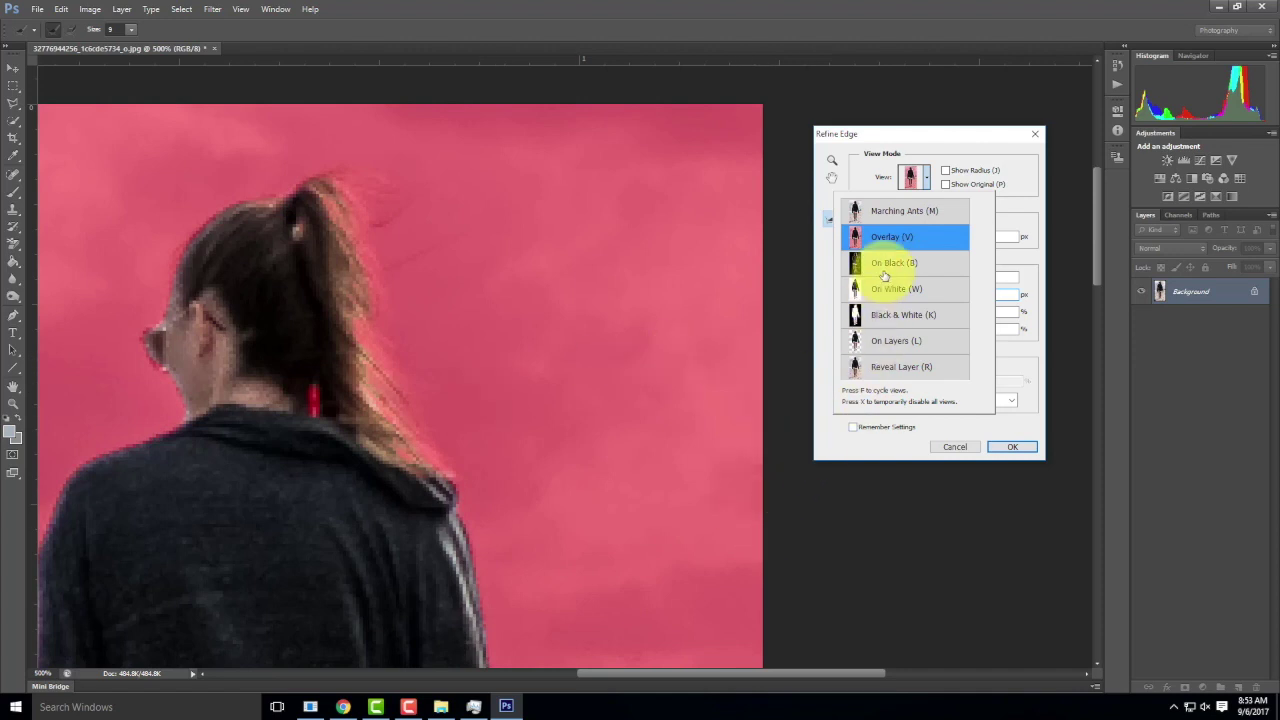
pyautogui.click(969, 148)
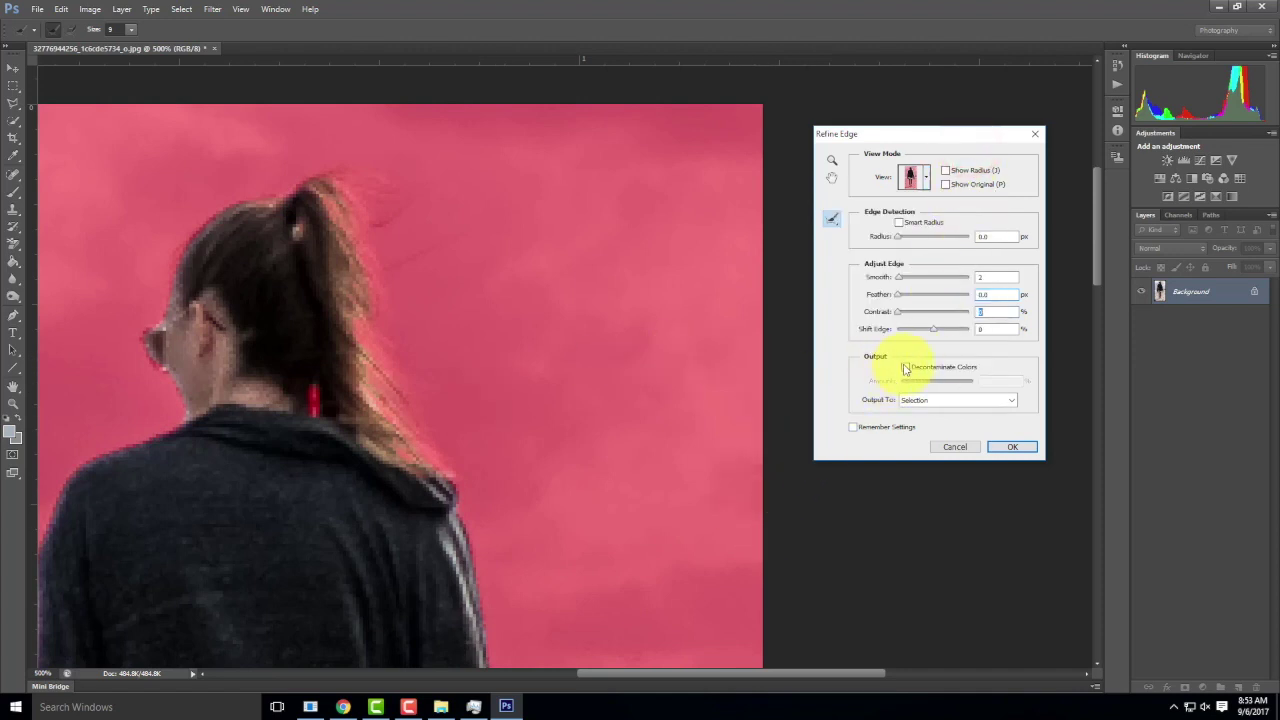
pyautogui.click(904, 368)
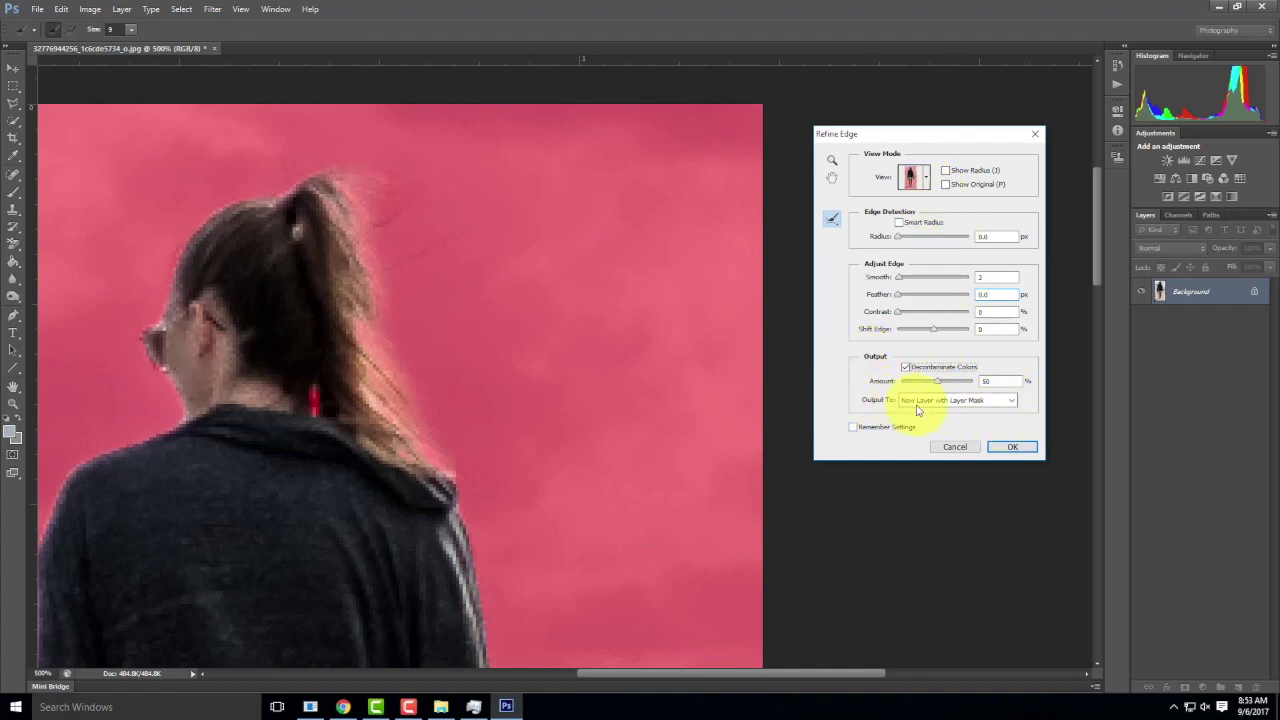
pyautogui.click(953, 402)
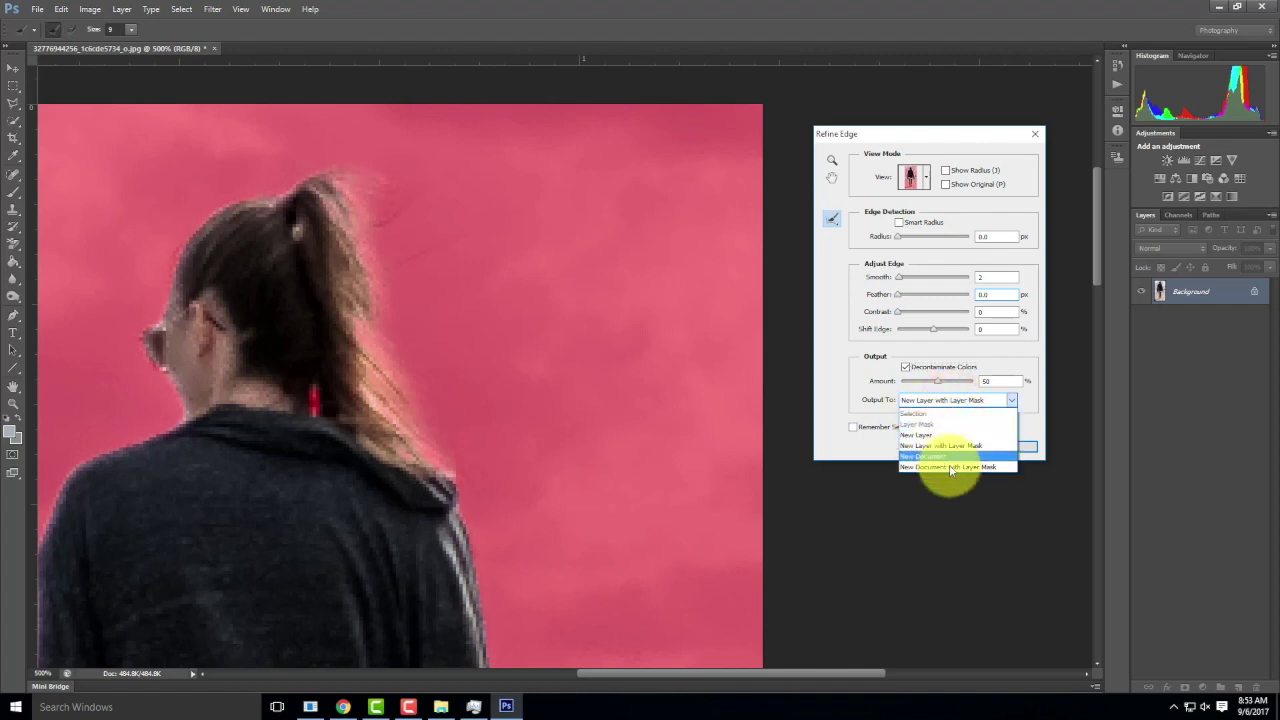
pyautogui.click(945, 446)
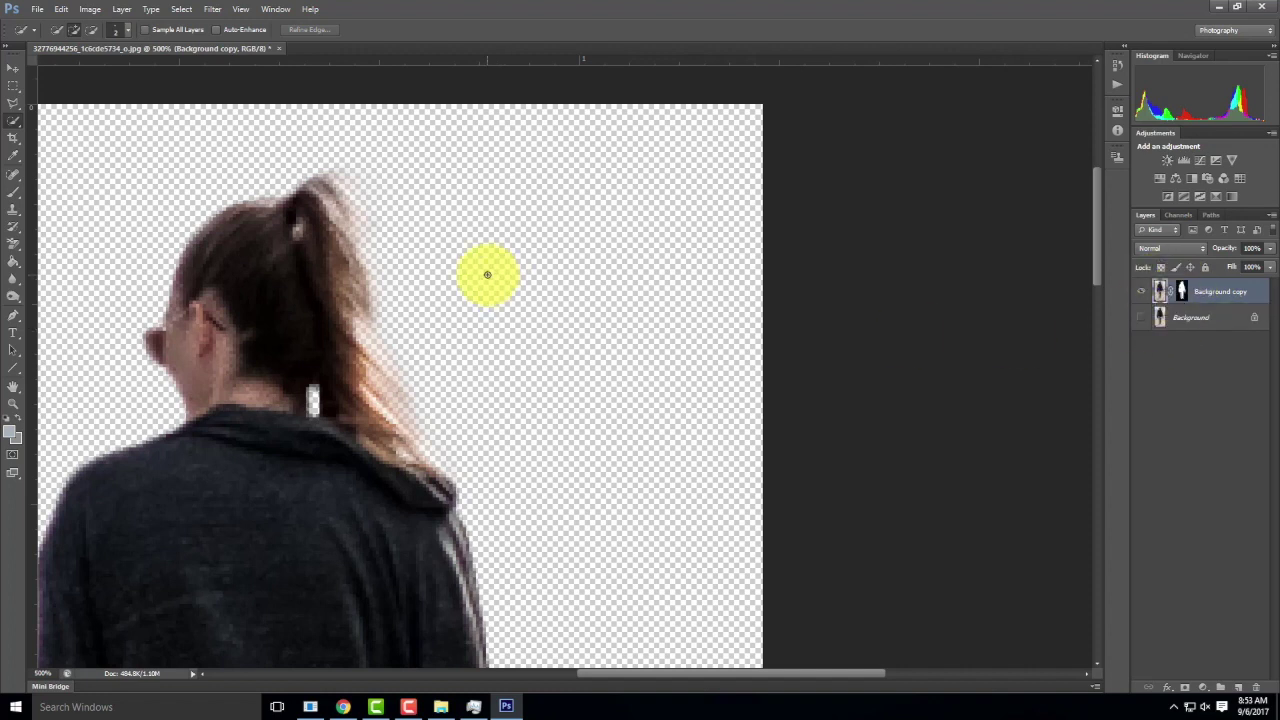
# - Fit the image to the window with Ctrl+0 to show the whole cut-out woman
pyautogui.hotkey('ctrl', '0')
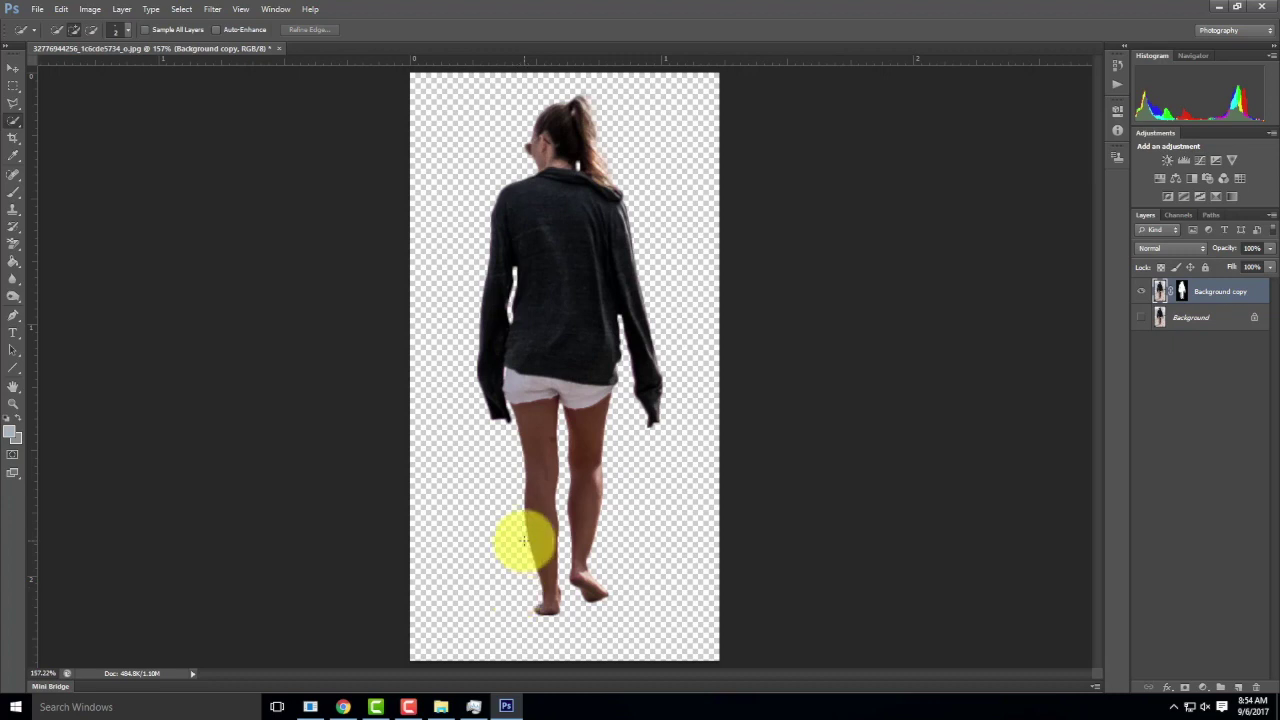
# - Add a Channel Mixer adjustment layer above the cut-out
pyautogui.click(121, 10)
pyautogui.moveTo(158, 126)
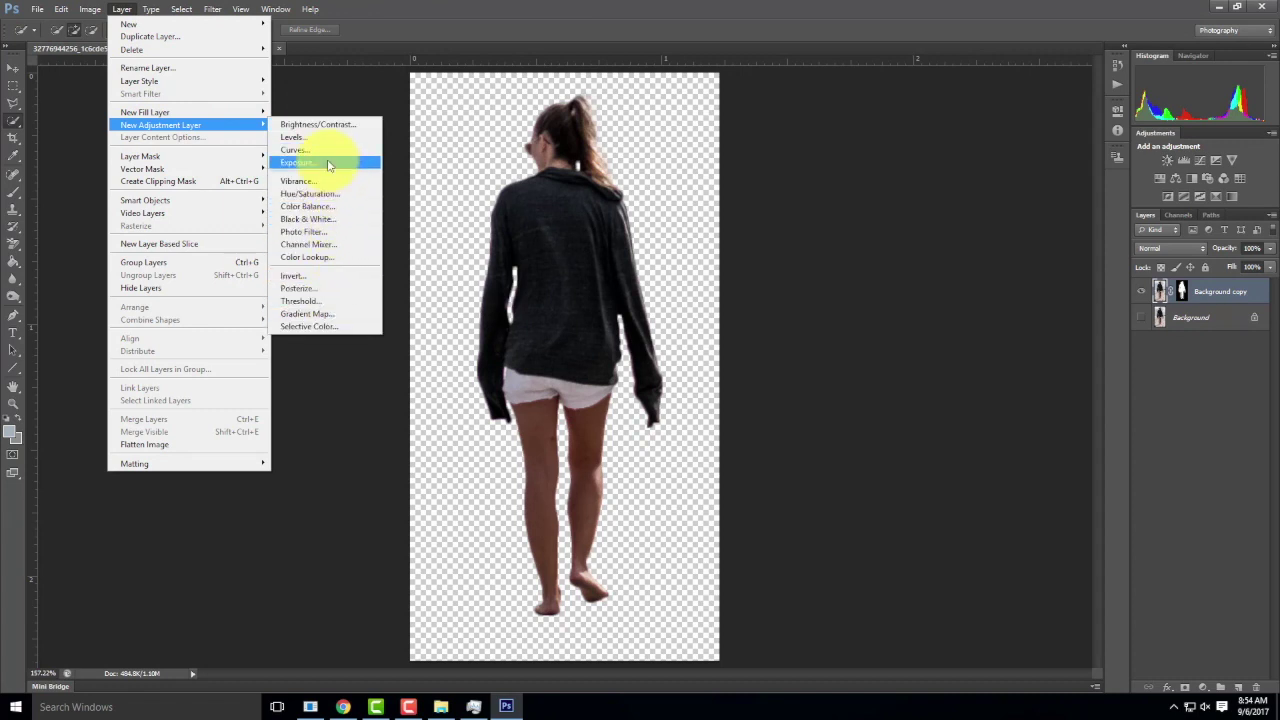
pyautogui.click(326, 245)
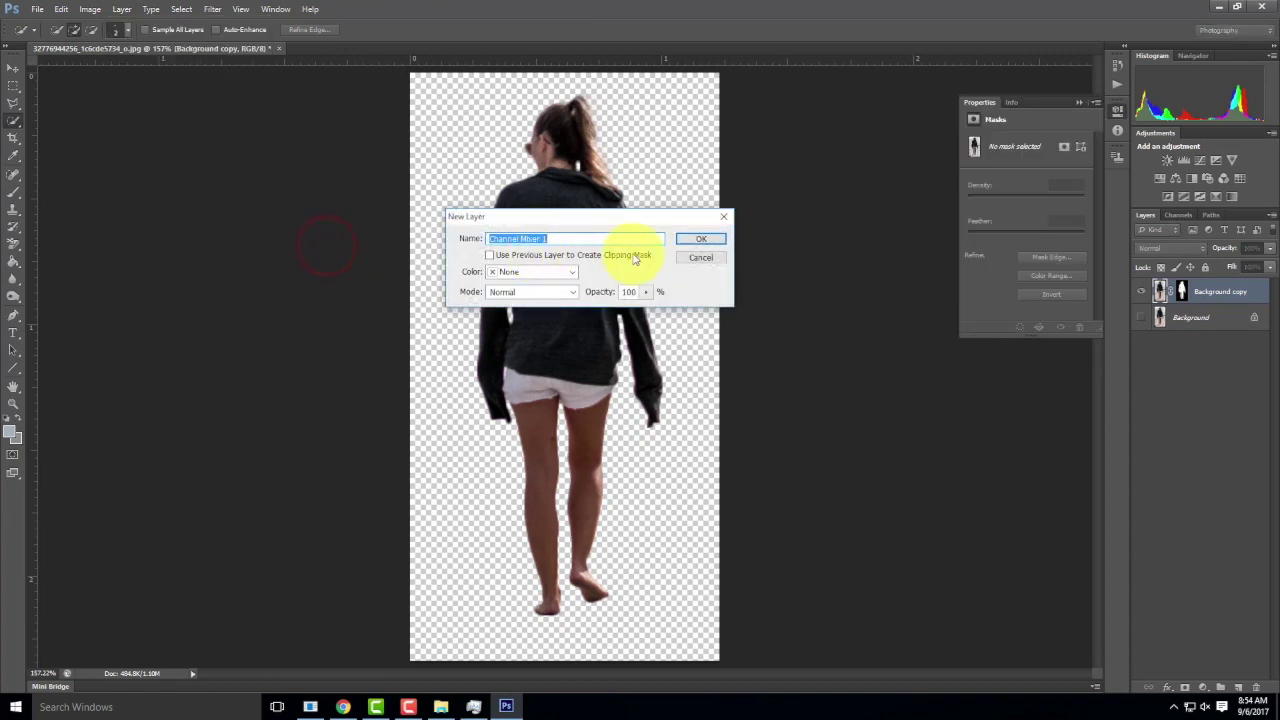
pyautogui.click(702, 241)
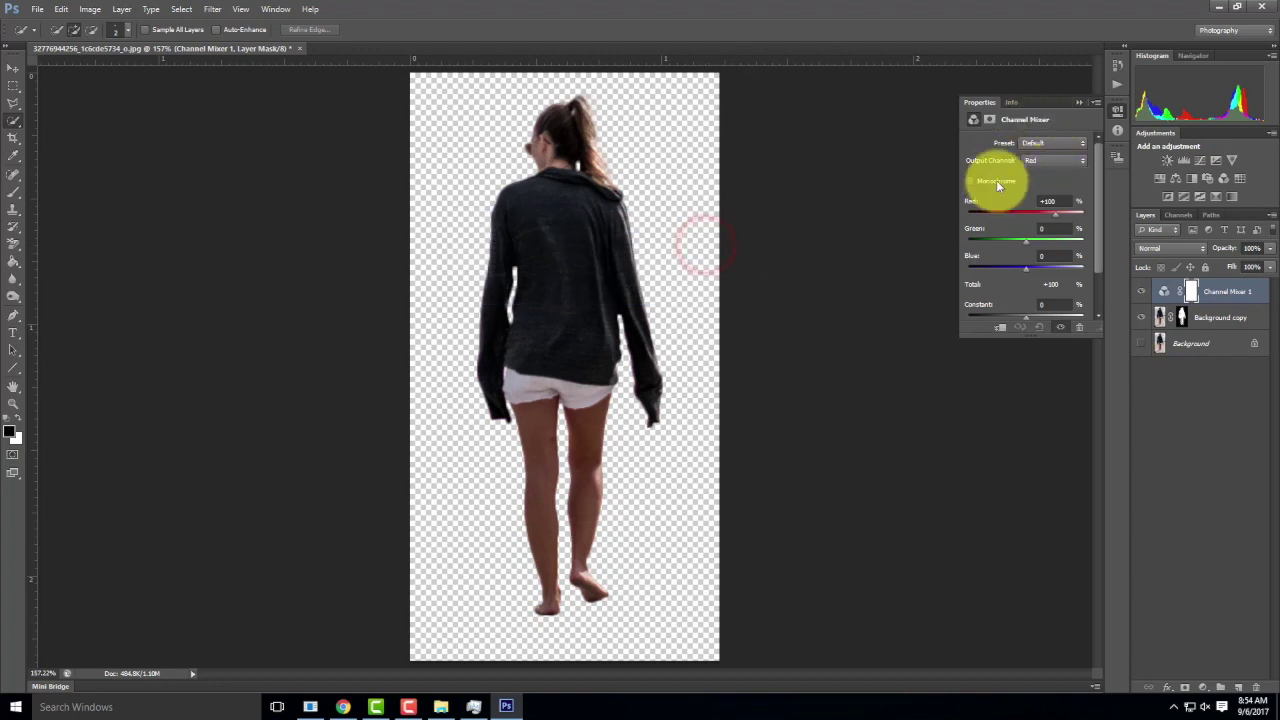
# - Make the Channel Mixer Monochrome with the 'Black & White with Green Filter' preset and collapse Properties
pyautogui.click(969, 180)
pyautogui.click(1045, 145)
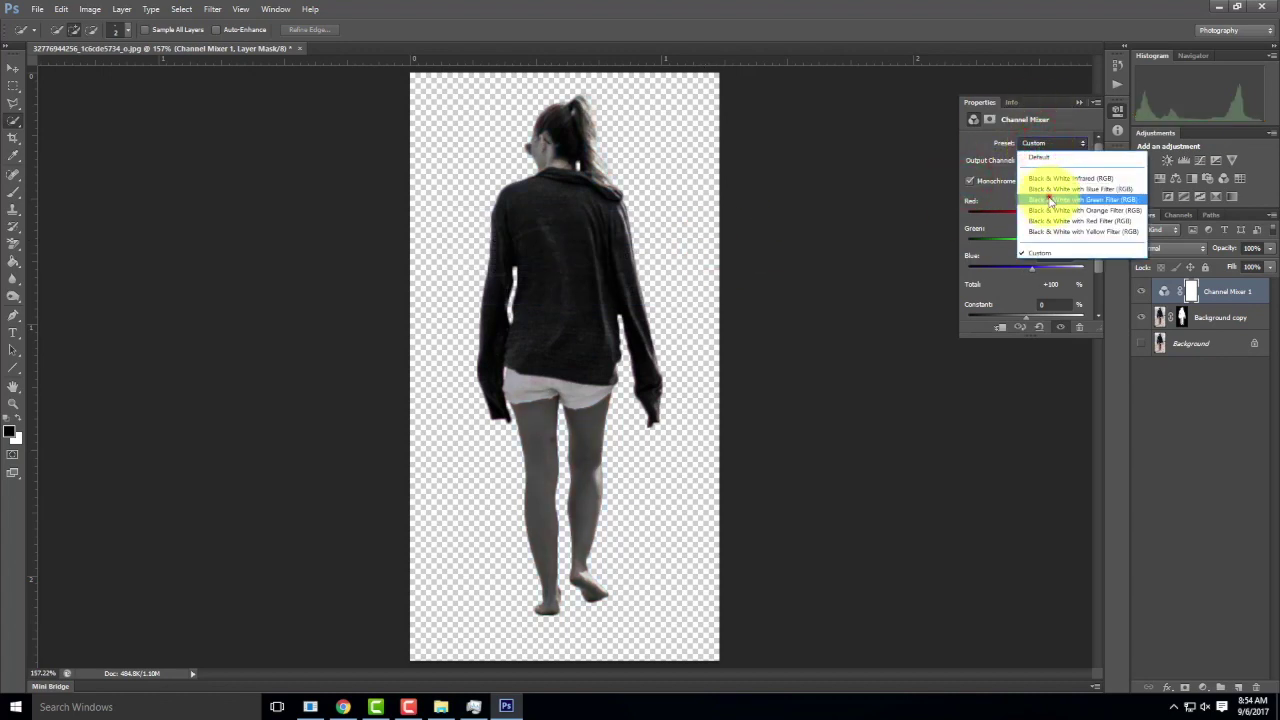
pyautogui.click(1050, 200)
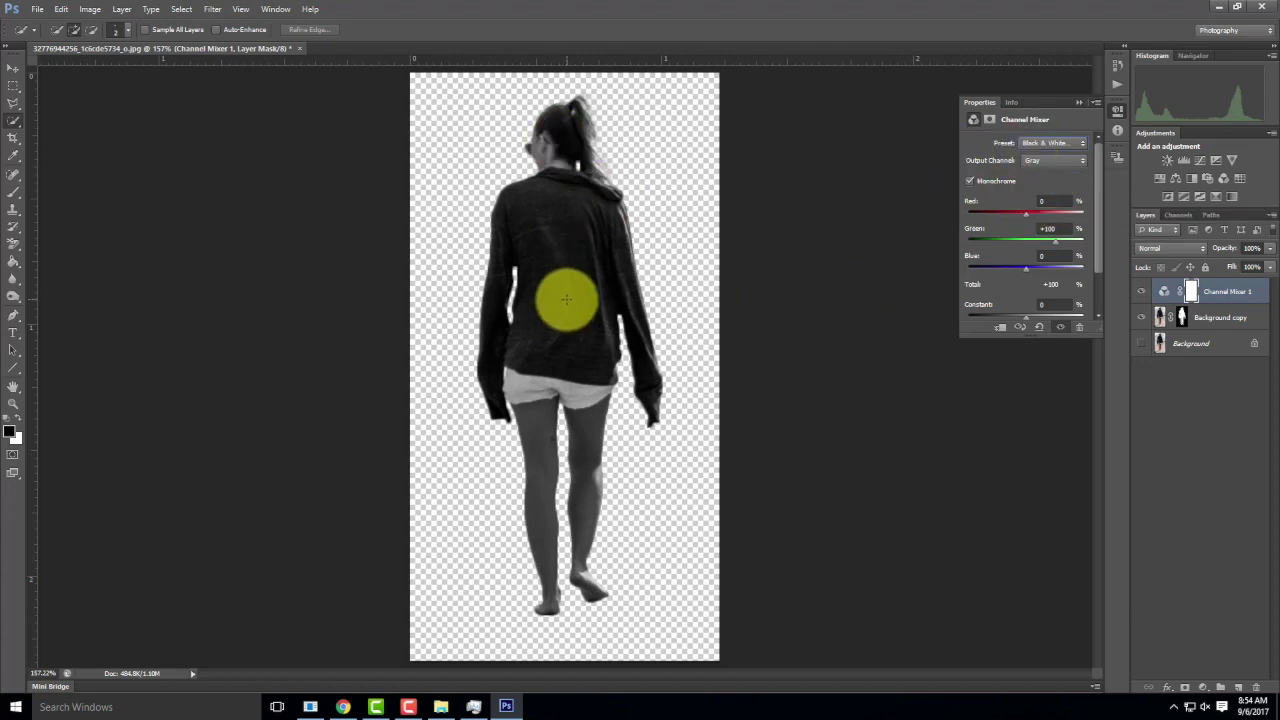
pyautogui.click(1080, 103)
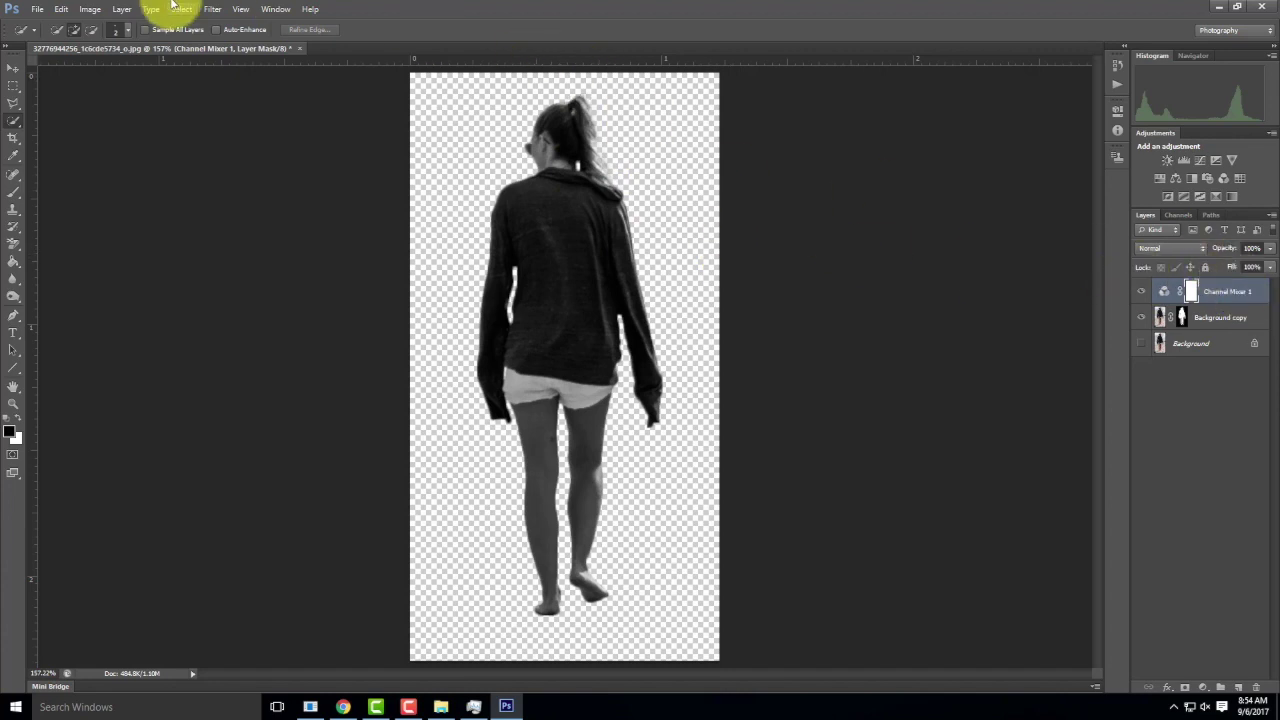
pyautogui.click(122, 9)
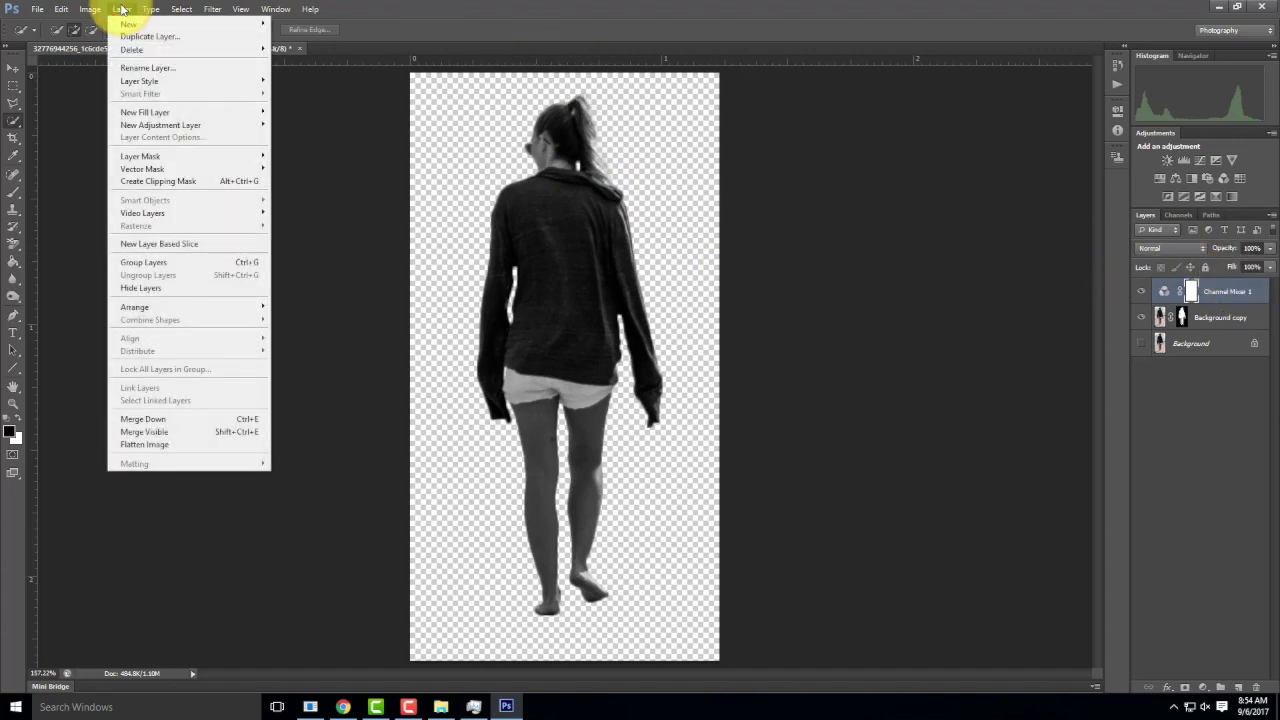
pyautogui.moveTo(88, 10)
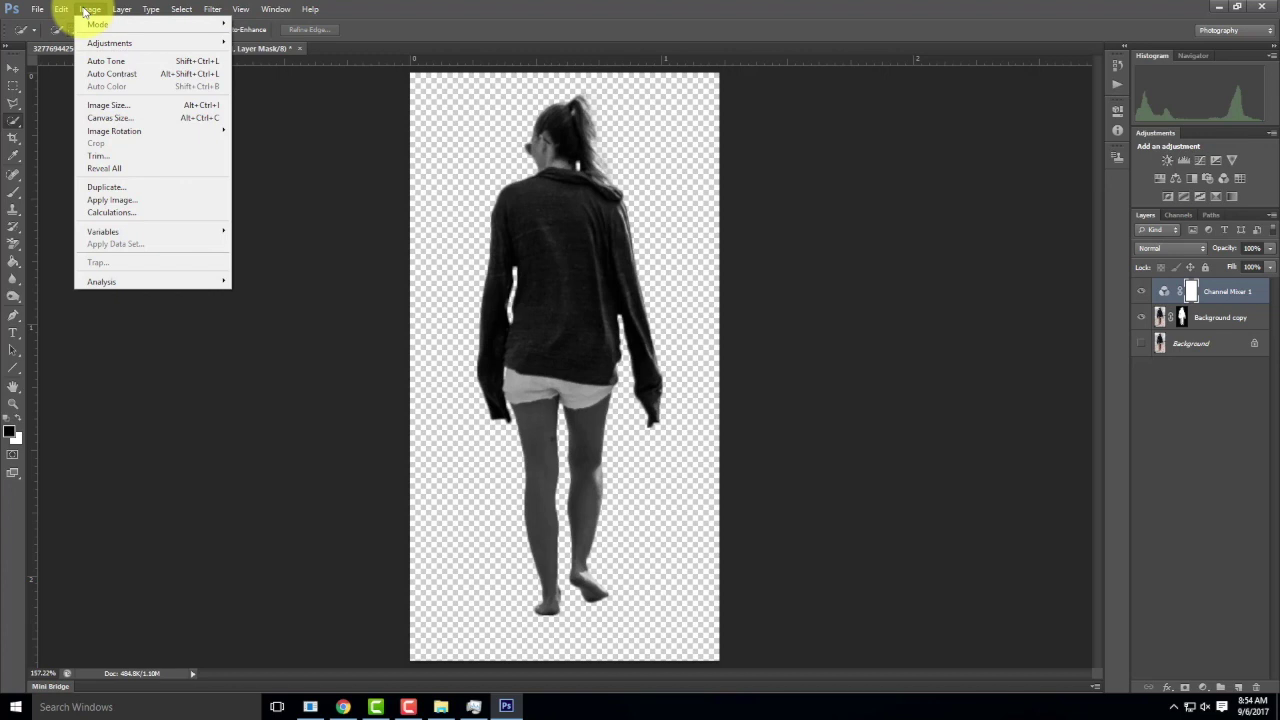
pyautogui.moveTo(128, 10)
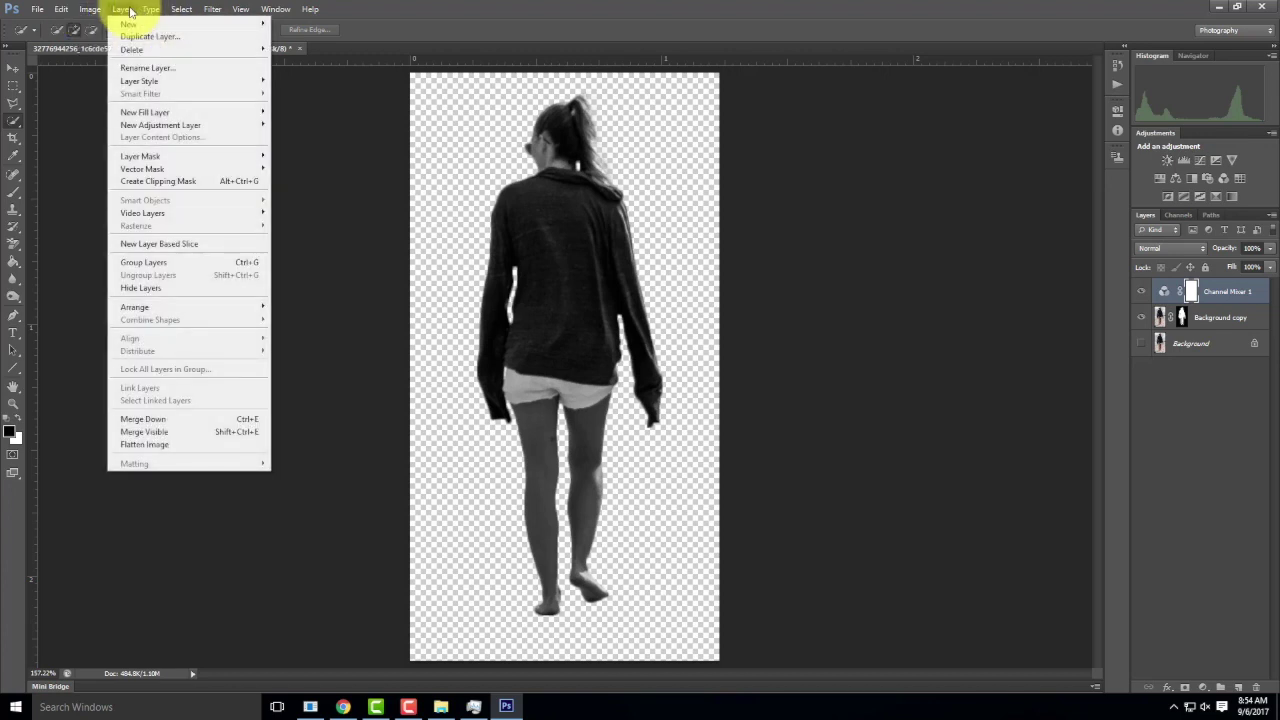
# - Create a Solid Color fill layer named Color Fill 1, leaving its colour tag at None
pyautogui.moveTo(134, 112)
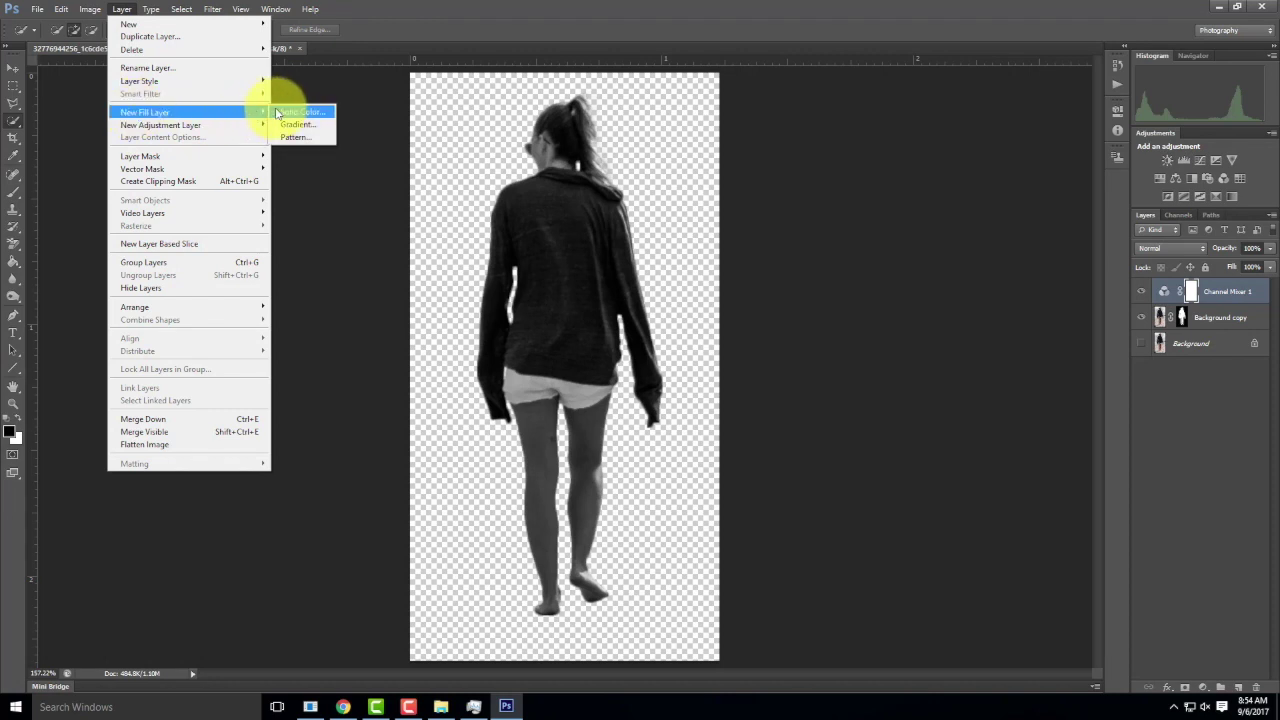
pyautogui.click(170, 111)
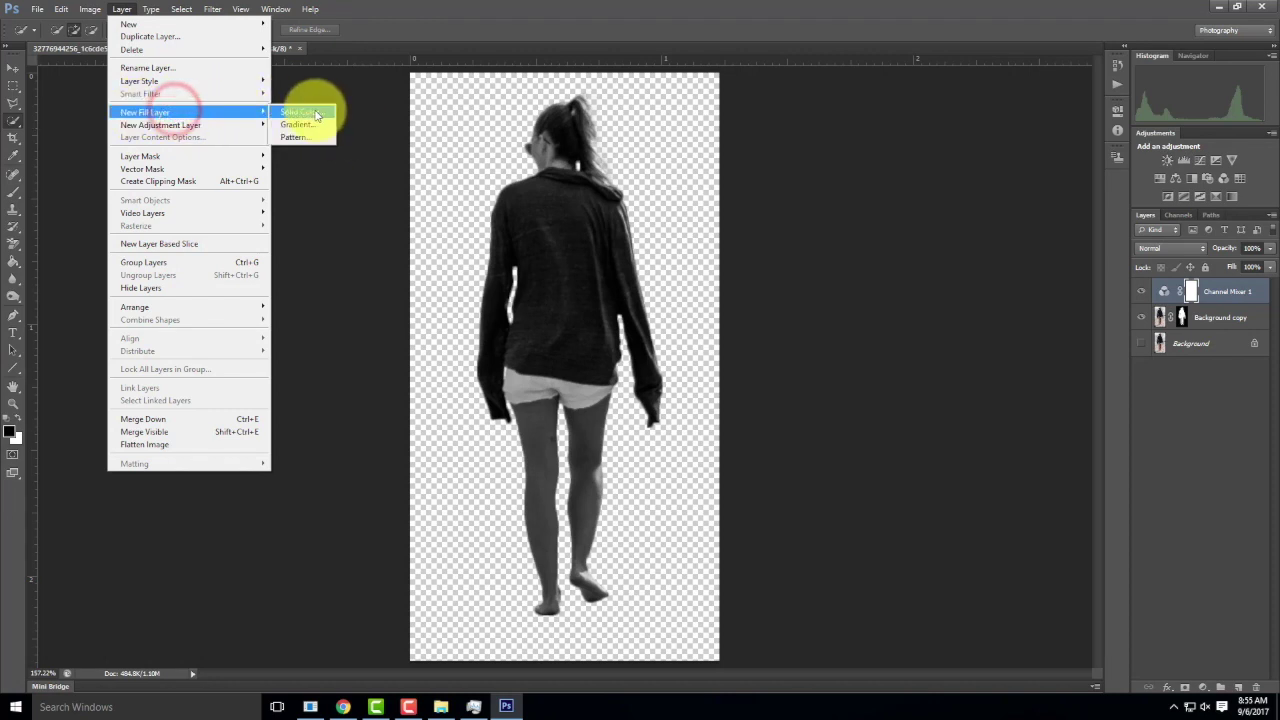
pyautogui.click(316, 115)
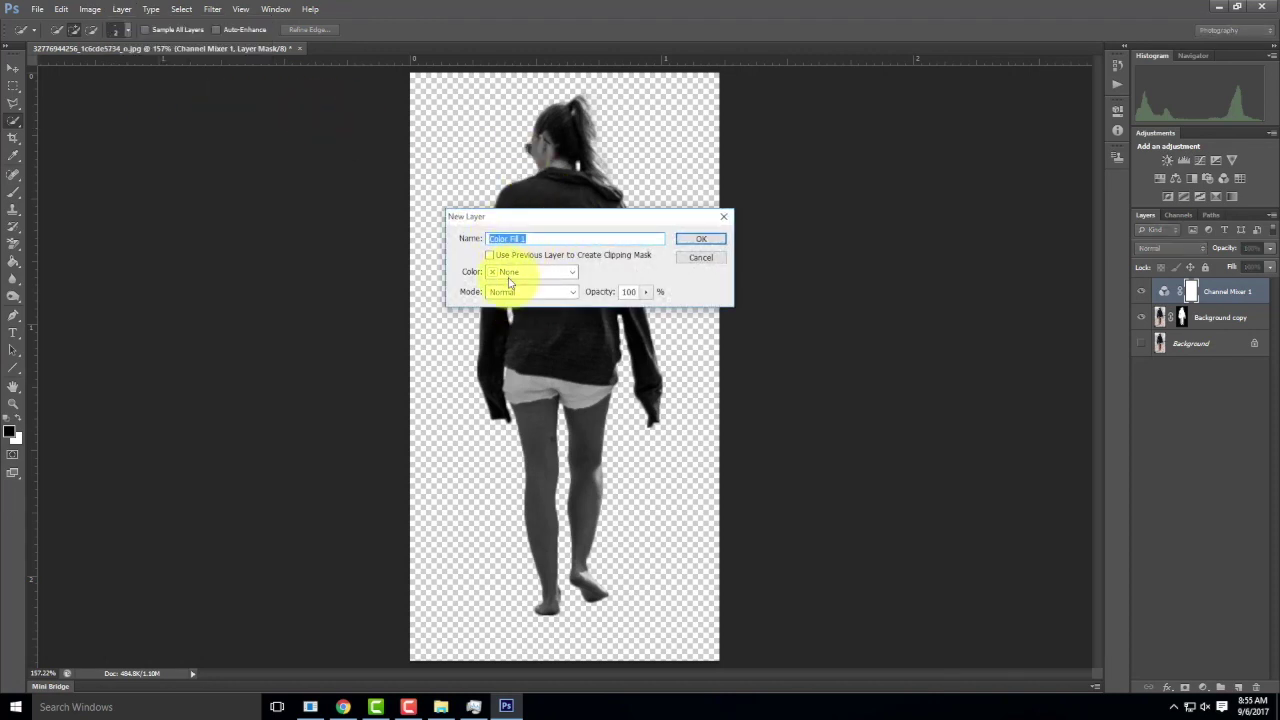
pyautogui.click(541, 271)
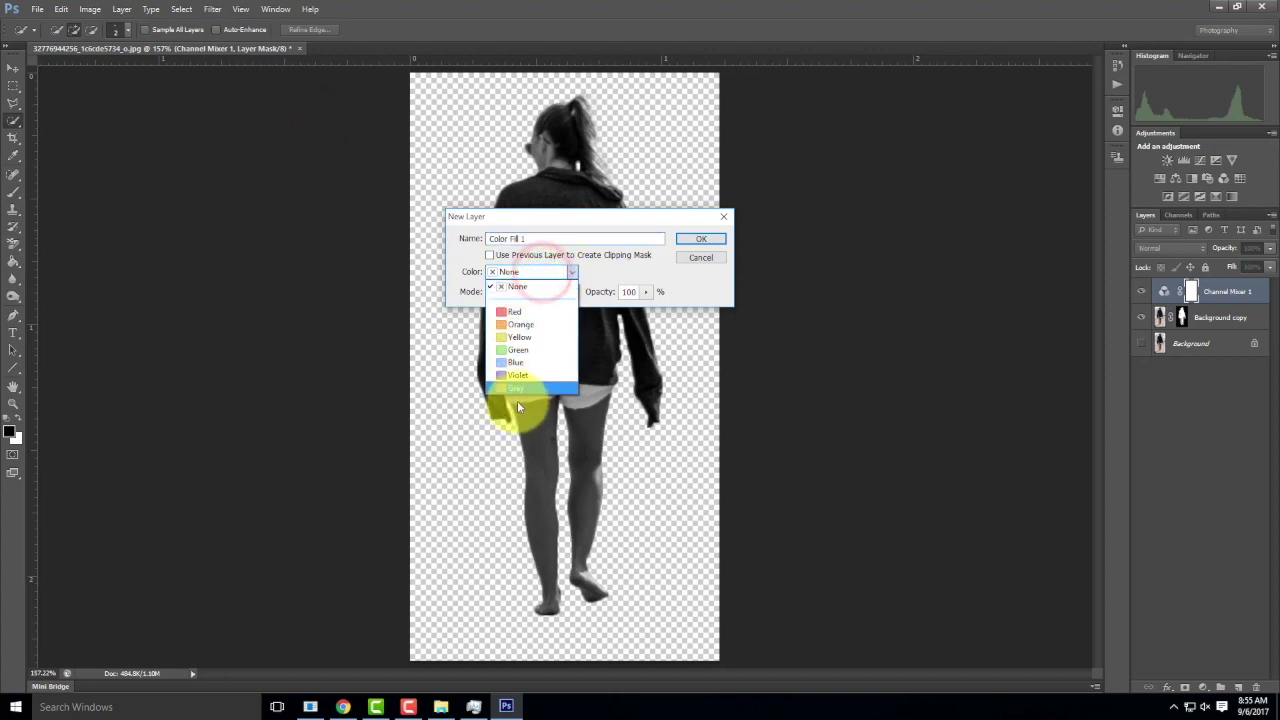
pyautogui.click(607, 270)
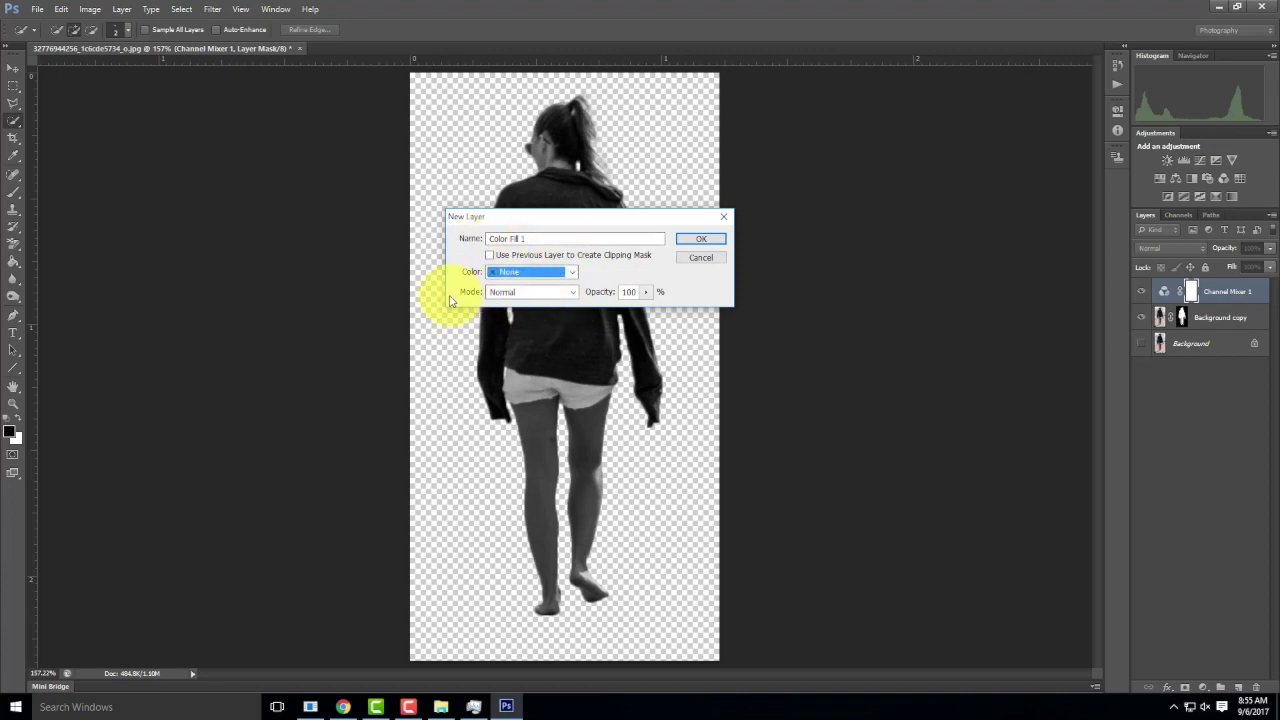
pyautogui.click(699, 240)
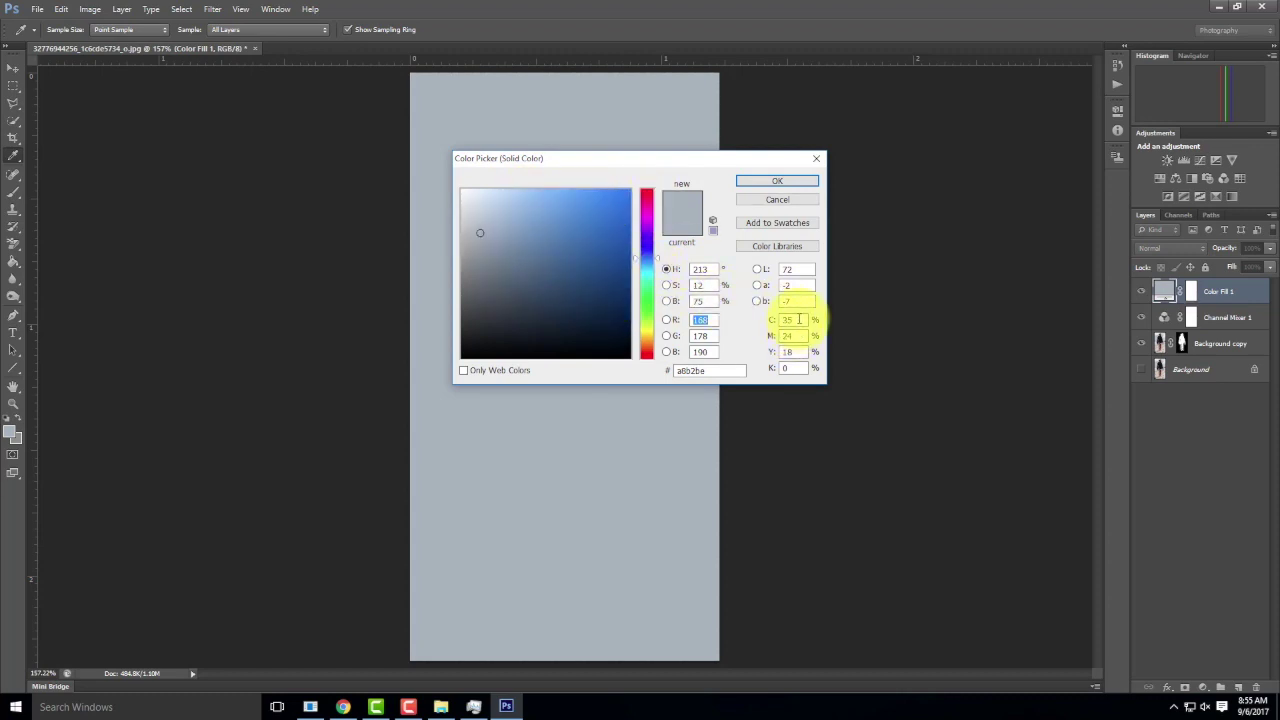
# - Set the fill colour to C 0, M 0, Y 0, K 75 and confirm it
pyautogui.click(797, 318)
pyautogui.write('0')
pyautogui.press('Tab')
pyautogui.write('0')
pyautogui.press('Tab')
pyautogui.write('0')
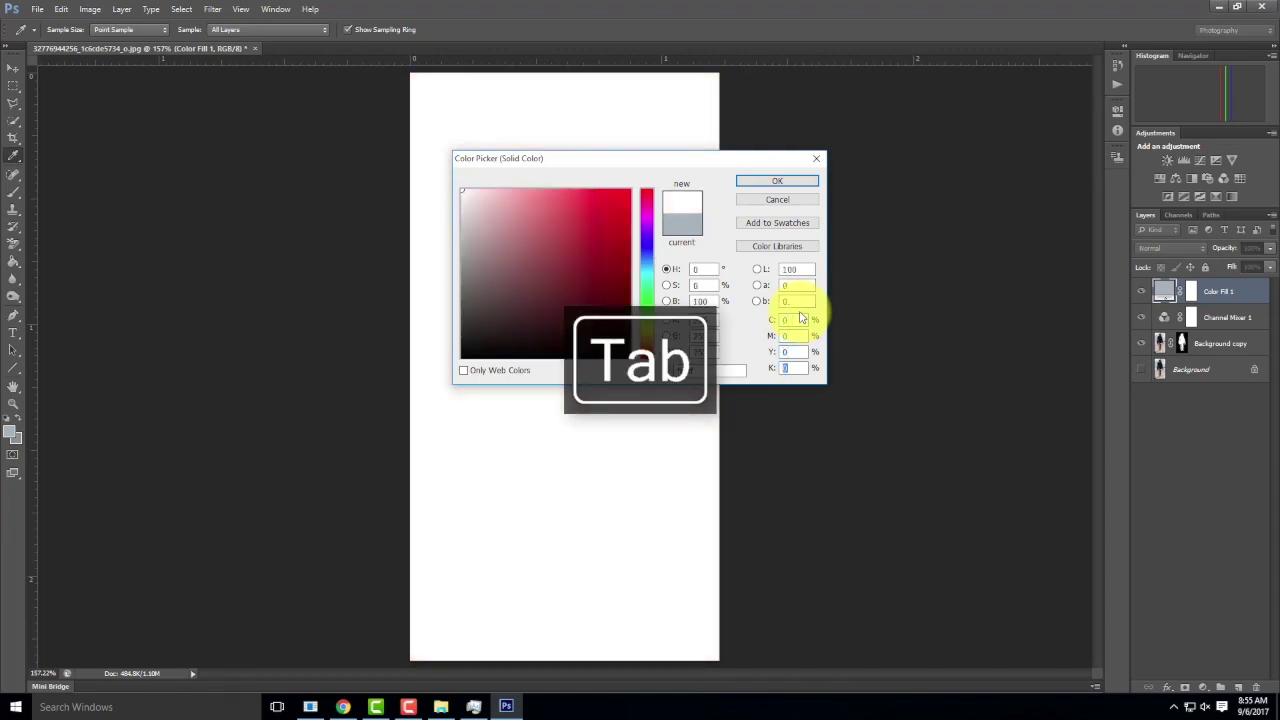
pyautogui.write('75')
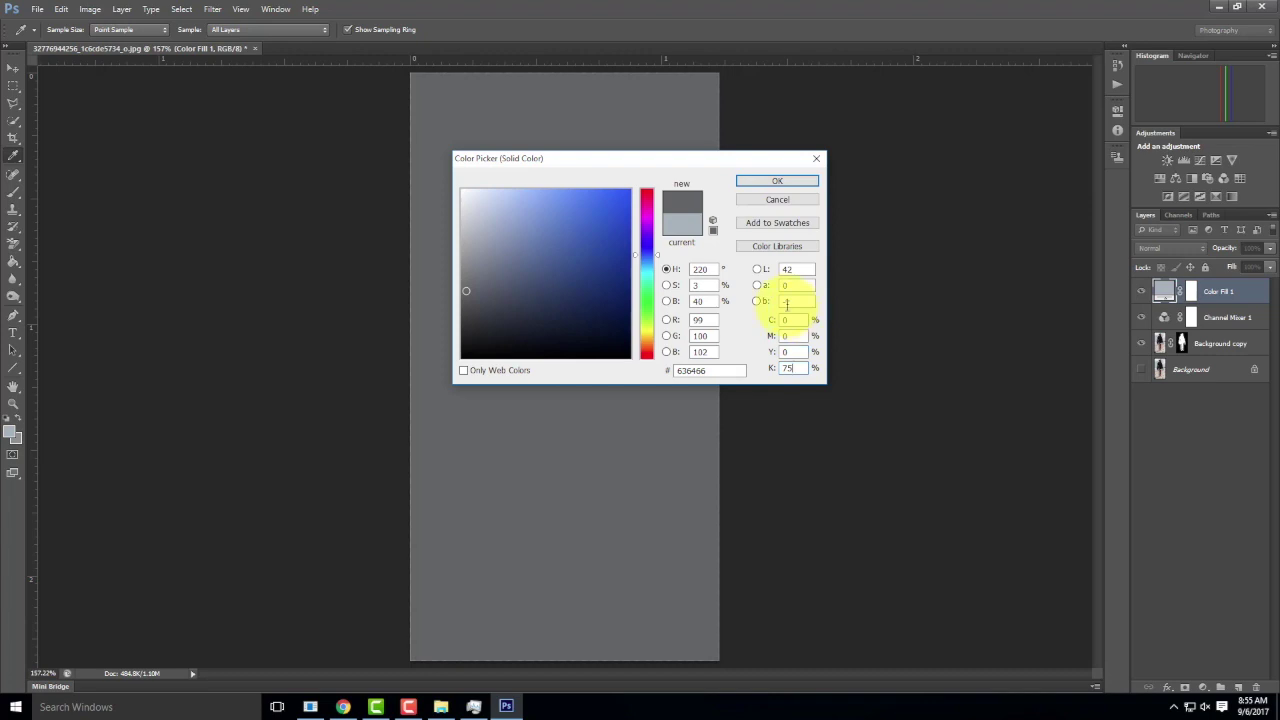
pyautogui.click(762, 181)
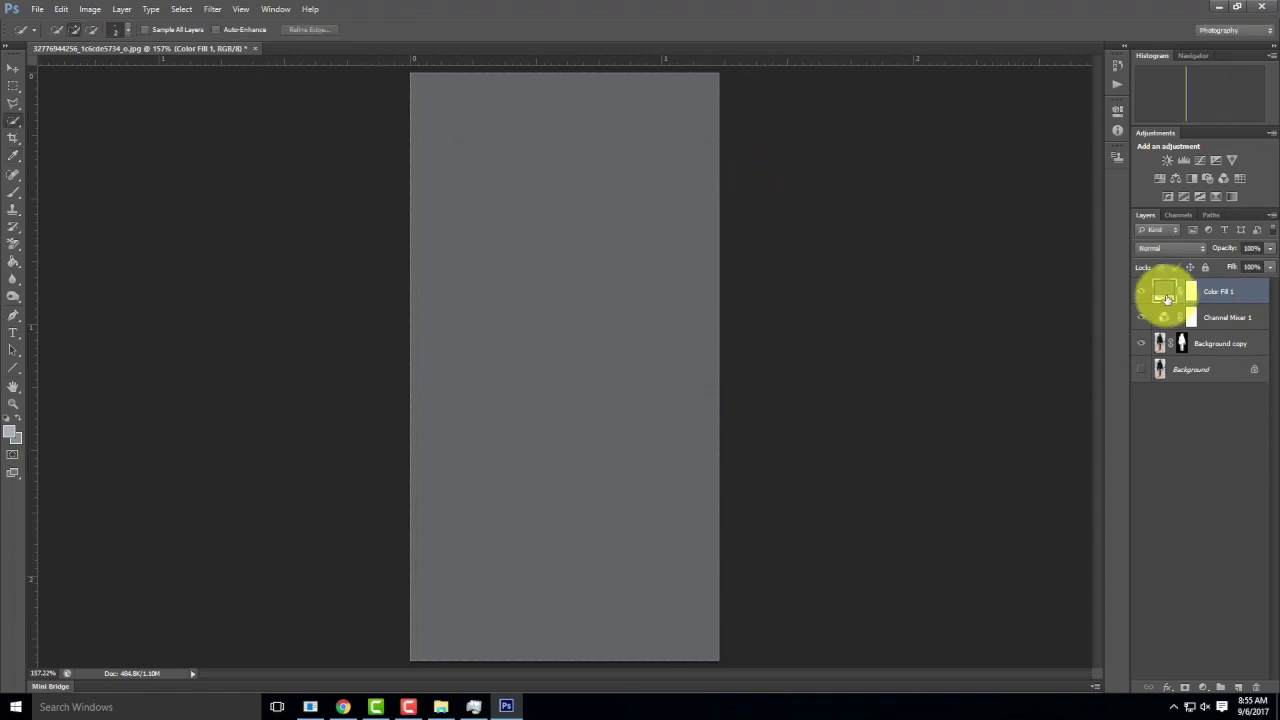
# - Delete the empty layer mask from Color Fill 1
pyautogui.click(1189, 290)
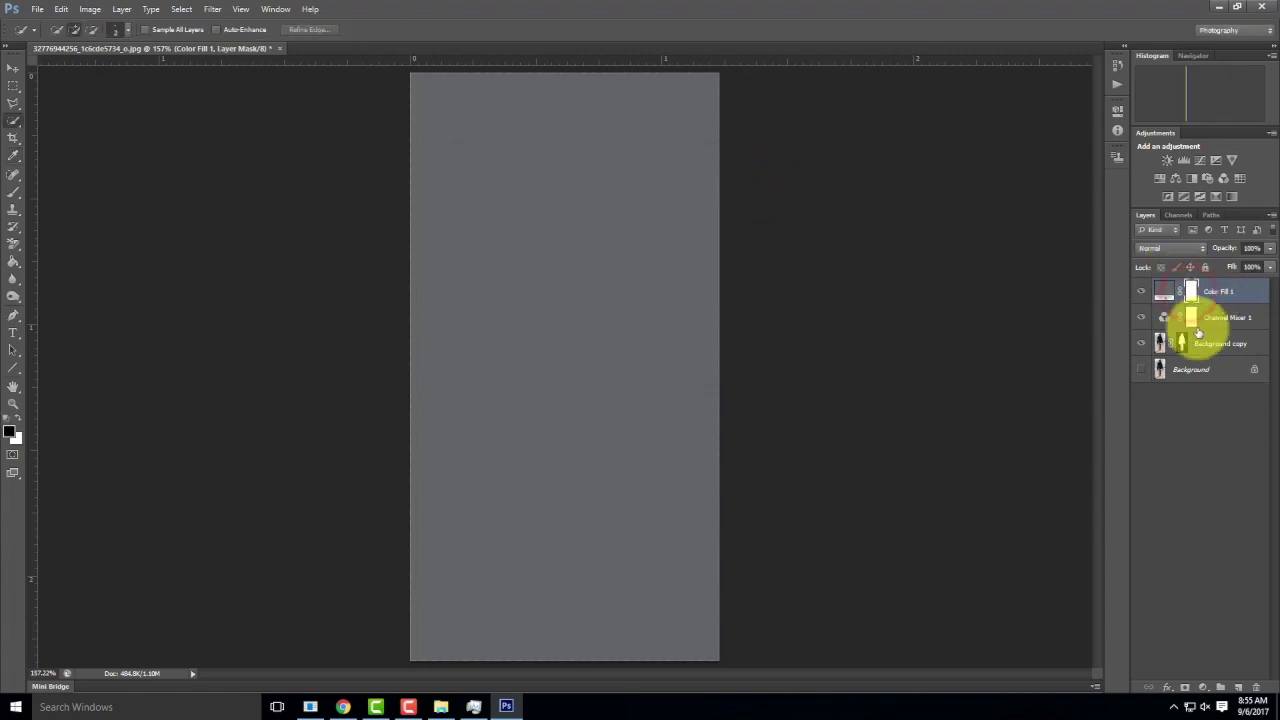
pyautogui.click(1183, 343)
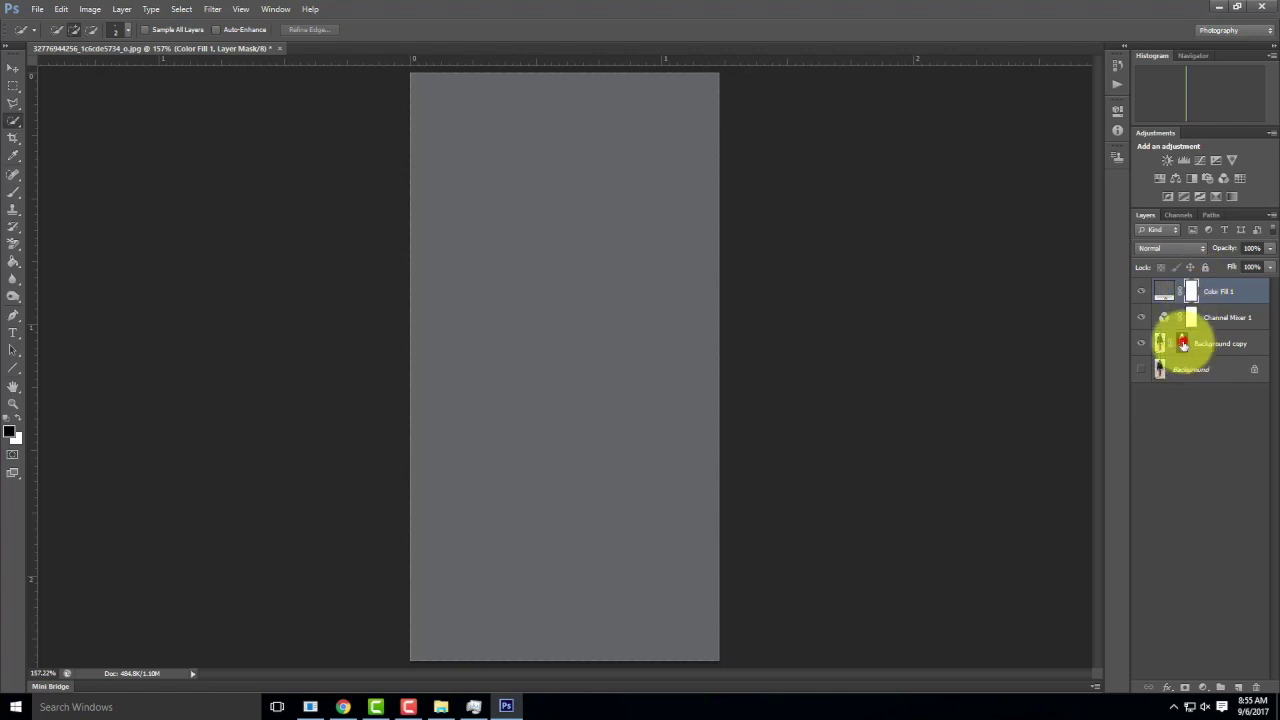
pyautogui.click(1190, 290)
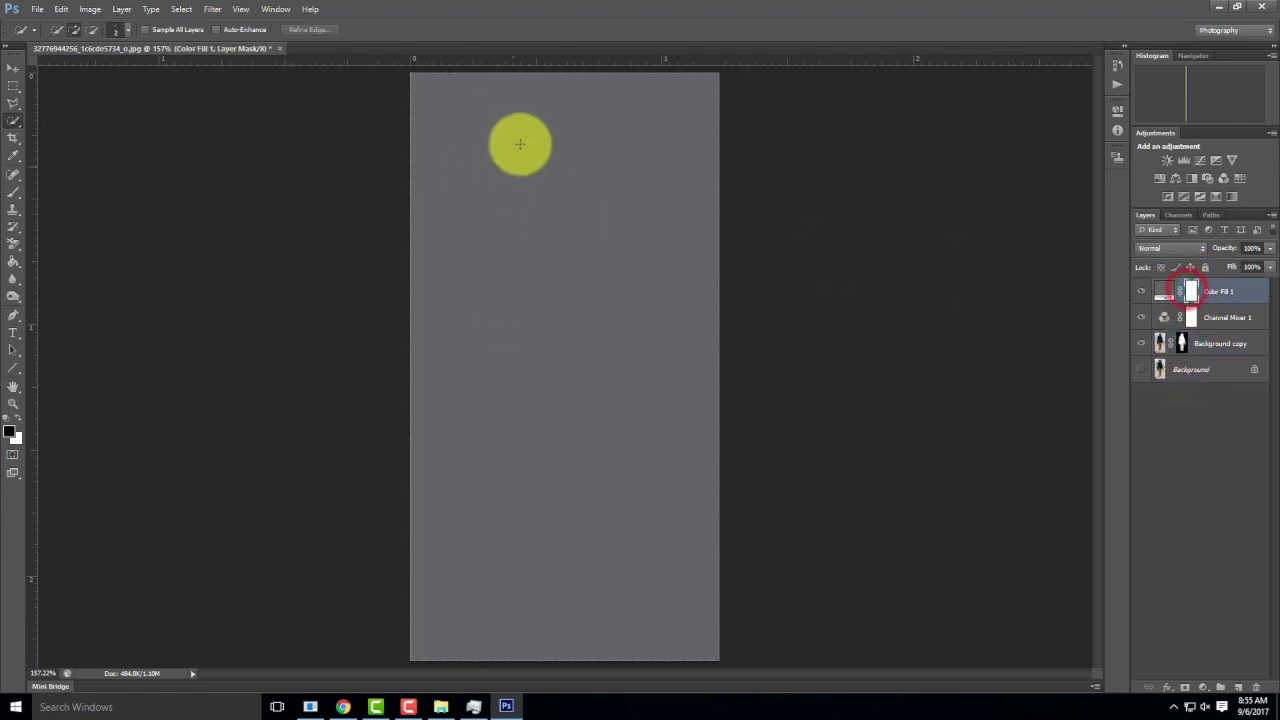
pyautogui.rightClick(1190, 290)
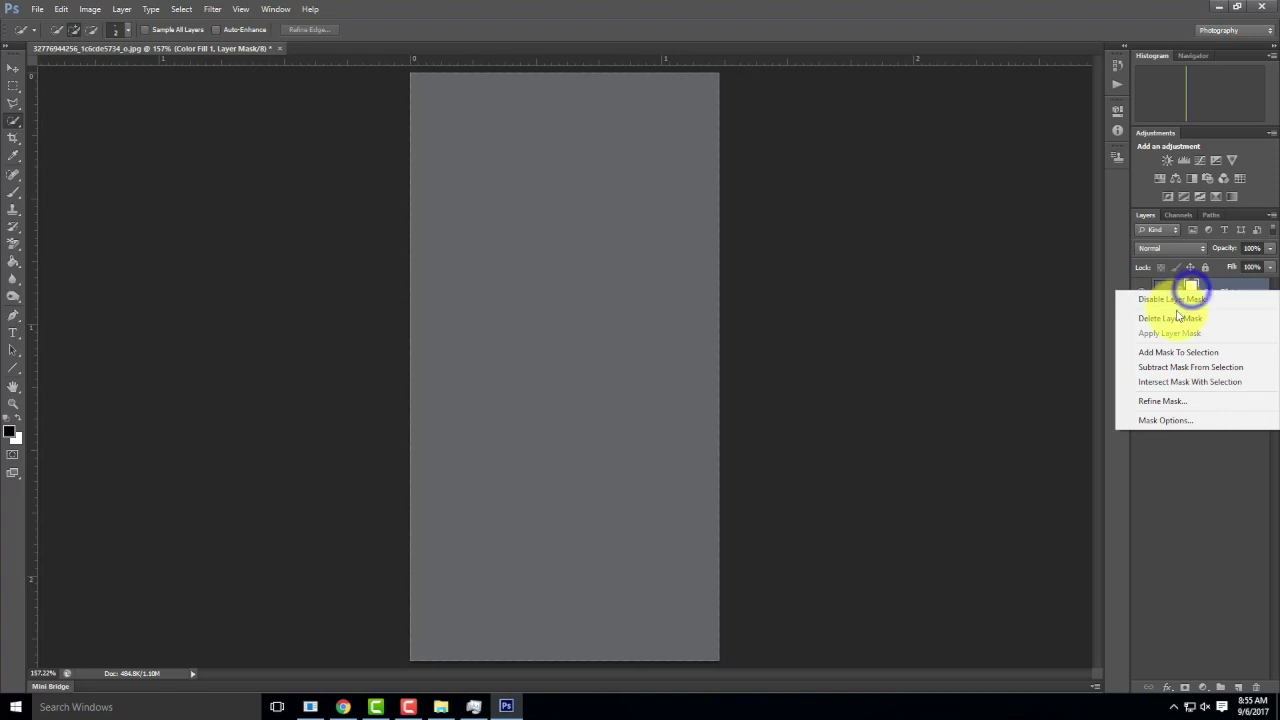
pyautogui.click(1172, 318)
# - Alt-drag the Background copy's mask onto Color Fill 1, then start Save for Web
pyautogui.click(1182, 342)
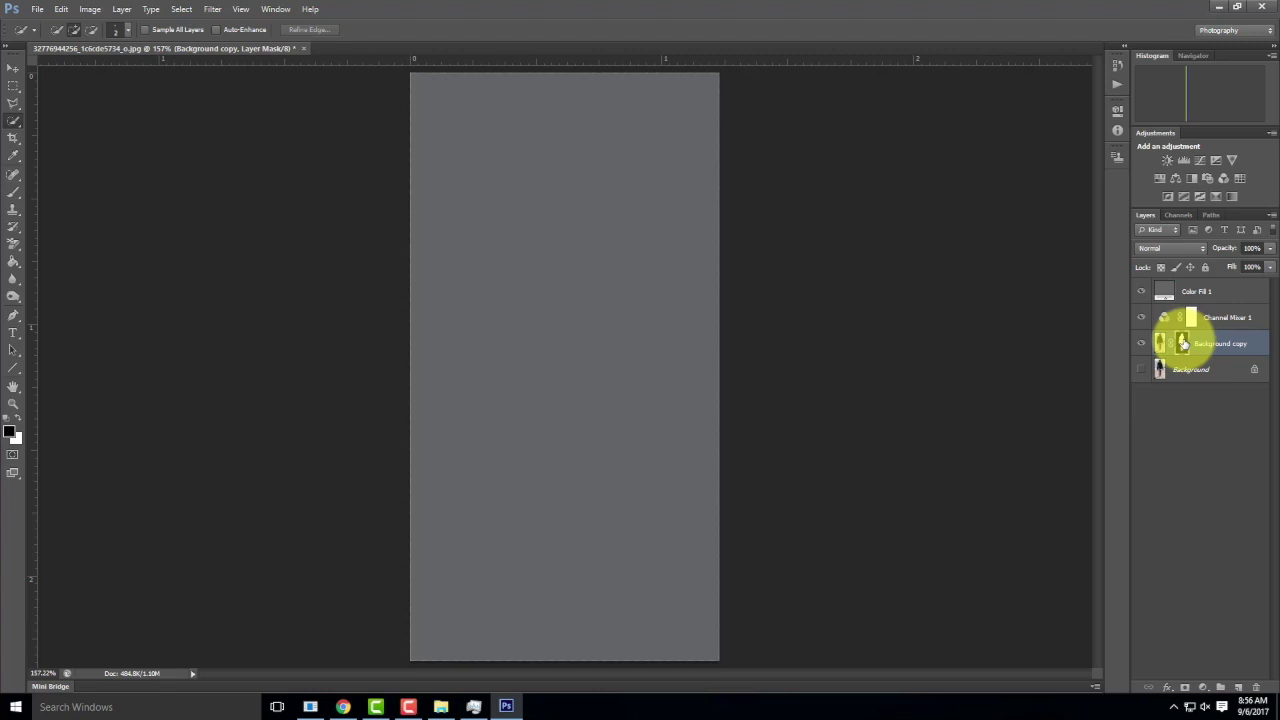
pyautogui.moveTo(1183, 345); pyautogui.dragTo(1183, 290)
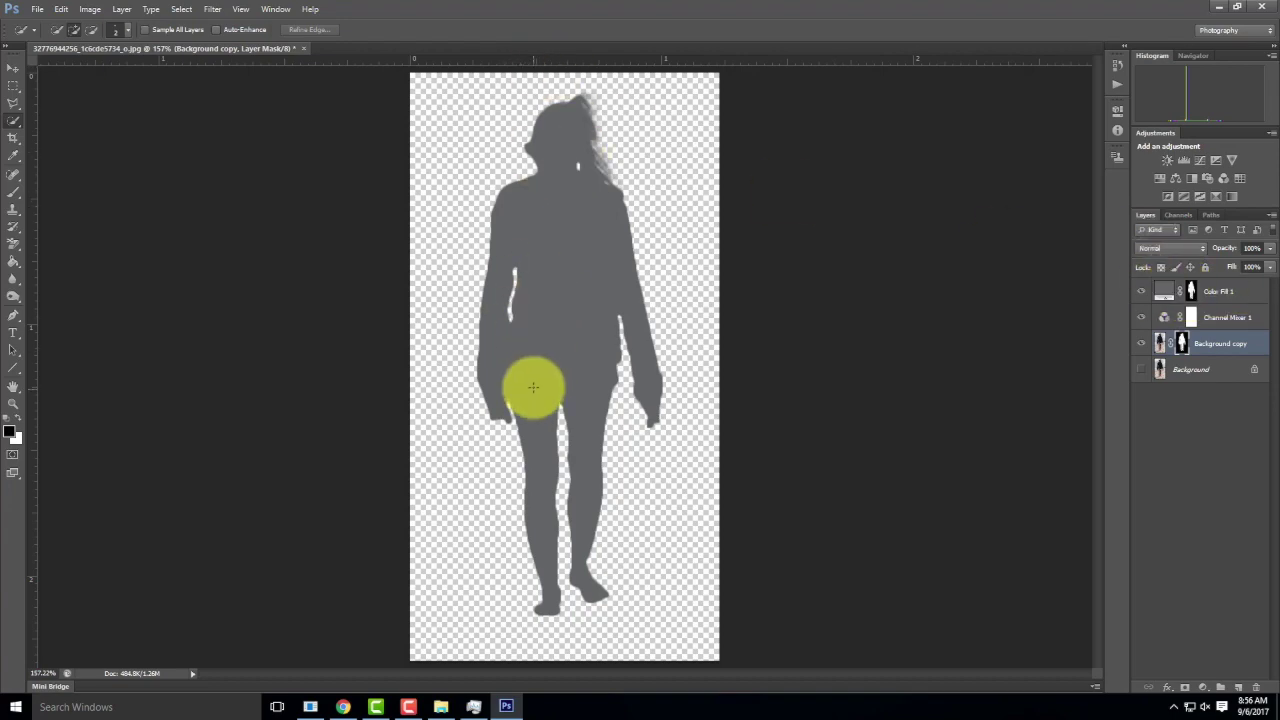
pyautogui.click(37, 9)
pyautogui.click(85, 199)
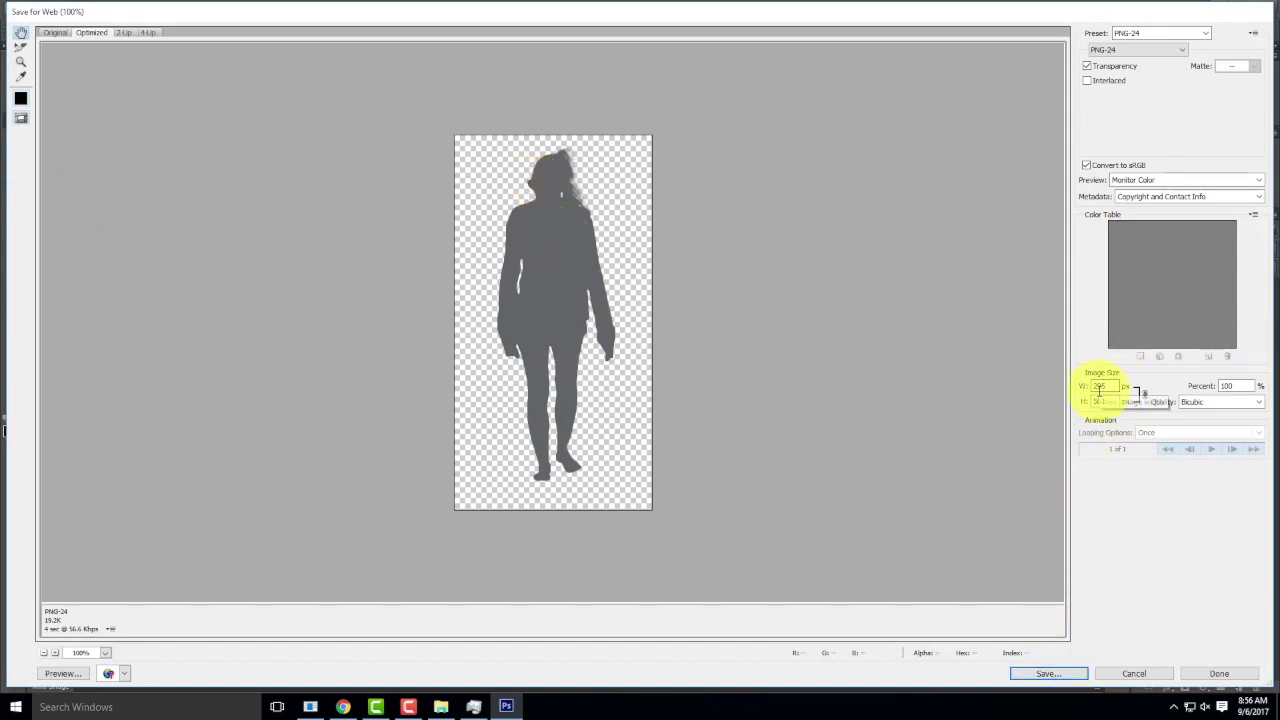
# - In the Ex107 folder, create a new folder named F2017 and open it
pyautogui.click(1050, 673)
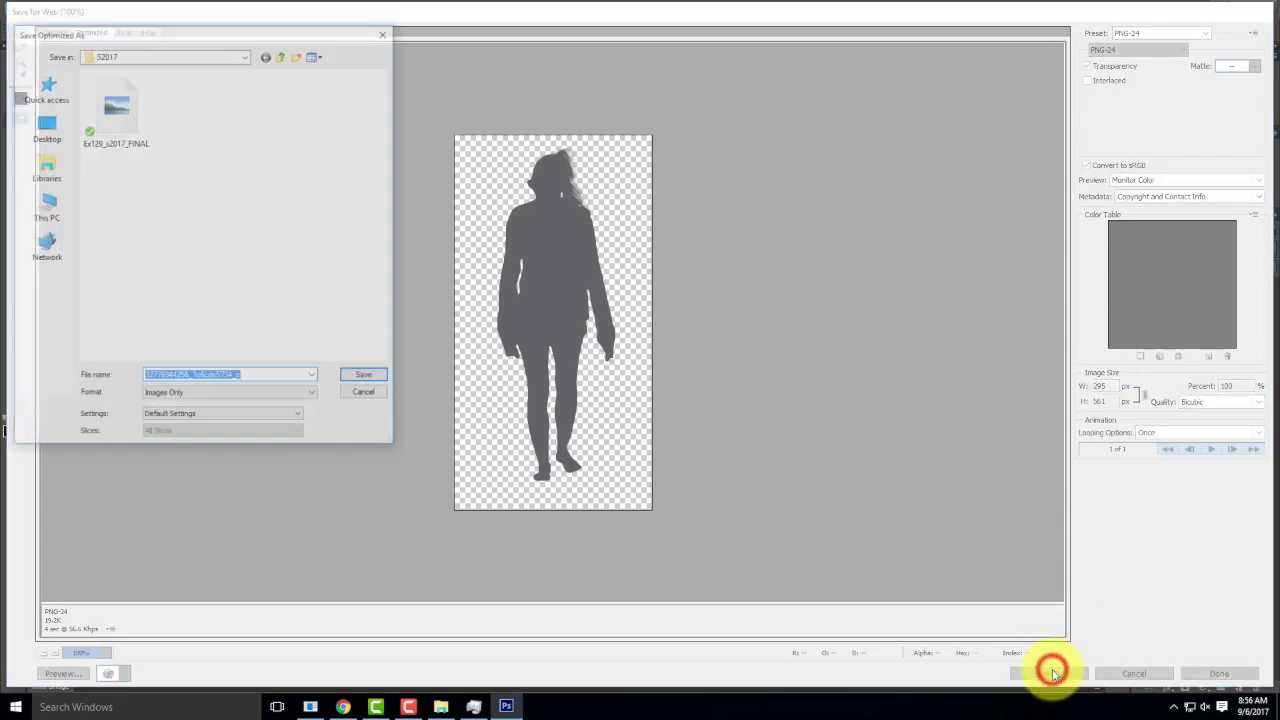
pyautogui.click(281, 58)
pyautogui.click(280, 56)
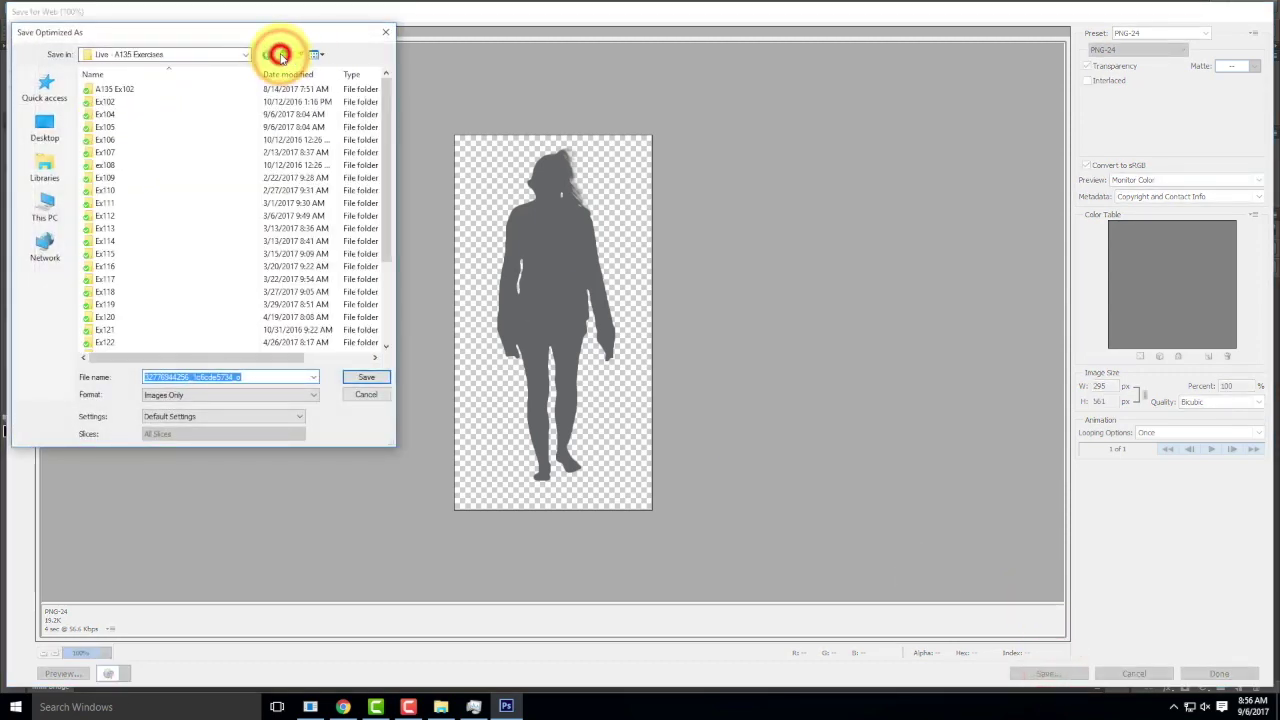
pyautogui.doubleClick(107, 152)
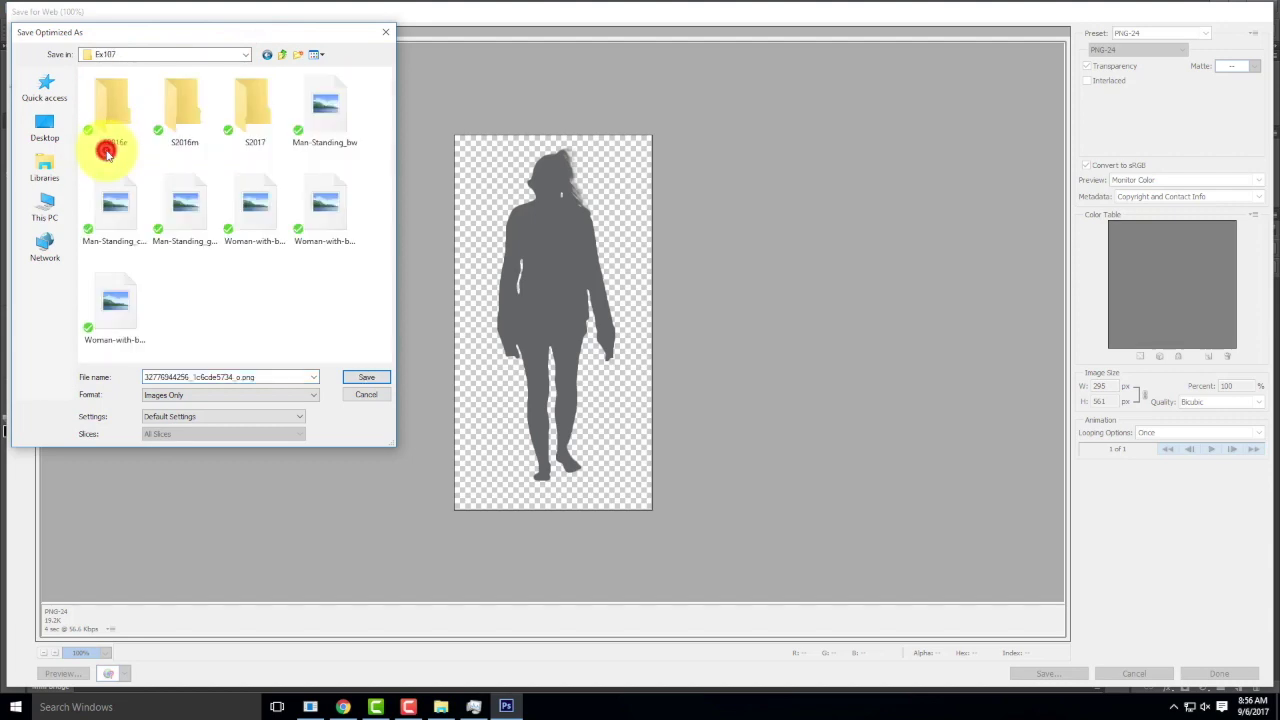
pyautogui.click(298, 54)
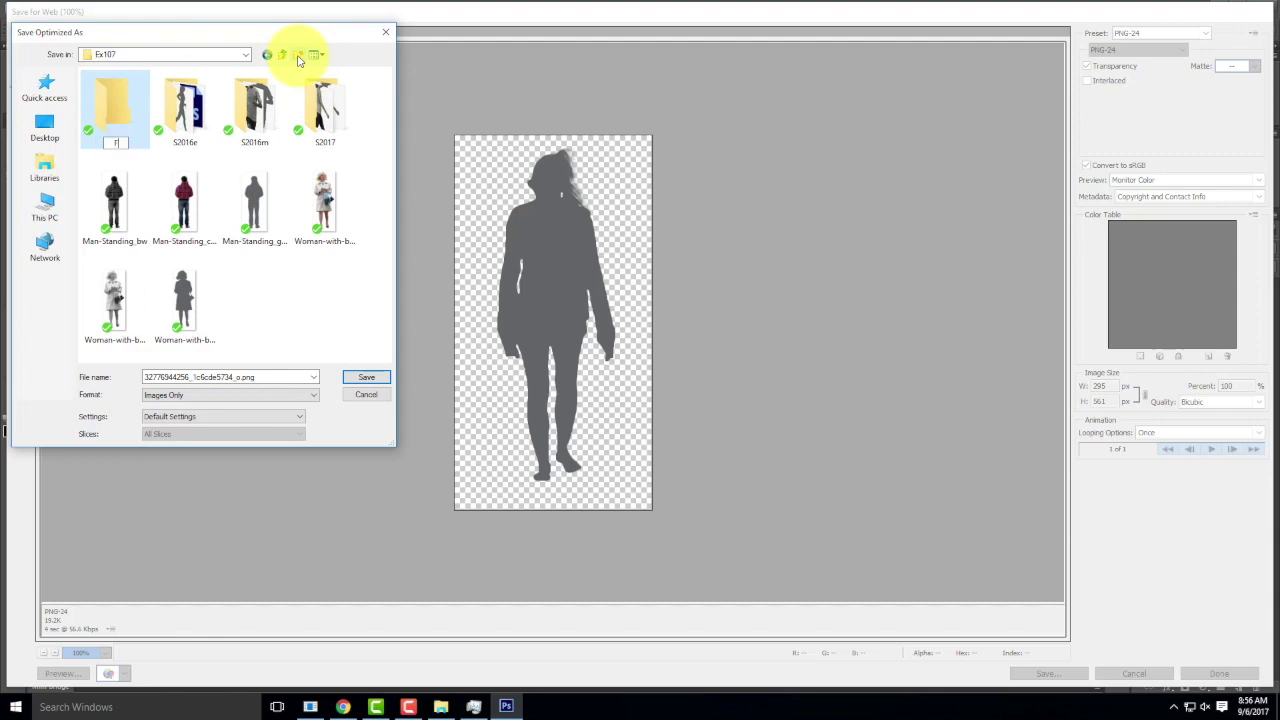
pyautogui.write('F2017')
pyautogui.press('Return')
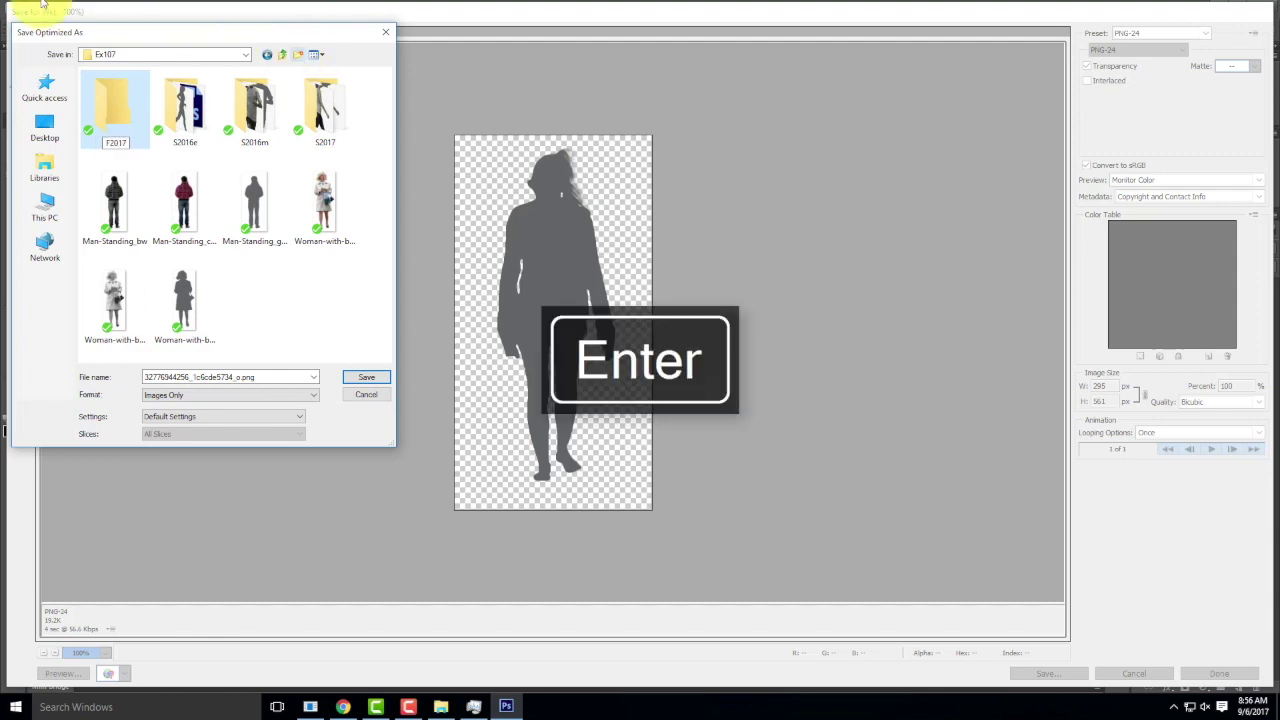
pyautogui.click(118, 97)
pyautogui.doubleClick(118, 97)
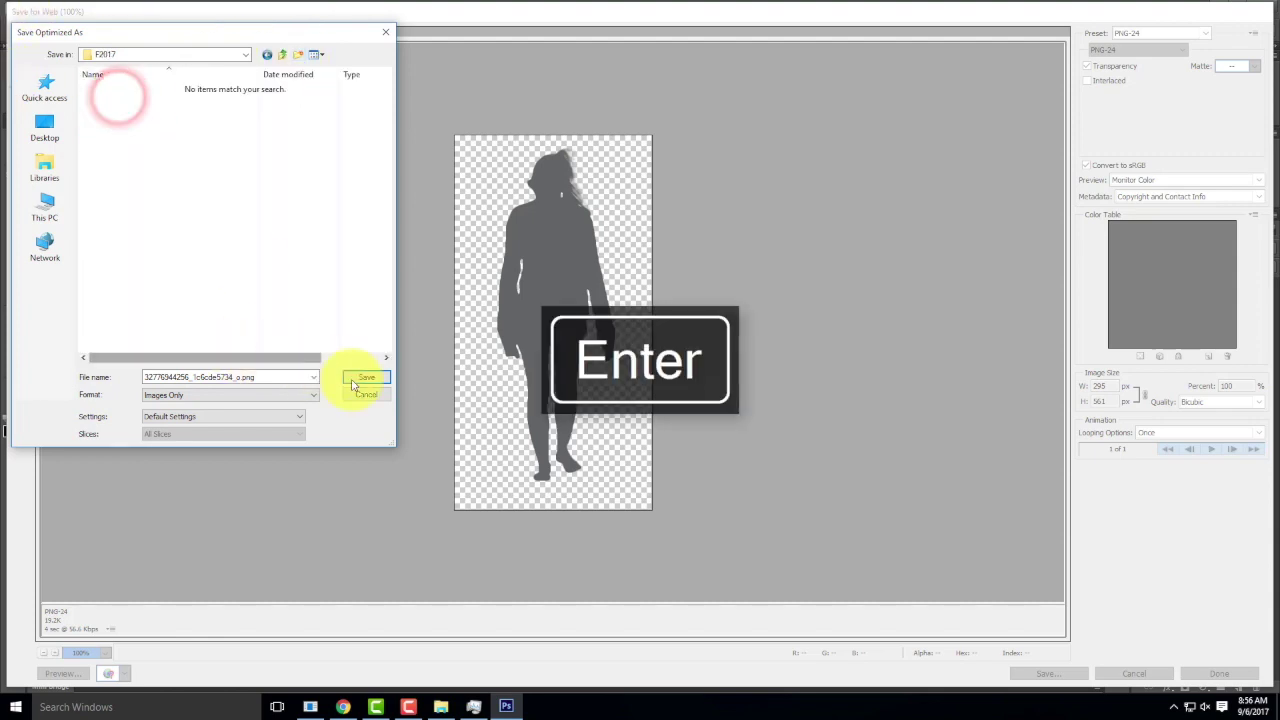
# - Rename the file to beach-walker_gray and save the PNG
pyautogui.doubleClick(250, 378)
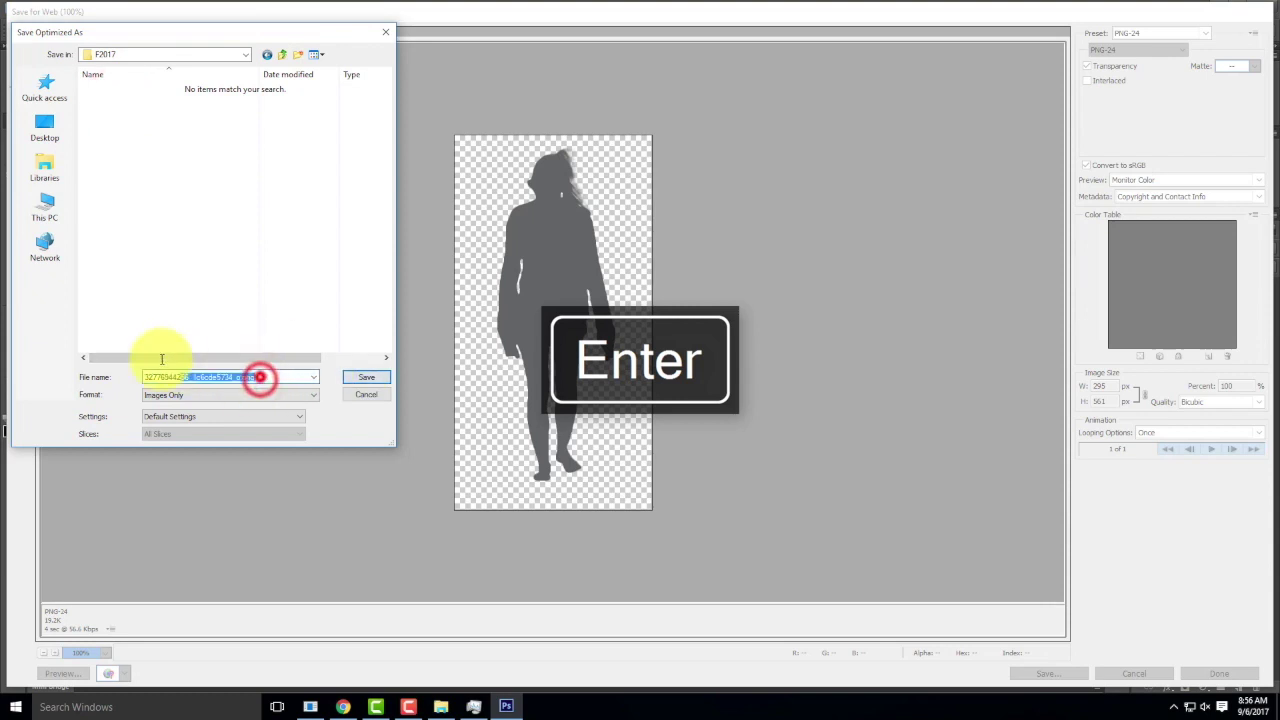
pyautogui.write('si')
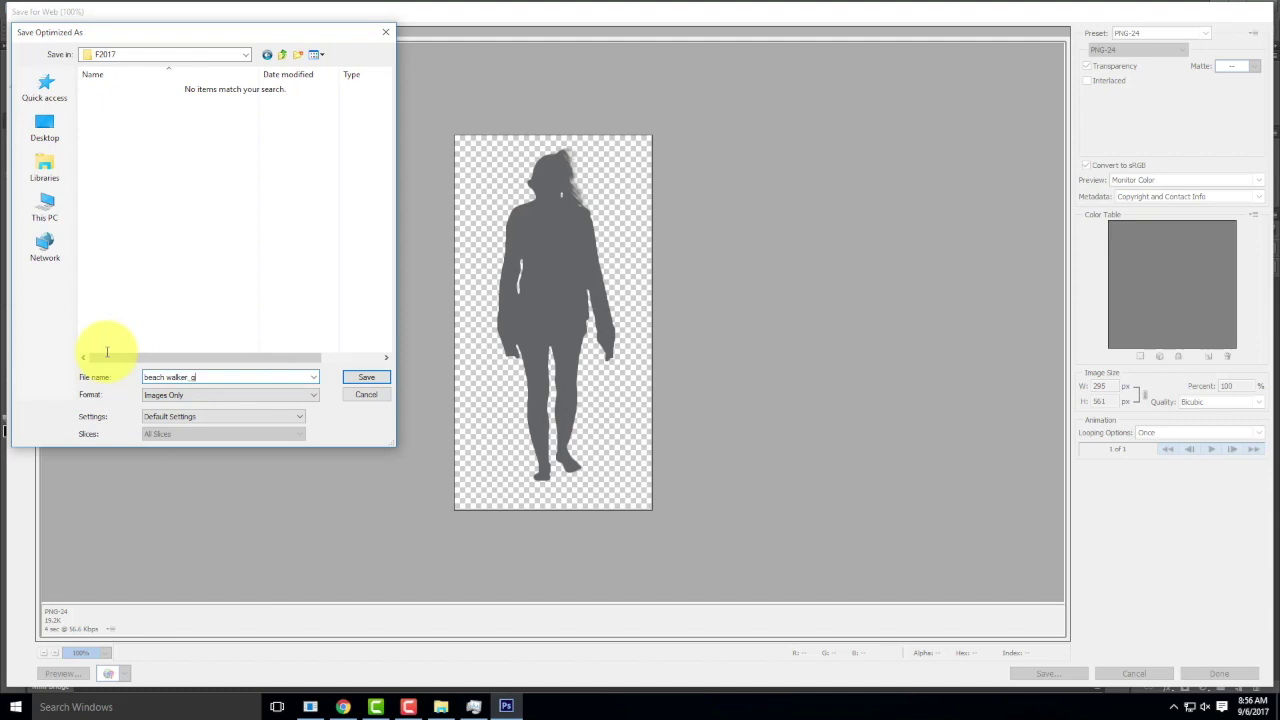
pyautogui.press('BackSpace')
pyautogui.write('ray')
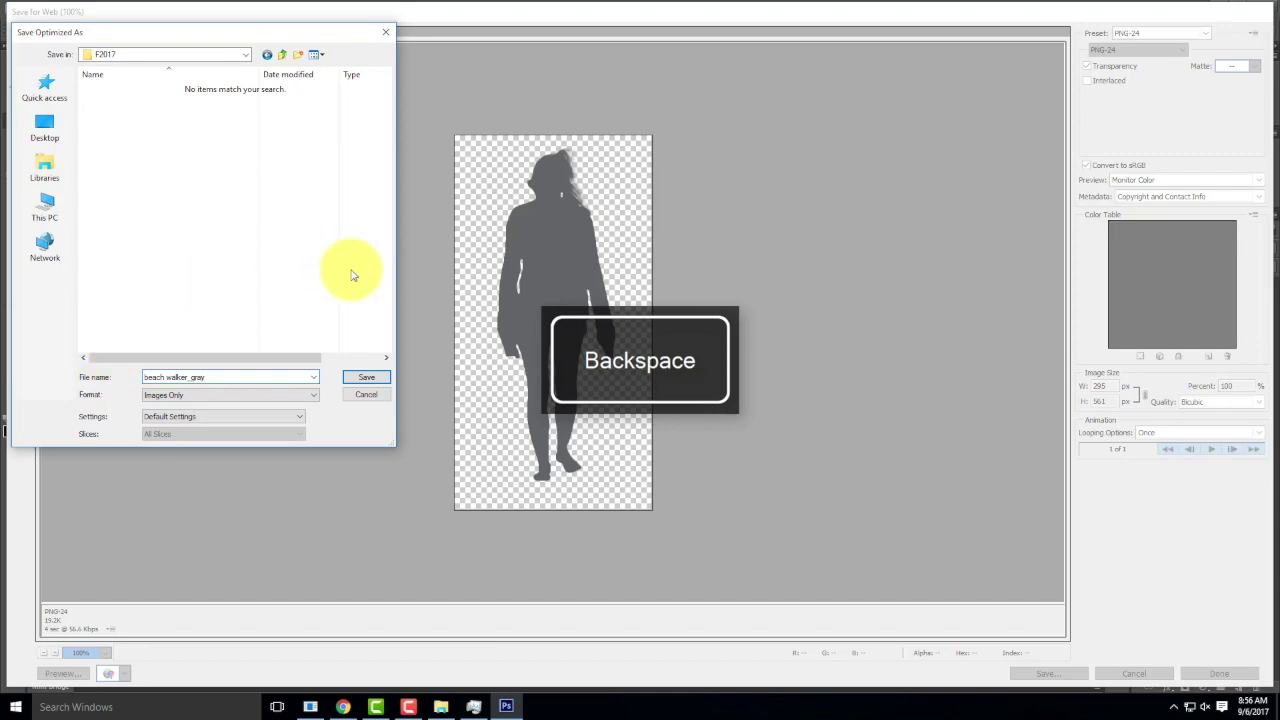
pyautogui.click(367, 378)
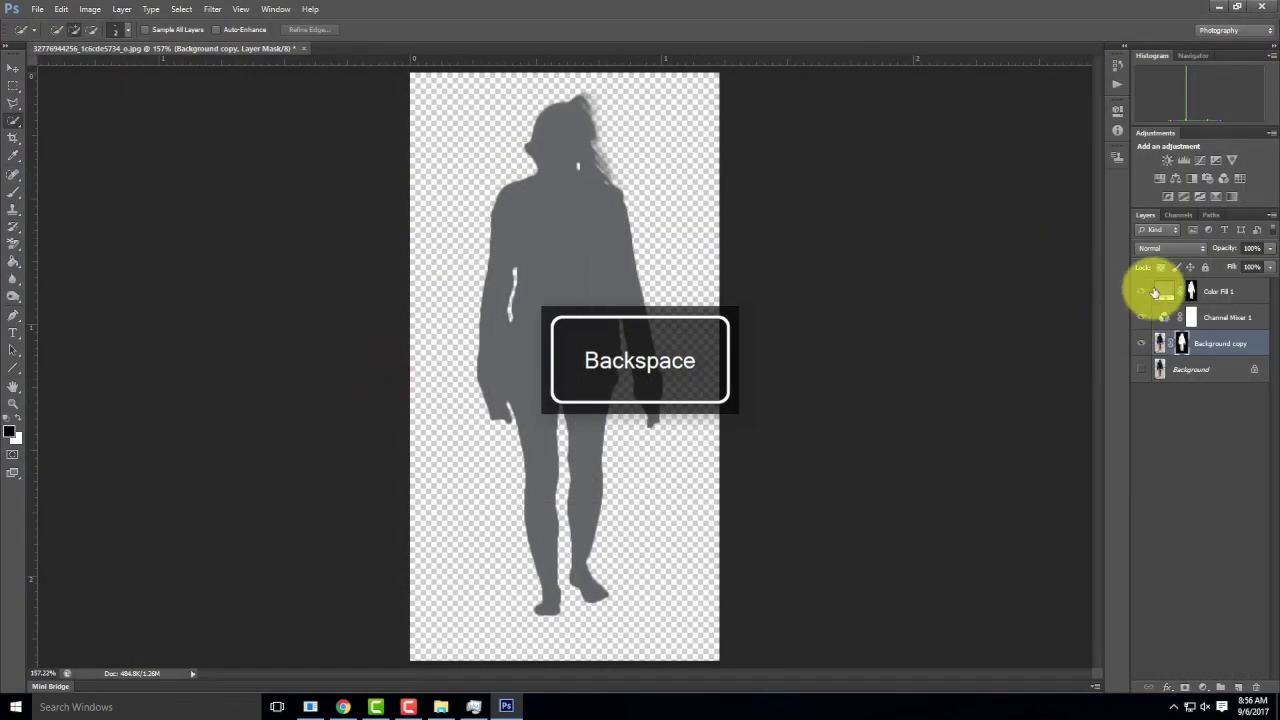
# - Hide Color Fill 1 and export the black-and-white cut-out through Save for Web
pyautogui.click(1141, 291)
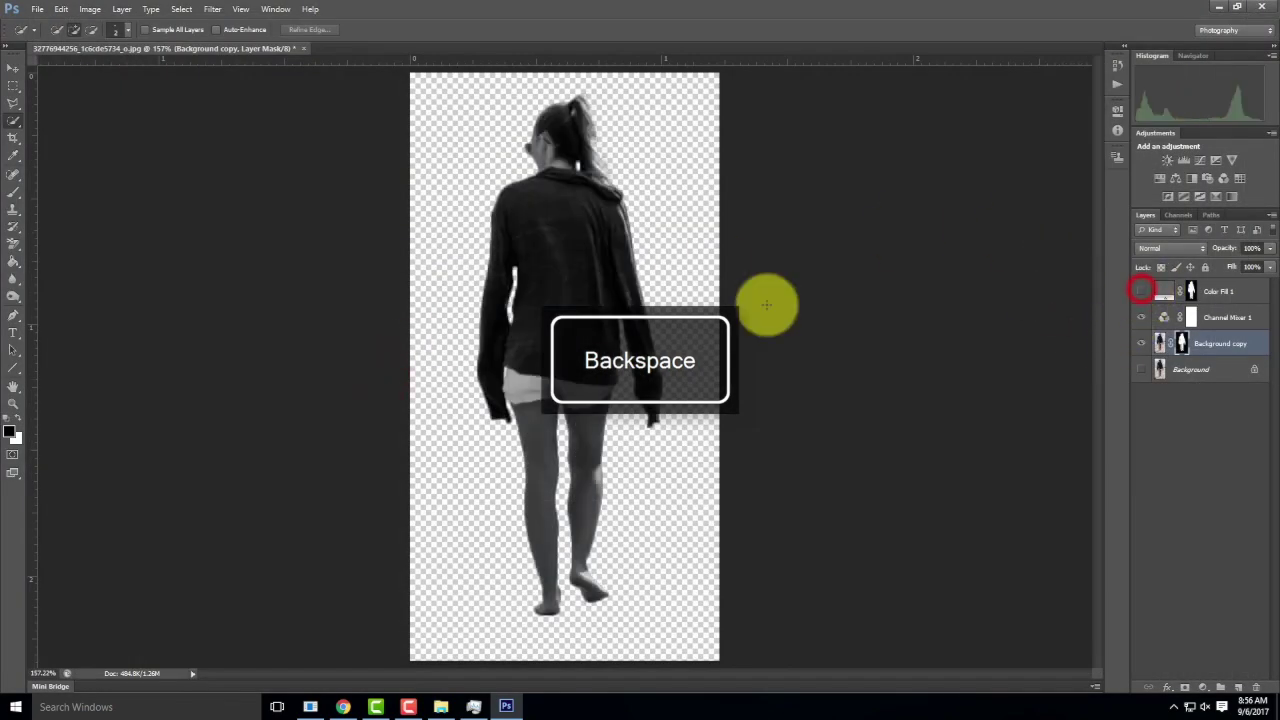
pyautogui.click(36, 9)
pyautogui.click(85, 195)
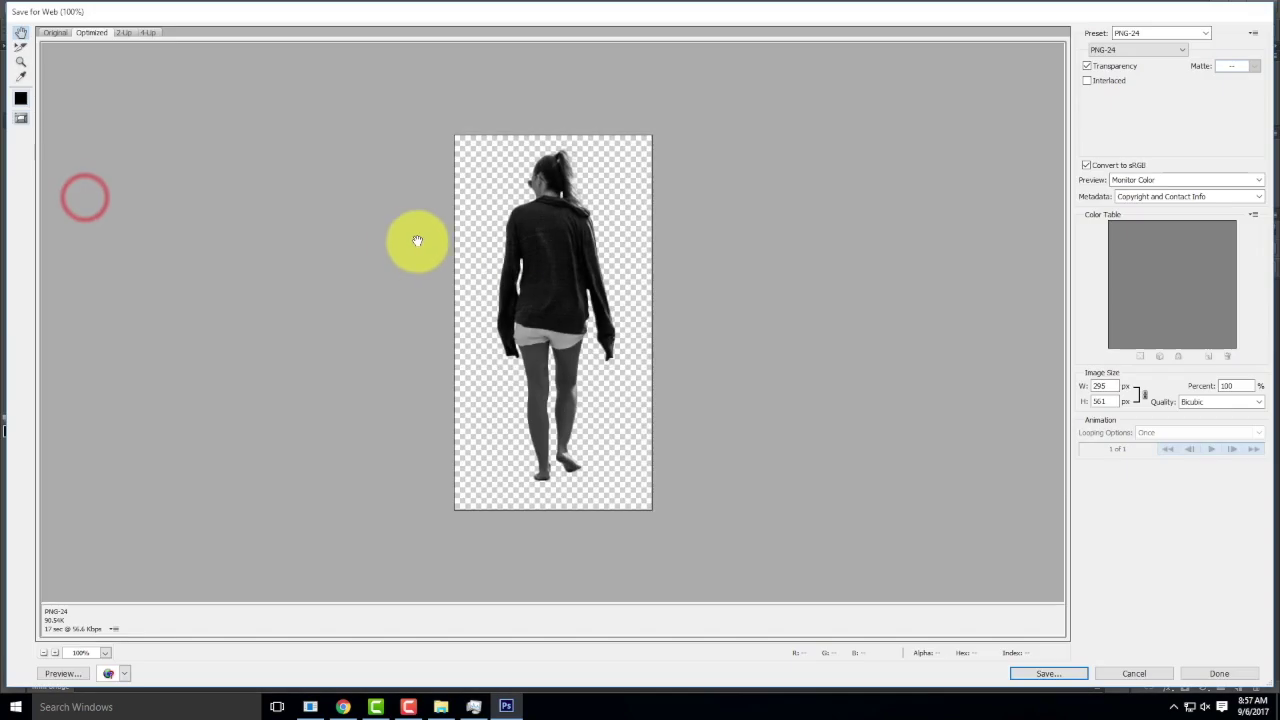
pyautogui.click(1059, 672)
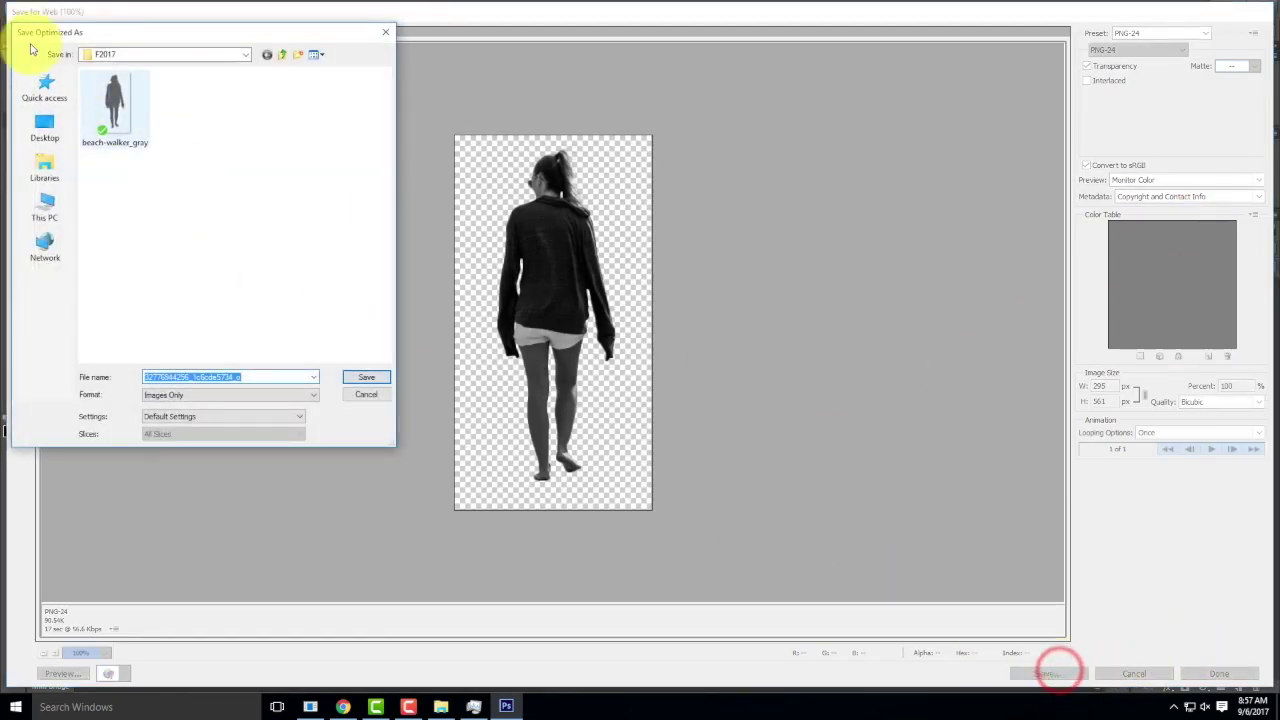
# - Save it as beach-walker_bw.png in F2017, then hide the Channel Mixer to restore colour
pyautogui.click(114, 108)
pyautogui.click(220, 377)
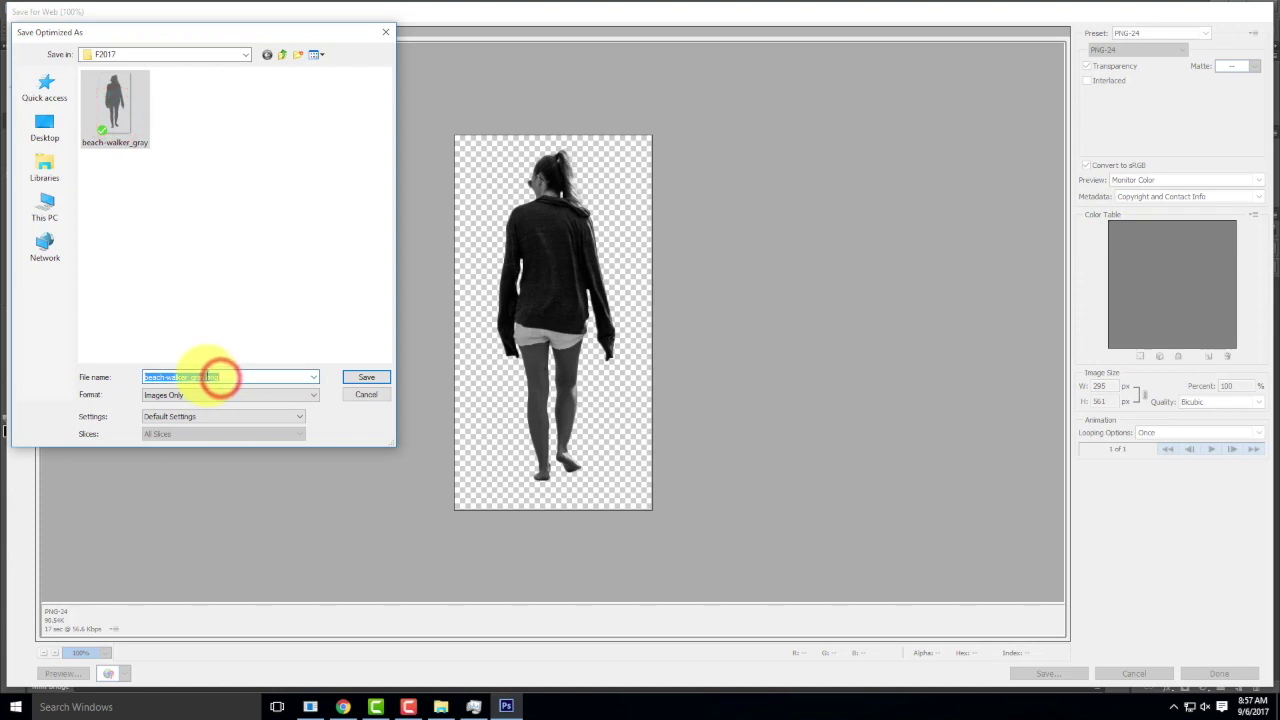
pyautogui.click(202, 377)
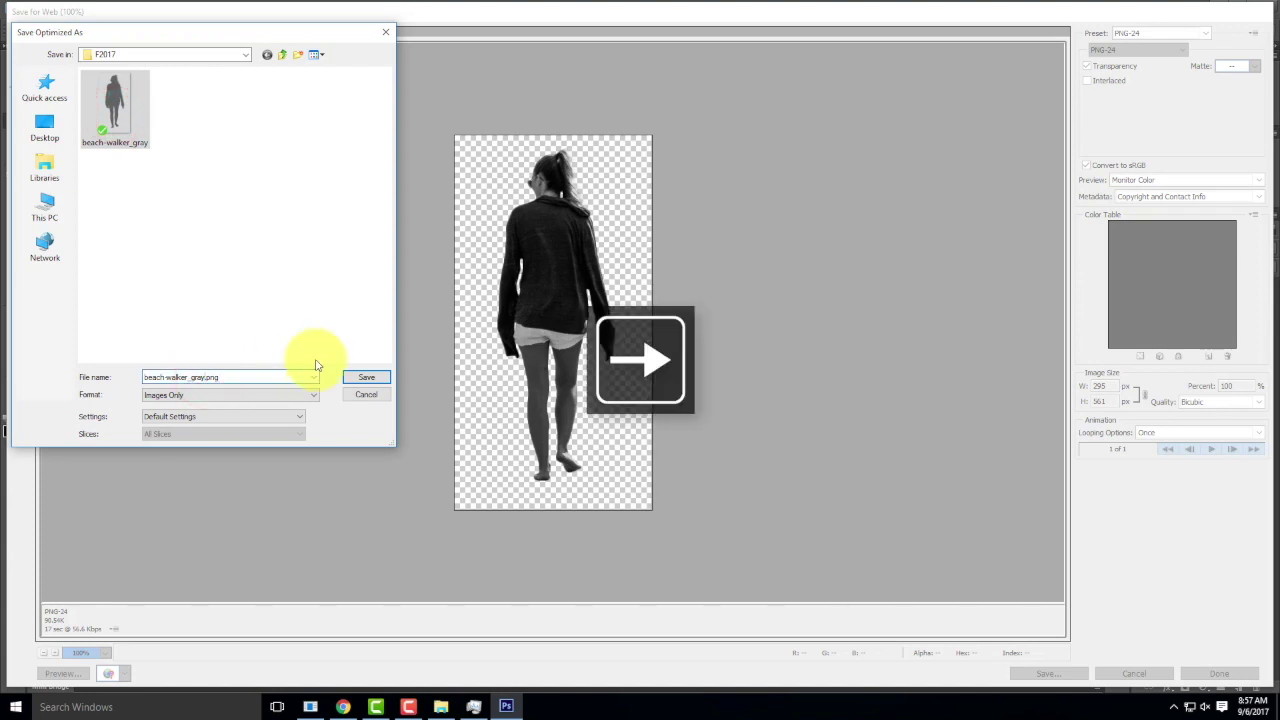
pyautogui.press('BackSpace')
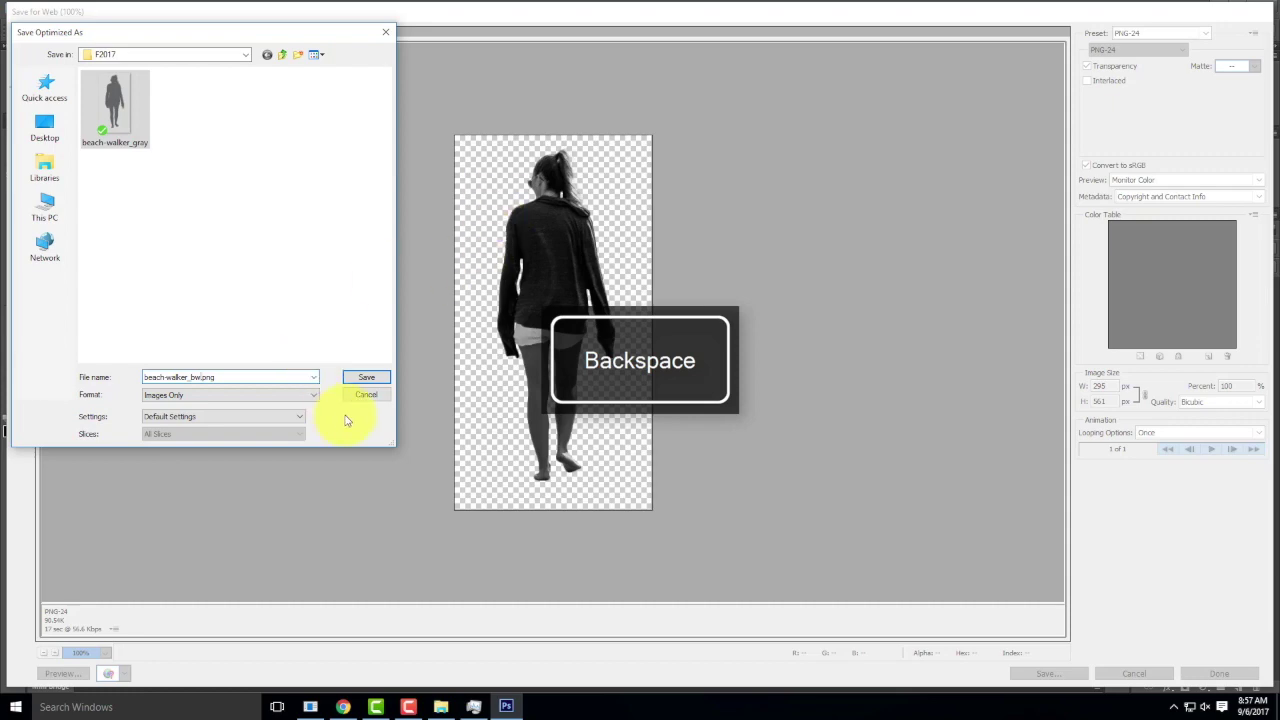
pyautogui.click(369, 382)
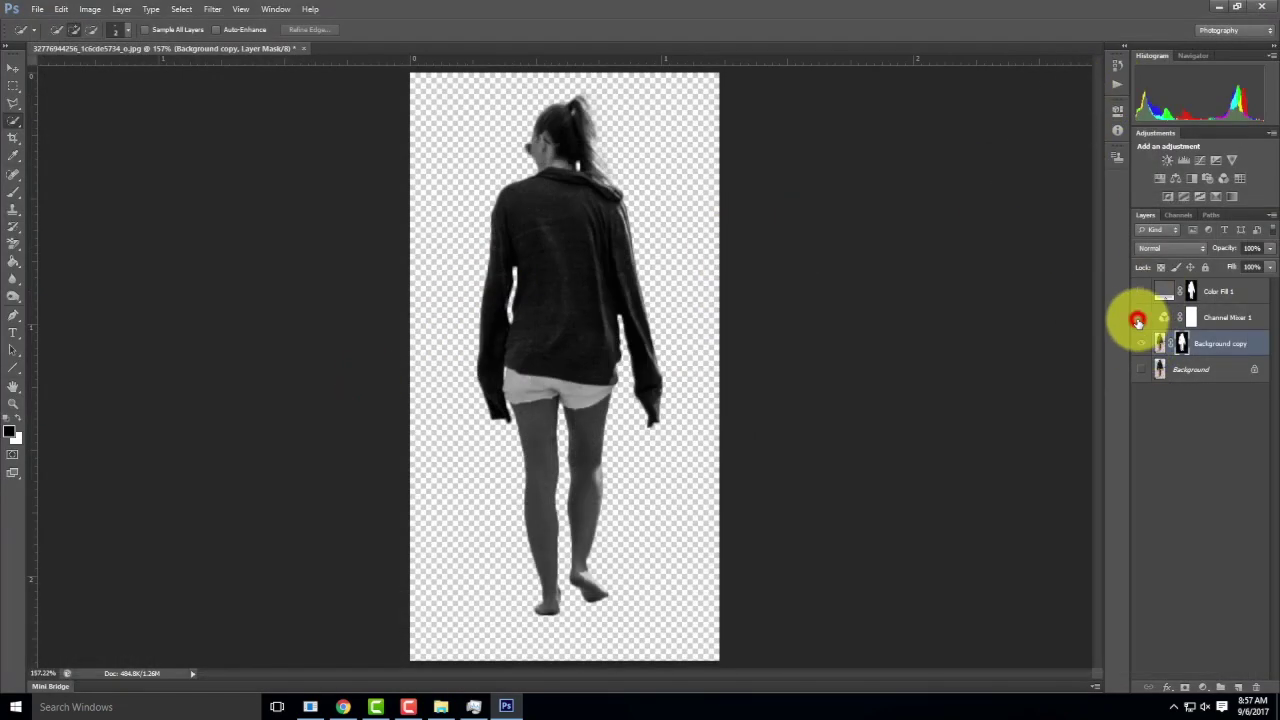
pyautogui.click(1138, 319)
# - Export the full-colour cut-out via Save for Web as beach-walker_color.png in the F2017 folder
pyautogui.click(37, 9)
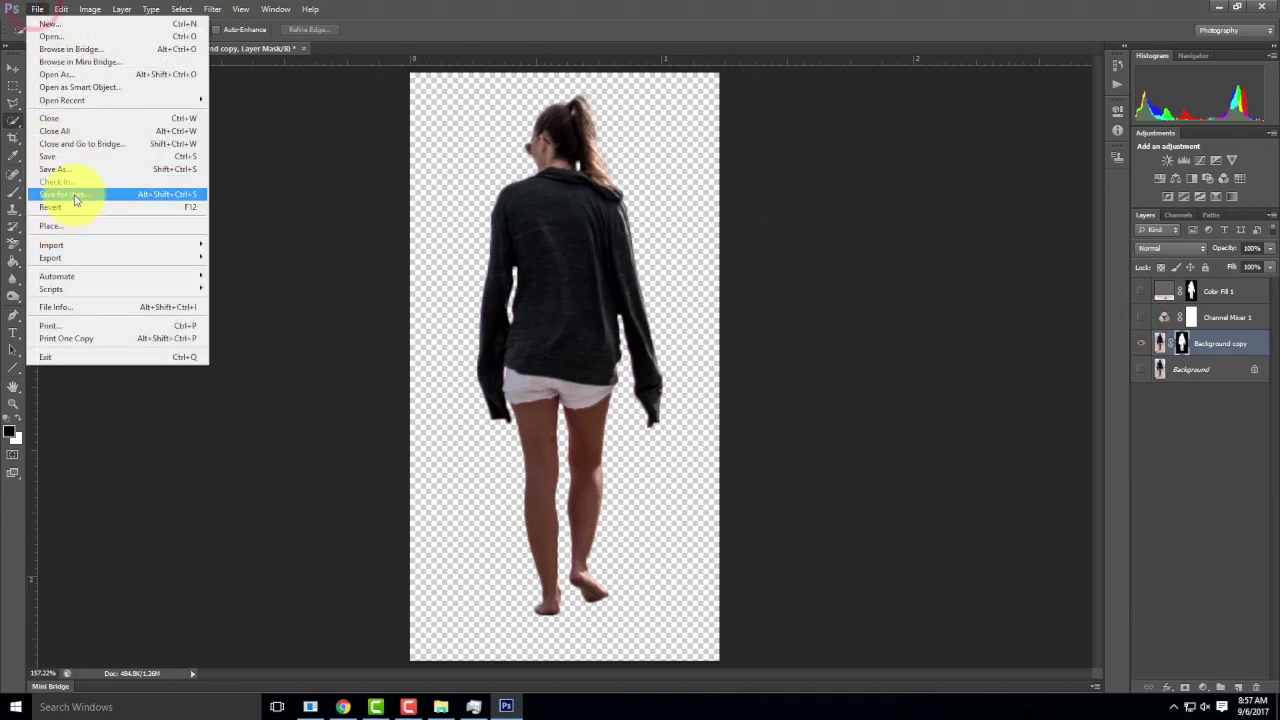
pyautogui.click(73, 195)
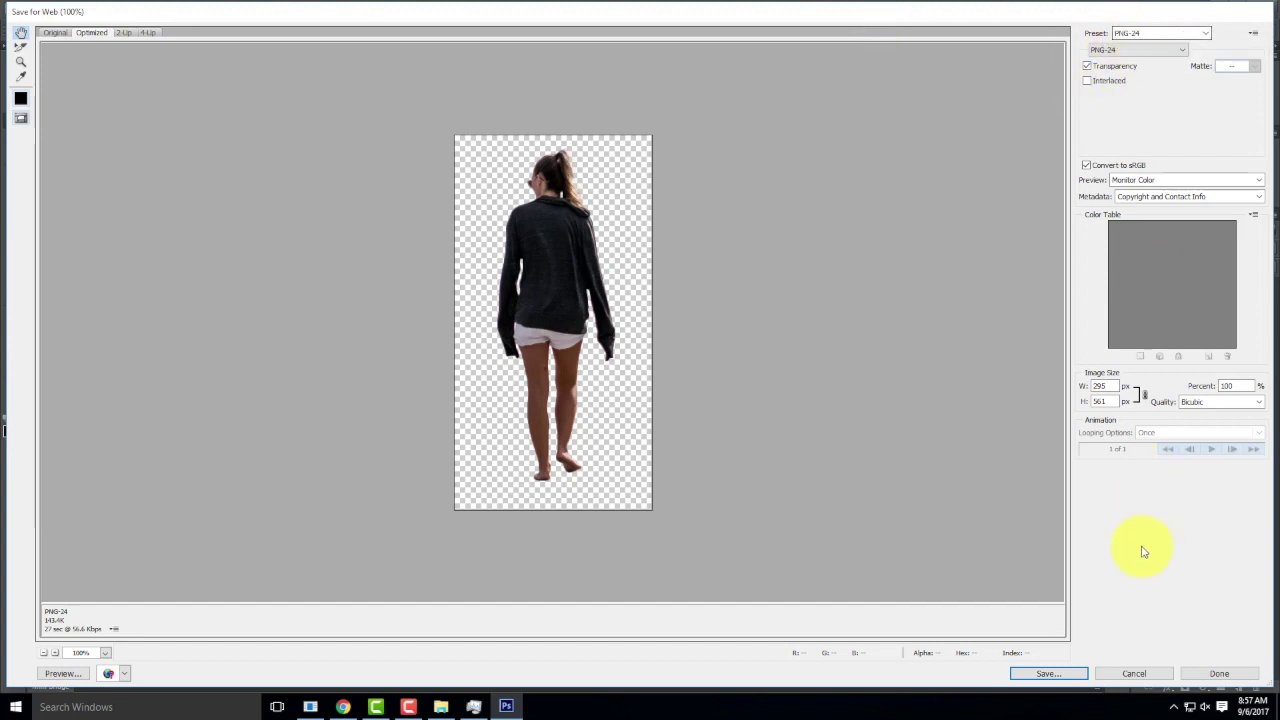
pyautogui.click(1060, 678)
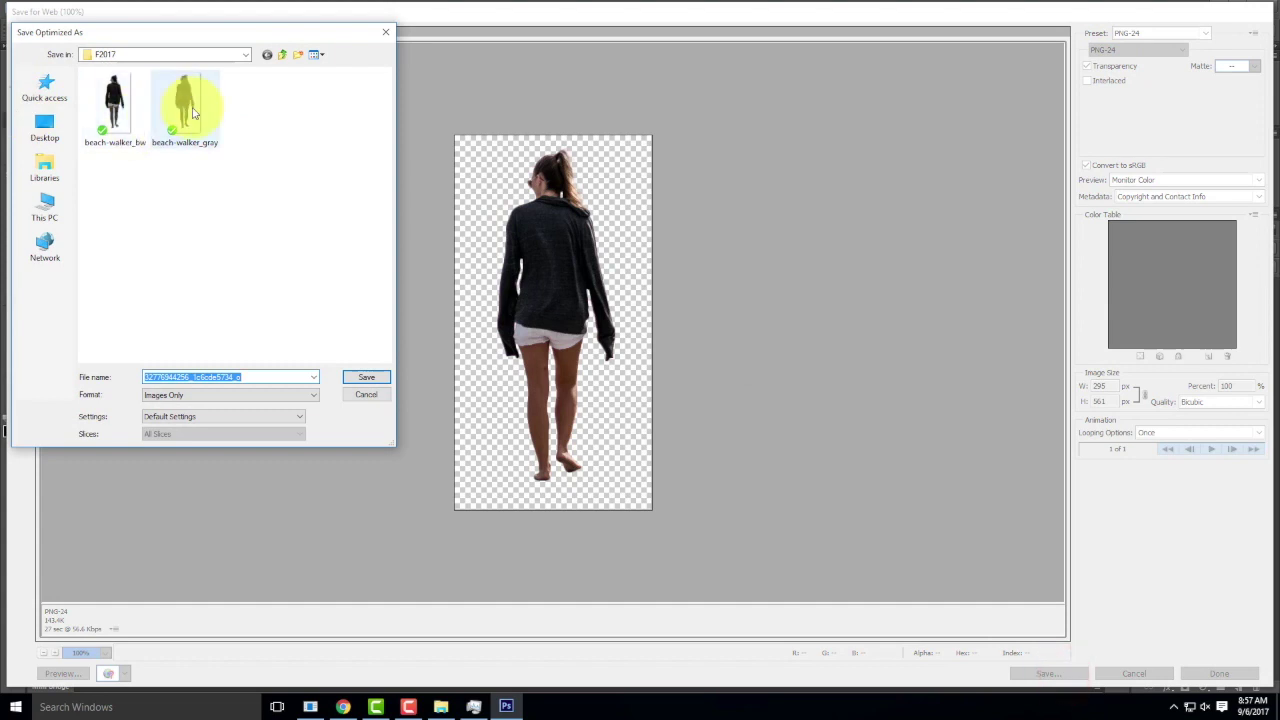
pyautogui.click(192, 110)
pyautogui.click(200, 377)
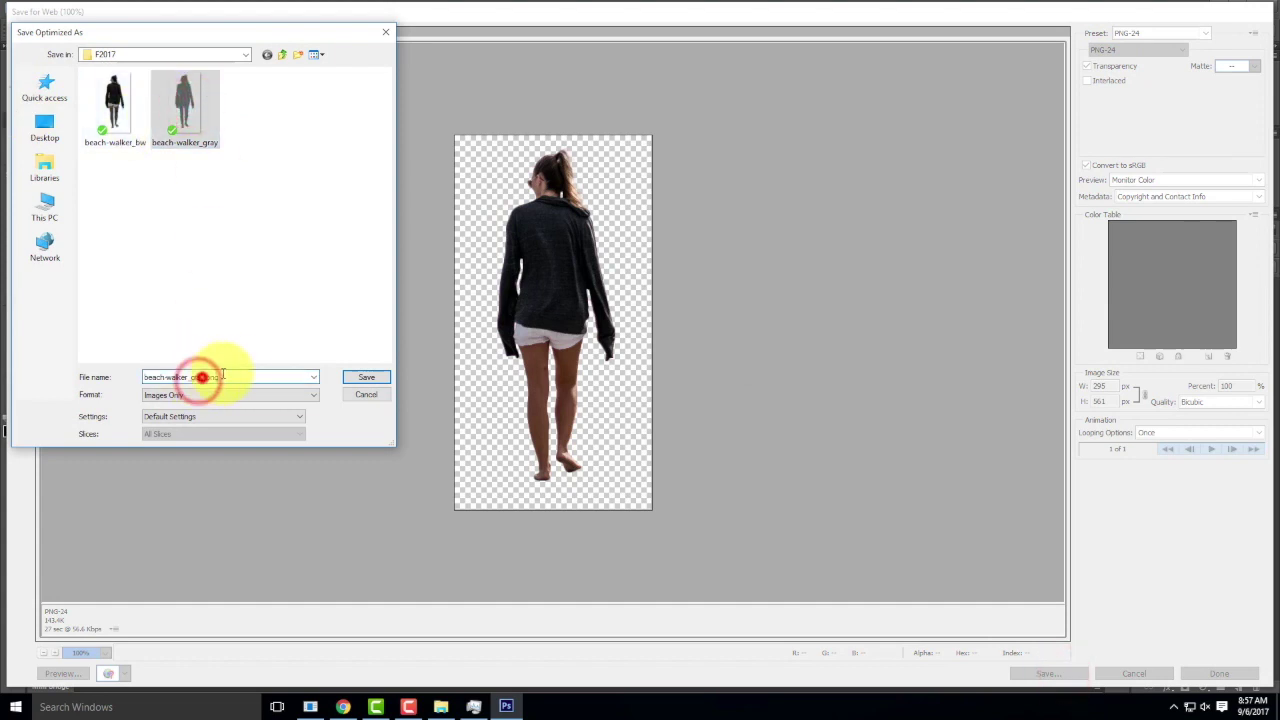
pyautogui.press('Right')
pyautogui.press('BackSpace')
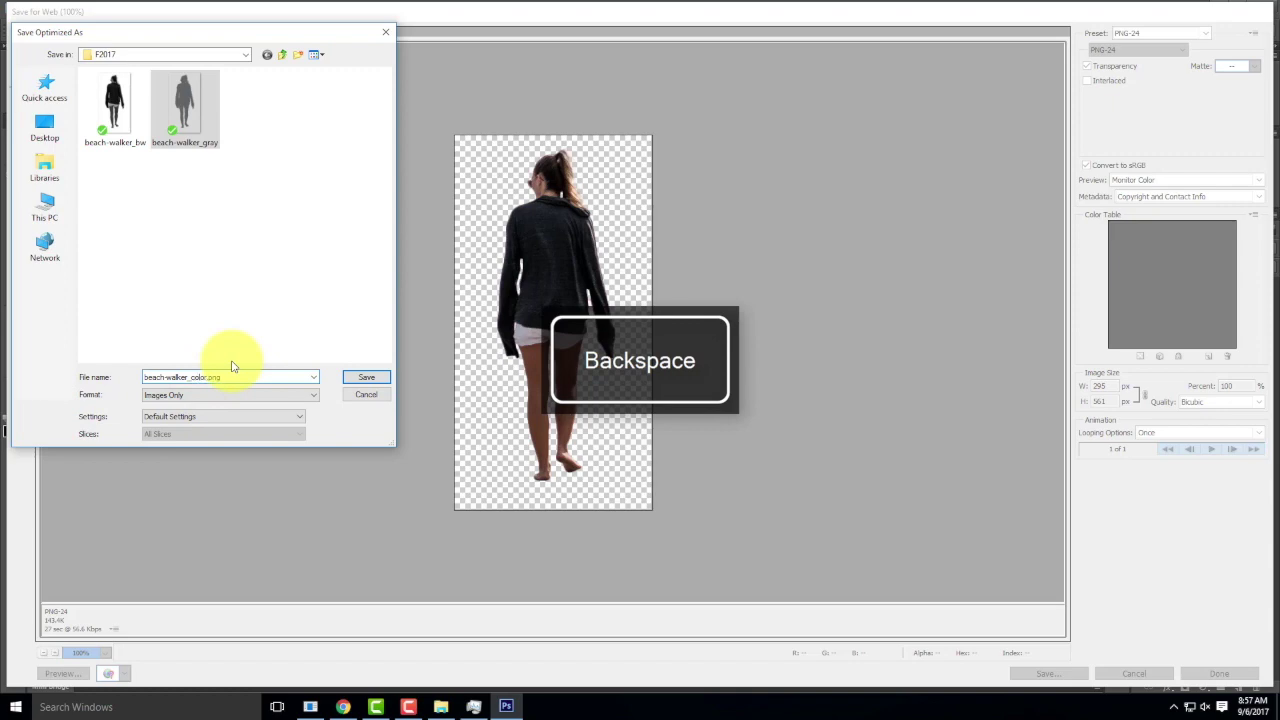
pyautogui.click(365, 378)
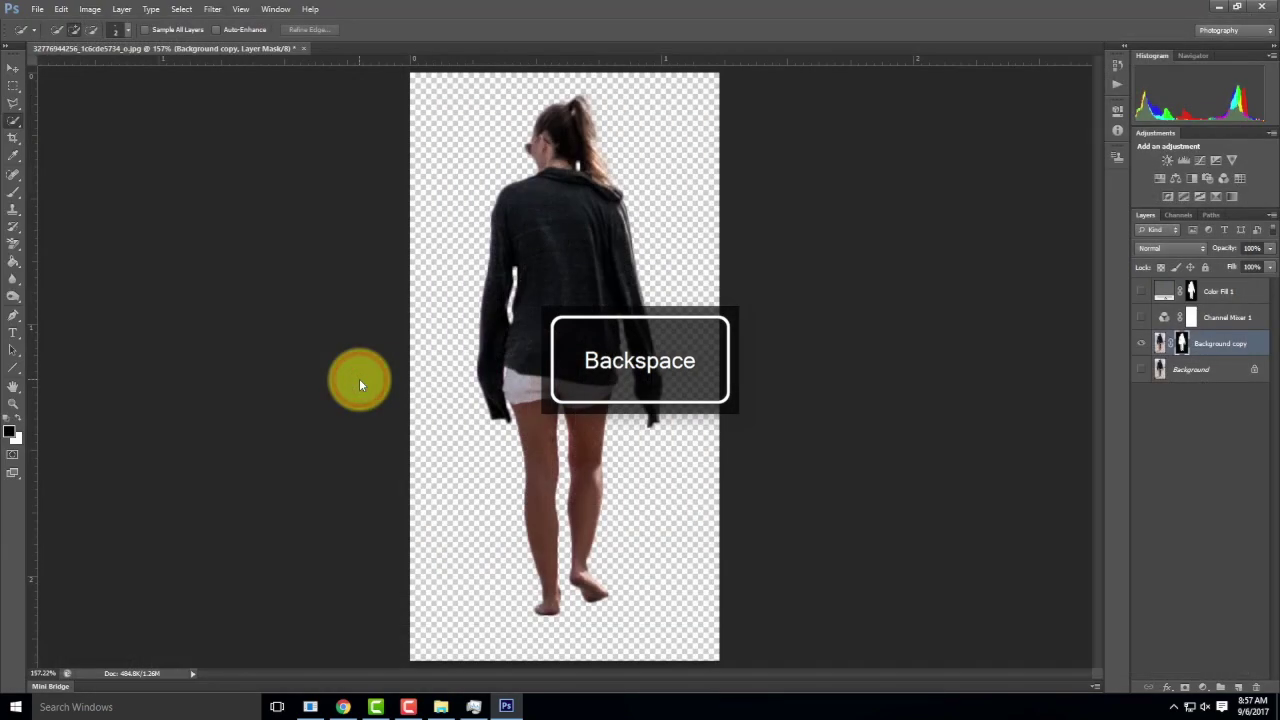
pyautogui.click(1140, 292)
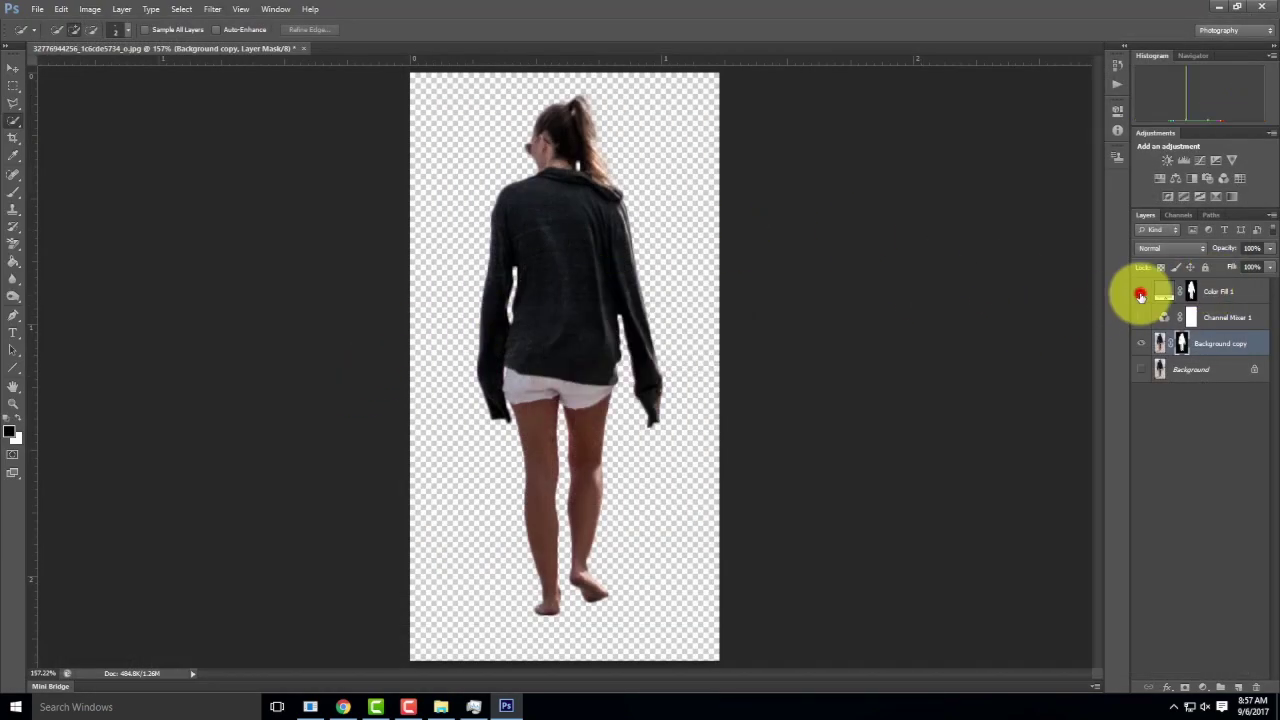
pyautogui.click(1140, 295)
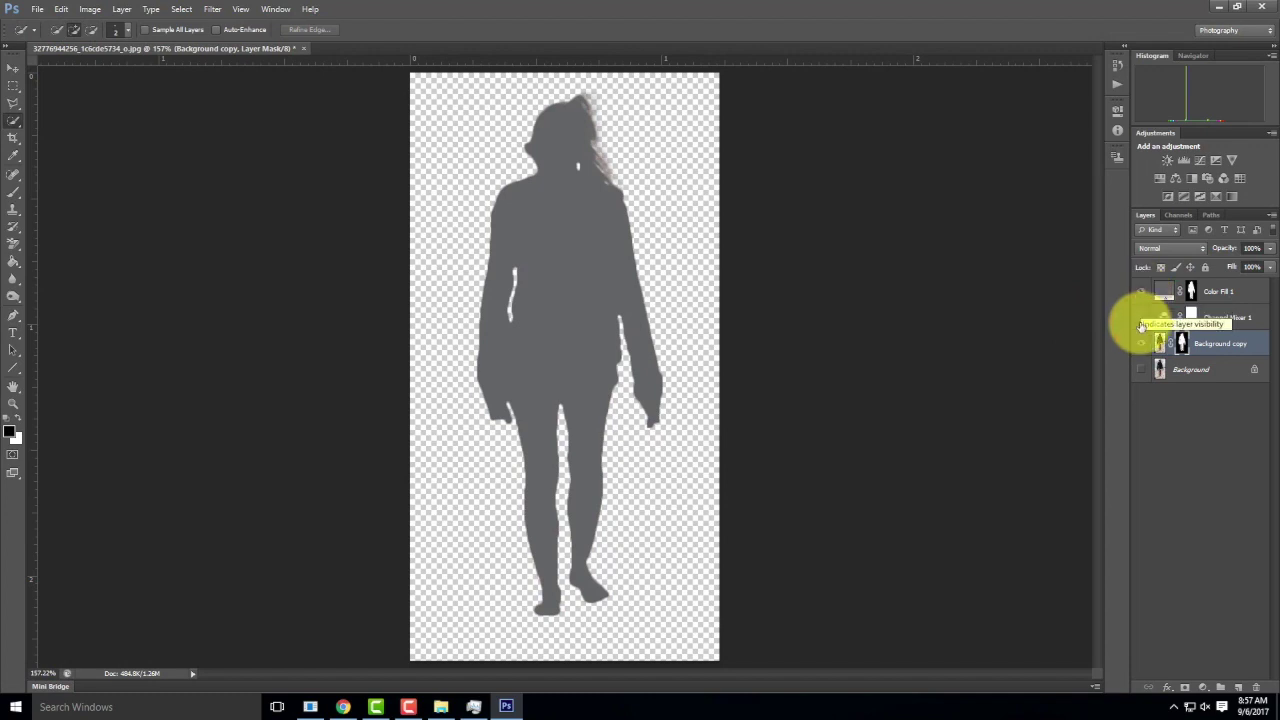
pyautogui.click(1142, 292)
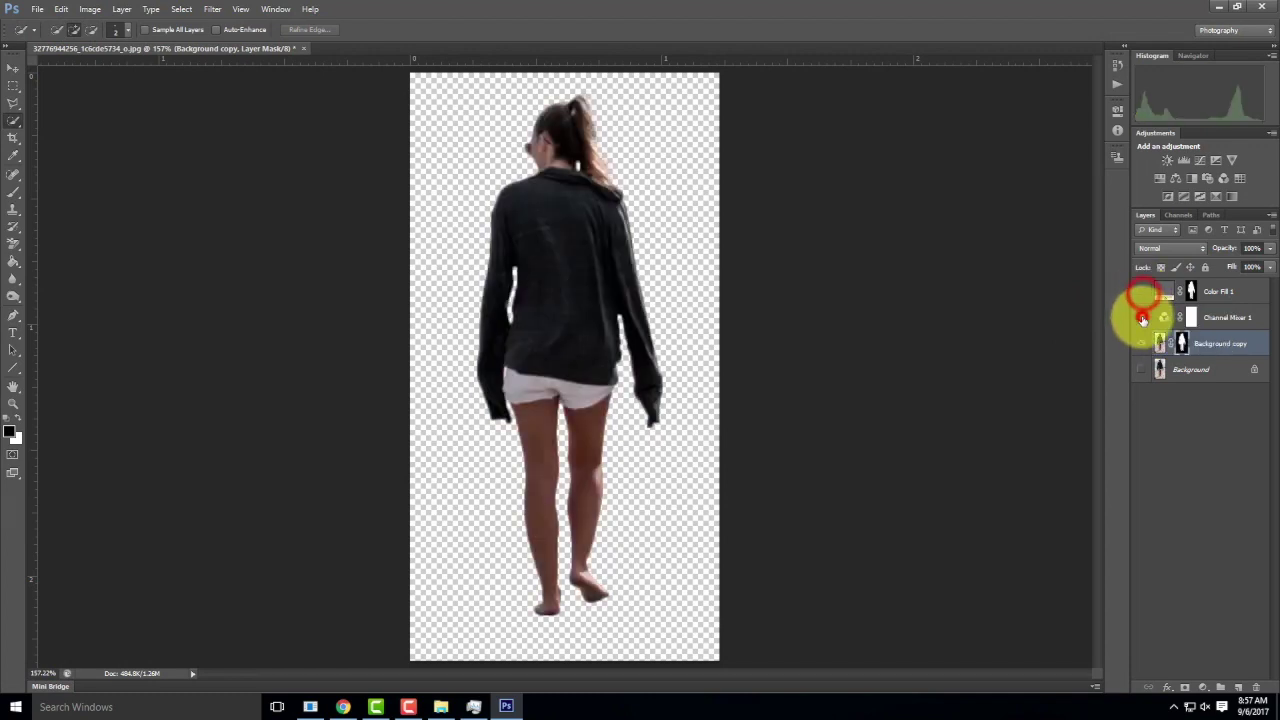
pyautogui.click(1142, 318)
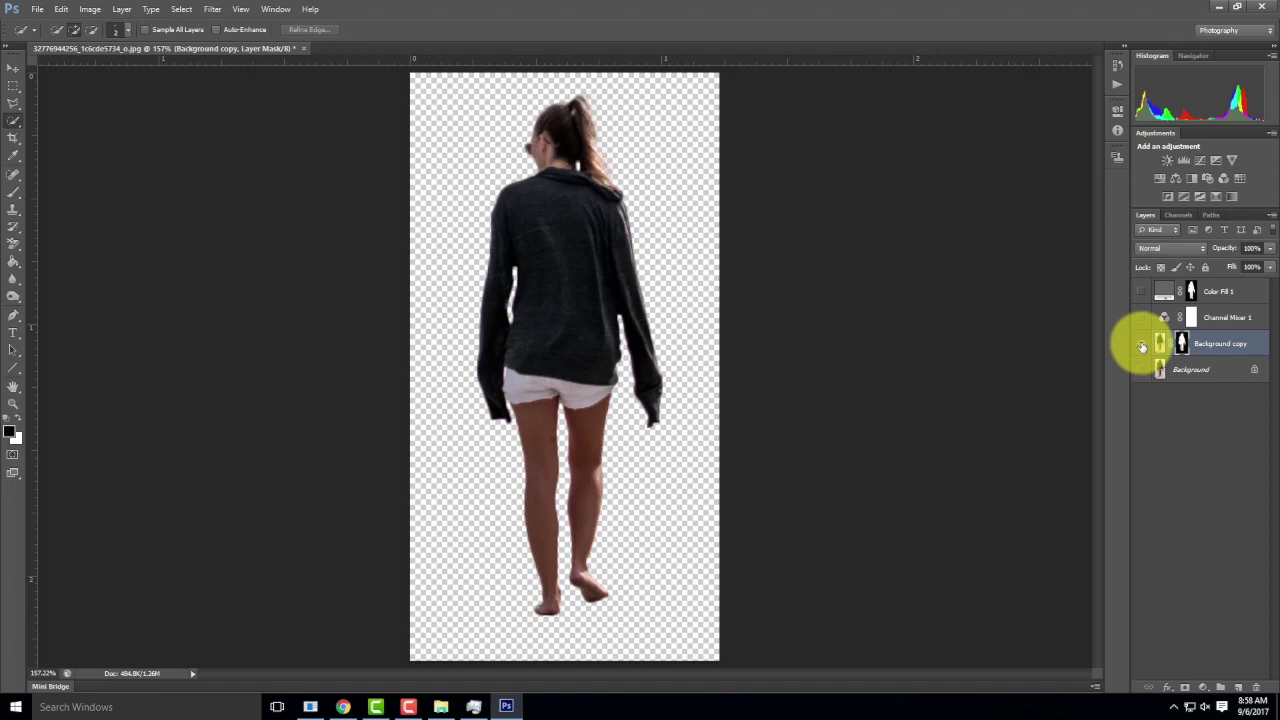
# - In Chrome, go to the Digital Tools for Designers site's Collage Images resource page
pyautogui.click(343, 707)
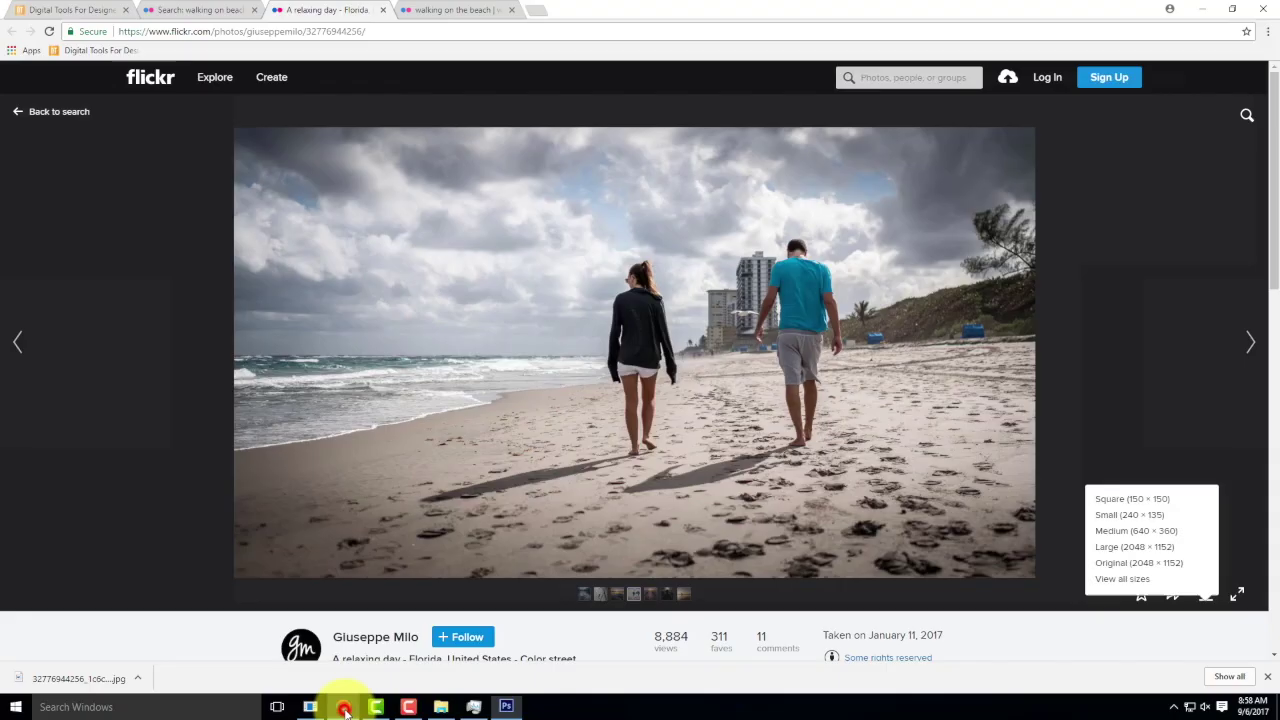
pyautogui.click(45, 10)
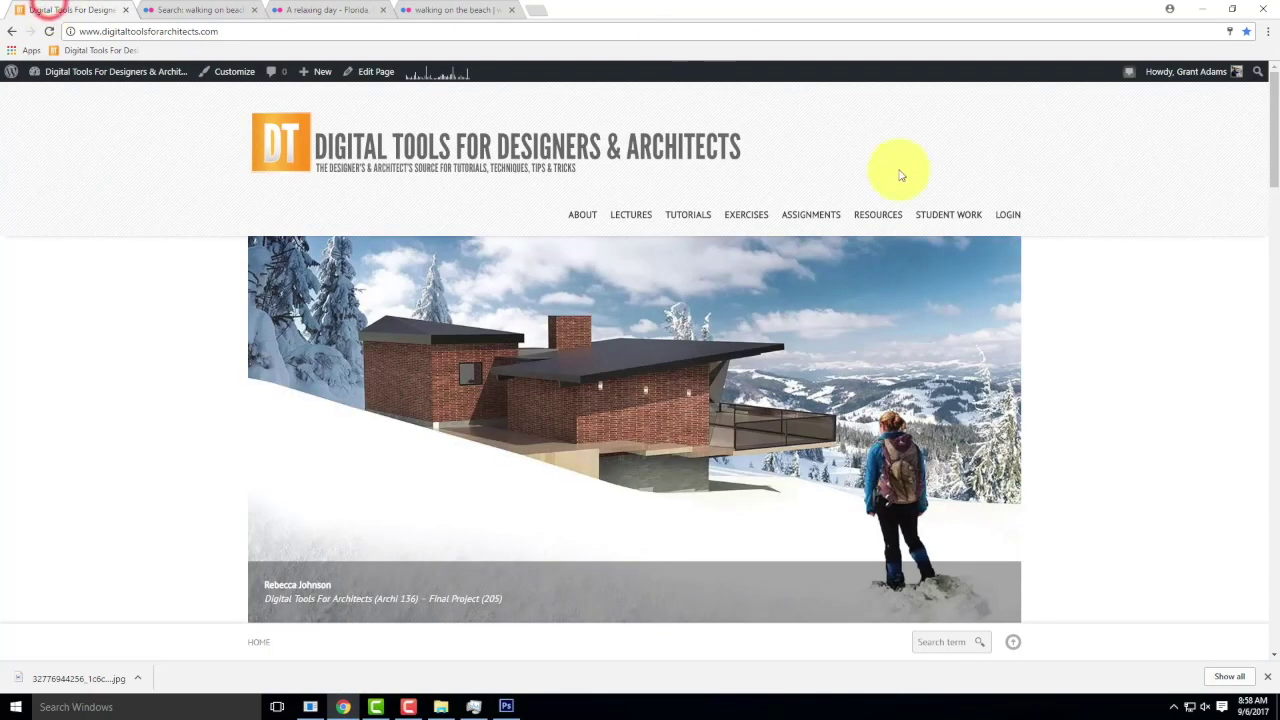
pyautogui.moveTo(892, 214)
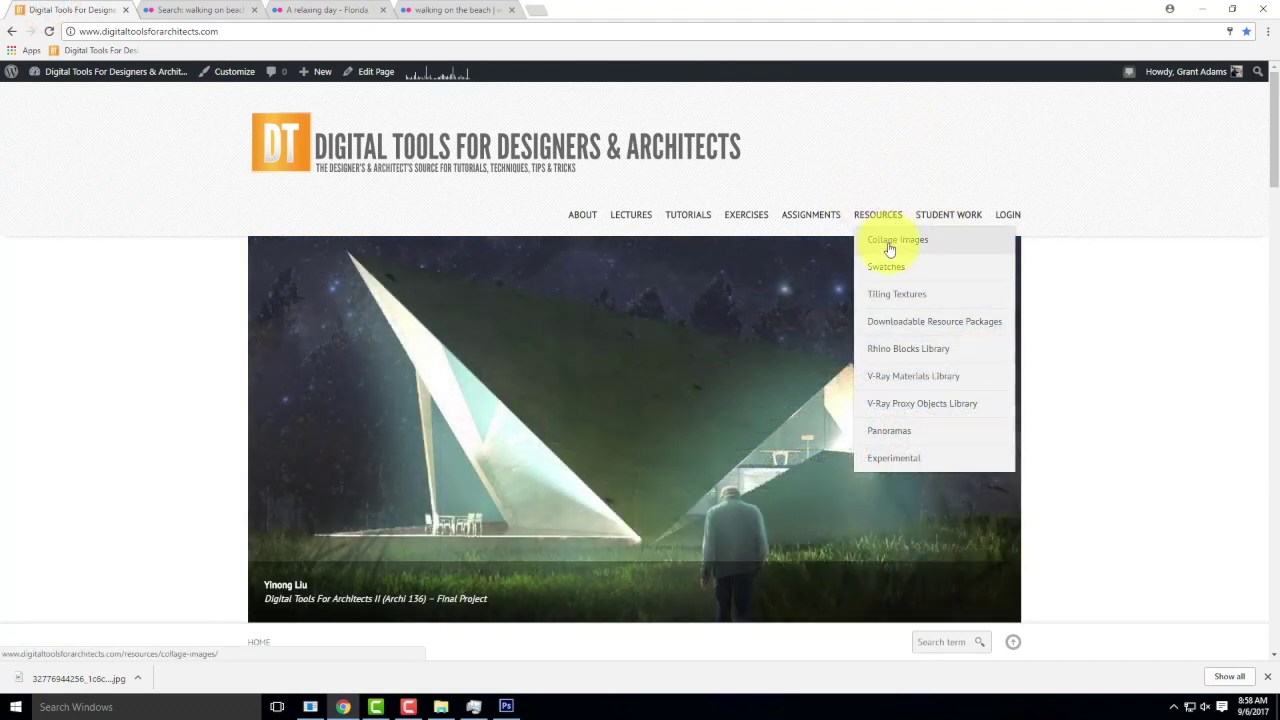
pyautogui.click(888, 245)
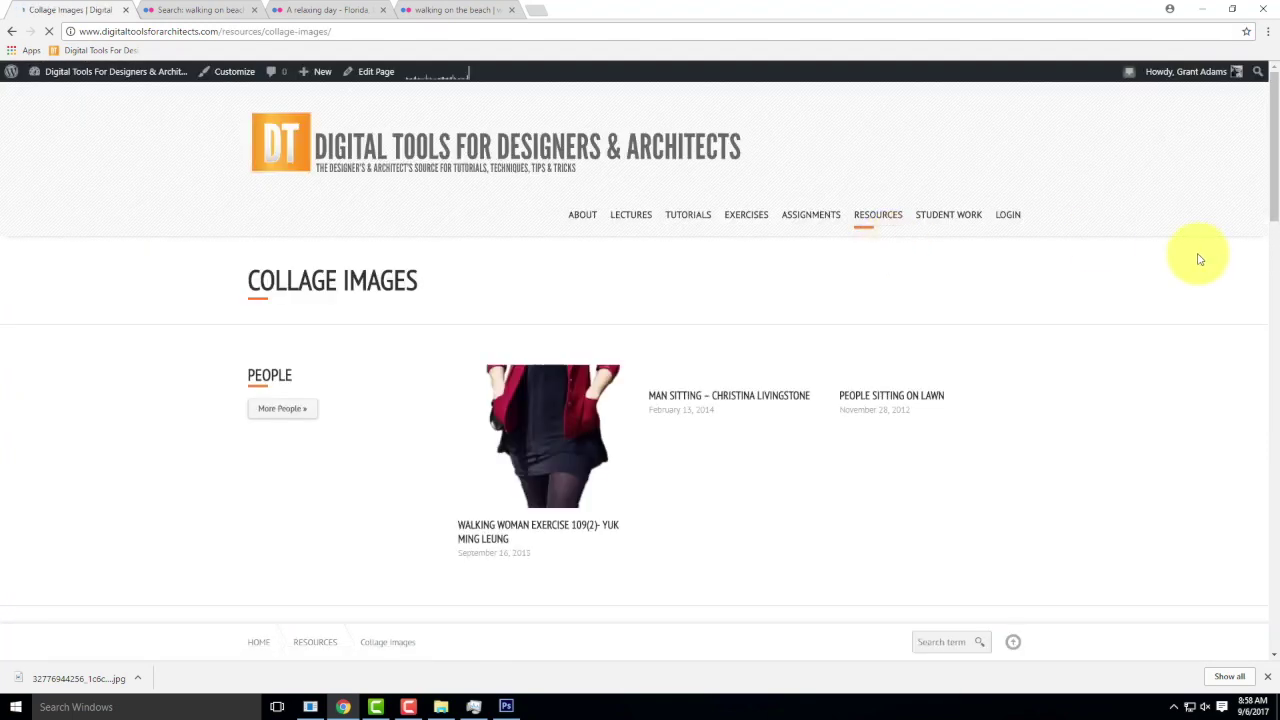
# - Open the People collage images and browse the extra male figure pages
pyautogui.scroll(-8, 1199, 260)
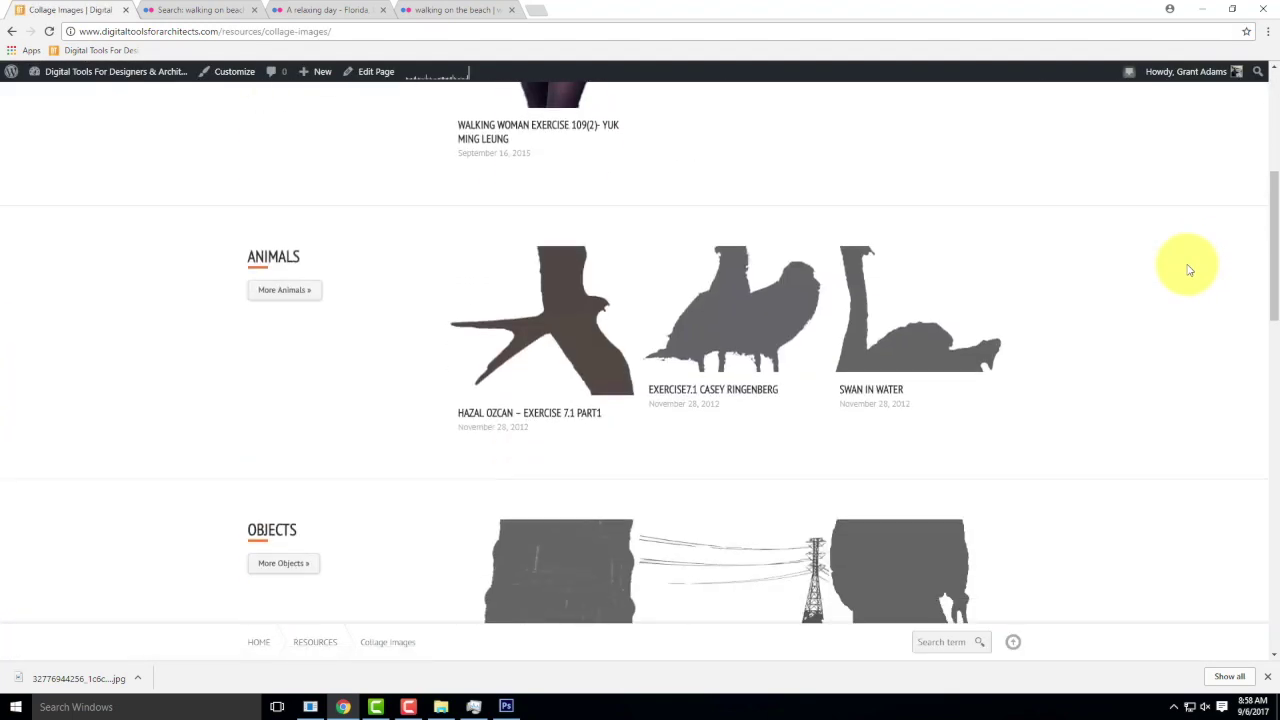
pyautogui.scroll(-4, 1187, 270)
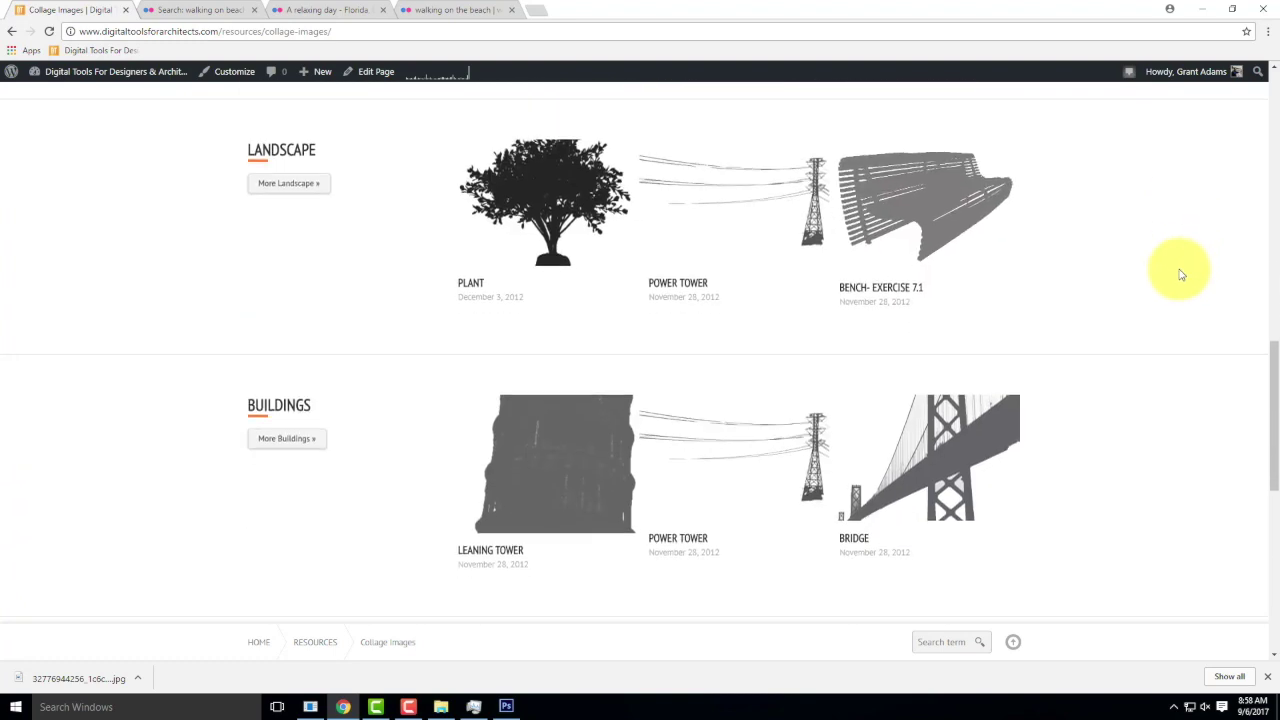
pyautogui.scroll(5, 1183, 272)
pyautogui.scroll(10, 1180, 272)
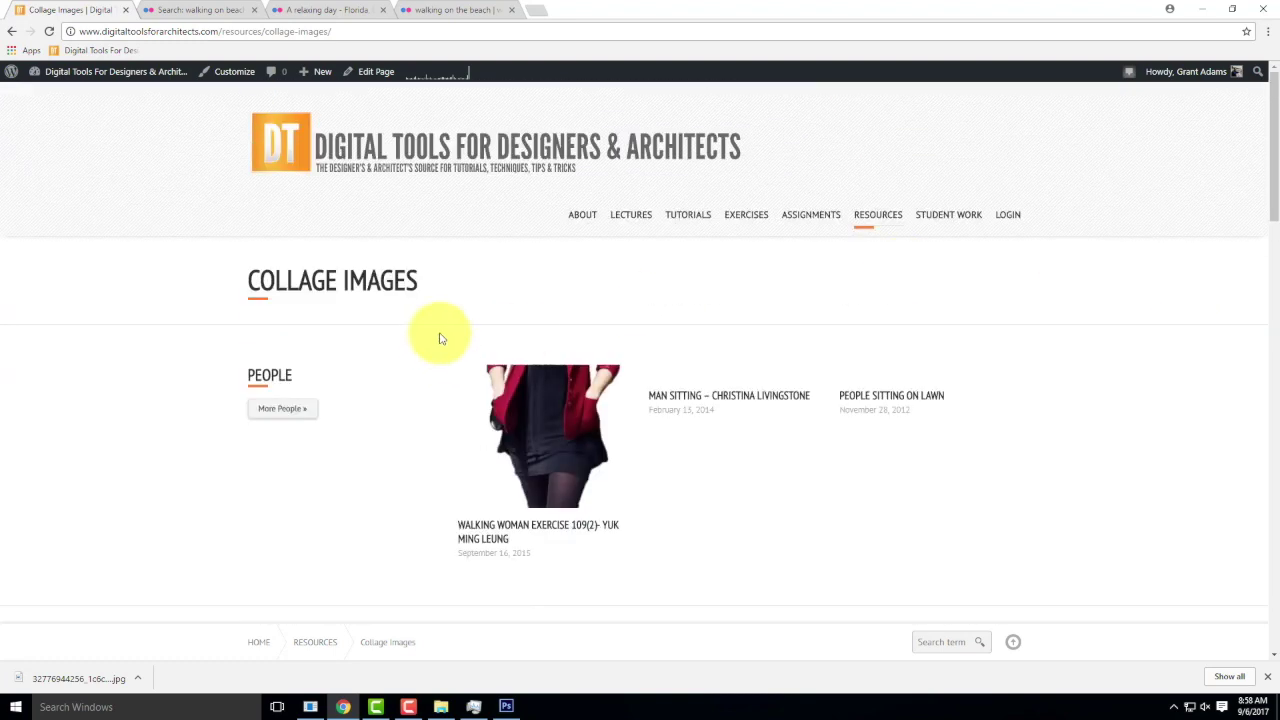
pyautogui.click(269, 406)
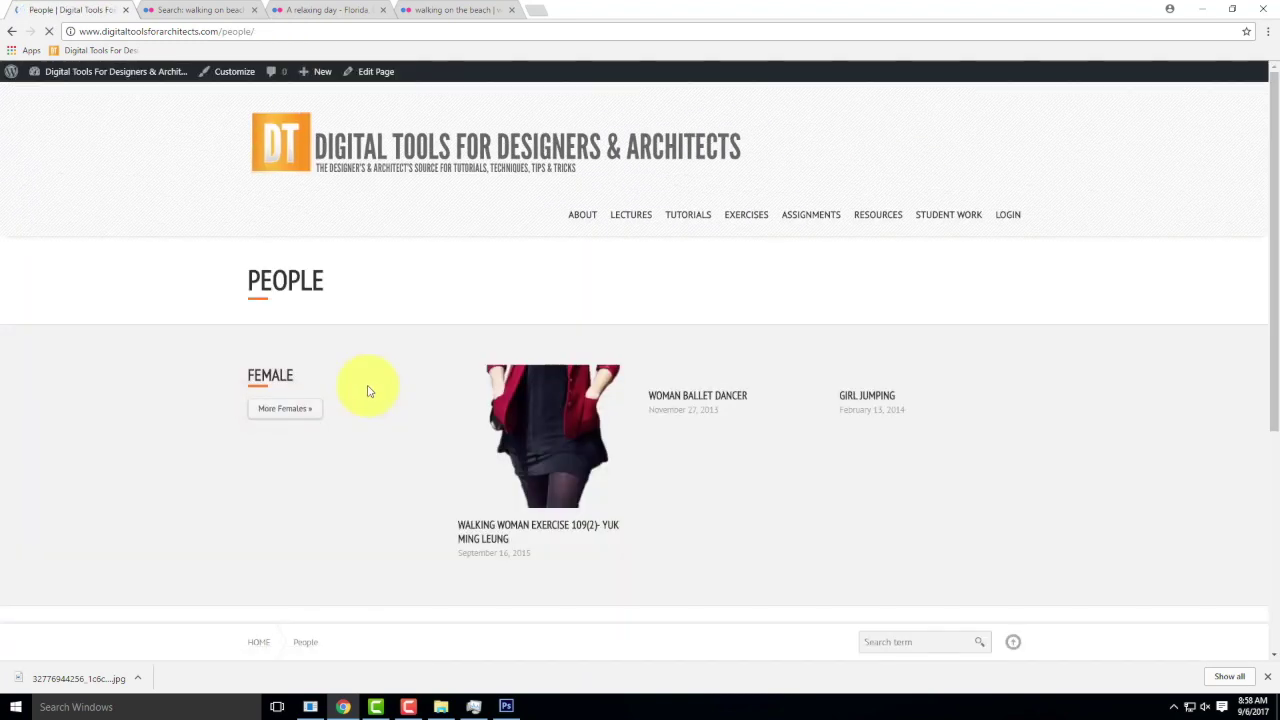
pyautogui.scroll(-2, 990, 390)
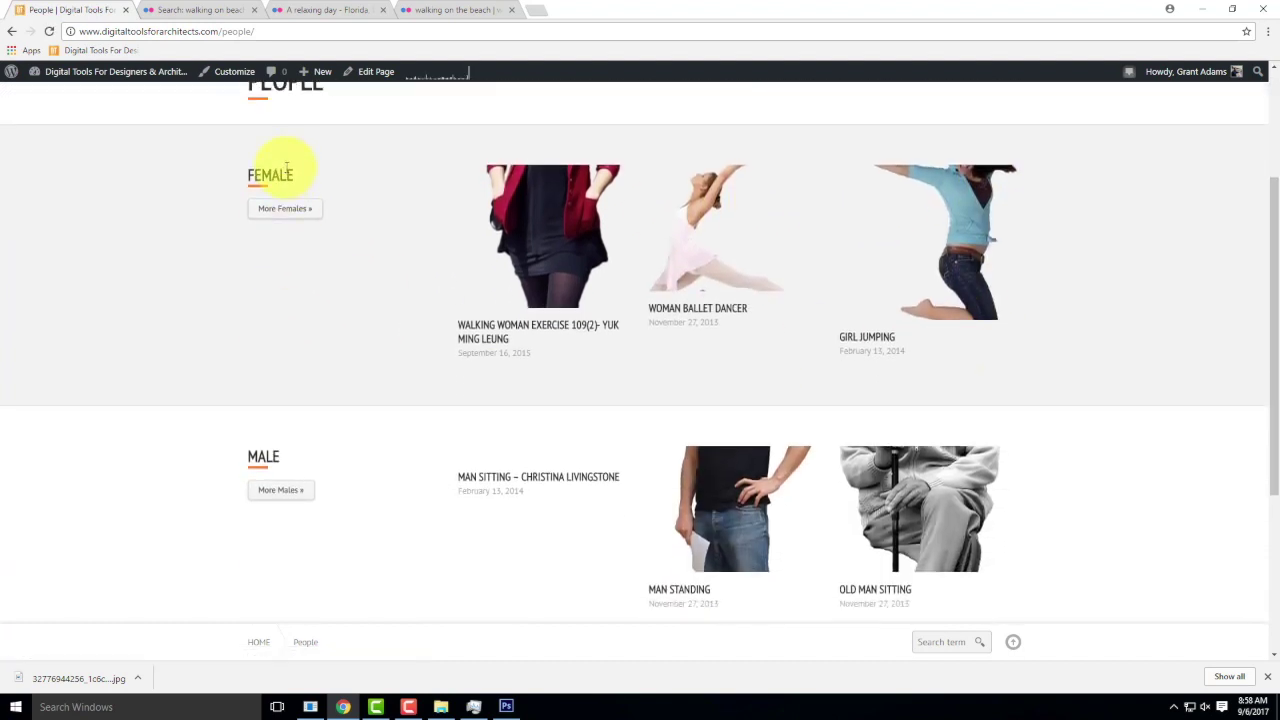
pyautogui.click(285, 489)
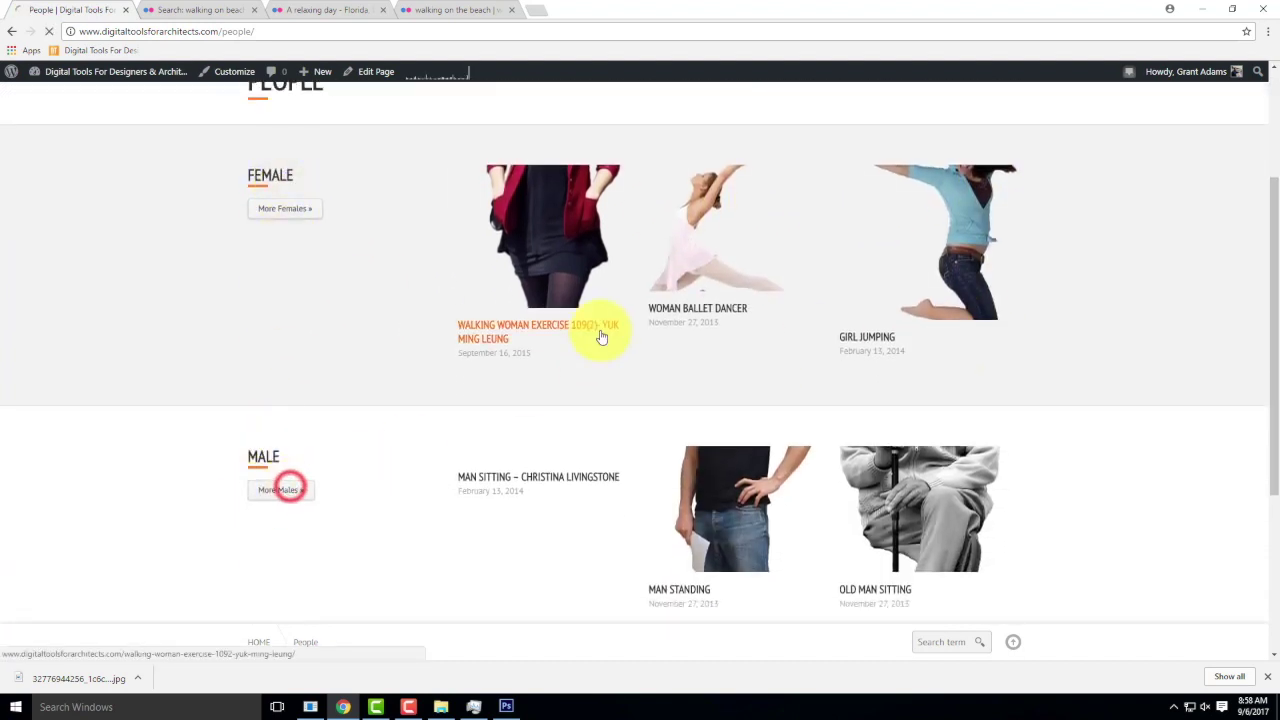
pyautogui.scroll(-5, 760, 333)
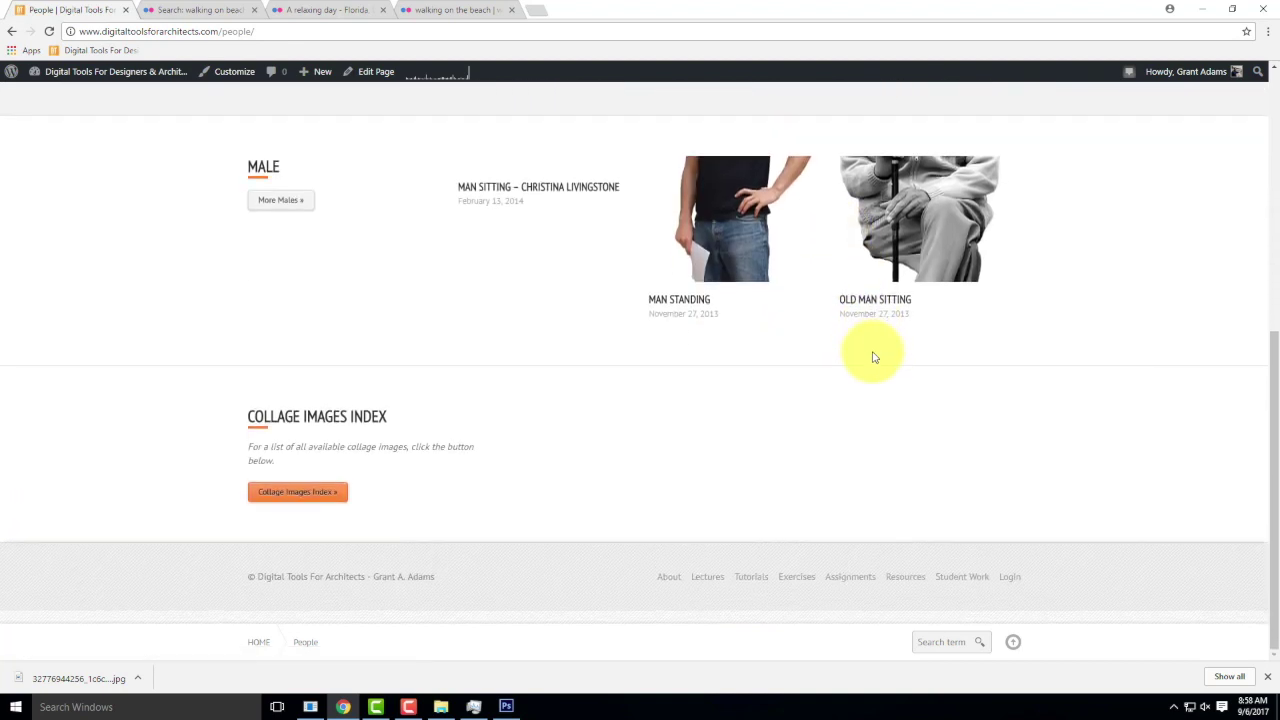
pyautogui.click(283, 265)
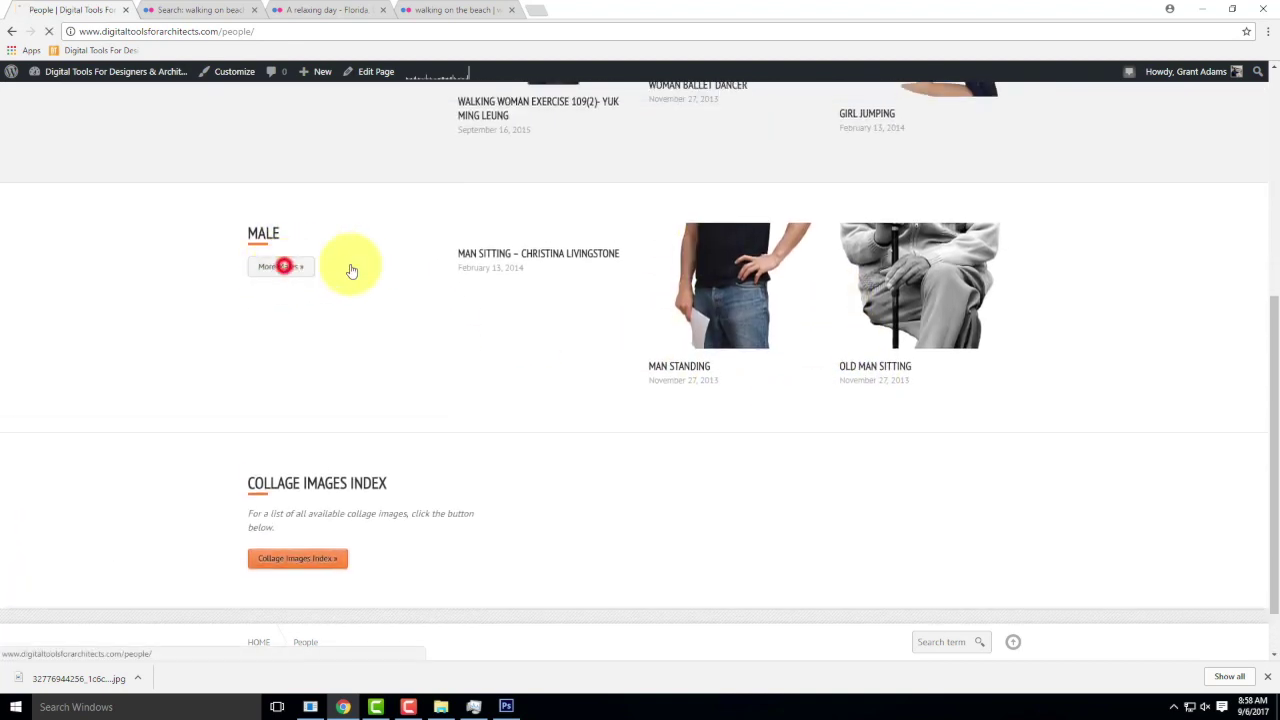
pyautogui.scroll(-4, 748, 283)
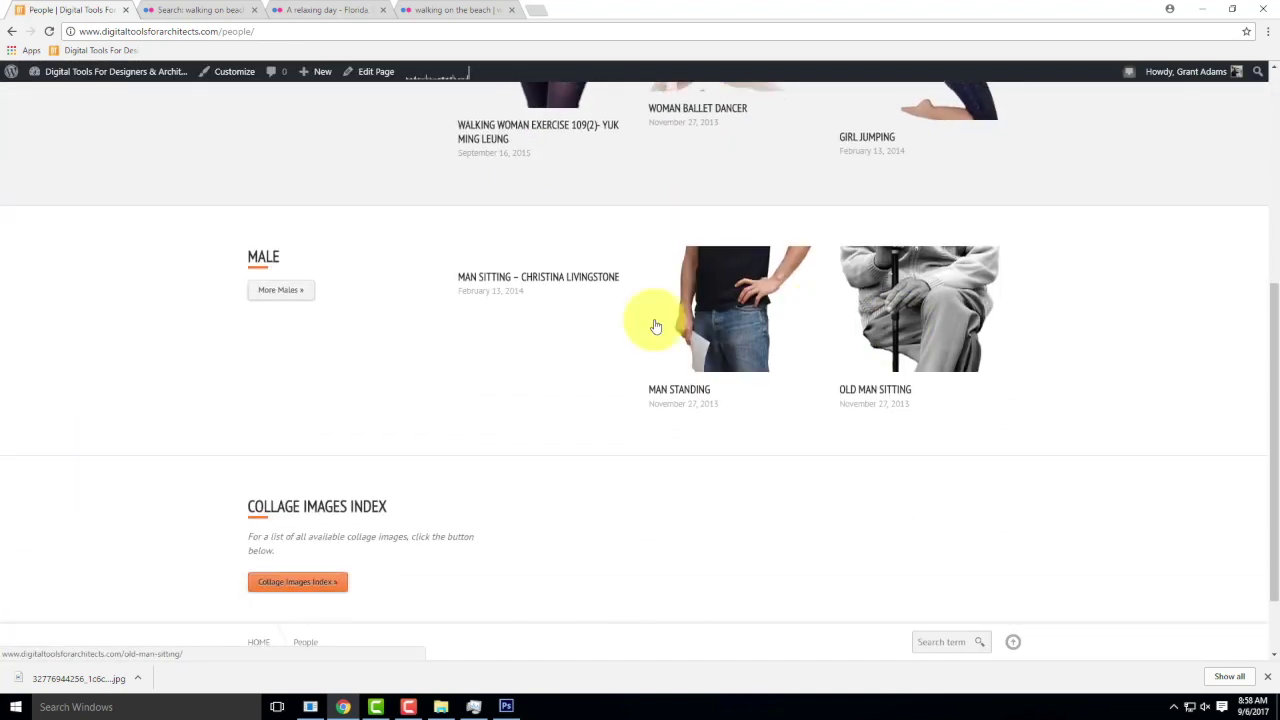
pyautogui.click(258, 258)
pyautogui.click(281, 291)
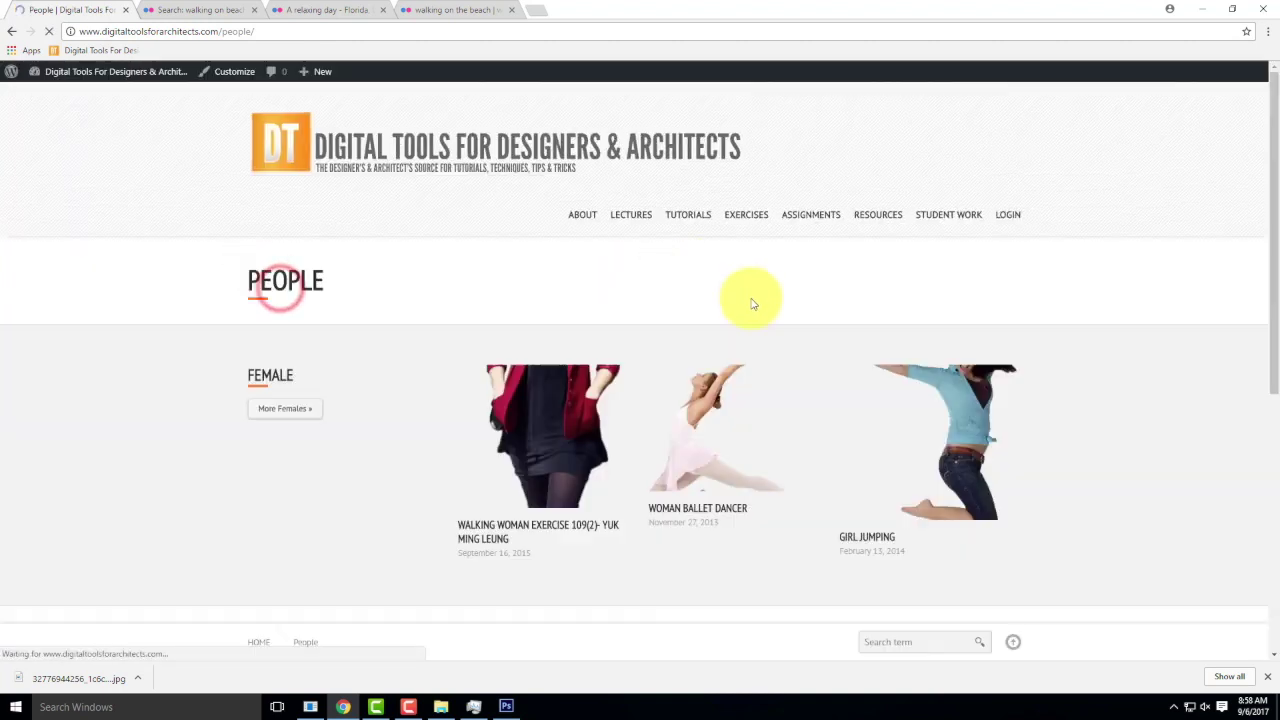
# - Open the full Females (By Popularity) list and scroll through it
pyautogui.scroll(-4, 780, 306)
pyautogui.scroll(-2, 782, 313)
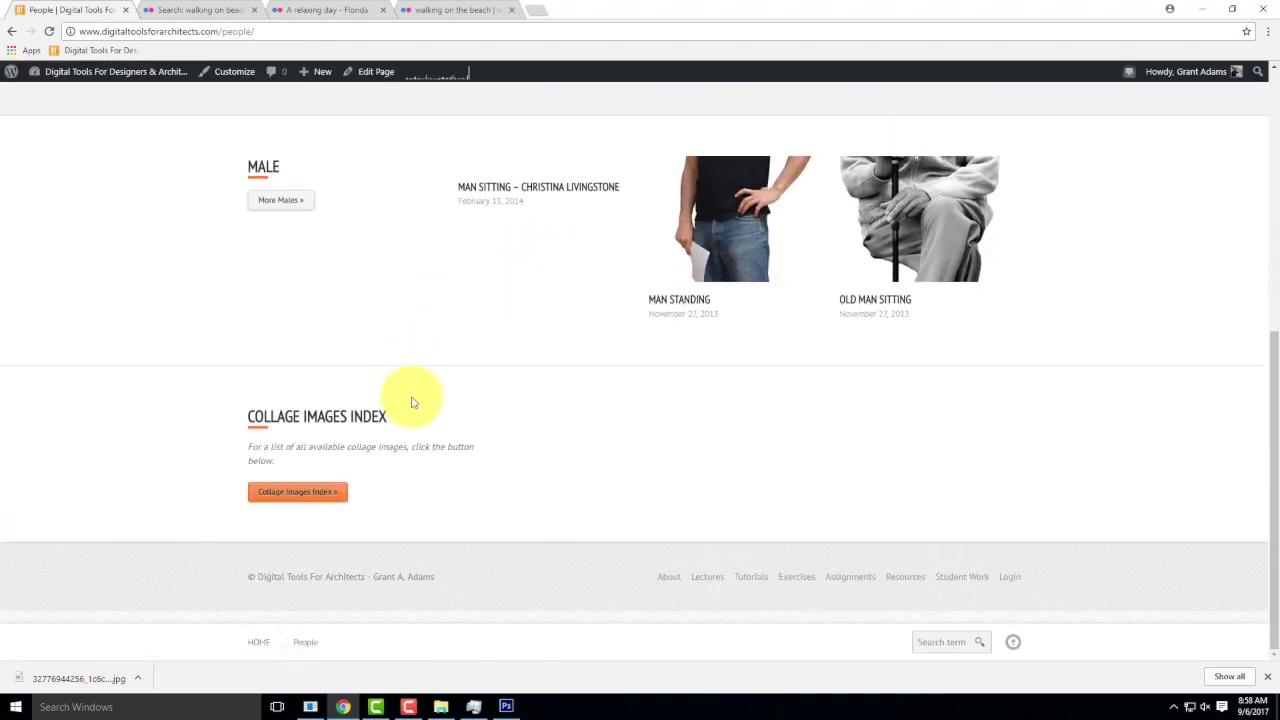
pyautogui.scroll(4, 540, 320)
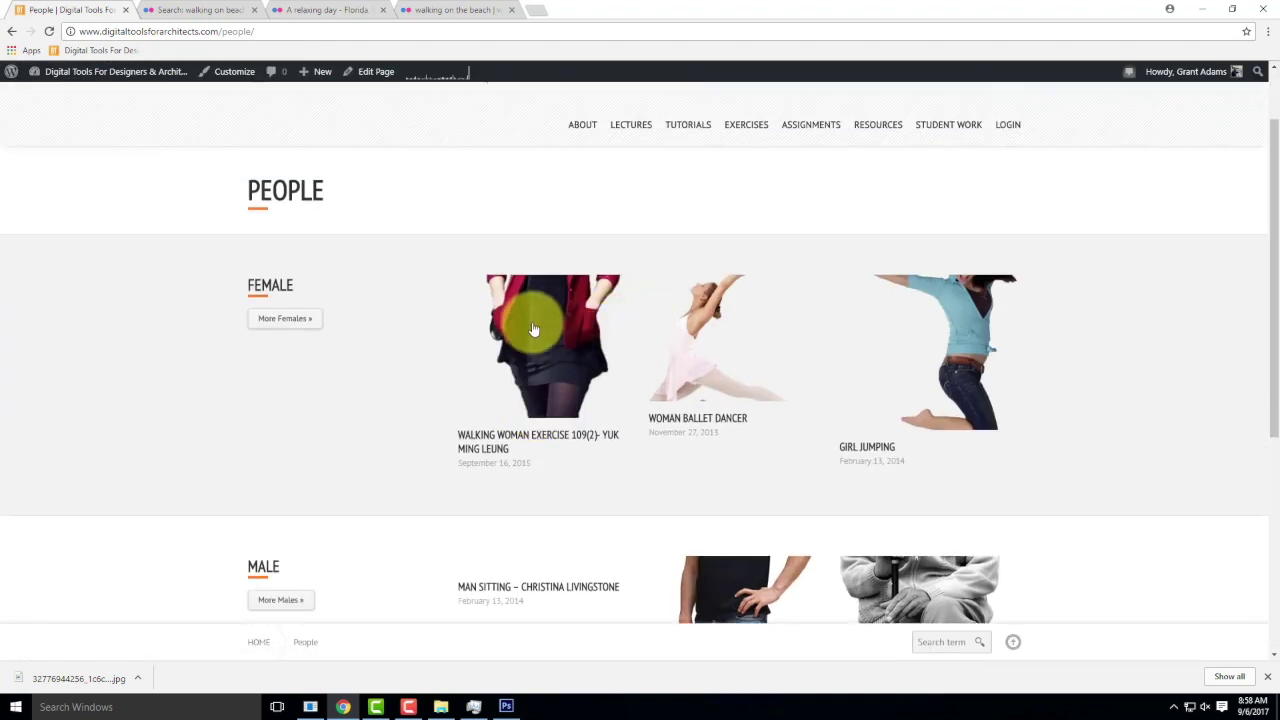
pyautogui.click(281, 319)
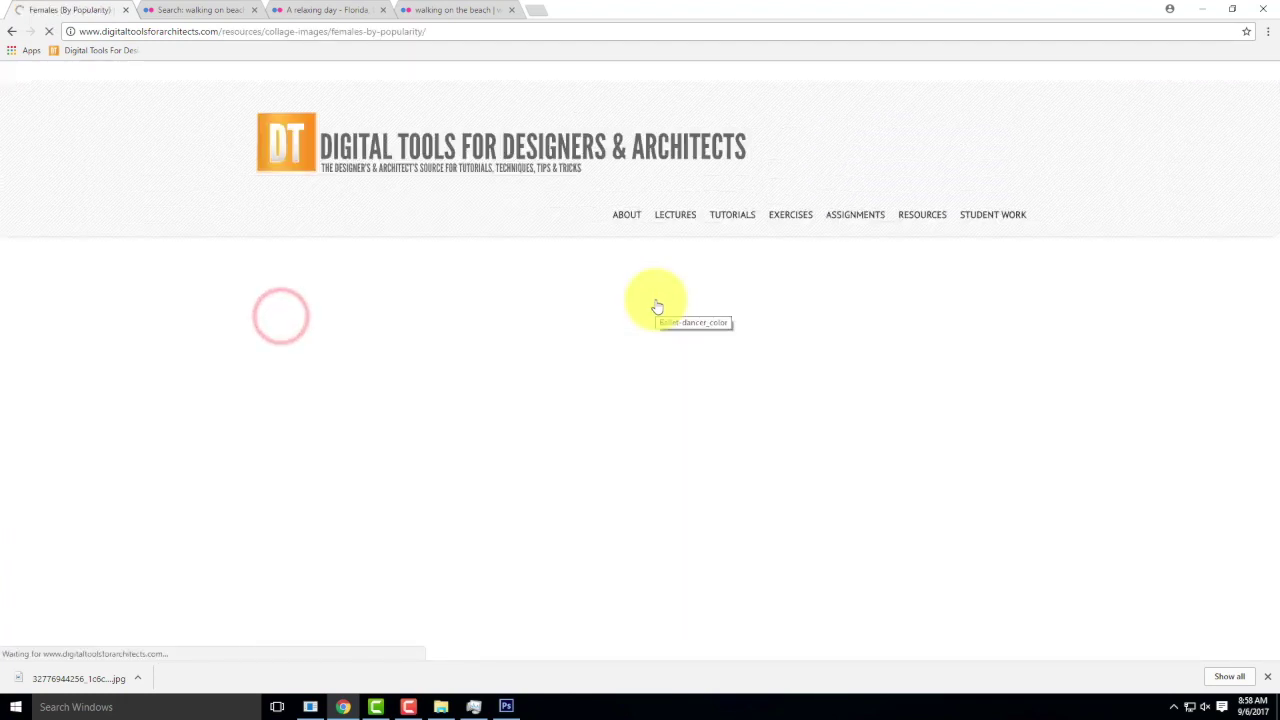
pyautogui.scroll(-2, 880, 355)
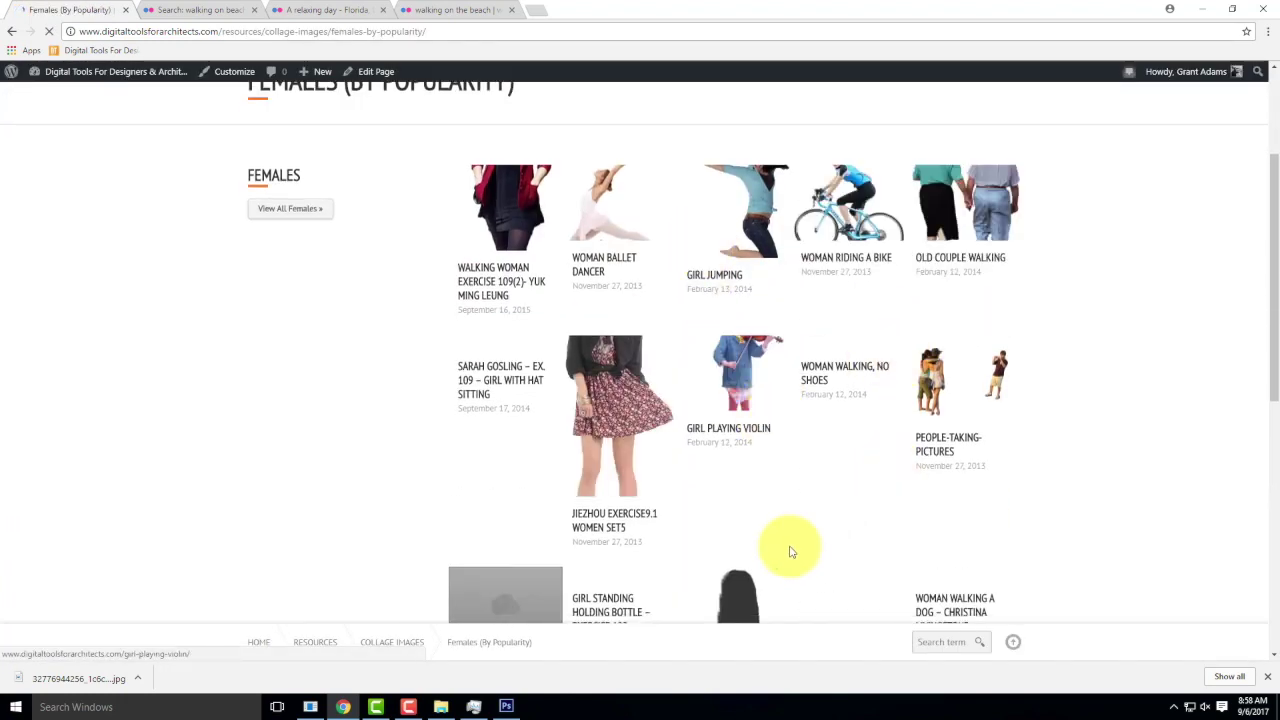
pyautogui.scroll(-2, 823, 449)
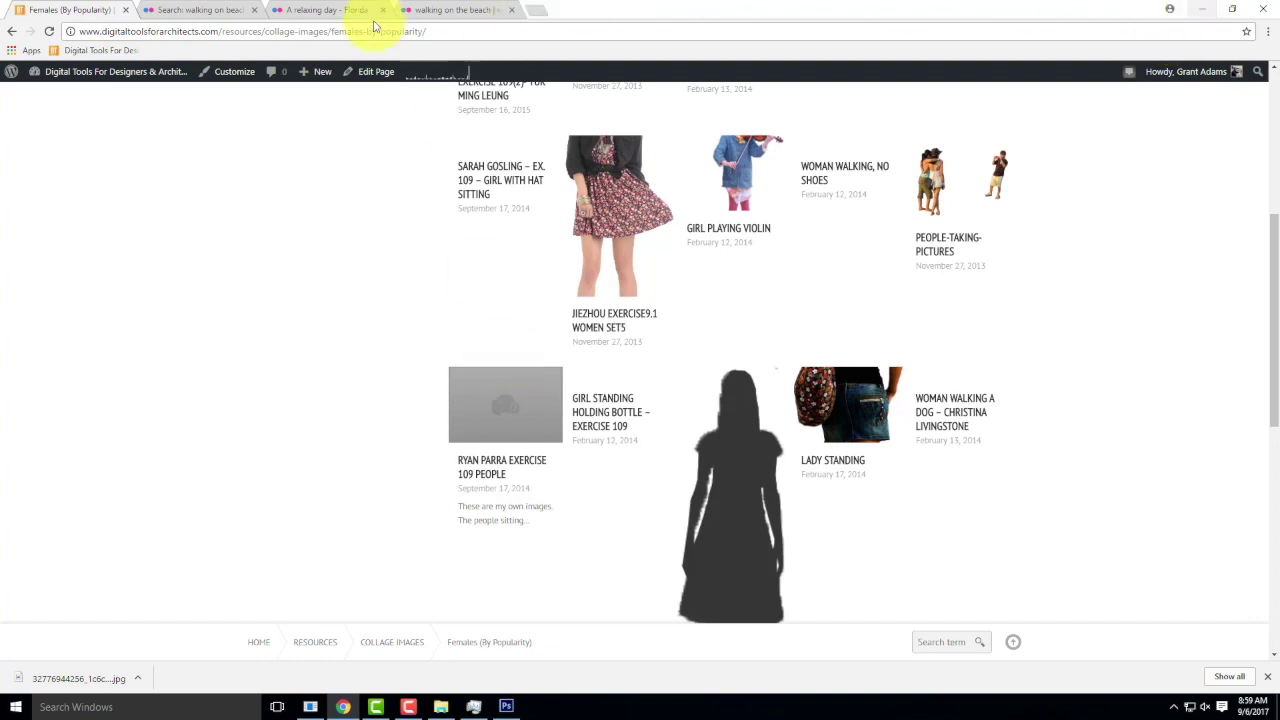
pyautogui.click(312, 97)
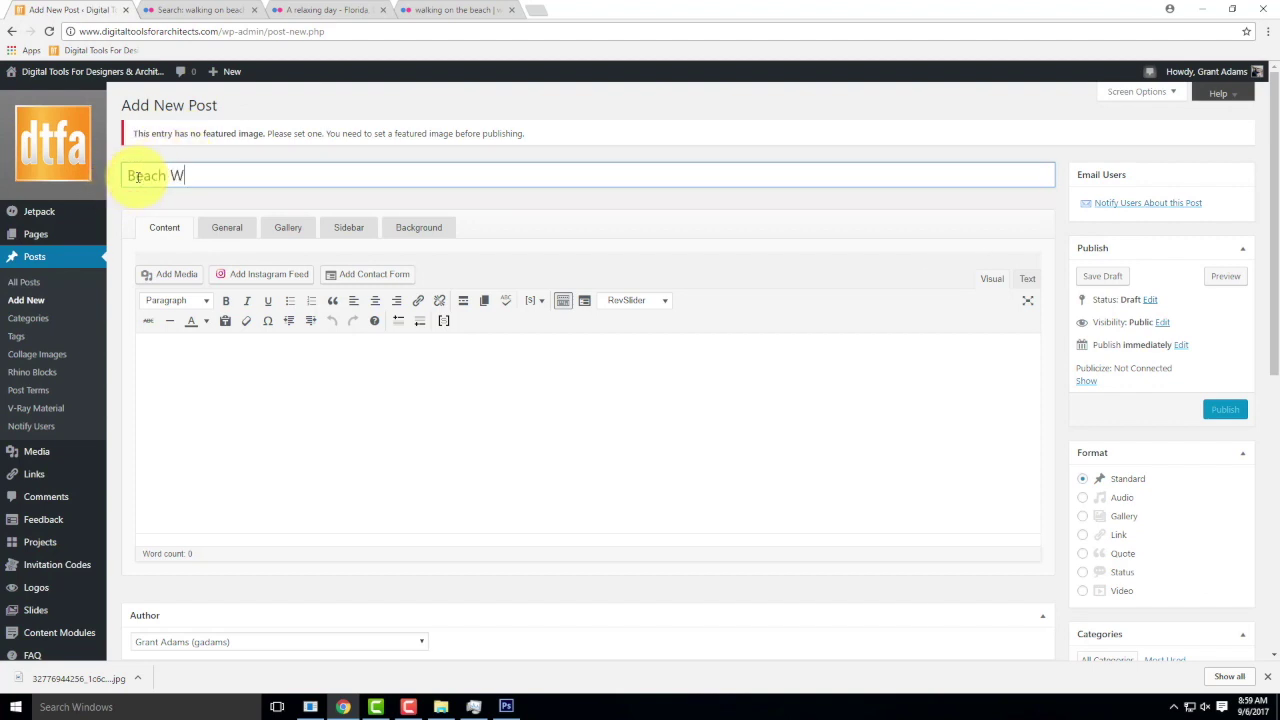
# - Open the Insert Media window for the Beach Walker post
pyautogui.click(172, 275)
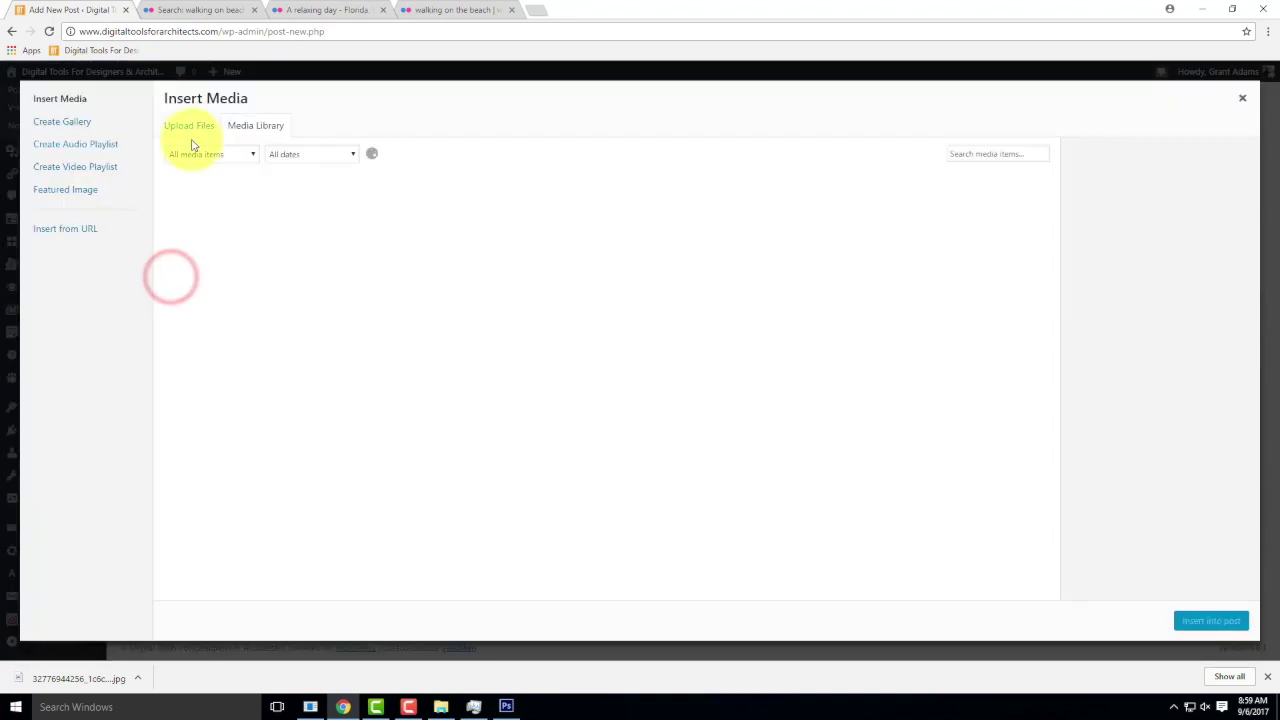
# - Browse to OneDrive > Live Demonstrations > Live - A135 Exercises > Ex107 > F2017 for uploading
pyautogui.click(189, 126)
pyautogui.click(706, 346)
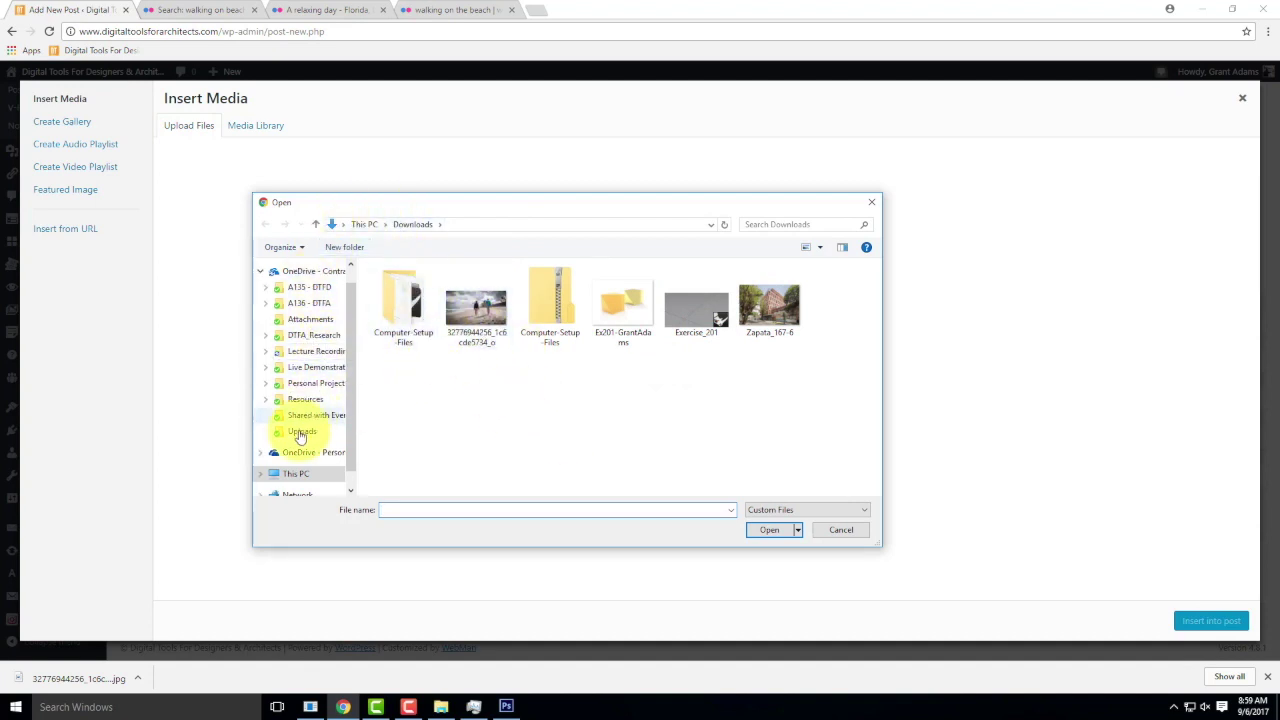
pyautogui.click(313, 272)
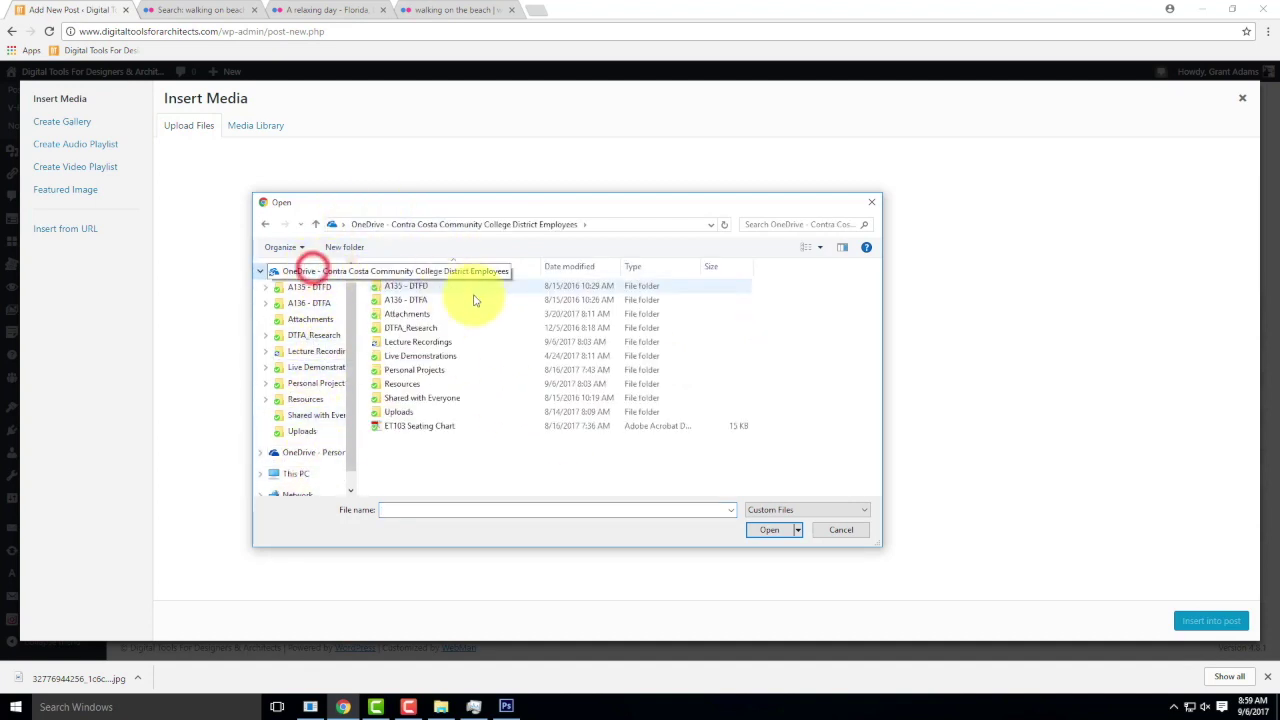
pyautogui.doubleClick(415, 360)
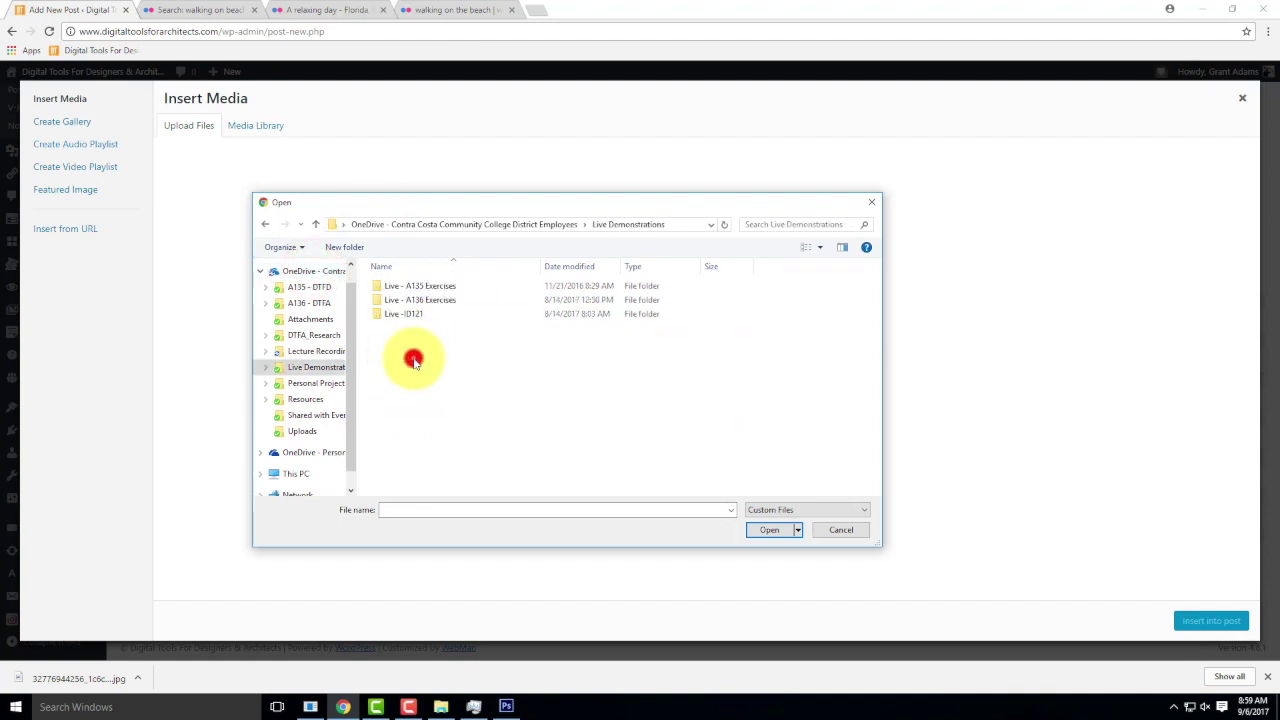
pyautogui.doubleClick(422, 287)
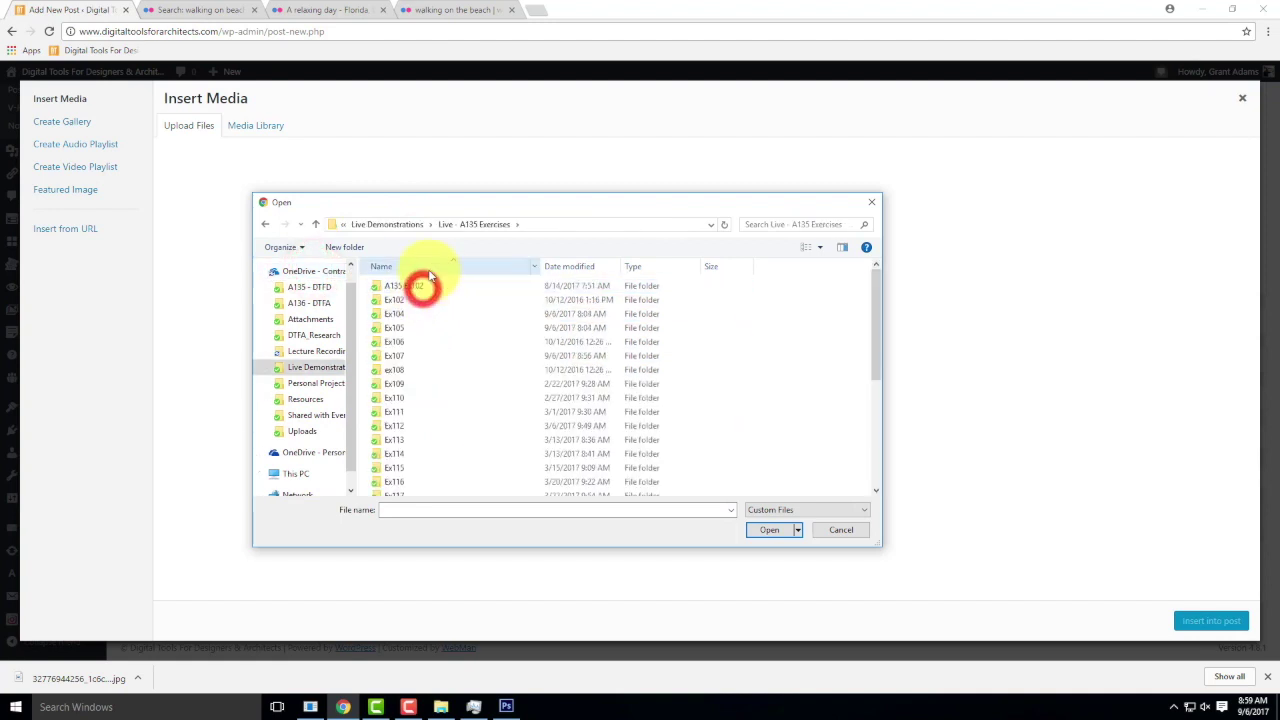
pyautogui.doubleClick(398, 356)
pyautogui.doubleClick(398, 288)
# - Upload beach-walker_bw, beach-walker_color and beach-walker_gray and insert them into the post
pyautogui.click(400, 294)
pyautogui.keyDown('ctrl'); pyautogui.click(470, 300); pyautogui.keyUp('ctrl')
pyautogui.keyDown('ctrl'); pyautogui.click(549, 295); pyautogui.keyUp('ctrl')
pyautogui.click(770, 530)
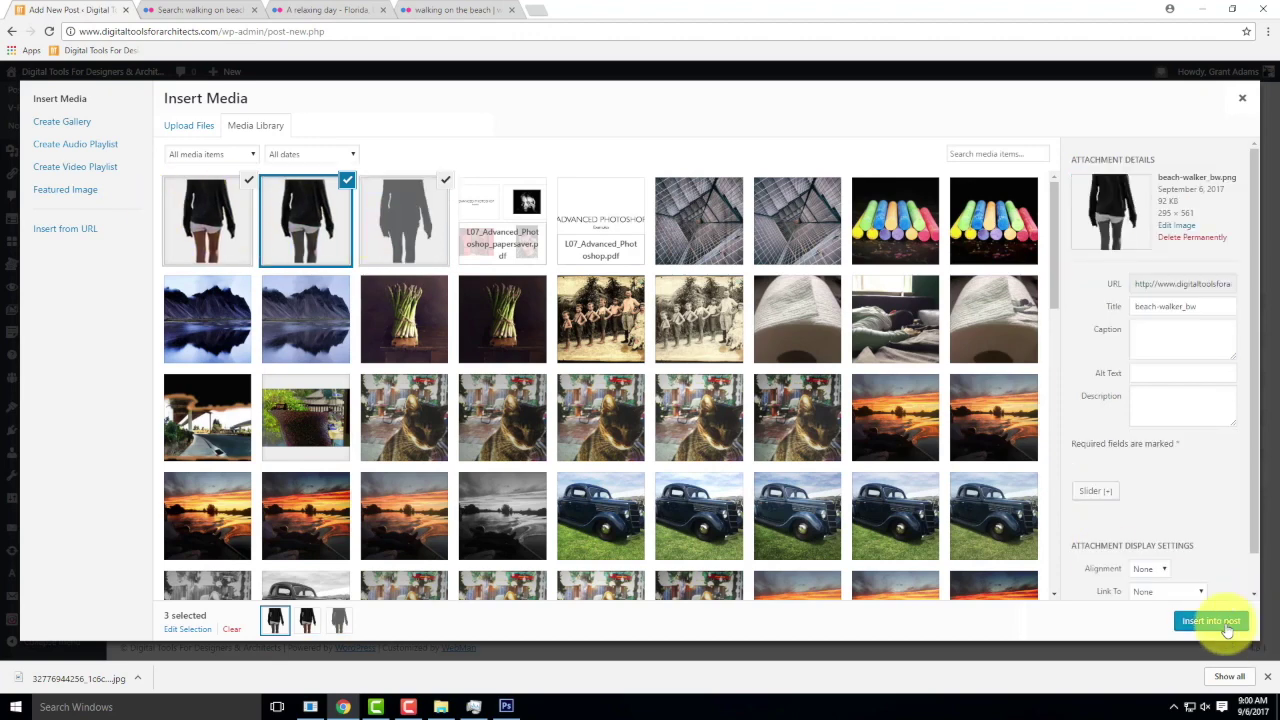
pyautogui.click(1225, 627)
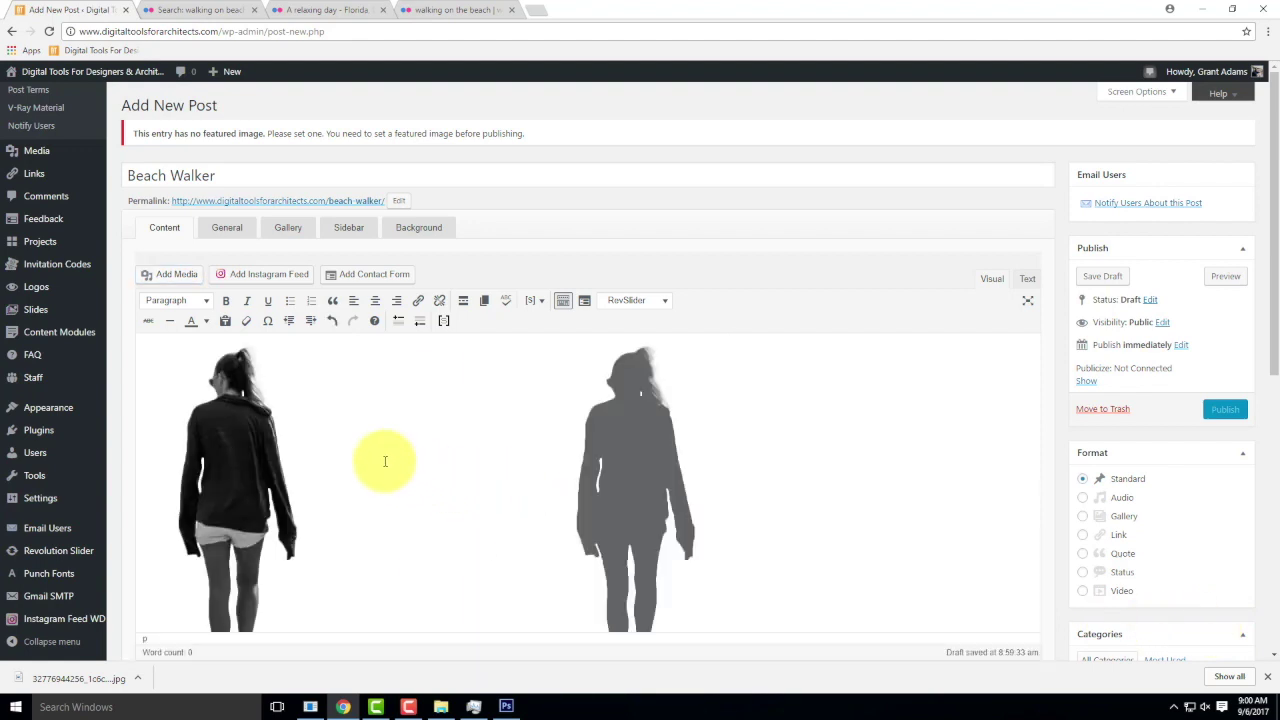
# - Set the coloured beach-walker image as the post's featured image
pyautogui.scroll(-4, 1147, 480)
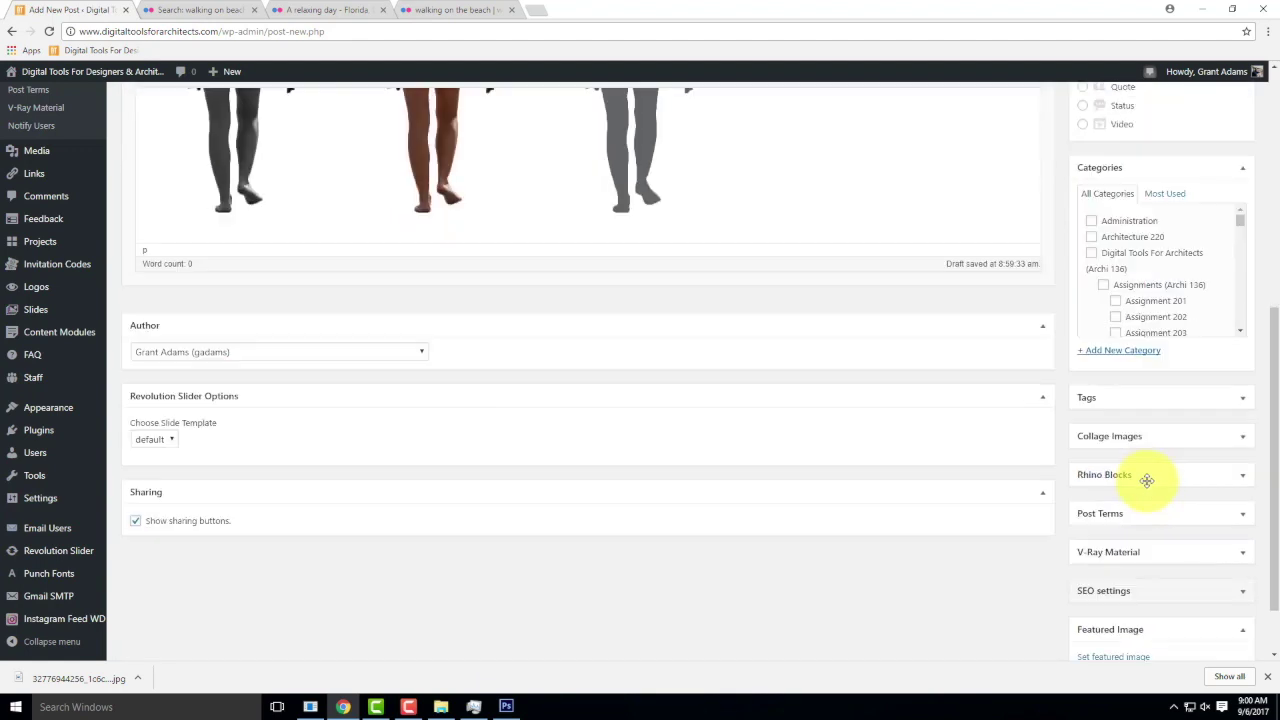
pyautogui.scroll(-2, 1147, 480)
pyautogui.click(1126, 584)
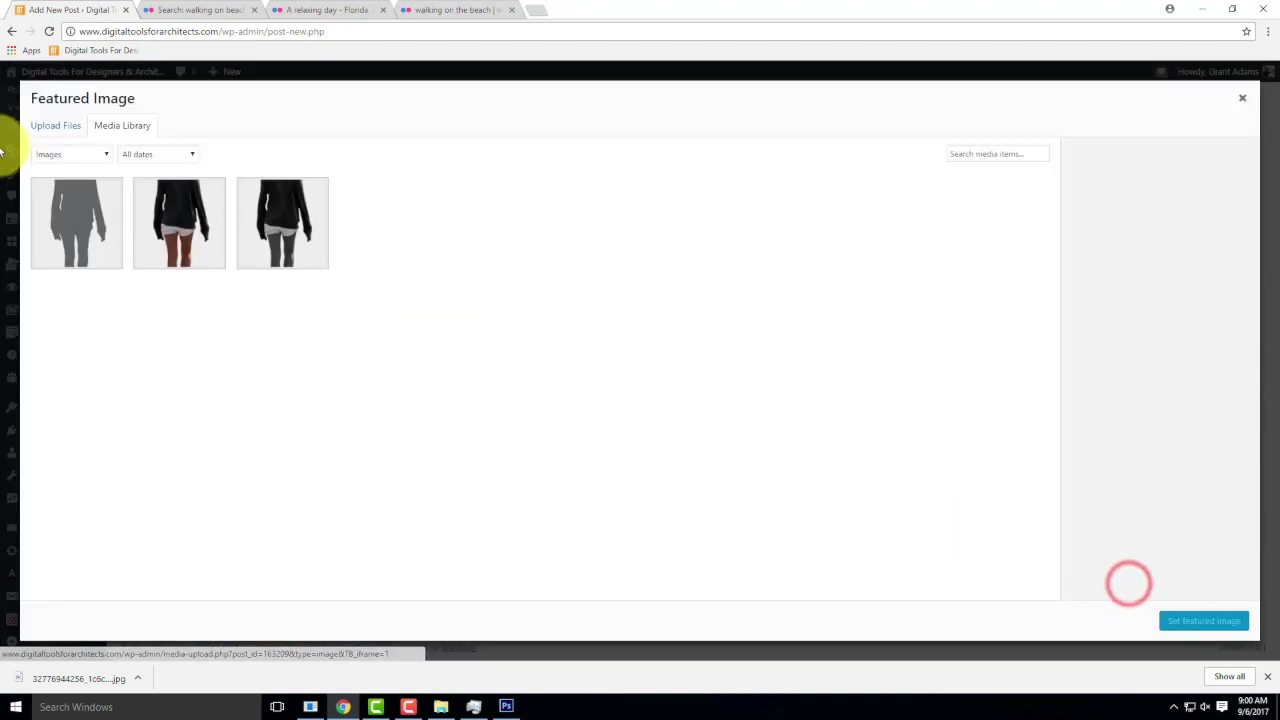
pyautogui.click(180, 222)
pyautogui.click(1204, 621)
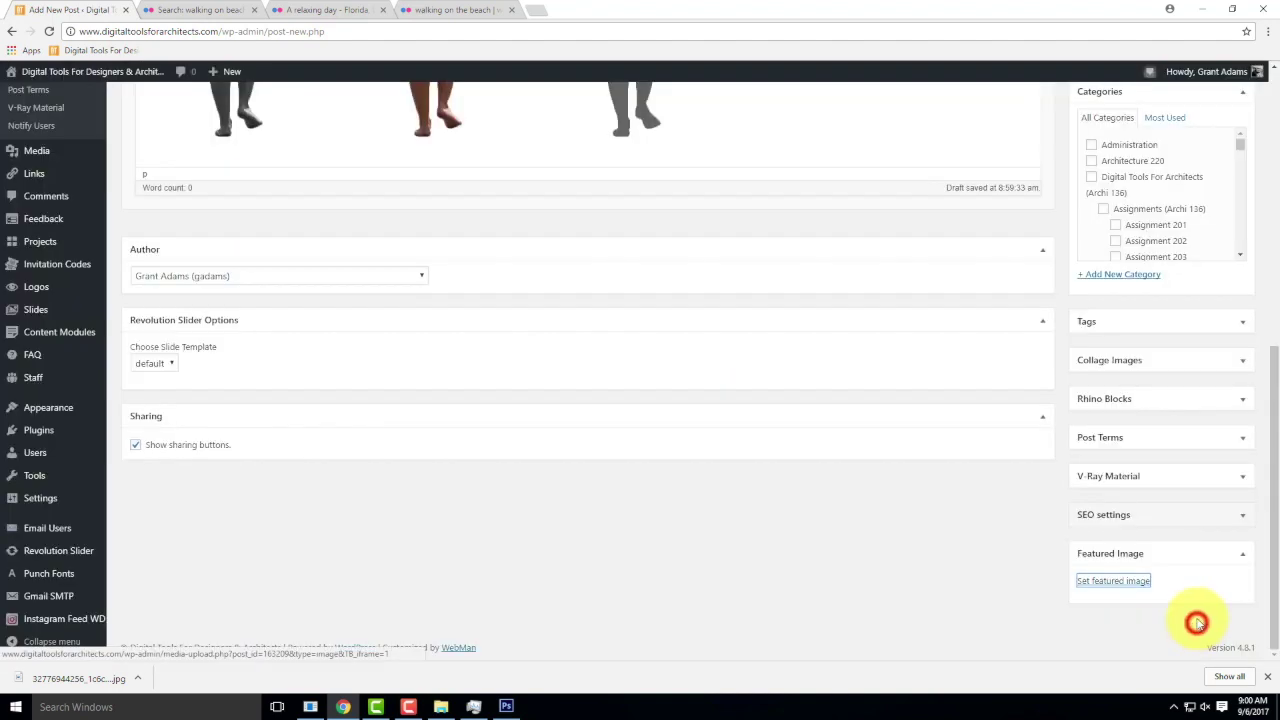
pyautogui.scroll(3, 1157, 523)
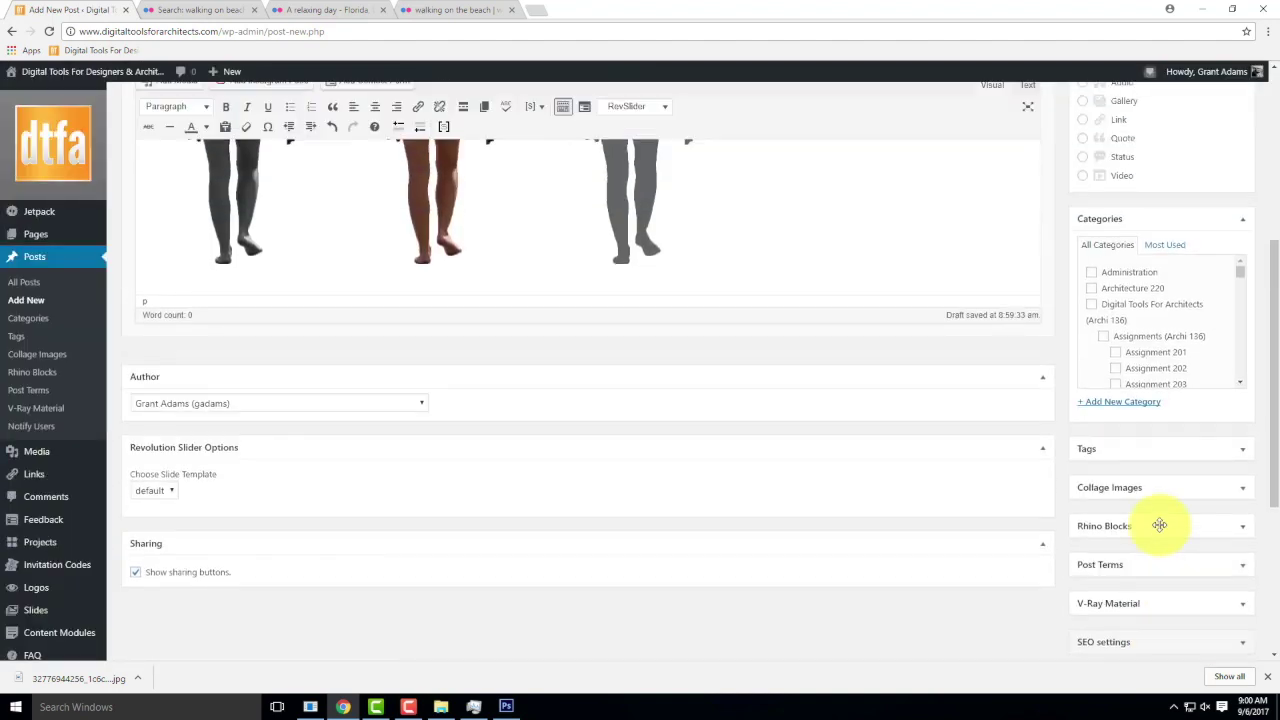
pyautogui.scroll(-4, 1076, 401)
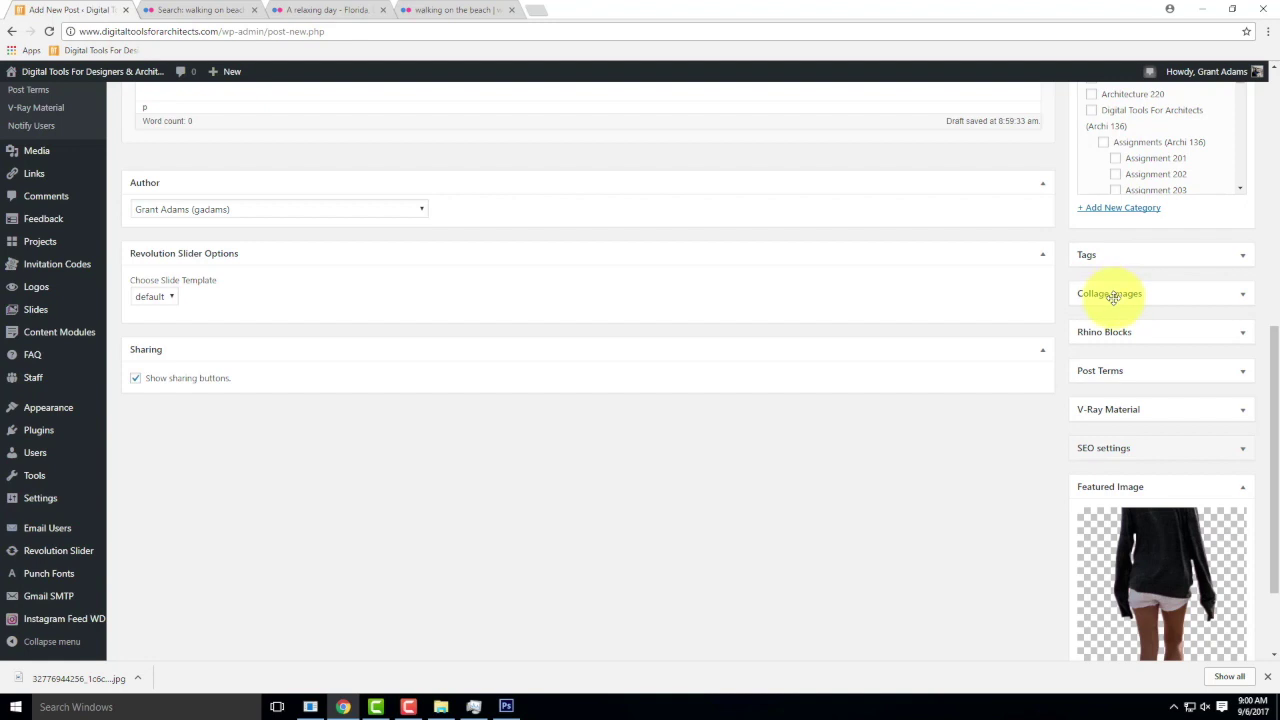
# - Expand the Collage Images checklist and tick the 'walking away' term
pyautogui.click(1244, 296)
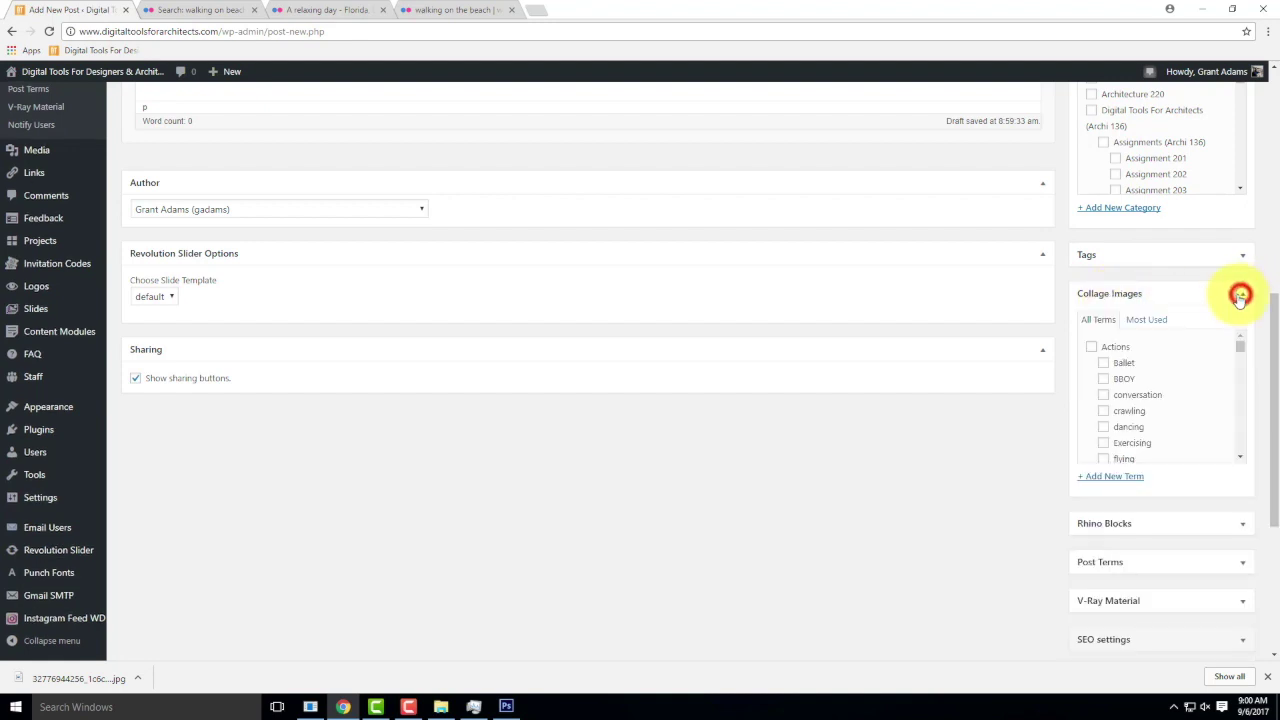
pyautogui.scroll(-1, 1115, 420)
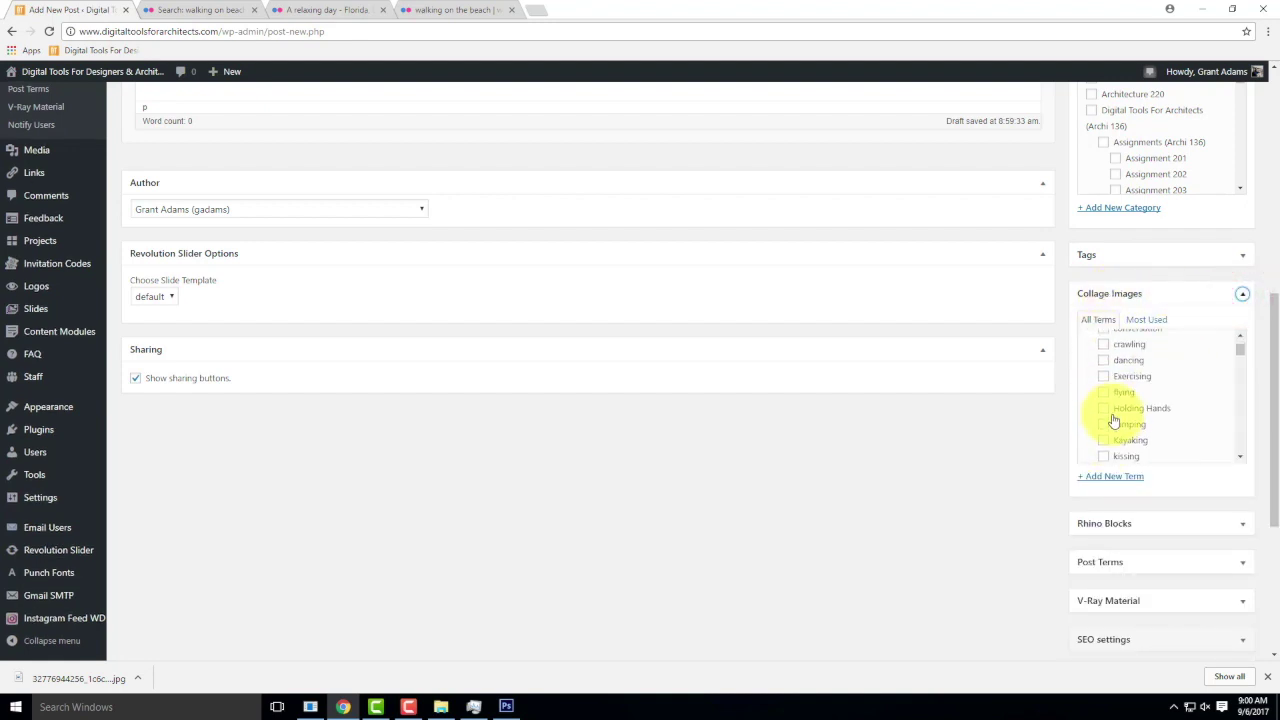
pyautogui.scroll(-3, 1115, 390)
pyautogui.scroll(-1, 1113, 410)
pyautogui.click(1104, 398)
# - Tick the female, lady and woman Collage Images terms
pyautogui.scroll(-3, 1157, 412)
pyautogui.scroll(-2, 1157, 412)
pyautogui.scroll(6, 1157, 412)
pyautogui.scroll(10, 1157, 414)
pyautogui.scroll(-1, 1117, 548)
pyautogui.scroll(-4, 1166, 543)
pyautogui.scroll(-3, 1168, 544)
pyautogui.scroll(-1, 1169, 545)
pyautogui.scroll(-6, 1169, 545)
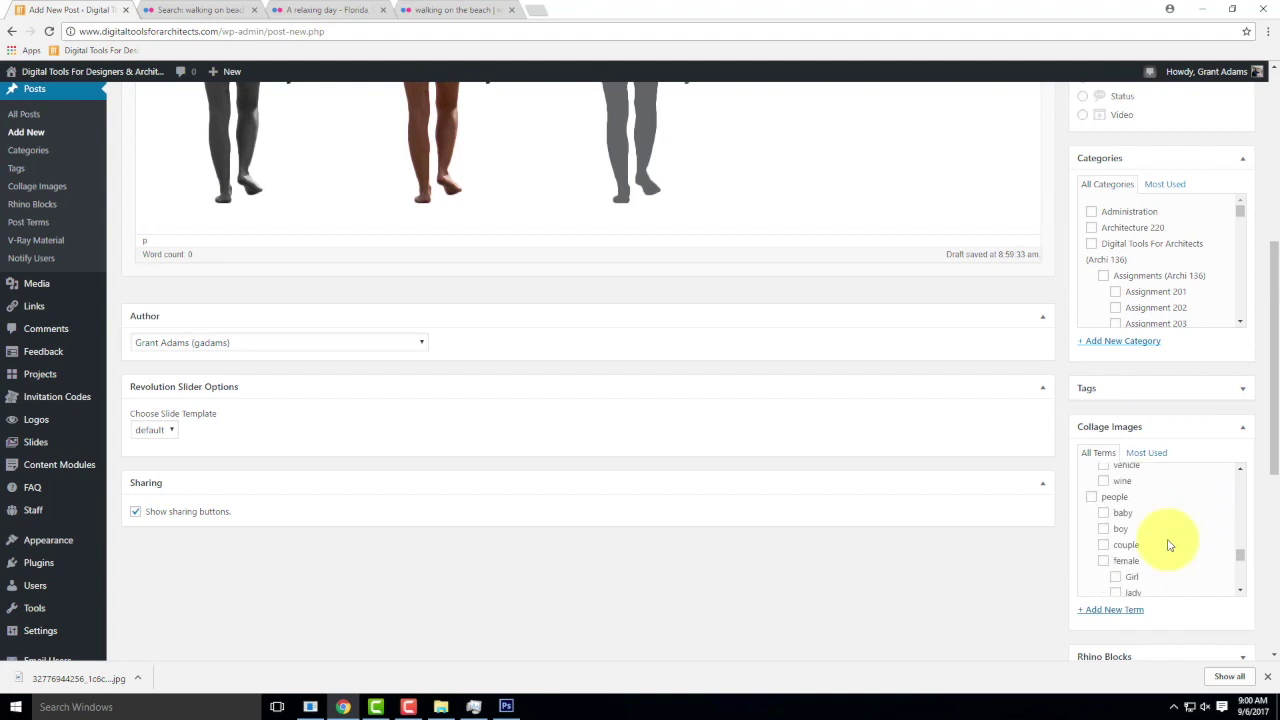
pyautogui.click(1103, 523)
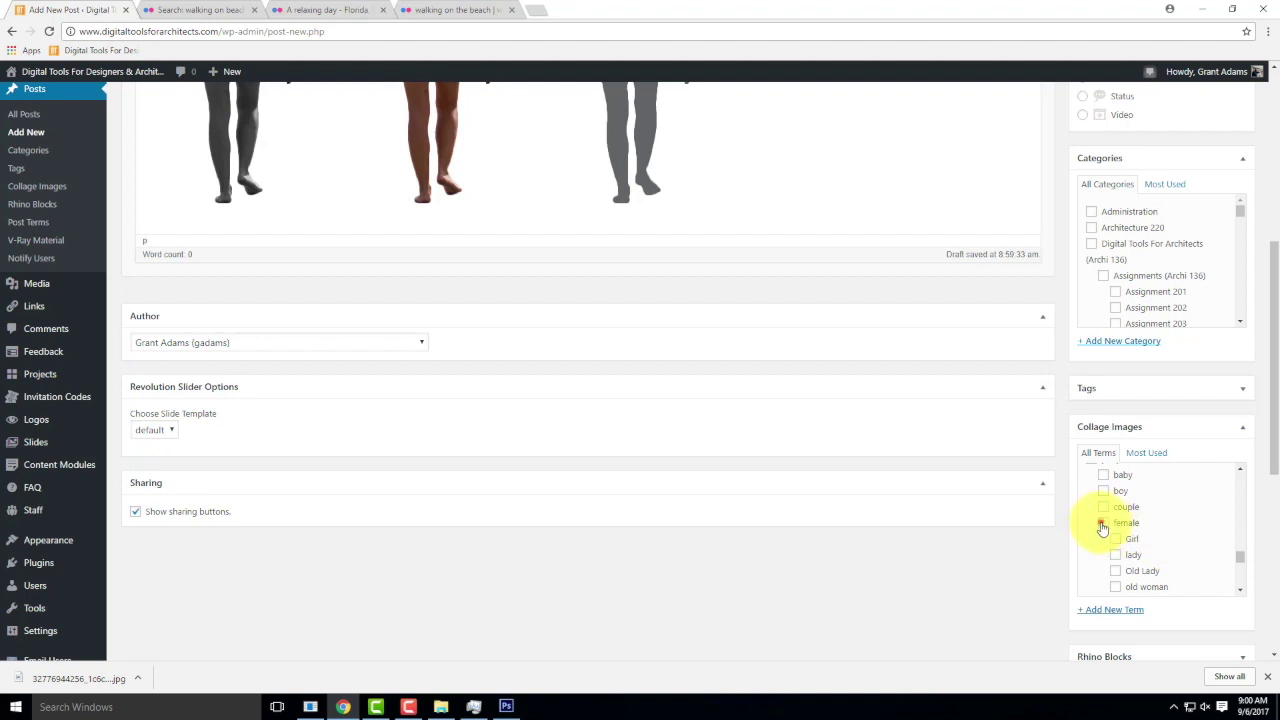
pyautogui.click(1115, 553)
pyautogui.scroll(-1, 1165, 558)
pyautogui.click(1115, 552)
pyautogui.scroll(-1, 1155, 555)
pyautogui.scroll(-5, 1155, 555)
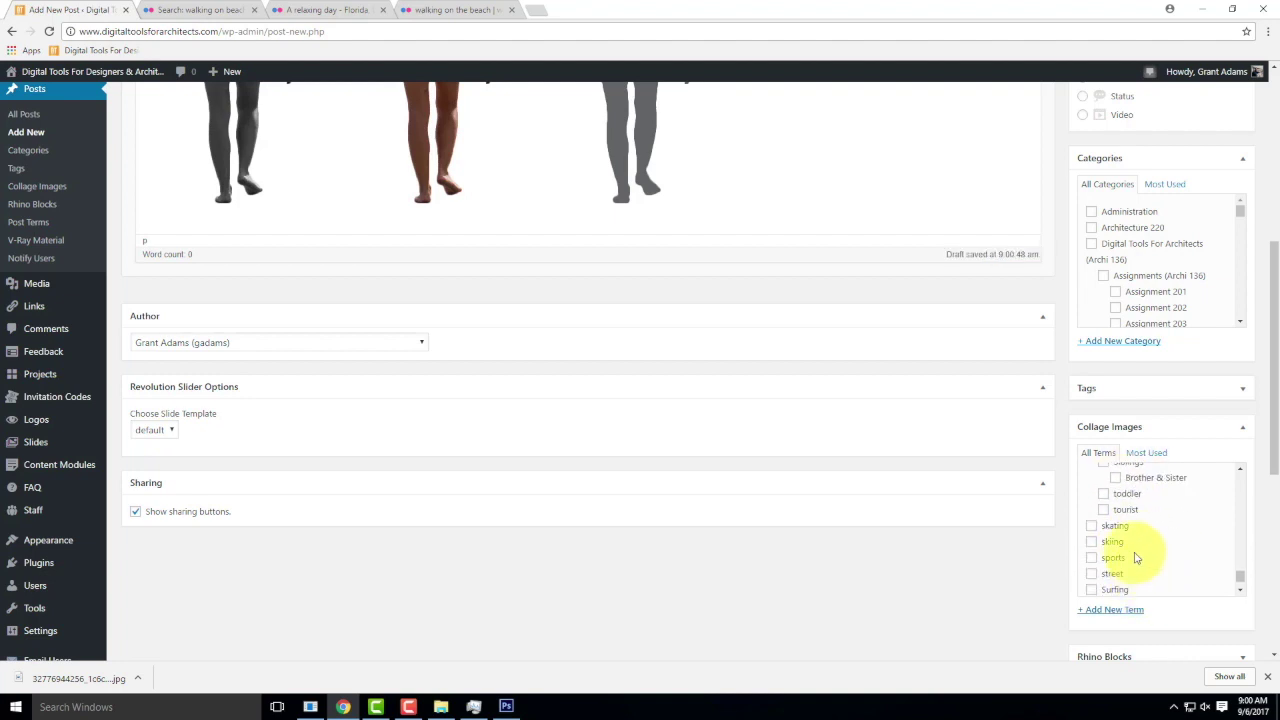
pyautogui.scroll(-3, 951, 423)
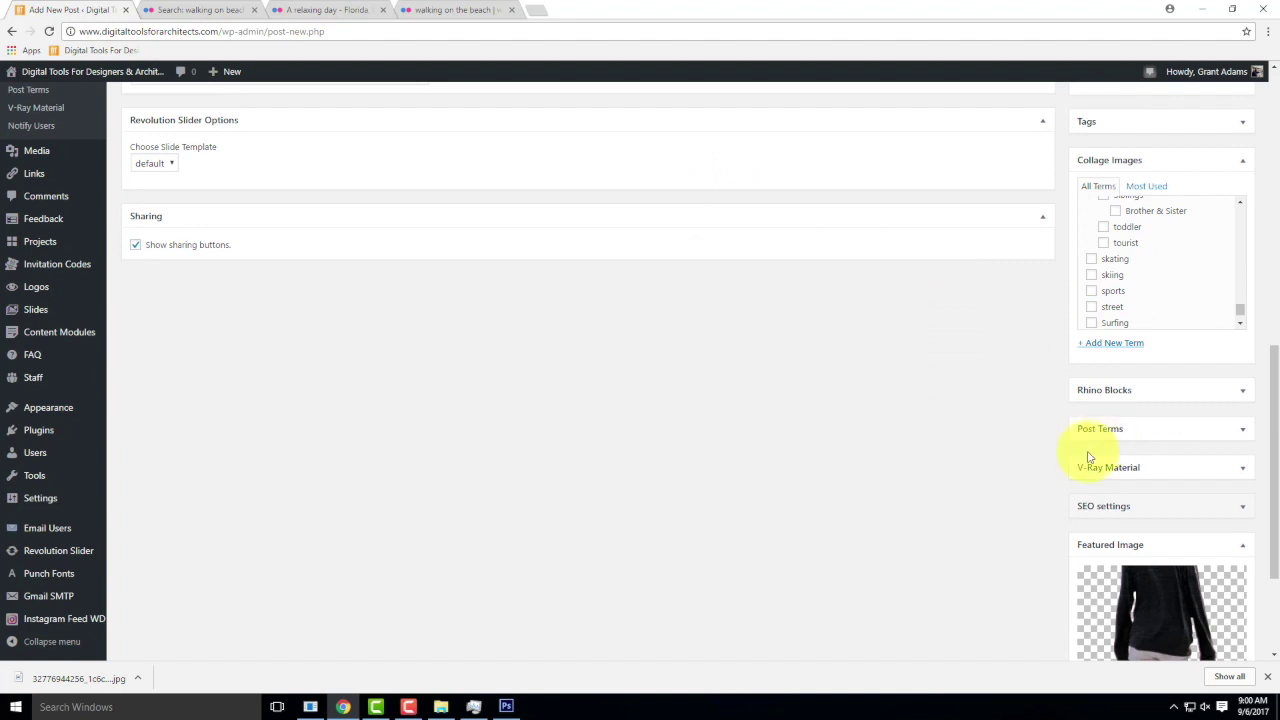
pyautogui.scroll(10, 1090, 456)
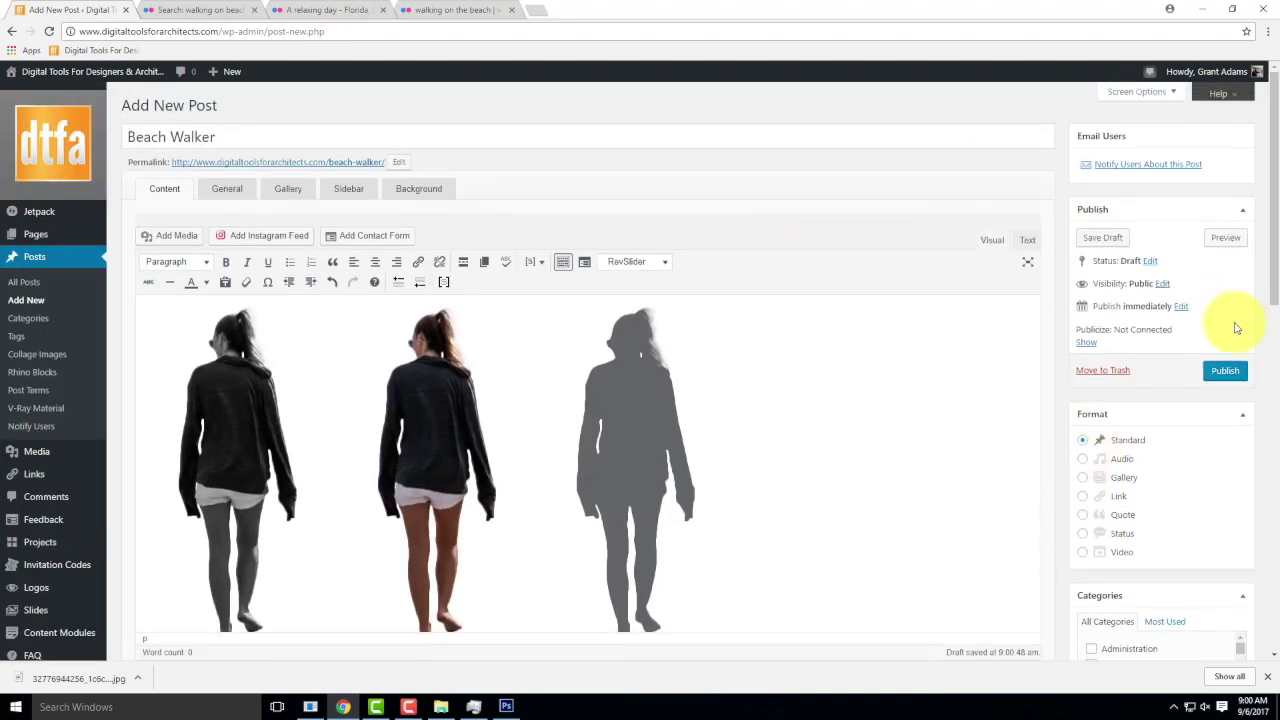
# - Publish the Beach Walker post, dismissing the 'No writing errors were found' notice
pyautogui.click(273, 128)
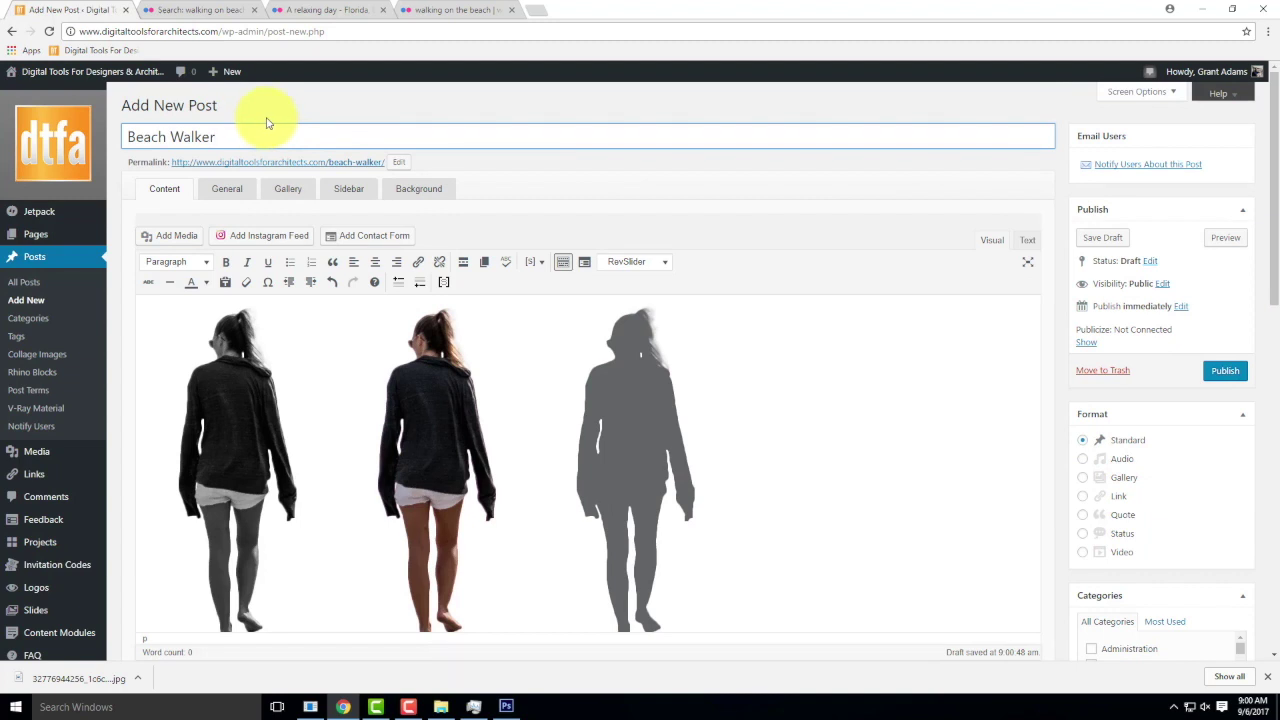
pyautogui.click(1245, 372)
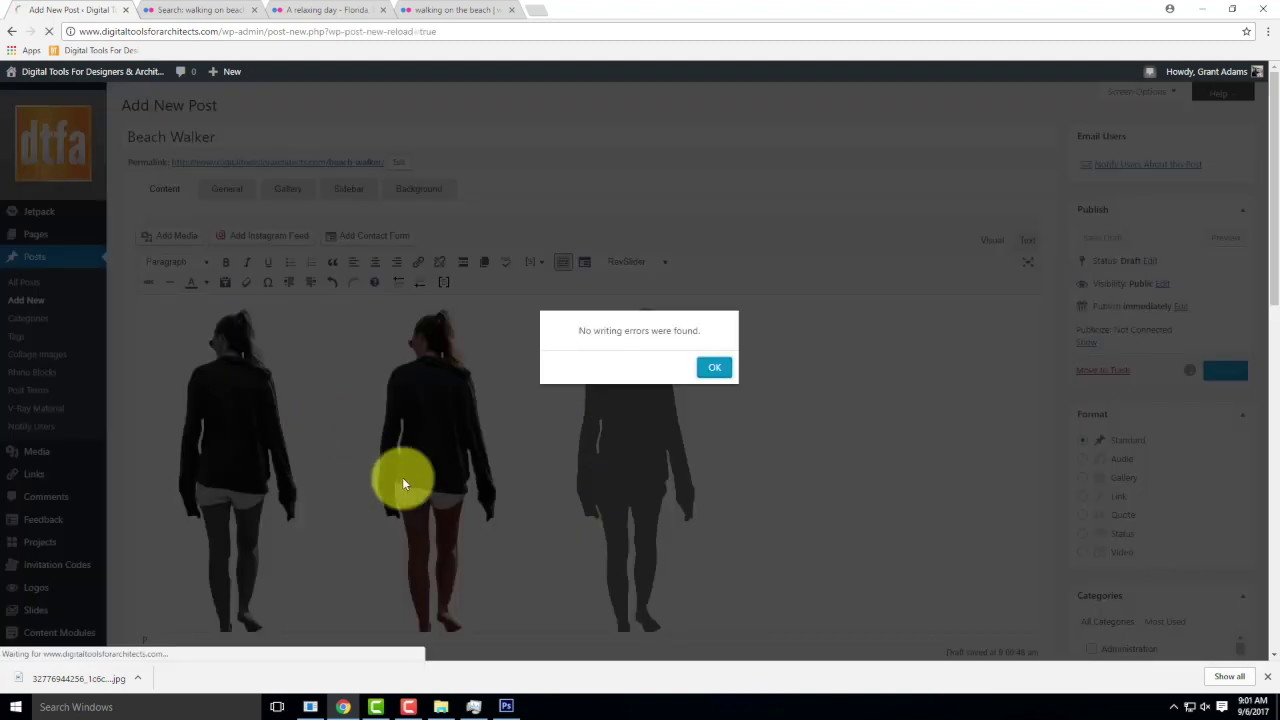
pyautogui.click(707, 366)
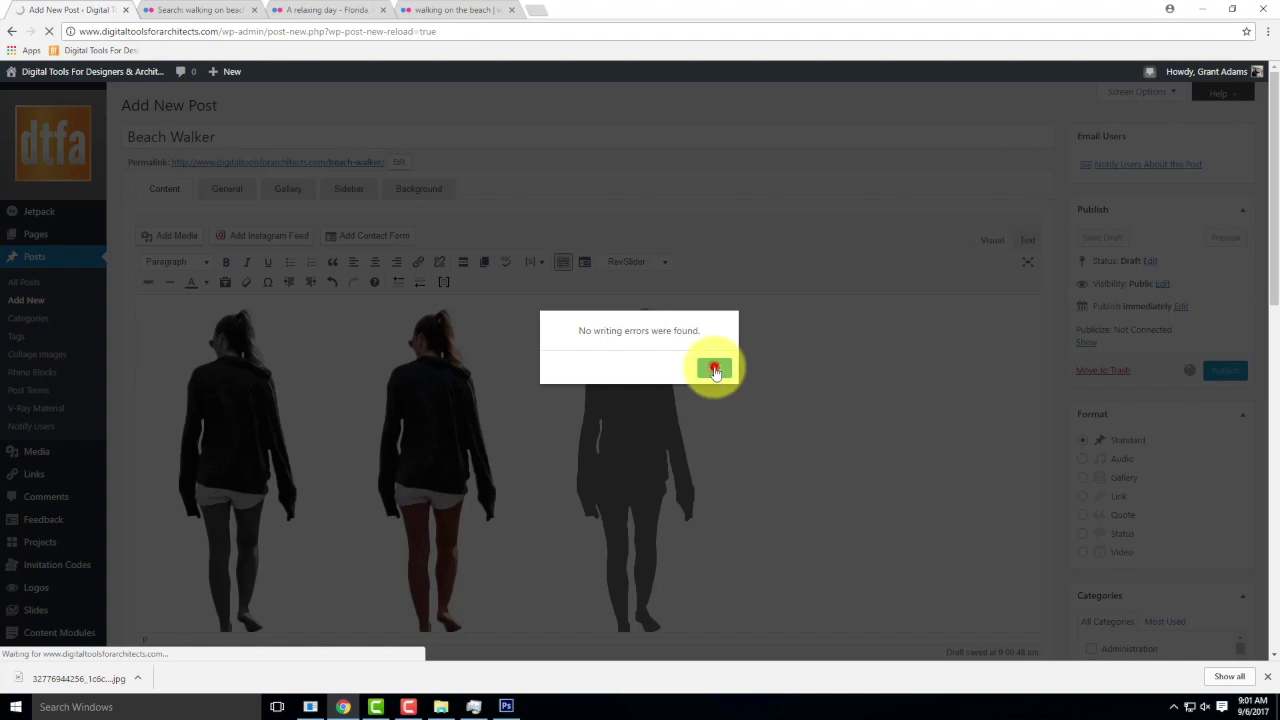
pyautogui.click(714, 369)
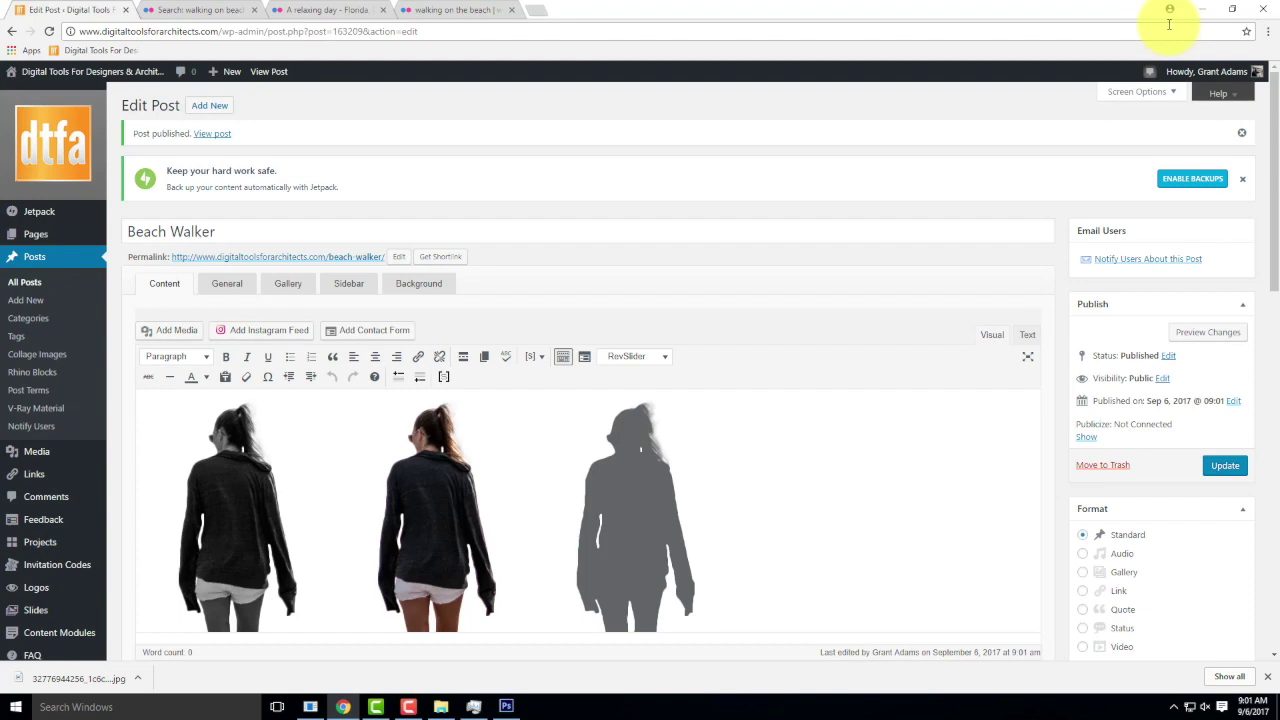
pyautogui.click(1207, 13)
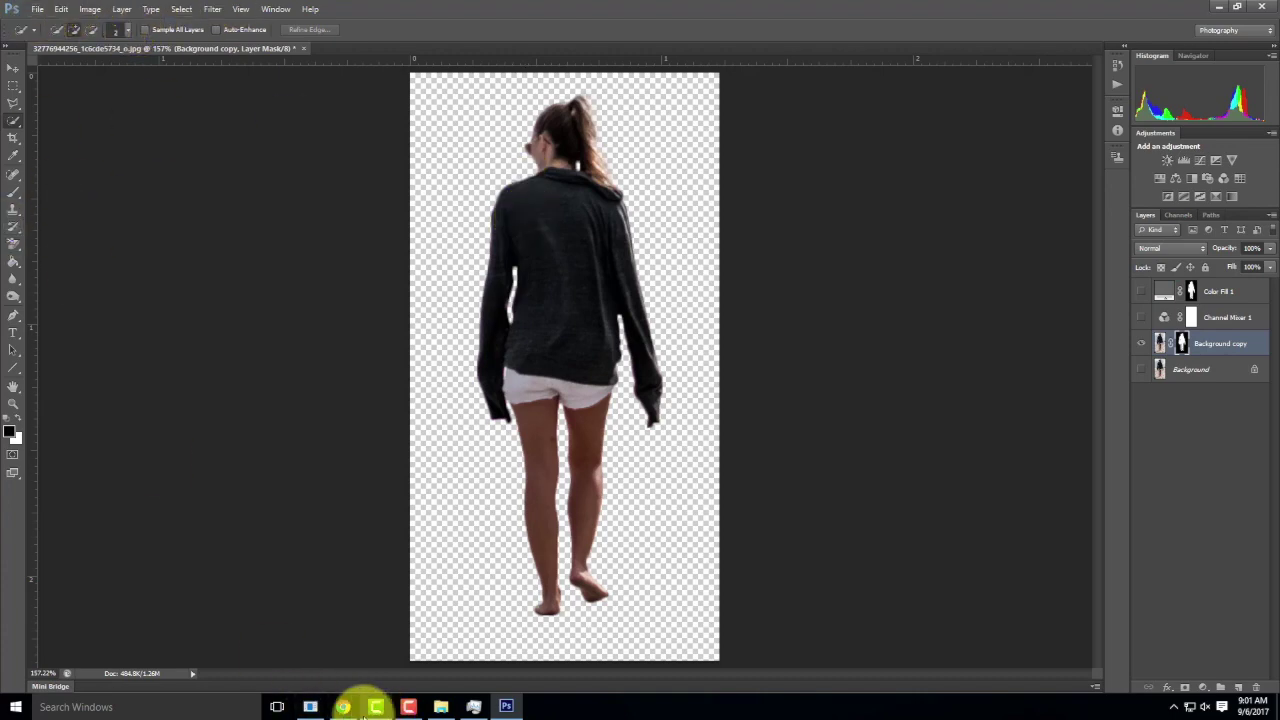
# - Restore Chrome and switch to the Flickr 'walking on beach' results tab
pyautogui.click(343, 703)
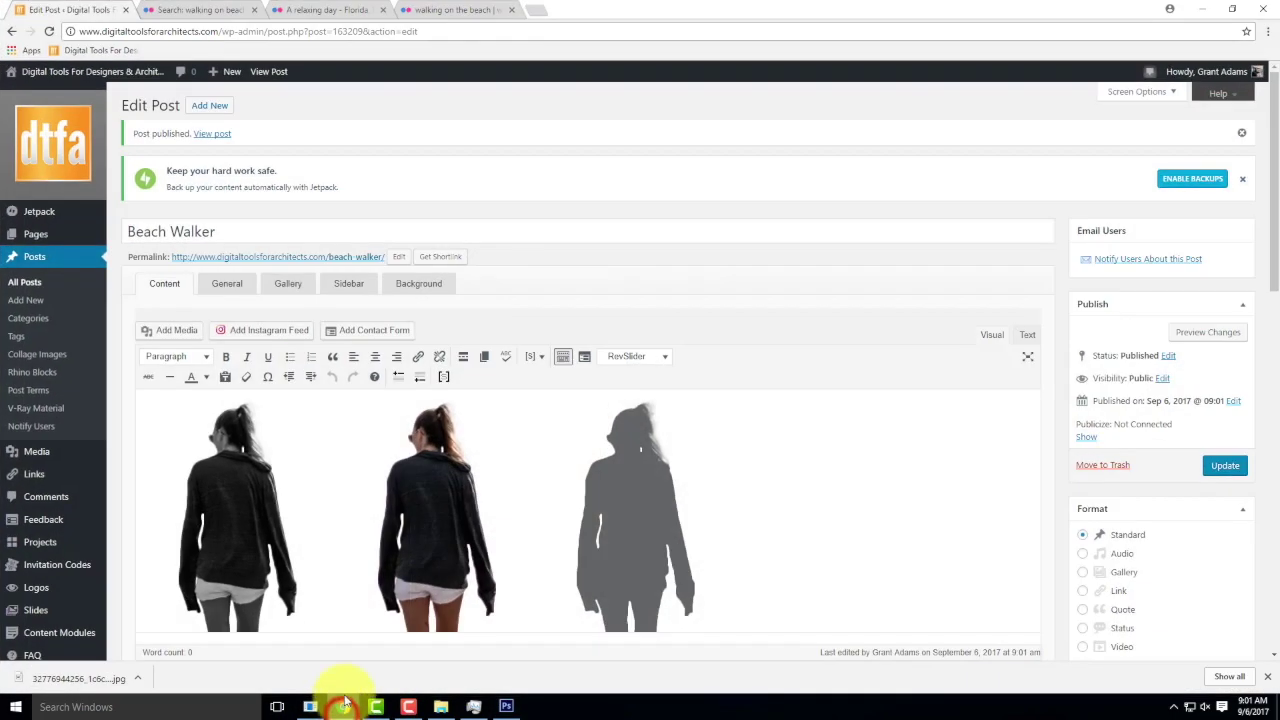
pyautogui.click(200, 10)
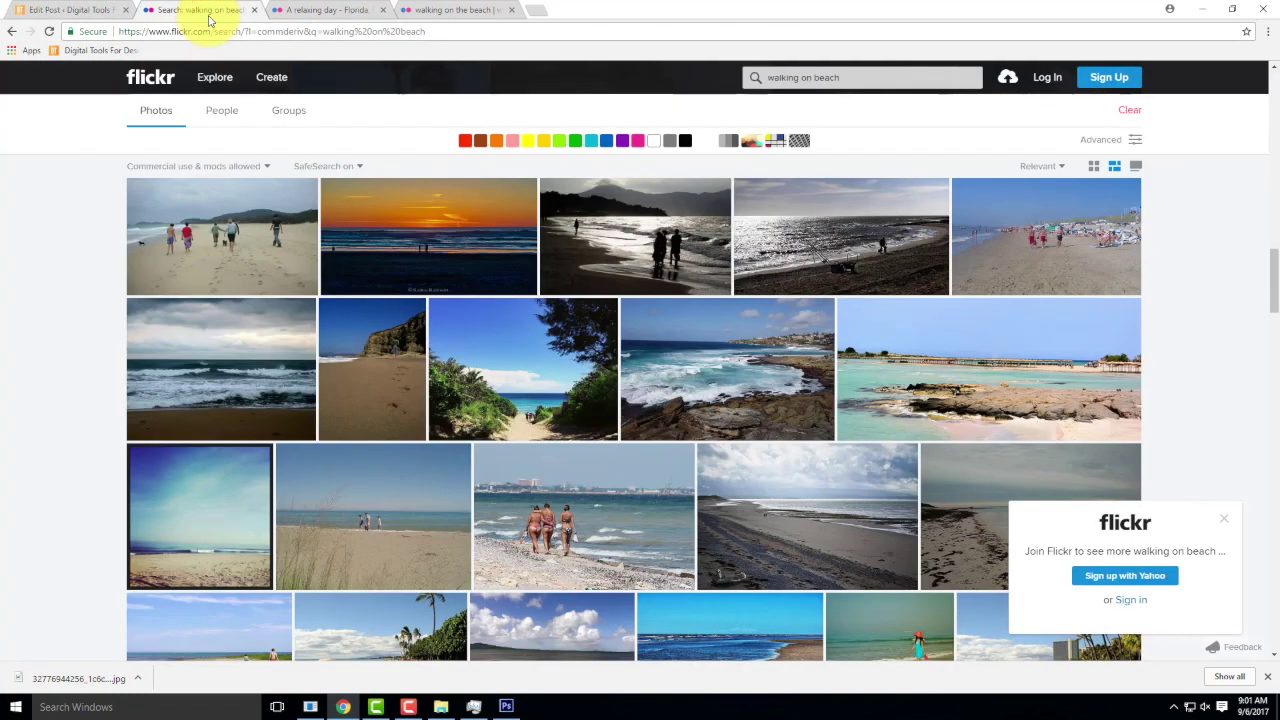
# - Search Google Images for 'tiling texture' in a new tab
pyautogui.click(535, 10)
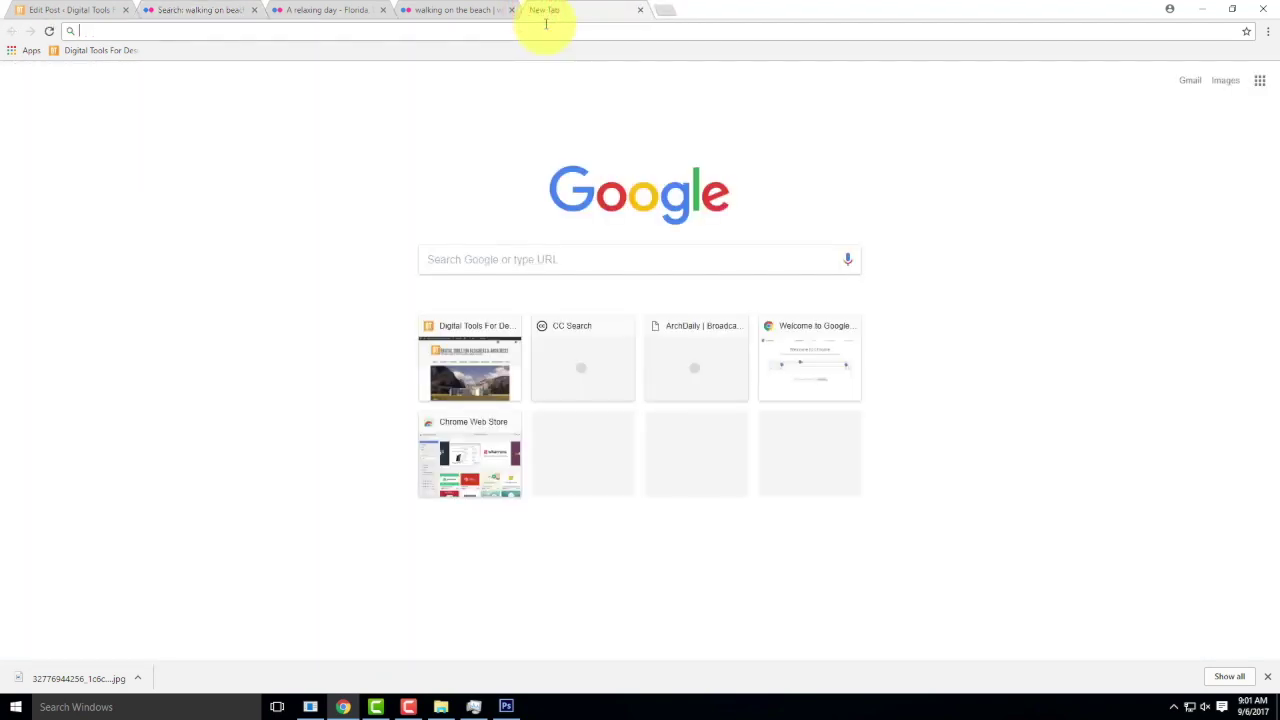
pyautogui.write('images')
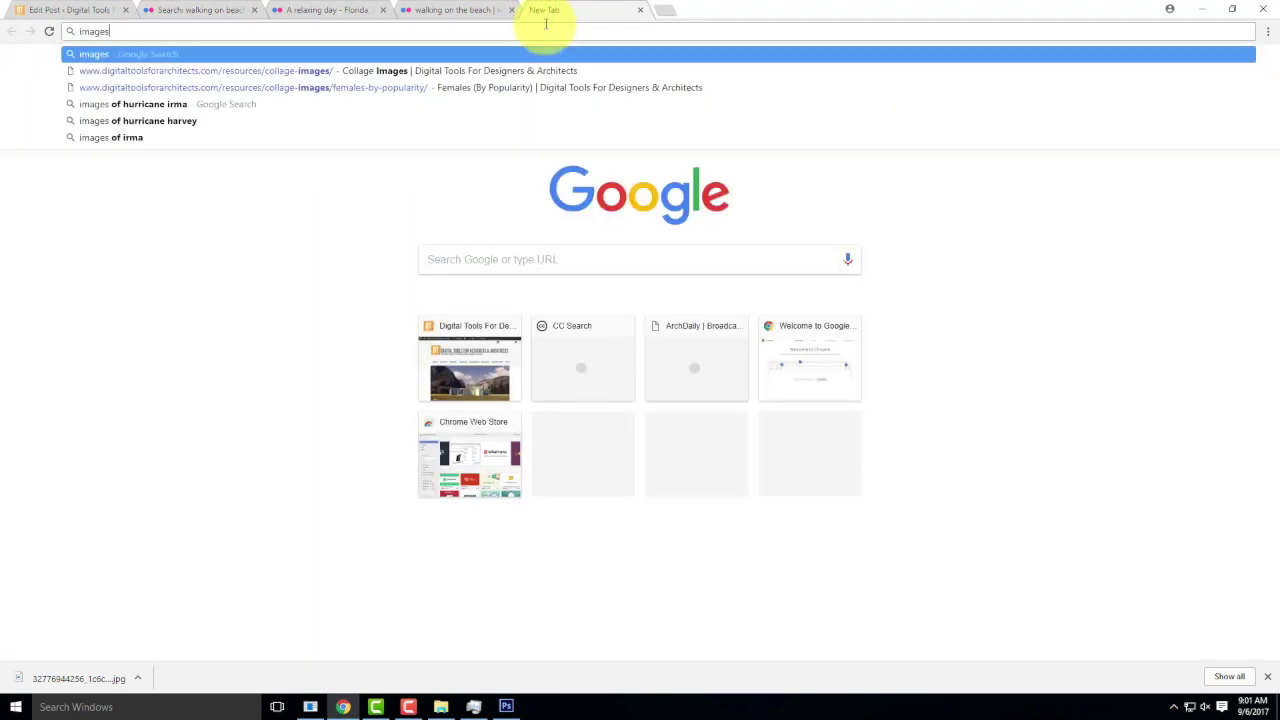
pyautogui.write('.google.com')
pyautogui.press('Return')
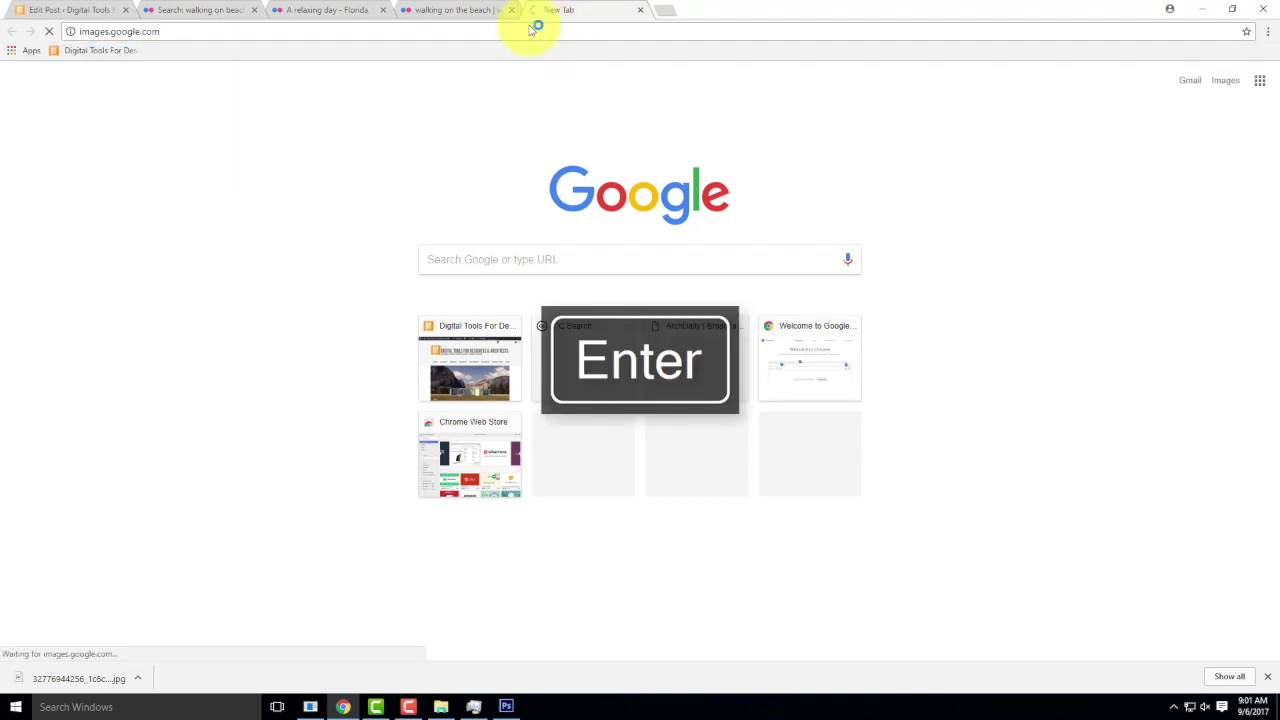
pyautogui.write('tiling texture')
pyautogui.press('Return')
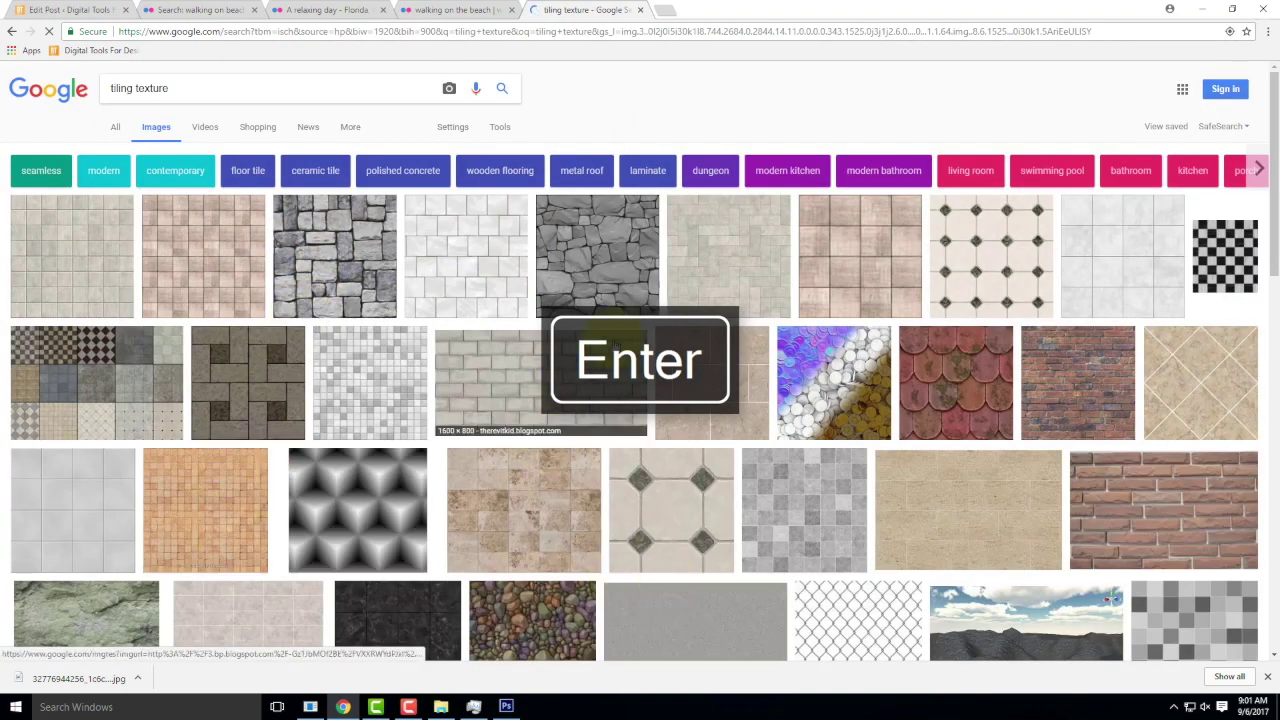
# - Preview the grey stone-wall texture (1024 × 1024) at larger size
pyautogui.scroll(-1, 700, 350)
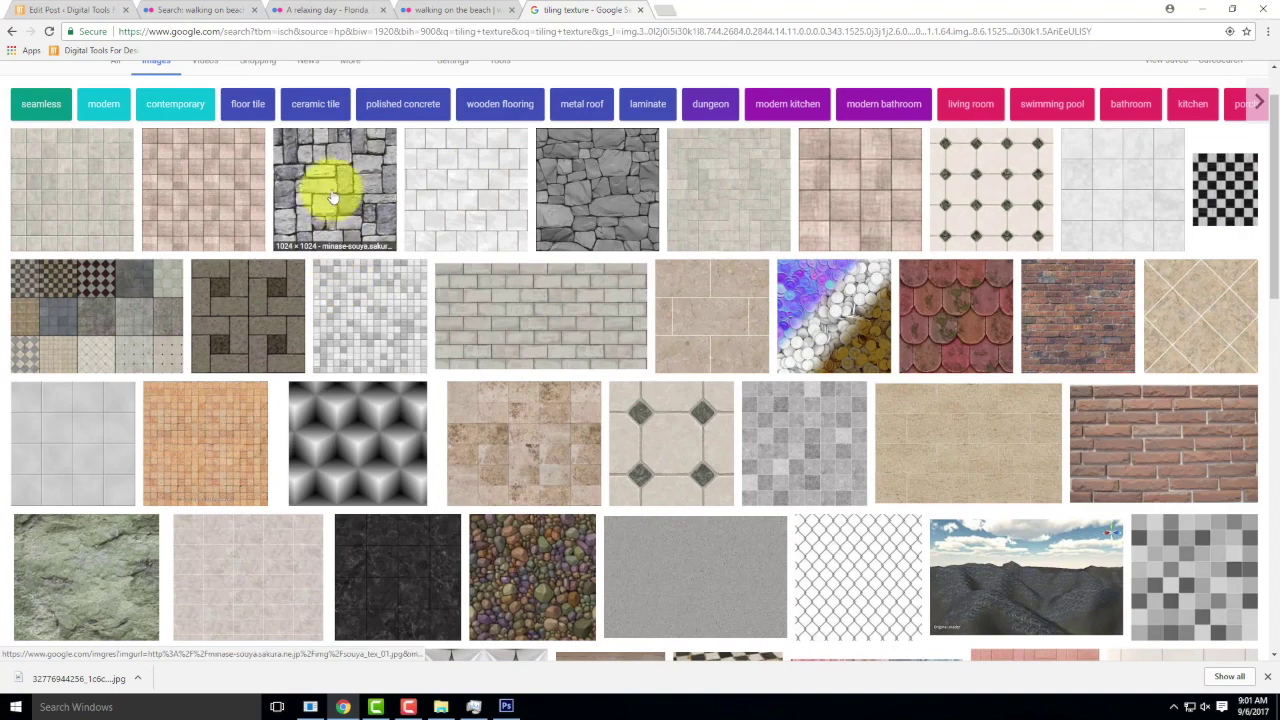
pyautogui.click(325, 193)
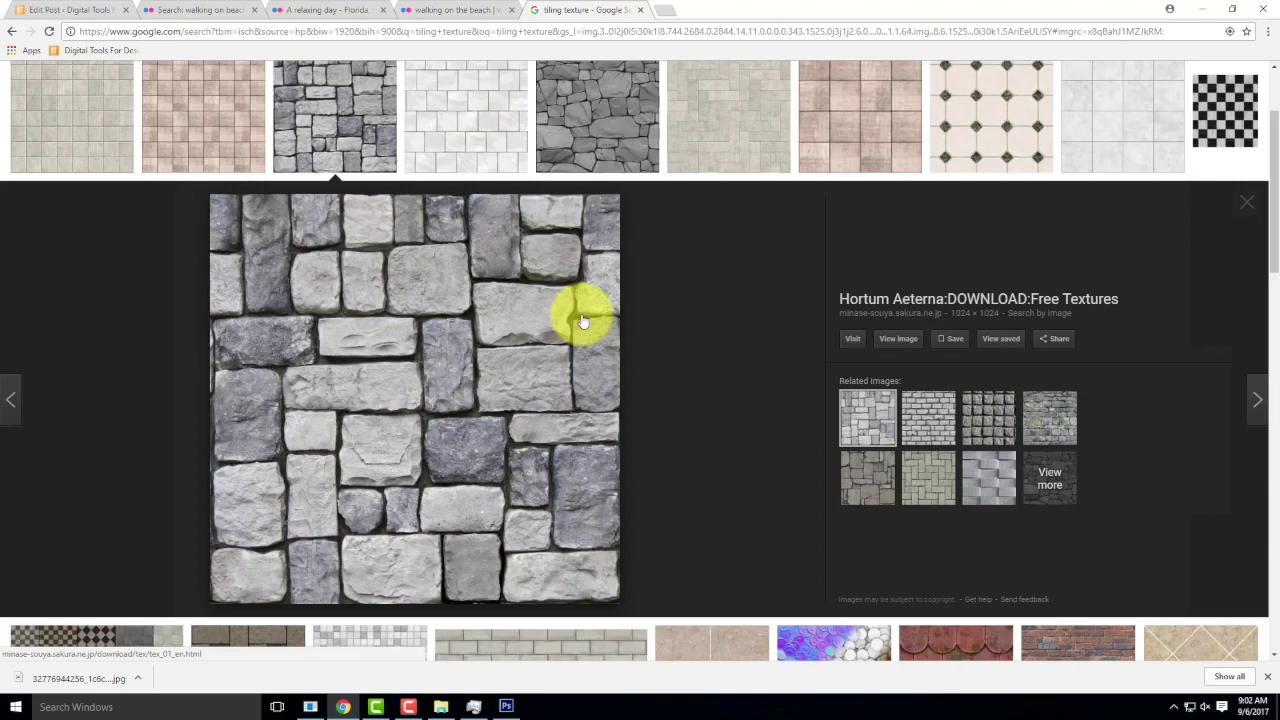
pyautogui.scroll(-5, 530, 262)
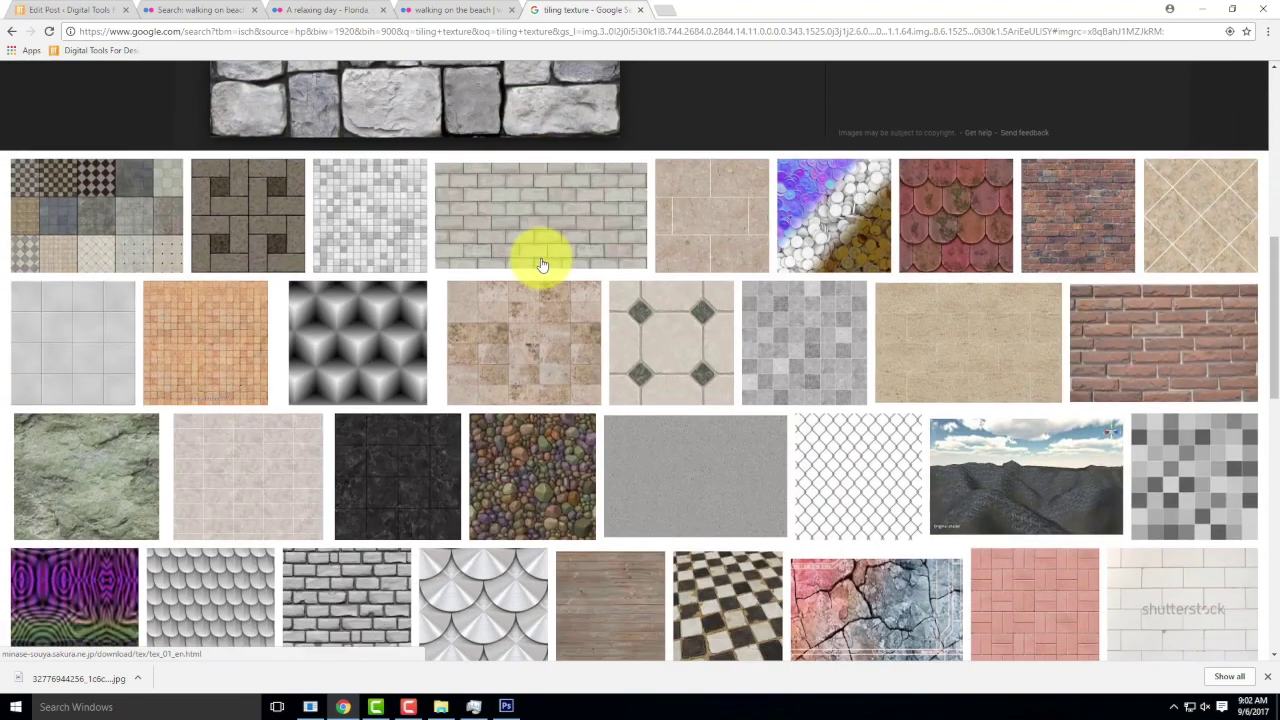
pyautogui.scroll(-2, 540, 264)
pyautogui.scroll(8, 540, 264)
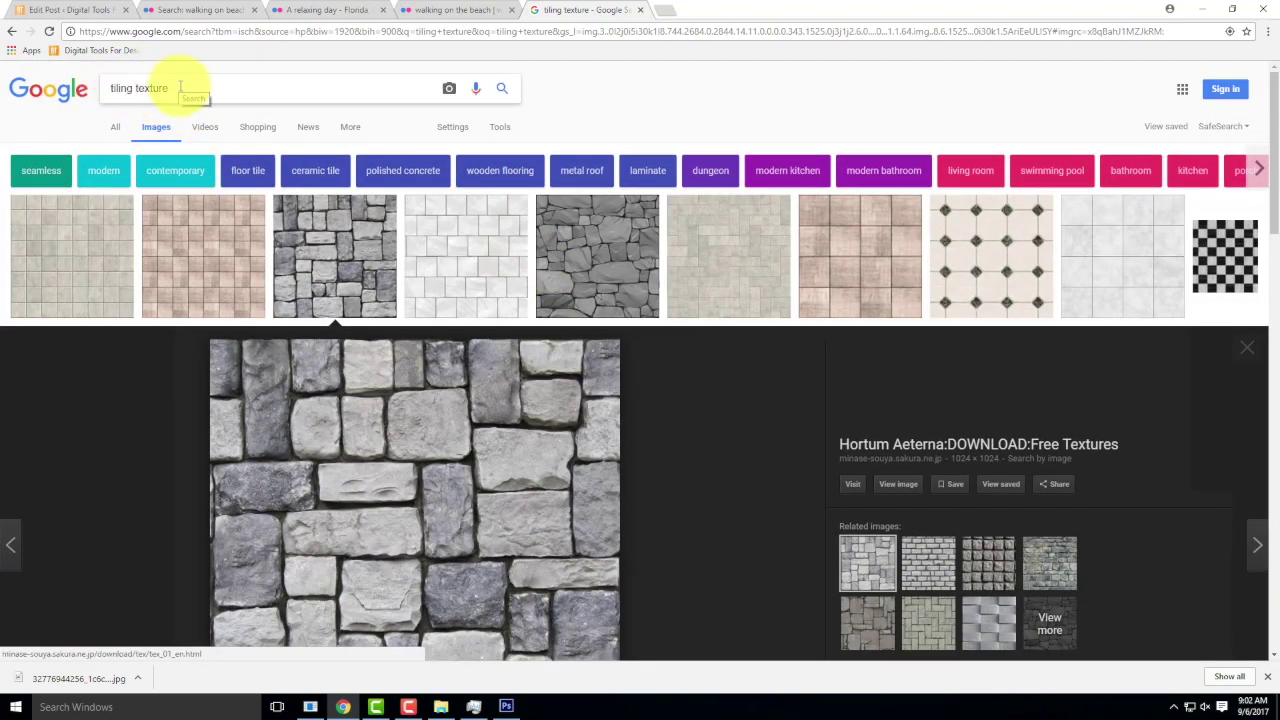
# - Search search.creativecommons.org for 'wood siding'
pyautogui.click(265, 29)
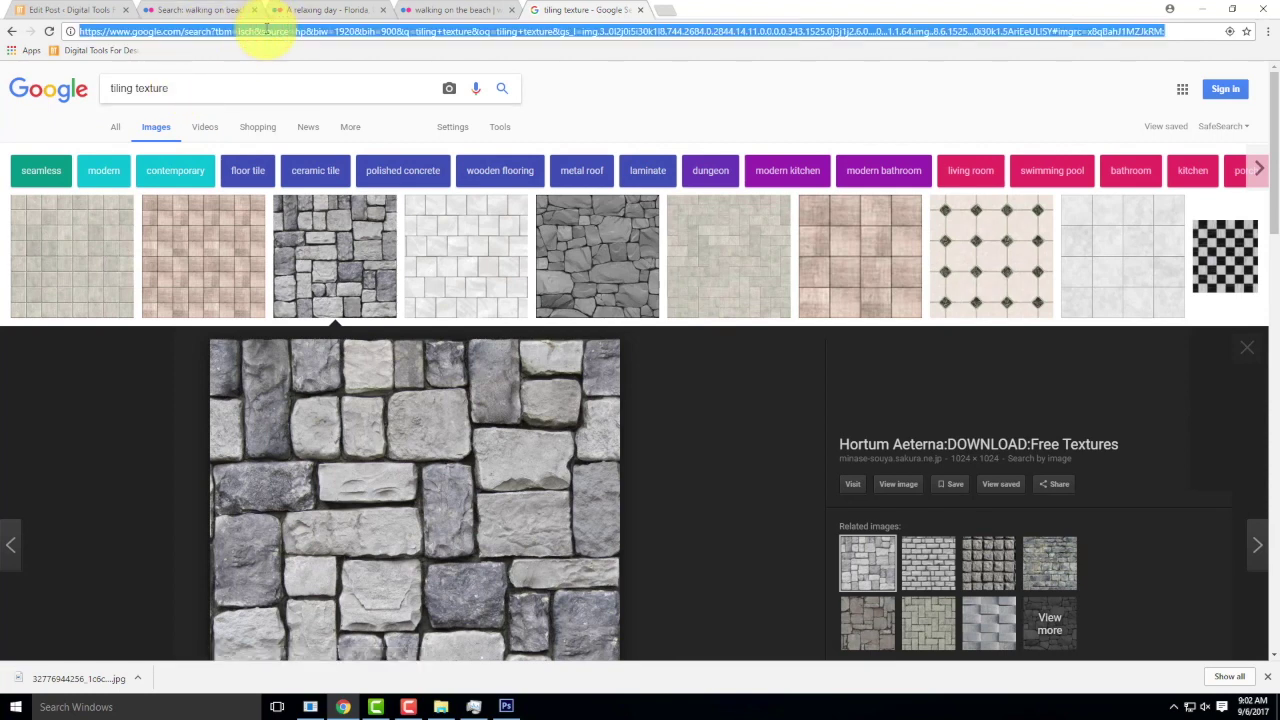
pyautogui.write('search.creativecommons.org')
pyautogui.press('Return')
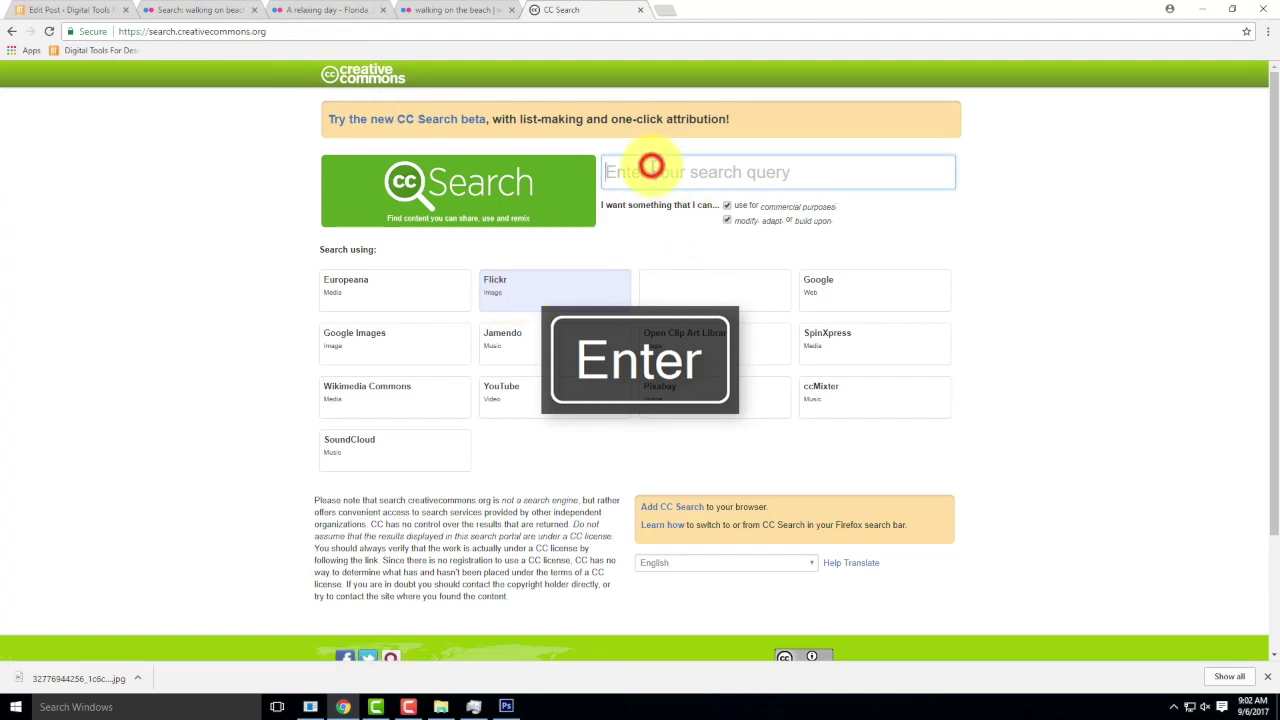
pyautogui.write('wood siding')
pyautogui.press('Return')
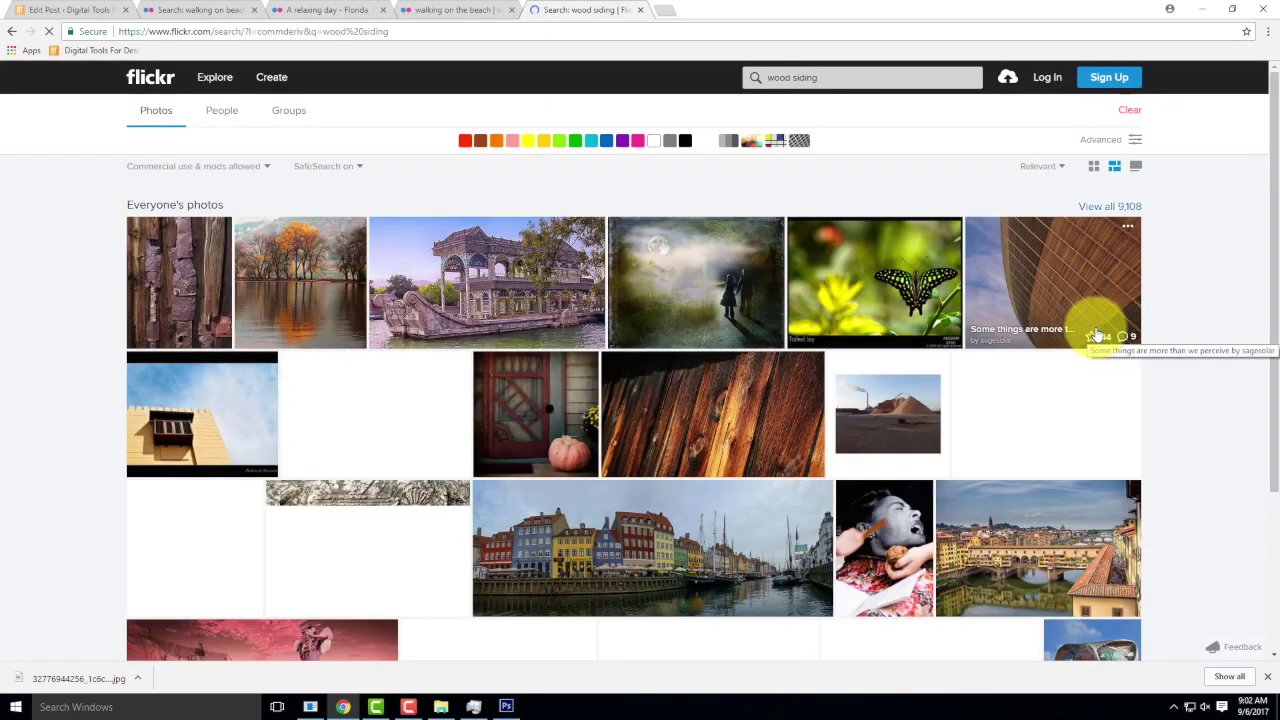
# - Look through the Flickr wood siding results, then return to CC Search
pyautogui.scroll(-2, 1097, 335)
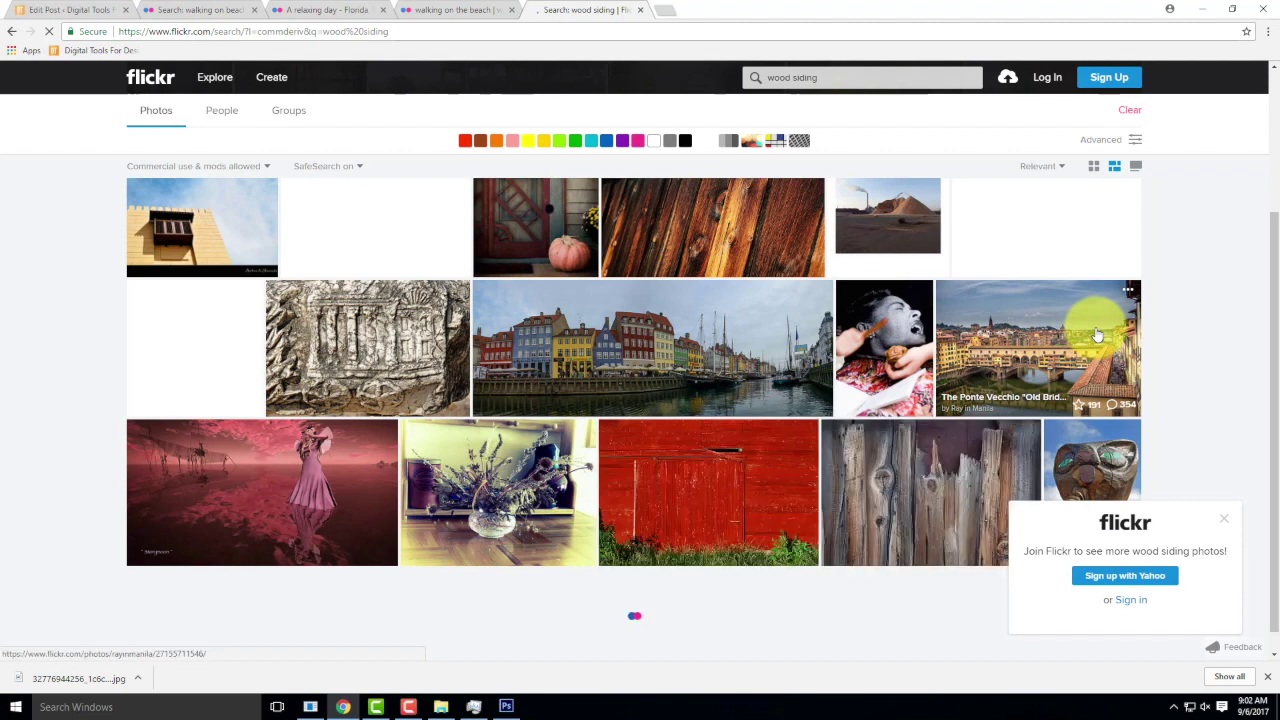
pyautogui.scroll(-1, 893, 305)
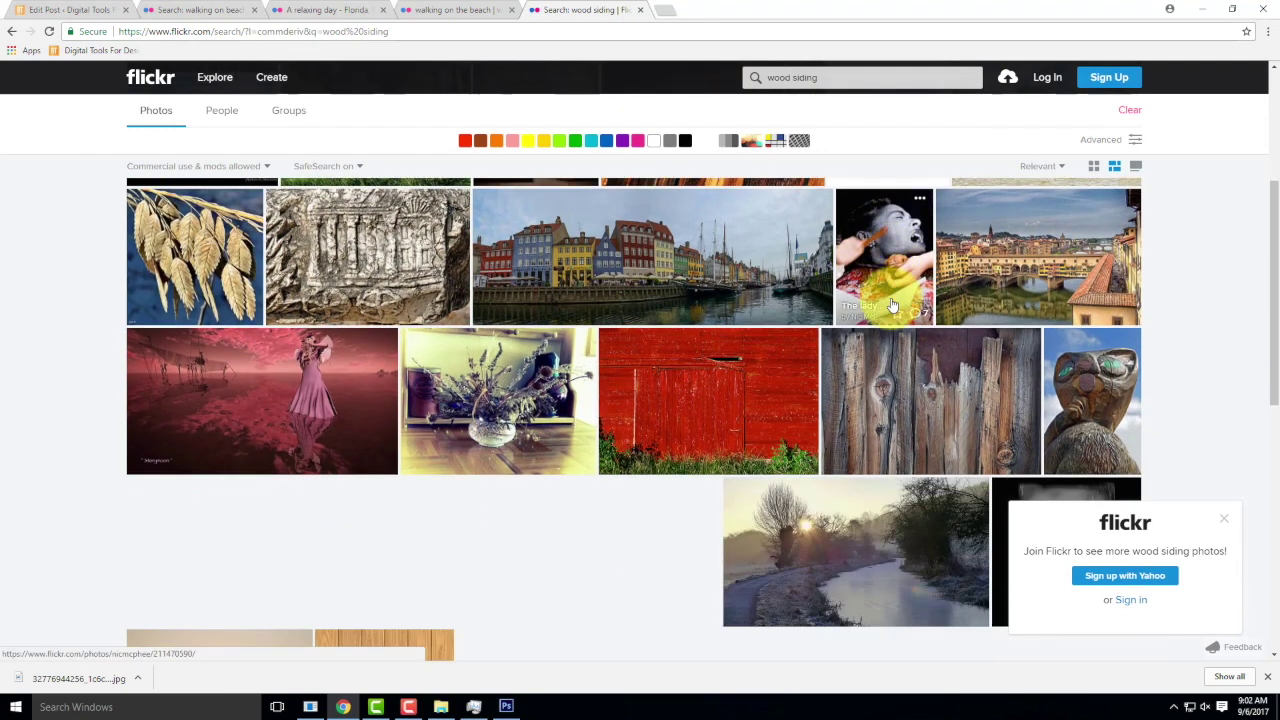
pyautogui.scroll(-4, 893, 305)
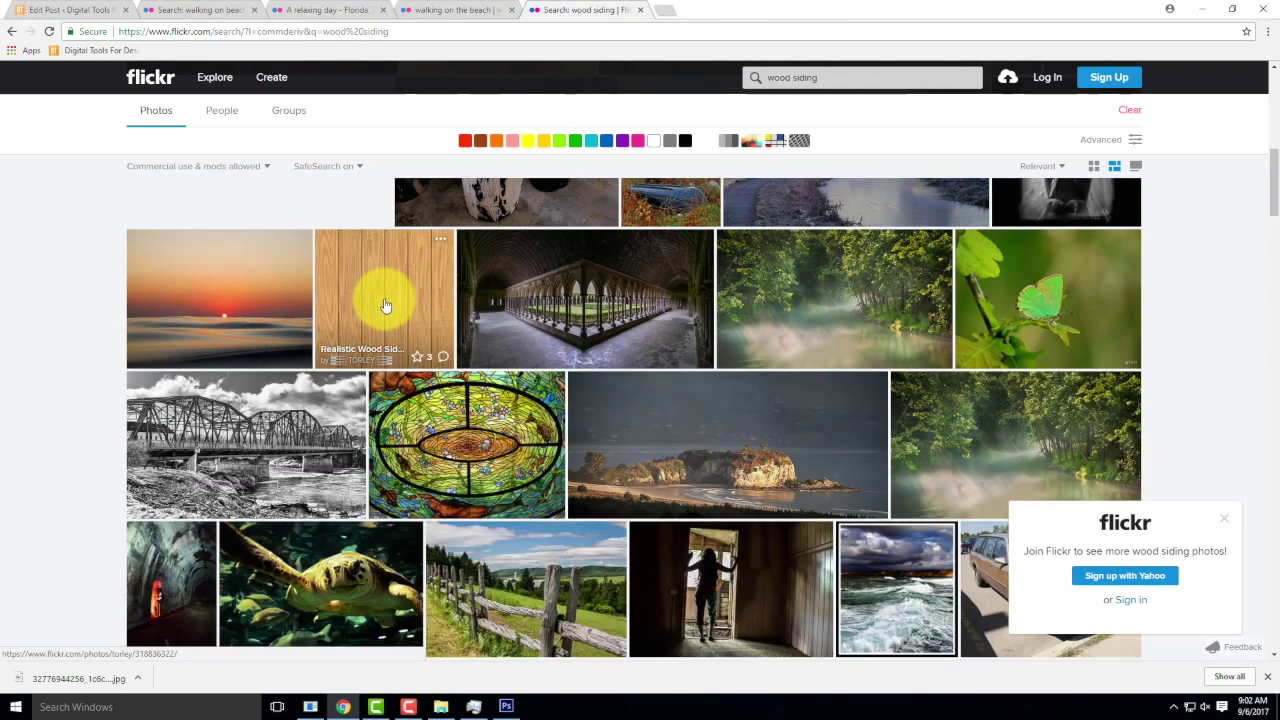
pyautogui.scroll(-3, 392, 302)
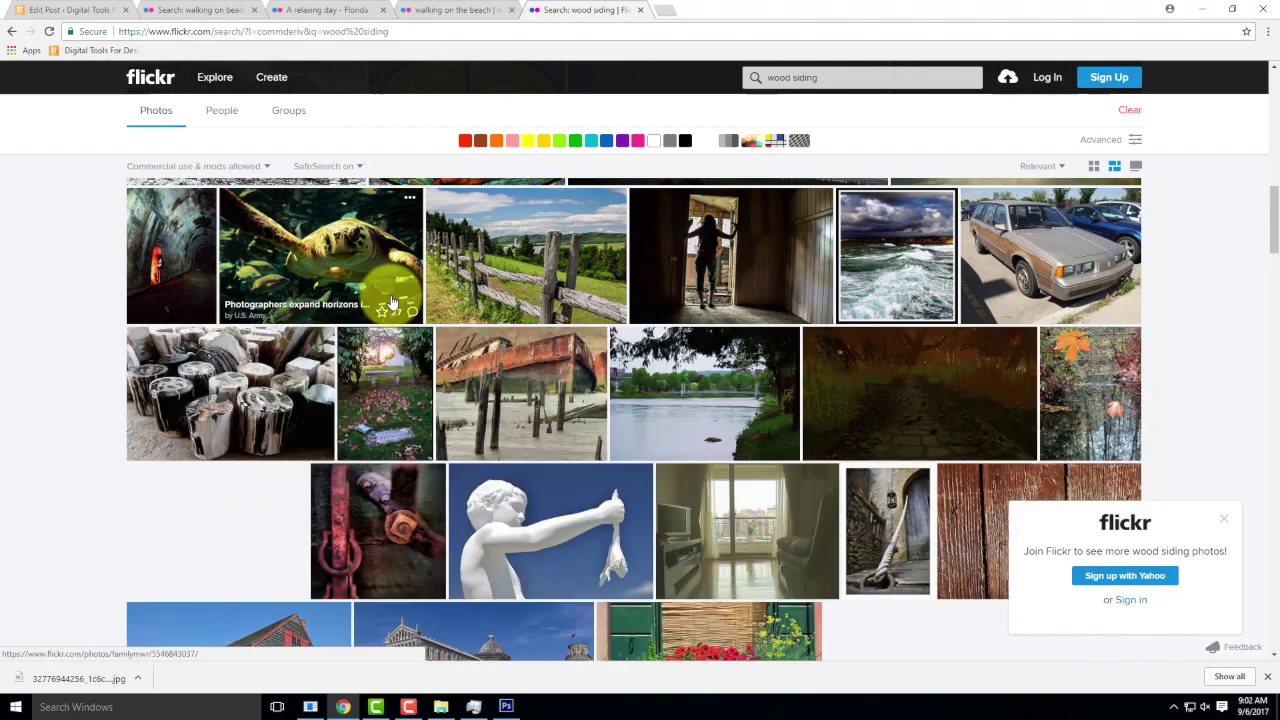
pyautogui.scroll(-2, 392, 302)
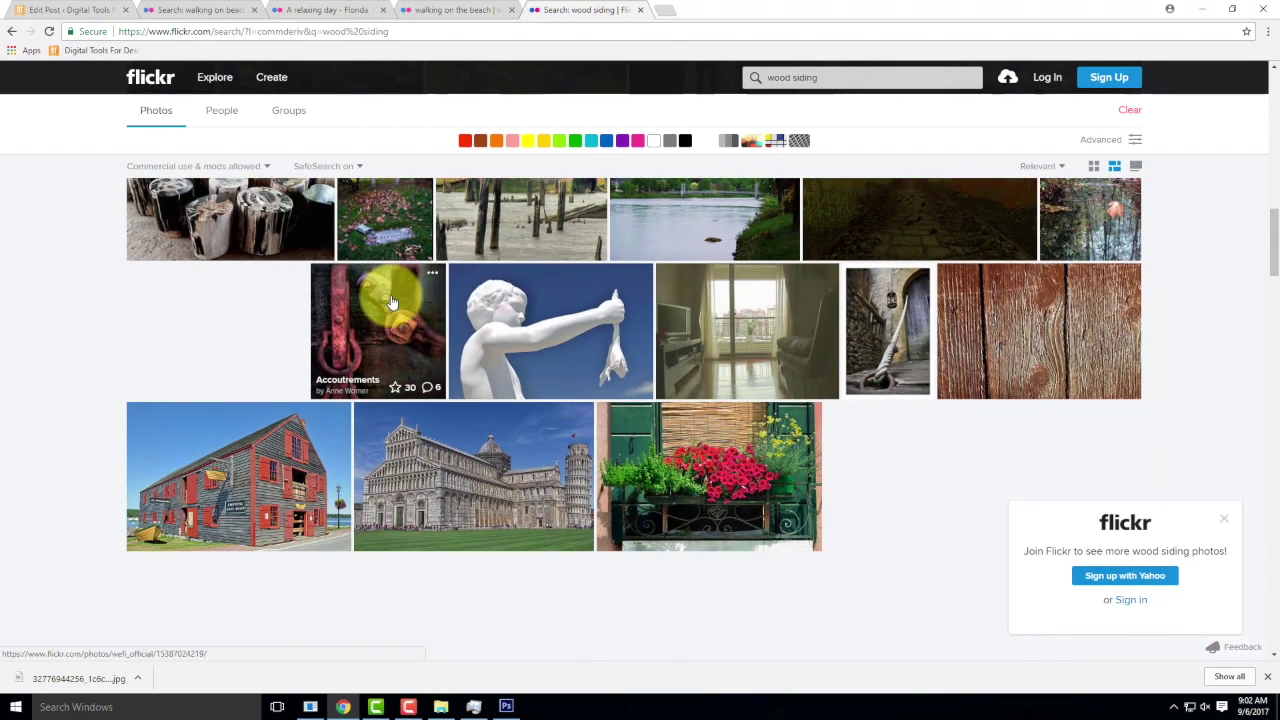
pyautogui.scroll(-1, 392, 302)
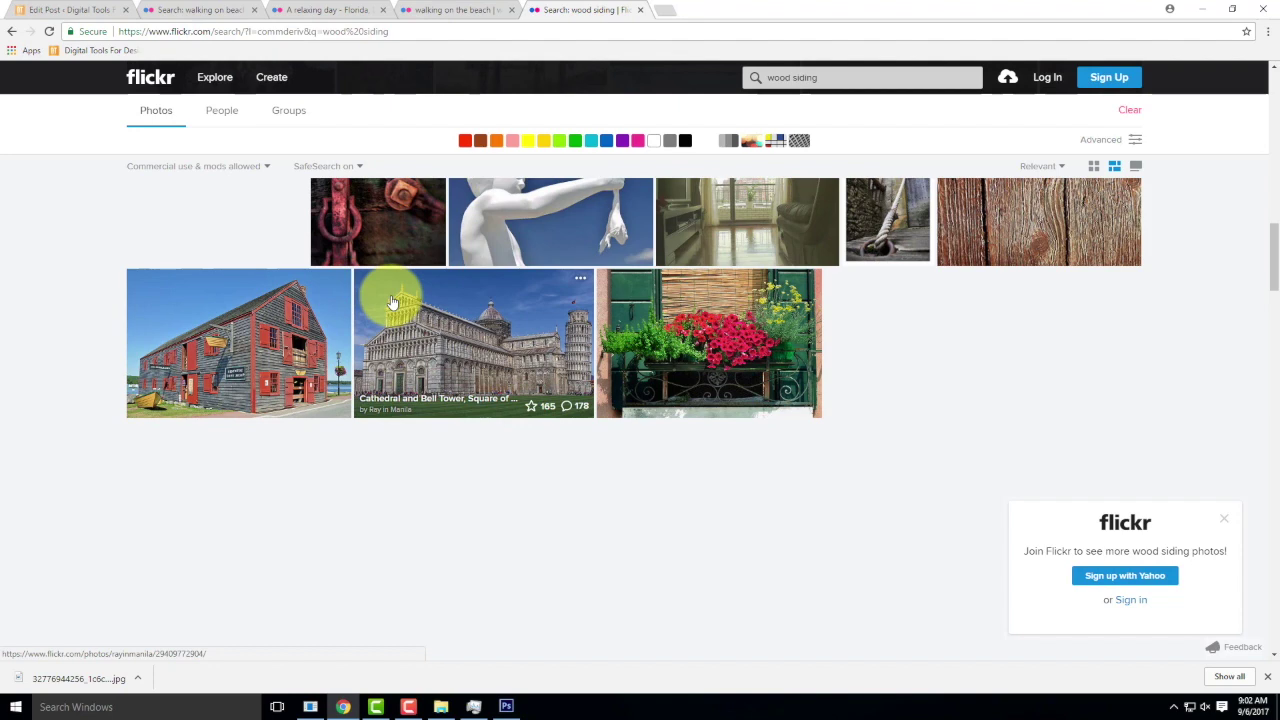
pyautogui.click(810, 77)
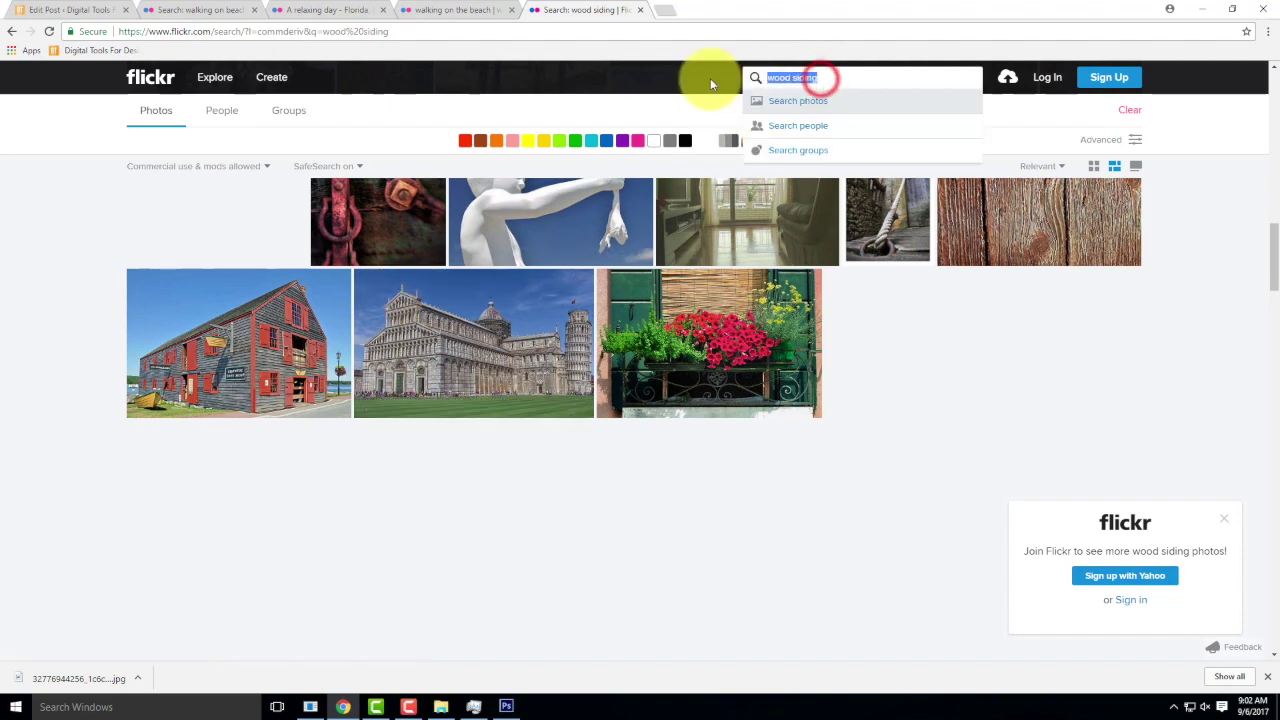
pyautogui.click(9, 31)
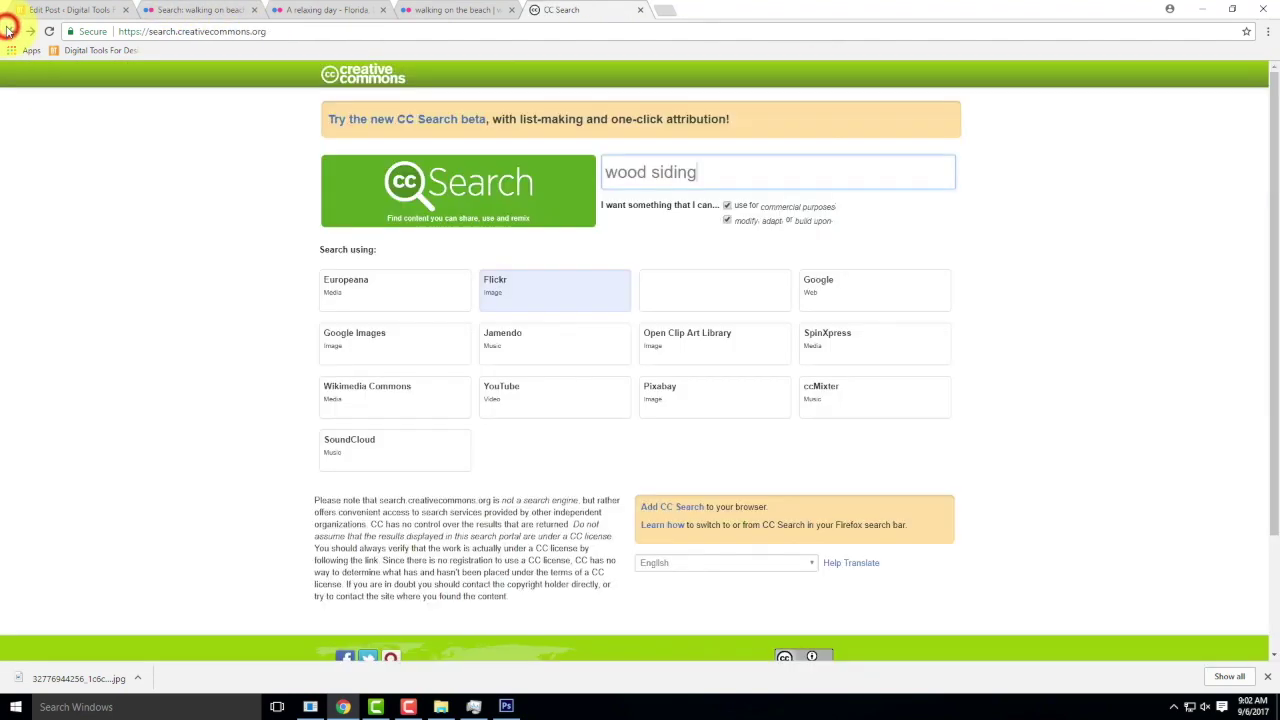
# - Run the 'wood siding' search through Google Images from CC Search
pyautogui.click(863, 286)
pyautogui.click(405, 343)
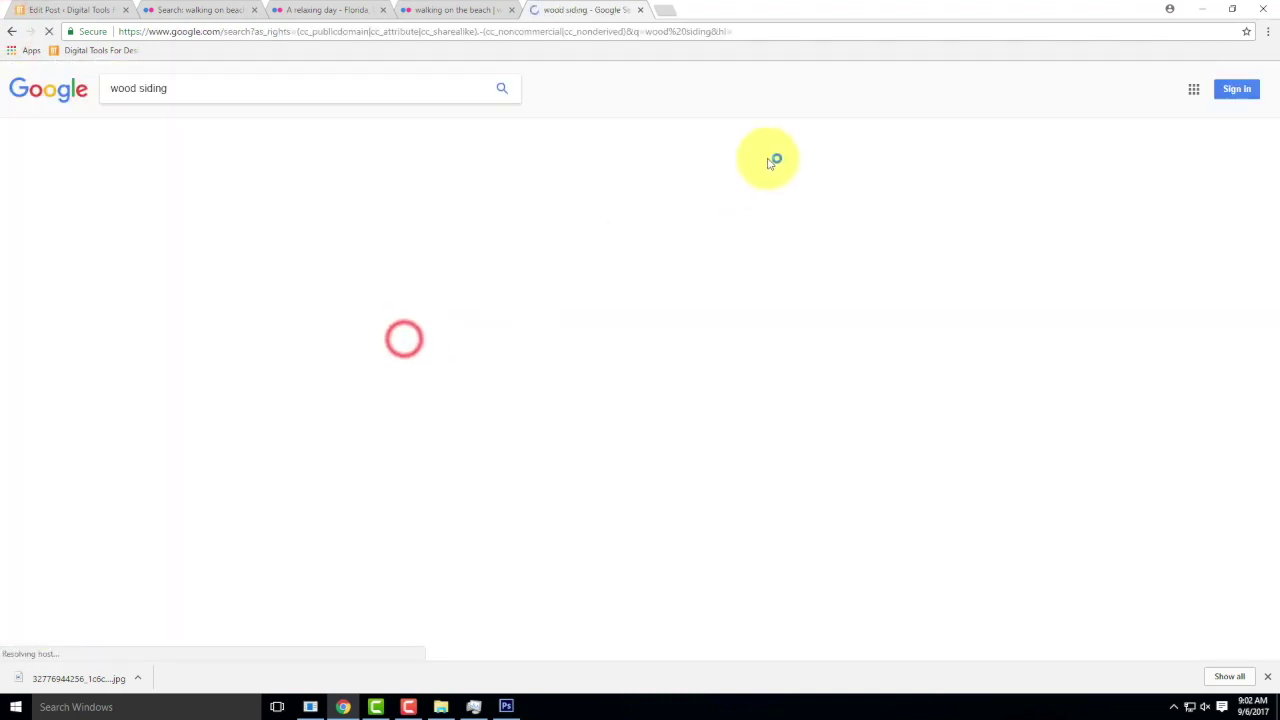
pyautogui.click(11, 31)
pyautogui.click(377, 345)
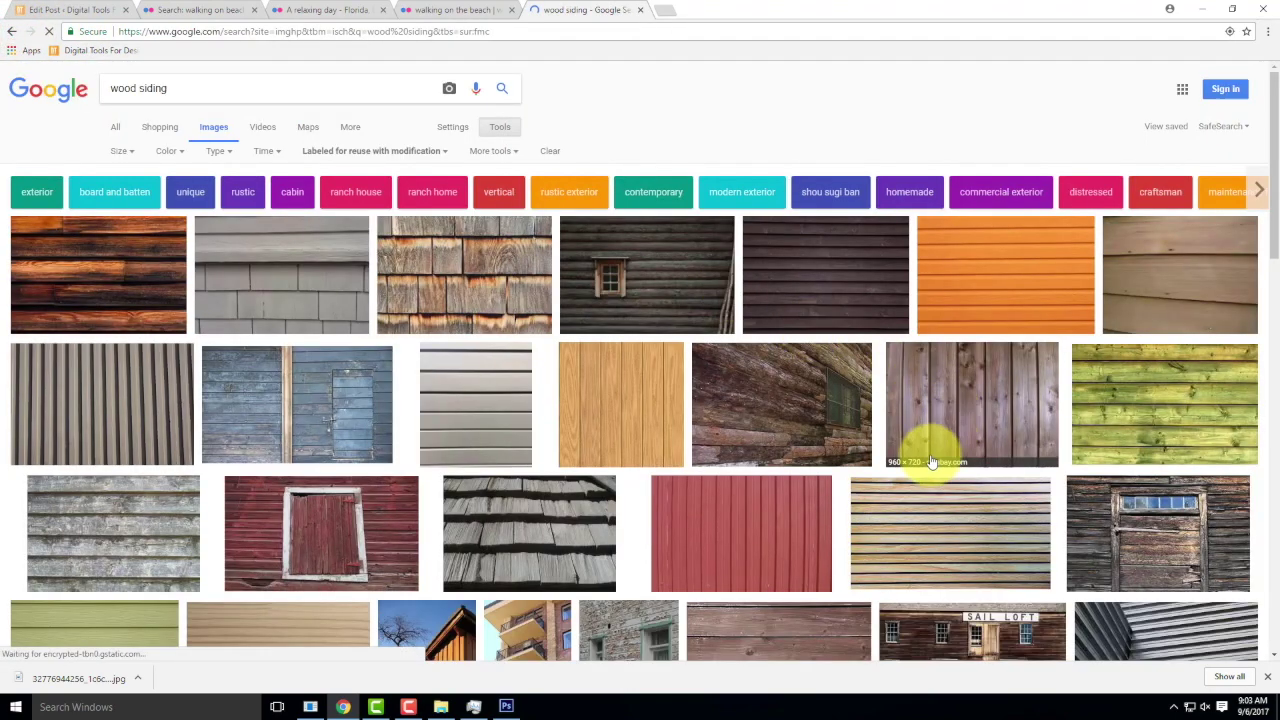
pyautogui.scroll(-1, 957, 463)
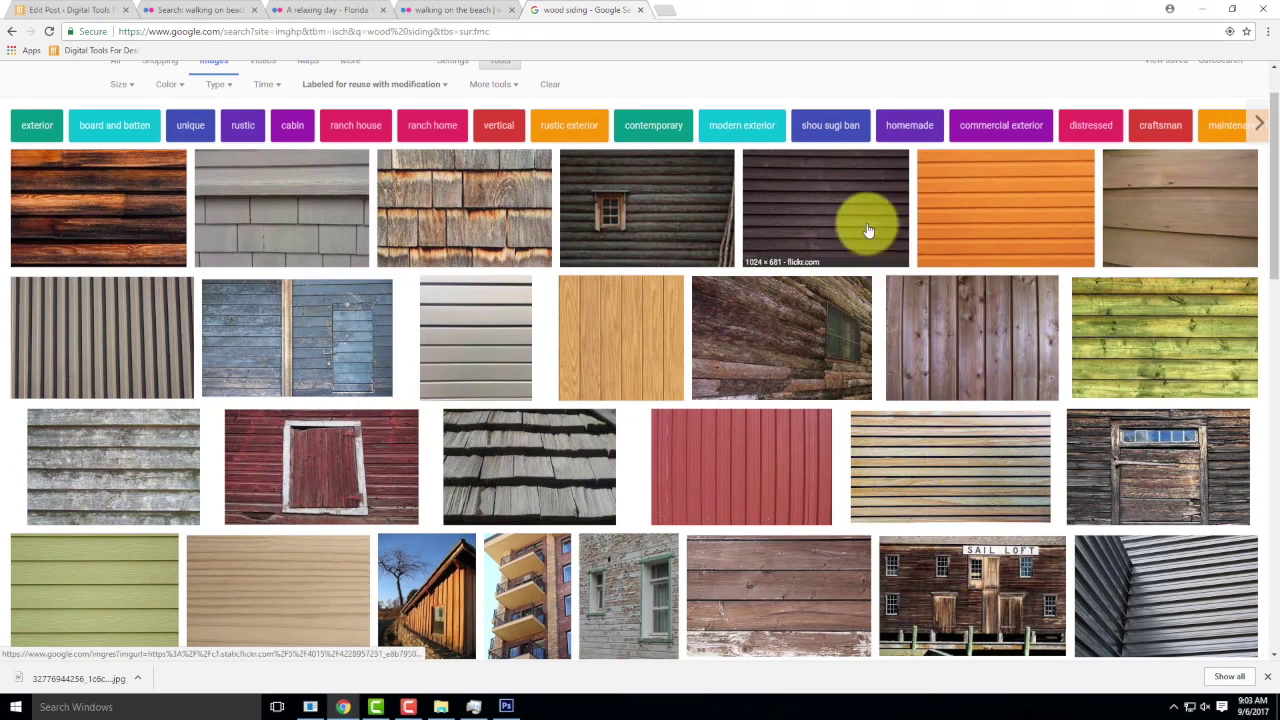
# - Preview the dark wood siding photo and open it full size in a new tab
pyautogui.click(867, 230)
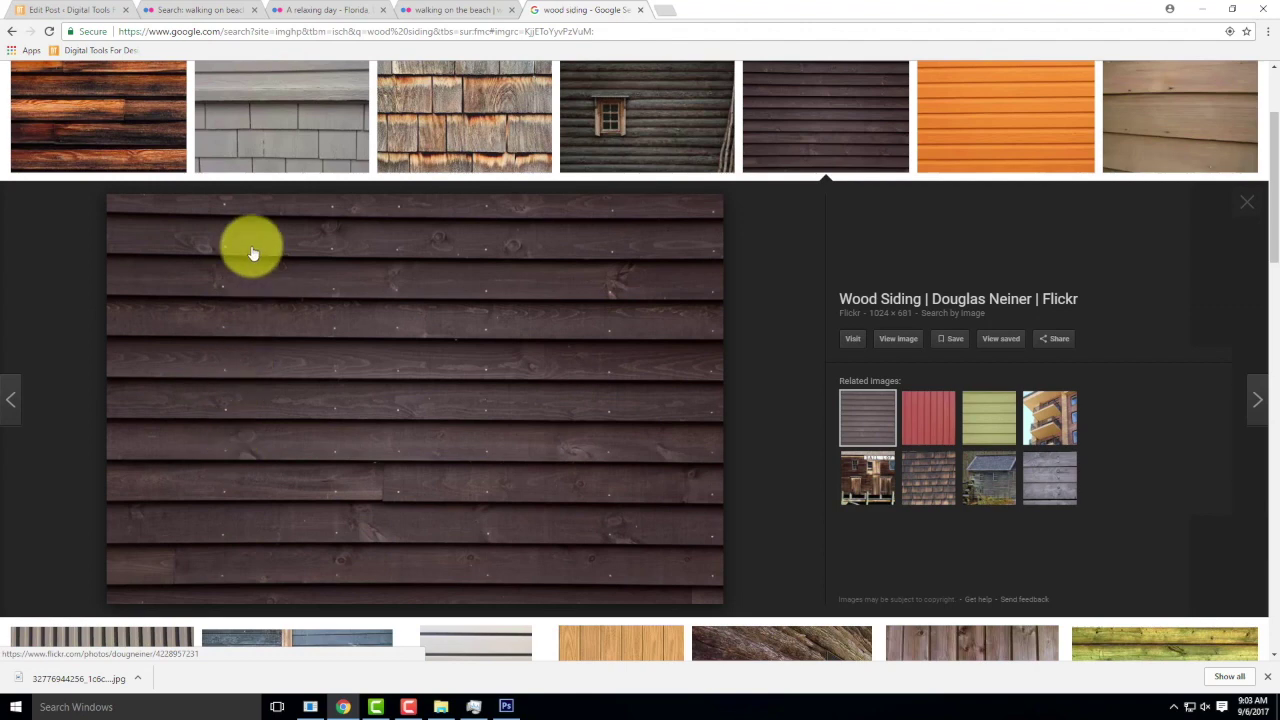
pyautogui.scroll(2, 540, 327)
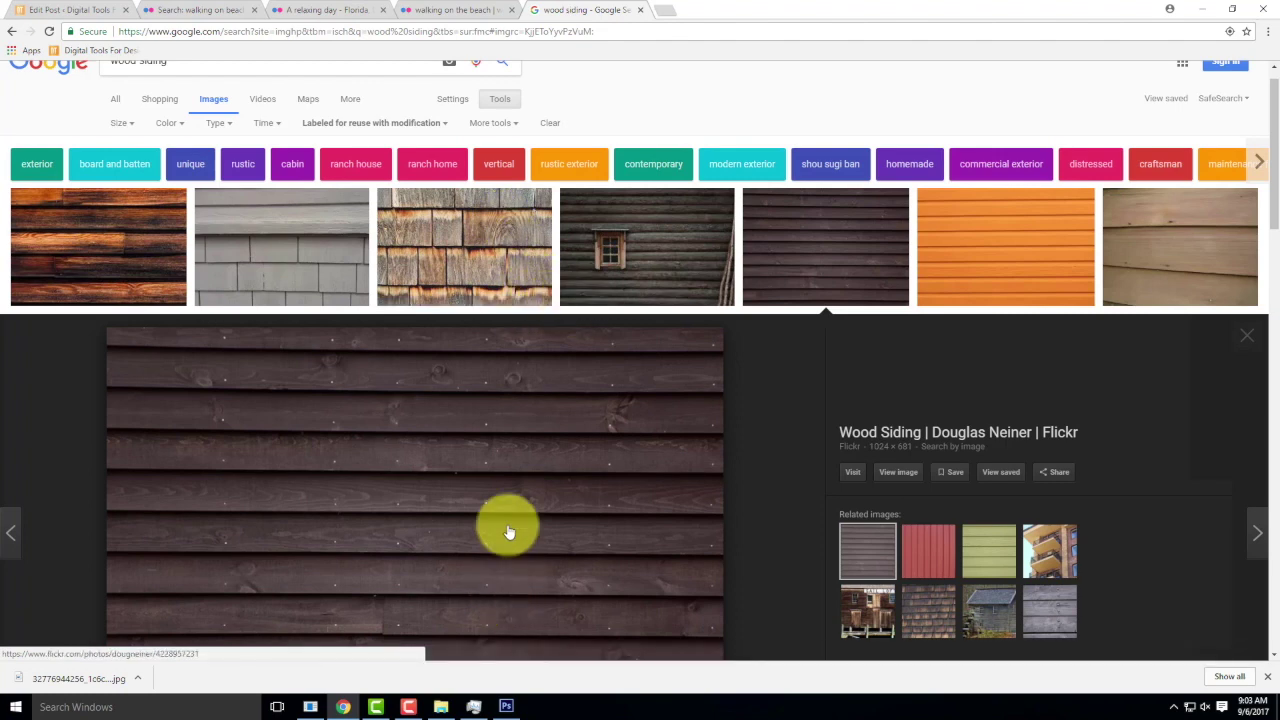
pyautogui.scroll(-2, 449, 314)
pyautogui.scroll(-1, 532, 412)
pyautogui.scroll(-2, 532, 412)
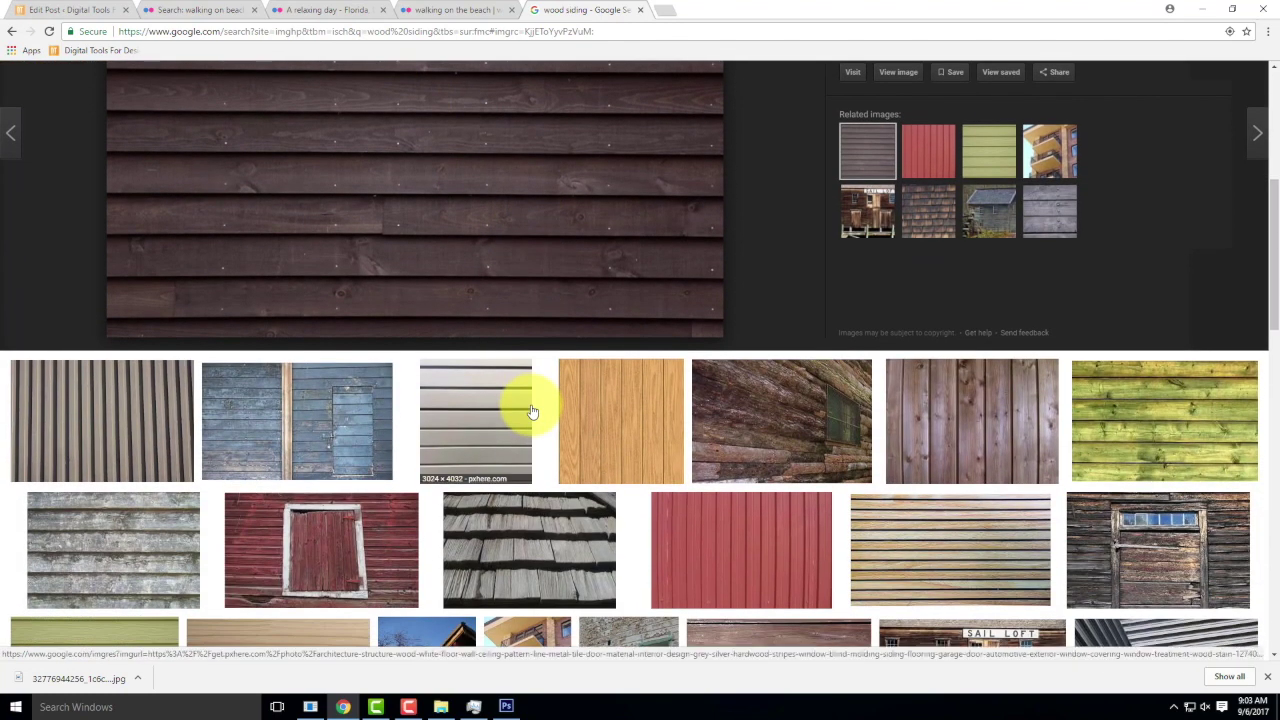
pyautogui.scroll(-1, 529, 424)
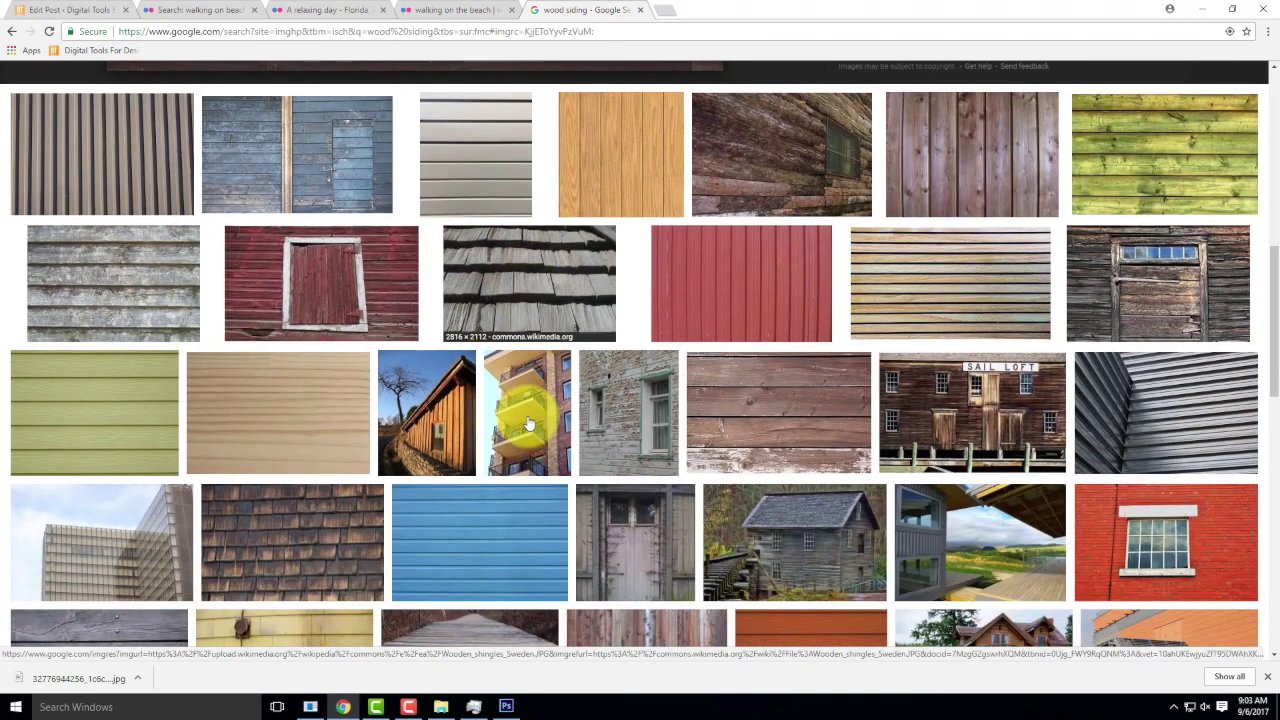
pyautogui.scroll(3, 503, 337)
pyautogui.scroll(2, 504, 212)
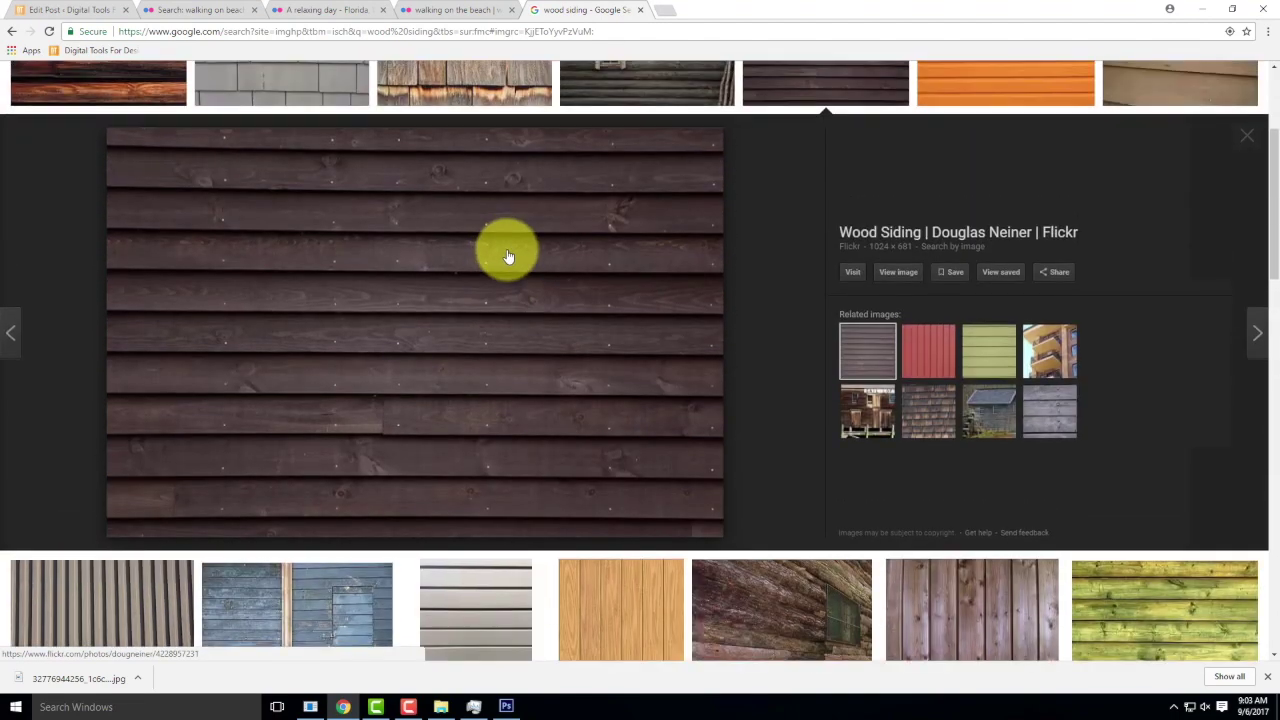
pyautogui.click(902, 277)
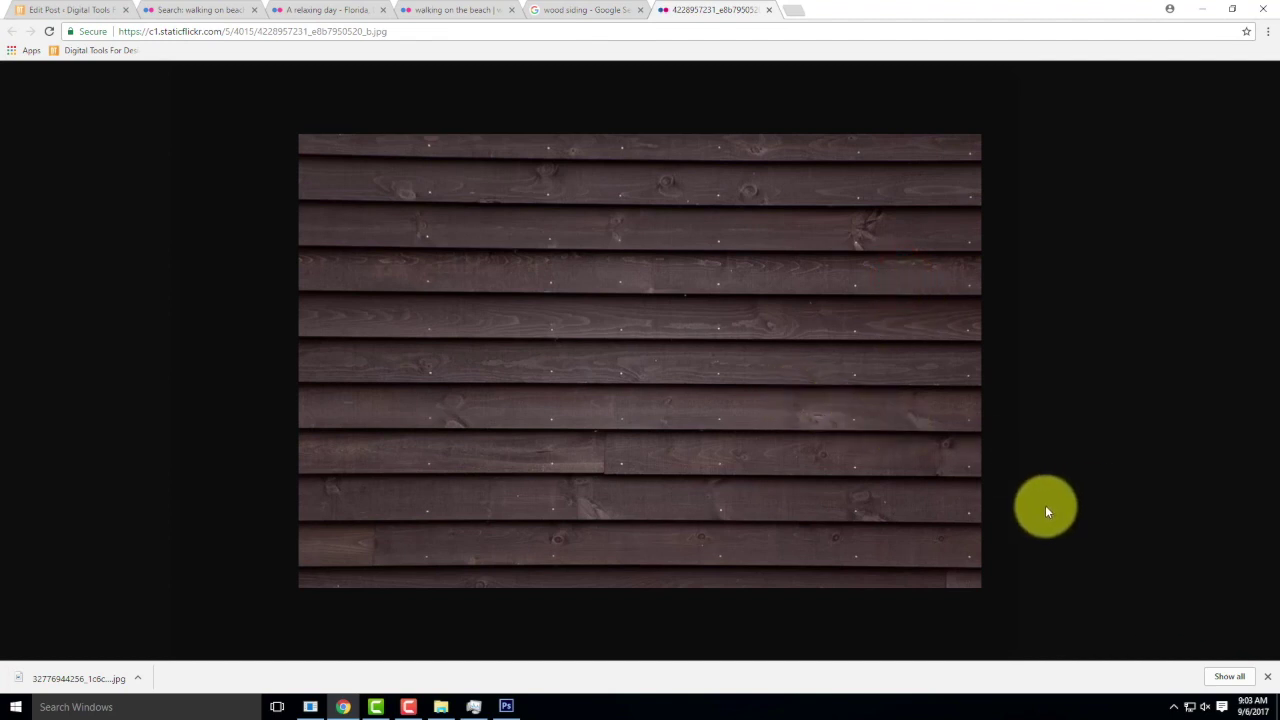
# - Save the dark wood siding image from Chrome into Live Demonstrations > Live - A135 Exercises > Ex107 > F2017
pyautogui.click(760, 385)
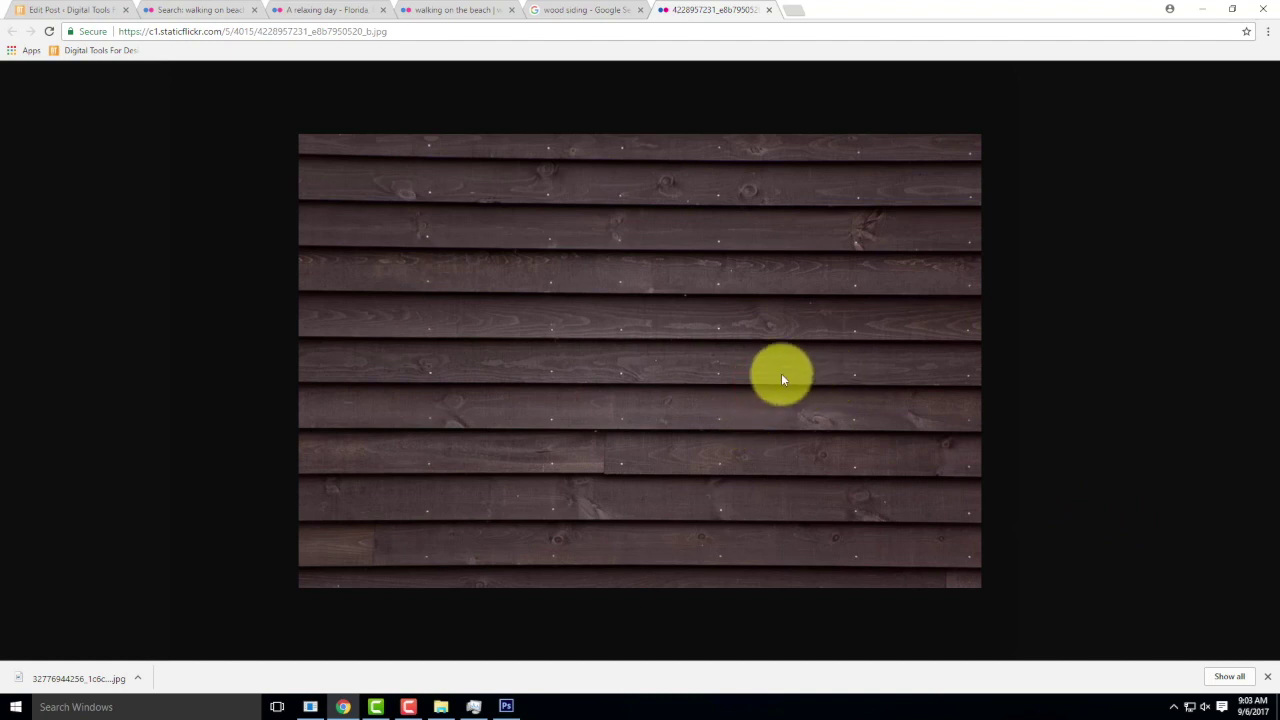
pyautogui.click(408, 33)
pyautogui.click(704, 428)
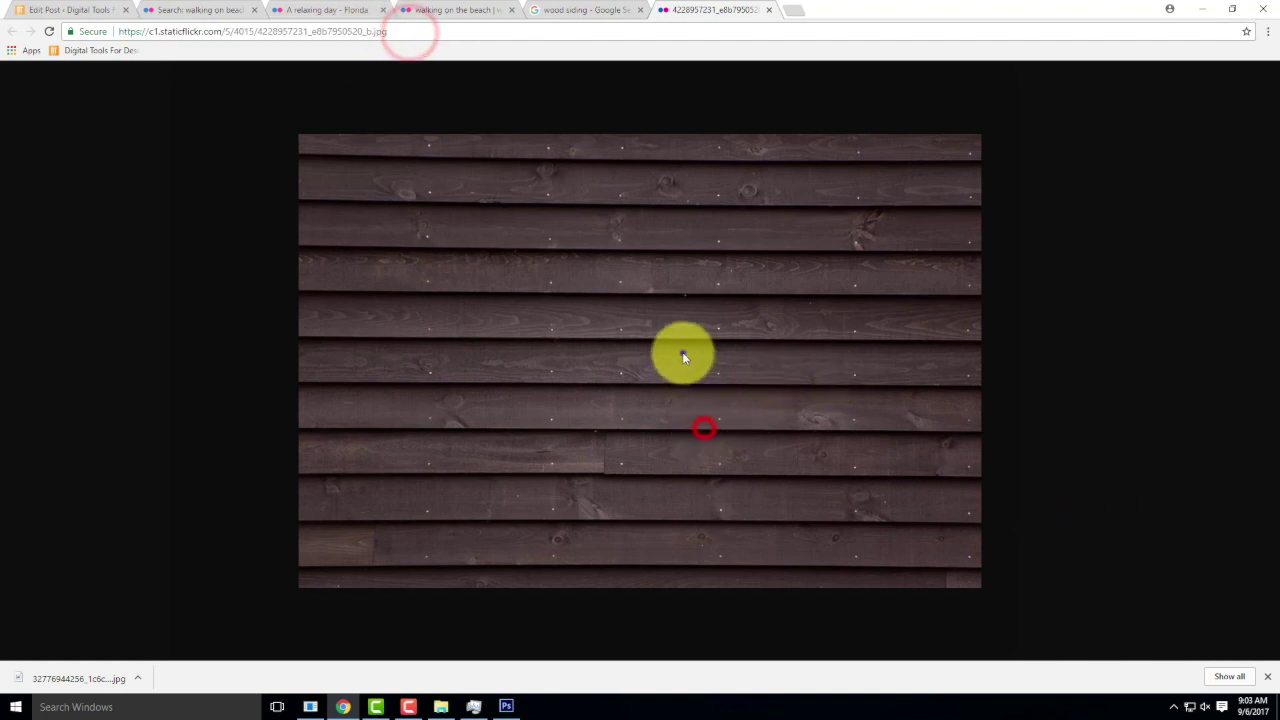
pyautogui.rightClick(684, 356)
pyautogui.click(731, 381)
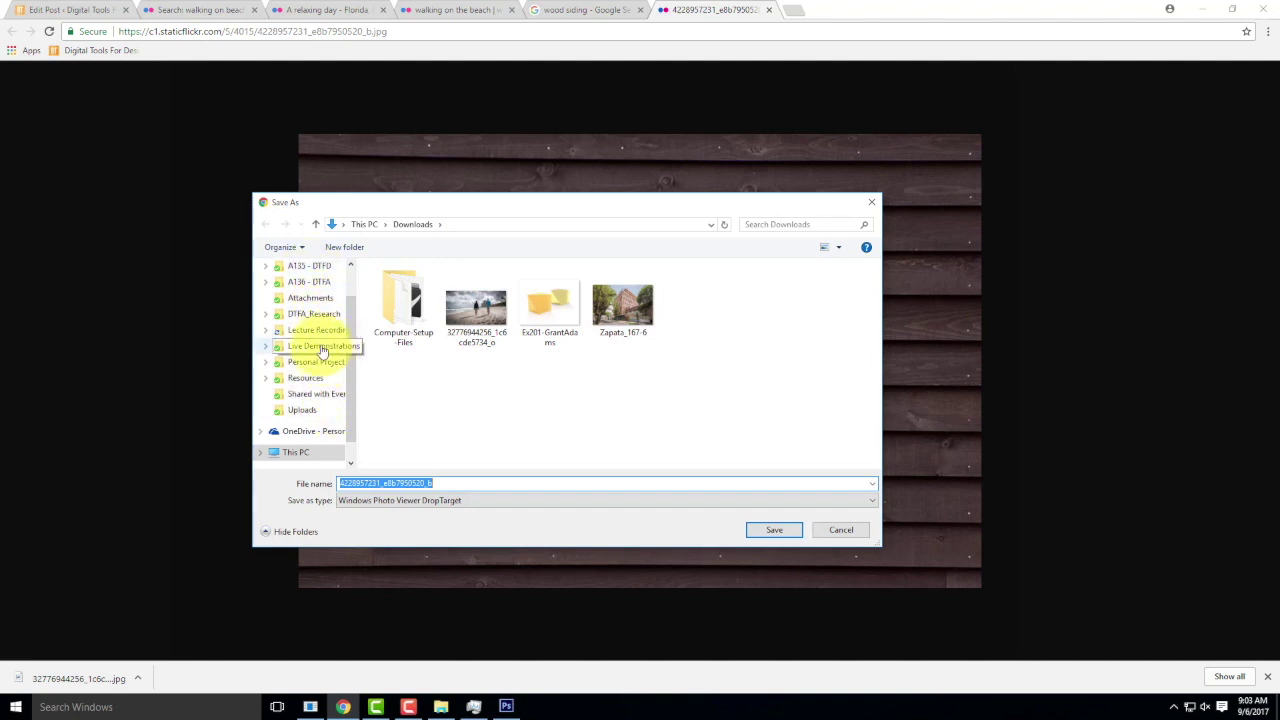
pyautogui.click(322, 349)
pyautogui.click(424, 287)
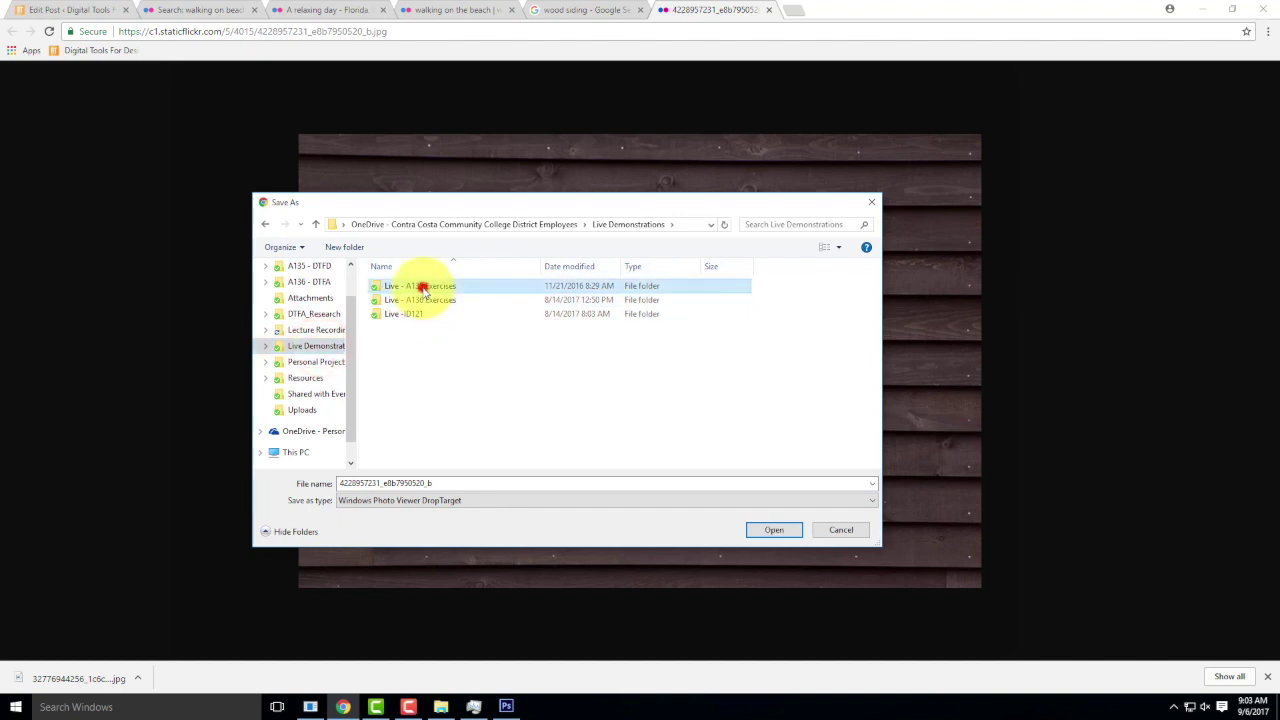
pyautogui.doubleClick(424, 287)
pyautogui.doubleClick(391, 356)
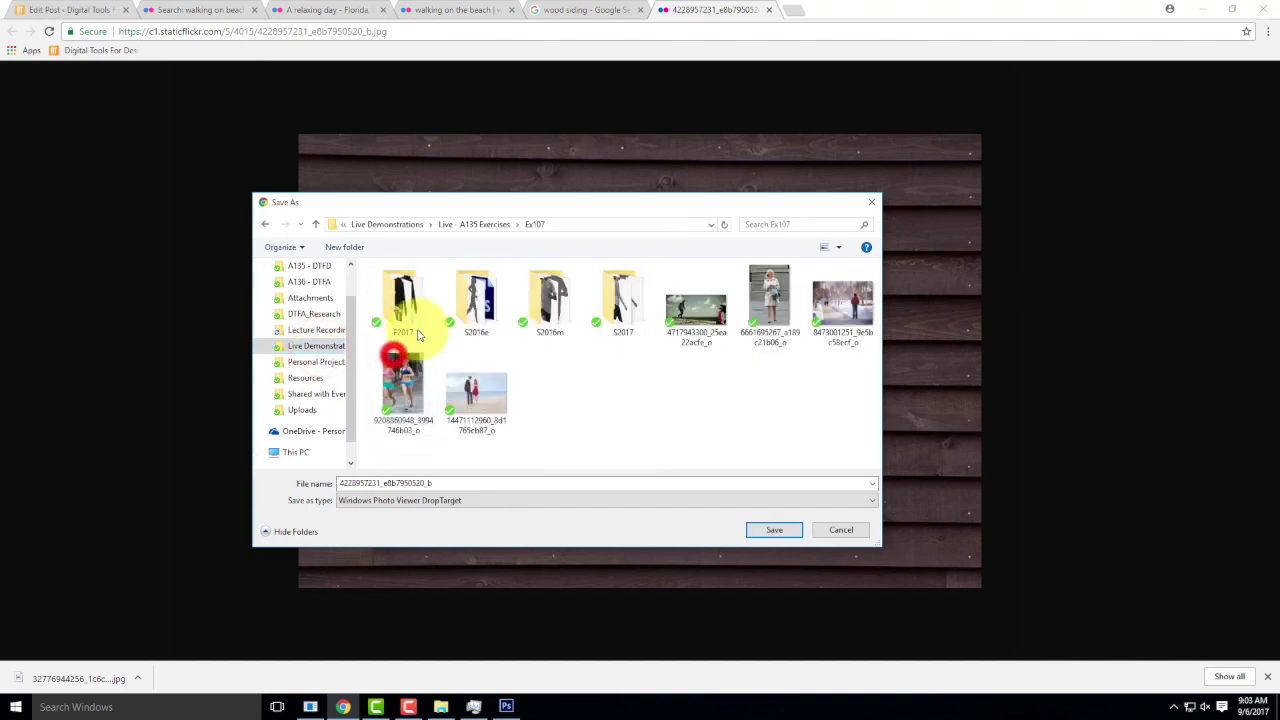
pyautogui.doubleClick(404, 297)
pyautogui.click(783, 530)
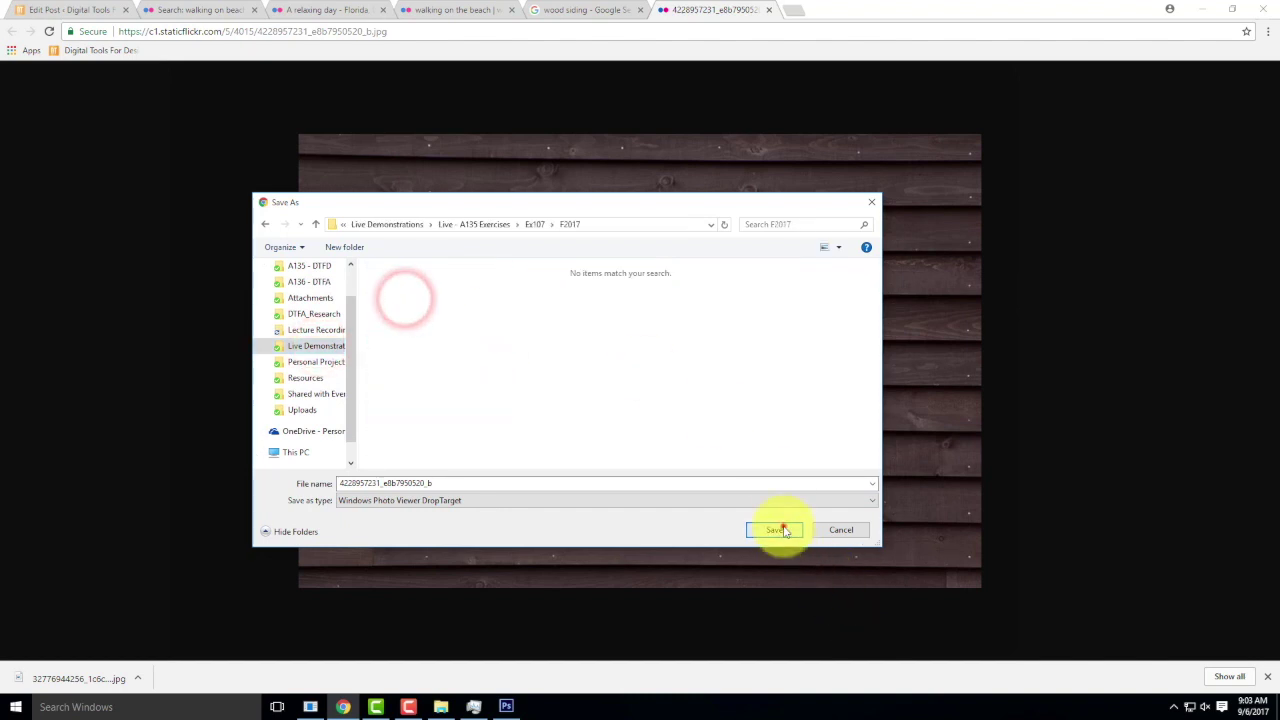
pyautogui.click(506, 706)
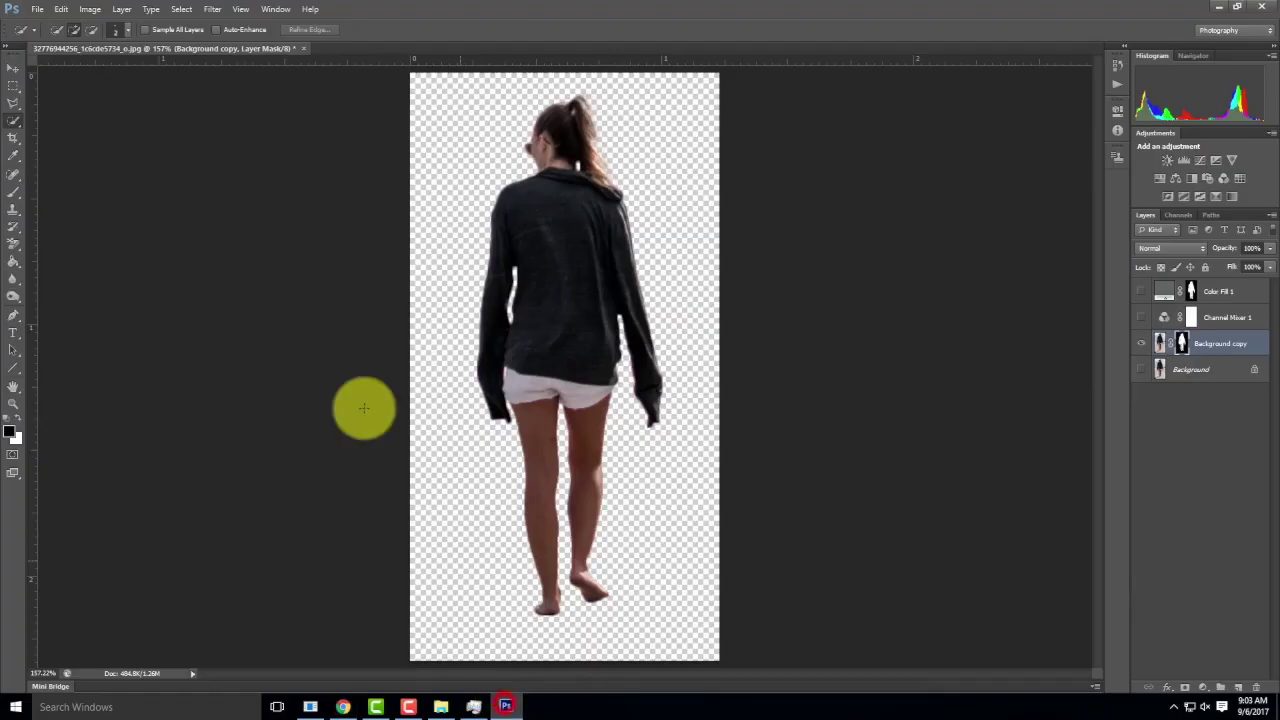
pyautogui.click(37, 9)
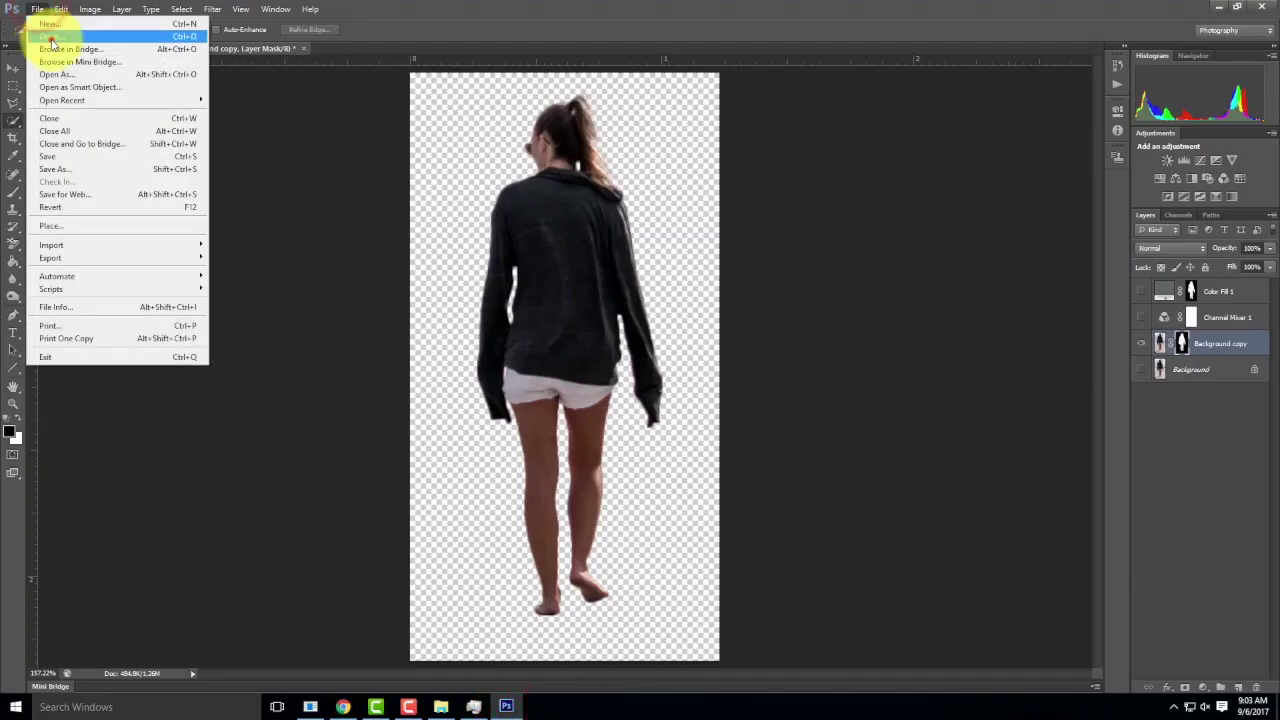
pyautogui.click(50, 38)
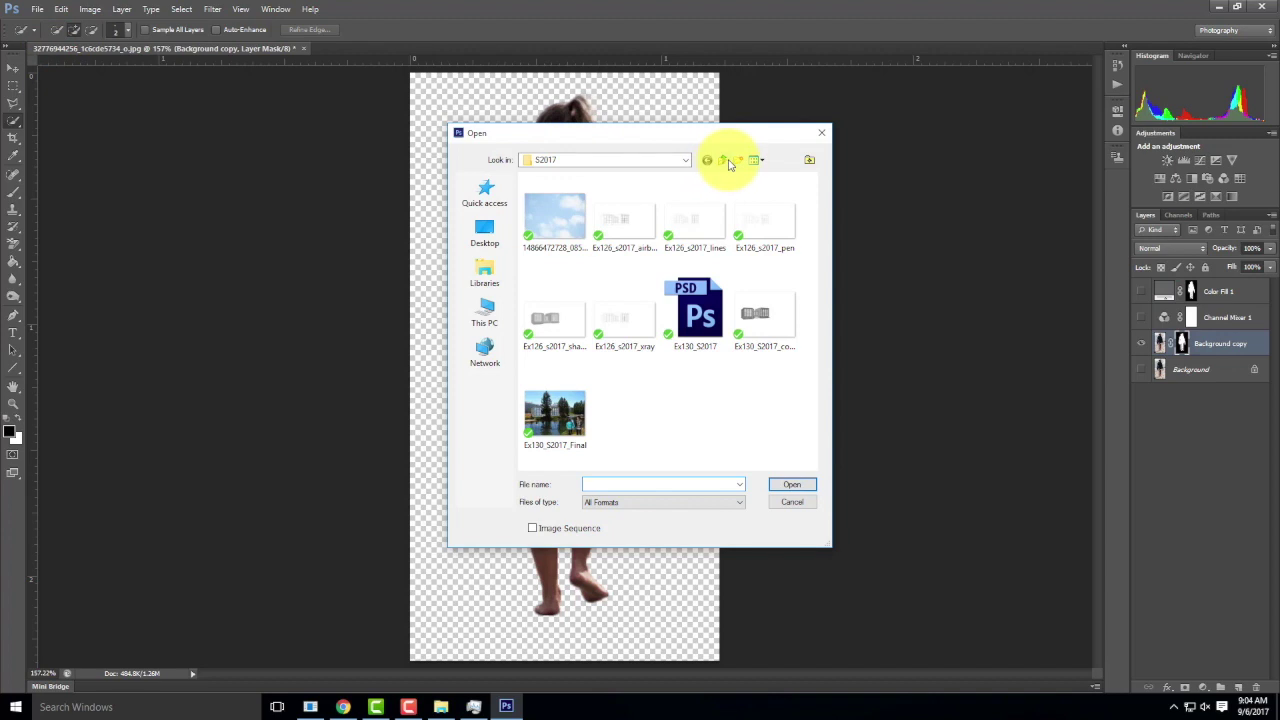
pyautogui.click(723, 160)
pyautogui.click(723, 160)
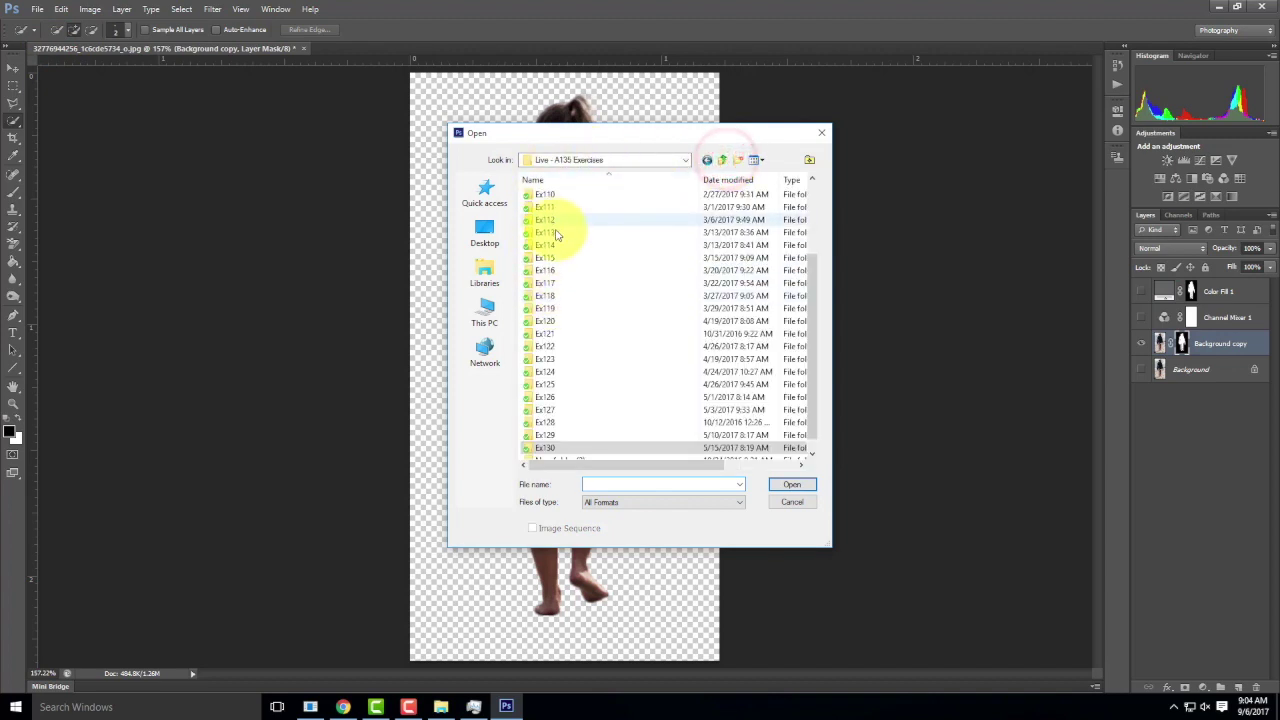
pyautogui.scroll(2, 560, 250)
pyautogui.doubleClick(549, 260)
pyautogui.doubleClick(553, 215)
pyautogui.click(555, 215)
pyautogui.click(782, 484)
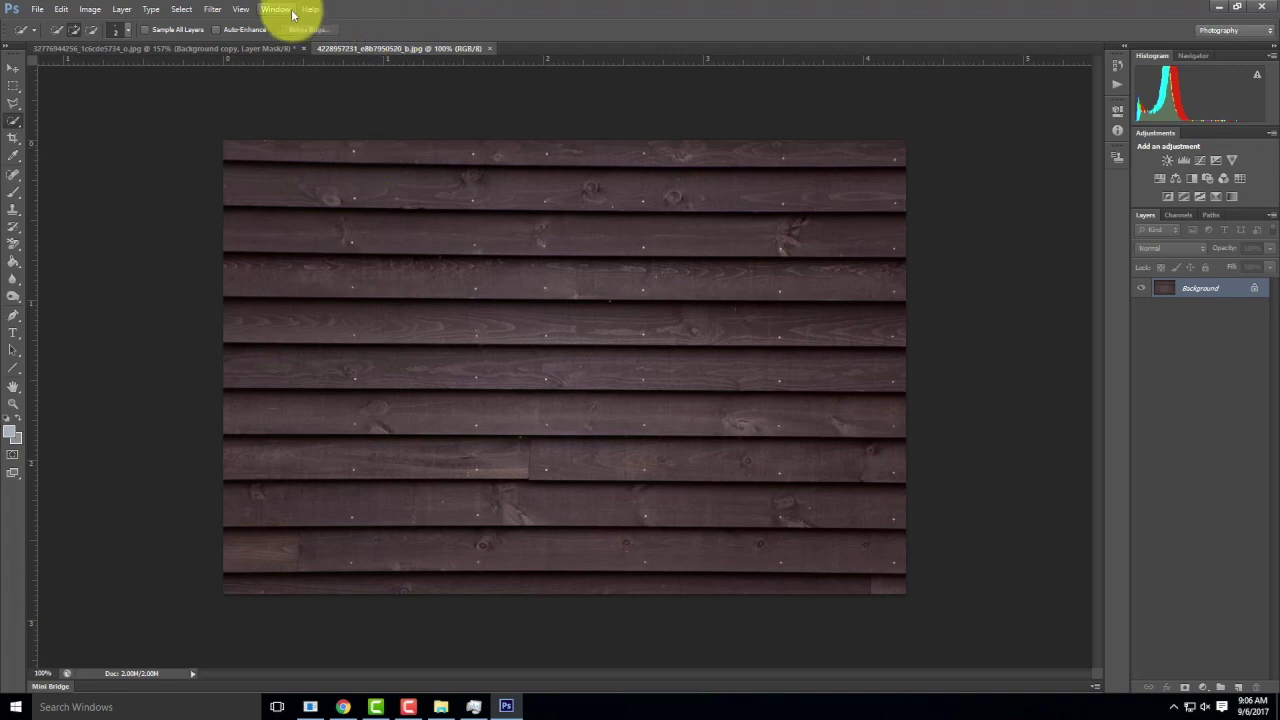
# - Open the Filter > Other > Offset dialog on the wood image, then return to the browser
pyautogui.click(214, 10)
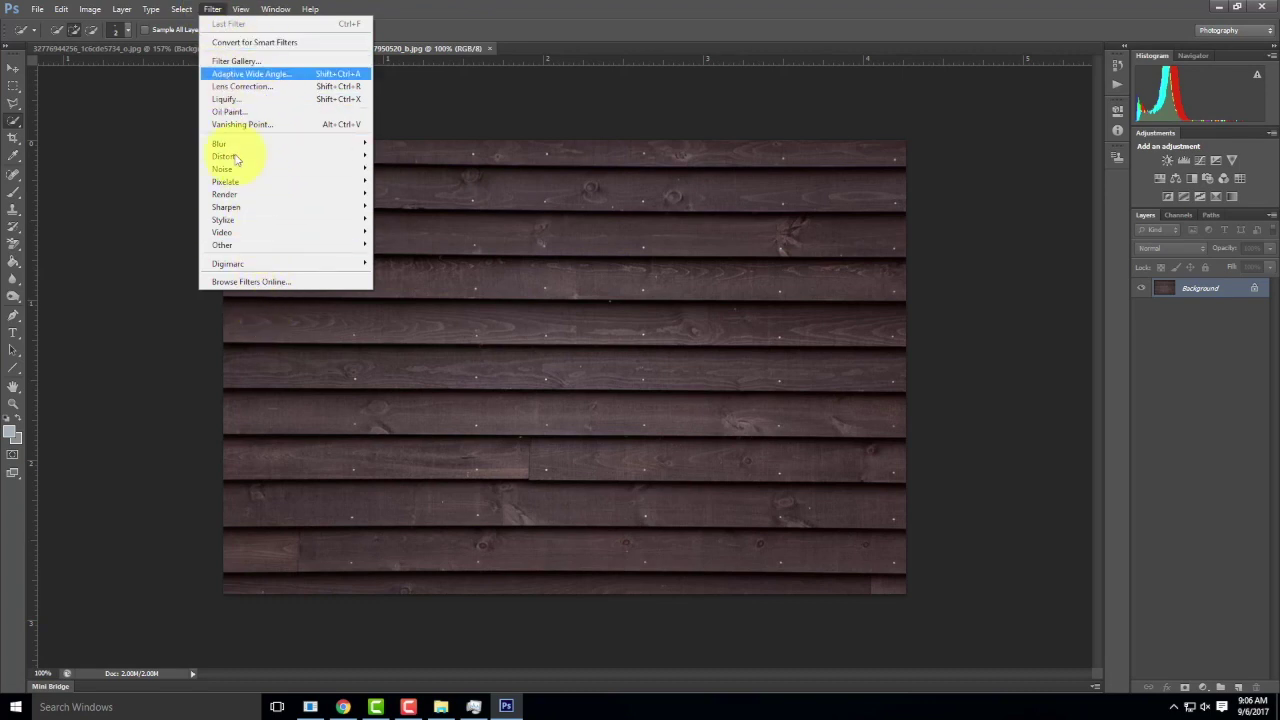
pyautogui.moveTo(262, 248)
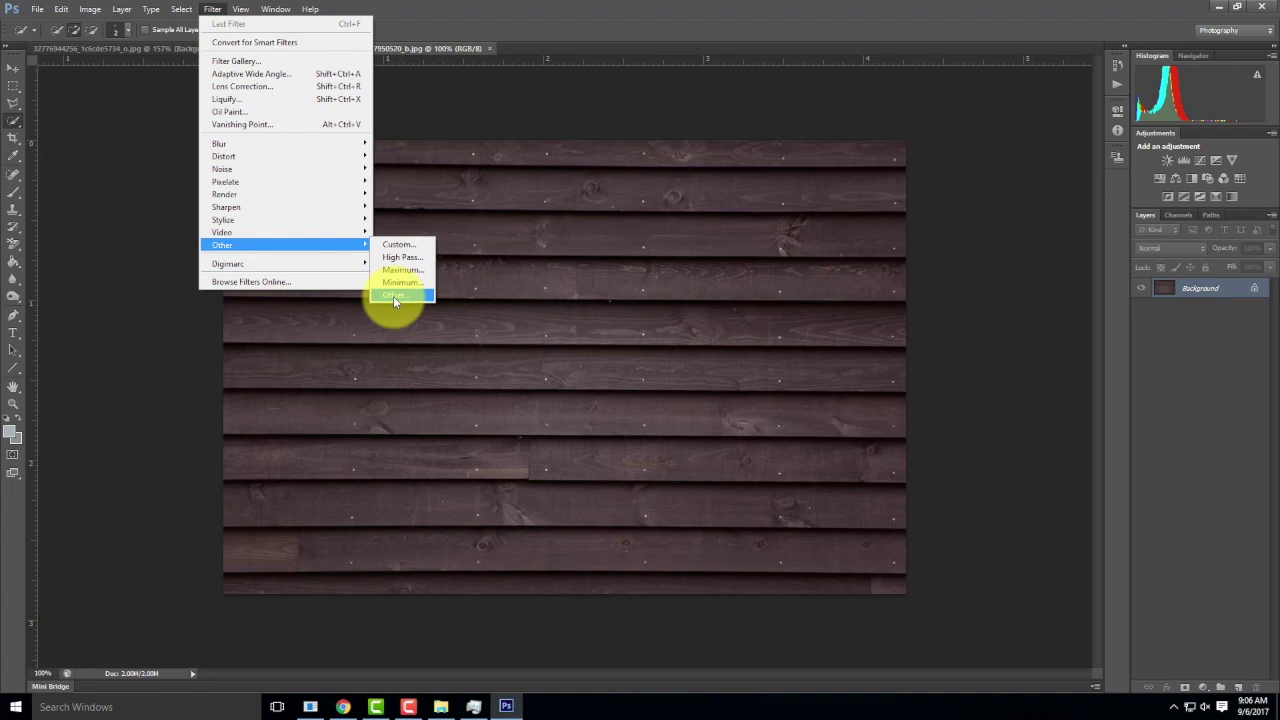
pyautogui.click(393, 296)
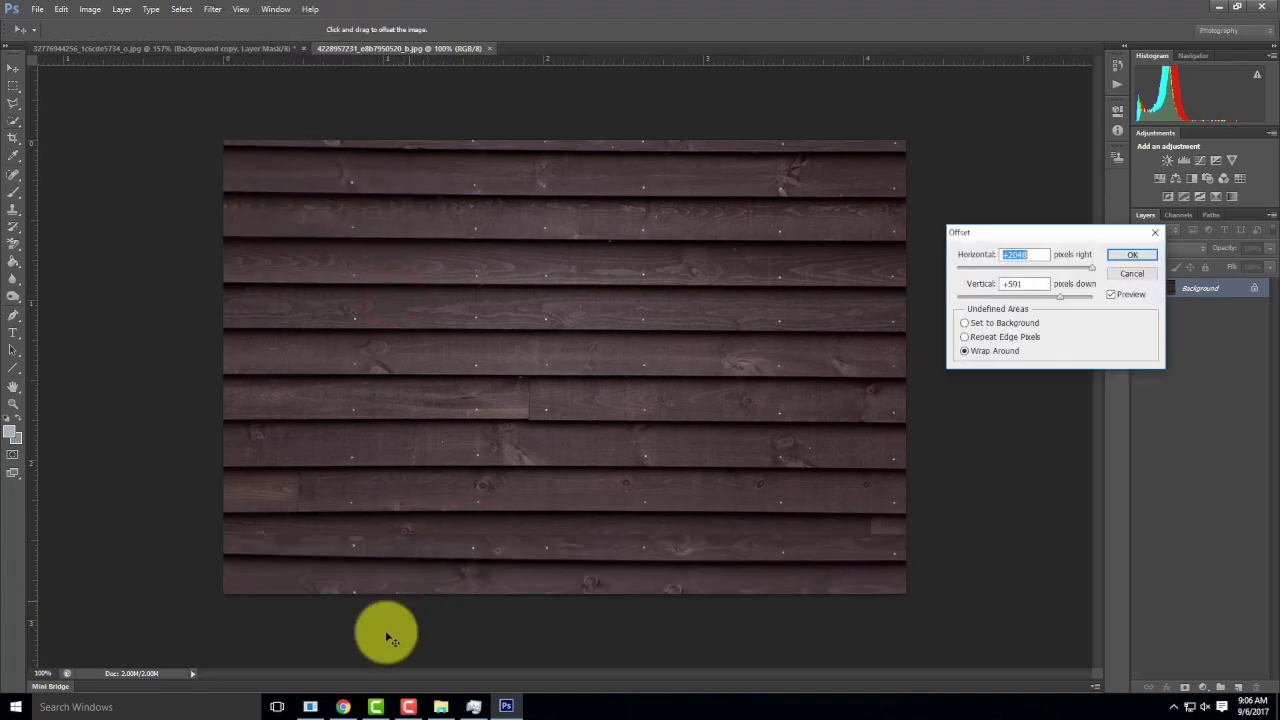
pyautogui.click(343, 705)
# - Open the course site's homepage in a new browser tab from the WordPress editor
pyautogui.click(65, 10)
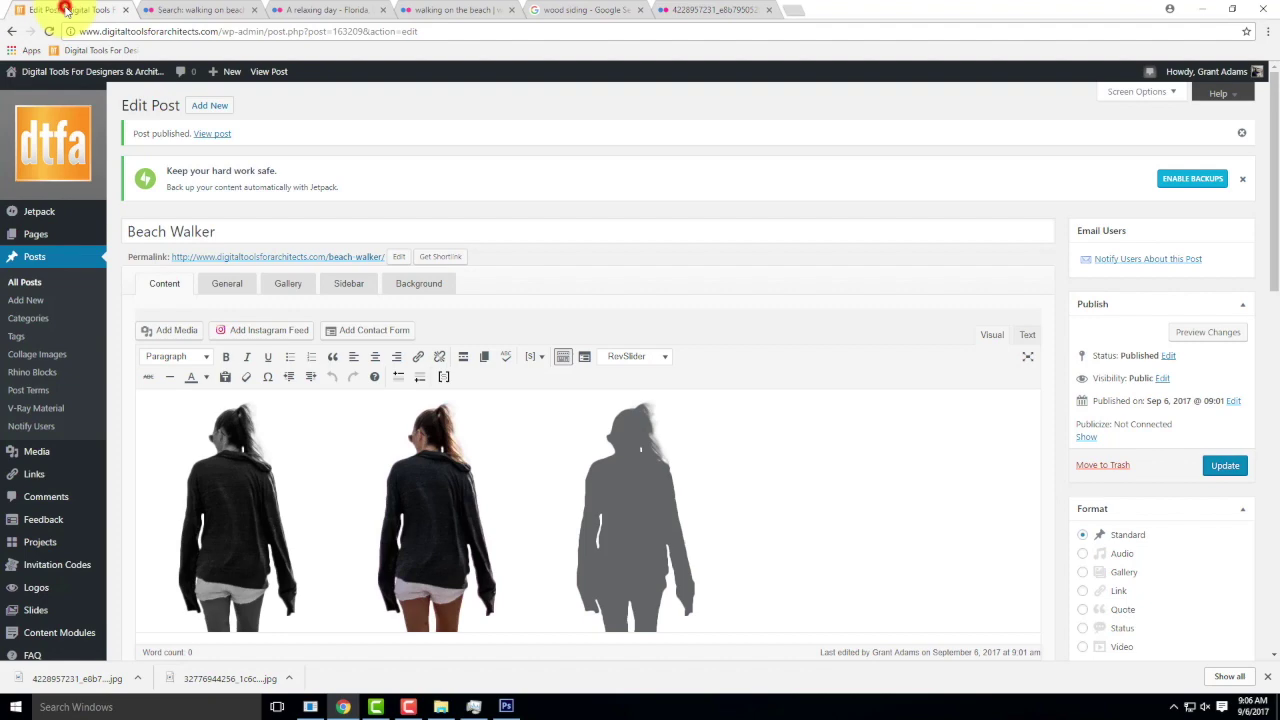
pyautogui.rightClick(12, 95)
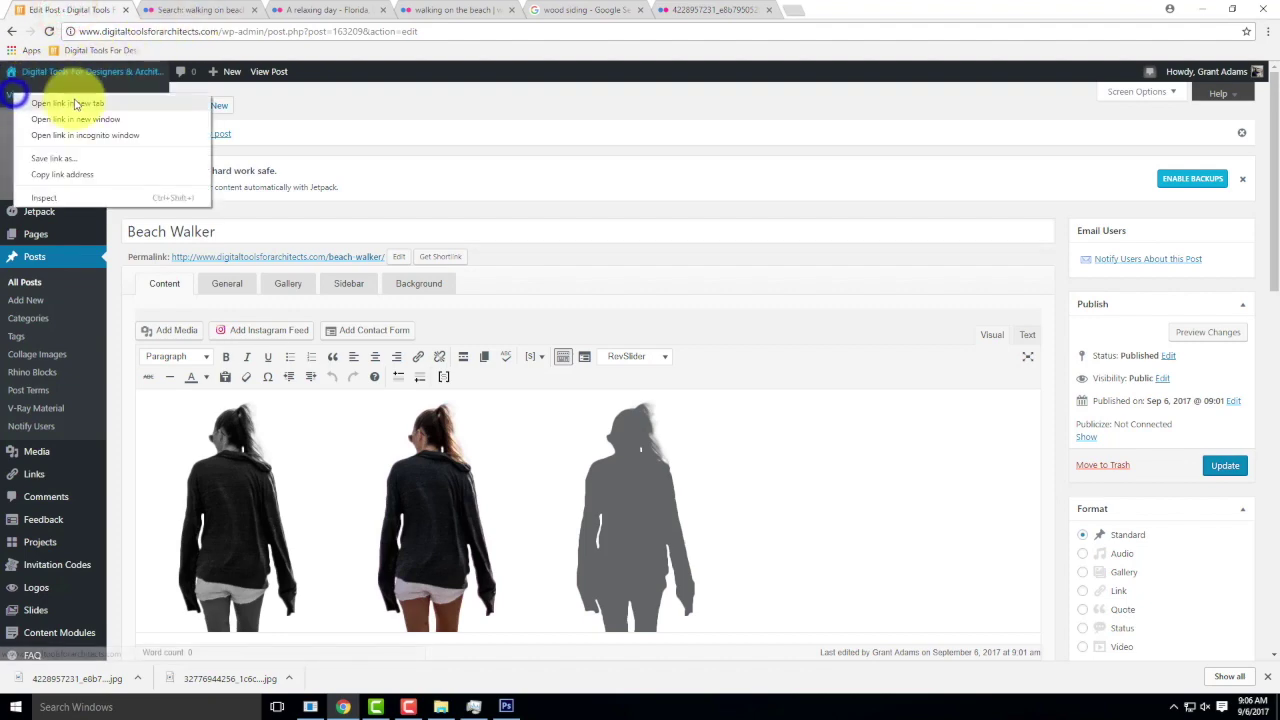
pyautogui.click(75, 104)
pyautogui.click(198, 10)
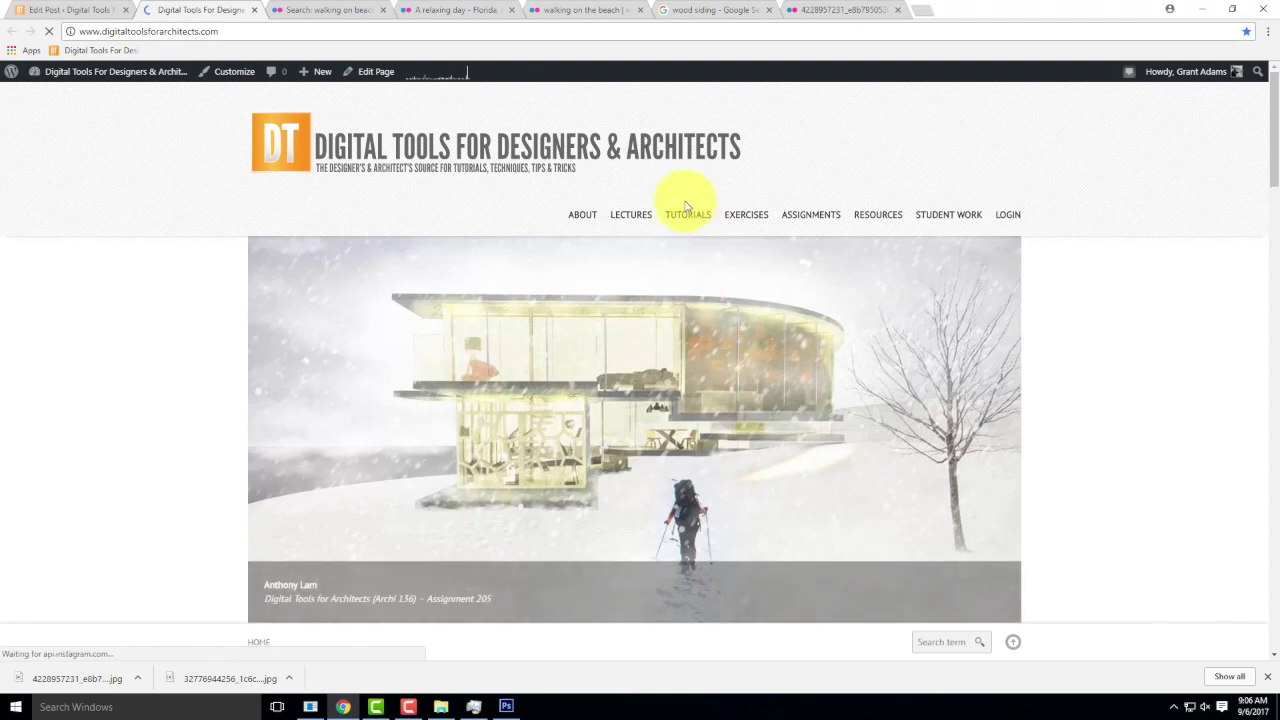
# - Open the Photoshop 1.22 [tiling texture] tutorial and scroll down through its steps
pyautogui.moveTo(686, 206)
pyautogui.moveTo(697, 264)
pyautogui.scroll(-1, 560, 417)
pyautogui.scroll(-3, 560, 417)
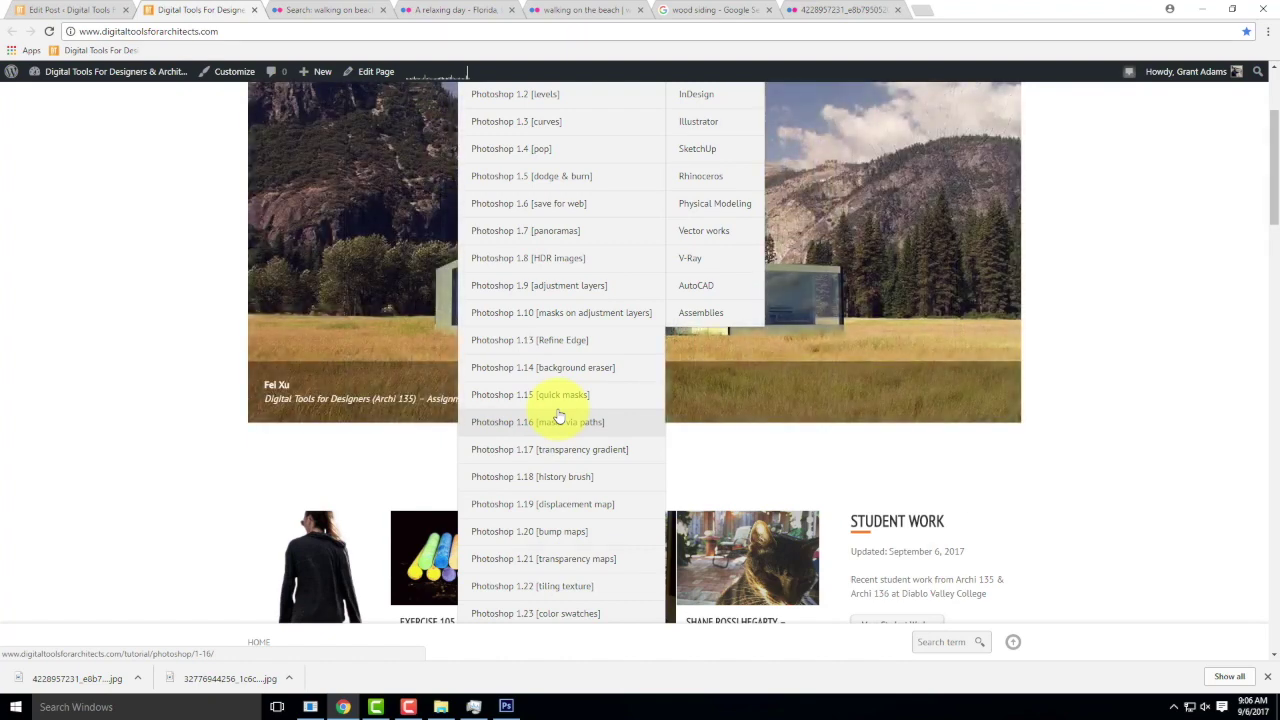
pyautogui.click(584, 592)
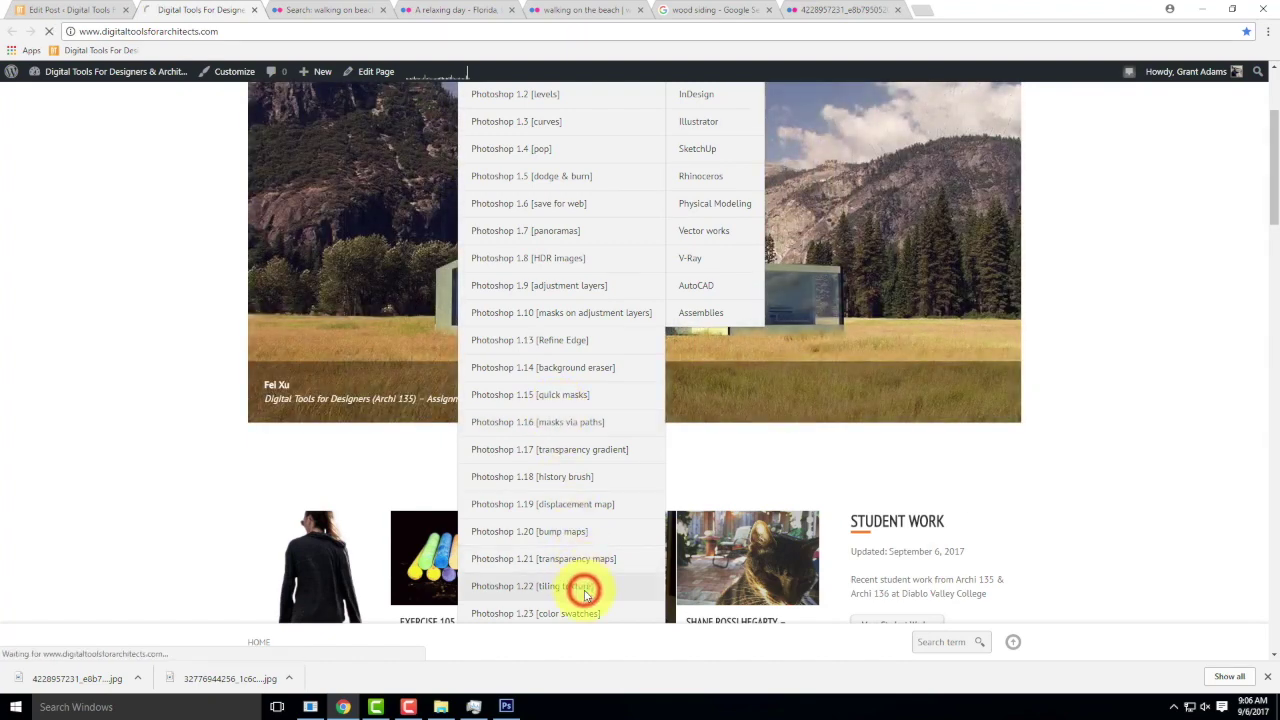
pyautogui.scroll(-3, 620, 320)
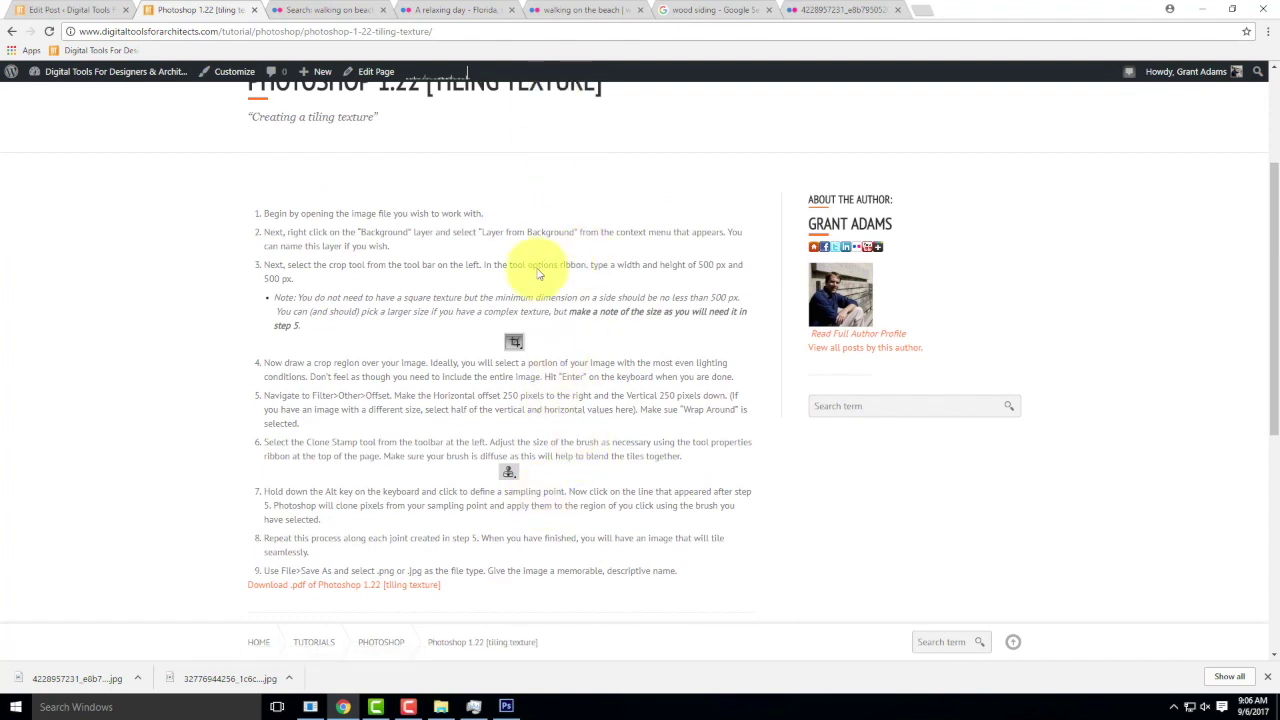
# - Offset the wood siding +490 pixels horizontally with Wrap Around and apply it
pyautogui.click(506, 706)
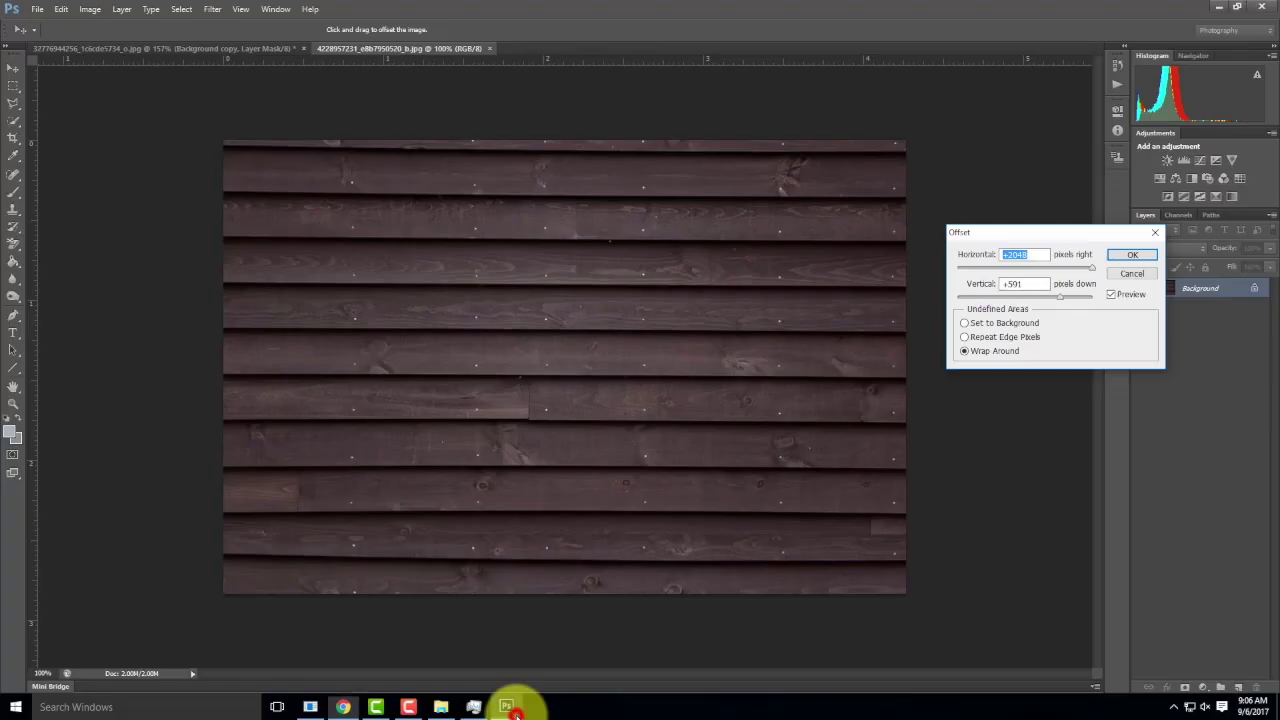
pyautogui.moveTo(1014, 232); pyautogui.dragTo(416, 224)
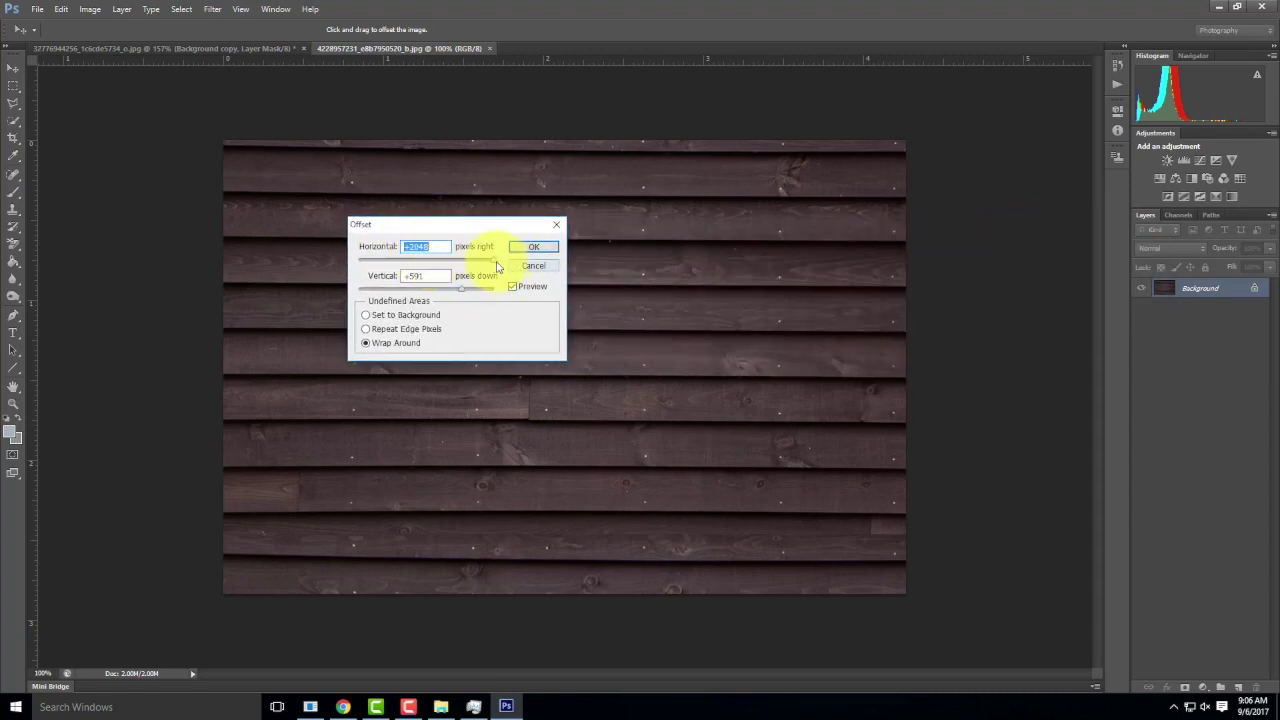
pyautogui.moveTo(493, 260); pyautogui.dragTo(437, 265)
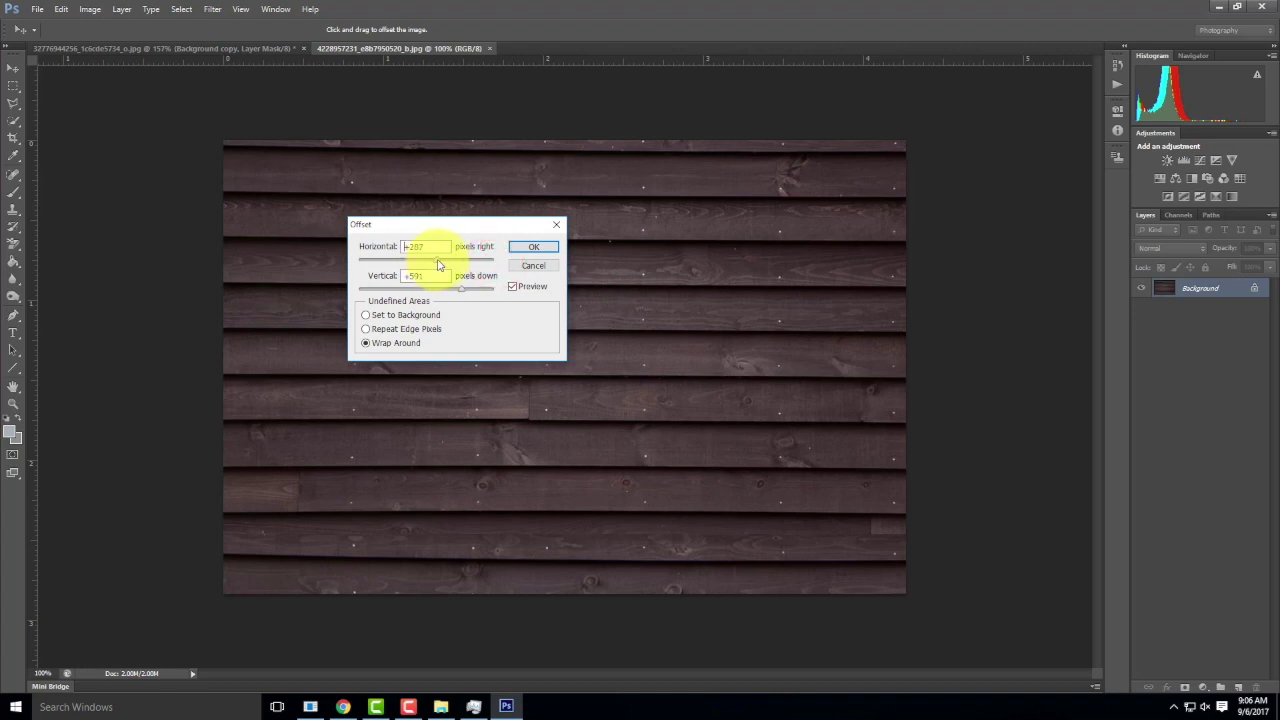
pyautogui.moveTo(437, 265); pyautogui.dragTo(447, 262)
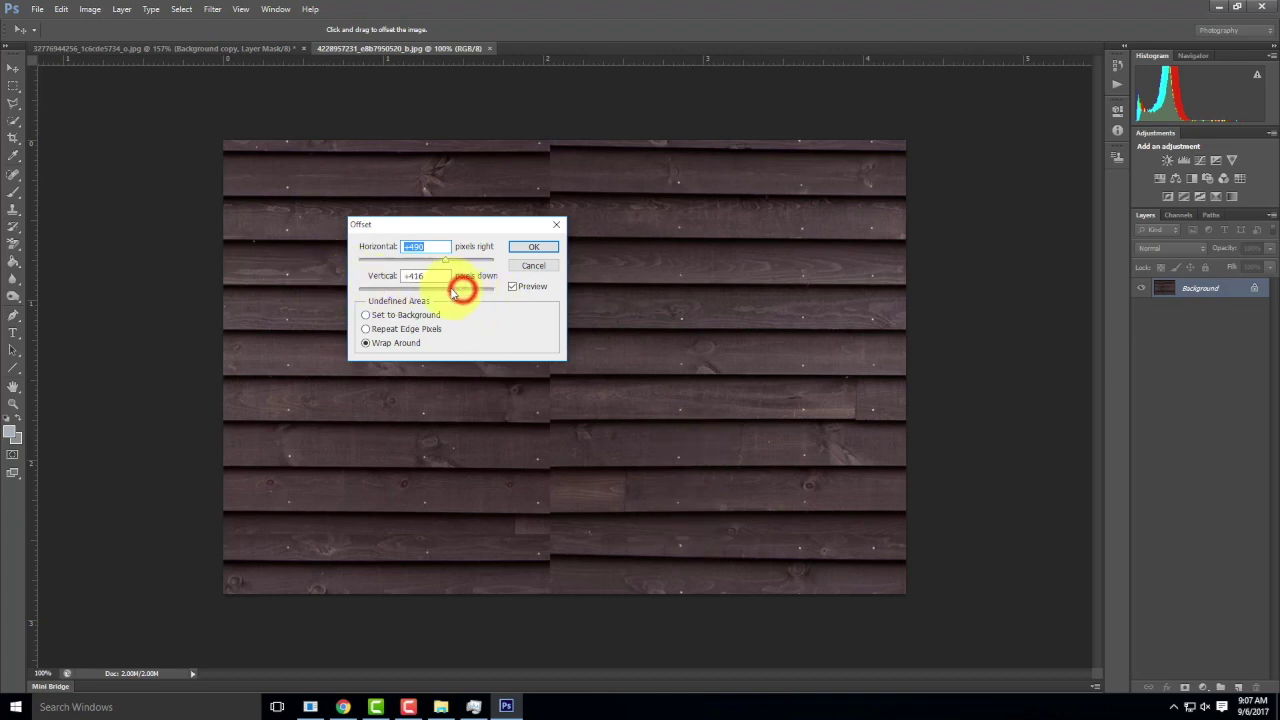
pyautogui.press('Tab')
pyautogui.moveTo(431, 289); pyautogui.dragTo(436, 289)
pyautogui.moveTo(484, 226); pyautogui.dragTo(978, 452)
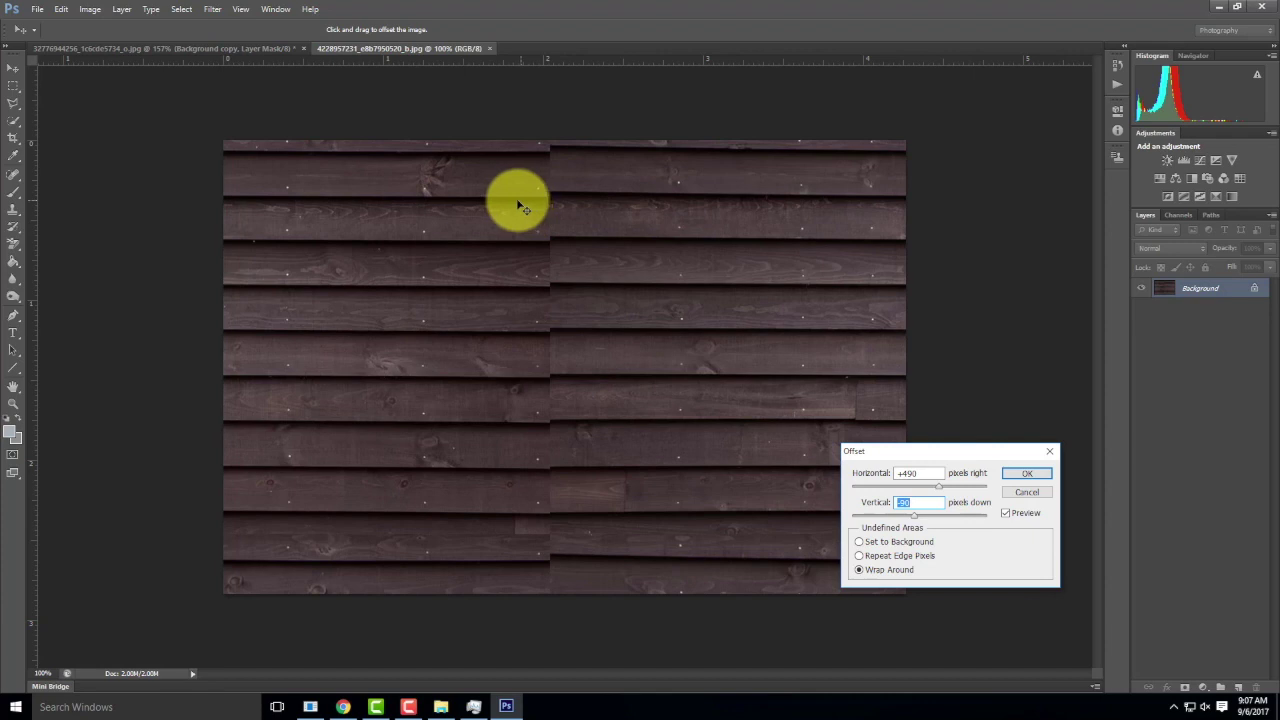
pyautogui.click(1027, 474)
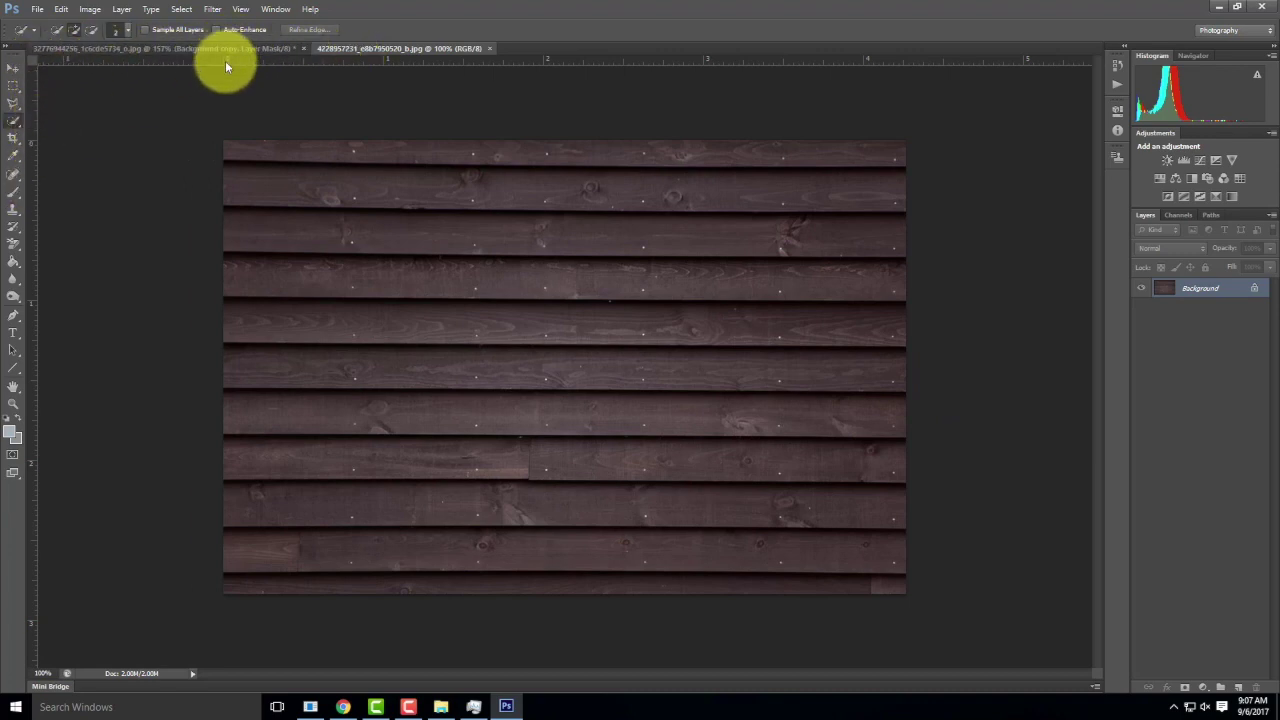
# - Place horizontal guides near the image's bottom and top, then browse the Edit and View menus unchanged
pyautogui.moveTo(226, 61); pyautogui.dragTo(293, 572)
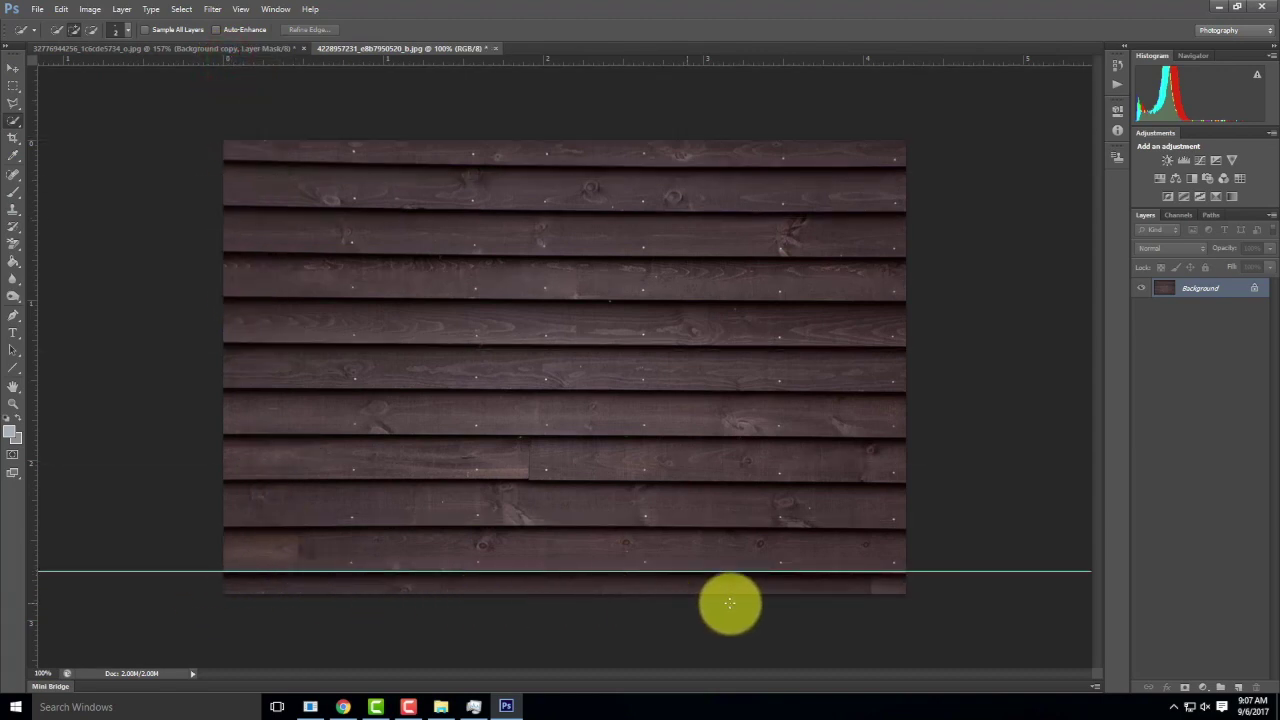
pyautogui.moveTo(444, 60); pyautogui.dragTo(228, 163)
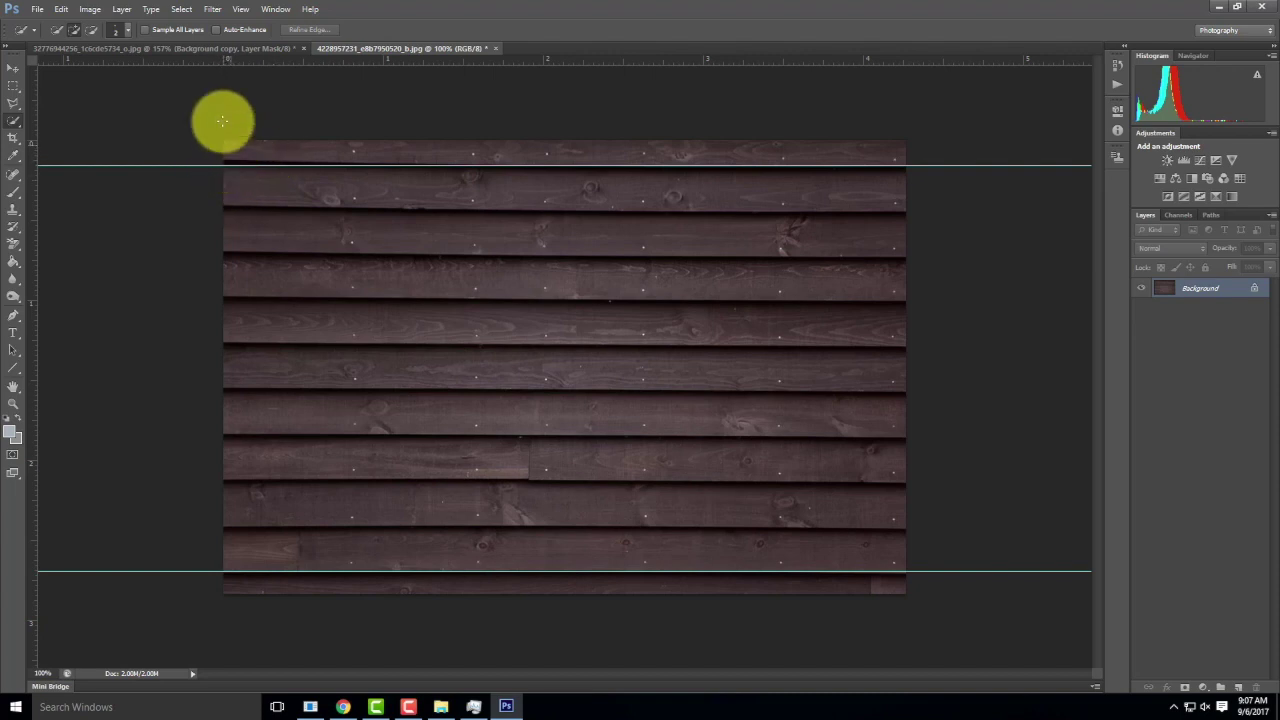
pyautogui.click(62, 10)
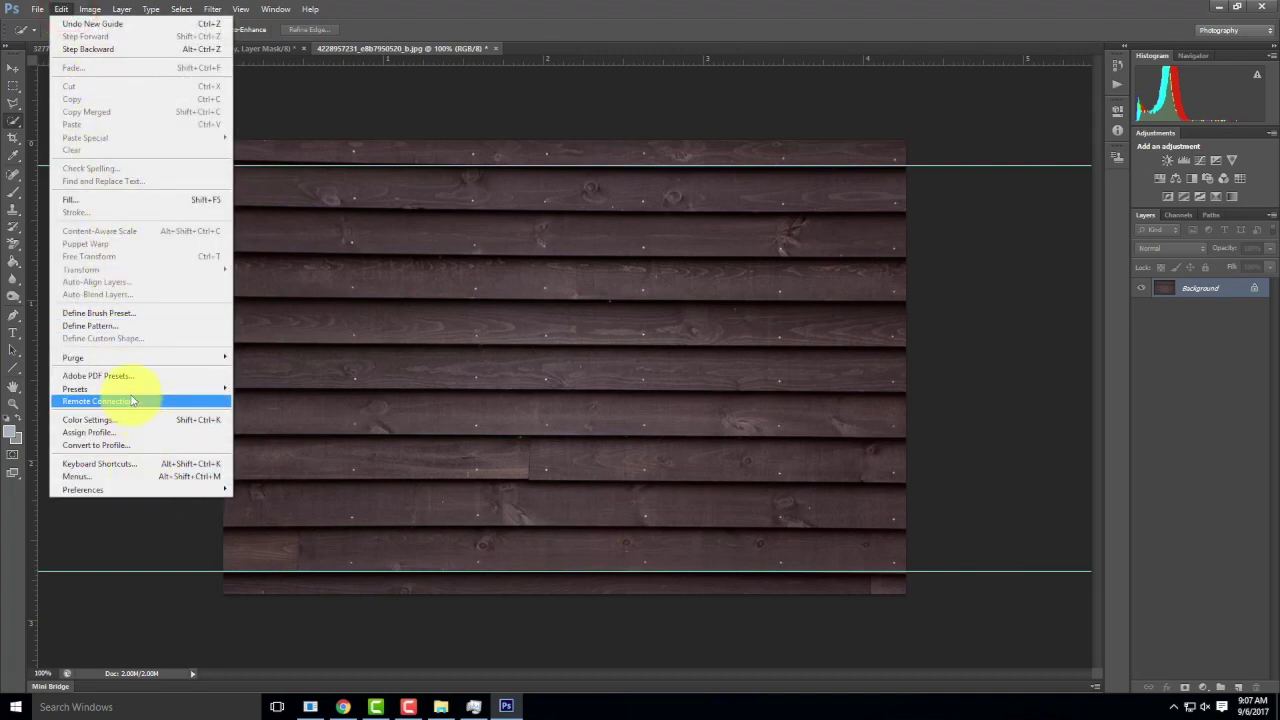
pyautogui.click(300, 9)
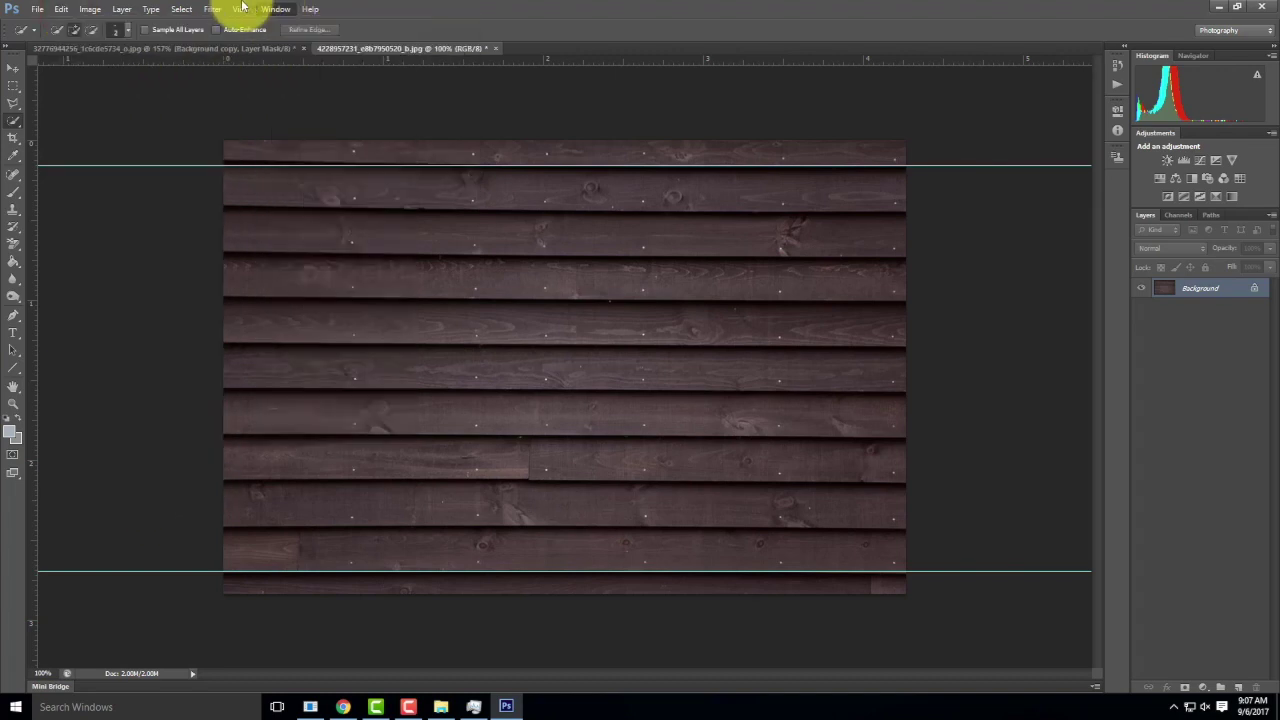
pyautogui.click(240, 9)
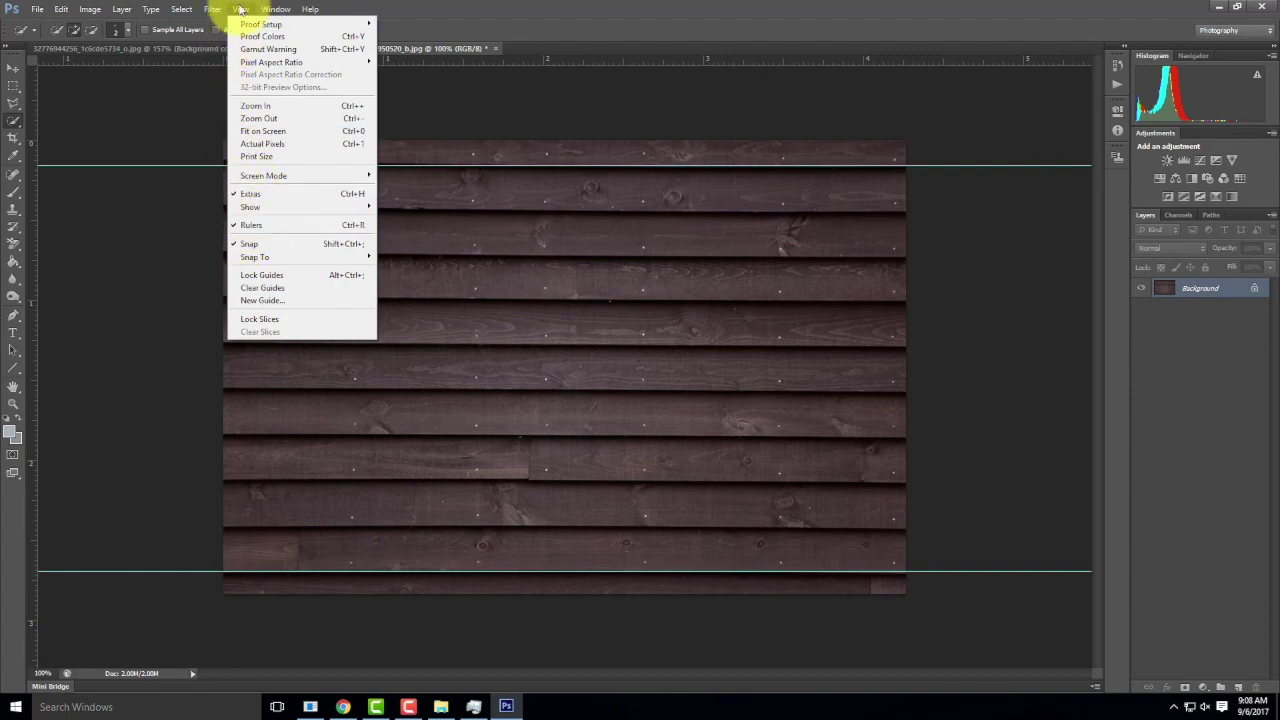
pyautogui.press('Escape')
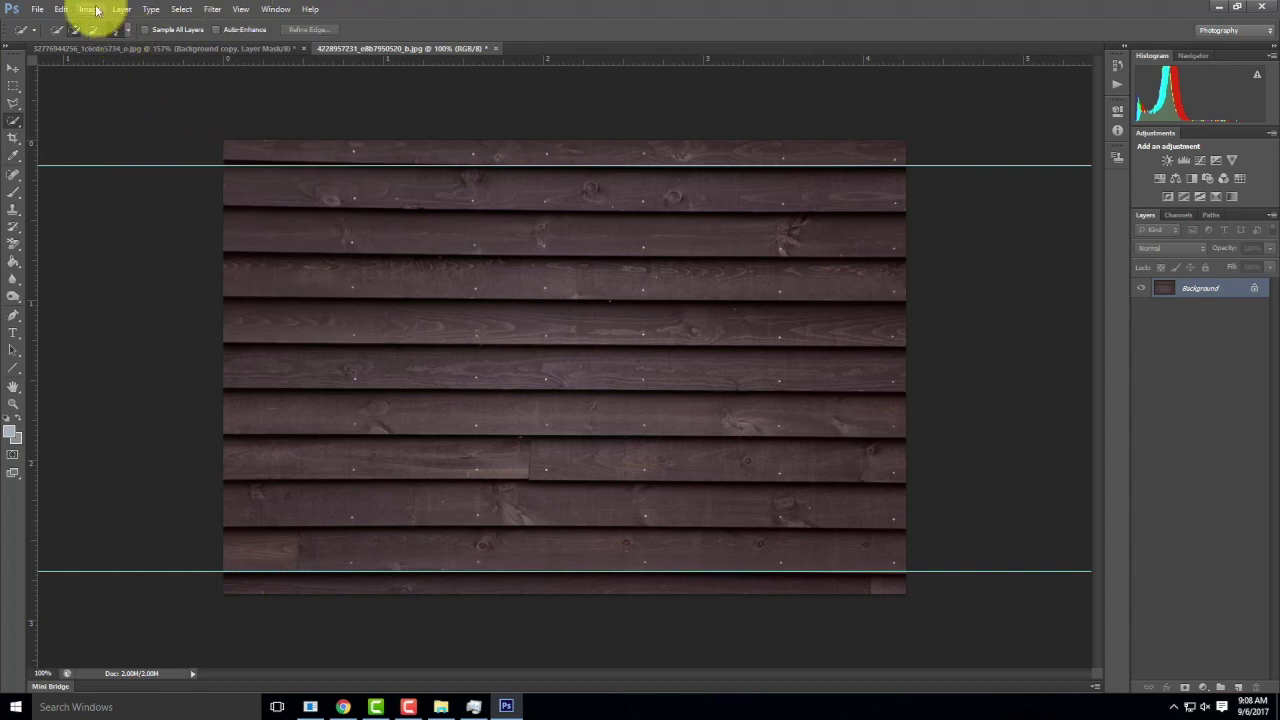
pyautogui.click(61, 9)
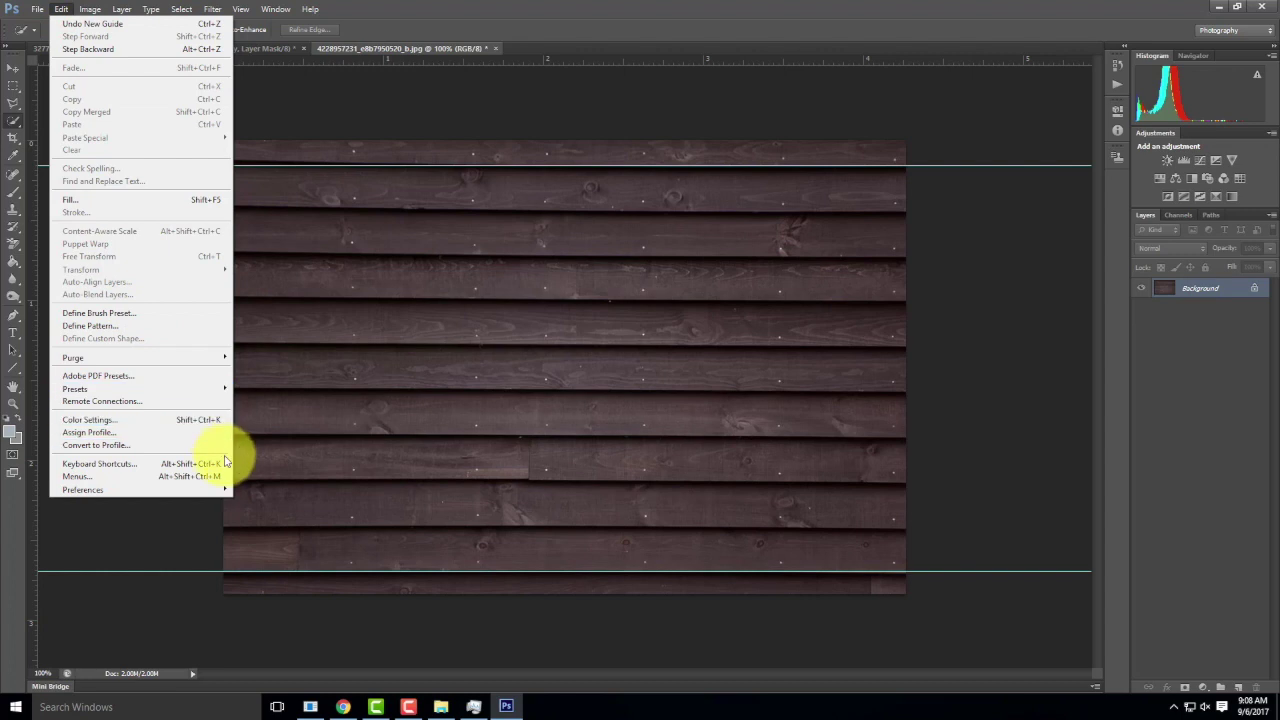
pyautogui.click(190, 9)
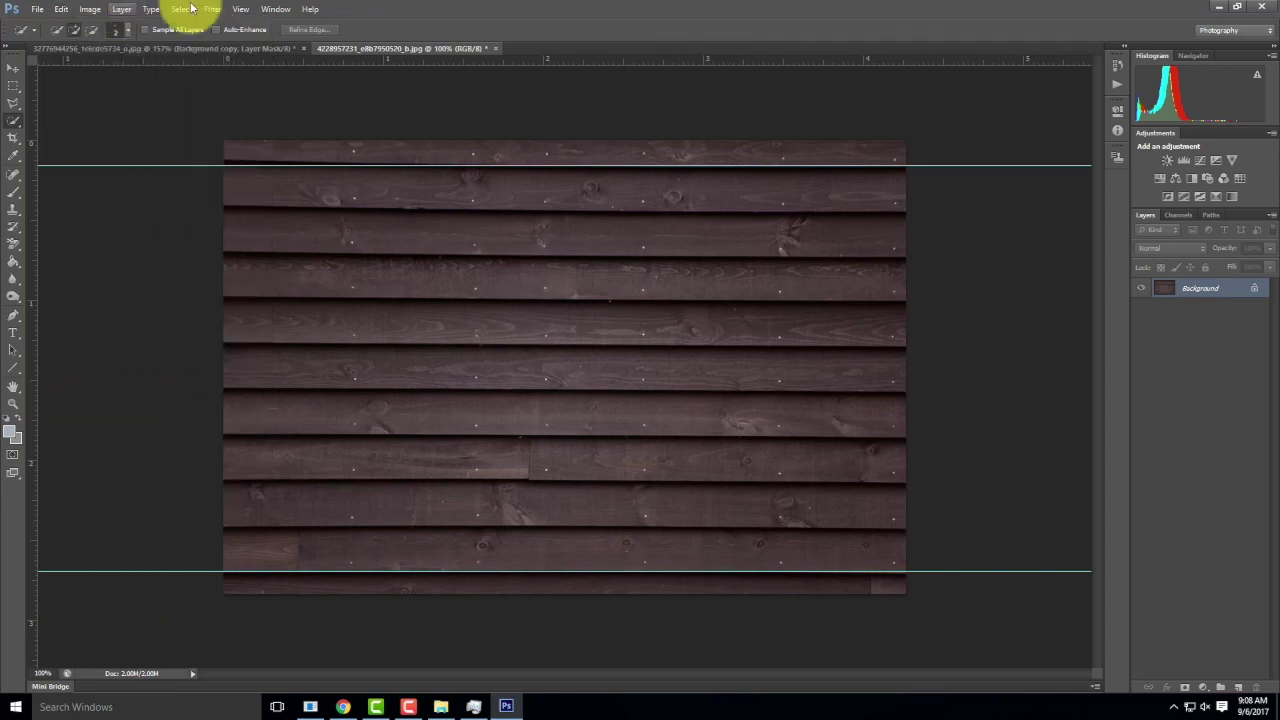
# - Convert the Background layer into Layer 0
pyautogui.rightClick(1193, 288)
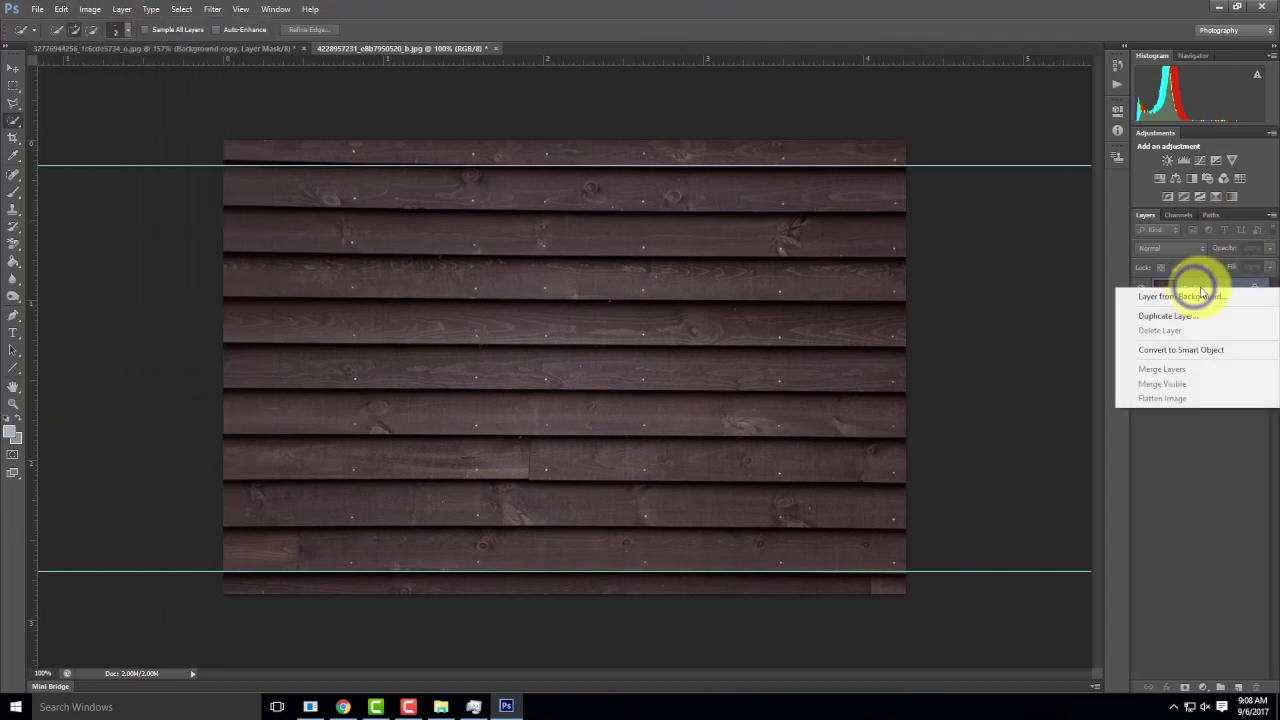
pyautogui.click(1205, 296)
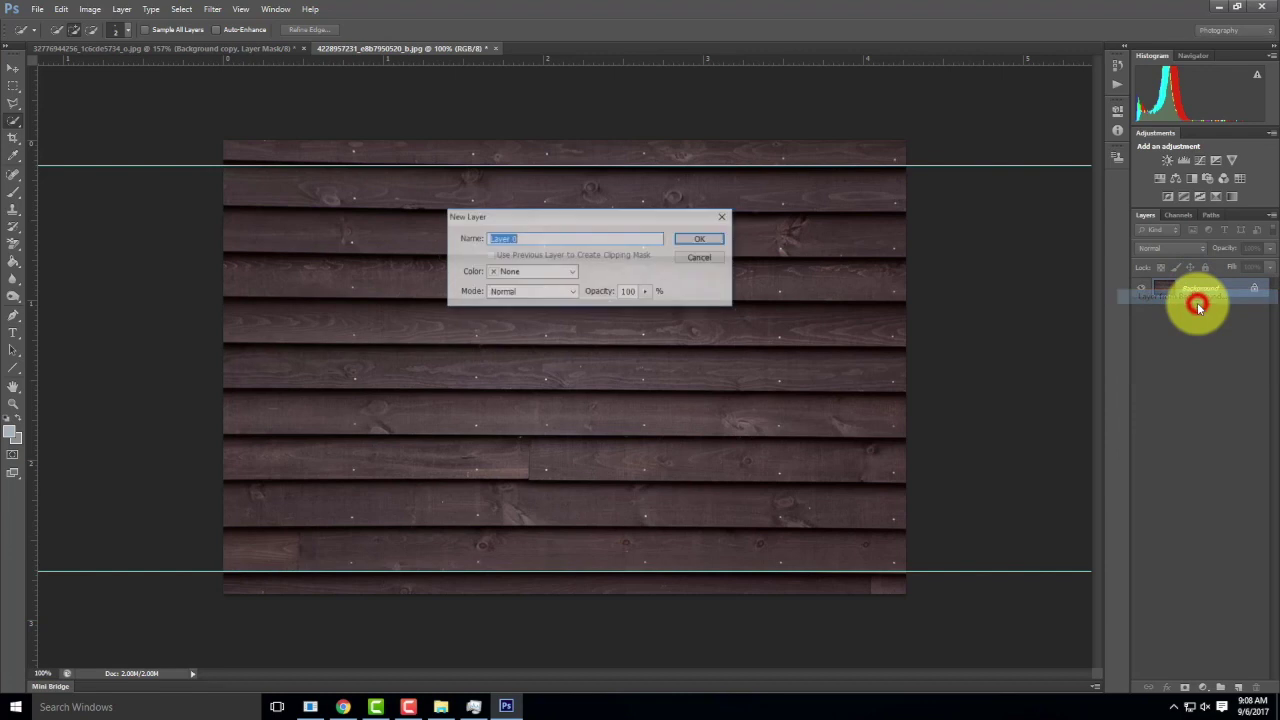
pyautogui.click(701, 239)
# - Skew Layer 0's top edge slightly (-0.56°), add a middle horizontal guide, and apply the skew
pyautogui.click(61, 9)
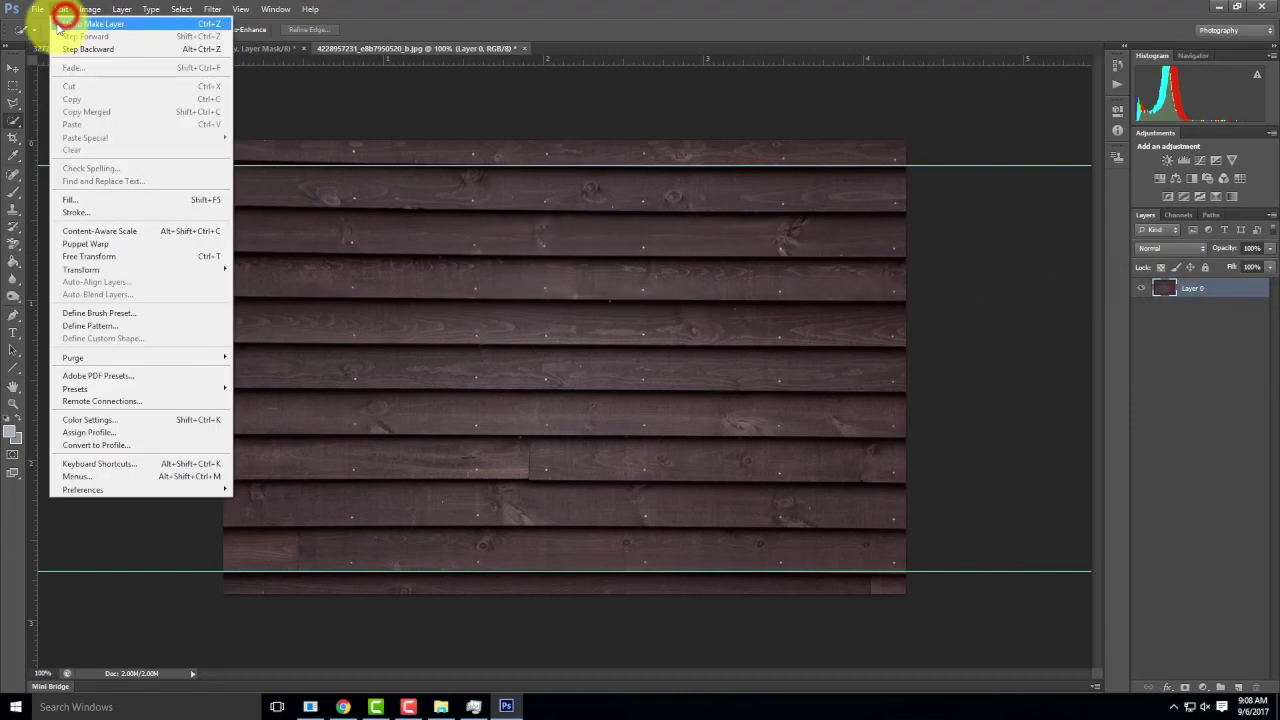
pyautogui.moveTo(97, 270)
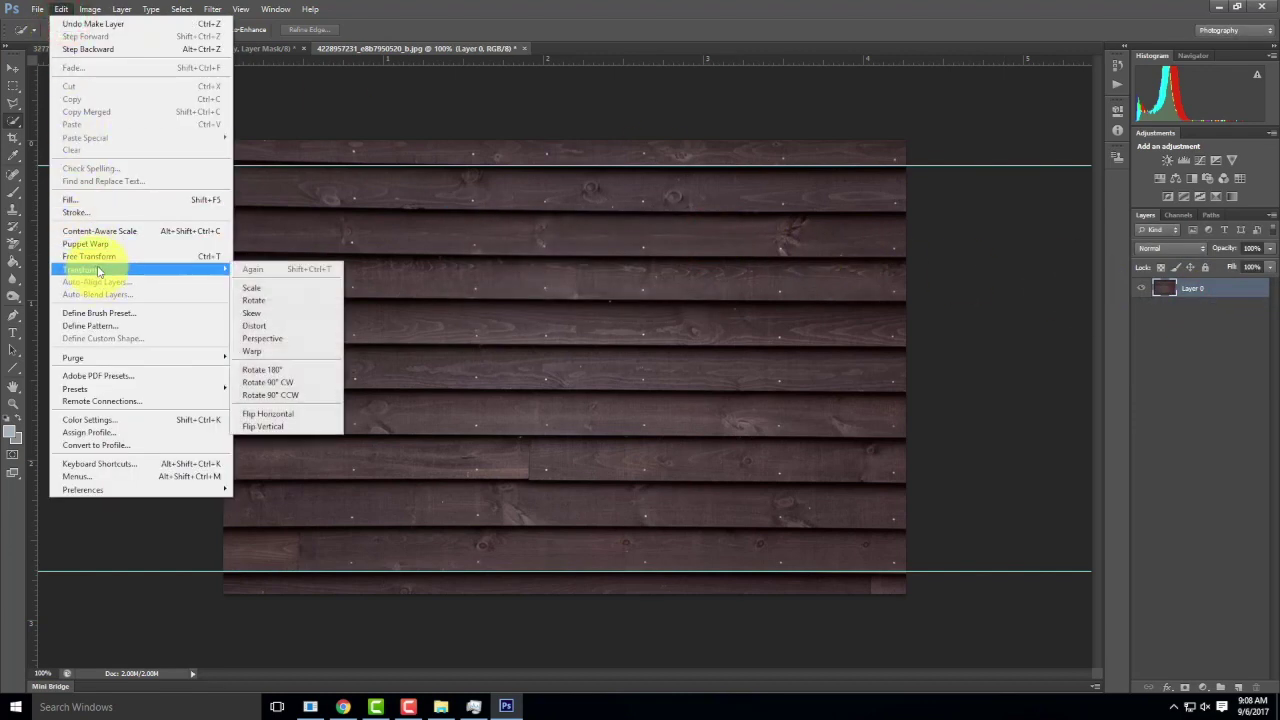
pyautogui.click(284, 314)
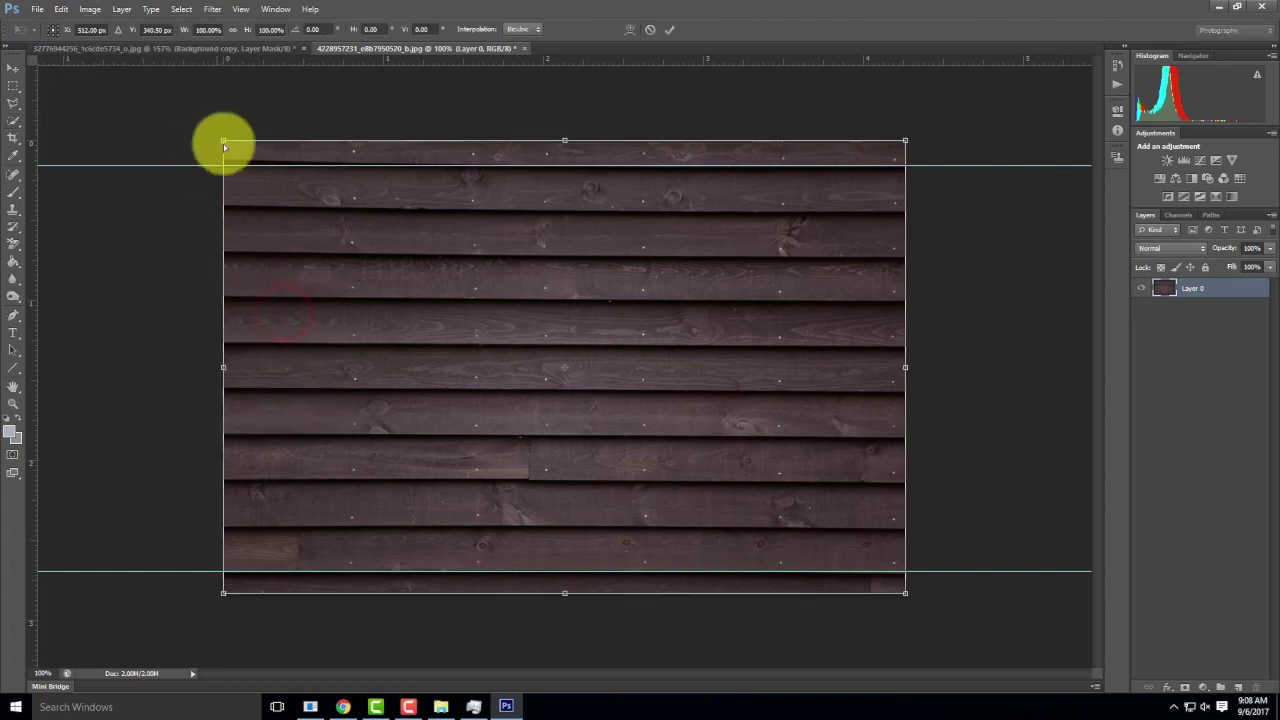
pyautogui.moveTo(222, 143)
pyautogui.mouseDown()
pyautogui.moveTo(224, 84)
pyautogui.moveTo(205, 181)
pyautogui.moveTo(206, 150)
pyautogui.moveTo(220, 151)
pyautogui.mouseUp()
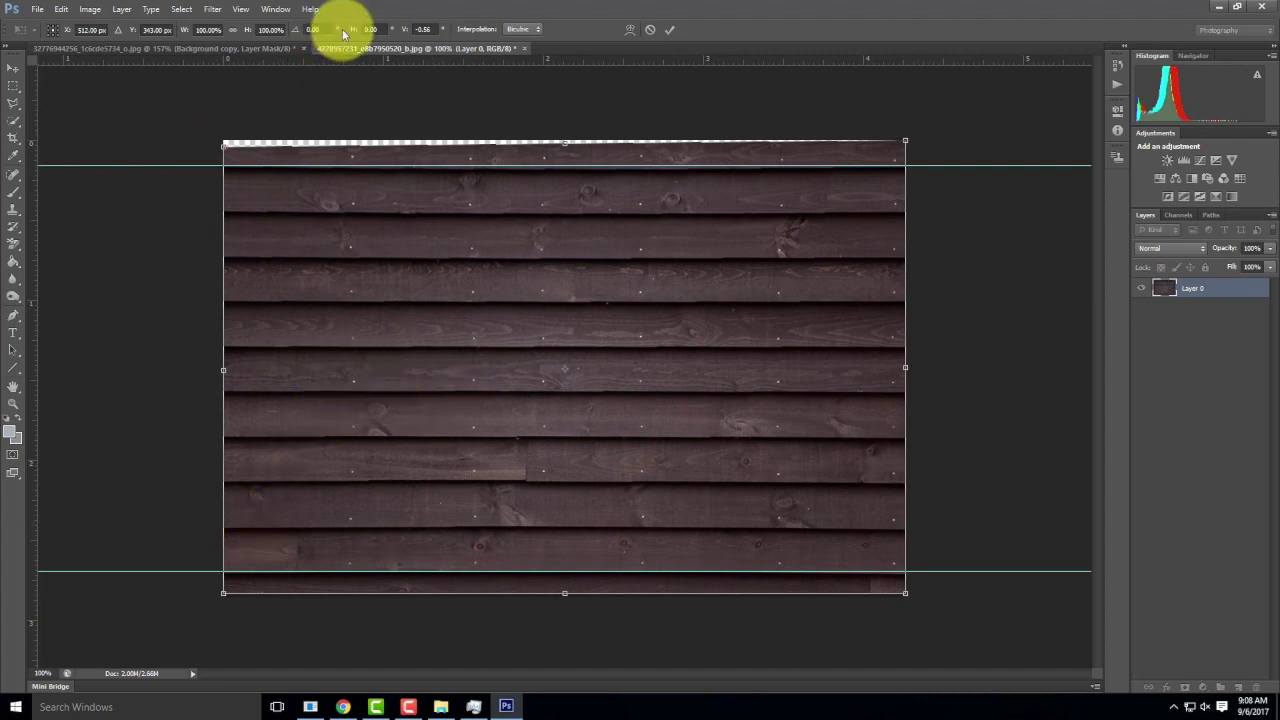
pyautogui.moveTo(338, 62); pyautogui.dragTo(393, 345)
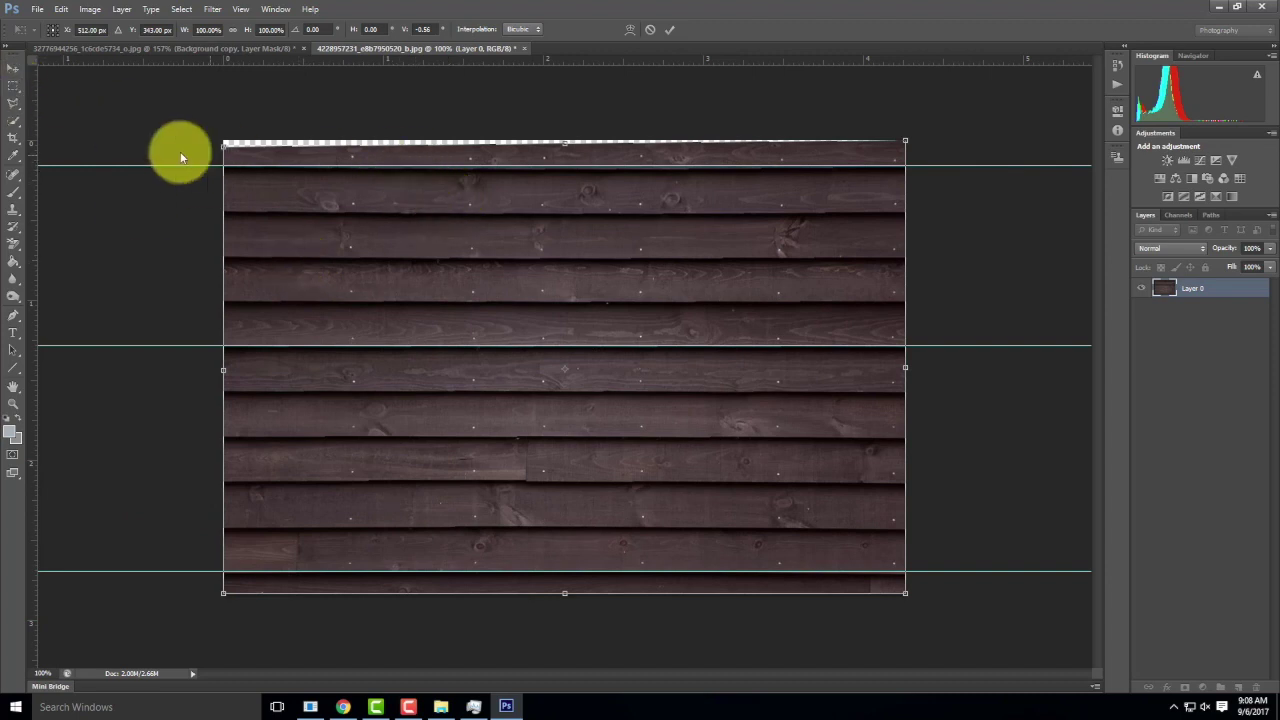
pyautogui.click(12, 133)
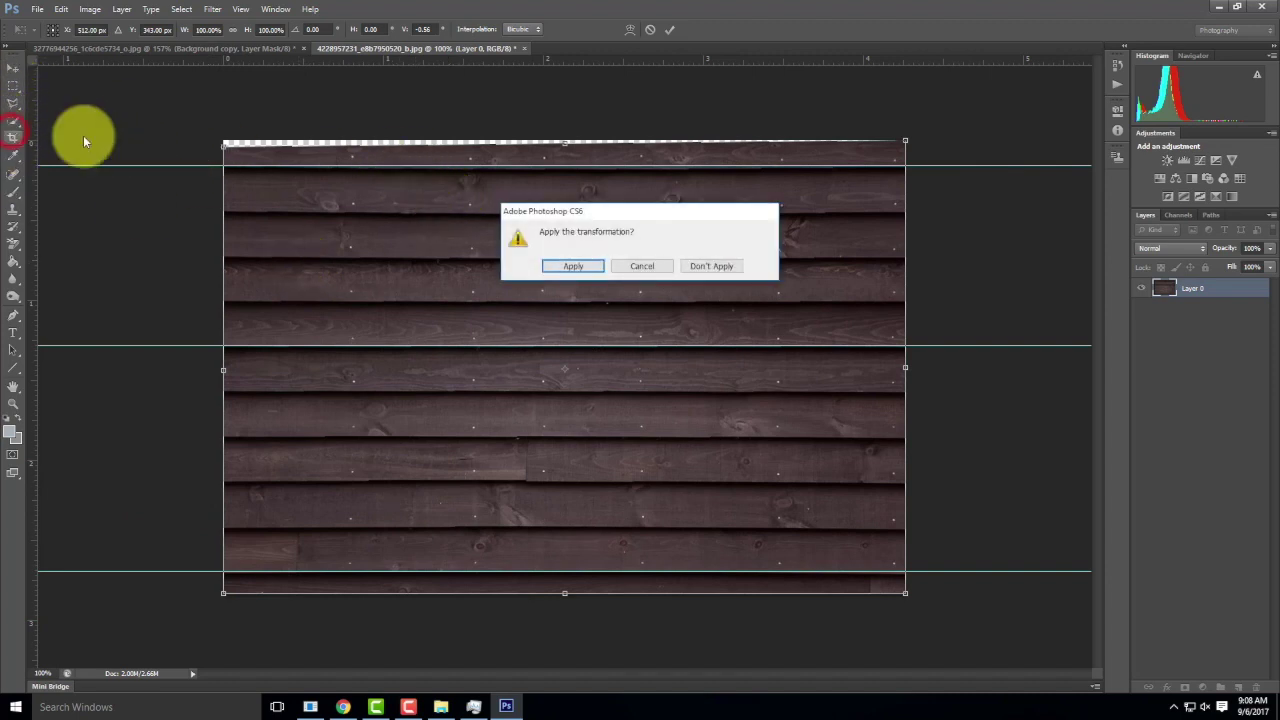
pyautogui.click(573, 265)
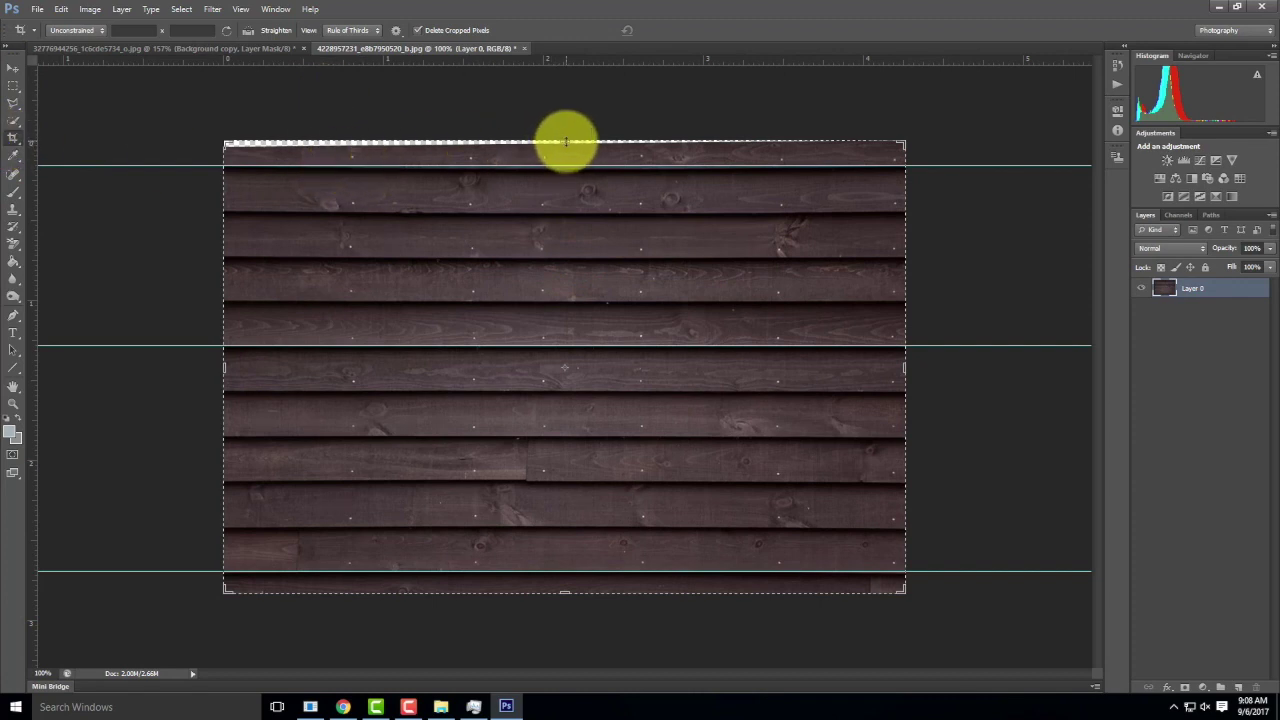
# - Crop the wood image so its top and bottom edges meet the guides
pyautogui.moveTo(565, 142); pyautogui.dragTo(565, 153)
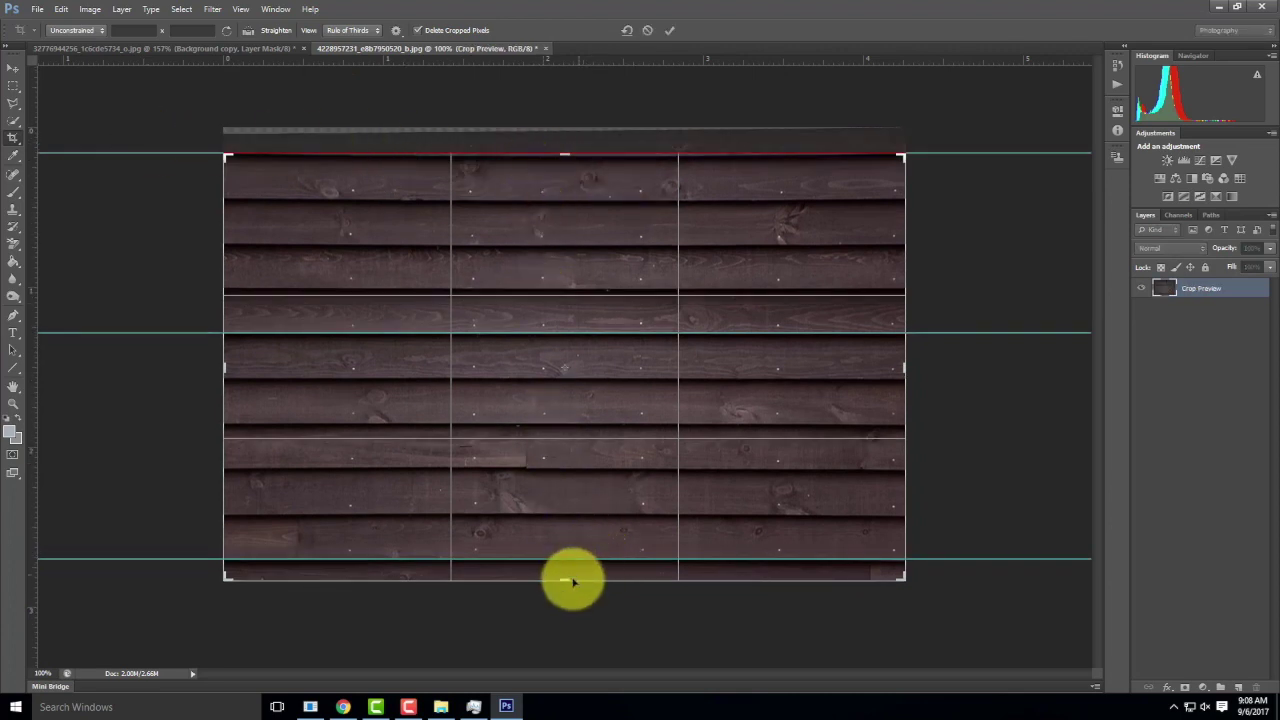
pyautogui.moveTo(564, 581)
pyautogui.mouseDown()
pyautogui.moveTo(563, 551)
pyautogui.moveTo(564, 569)
pyautogui.mouseUp()
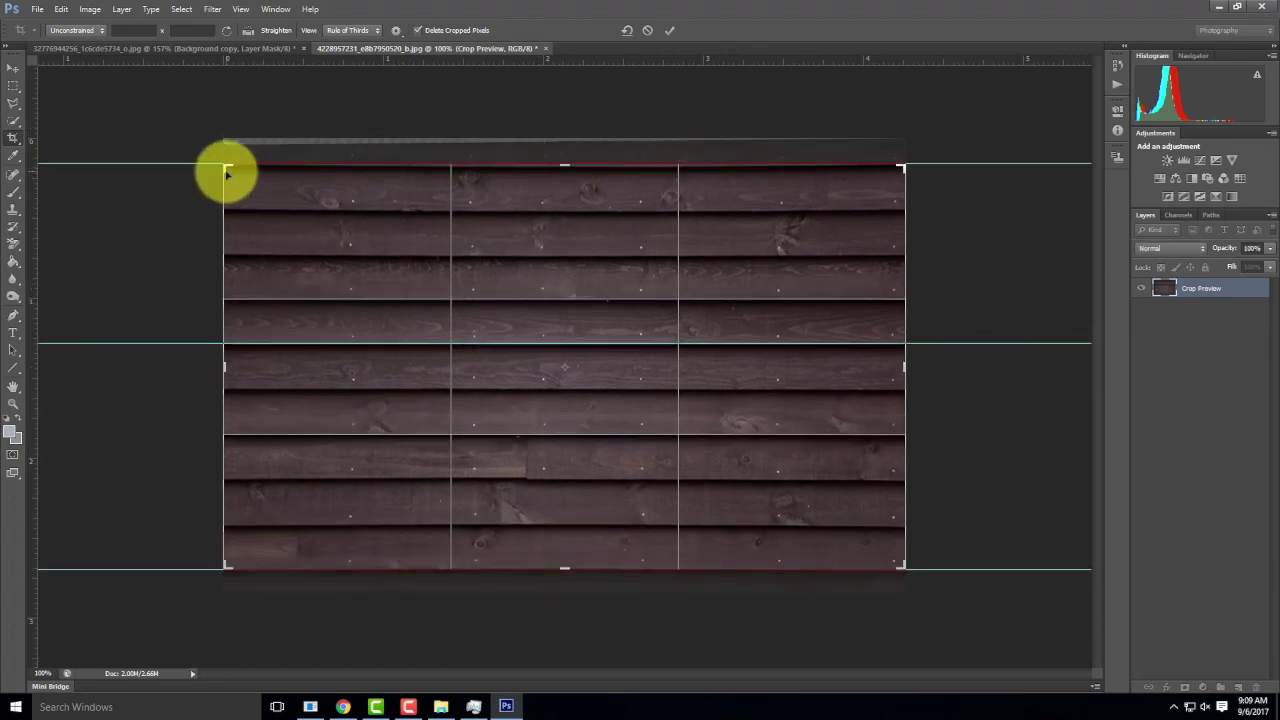
pyautogui.click(671, 33)
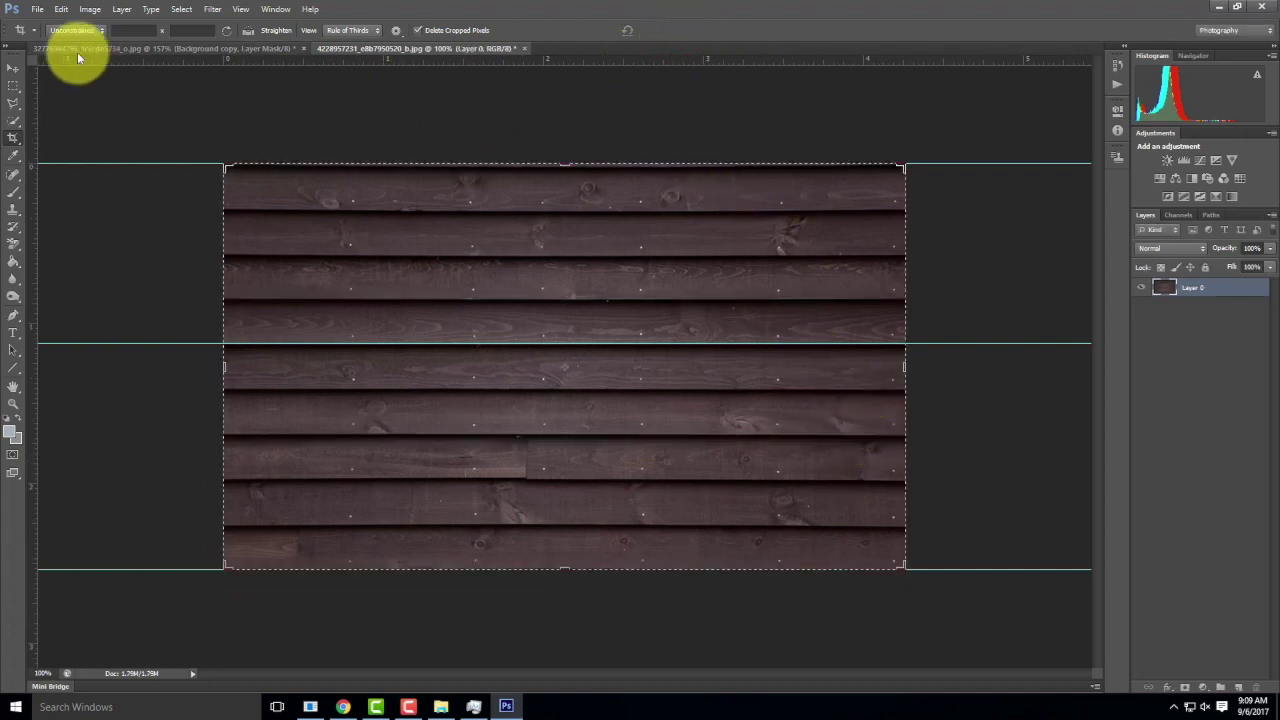
# - Preview a +541 horizontal Offset on the wood, then cancel it to keep the planks unshifted
pyautogui.click(8, 84)
pyautogui.click(174, 120)
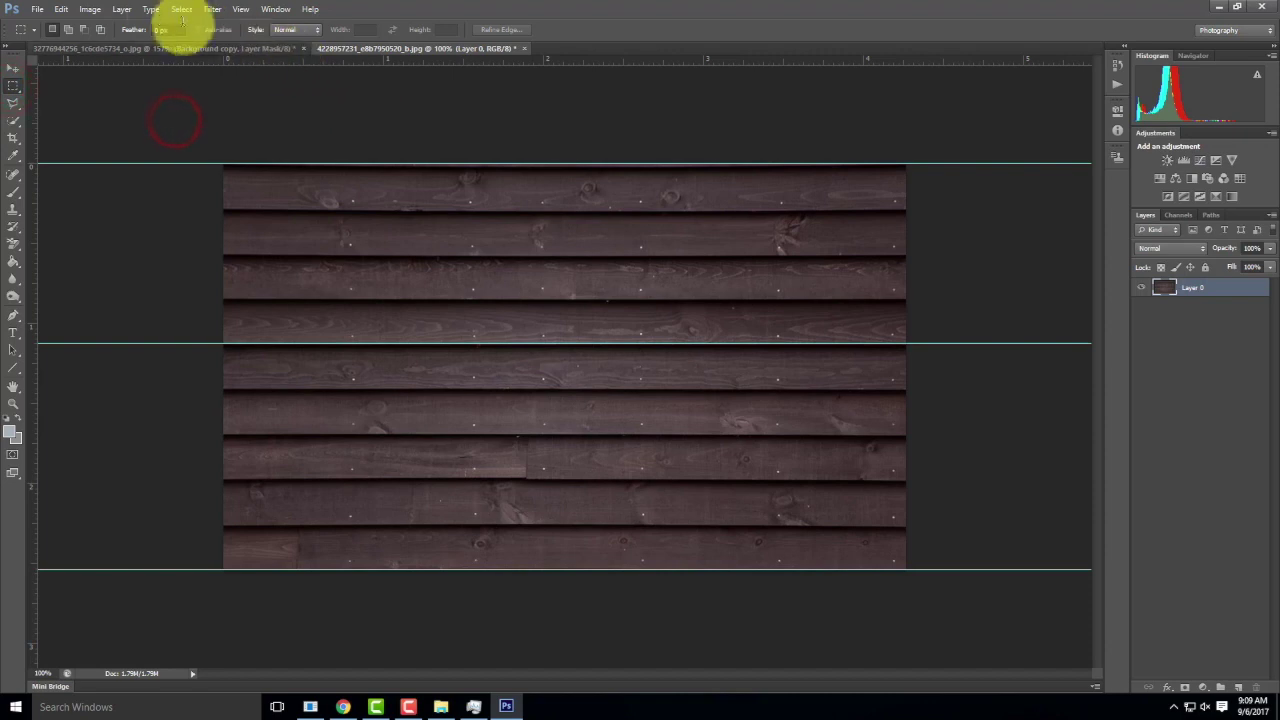
pyautogui.click(212, 9)
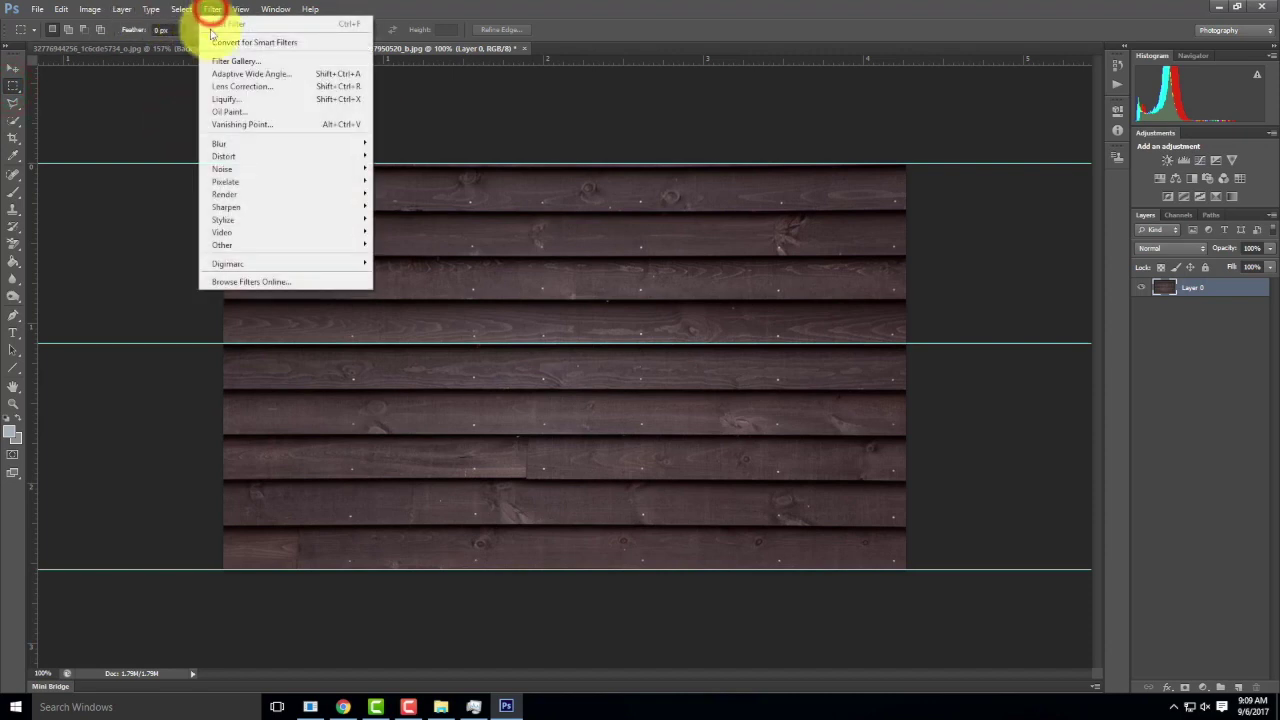
pyautogui.moveTo(262, 245)
pyautogui.click(424, 296)
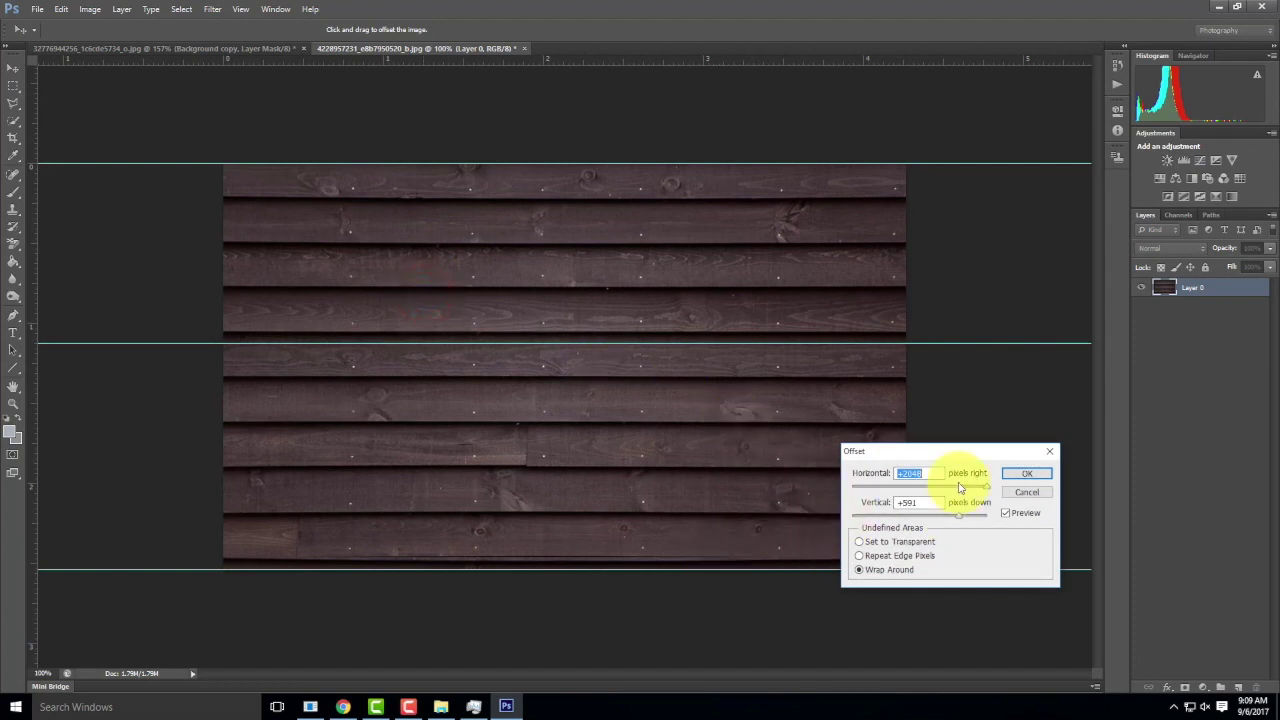
pyautogui.moveTo(941, 486); pyautogui.dragTo(940, 486)
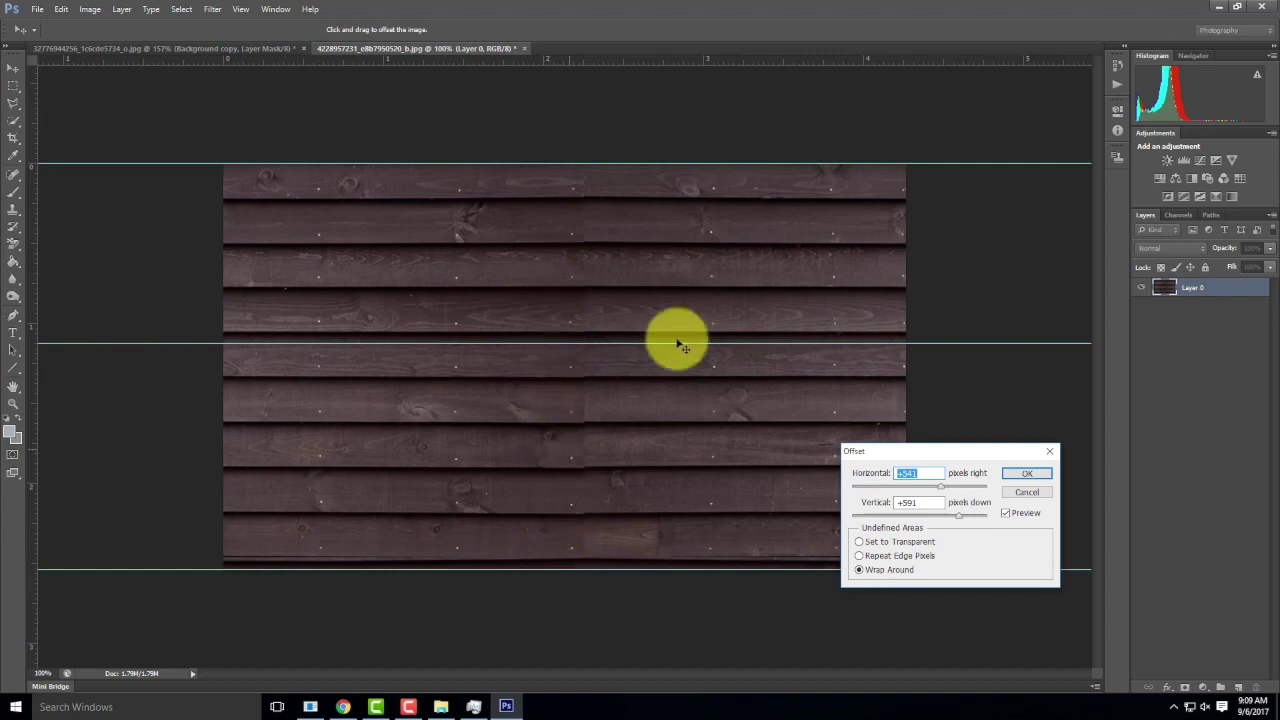
pyautogui.click(1027, 492)
pyautogui.click(90, 9)
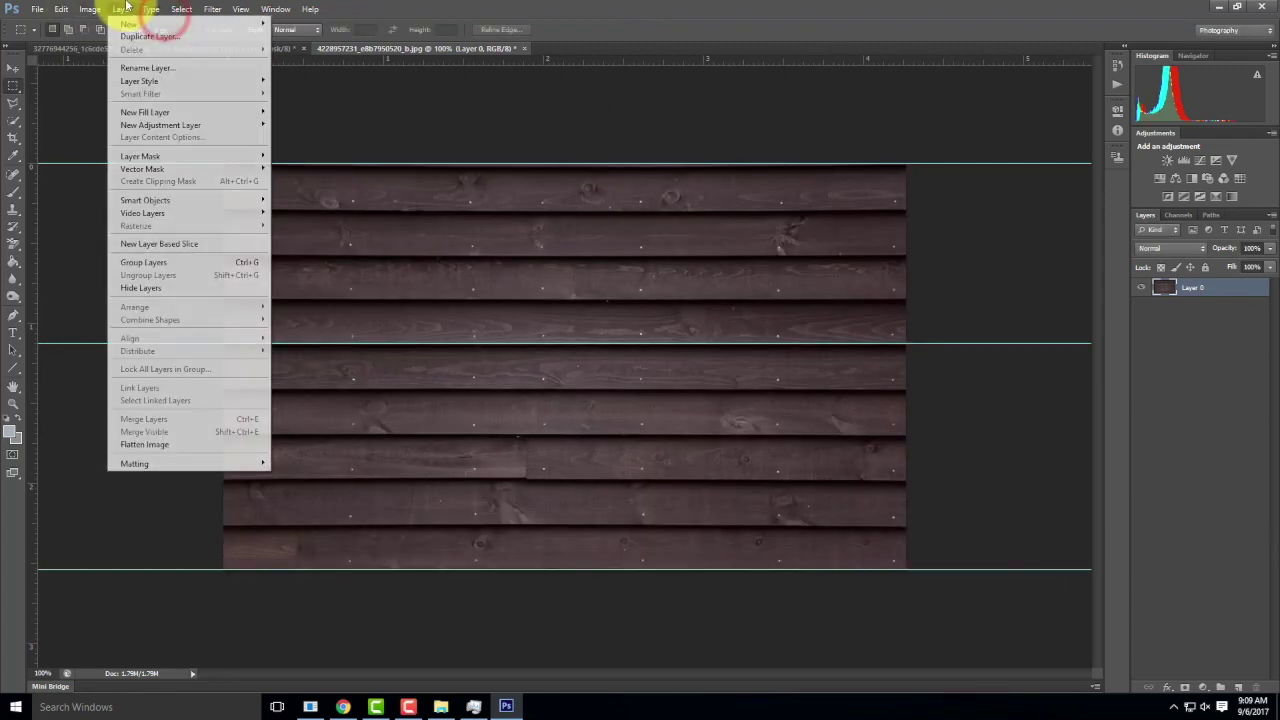
# - Add a Levels 1 adjustment layer with the midtone slider moved left to brighten the wood
pyautogui.moveTo(160, 125)
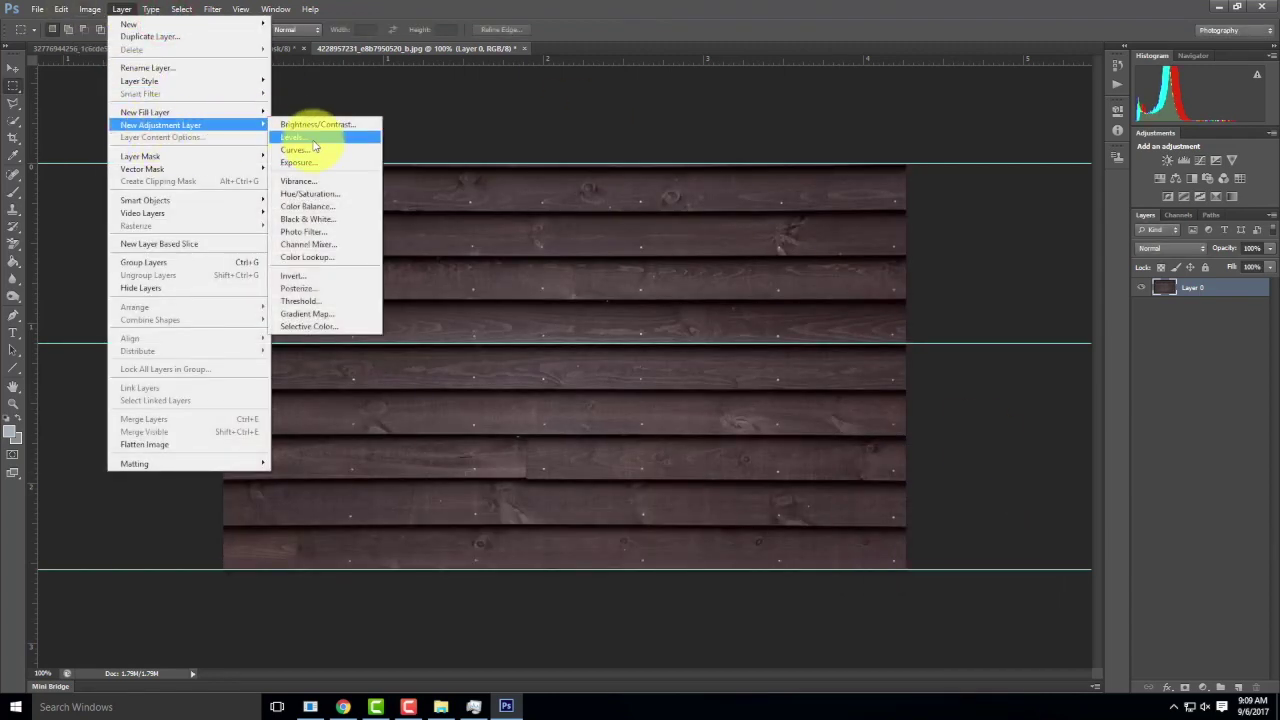
pyautogui.click(311, 137)
pyautogui.click(693, 237)
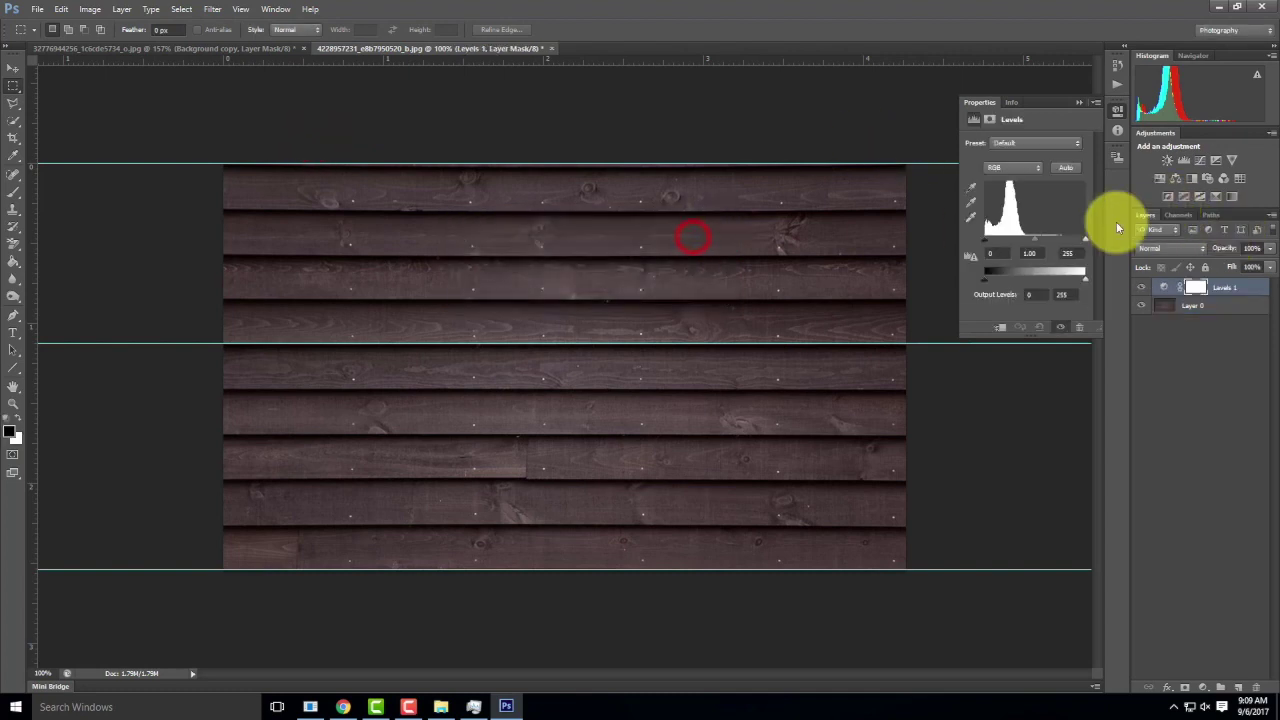
pyautogui.moveTo(1034, 240)
pyautogui.mouseDown()
pyautogui.moveTo(1056, 238)
pyautogui.moveTo(1011, 240)
pyautogui.mouseUp()
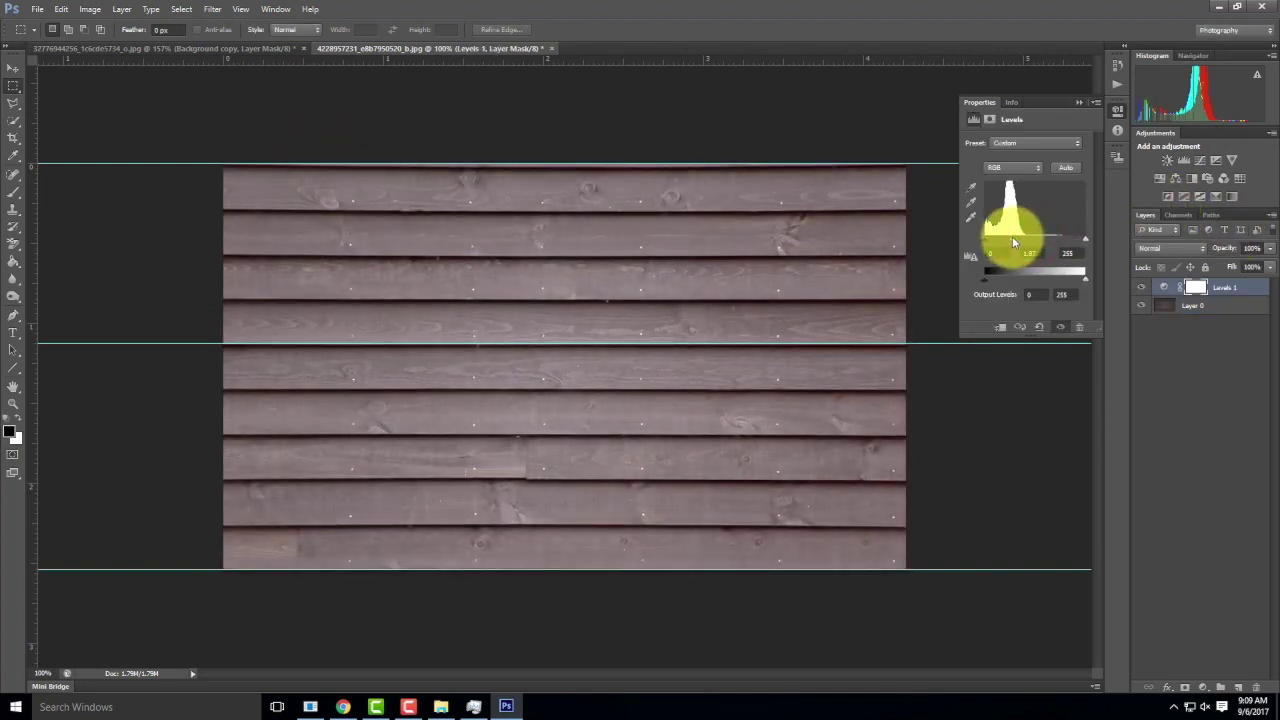
pyautogui.click(1076, 104)
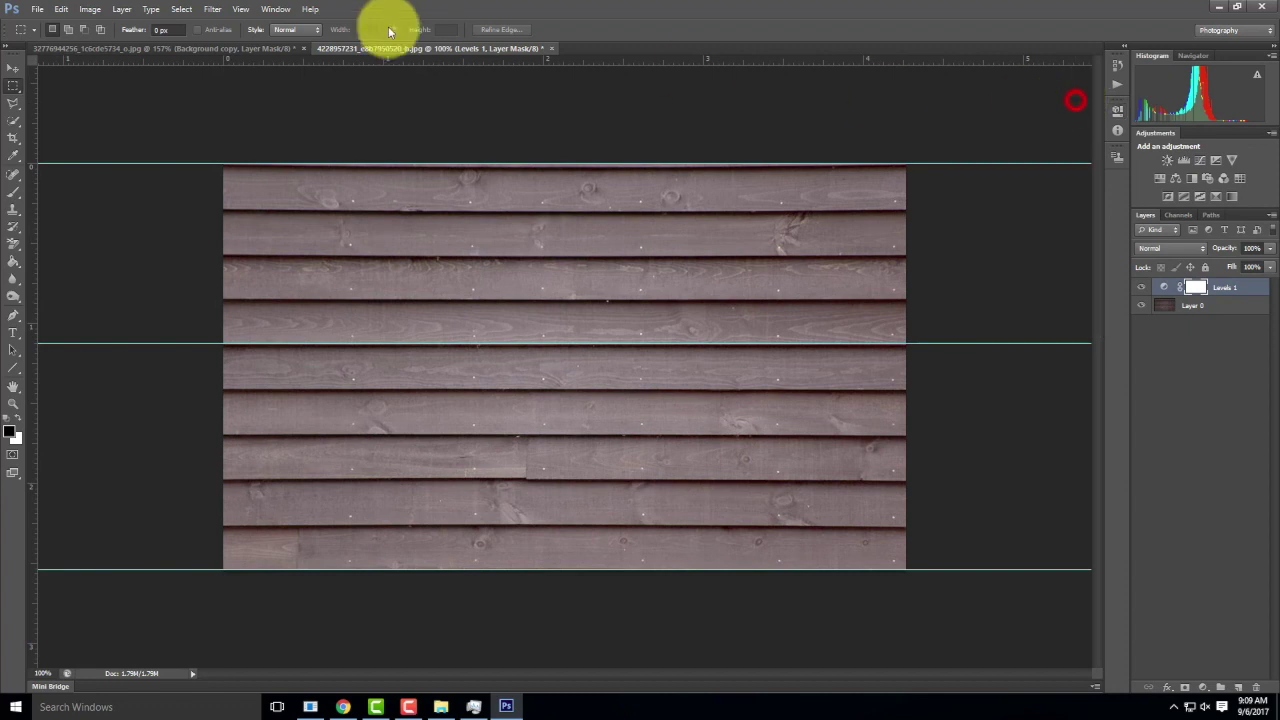
# - Try the Offset filter on the Levels adjustment layer, then cancel it
pyautogui.click(218, 9)
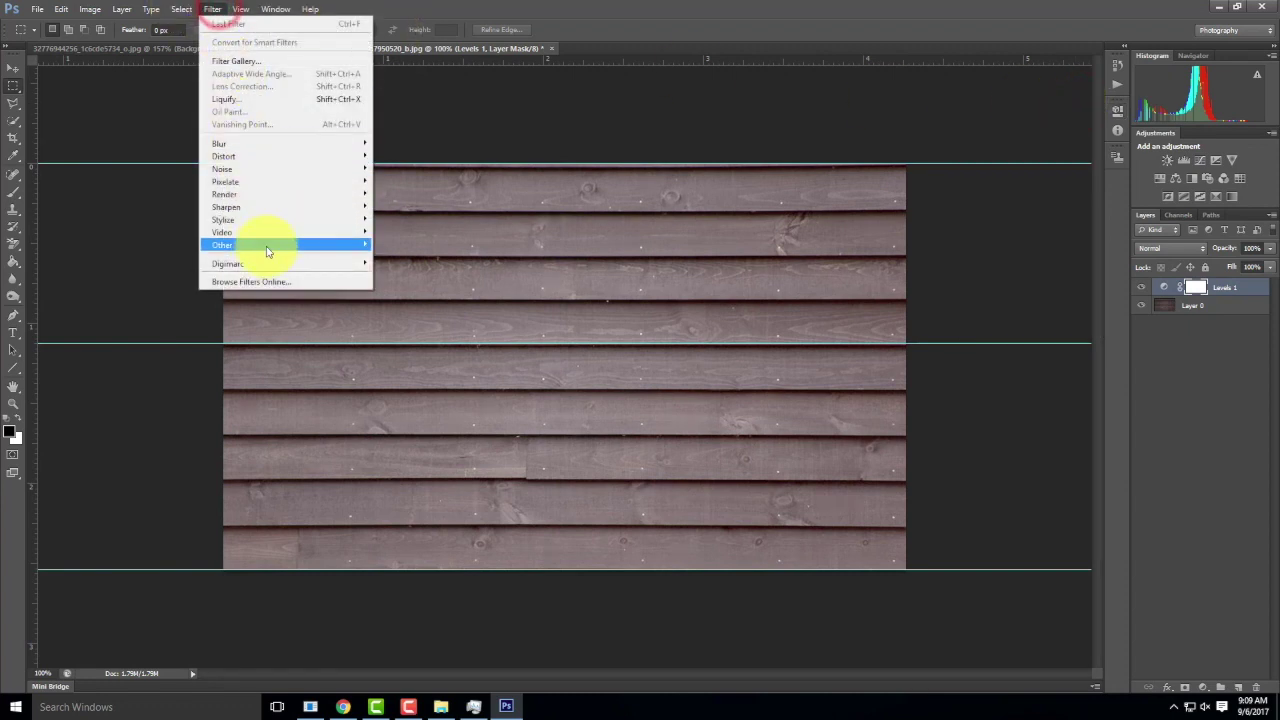
pyautogui.moveTo(257, 247)
pyautogui.click(414, 296)
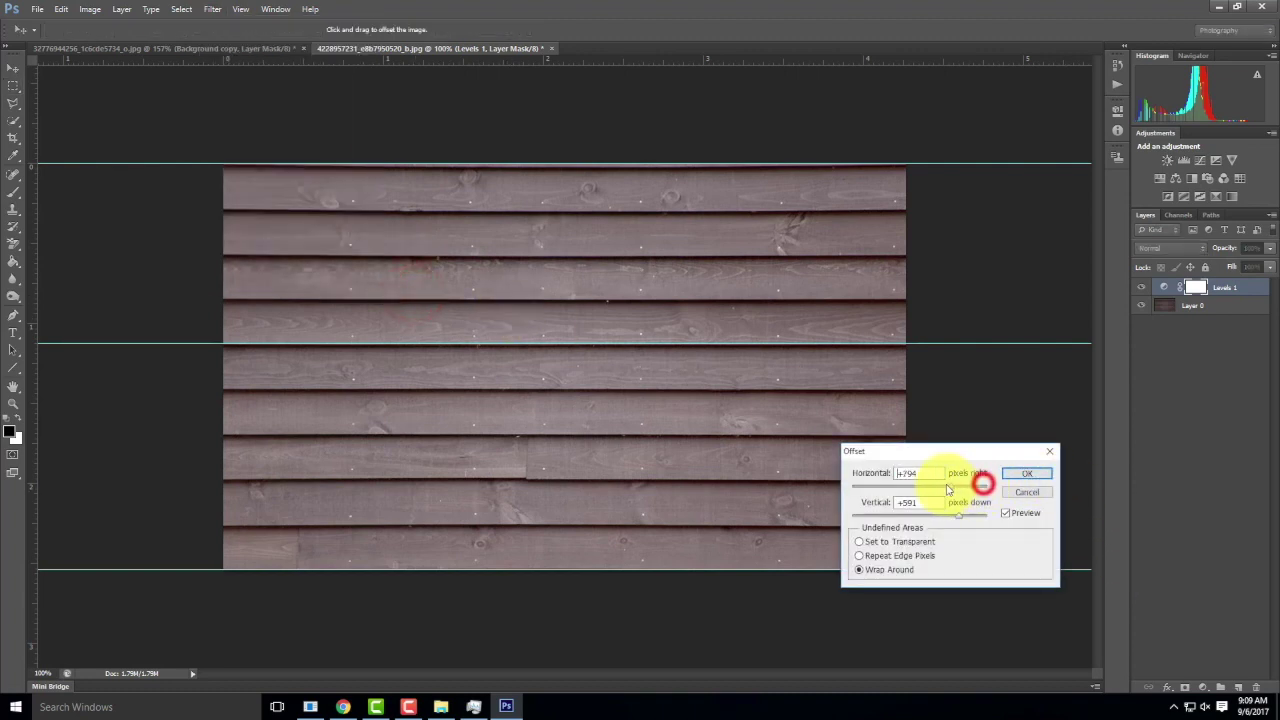
pyautogui.moveTo(939, 489); pyautogui.dragTo(935, 490)
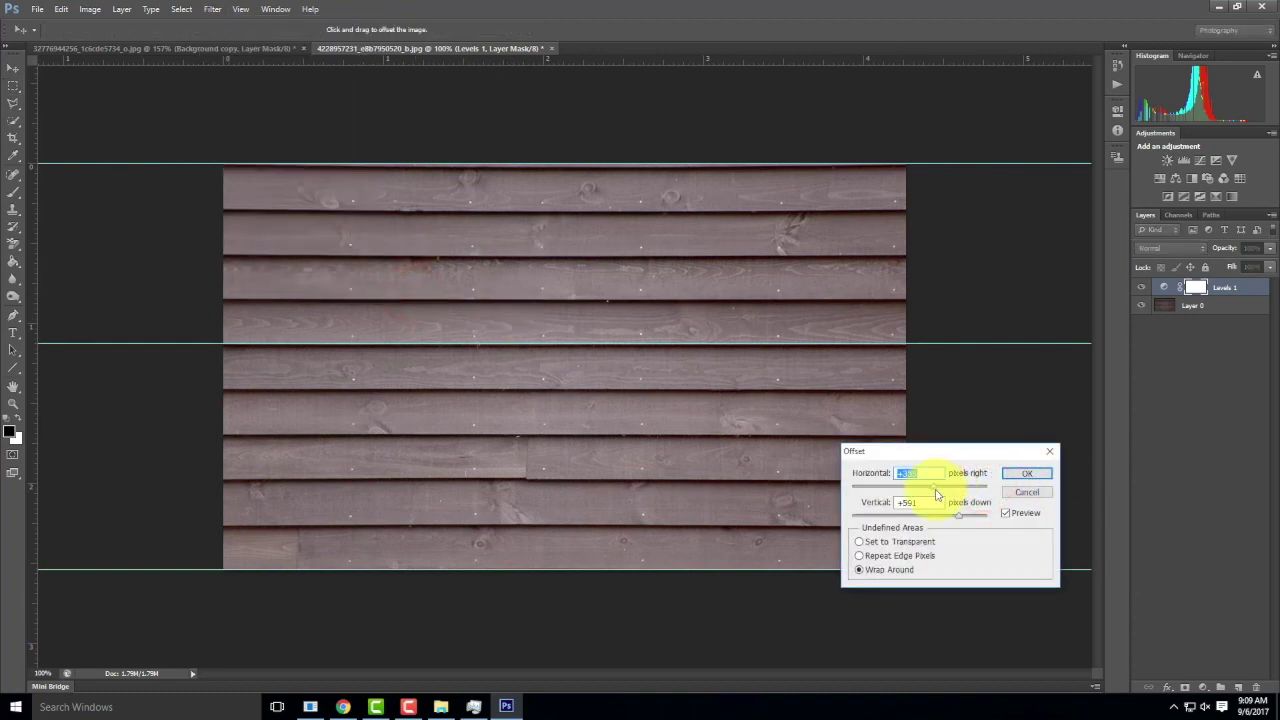
pyautogui.moveTo(927, 493); pyautogui.dragTo(931, 523)
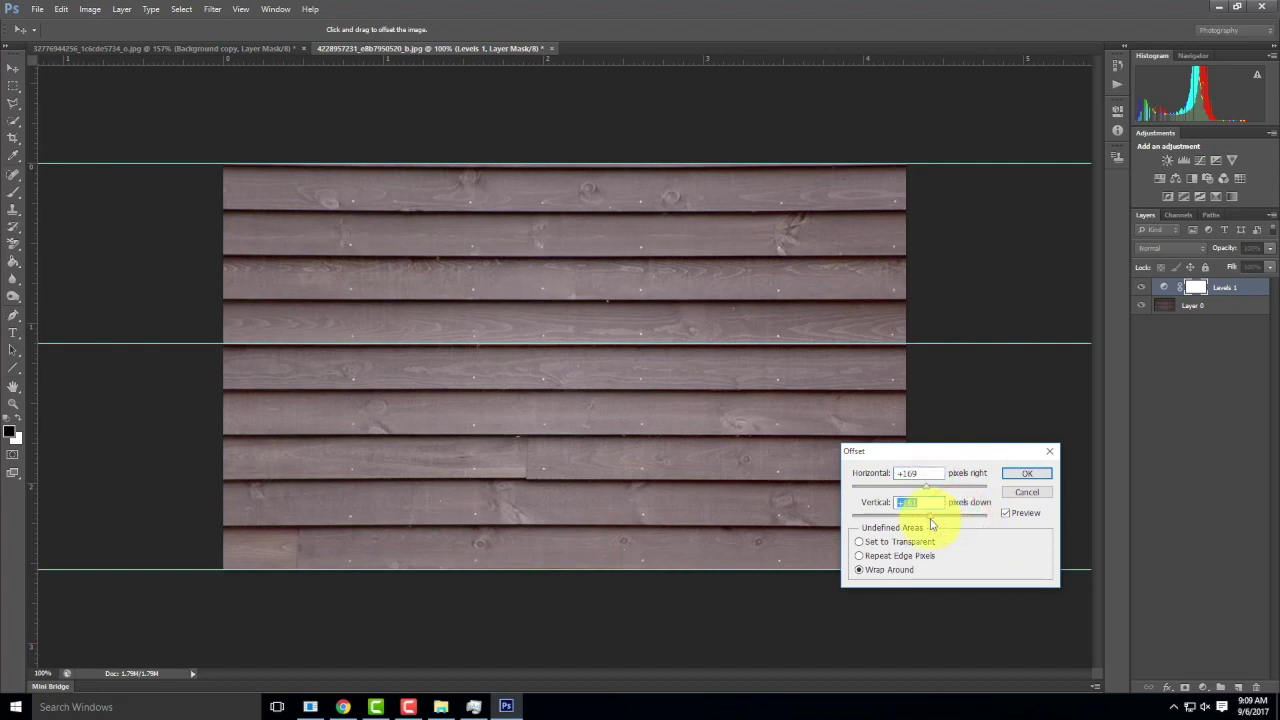
pyautogui.click(931, 523)
pyautogui.click(1028, 492)
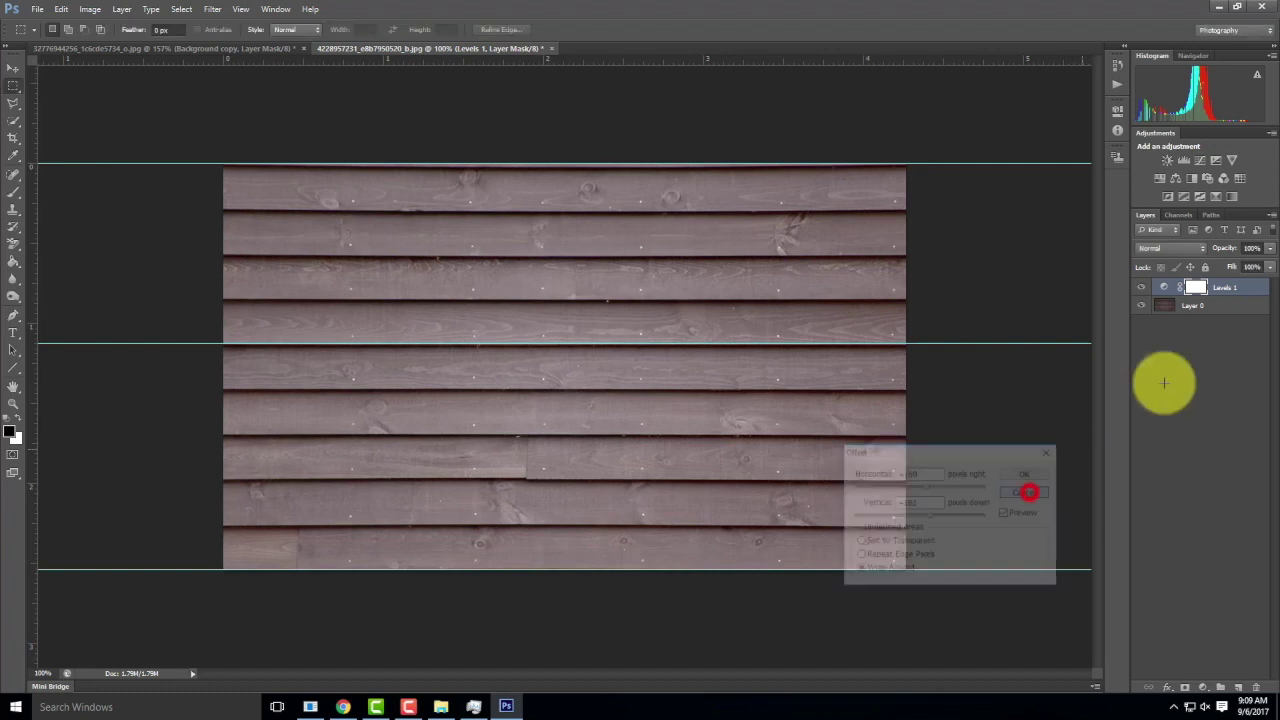
# - Offset Layer 0 by +558 pixels right and +423 down with Wrap Around
pyautogui.click(1237, 302)
pyautogui.click(226, 8)
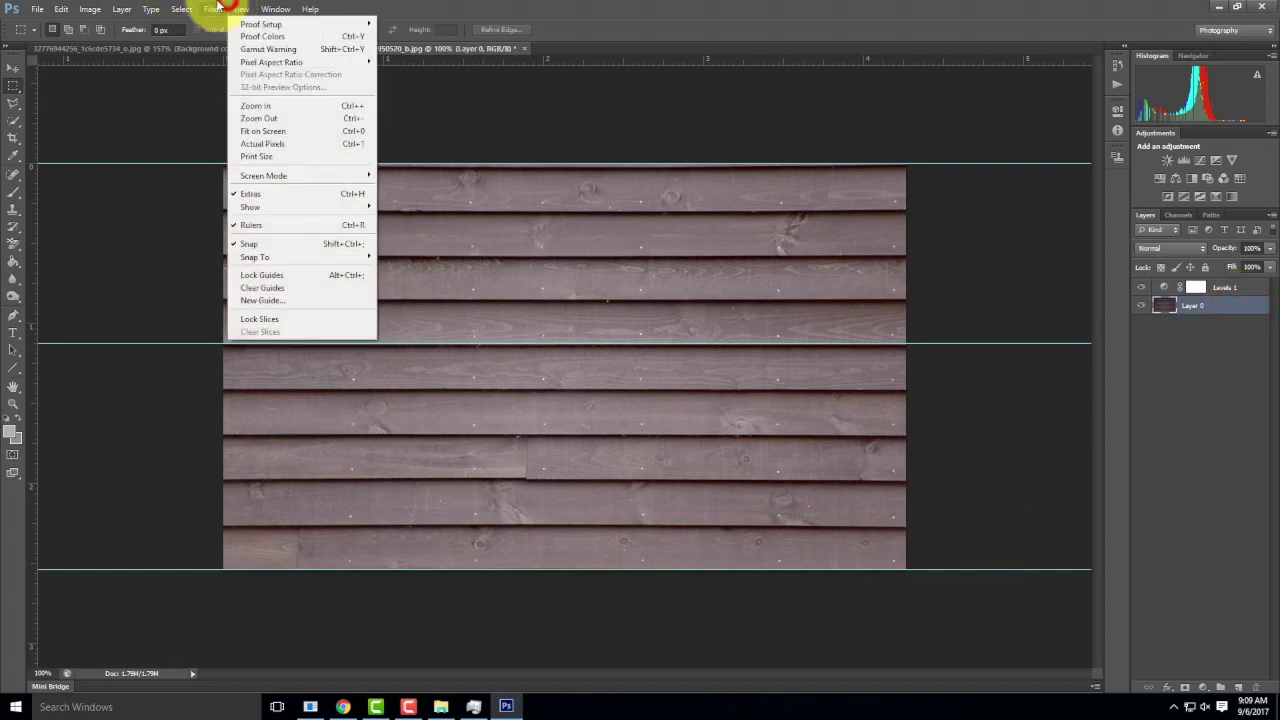
pyautogui.moveTo(213, 9)
pyautogui.moveTo(255, 245)
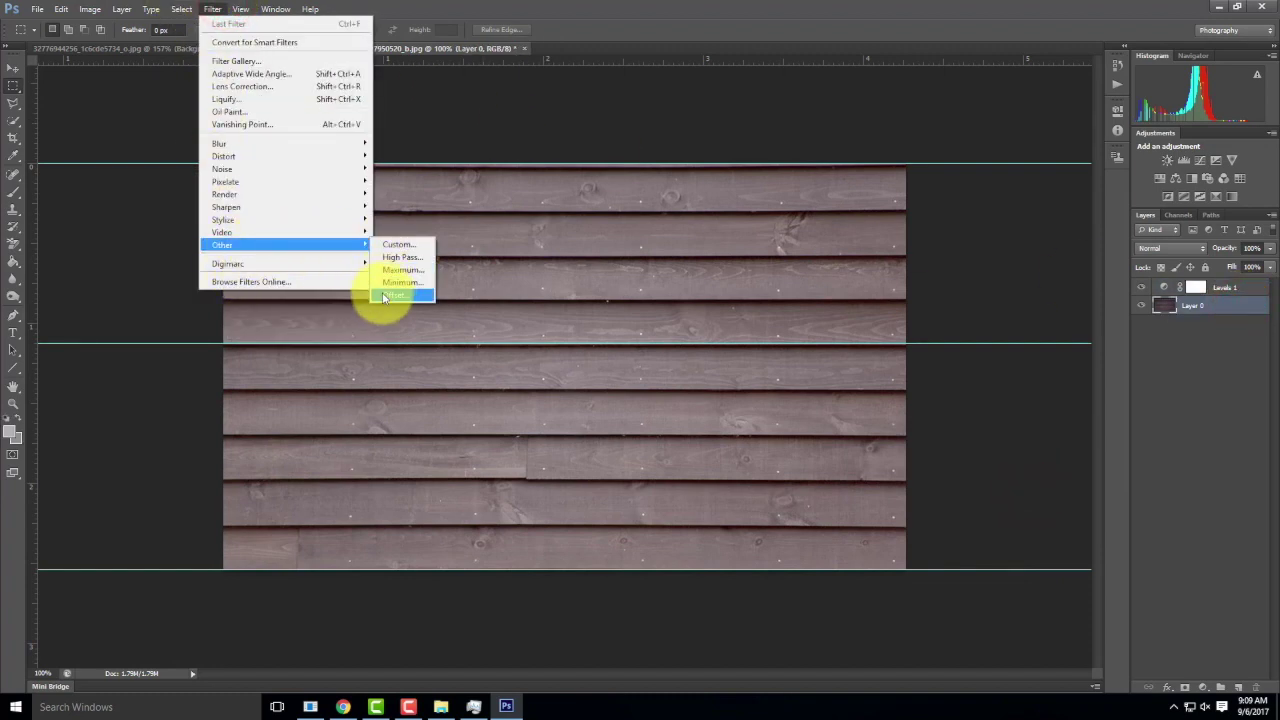
pyautogui.click(390, 295)
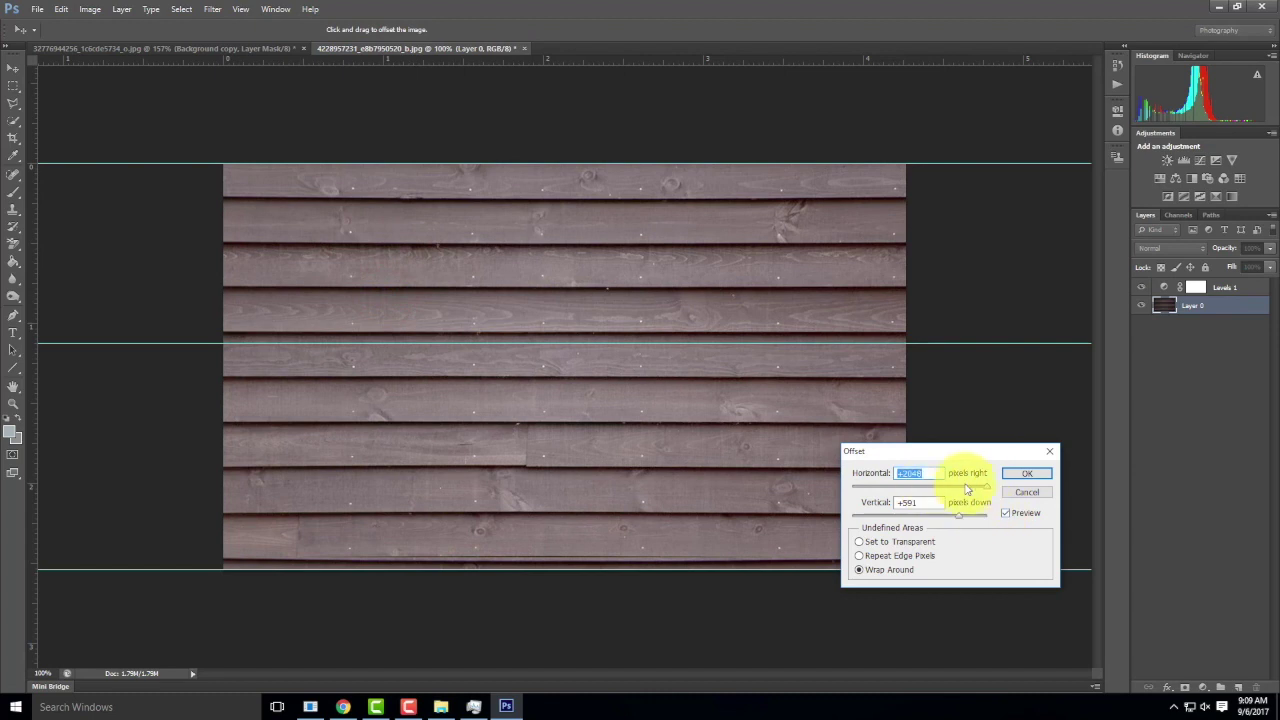
pyautogui.moveTo(986, 487); pyautogui.dragTo(938, 492)
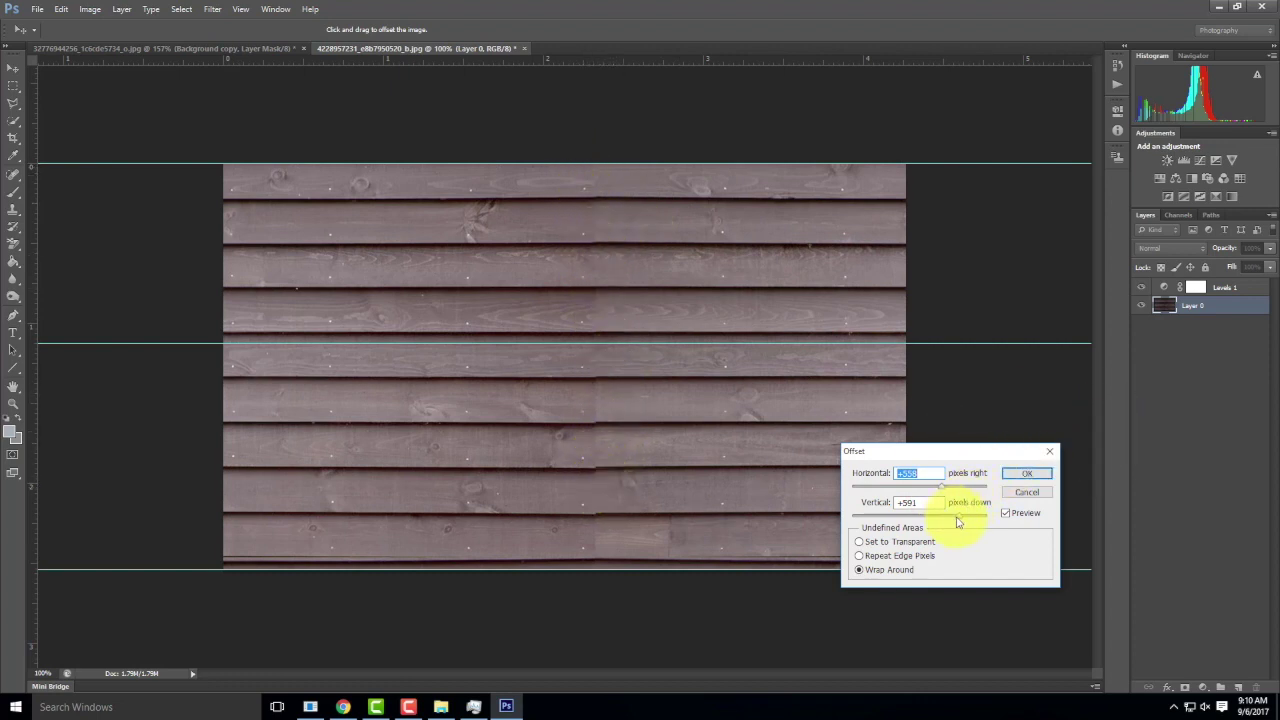
pyautogui.moveTo(950, 519); pyautogui.dragTo(950, 517)
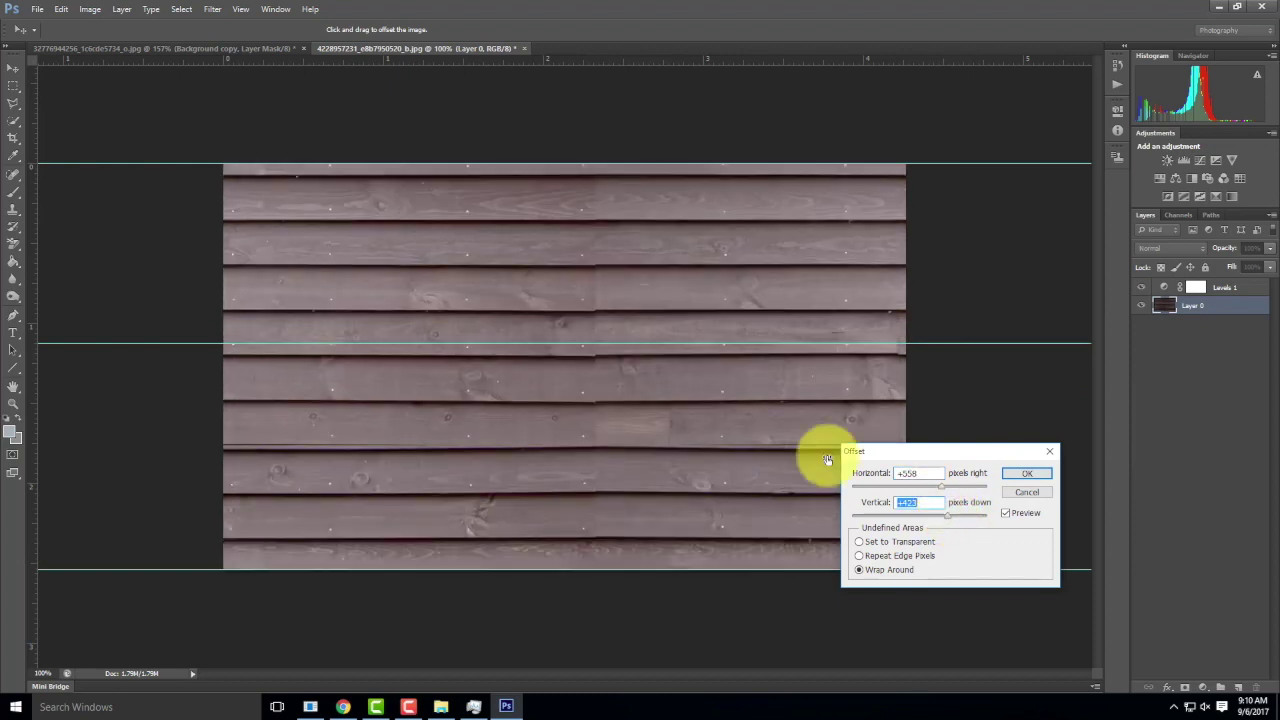
pyautogui.moveTo(926, 453); pyautogui.dragTo(1038, 513)
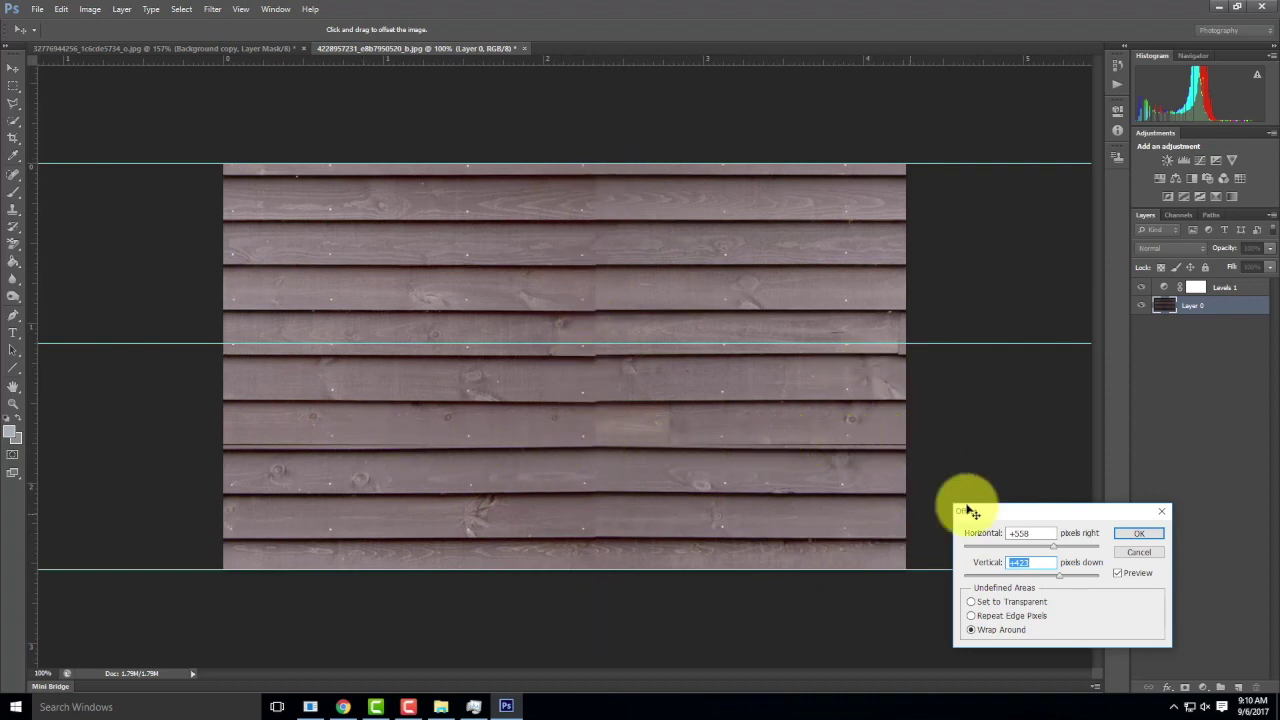
pyautogui.click(1138, 536)
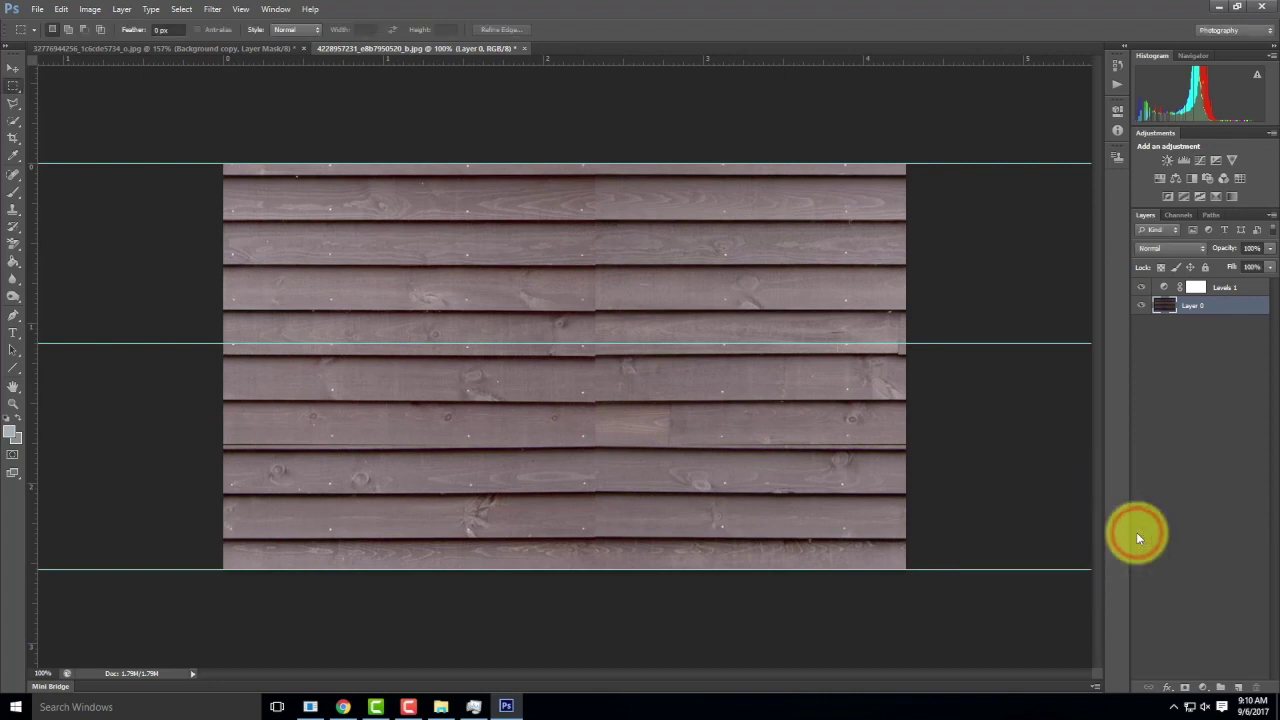
# - Set up the Clone Stamp with a hard round brush, zoomed to 300% on the seam
pyautogui.click(12, 209)
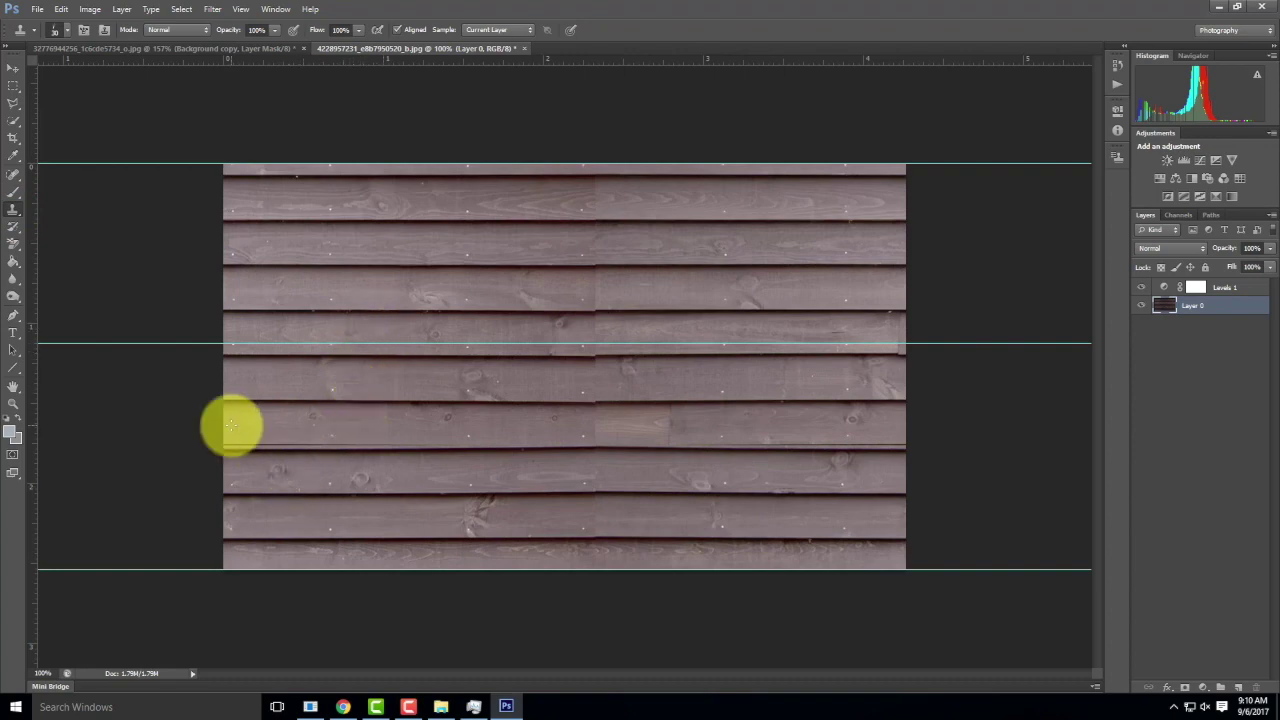
pyautogui.hotkey('ctrl', '=')
pyautogui.hotkey('ctrl', '=')
pyautogui.moveTo(218, 380); pyautogui.dragTo(980, 294)
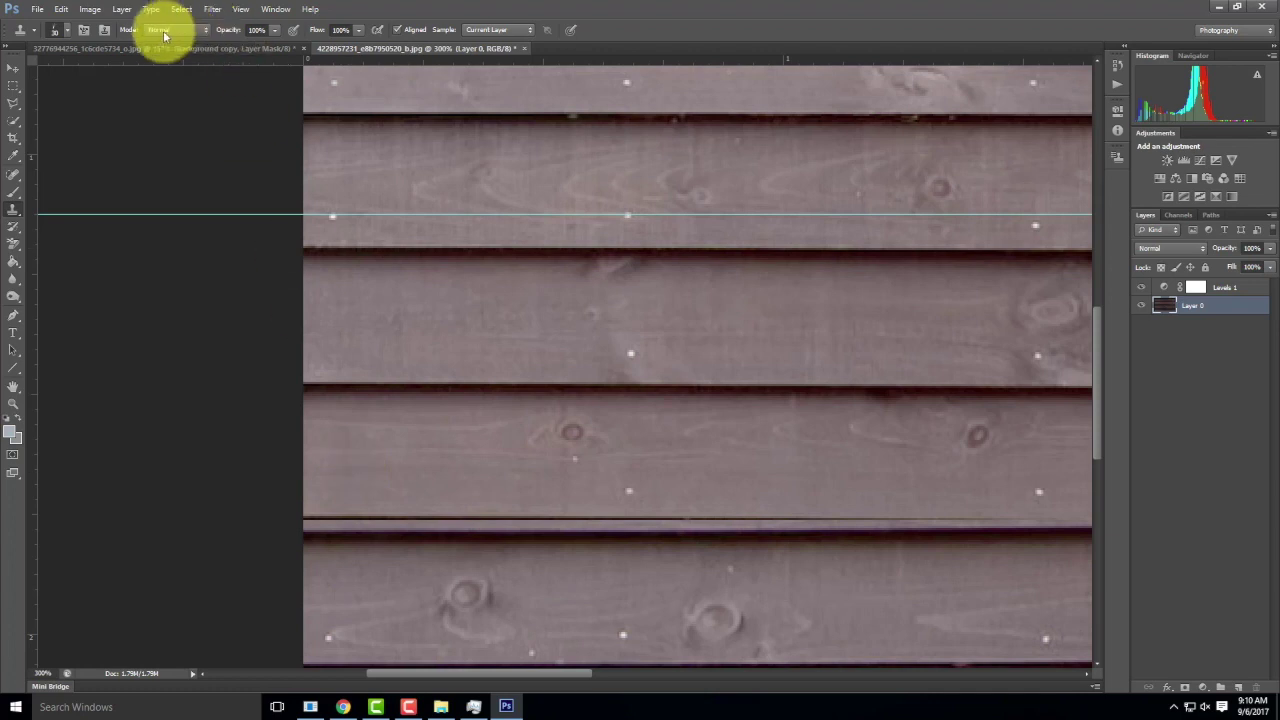
pyautogui.click(69, 30)
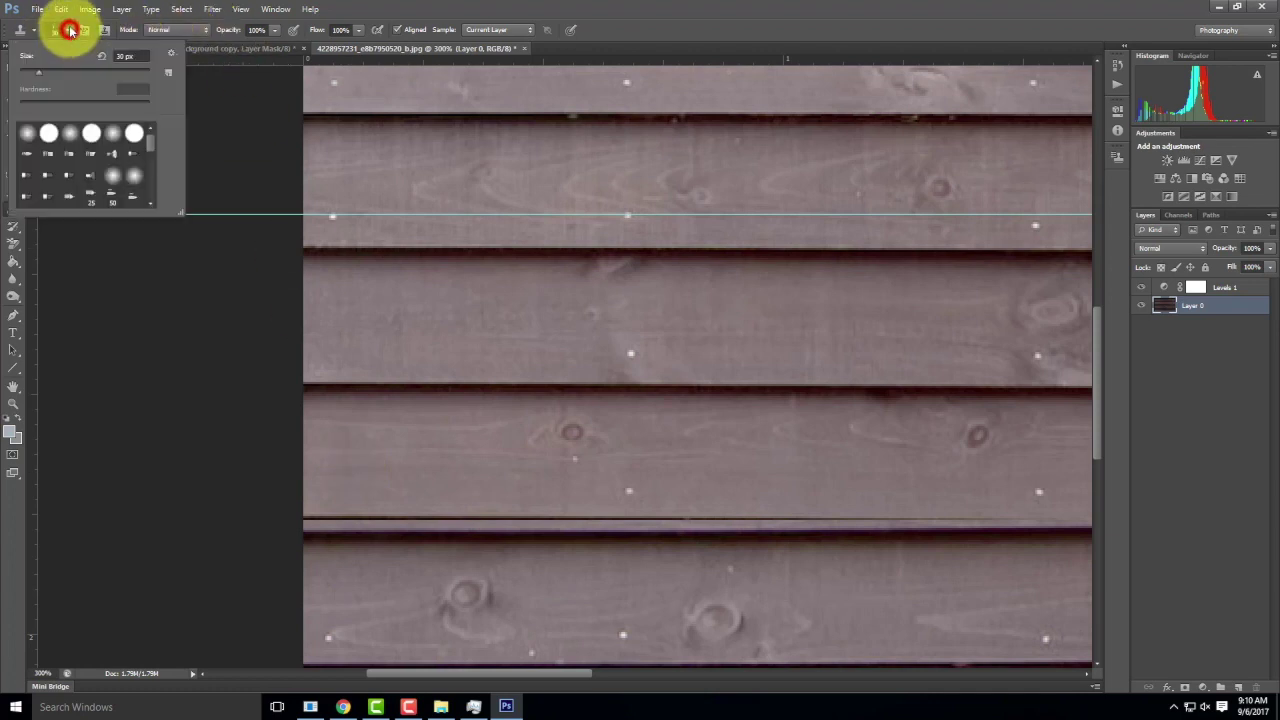
pyautogui.click(49, 134)
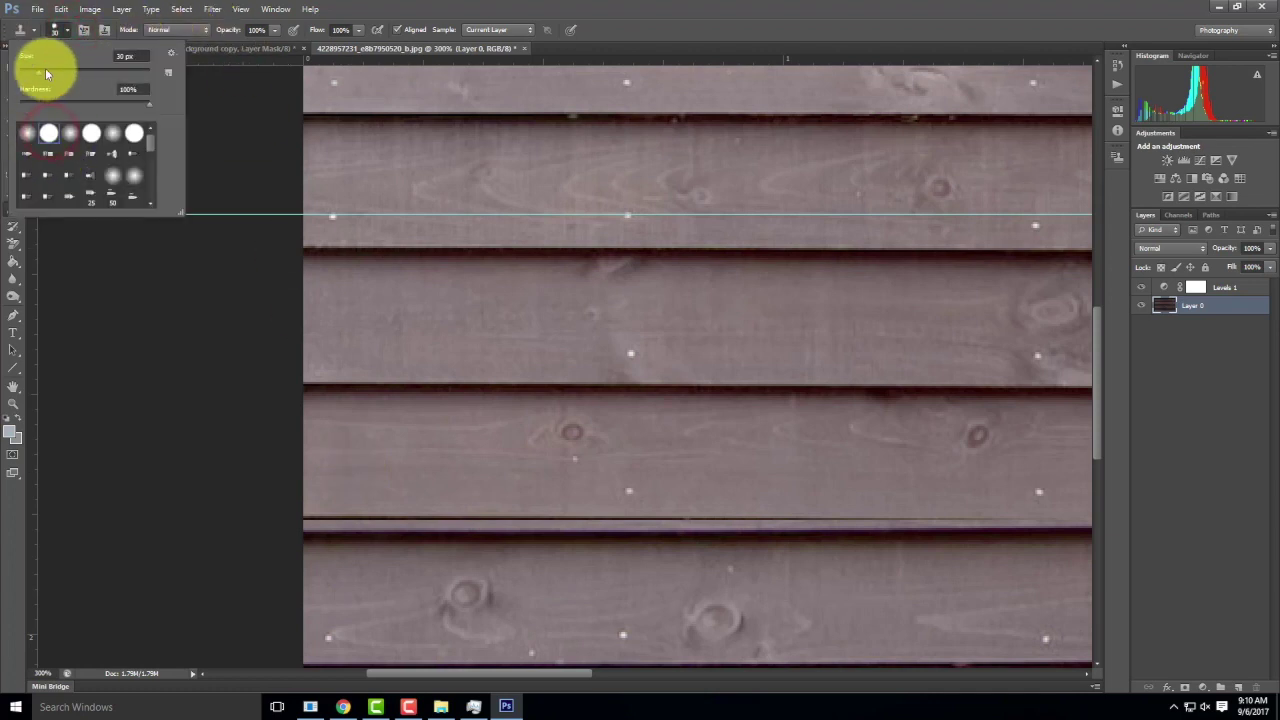
pyautogui.click(66, 31)
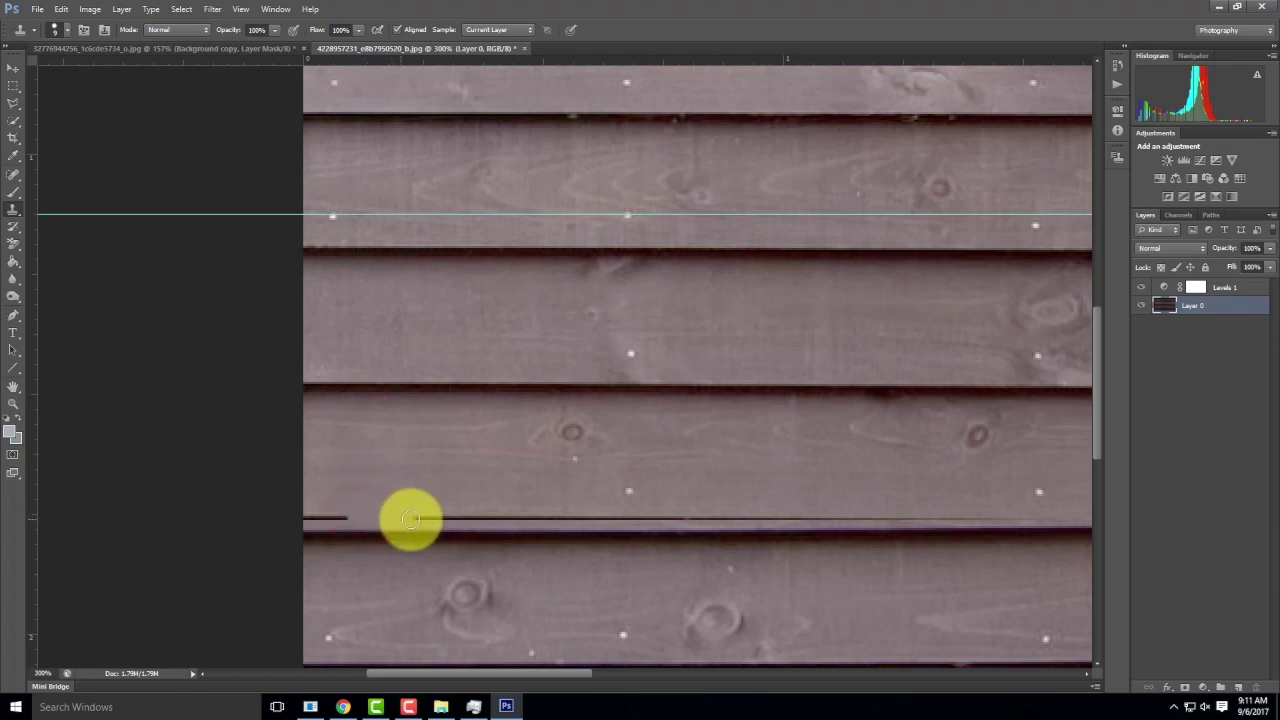
# - Clone clean wood grain over the dark seam line along the lower board
pyautogui.moveTo(468, 518); pyautogui.dragTo(502, 516)
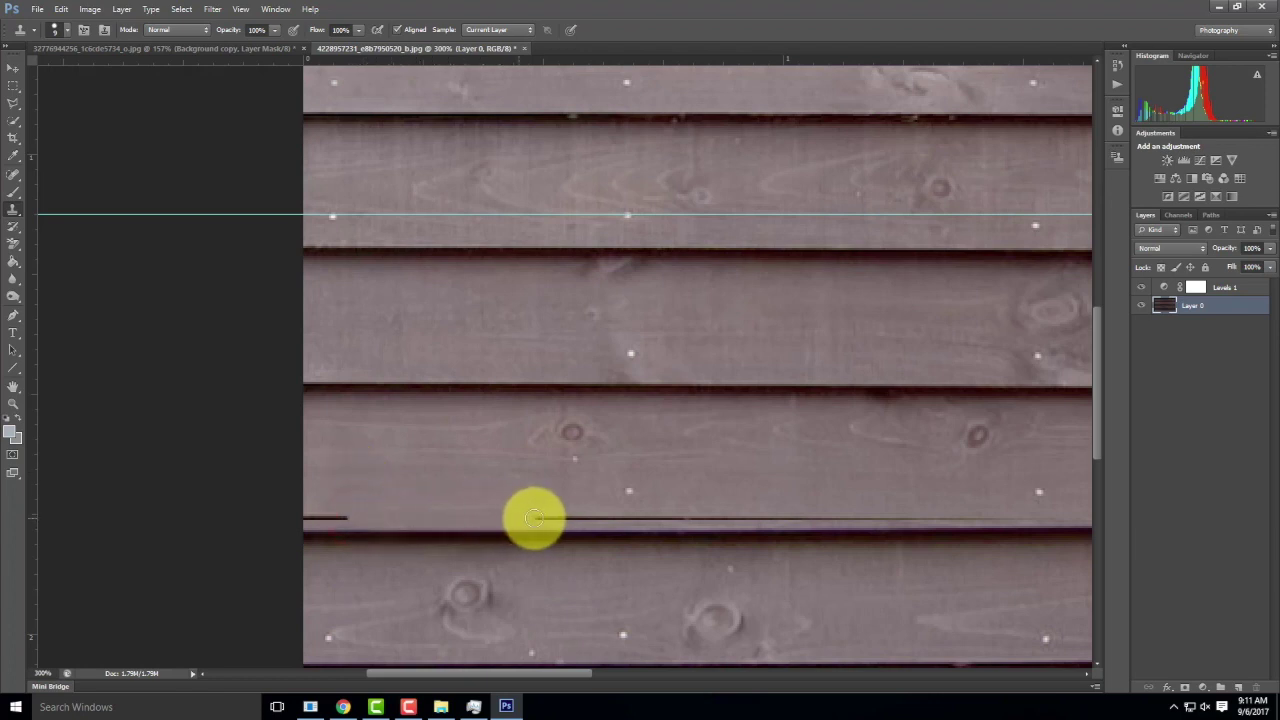
pyautogui.moveTo(449, 514); pyautogui.dragTo(549, 513)
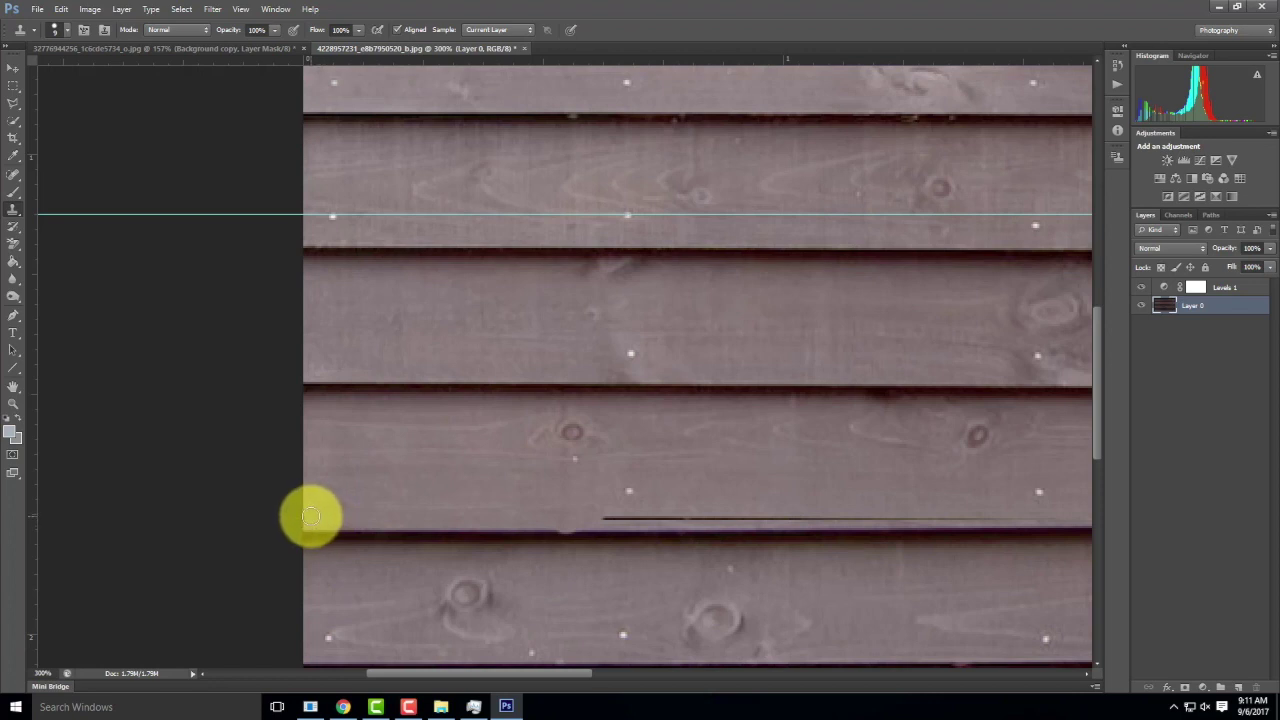
pyautogui.moveTo(586, 524); pyautogui.dragTo(547, 510)
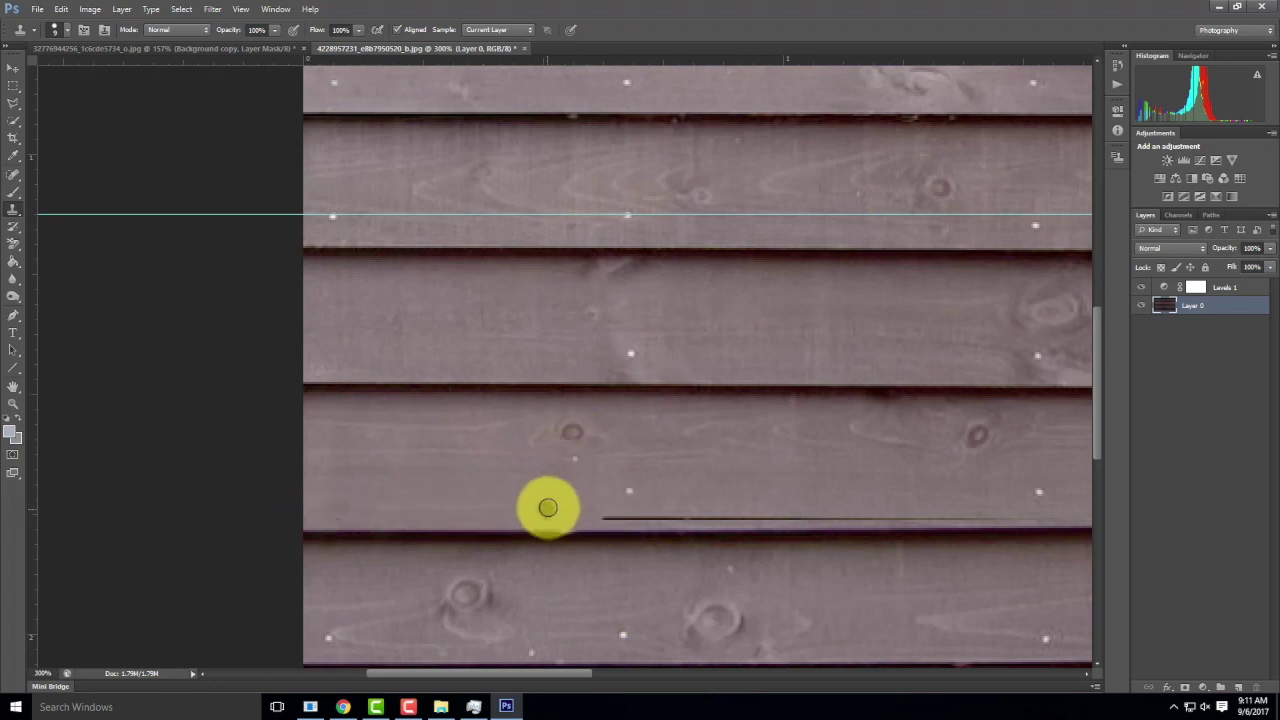
pyautogui.click(713, 488)
pyautogui.moveTo(717, 517); pyautogui.dragTo(618, 517)
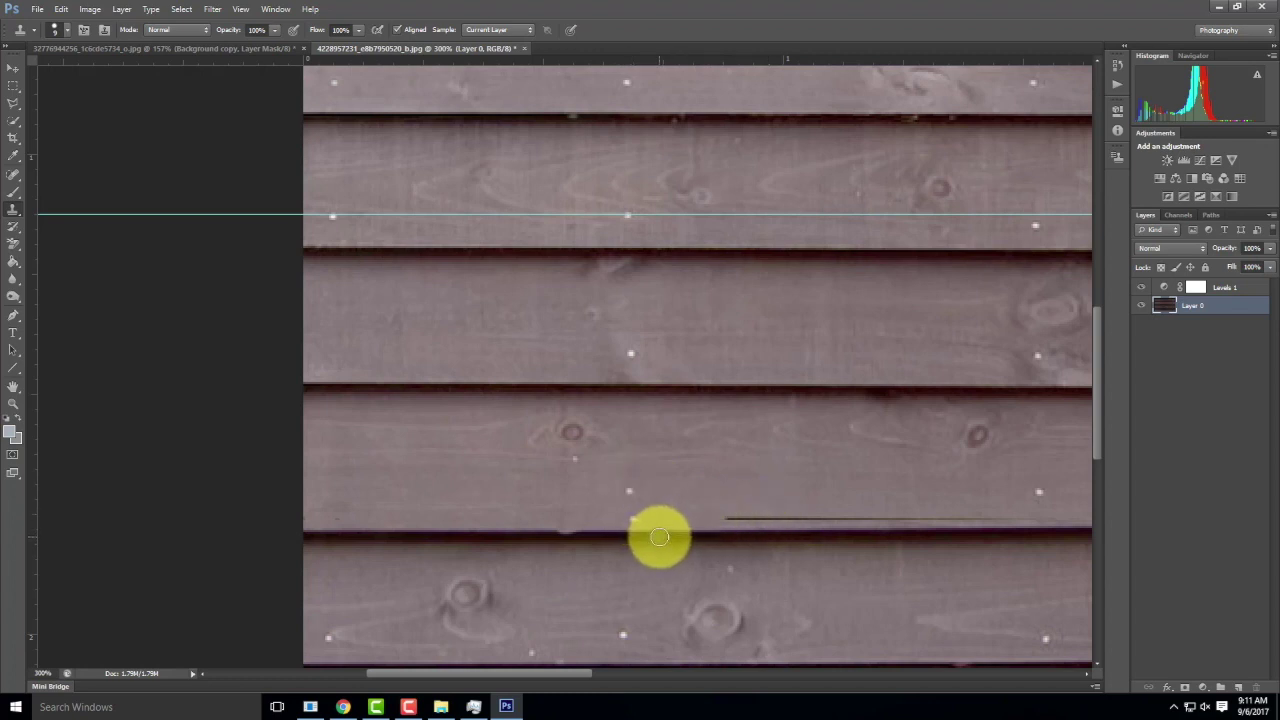
pyautogui.keyDown('alt'); pyautogui.click(684, 487); pyautogui.keyUp('alt')
pyautogui.click(631, 517)
pyautogui.click(711, 481)
pyautogui.moveTo(716, 512); pyautogui.dragTo(1003, 514)
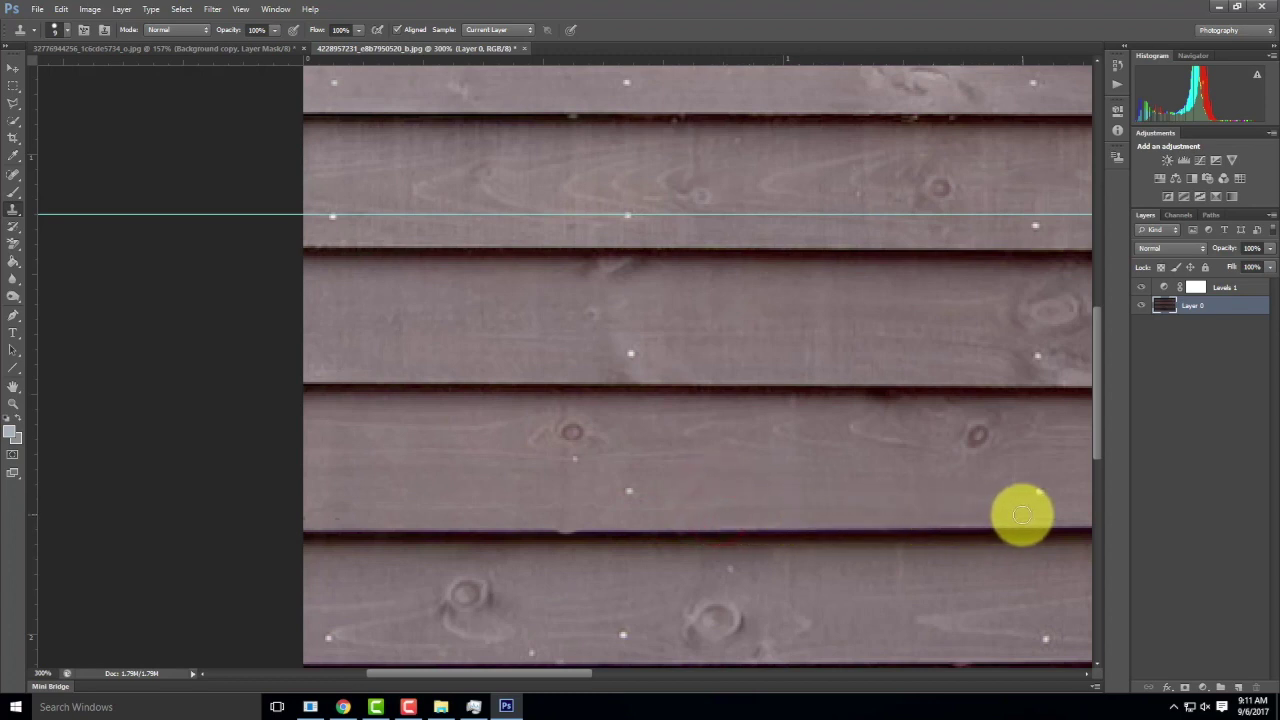
pyautogui.press('space')
pyautogui.moveTo(1034, 449); pyautogui.dragTo(443, 443)
# - Clone clean wood texture over the dark seam on the lower and left boards
pyautogui.moveTo(970, 470)
pyautogui.mouseDown()
pyautogui.moveTo(586, 497)
pyautogui.moveTo(289, 471)
pyautogui.mouseUp()
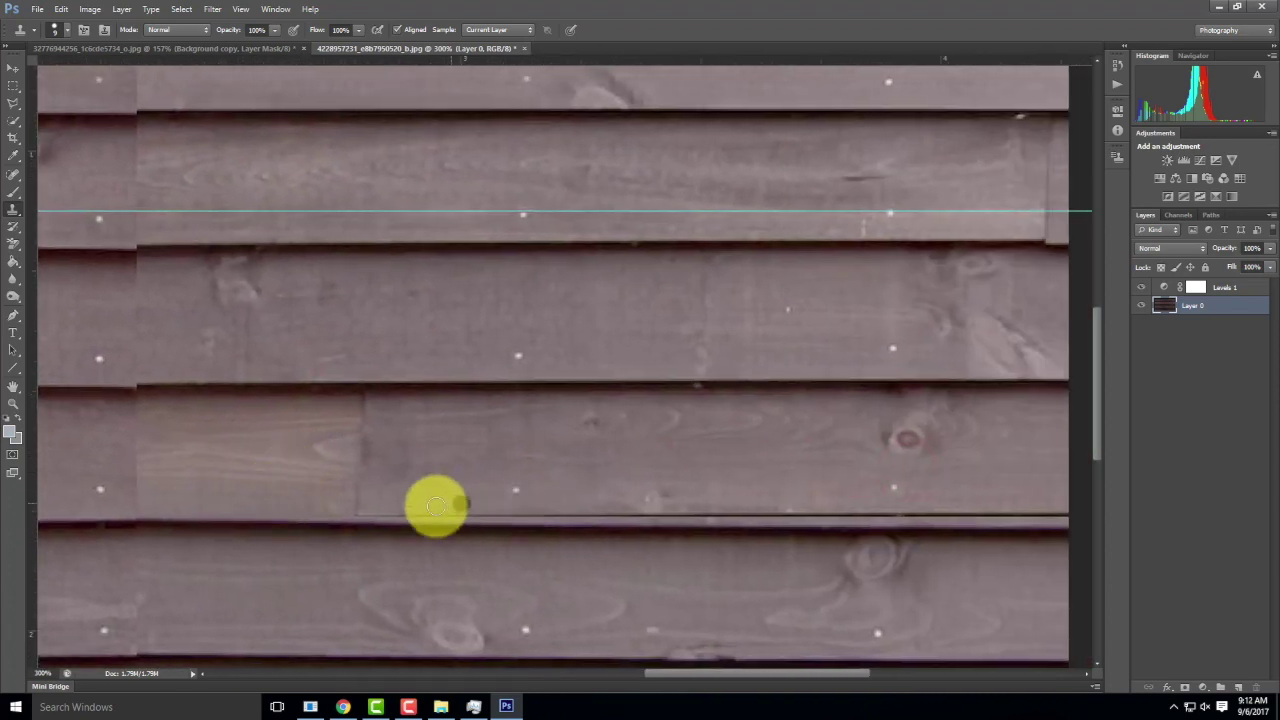
pyautogui.keyDown('alt'); pyautogui.click(349, 509); pyautogui.keyUp('alt')
pyautogui.moveTo(481, 514)
pyautogui.mouseDown()
pyautogui.moveTo(1065, 510)
pyautogui.moveTo(912, 507)
pyautogui.mouseUp()
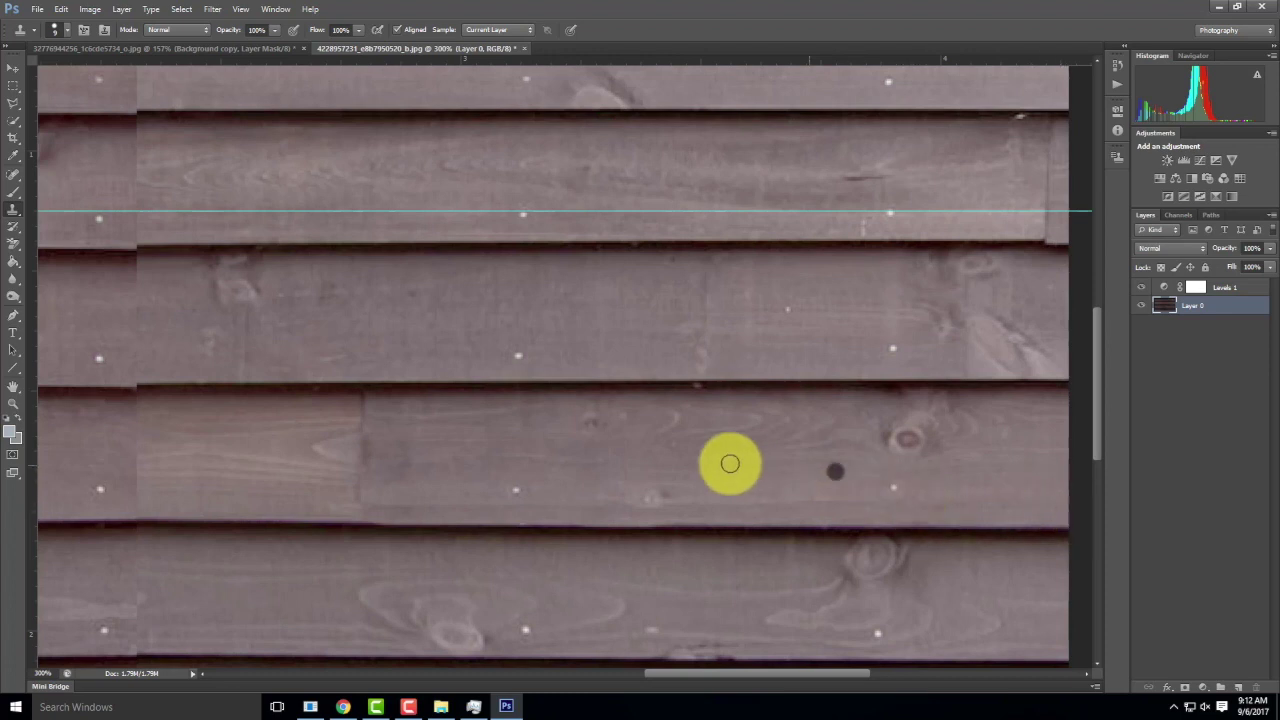
pyautogui.click(67, 31)
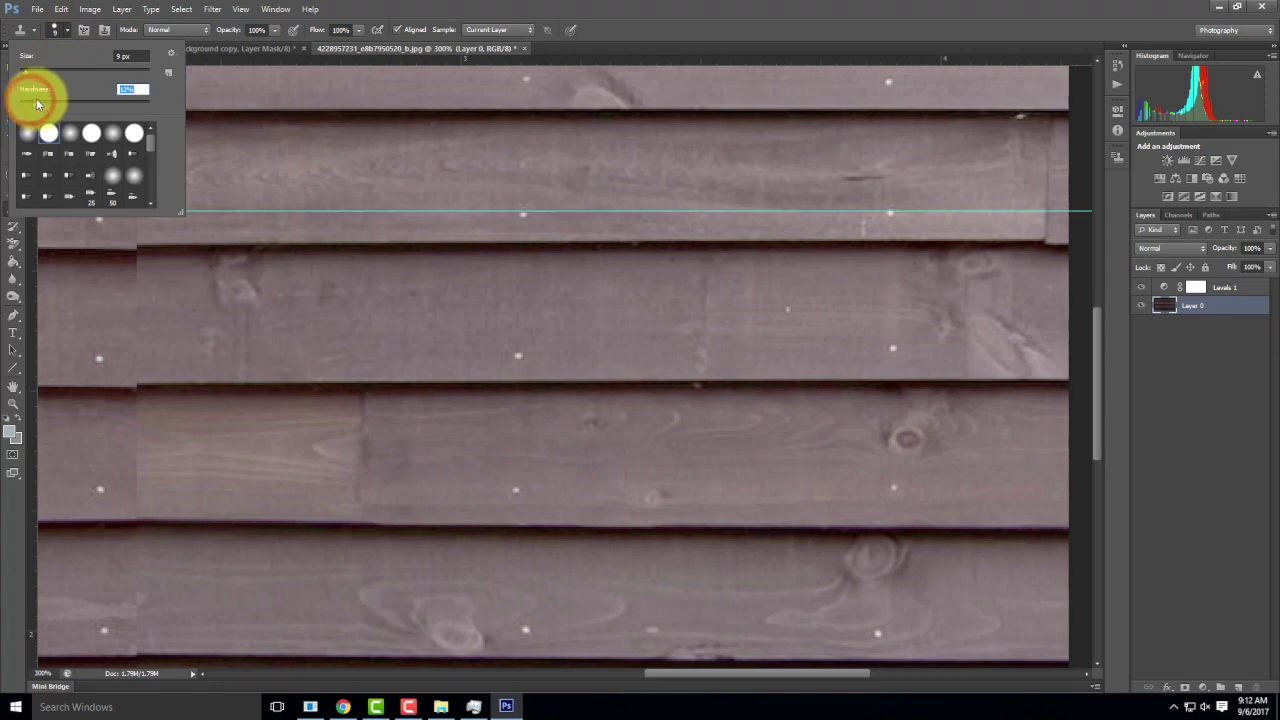
pyautogui.click(429, 443)
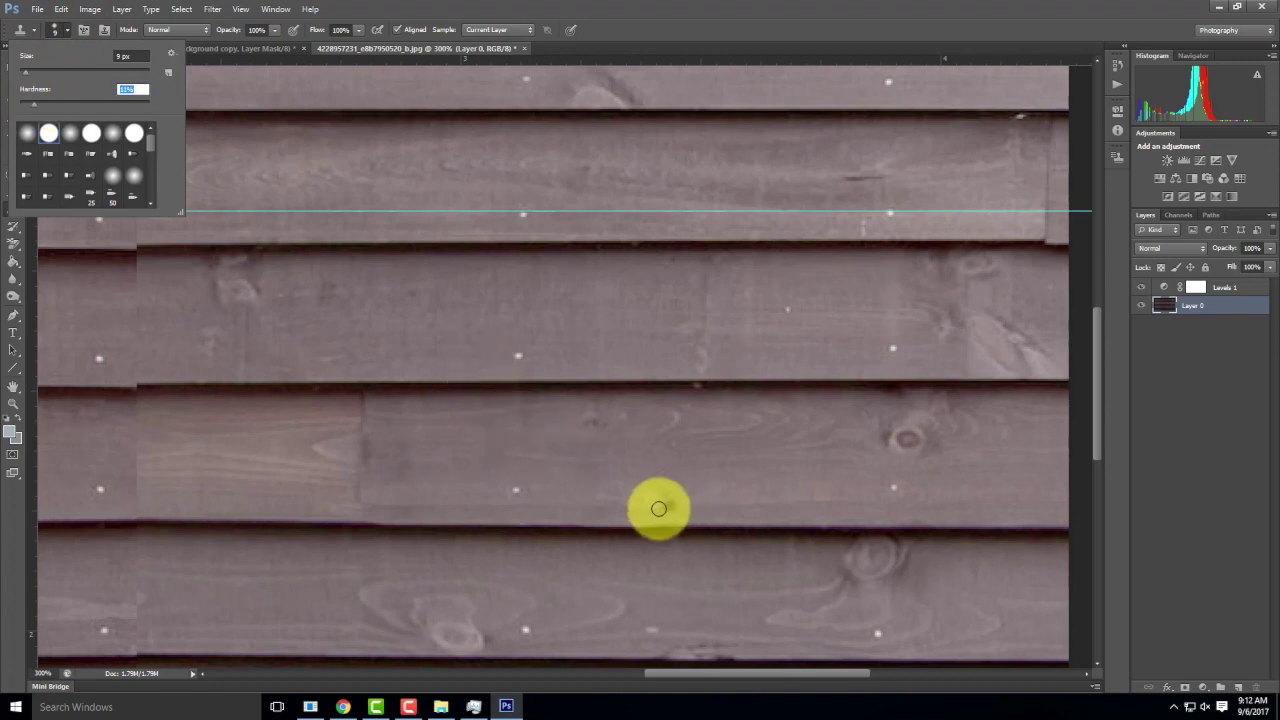
pyautogui.click(700, 508)
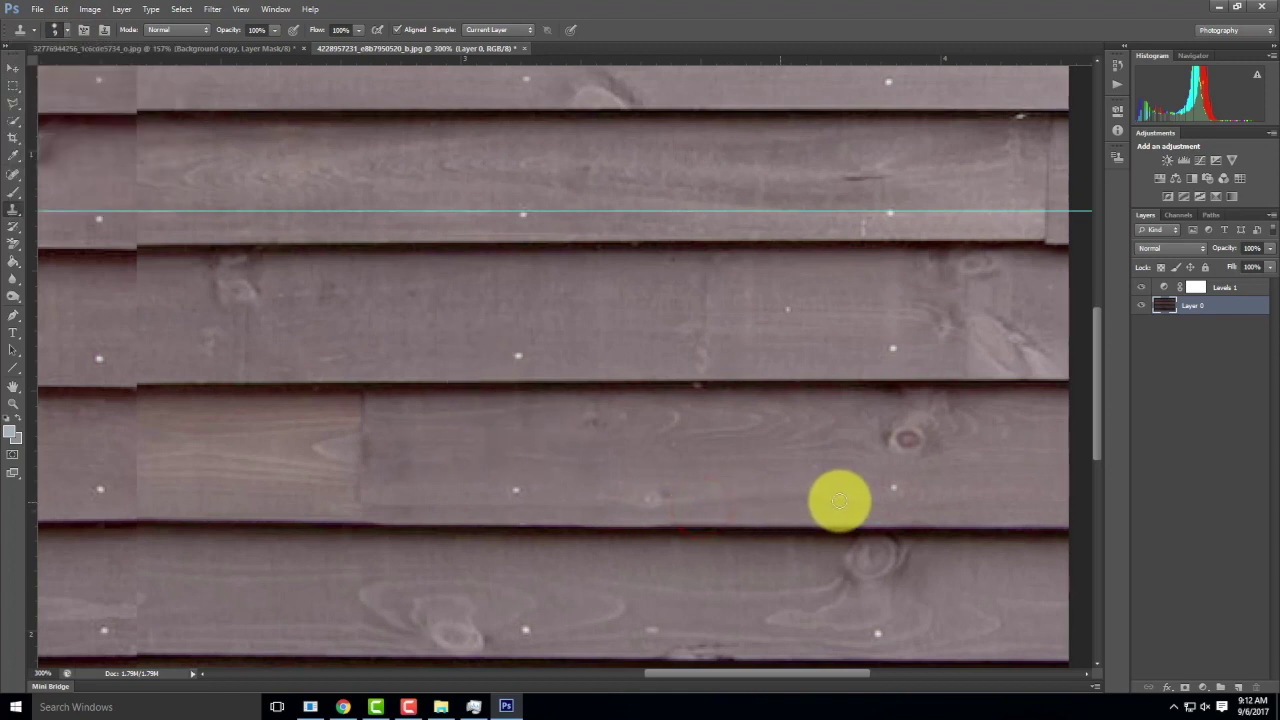
pyautogui.click(180, 398)
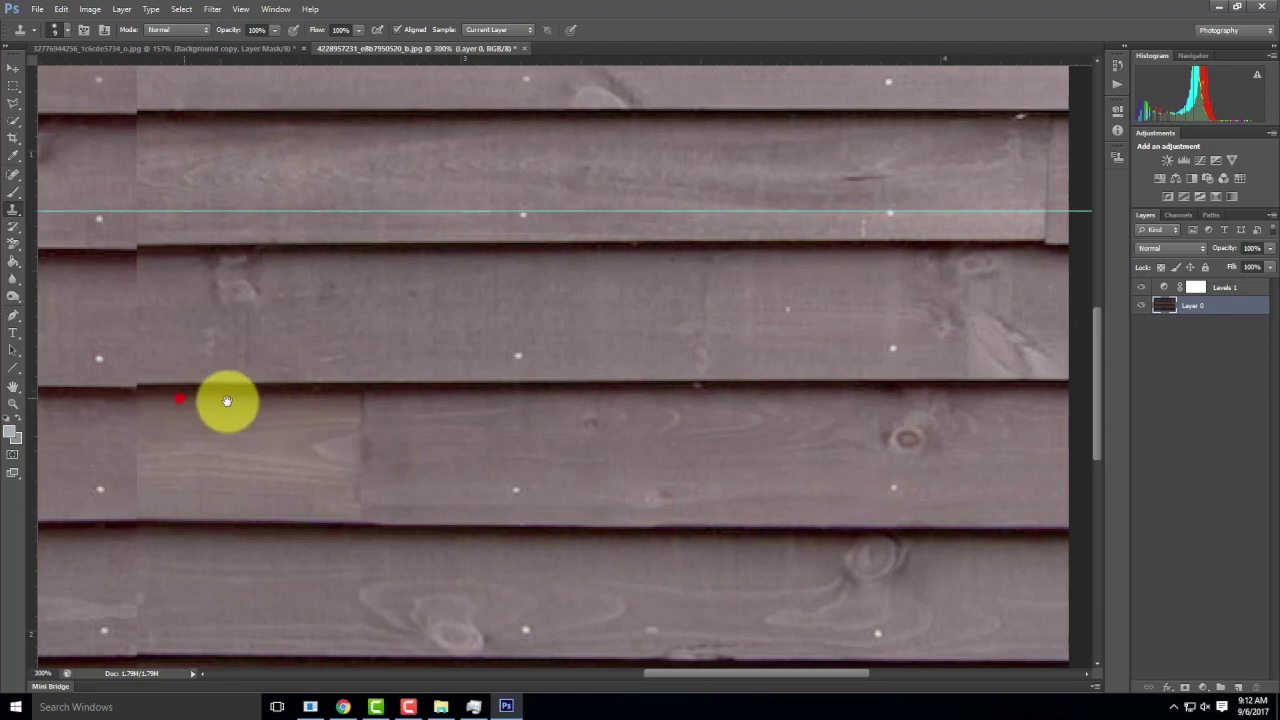
pyautogui.moveTo(227, 401); pyautogui.dragTo(407, 419)
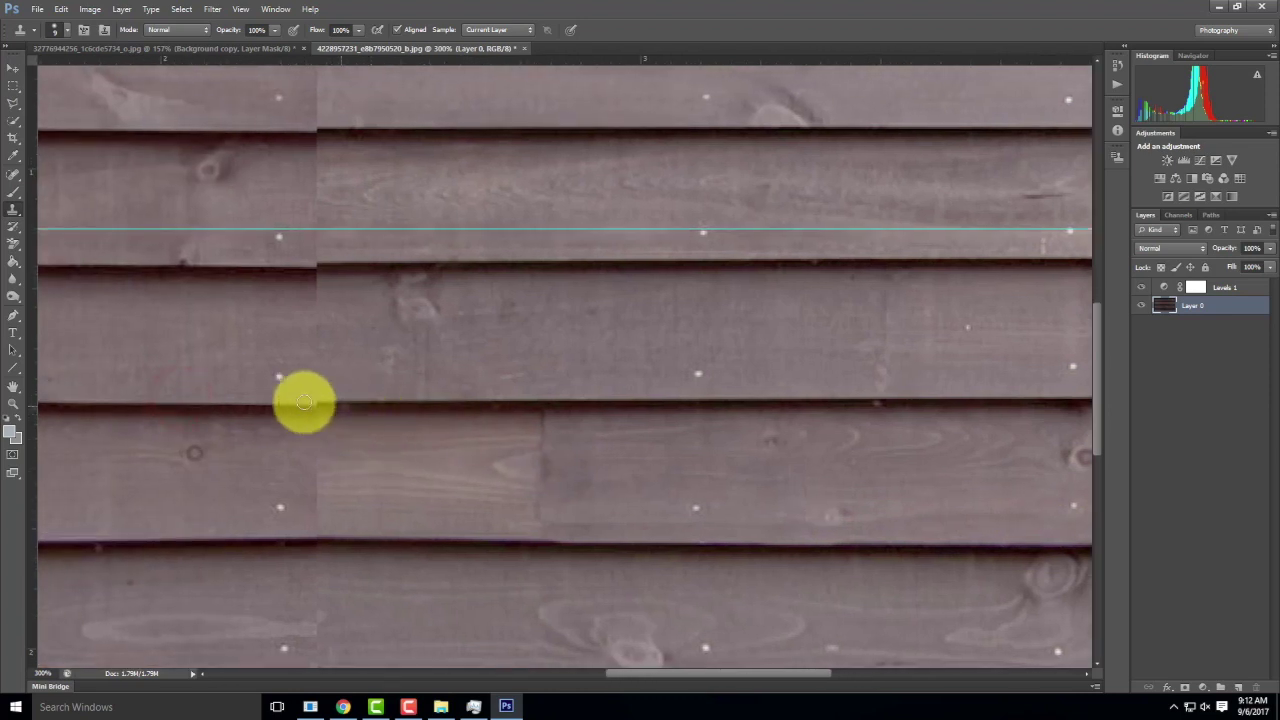
# - Zoom in on the misaligned plank seam and raise Clone Stamp hardness to about 40%
pyautogui.hotkey('ctrl', '=')
pyautogui.hotkey('ctrl', '=')
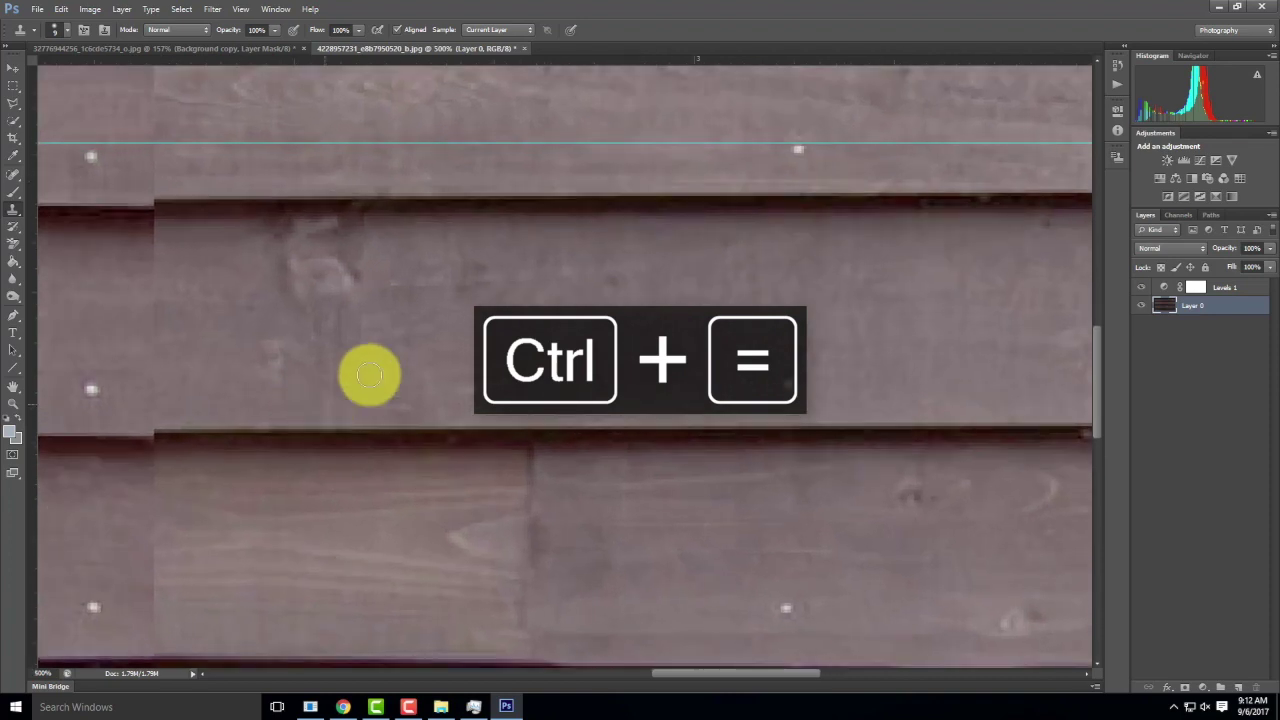
pyautogui.moveTo(186, 269); pyautogui.dragTo(597, 300)
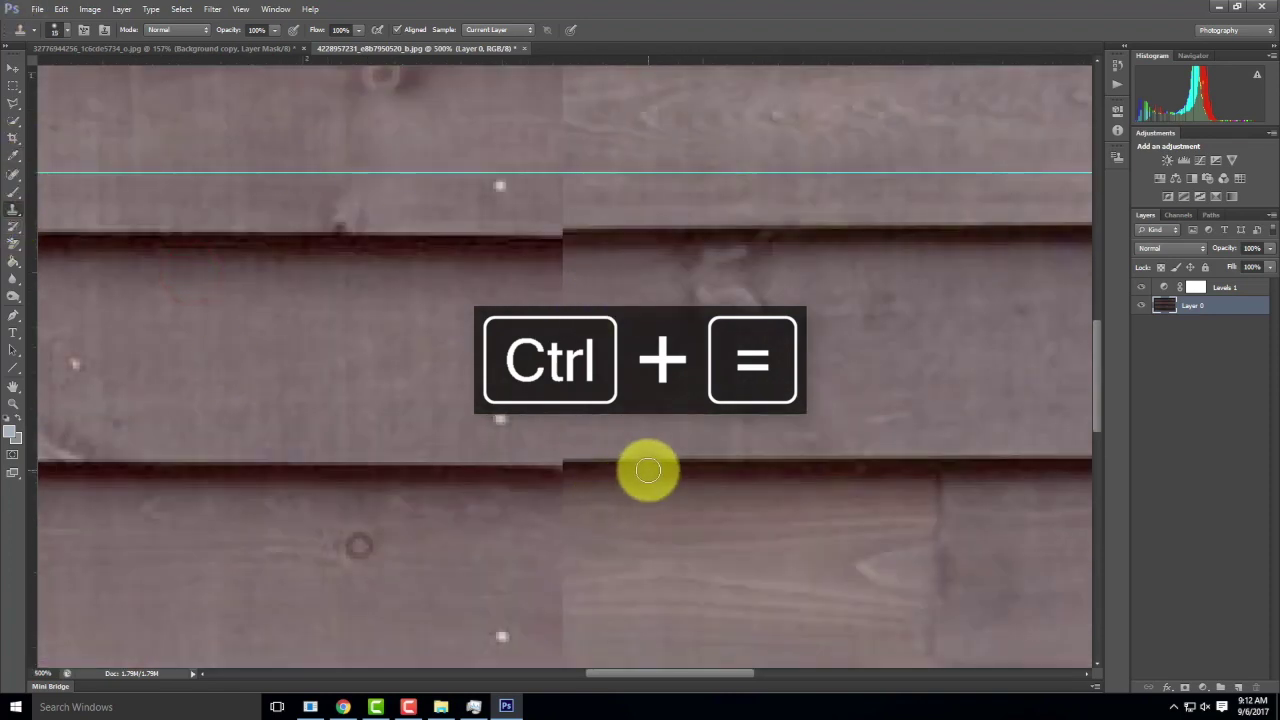
pyautogui.click(64, 29)
pyautogui.moveTo(36, 105); pyautogui.dragTo(76, 104)
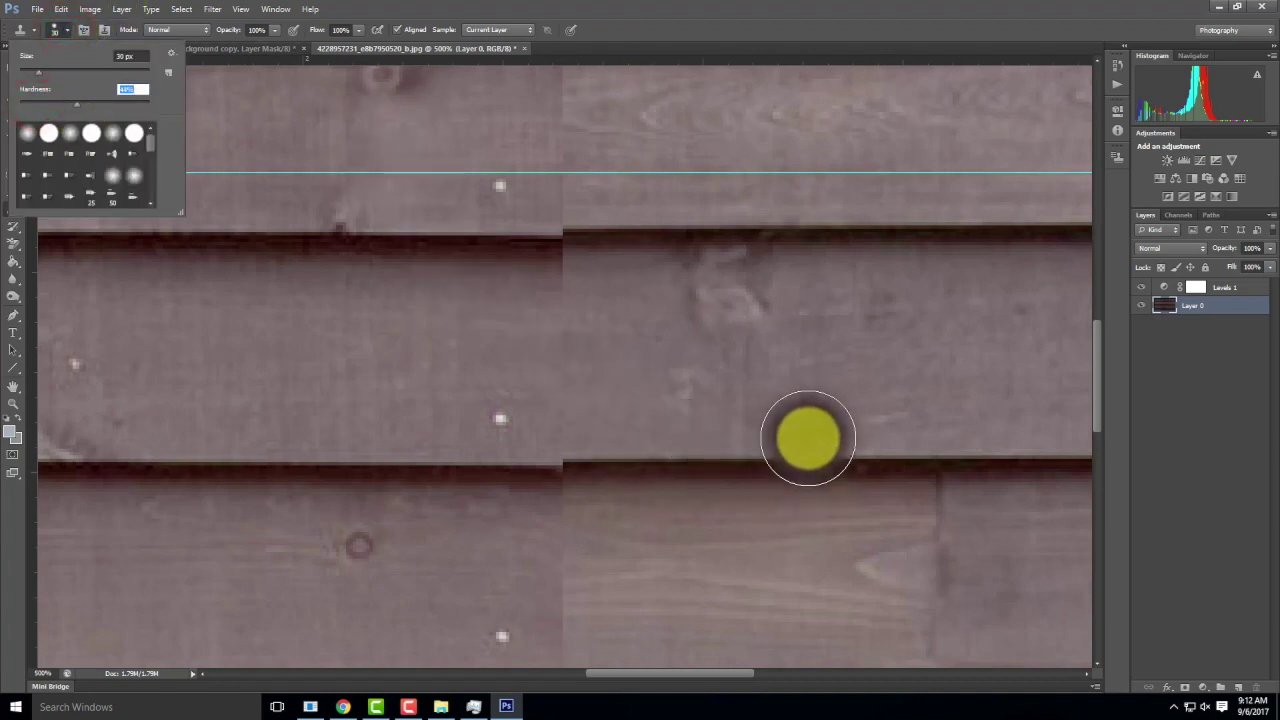
# - Sample the plank edge and clone a straight edge along the seam, undoing one bad stroke
pyautogui.keyDown('alt'); pyautogui.click(840, 461); pyautogui.keyUp('alt')
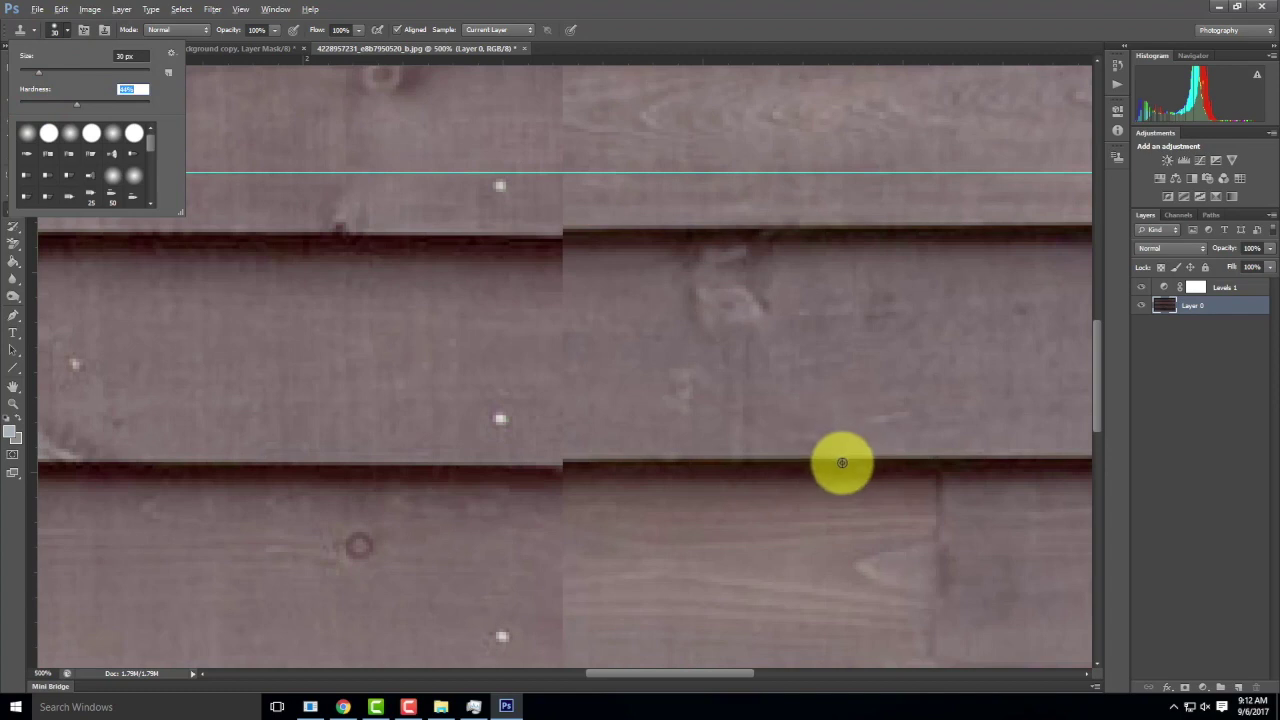
pyautogui.keyDown('alt'); pyautogui.click(841, 462); pyautogui.keyUp('alt')
pyautogui.moveTo(649, 464); pyautogui.dragTo(583, 467)
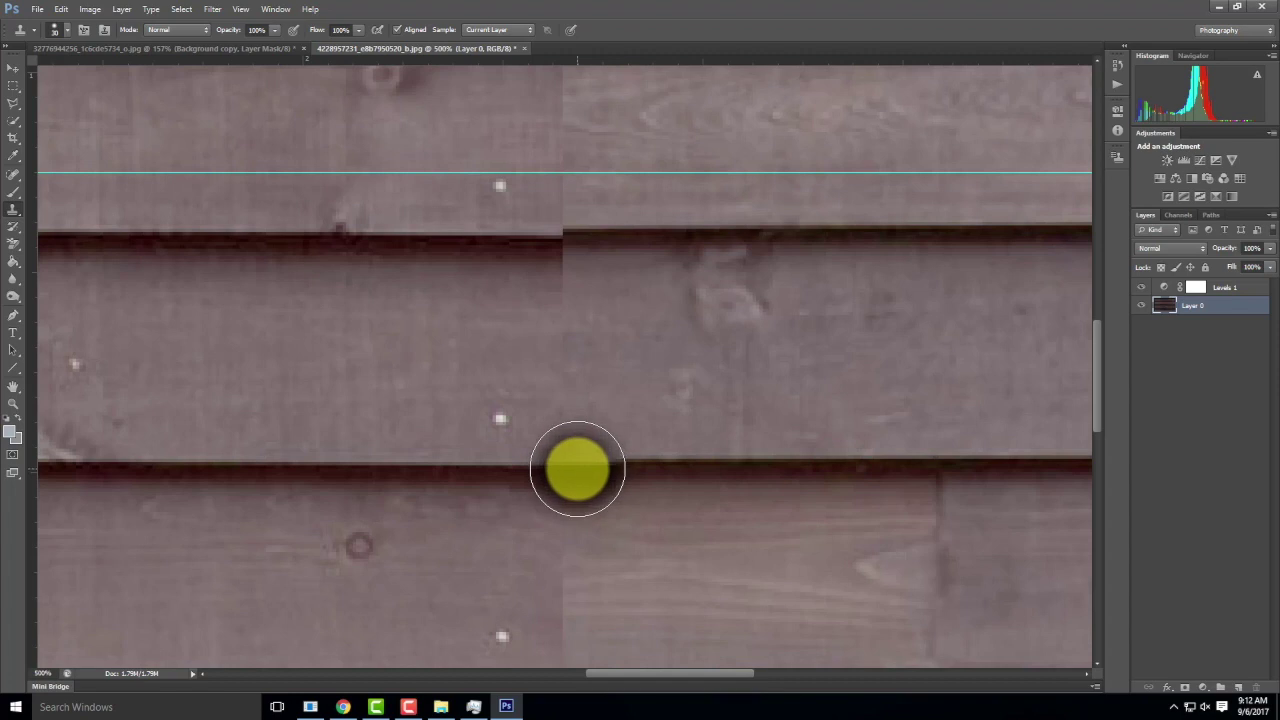
pyautogui.moveTo(578, 467); pyautogui.dragTo(501, 480)
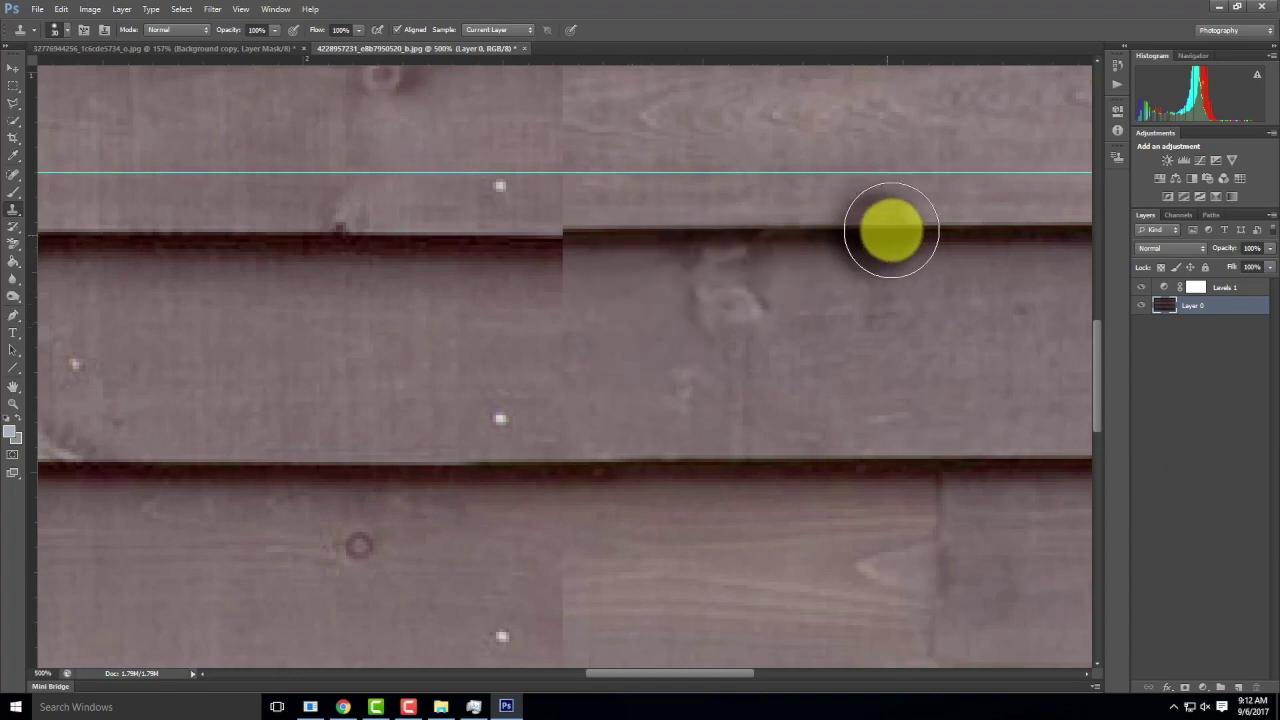
pyautogui.keyDown('alt'); pyautogui.click(909, 227); pyautogui.keyUp('alt')
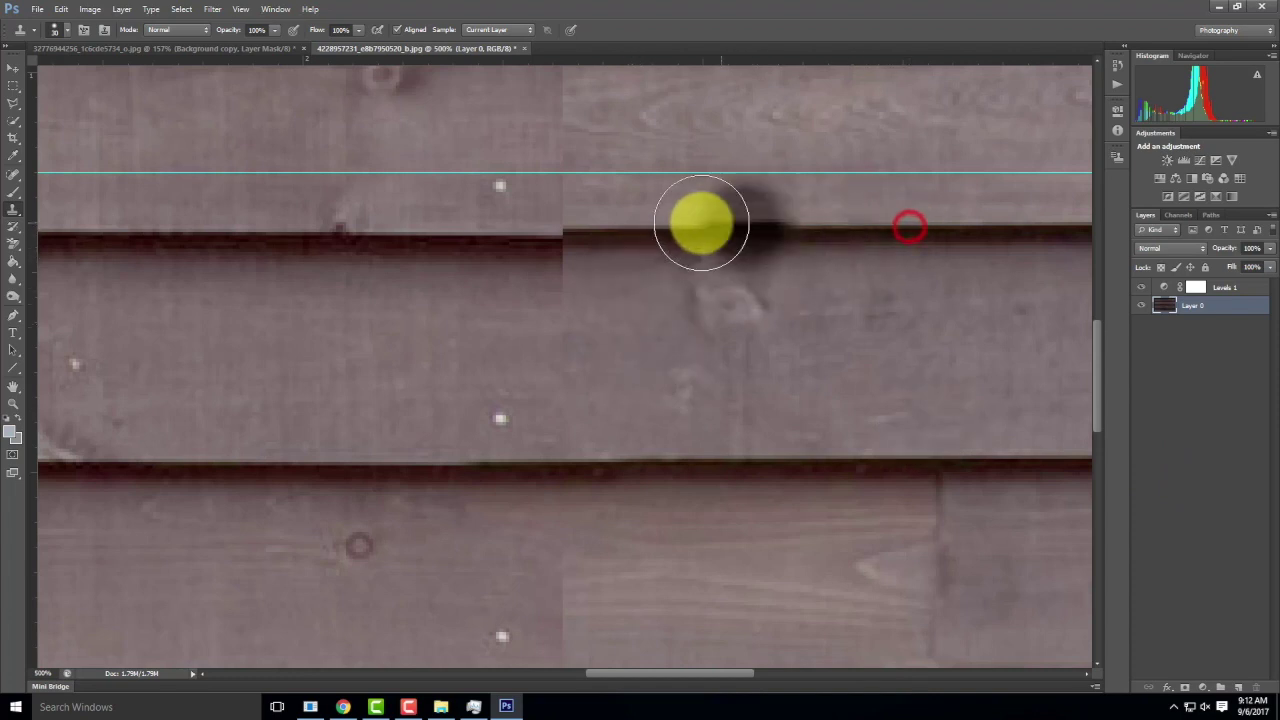
pyautogui.moveTo(702, 233); pyautogui.dragTo(480, 235)
pyautogui.hotkey('ctrl', 'z')
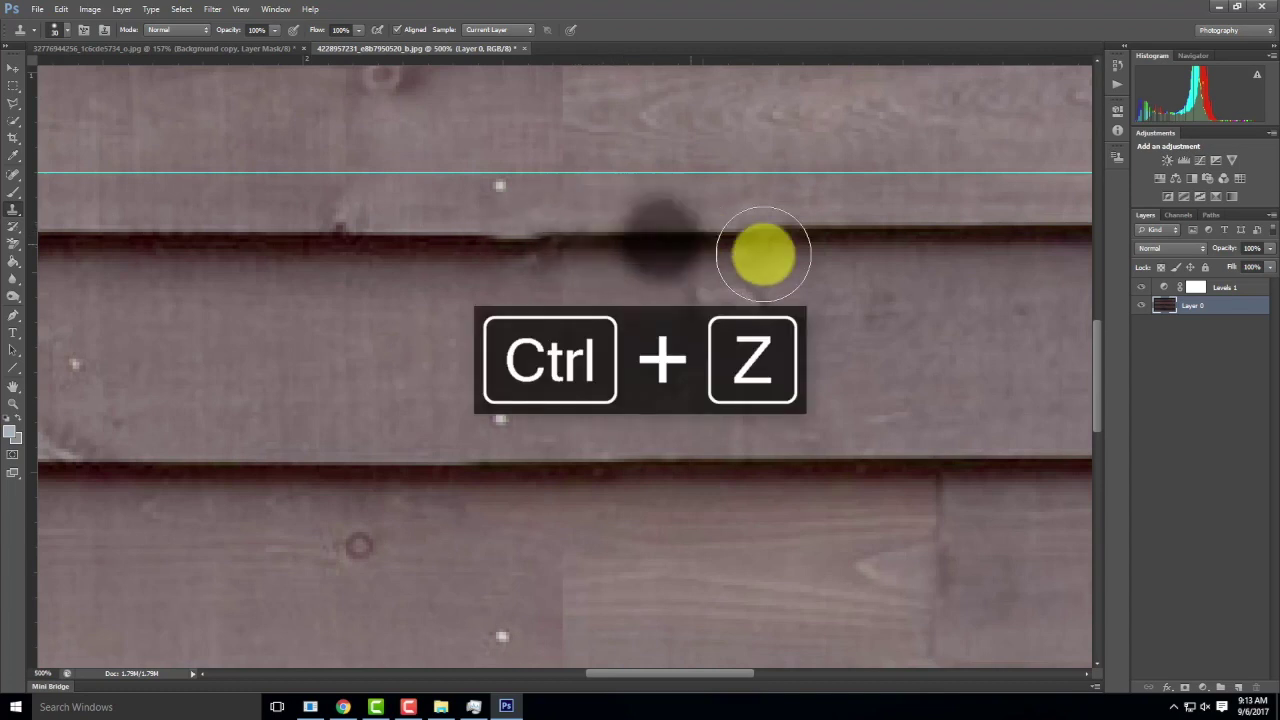
# - Resample the plank edge on the right and dab it leftward along the upper seam
pyautogui.keyDown('alt'); pyautogui.click(846, 229); pyautogui.keyUp('alt')
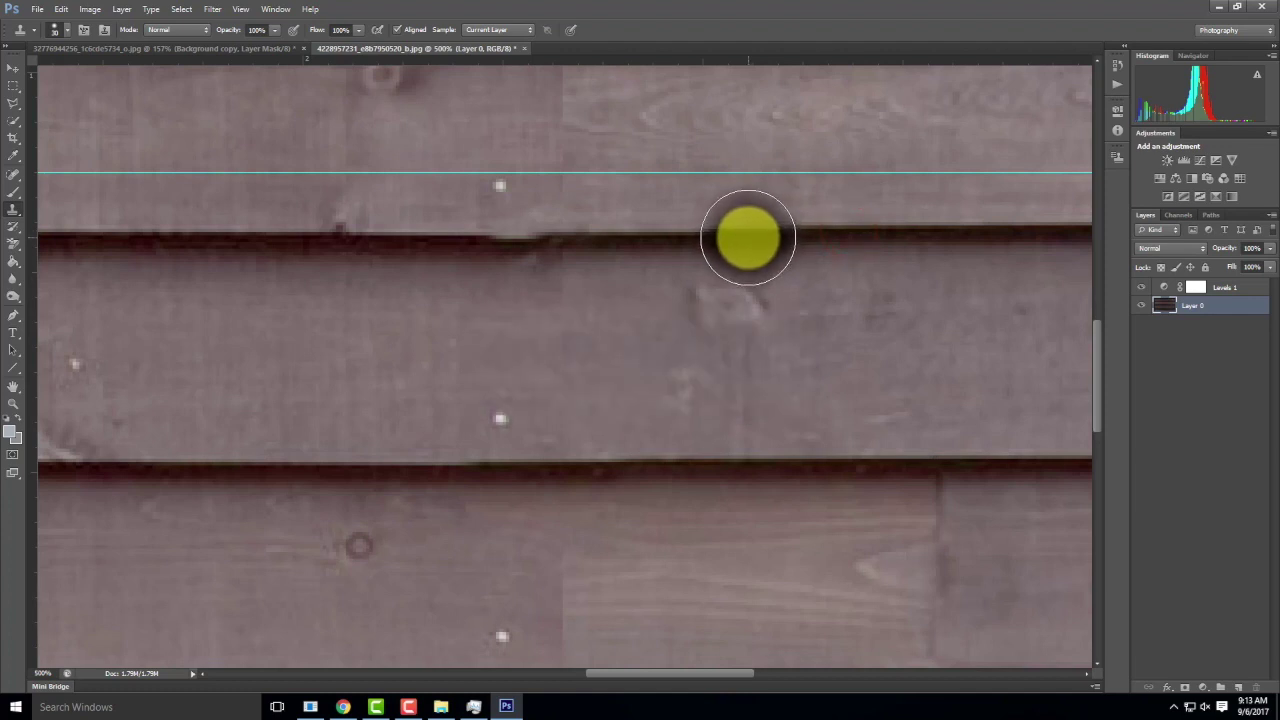
pyautogui.click(748, 237)
pyautogui.click(700, 239)
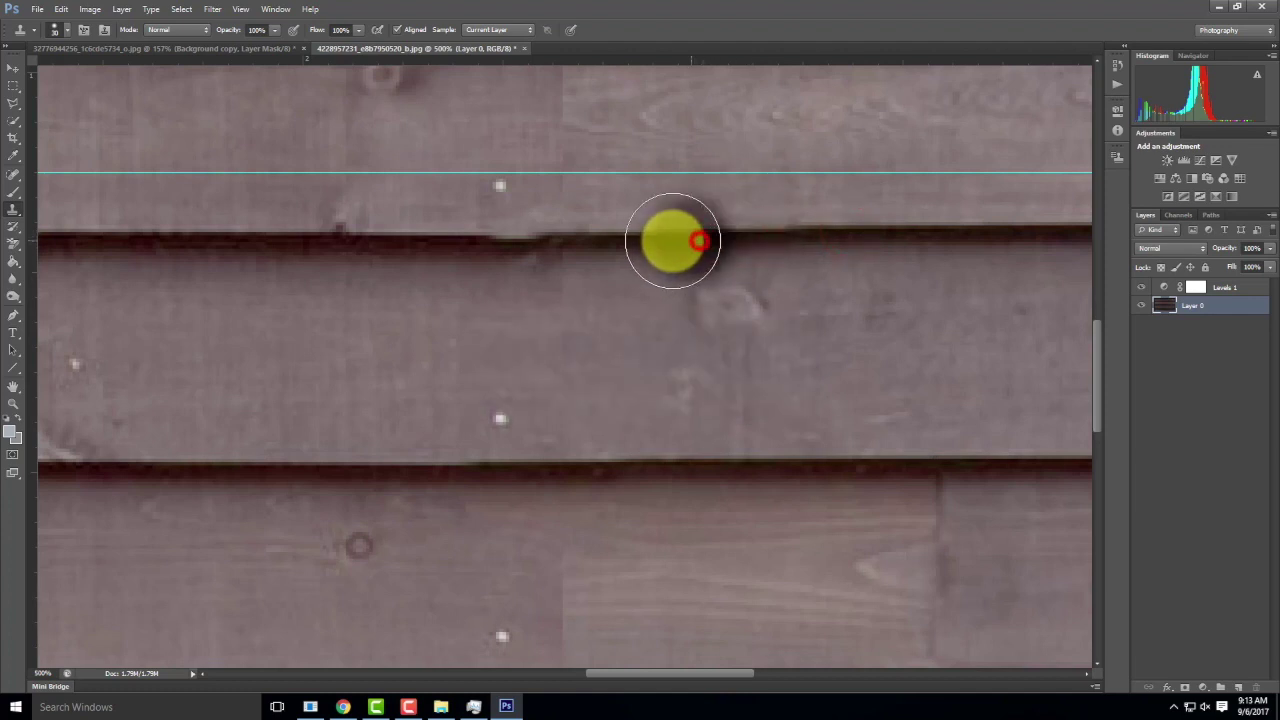
pyautogui.click(650, 242)
pyautogui.click(602, 245)
pyautogui.click(563, 243)
pyautogui.click(528, 243)
pyautogui.click(495, 243)
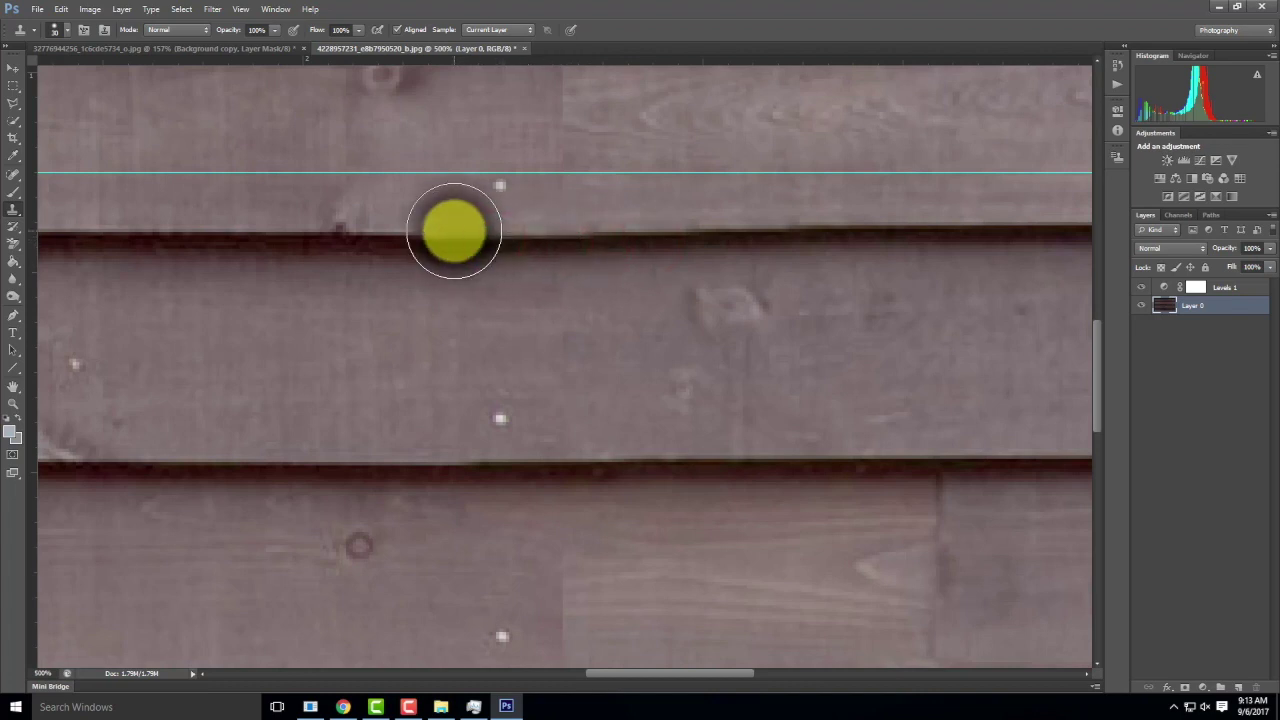
pyautogui.click(455, 232)
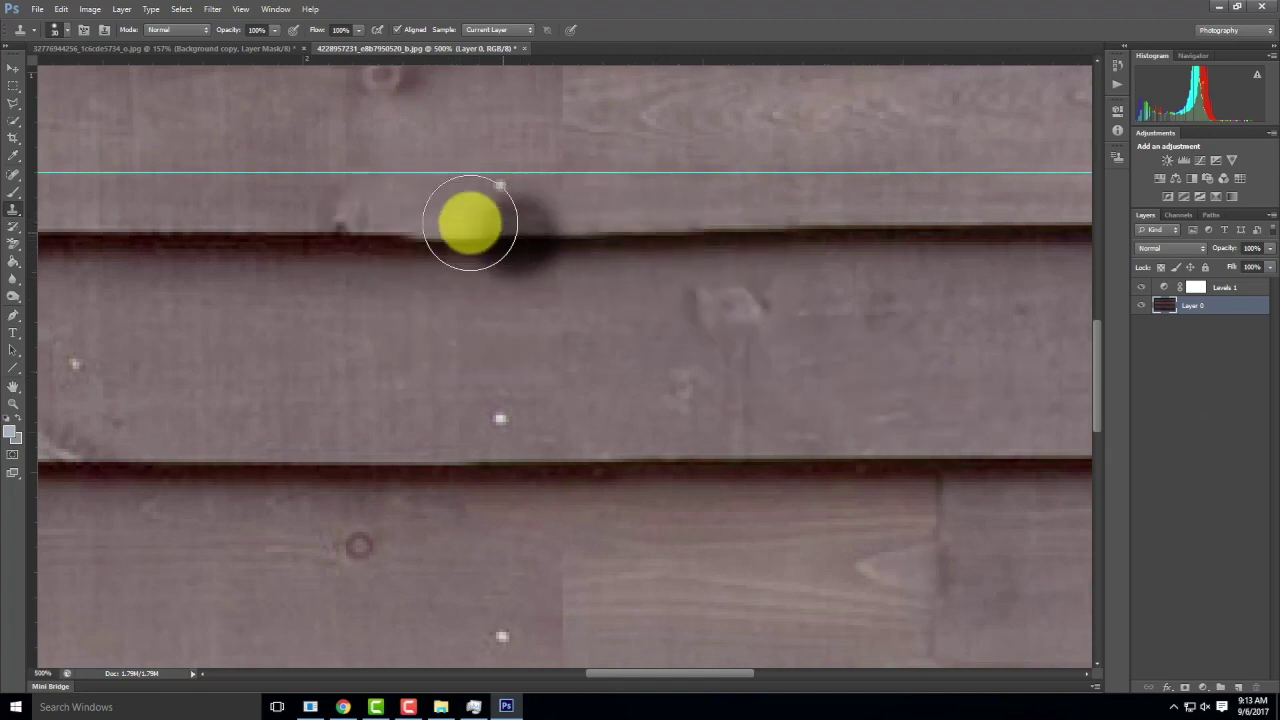
# - Sample the left plank edge, dab it rightward along the seam, and cover the dark knot
pyautogui.keyDown('alt'); pyautogui.click(270, 234); pyautogui.keyUp('alt')
pyautogui.click(411, 236)
pyautogui.click(457, 240)
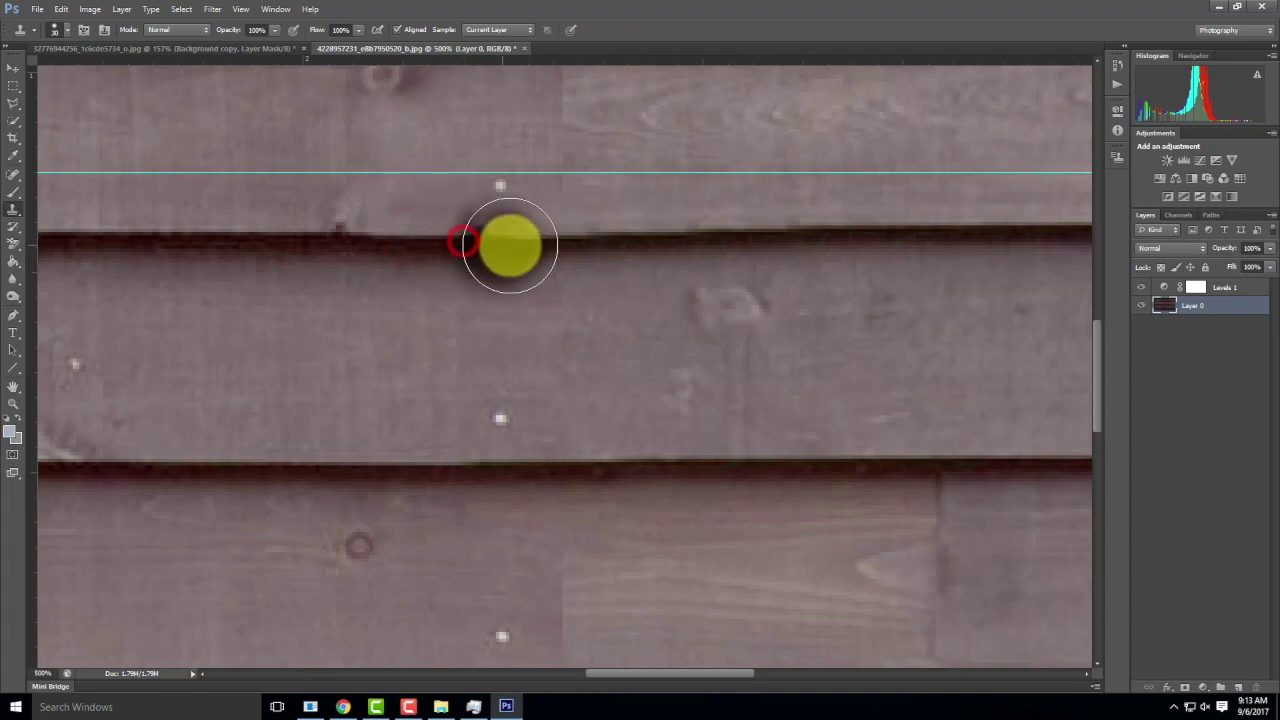
pyautogui.click(517, 245)
pyautogui.click(577, 248)
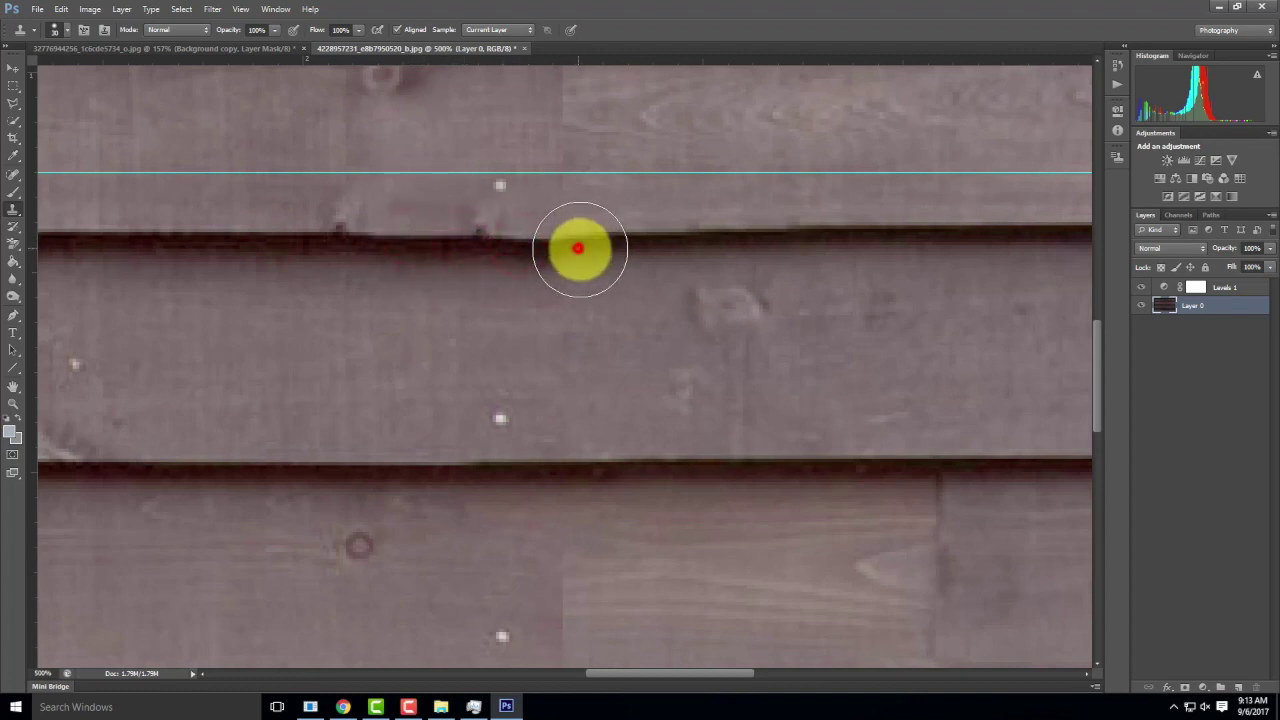
pyautogui.click(440, 222)
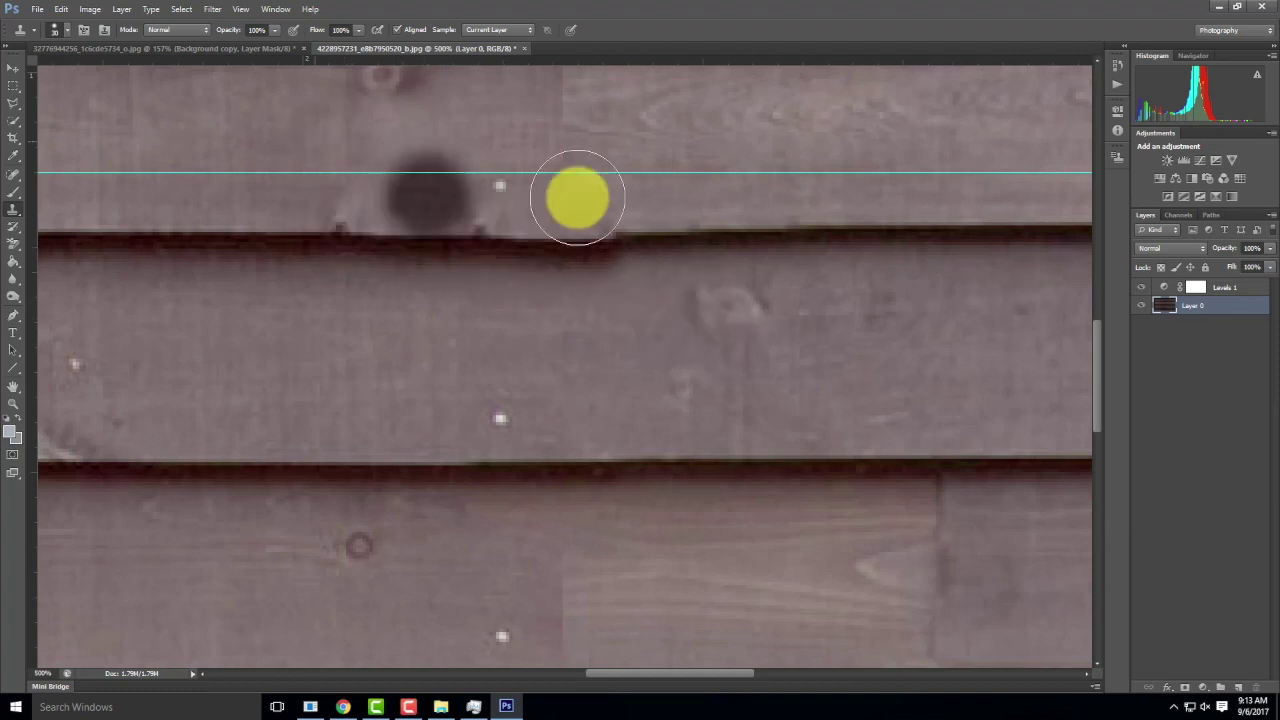
pyautogui.scroll(2, 738, 368)
pyautogui.scroll(10, 736, 368)
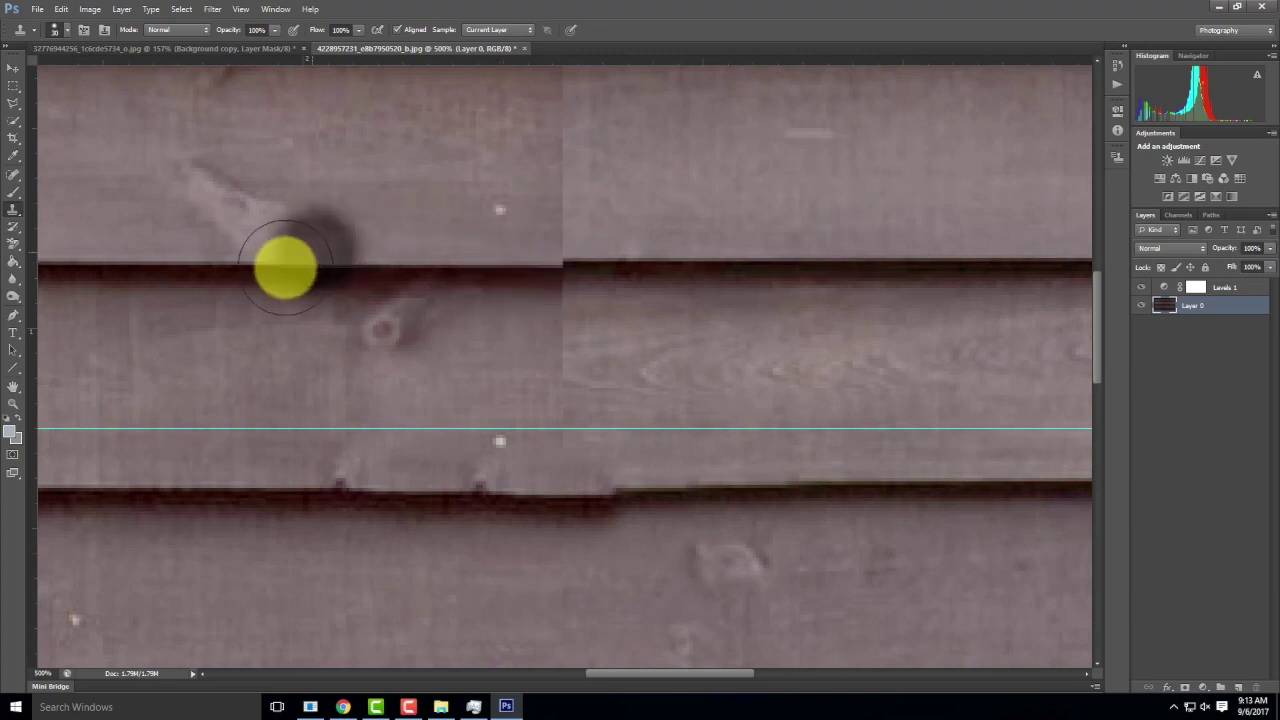
pyautogui.hotkey('ctrl', '-')
pyautogui.hotkey('ctrl', '-')
pyautogui.hotkey('ctrl', '-')
pyautogui.hotkey('ctrl', '-')
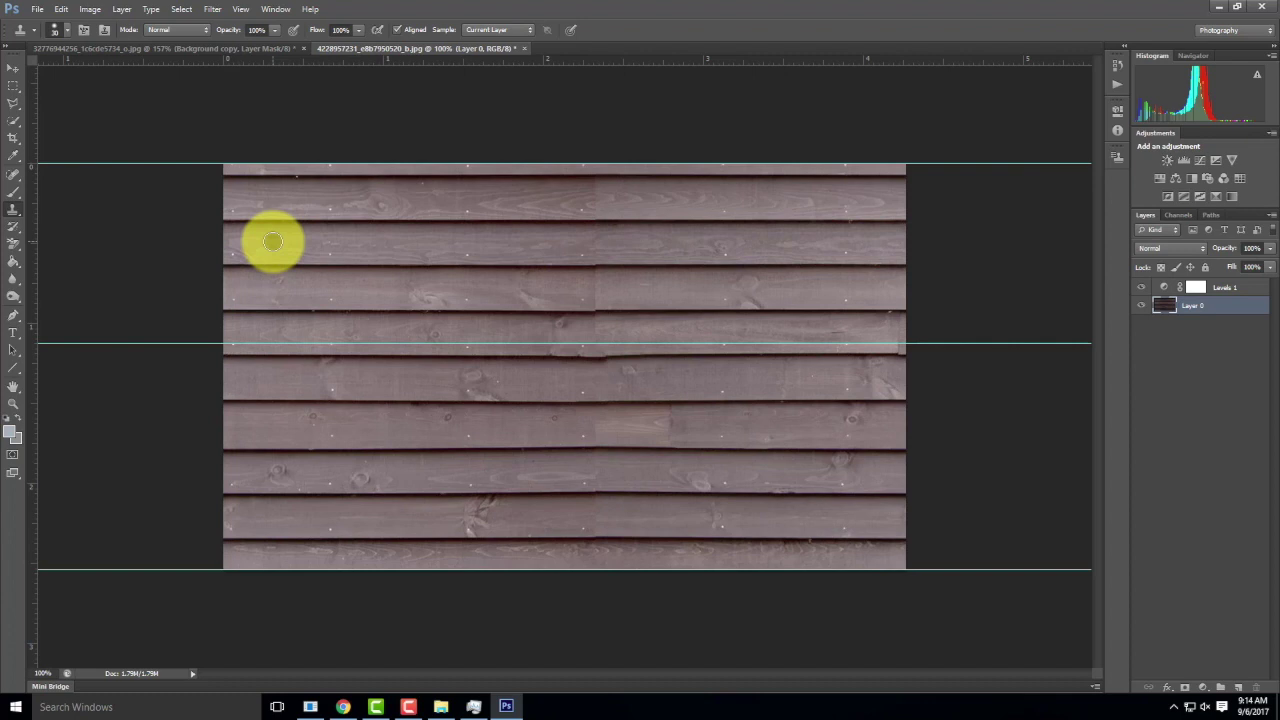
pyautogui.click(61, 9)
pyautogui.click(37, 9)
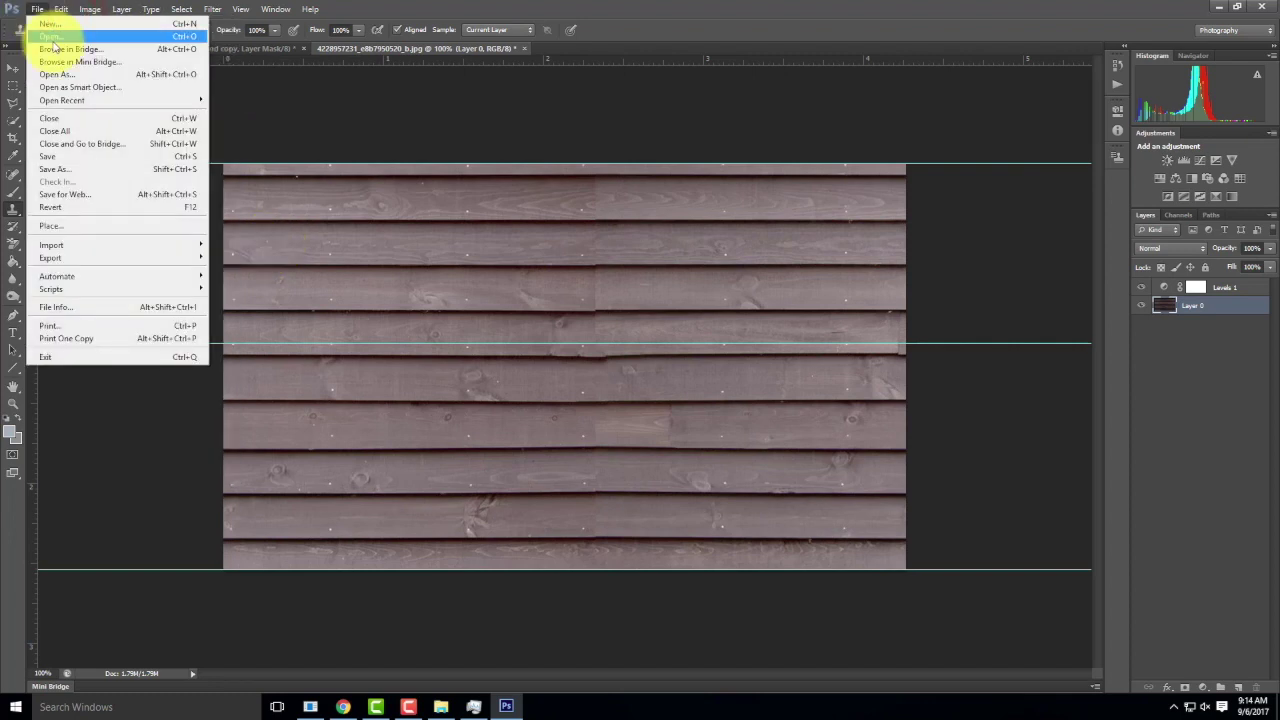
pyautogui.click(55, 37)
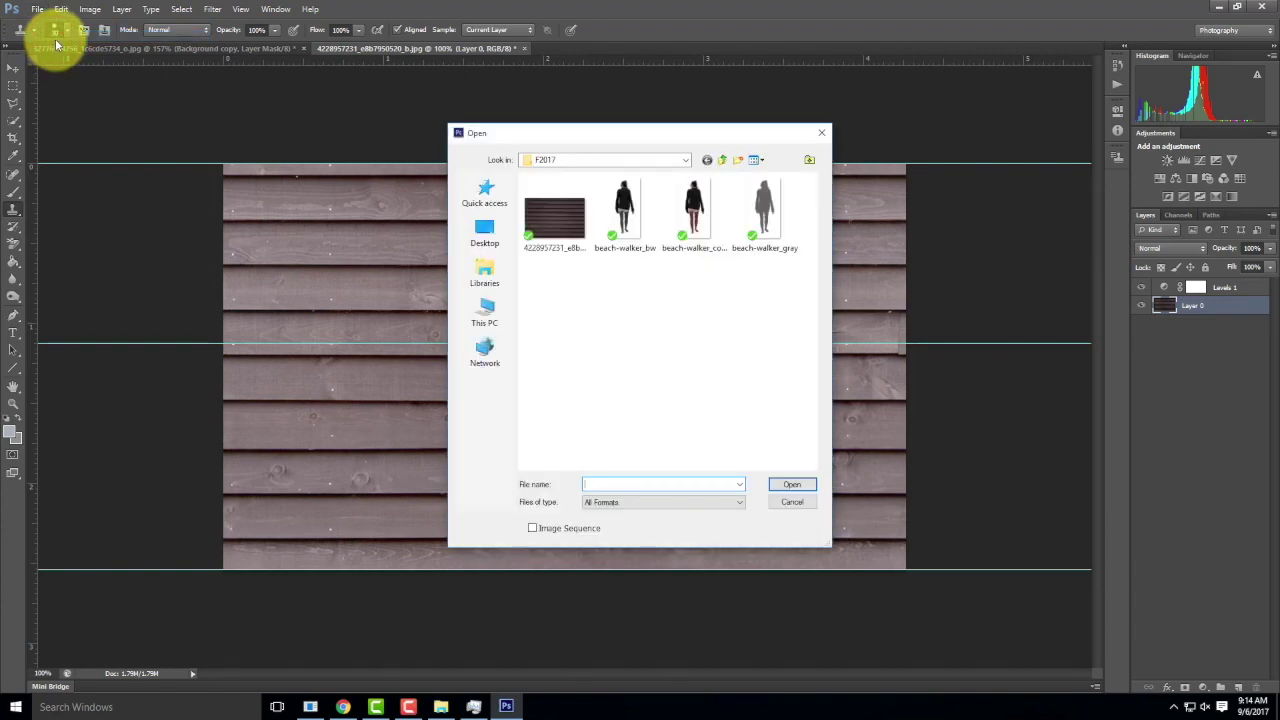
pyautogui.click(685, 160)
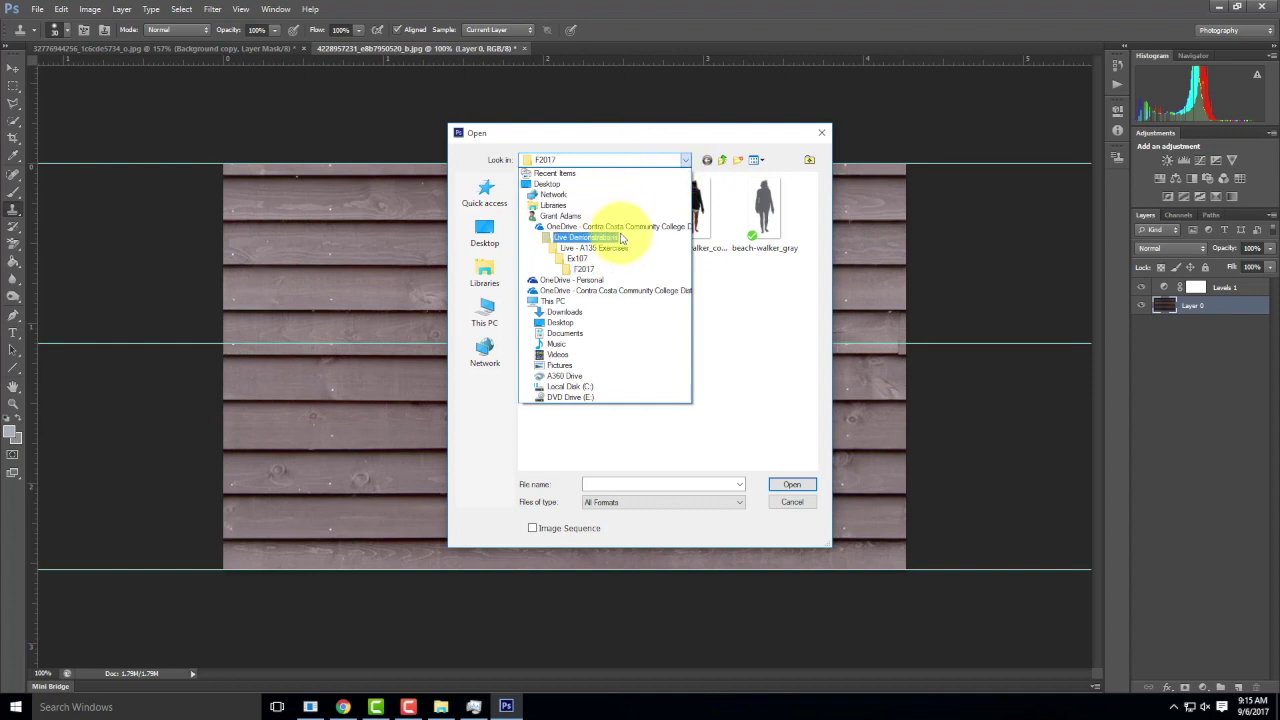
pyautogui.click(578, 262)
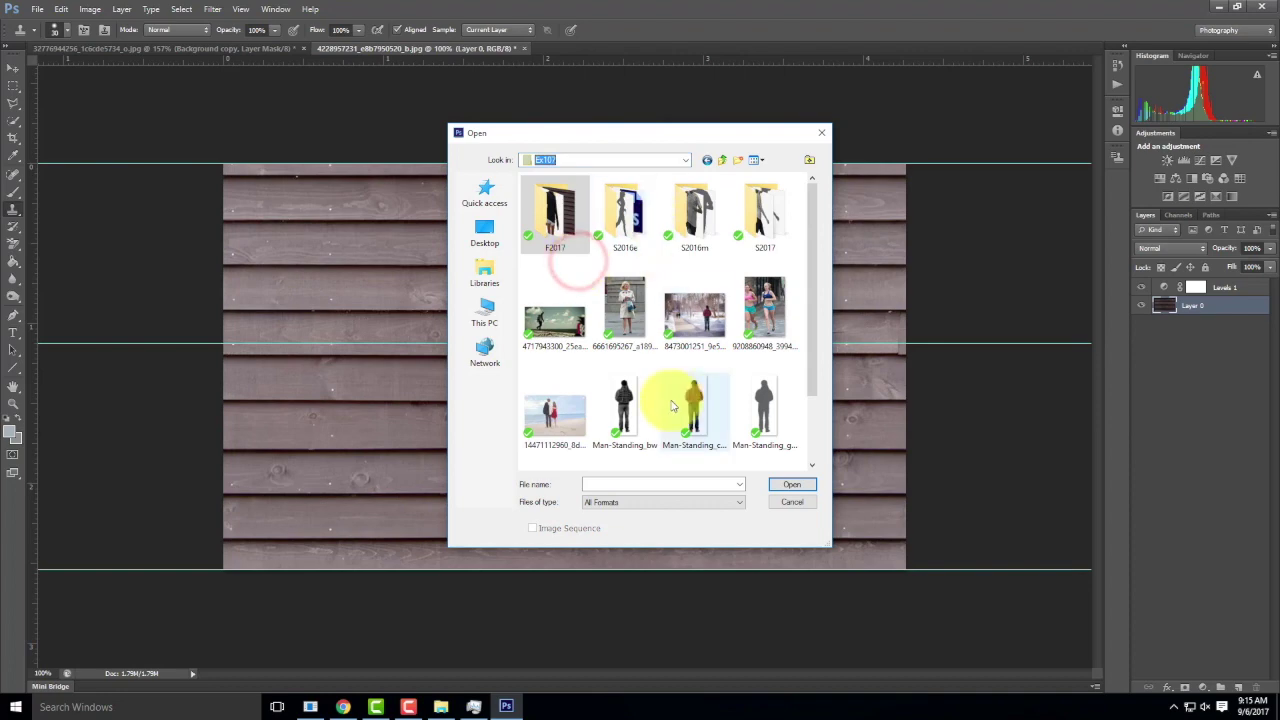
pyautogui.doubleClick(783, 306)
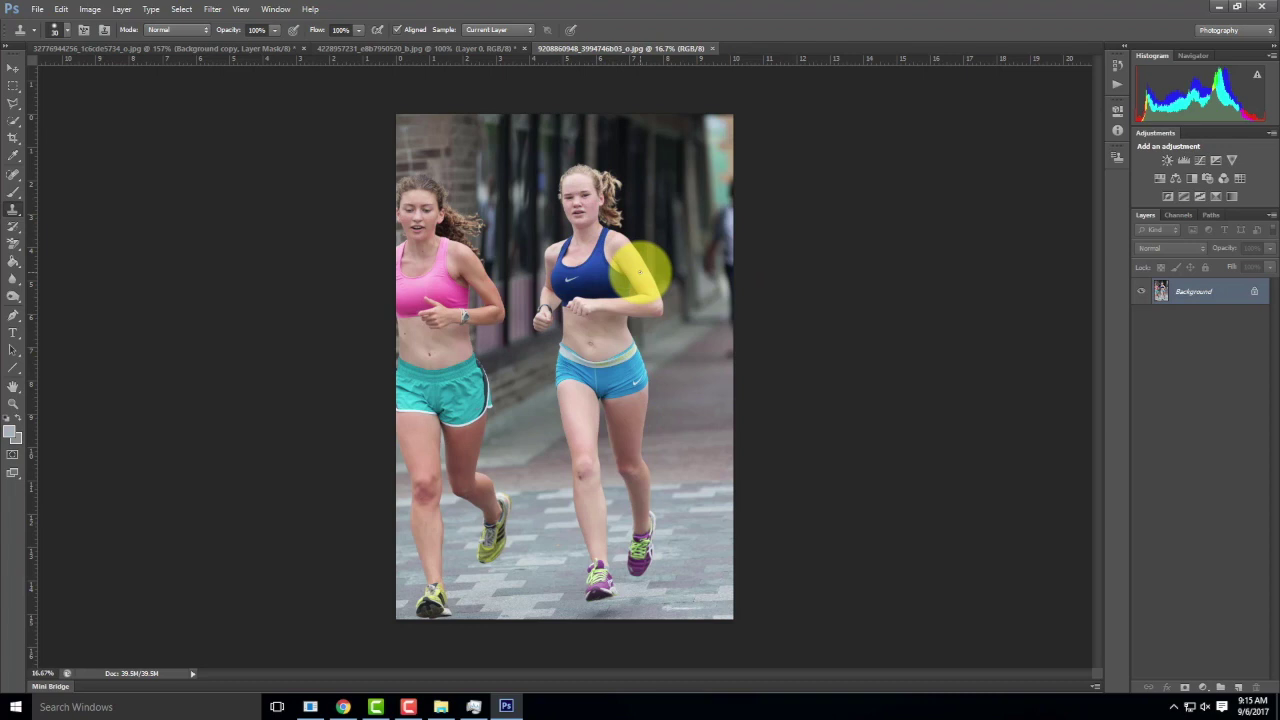
# - Pull the crop's left and right edges in around the blue-top runner and commit
pyautogui.click(13, 138)
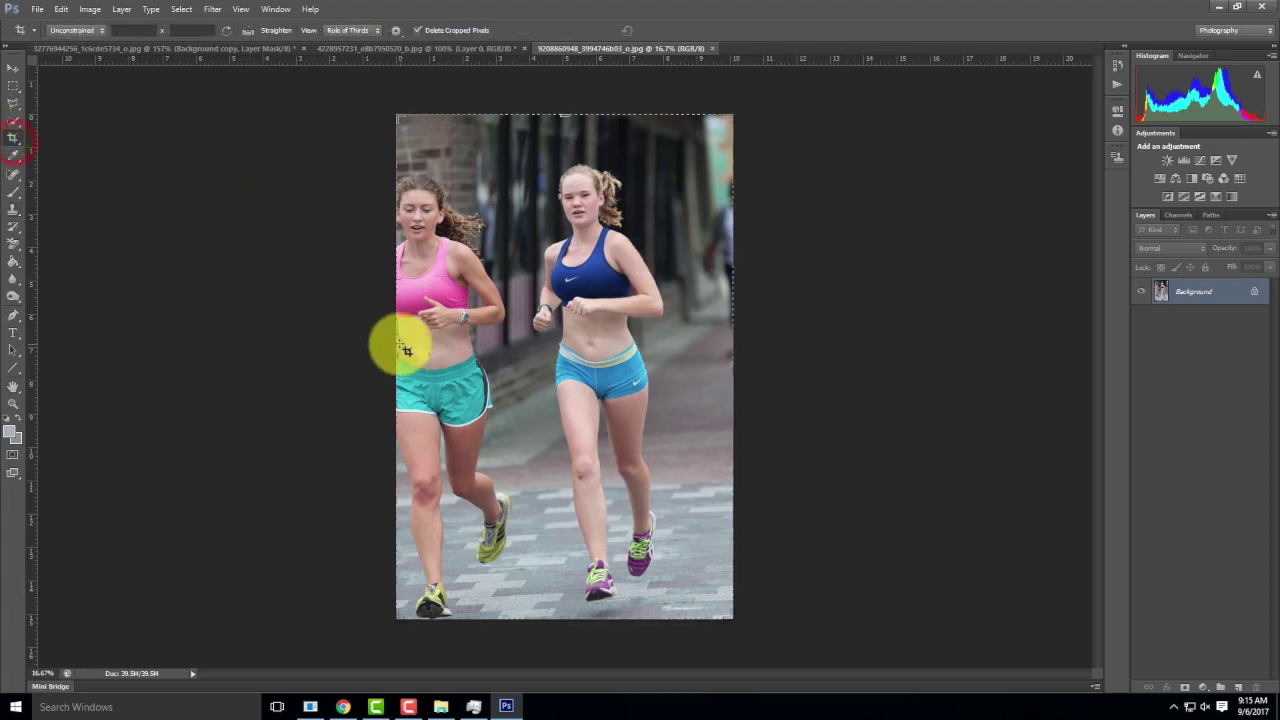
pyautogui.moveTo(397, 362); pyautogui.dragTo(463, 366)
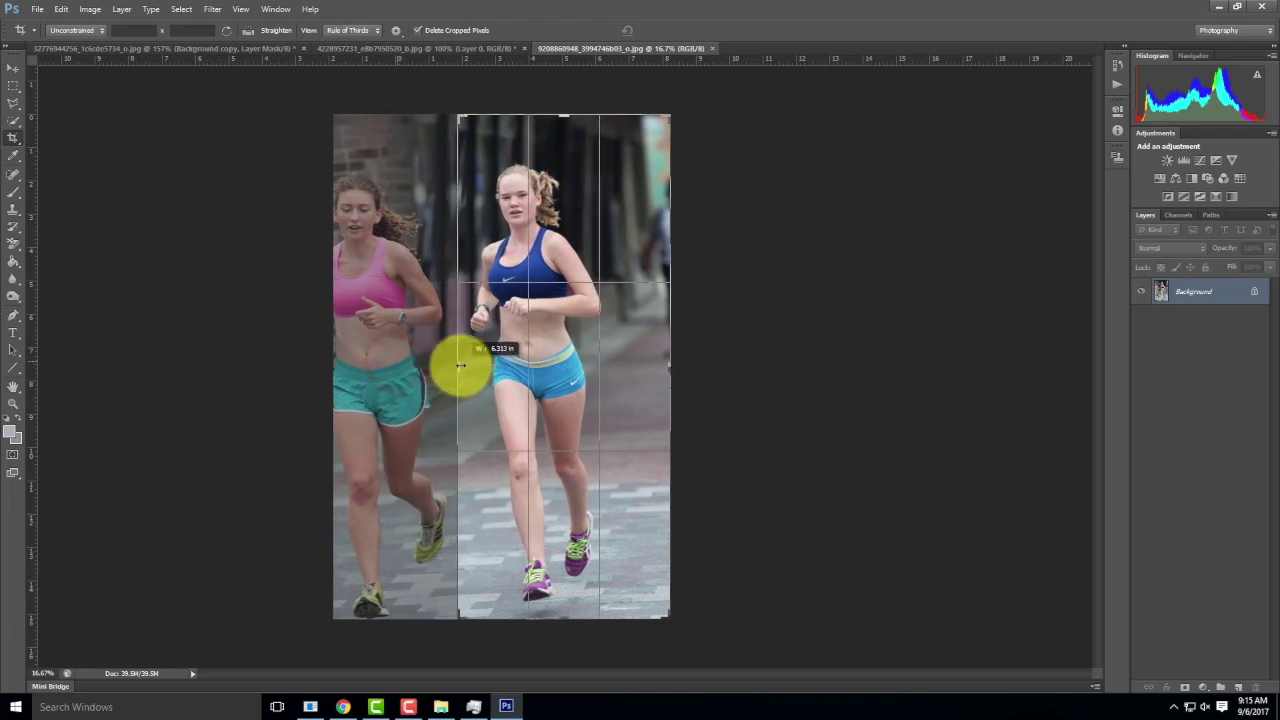
pyautogui.moveTo(666, 367); pyautogui.dragTo(641, 370)
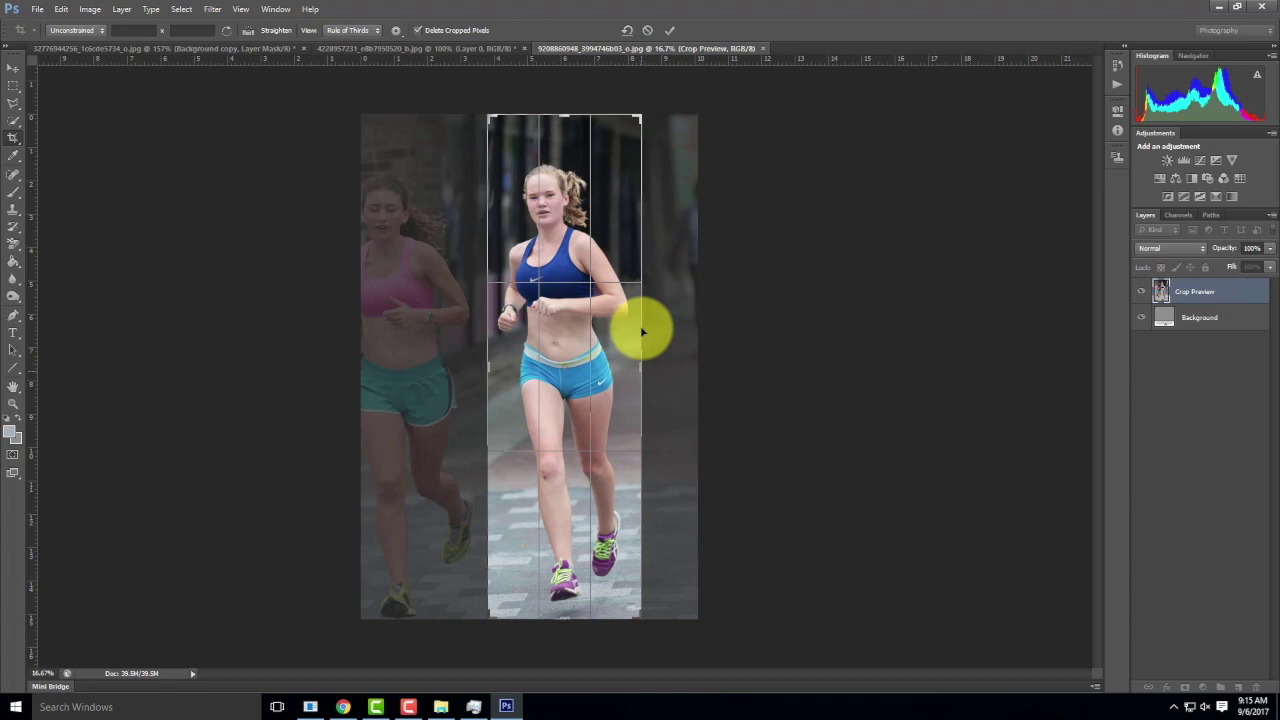
pyautogui.click(670, 33)
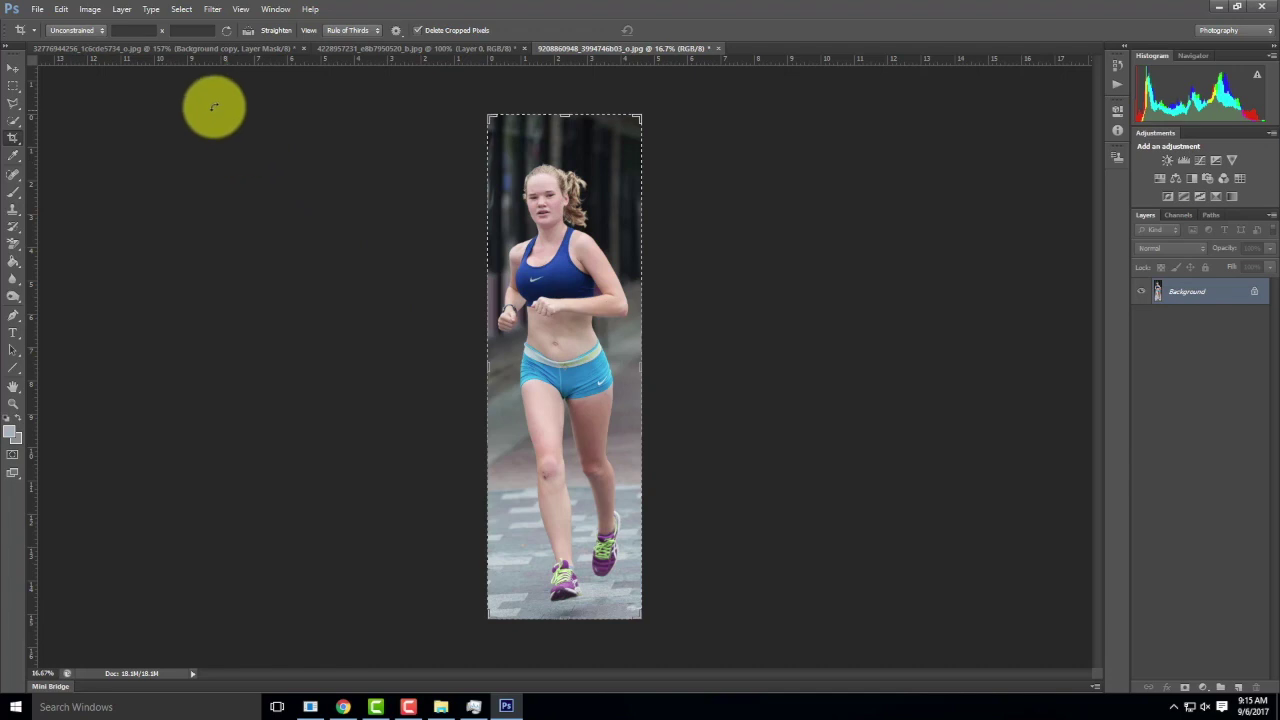
# - With Quick Selection chosen, inspect the runner's legs and feet up close and set brush size 50
pyautogui.click(14, 124)
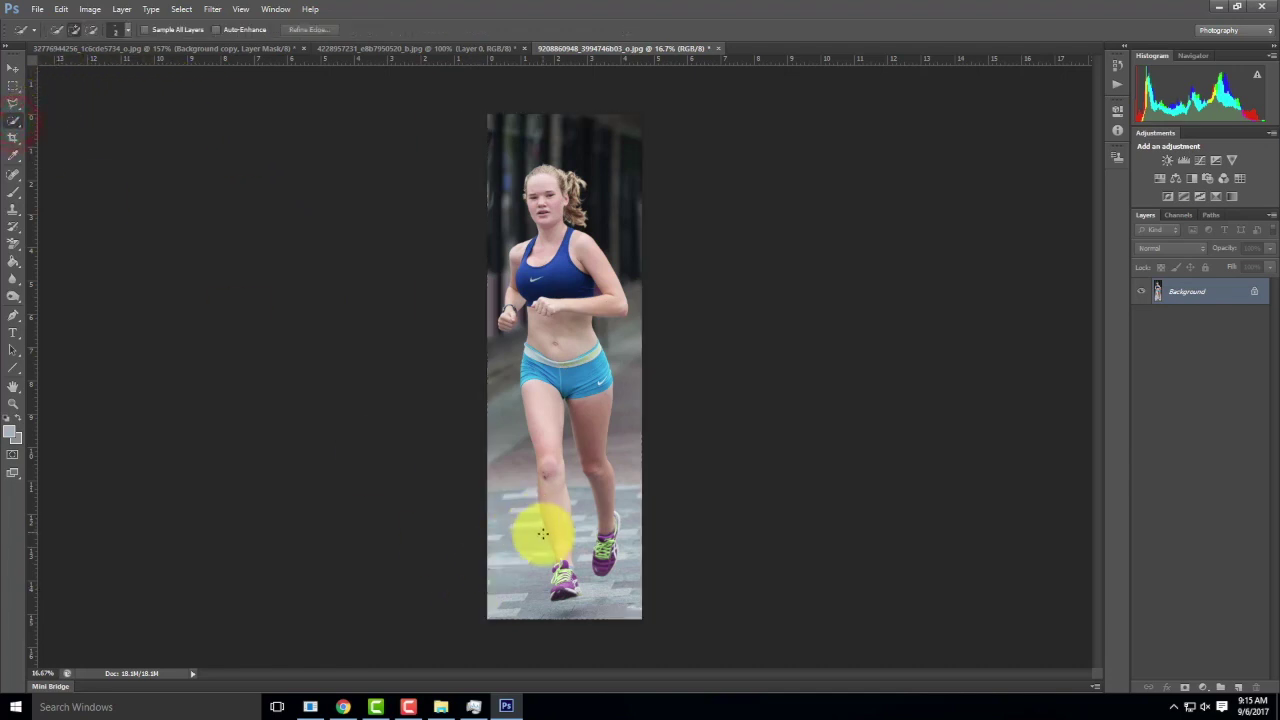
pyautogui.hotkey('ctrl', '=')
pyautogui.hotkey('ctrl', '=')
pyautogui.hotkey('ctrl', '=')
pyautogui.hotkey('ctrl', '=')
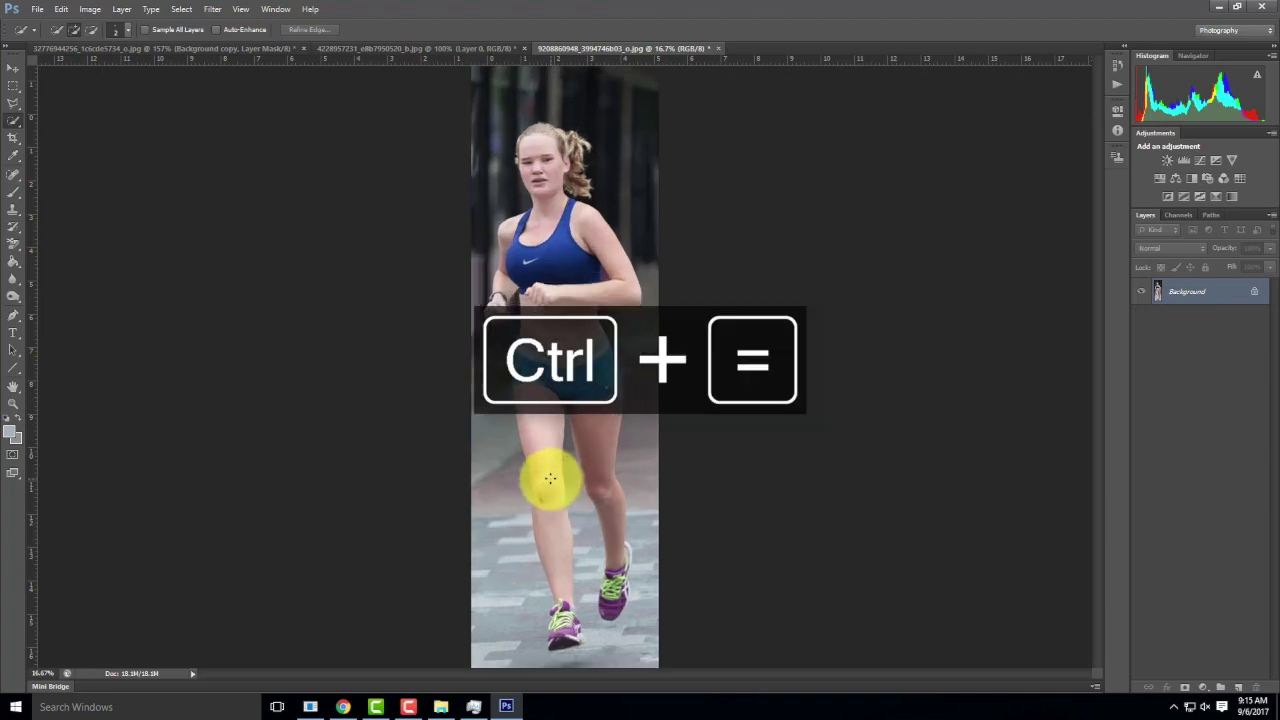
pyautogui.scroll(-5, 663, 277)
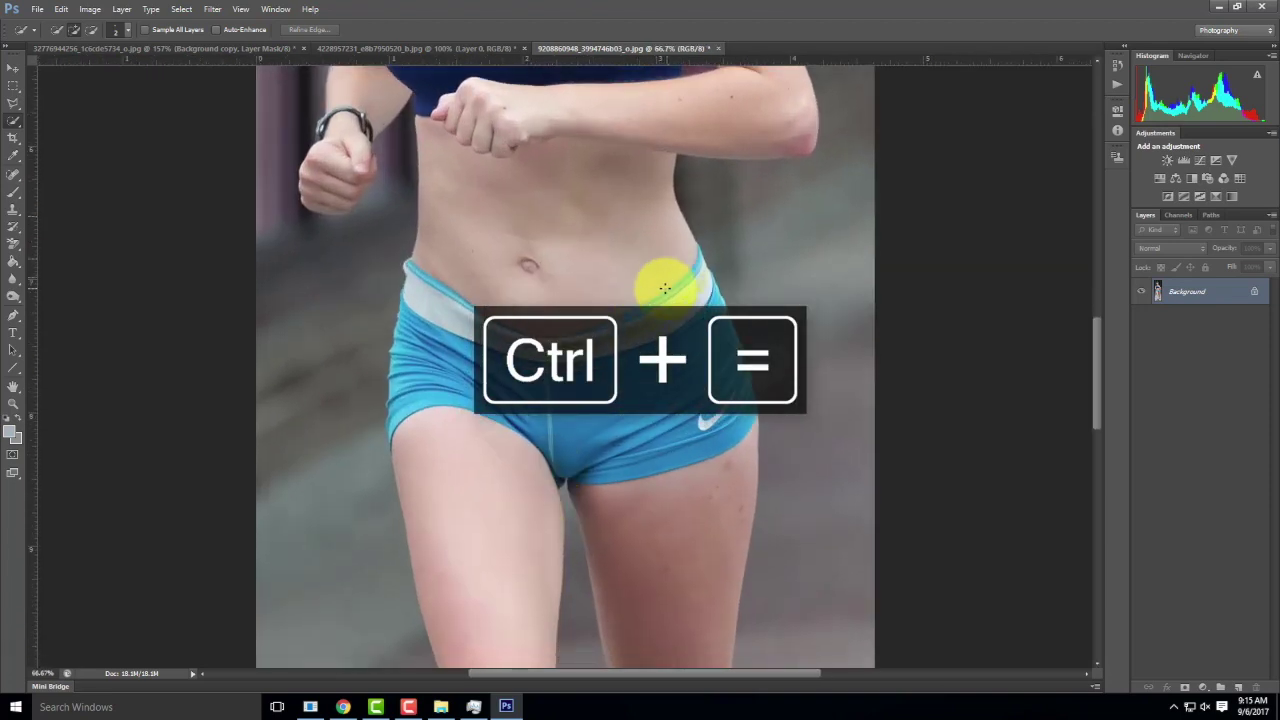
pyautogui.scroll(-1, 660, 400)
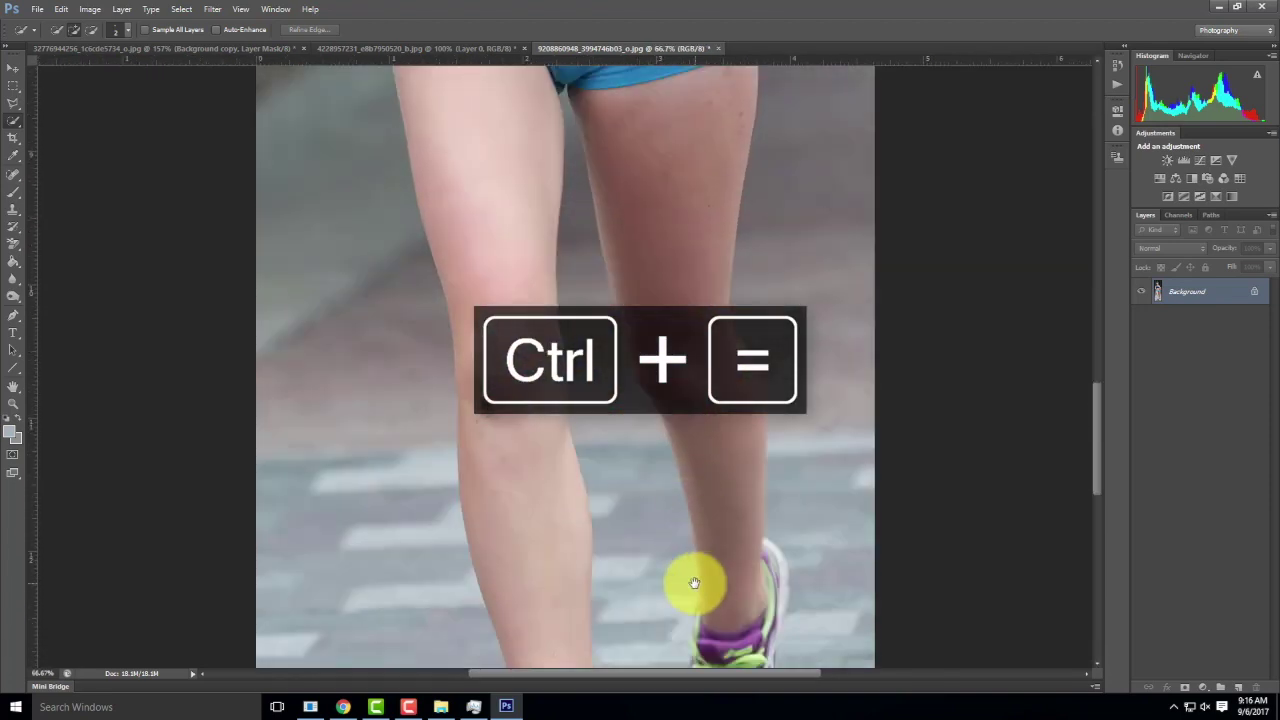
pyautogui.moveTo(688, 578); pyautogui.dragTo(657, 206)
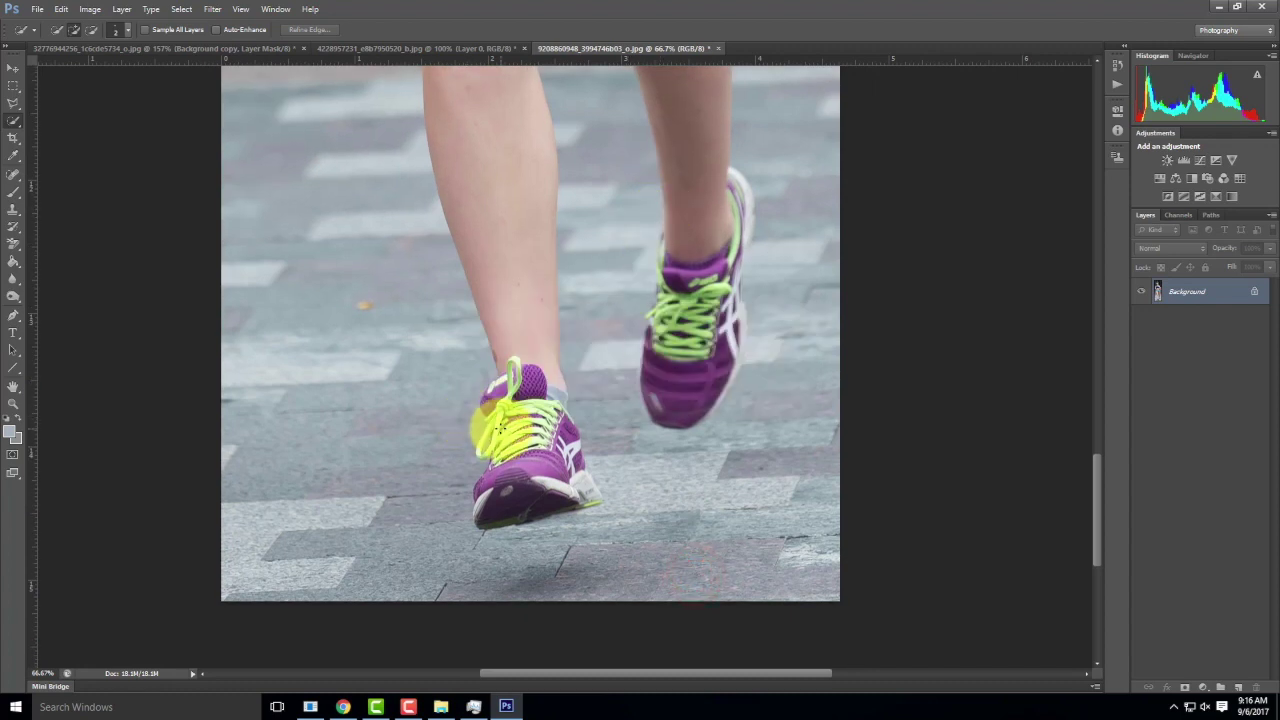
pyautogui.press(']')
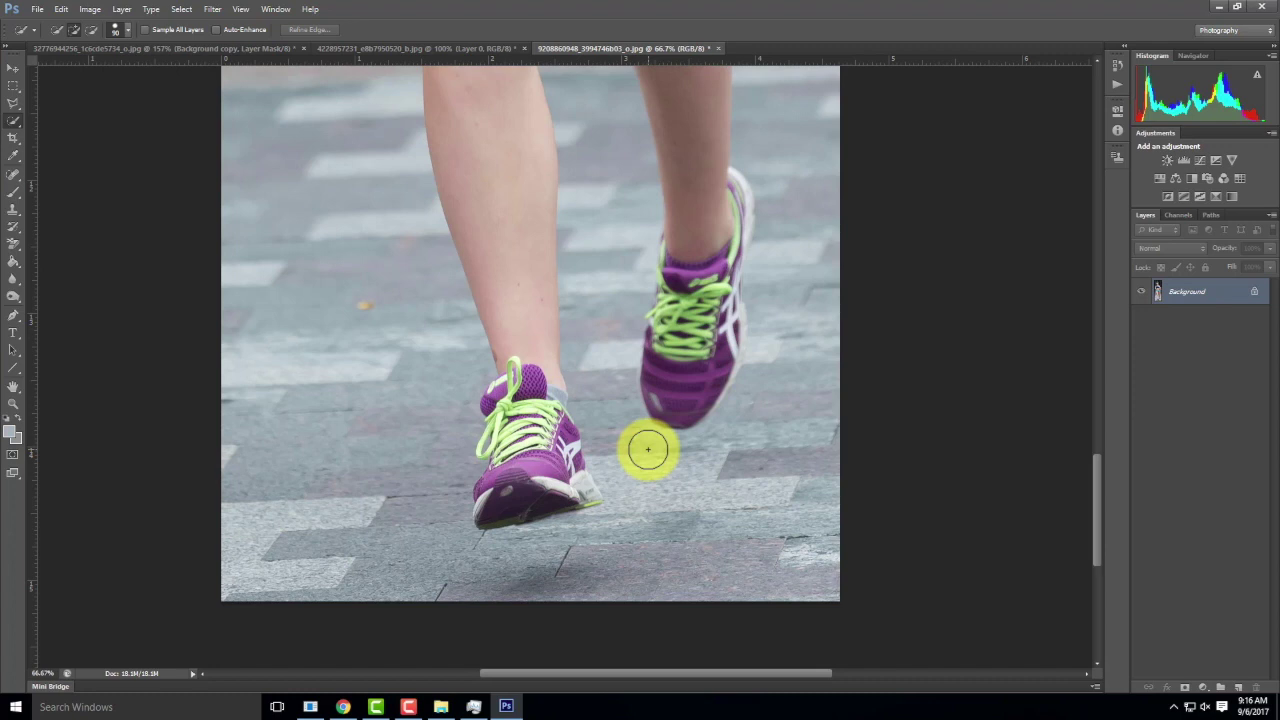
pyautogui.hotkey('ctrl', '-')
pyautogui.hotkey('ctrl', '-')
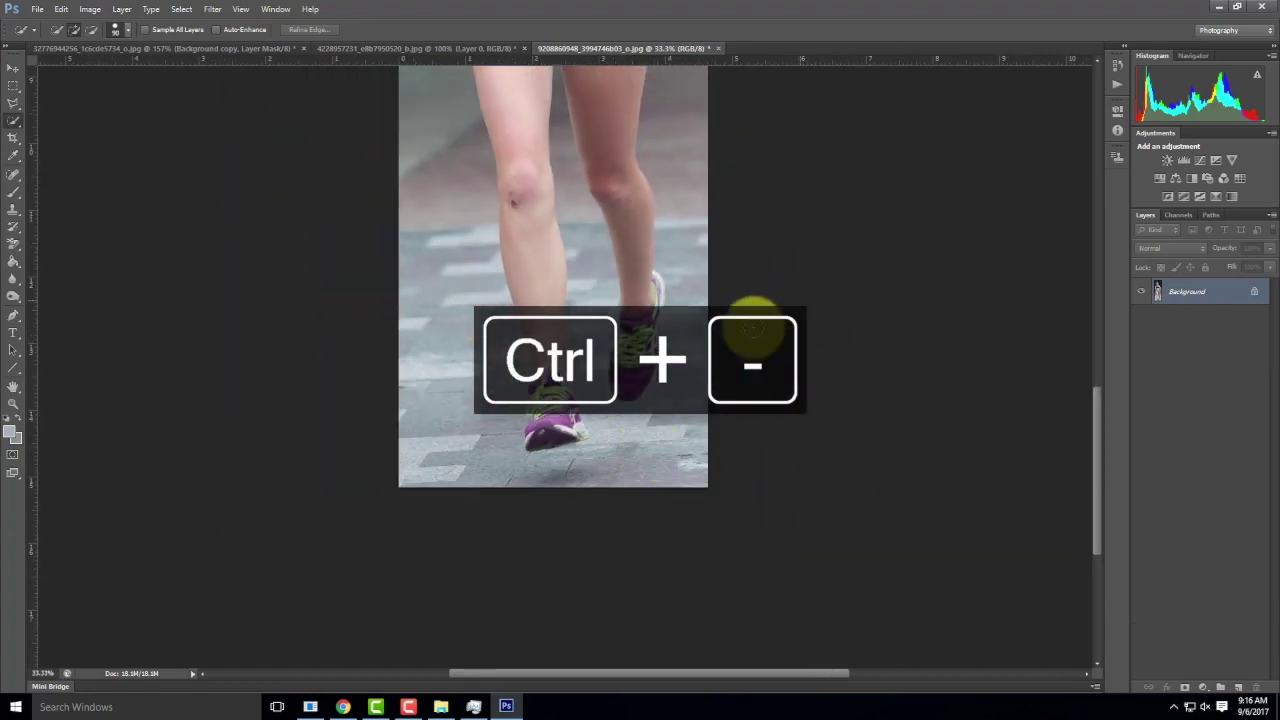
# - Quick-select both legs and purple shoes, subtracting the background gap between the thighs
pyautogui.moveTo(529, 429); pyautogui.dragTo(541, 419)
pyautogui.moveTo(530, 335); pyautogui.dragTo(519, 106)
pyautogui.moveTo(630, 395)
pyautogui.mouseDown()
pyautogui.moveTo(634, 277)
pyautogui.moveTo(611, 174)
pyautogui.moveTo(631, 251)
pyautogui.moveTo(571, 371)
pyautogui.moveTo(573, 274)
pyautogui.moveTo(602, 431)
pyautogui.mouseUp()
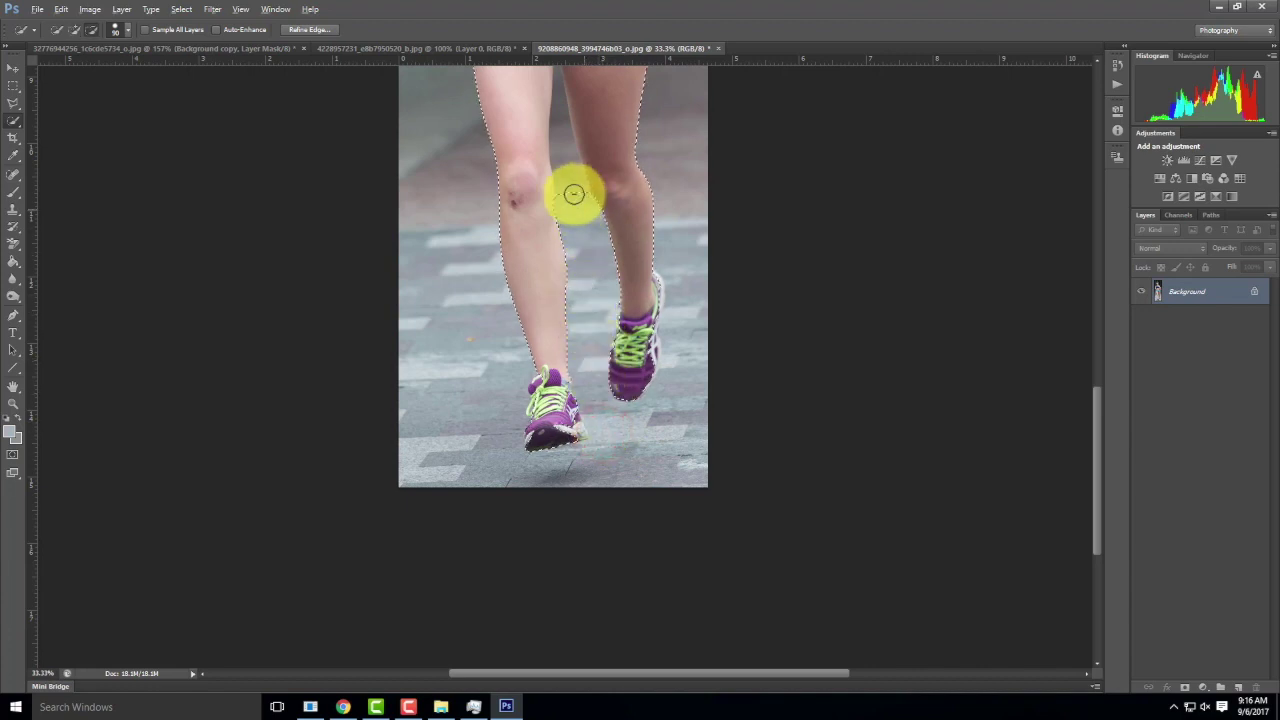
pyautogui.moveTo(564, 125); pyautogui.dragTo(582, 366)
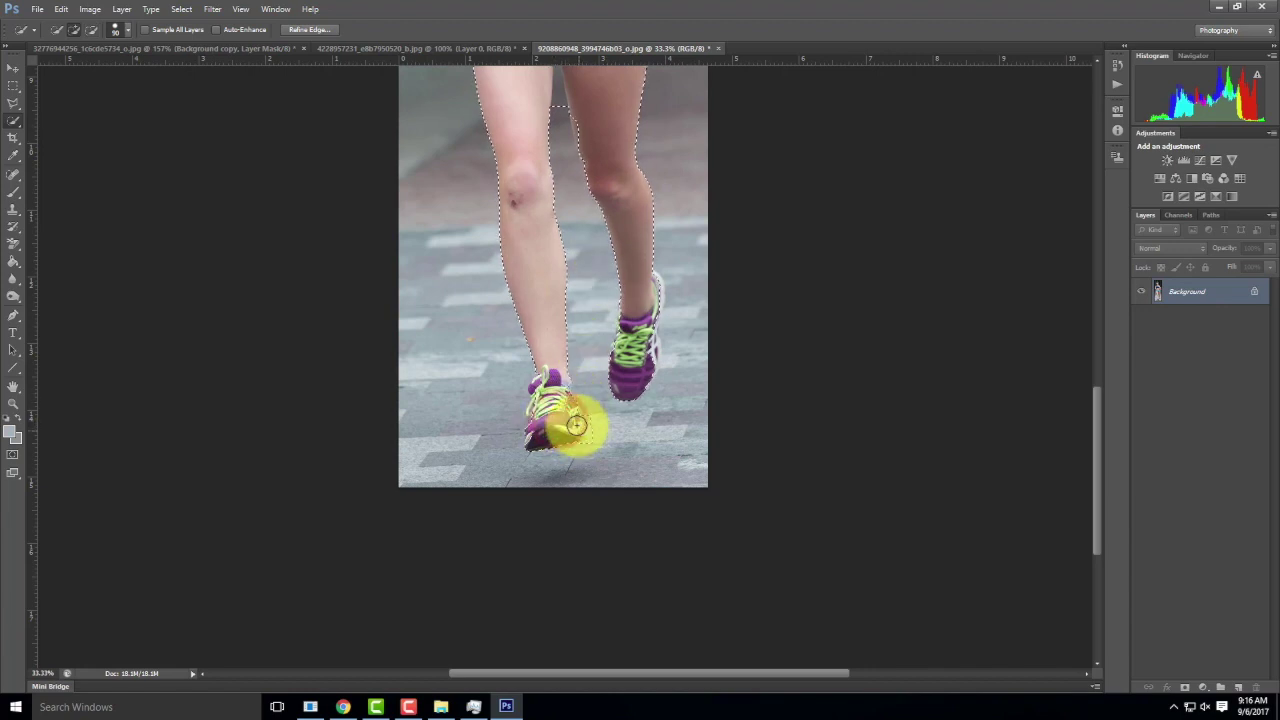
pyautogui.moveTo(570, 411); pyautogui.dragTo(589, 396)
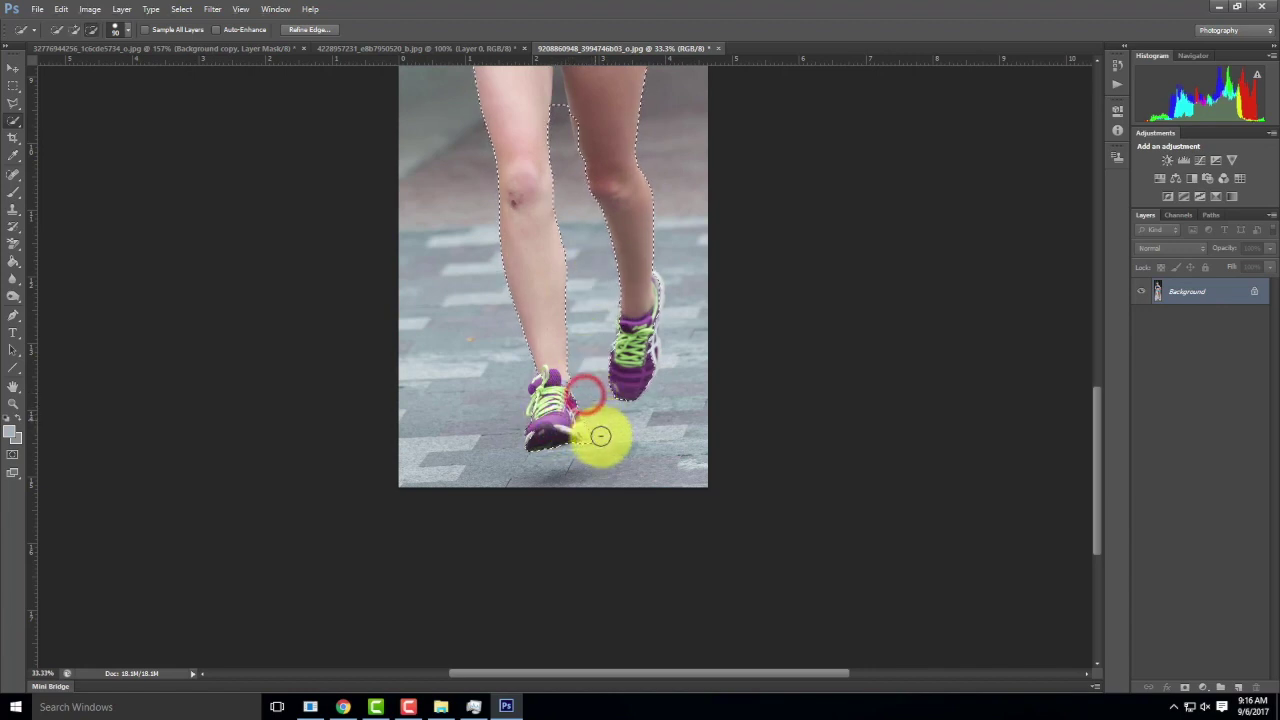
pyautogui.moveTo(583, 450)
pyautogui.mouseDown()
pyautogui.moveTo(640, 419)
pyautogui.moveTo(654, 277)
pyautogui.mouseUp()
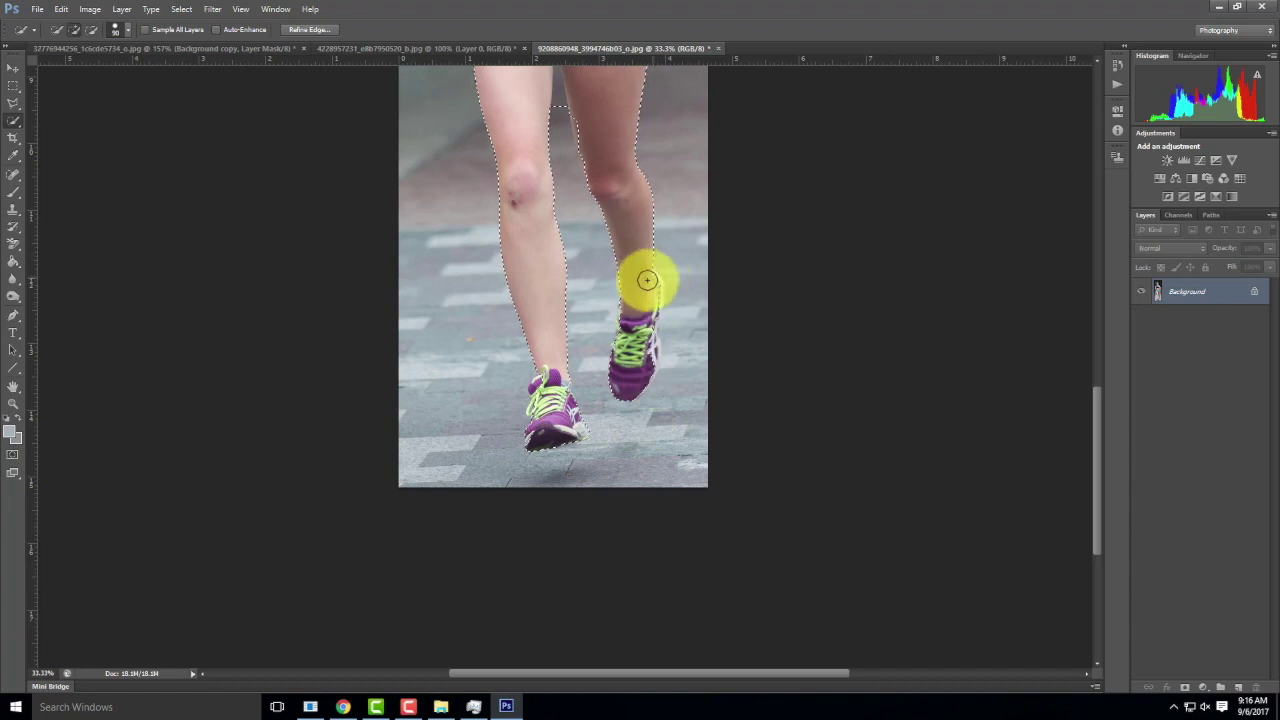
pyautogui.moveTo(652, 296)
pyautogui.mouseDown()
pyautogui.moveTo(638, 346)
pyautogui.moveTo(666, 400)
pyautogui.moveTo(694, 386)
pyautogui.moveTo(699, 399)
pyautogui.moveTo(683, 366)
pyautogui.moveTo(699, 297)
pyautogui.moveTo(677, 226)
pyautogui.moveTo(641, 246)
pyautogui.moveTo(580, 460)
pyautogui.mouseUp()
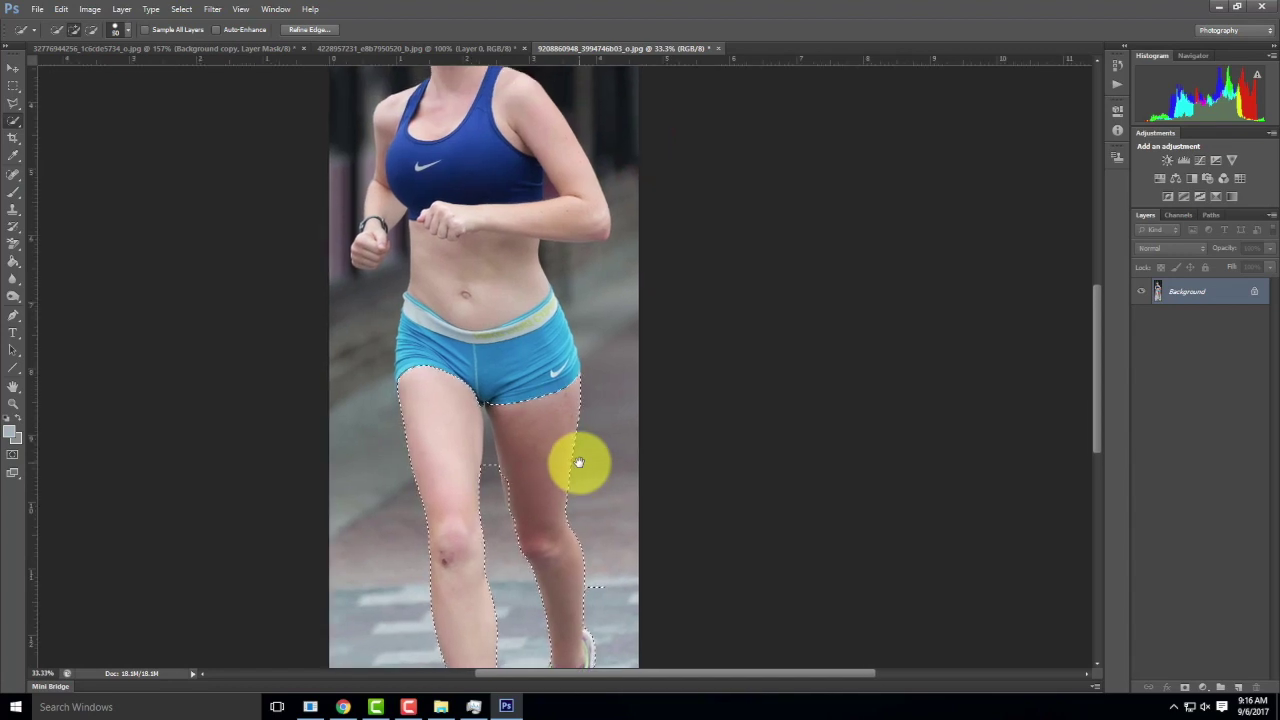
pyautogui.press(']')
# - Fix the selection at the gap between the legs and extend it up the torso
pyautogui.click(493, 484)
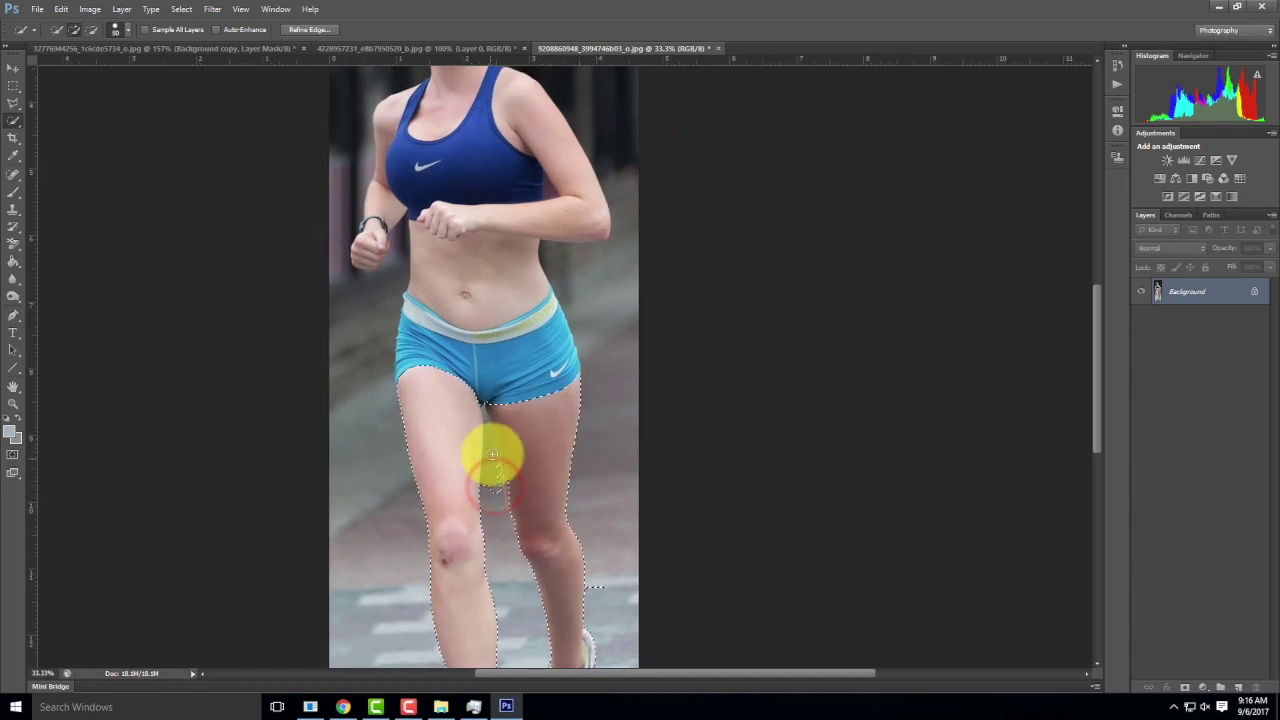
pyautogui.keyDown('alt'); pyautogui.click(489, 491); pyautogui.keyUp('alt')
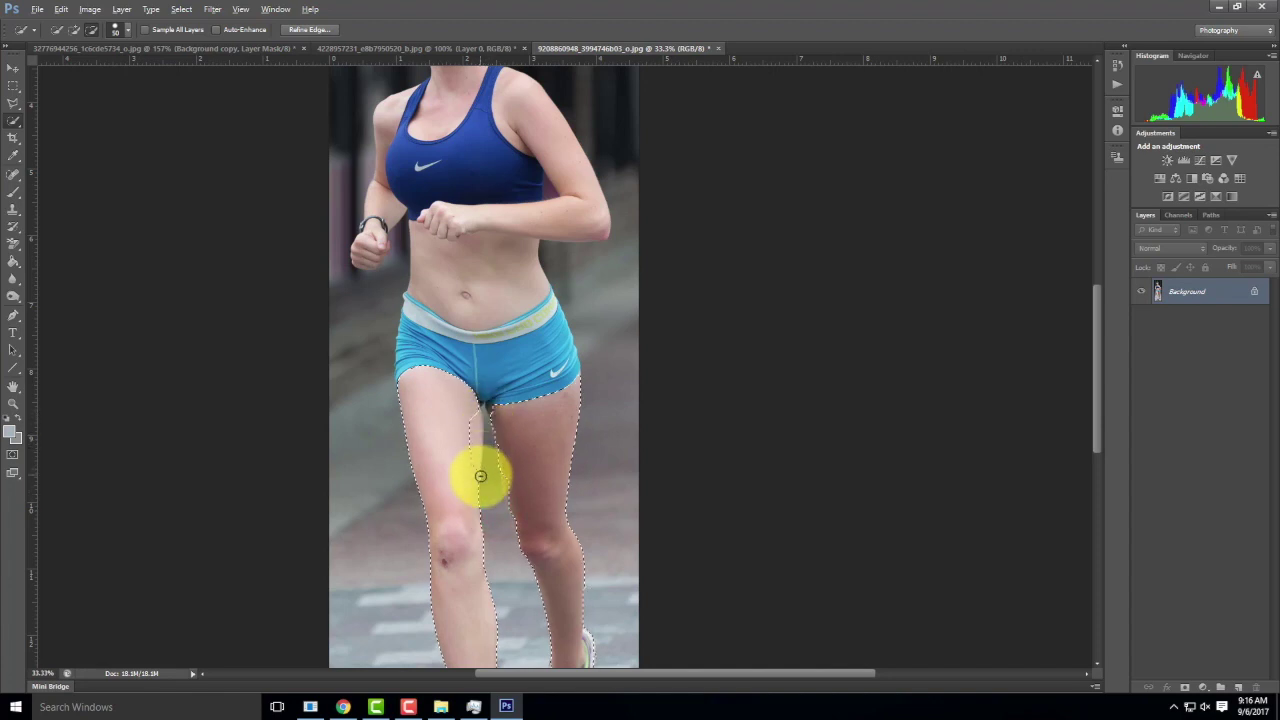
pyautogui.click(463, 495)
pyautogui.moveTo(476, 423)
pyautogui.mouseDown()
pyautogui.moveTo(469, 342)
pyautogui.moveTo(447, 298)
pyautogui.moveTo(463, 171)
pyautogui.mouseUp()
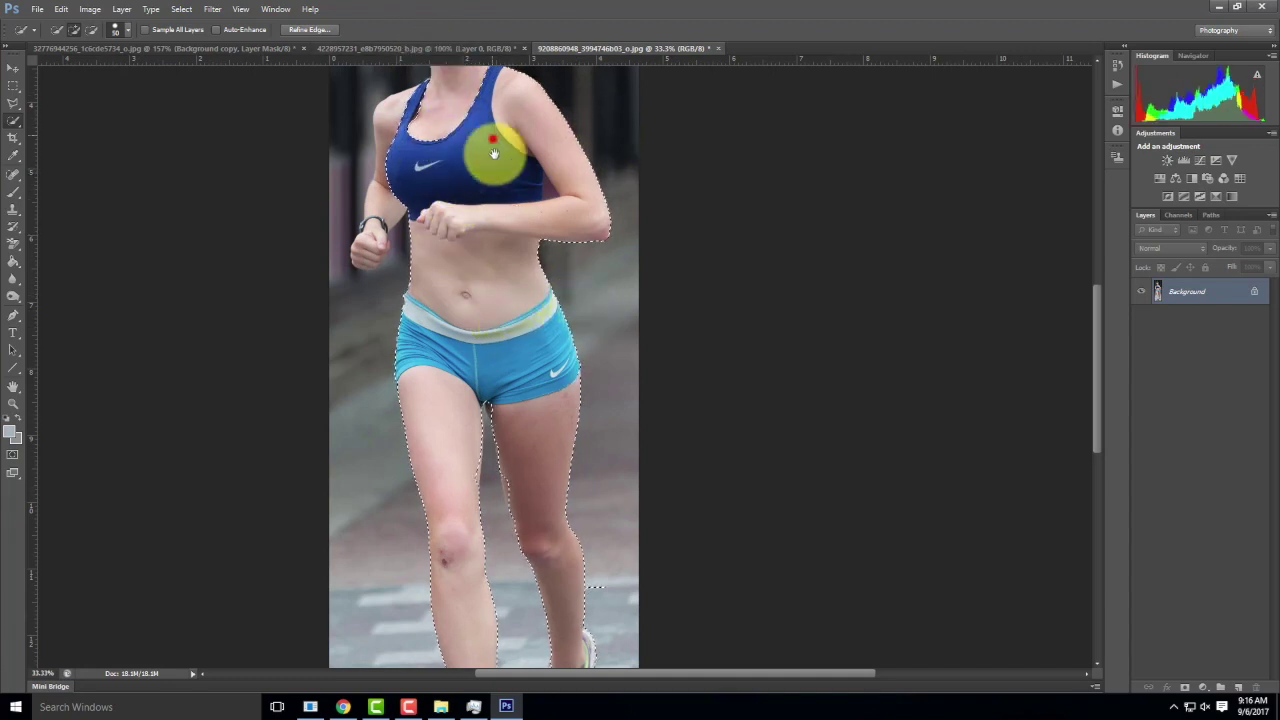
# - Add the runner's head, arms and hair bun to the selection
pyautogui.moveTo(493, 152); pyautogui.dragTo(535, 333)
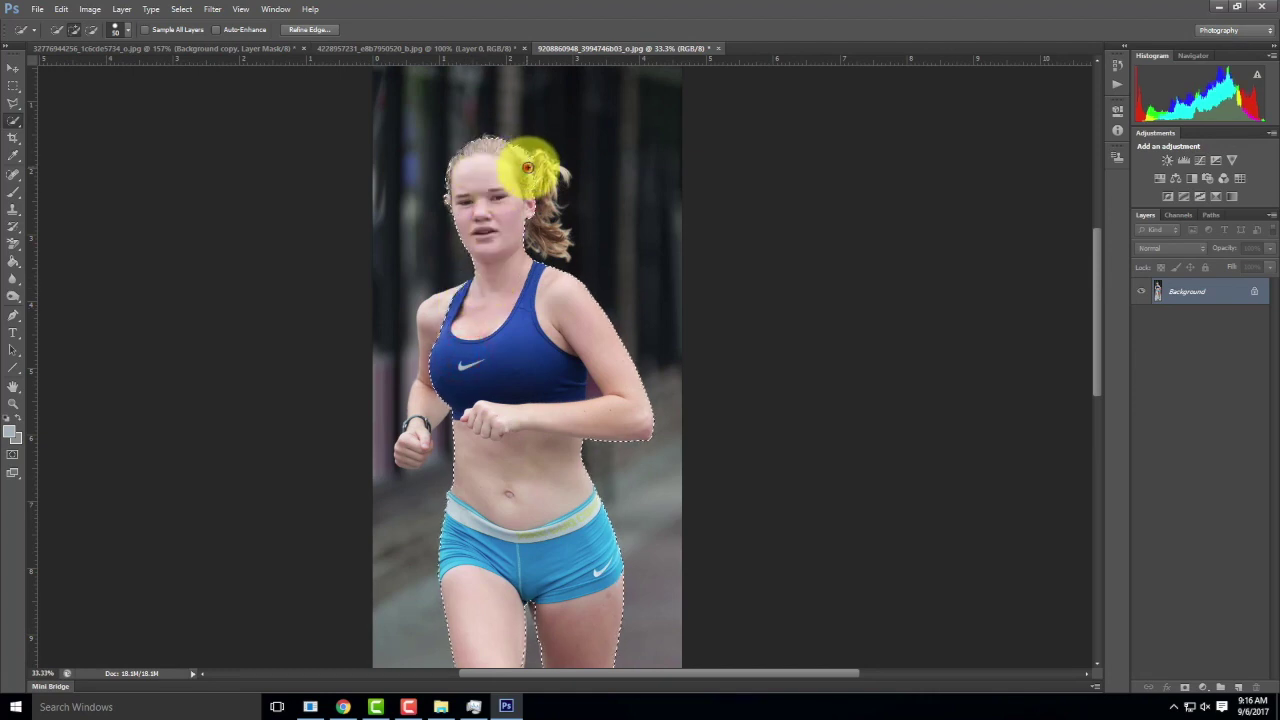
pyautogui.moveTo(541, 175); pyautogui.dragTo(544, 209)
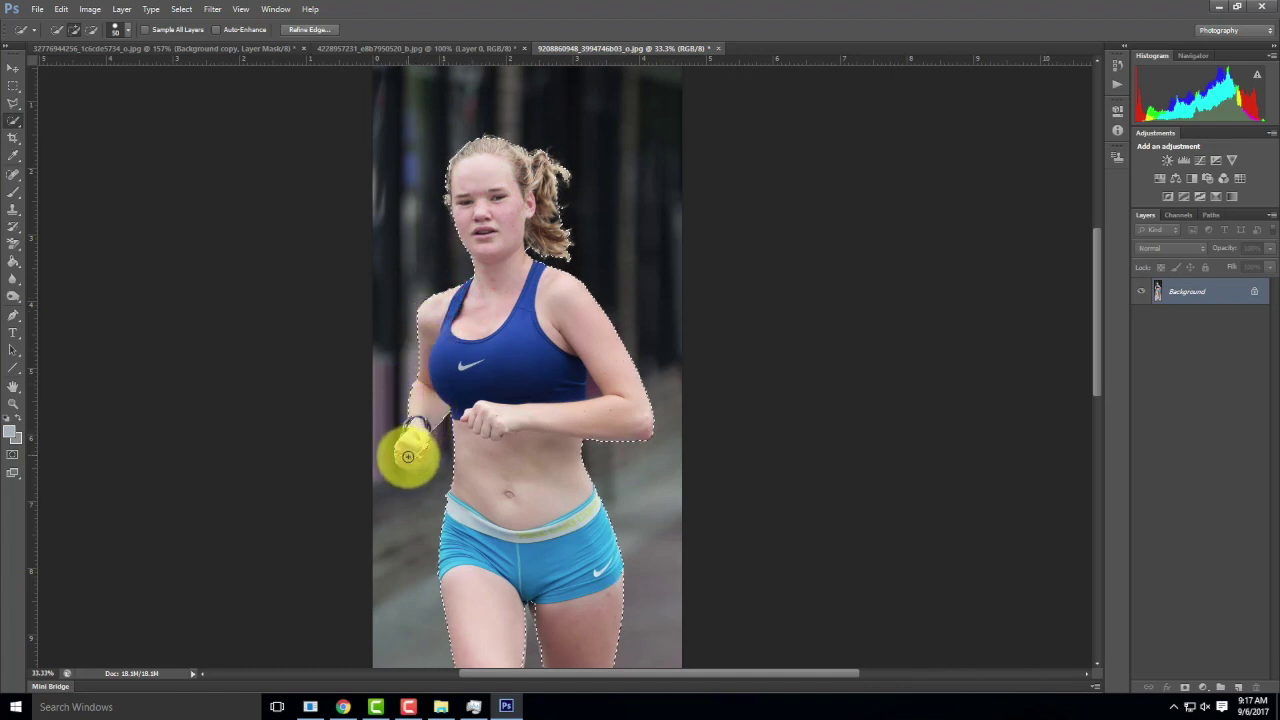
pyautogui.moveTo(523, 380); pyautogui.dragTo(504, 184)
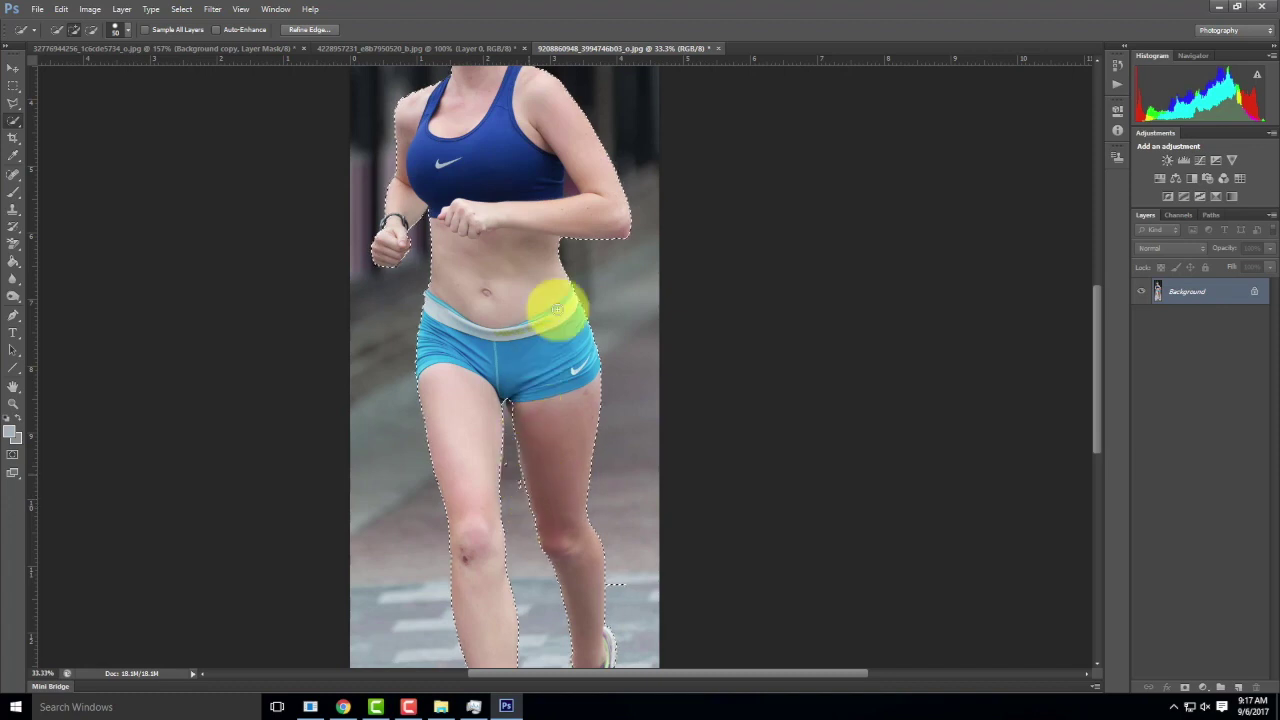
pyautogui.moveTo(501, 137); pyautogui.dragTo(508, 282)
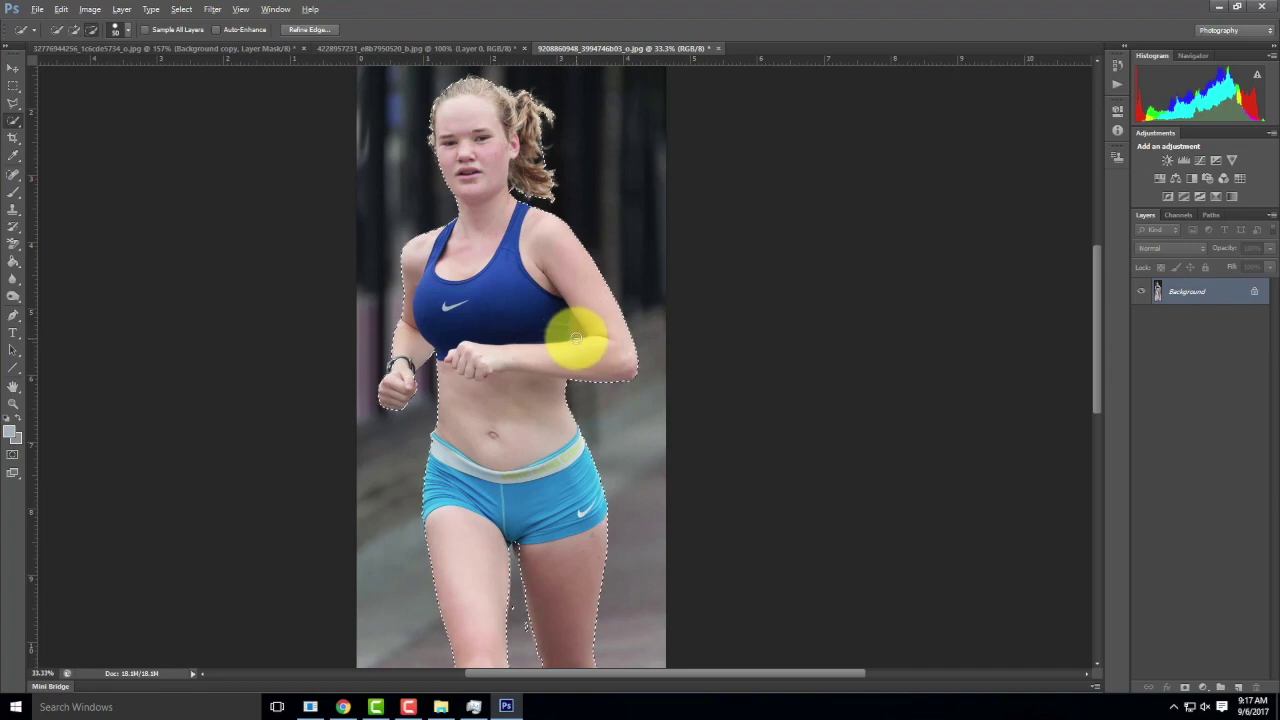
pyautogui.moveTo(576, 338); pyautogui.dragTo(572, 324)
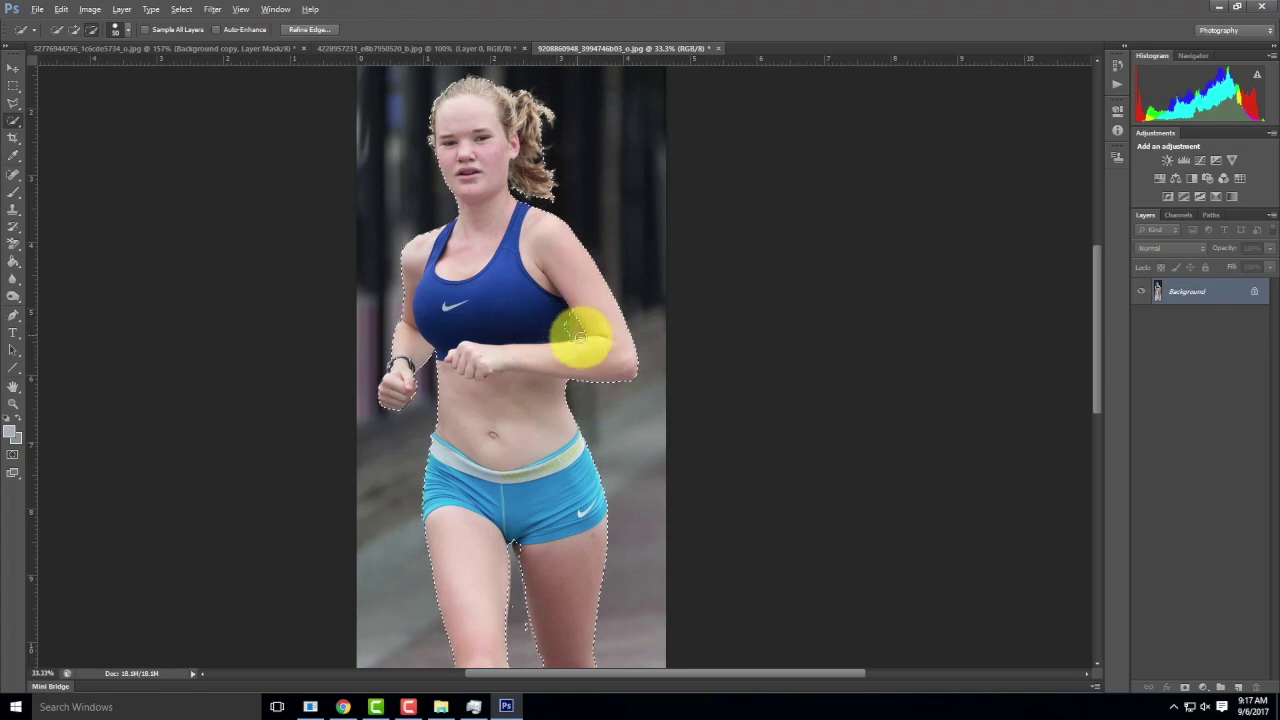
pyautogui.moveTo(575, 346); pyautogui.dragTo(555, 346)
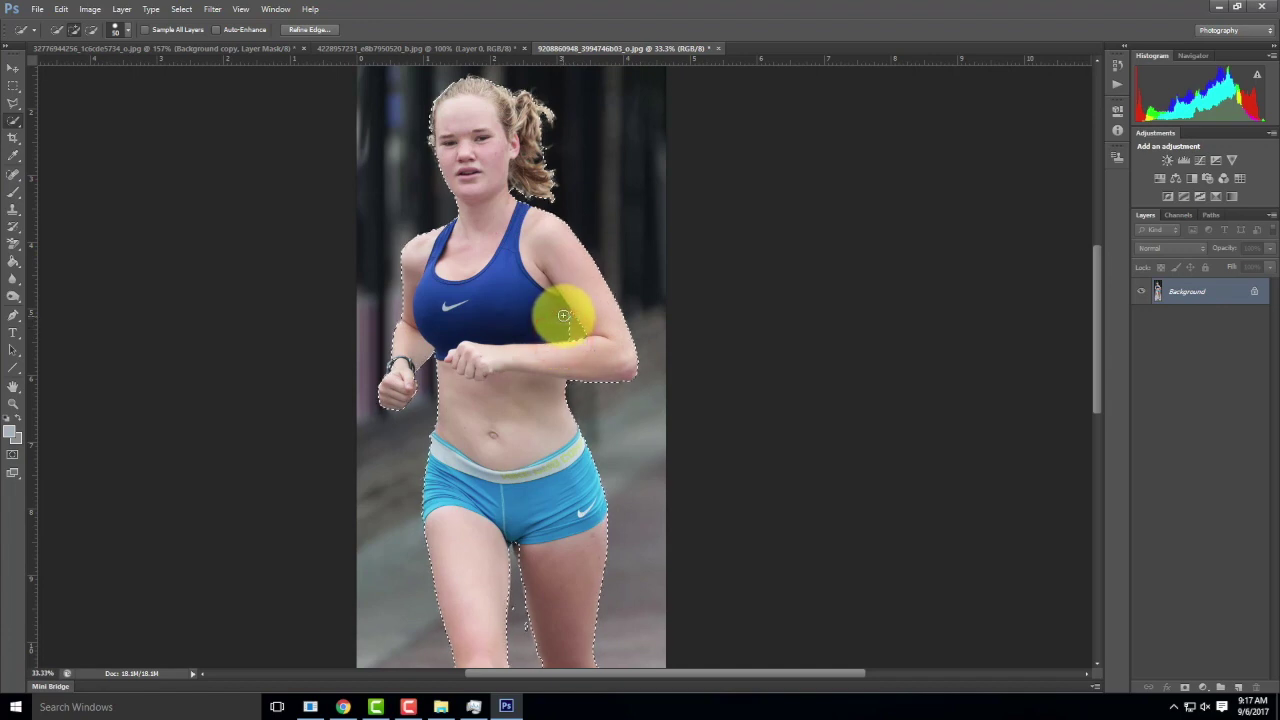
pyautogui.moveTo(602, 155); pyautogui.dragTo(603, 242)
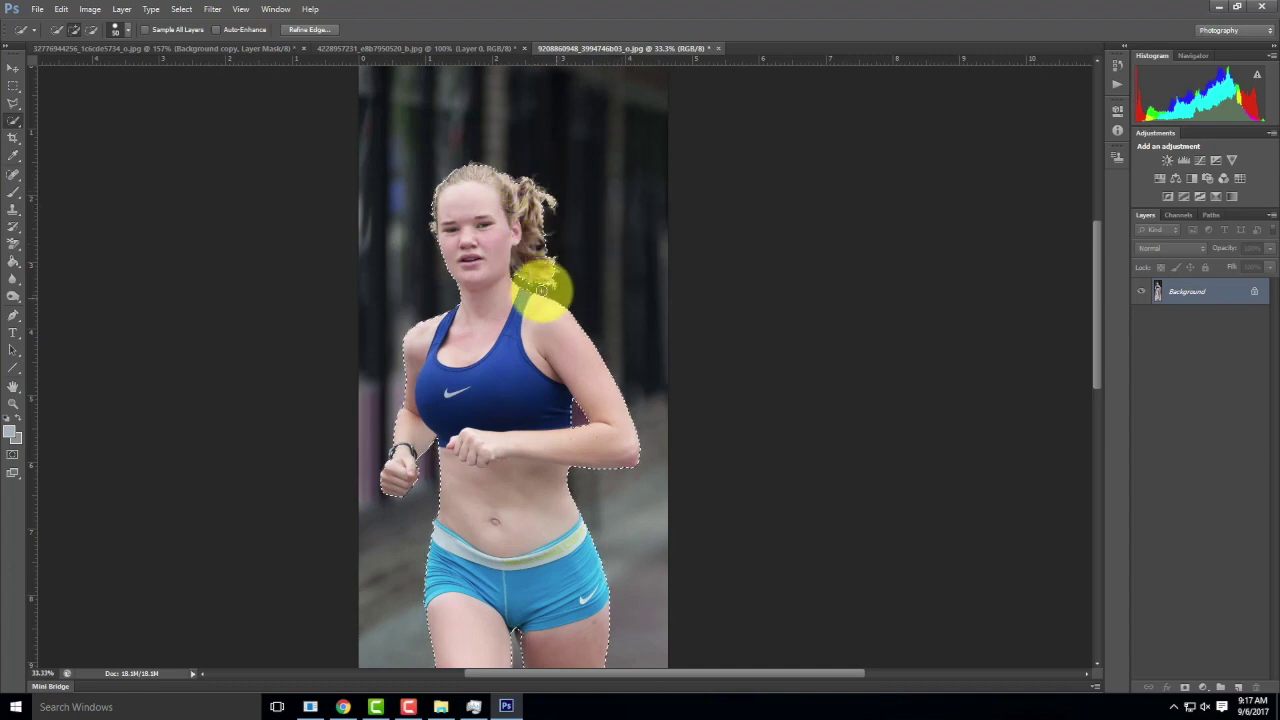
# - Open Refine Edge and set View Mode to Black & White, zooming in on the mask
pyautogui.click(312, 30)
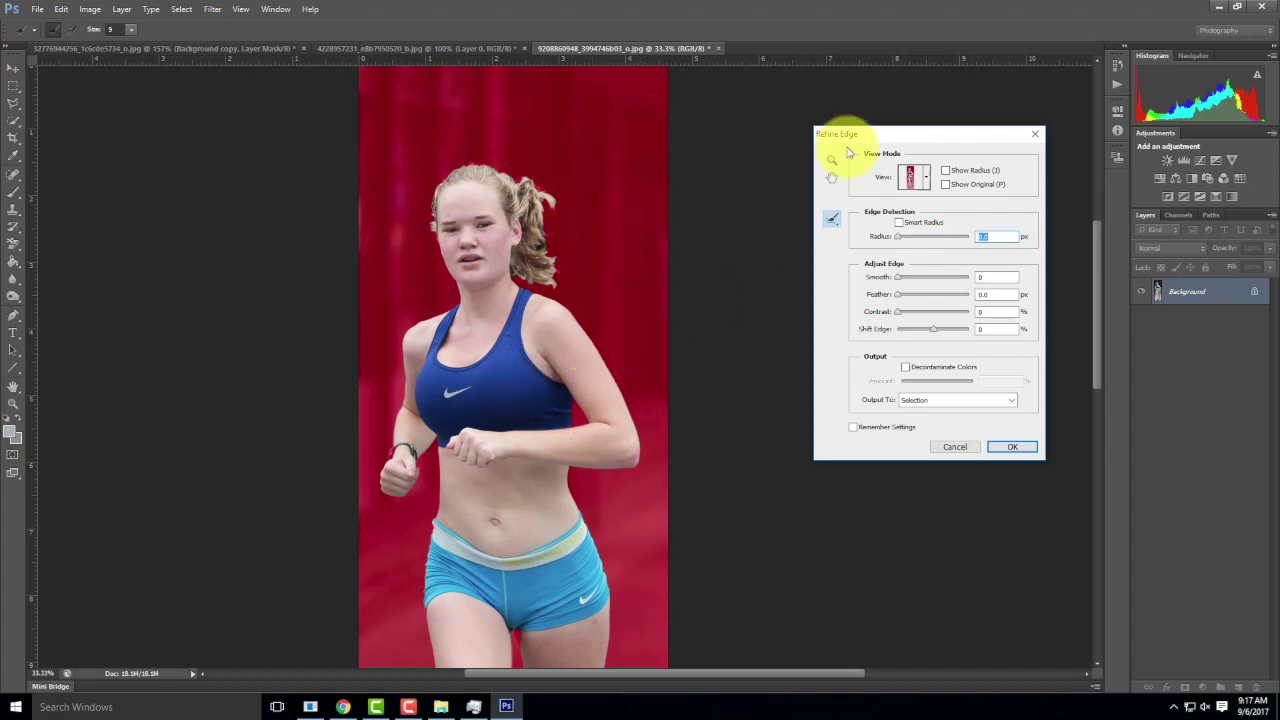
pyautogui.click(922, 179)
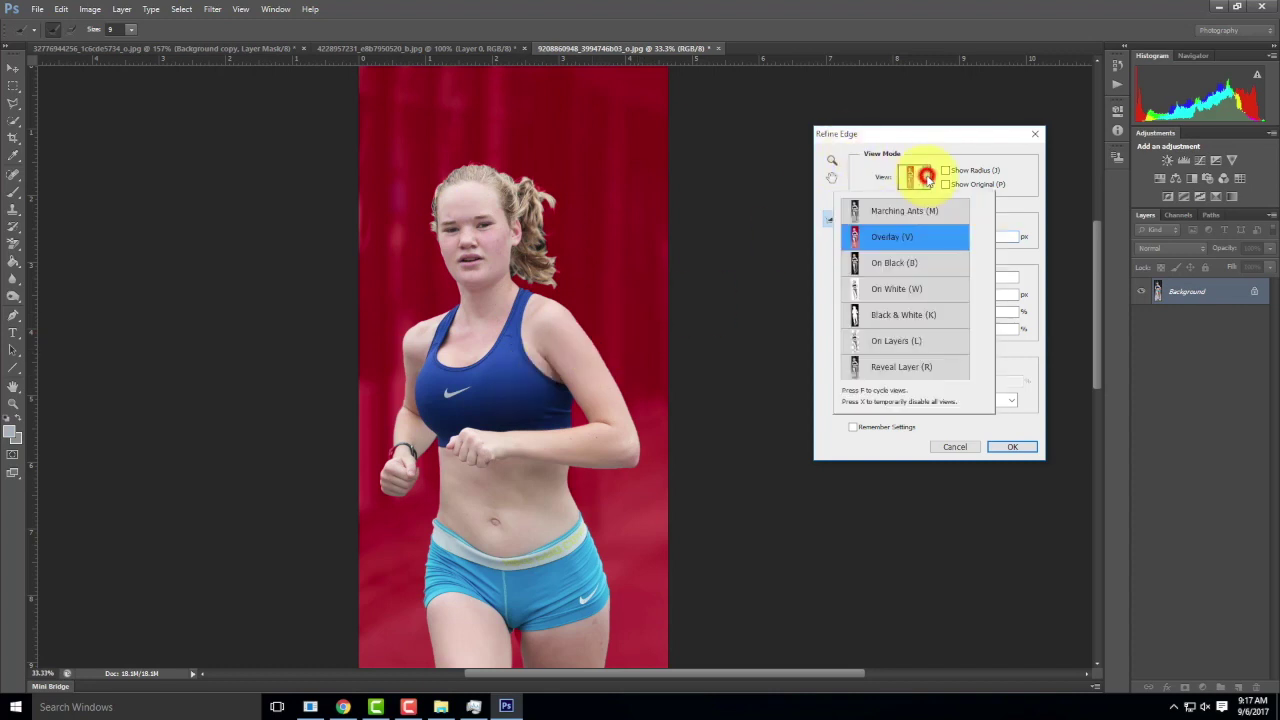
pyautogui.click(884, 265)
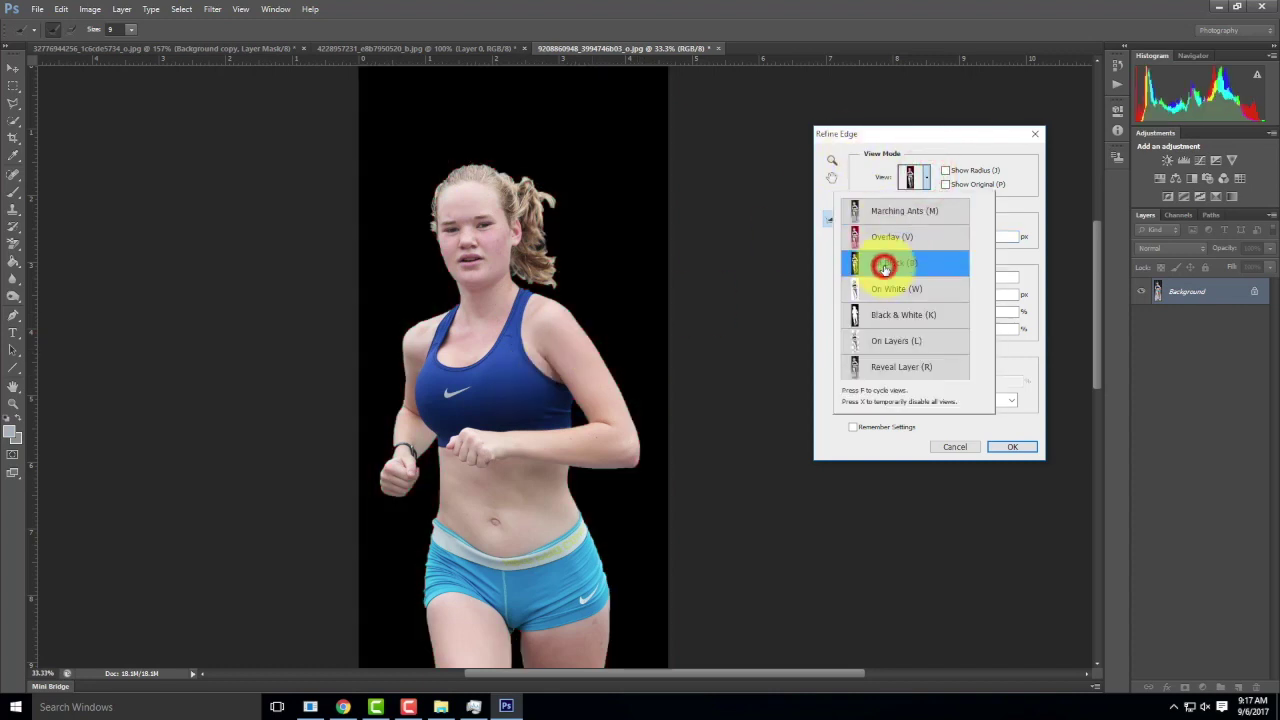
pyautogui.click(887, 316)
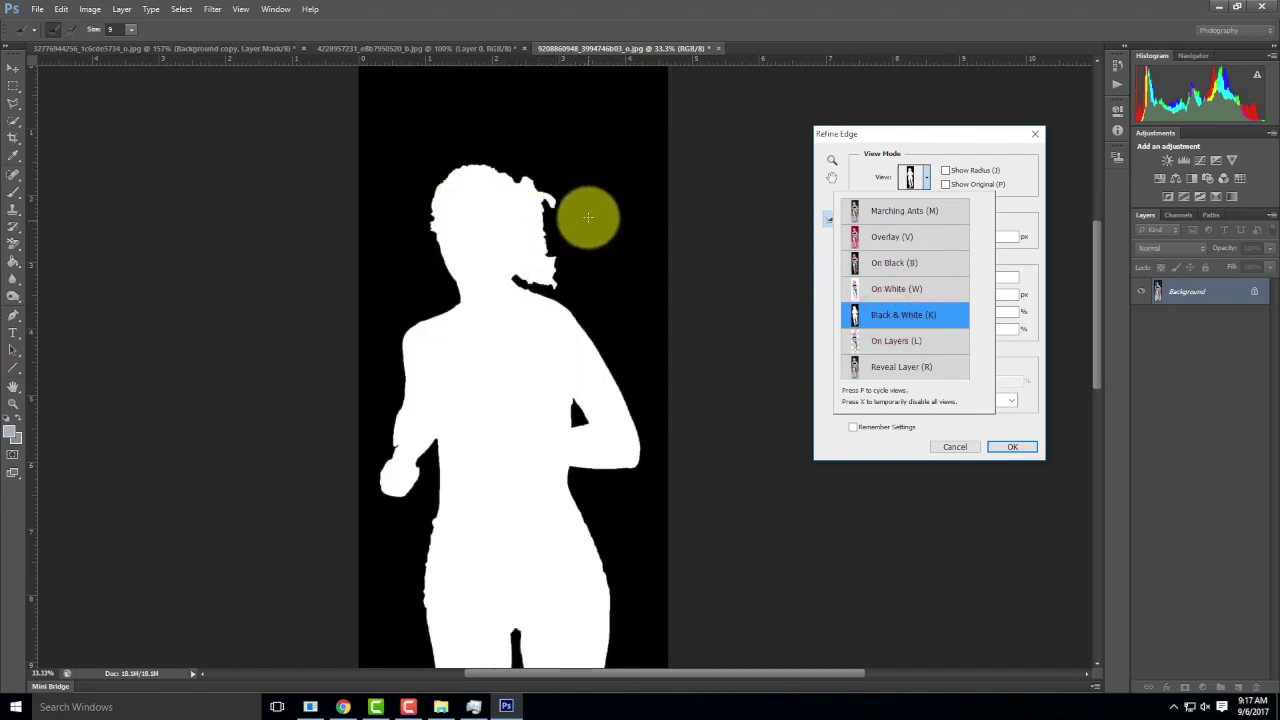
pyautogui.hotkey('ctrl', '=')
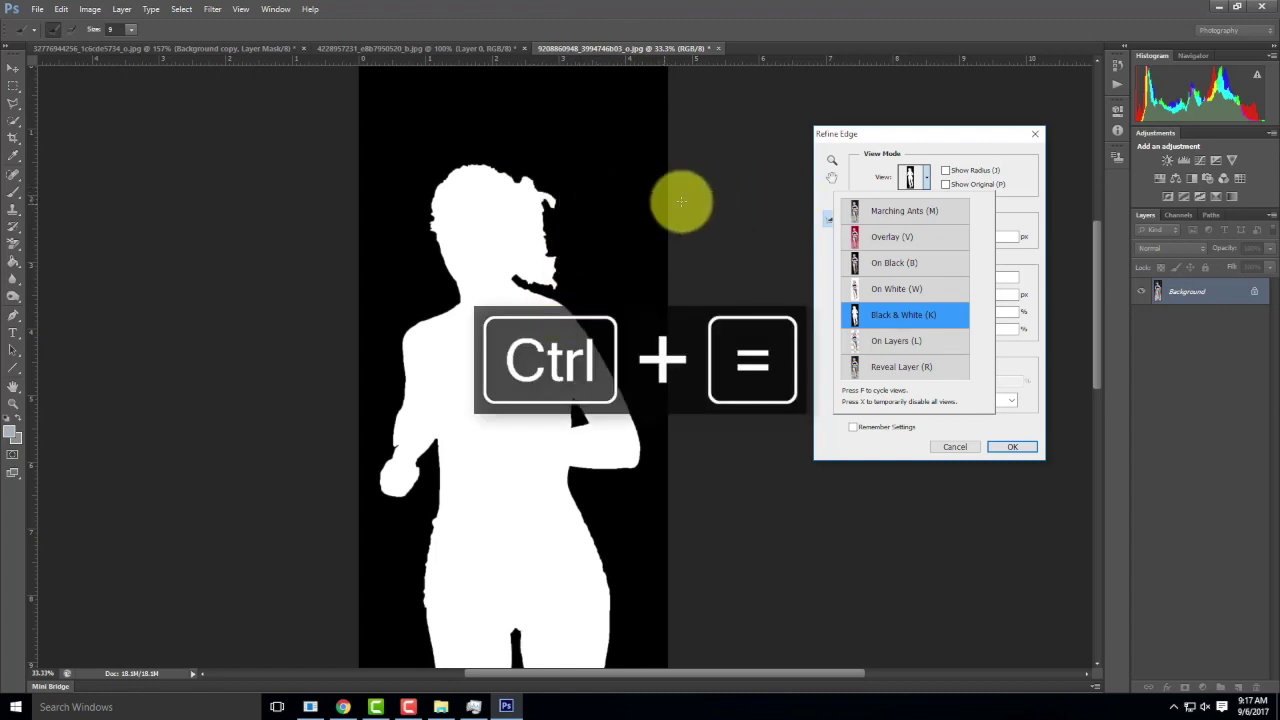
pyautogui.click(963, 151)
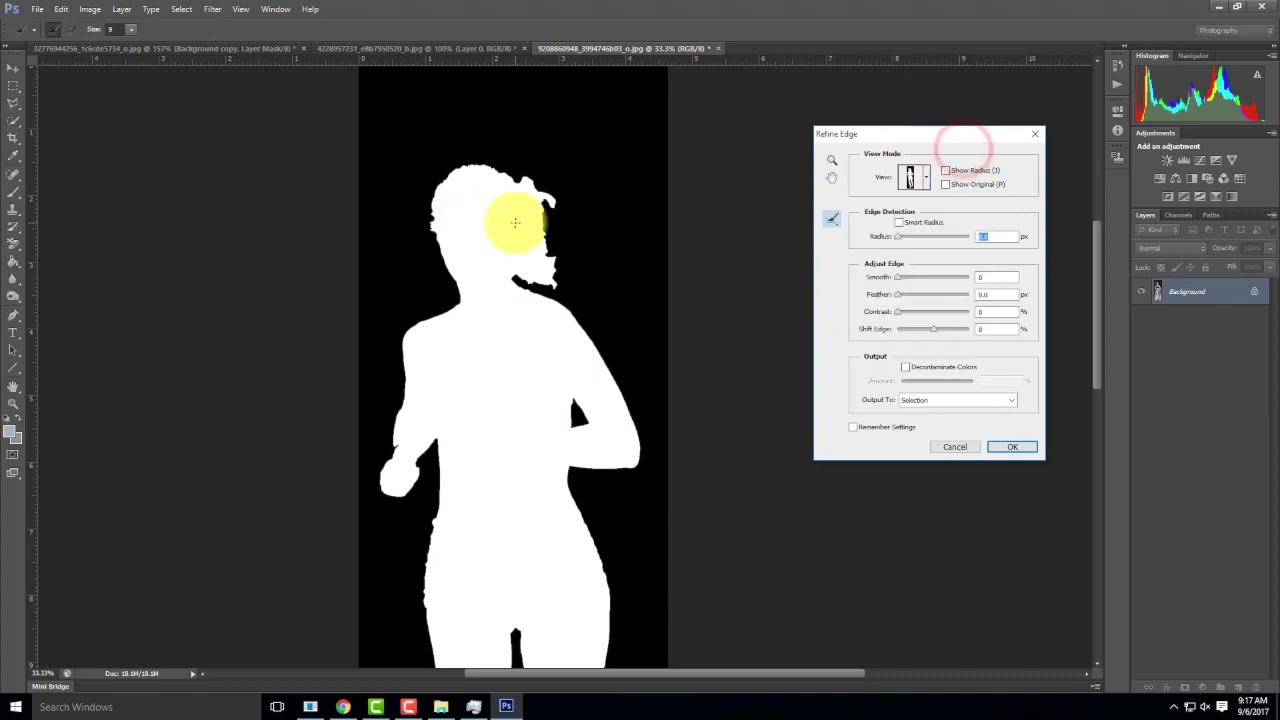
# - Set the Refine Radius brush to 60 and paint along the head's hair edge
pyautogui.hotkey('ctrl', '=')
pyautogui.hotkey('ctrl', '=')
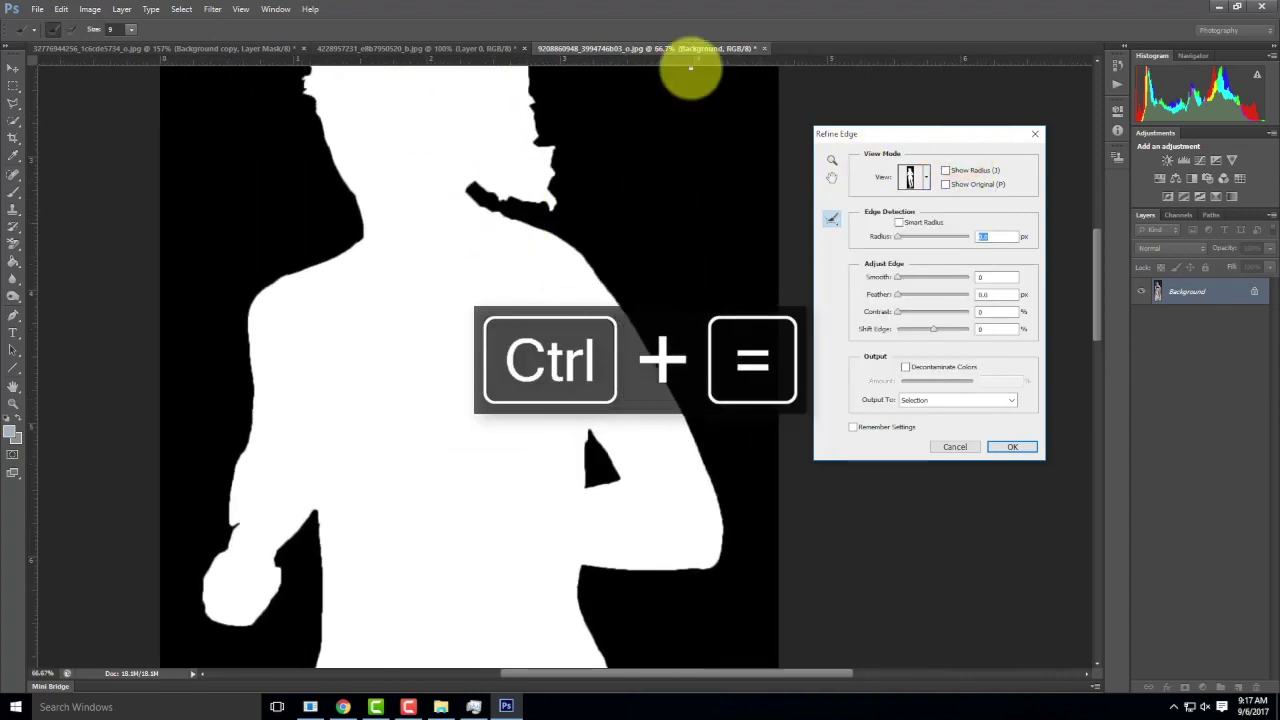
pyautogui.moveTo(656, 199); pyautogui.dragTo(657, 300)
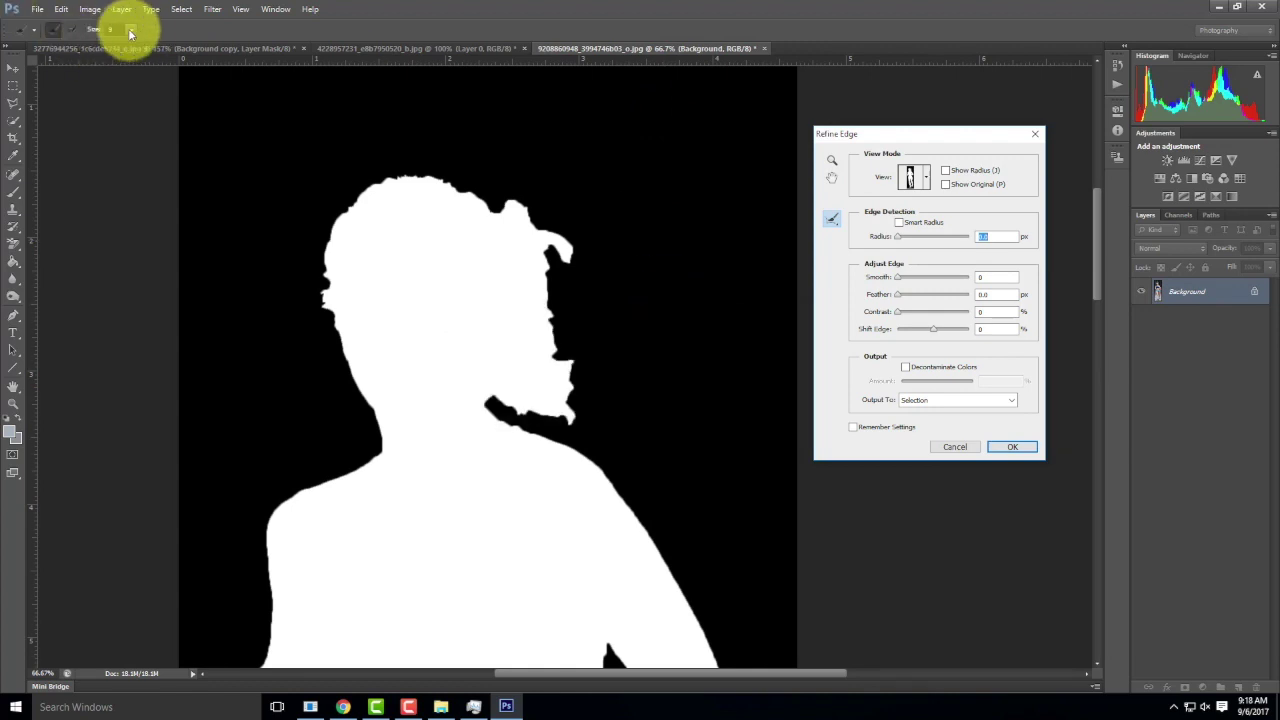
pyautogui.moveTo(162, 44); pyautogui.dragTo(163, 44)
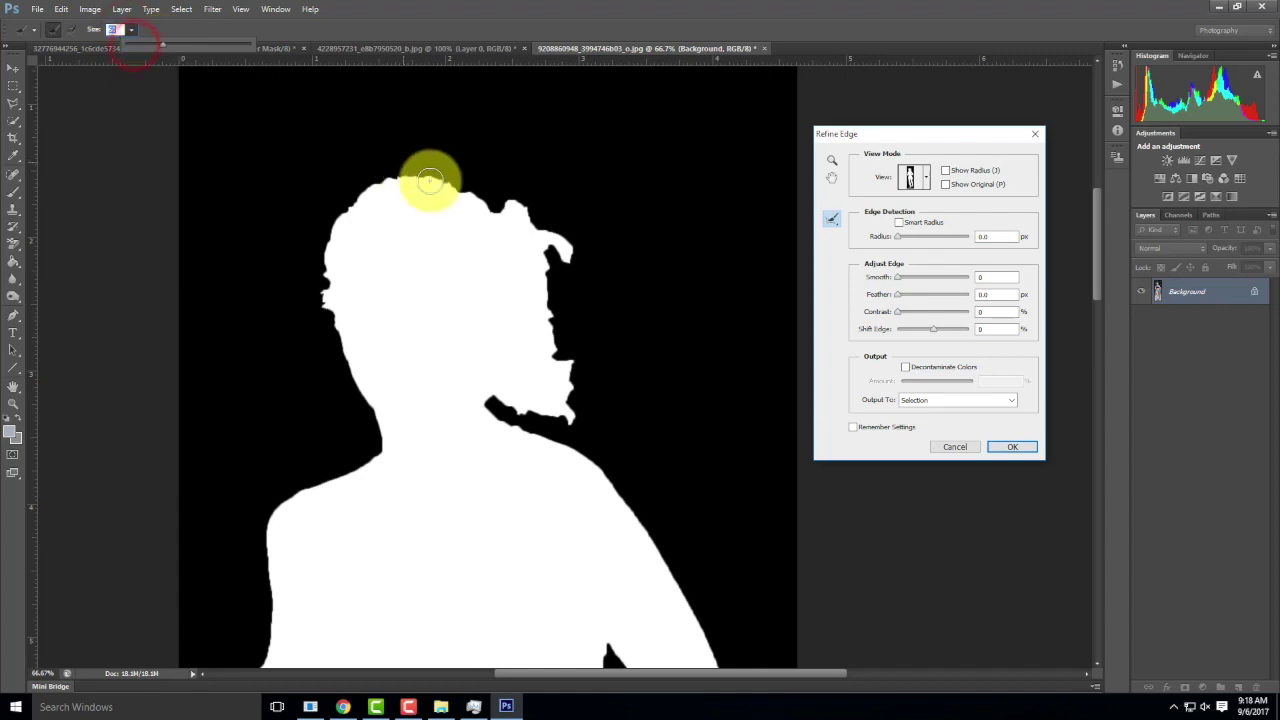
pyautogui.click(532, 220)
pyautogui.moveTo(540, 229)
pyautogui.mouseDown()
pyautogui.moveTo(591, 263)
pyautogui.moveTo(575, 281)
pyautogui.mouseUp()
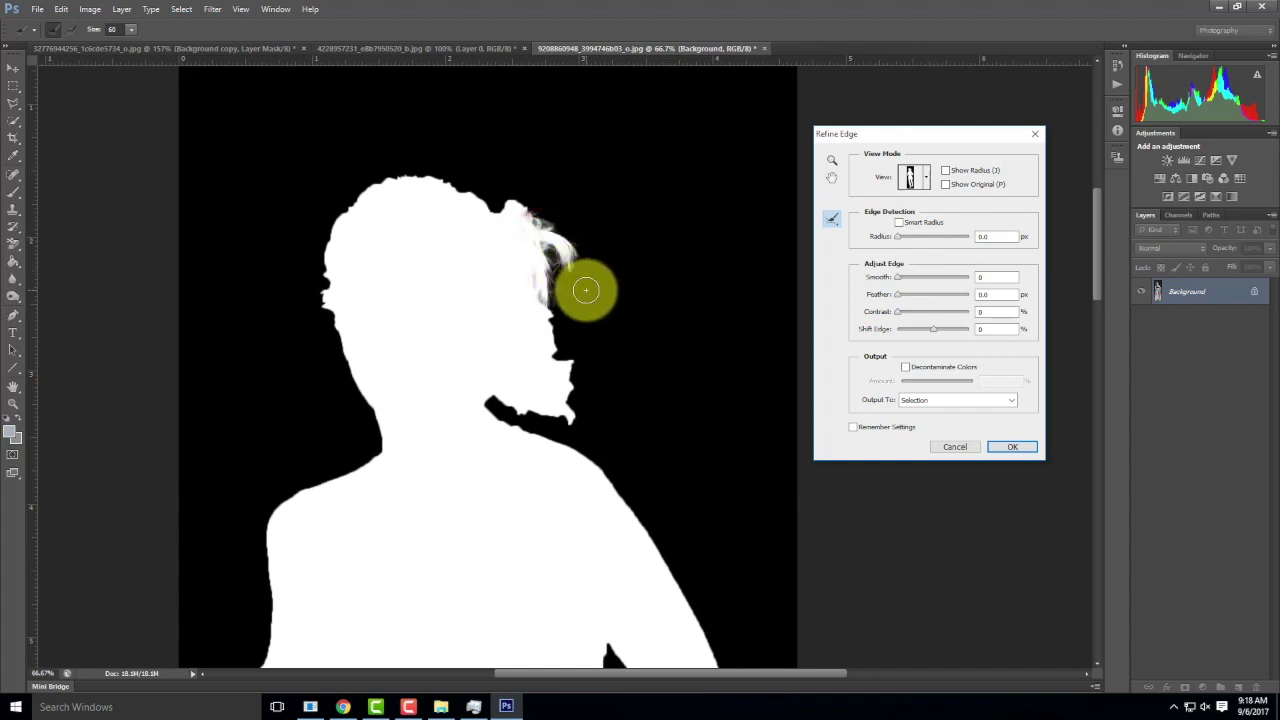
# - Zoom closer and brush the top and right hair edges to recover fine strands
pyautogui.hotkey('ctrl', '=')
pyautogui.hotkey('ctrl', '=')
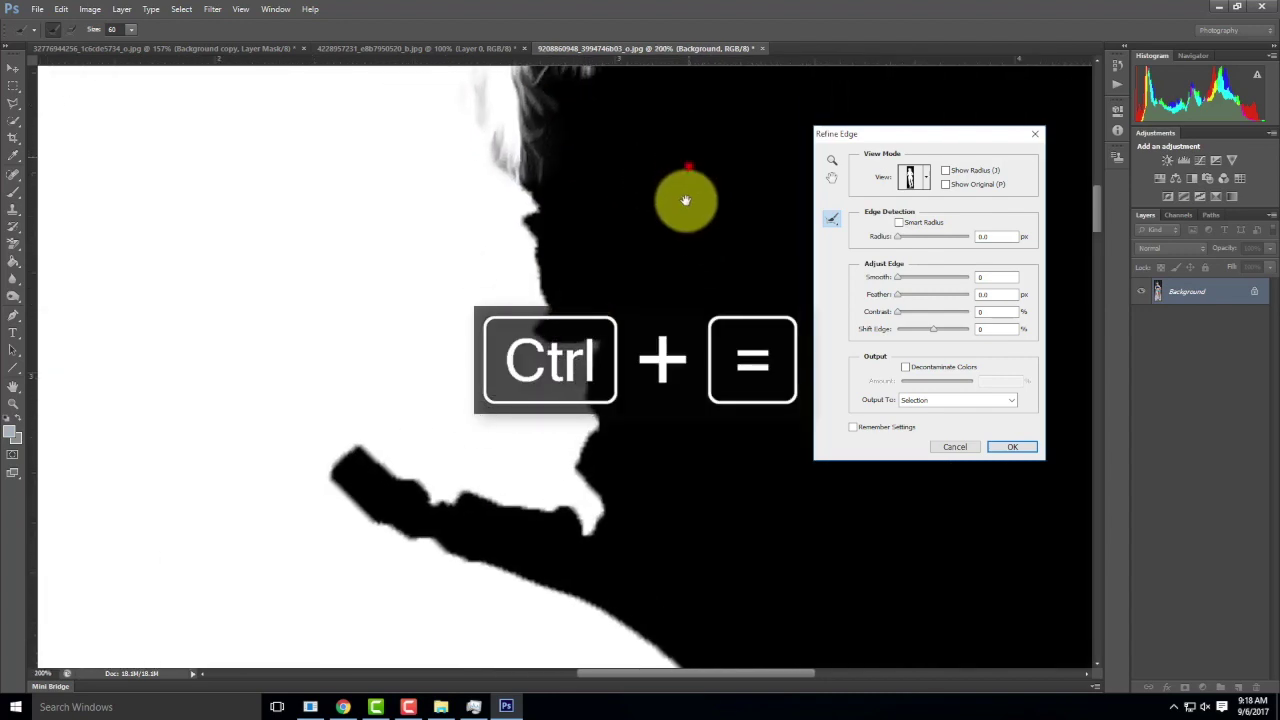
pyautogui.moveTo(686, 196); pyautogui.dragTo(663, 386)
pyautogui.moveTo(527, 205)
pyautogui.mouseDown()
pyautogui.moveTo(546, 296)
pyautogui.moveTo(589, 280)
pyautogui.moveTo(476, 207)
pyautogui.moveTo(557, 251)
pyautogui.mouseUp()
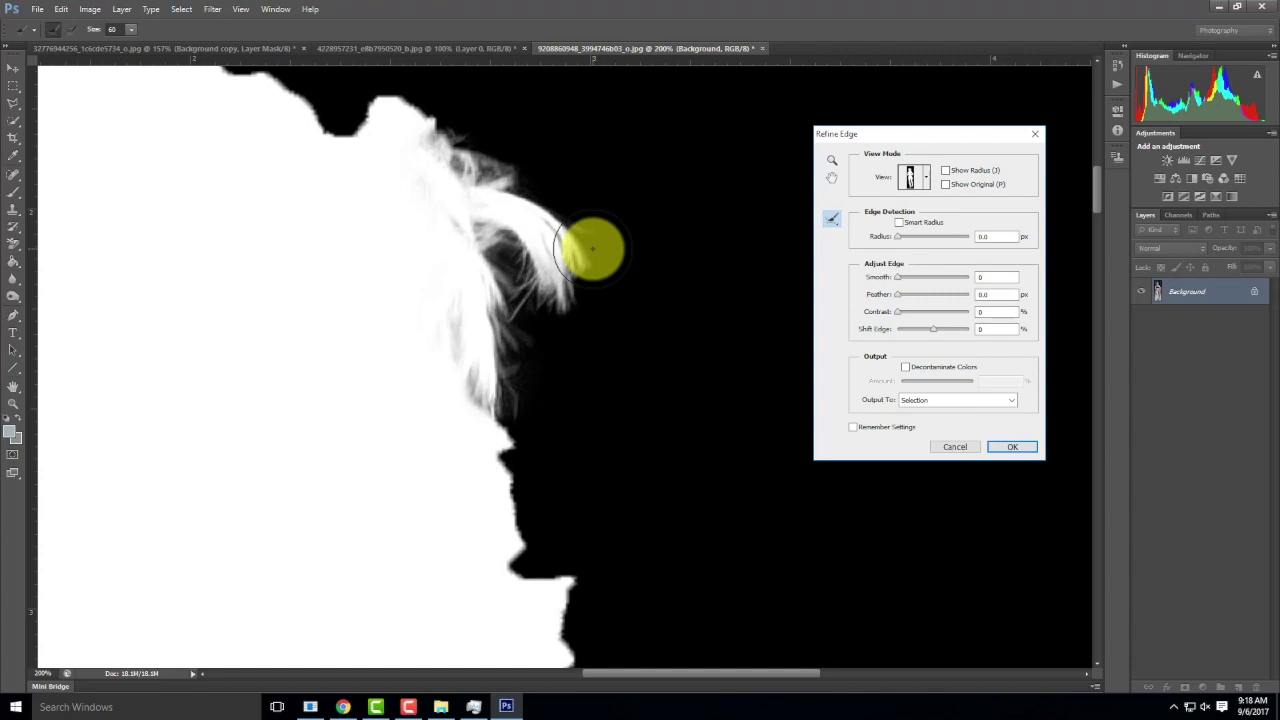
pyautogui.moveTo(497, 380)
pyautogui.mouseDown()
pyautogui.moveTo(494, 491)
pyautogui.moveTo(482, 350)
pyautogui.mouseUp()
pyautogui.scroll(-3, 487, 300)
pyautogui.moveTo(506, 445)
pyautogui.mouseDown()
pyautogui.moveTo(583, 451)
pyautogui.moveTo(543, 600)
pyautogui.moveTo(476, 600)
pyautogui.moveTo(354, 534)
pyautogui.moveTo(497, 571)
pyautogui.moveTo(383, 505)
pyautogui.mouseUp()
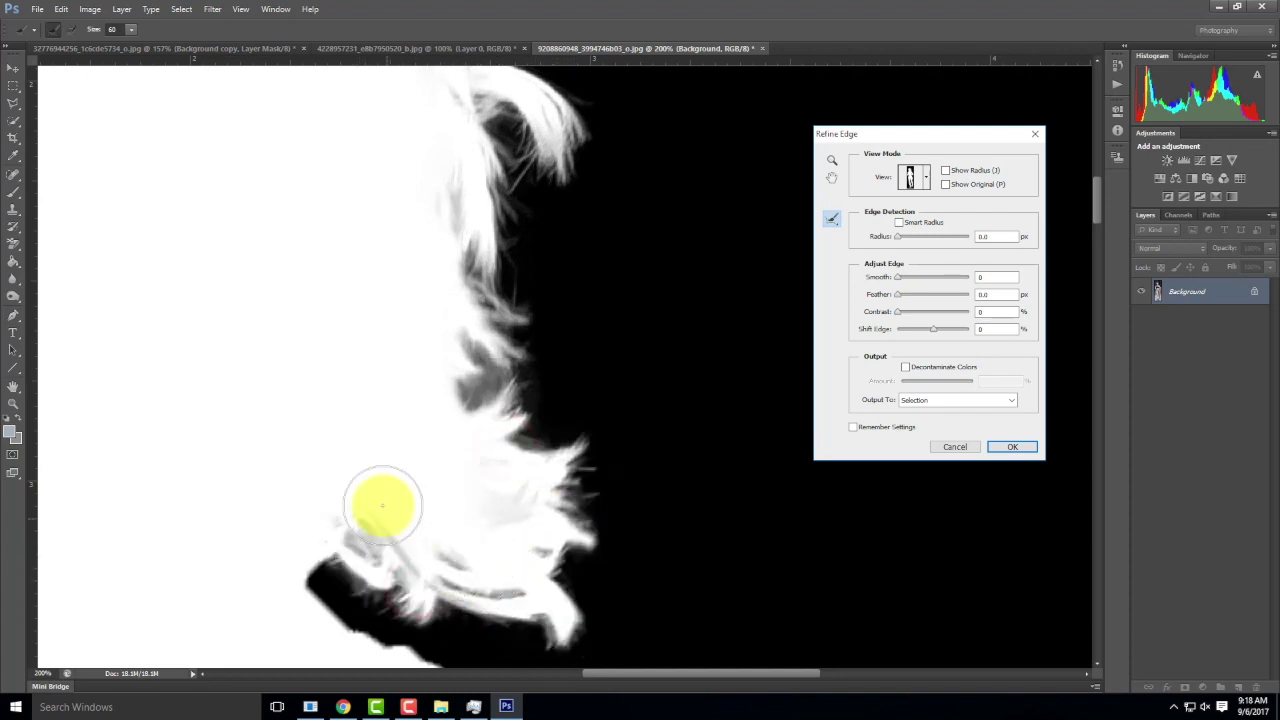
pyautogui.click(928, 178)
# - Preview the cutout On Black and refine the hair edge and top hairline
pyautogui.click(890, 262)
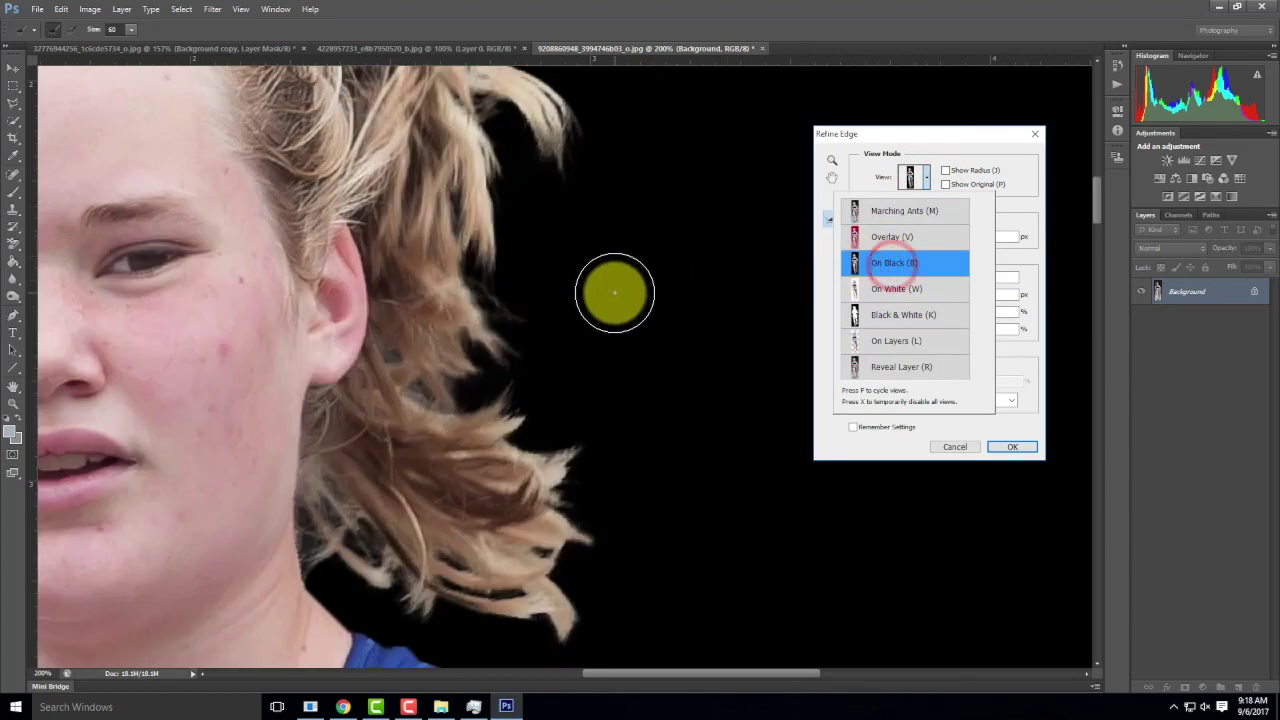
pyautogui.scroll(1, 471, 414)
pyautogui.click(429, 451)
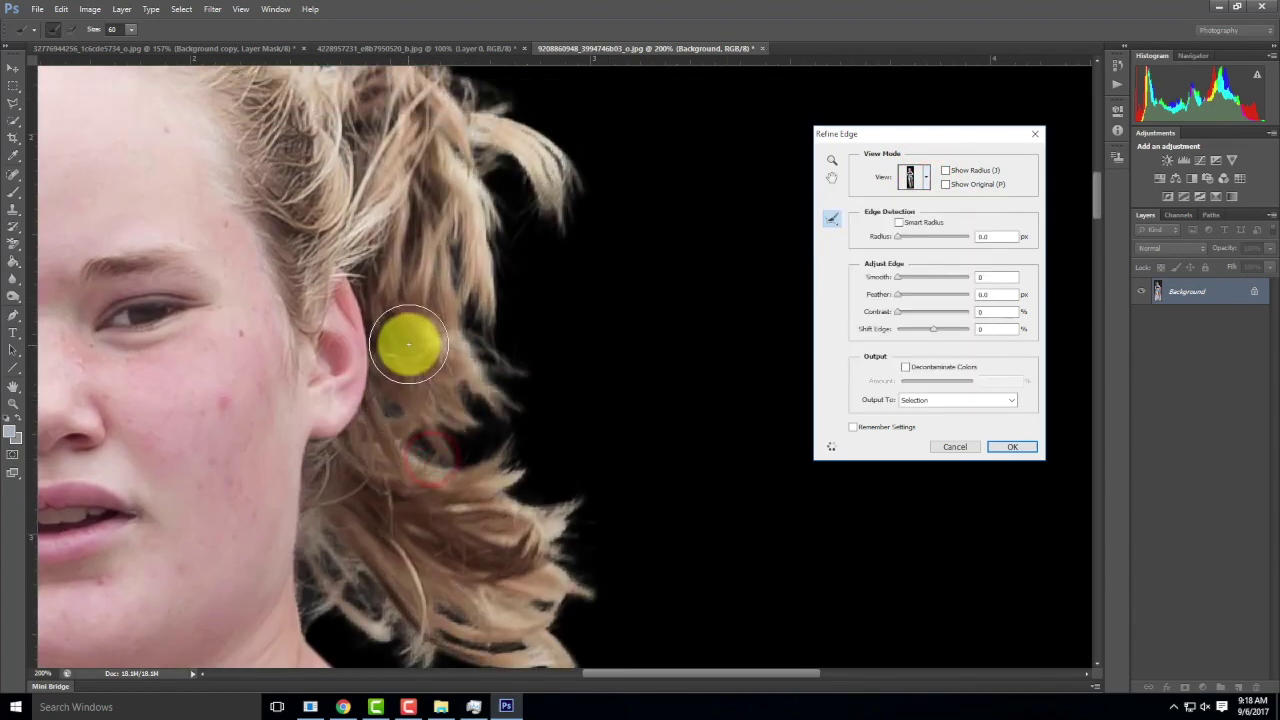
pyautogui.scroll(3, 457, 214)
pyautogui.click(381, 189)
pyautogui.moveTo(381, 189)
pyautogui.mouseDown()
pyautogui.moveTo(411, 183)
pyautogui.moveTo(433, 238)
pyautogui.moveTo(494, 272)
pyautogui.moveTo(455, 243)
pyautogui.mouseUp()
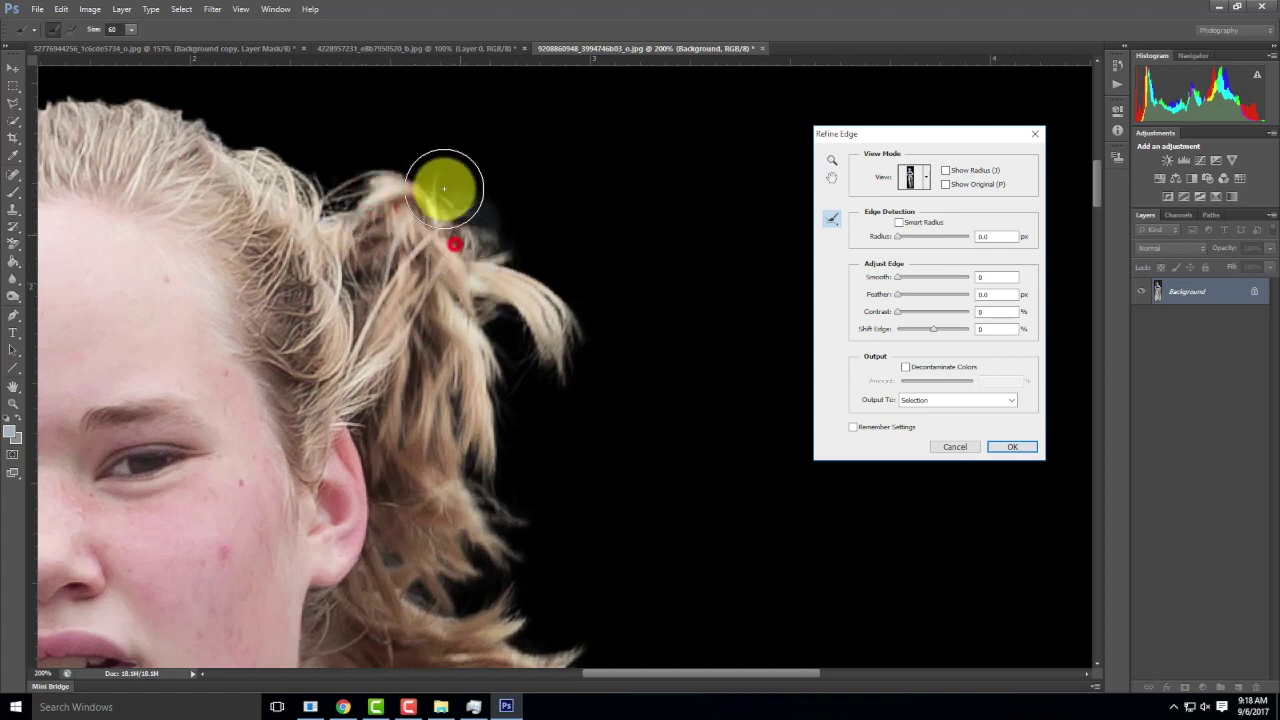
pyautogui.moveTo(329, 207)
pyautogui.mouseDown()
pyautogui.moveTo(214, 126)
pyautogui.moveTo(300, 206)
pyautogui.mouseUp()
# - Refine the edge along the cheek, then with a smaller brush the left arm's edge
pyautogui.moveTo(228, 172)
pyautogui.mouseDown()
pyautogui.moveTo(471, 271)
pyautogui.moveTo(460, 240)
pyautogui.moveTo(294, 220)
pyautogui.moveTo(191, 277)
pyautogui.moveTo(334, 243)
pyautogui.moveTo(211, 268)
pyautogui.moveTo(251, 286)
pyautogui.moveTo(471, 200)
pyautogui.moveTo(491, 177)
pyautogui.moveTo(402, 231)
pyautogui.moveTo(366, 309)
pyautogui.moveTo(380, 310)
pyautogui.moveTo(342, 374)
pyautogui.moveTo(354, 586)
pyautogui.moveTo(350, 525)
pyautogui.mouseUp()
pyautogui.moveTo(457, 535); pyautogui.dragTo(449, 300)
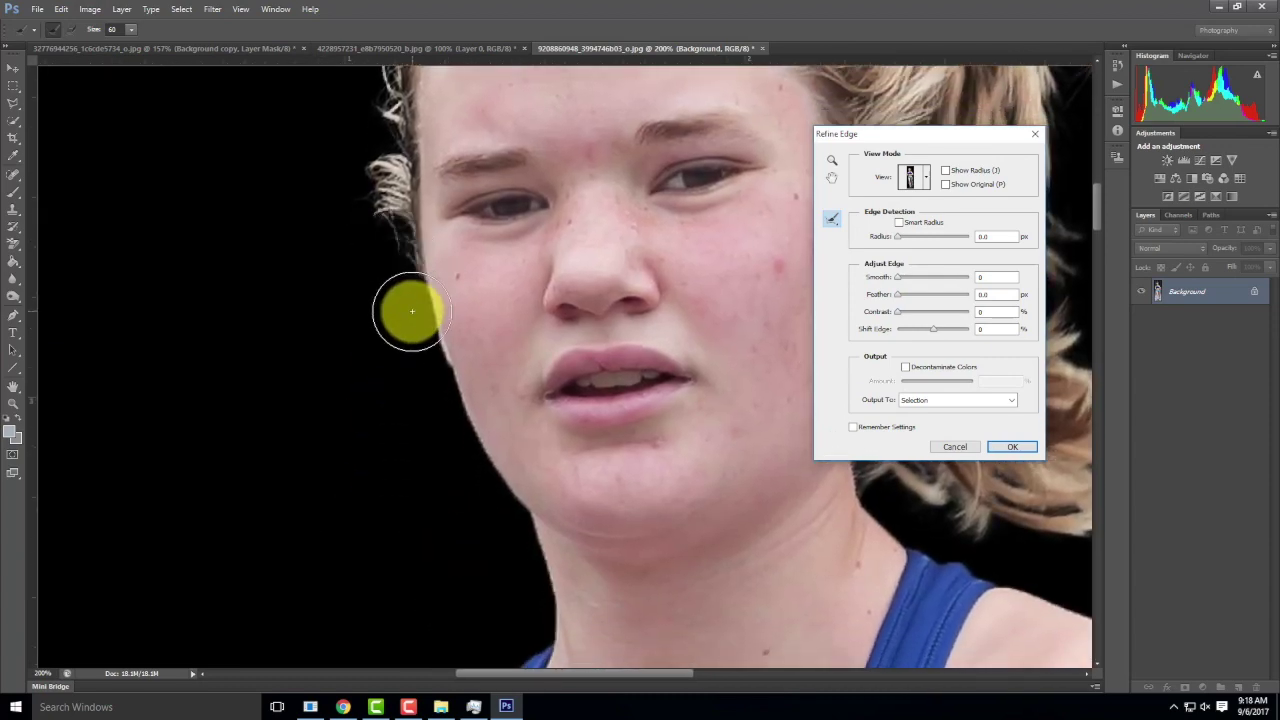
pyautogui.moveTo(420, 290)
pyautogui.mouseDown()
pyautogui.moveTo(498, 508)
pyautogui.moveTo(512, 527)
pyautogui.moveTo(482, 472)
pyautogui.moveTo(525, 531)
pyautogui.moveTo(566, 646)
pyautogui.mouseUp()
pyautogui.press('[')
pyautogui.scroll(-3, 550, 450)
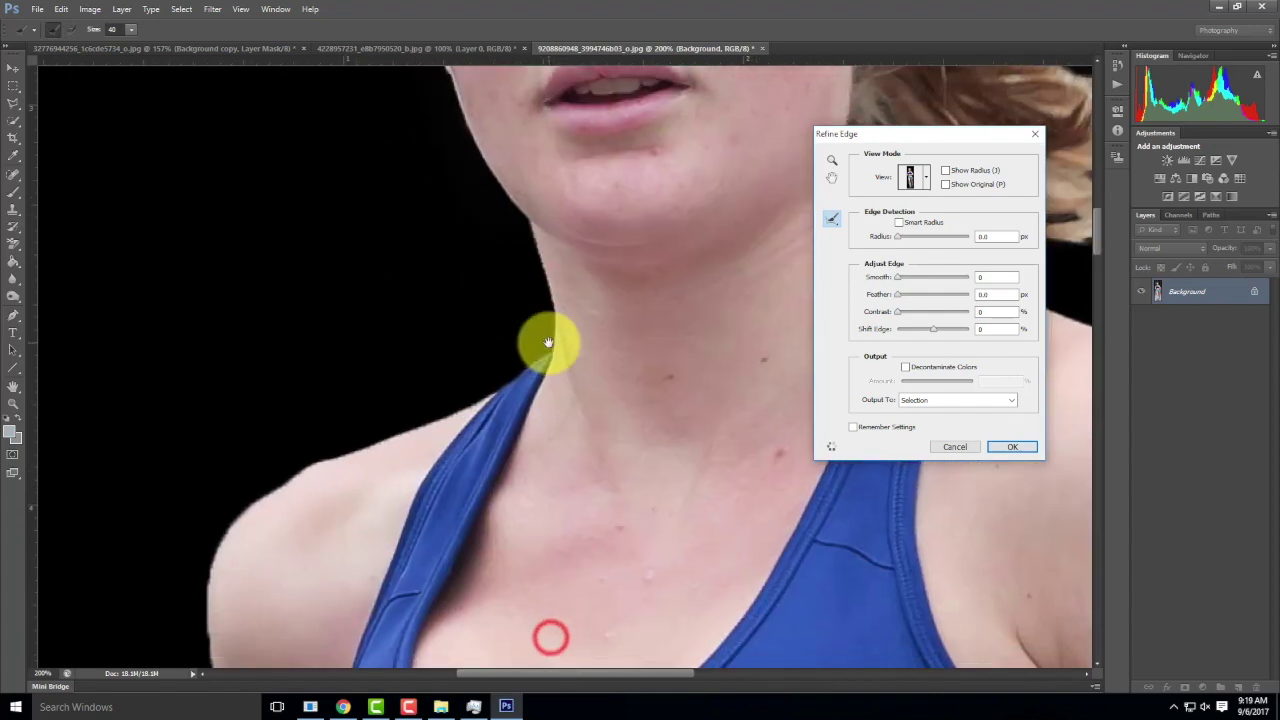
pyautogui.moveTo(251, 509); pyautogui.dragTo(314, 314)
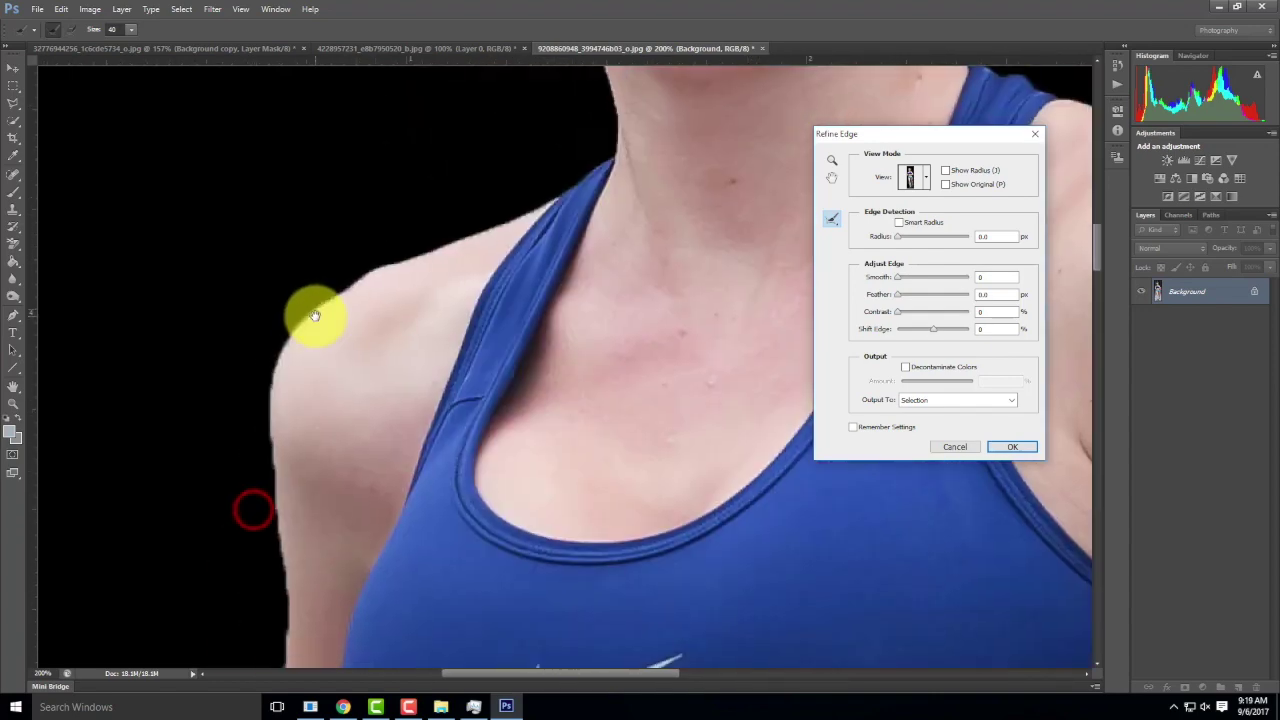
pyautogui.moveTo(328, 451); pyautogui.dragTo(329, 320)
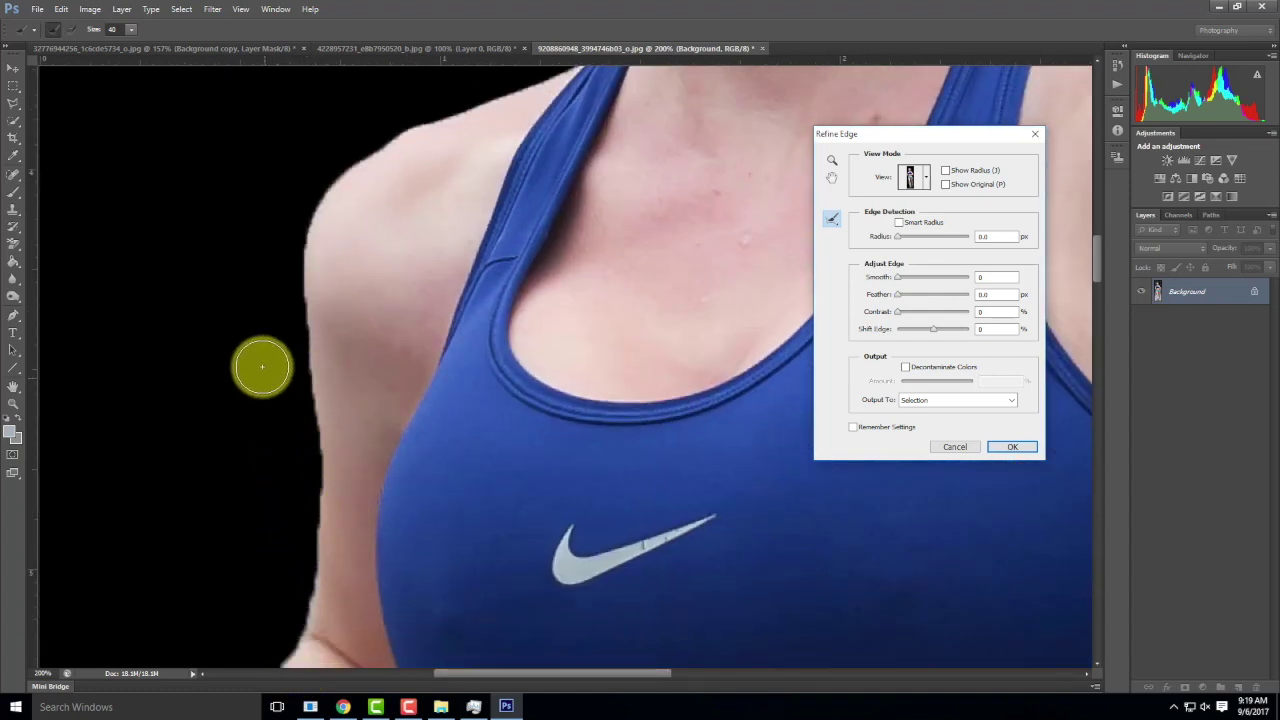
pyautogui.moveTo(310, 240)
pyautogui.mouseDown()
pyautogui.moveTo(321, 512)
pyautogui.moveTo(309, 648)
pyautogui.mouseUp()
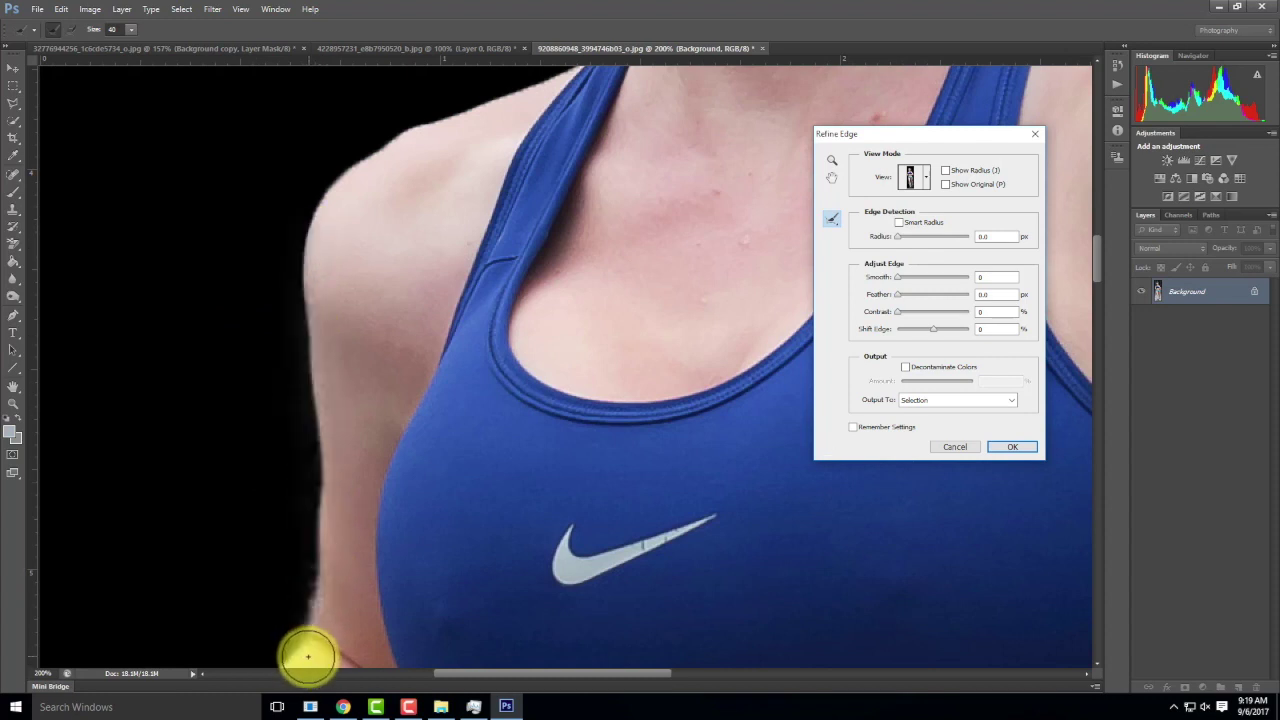
# - Use the Erase Refinements Tool to clean refinements off the arm's edge
pyautogui.click(838, 226)
pyautogui.click(884, 231)
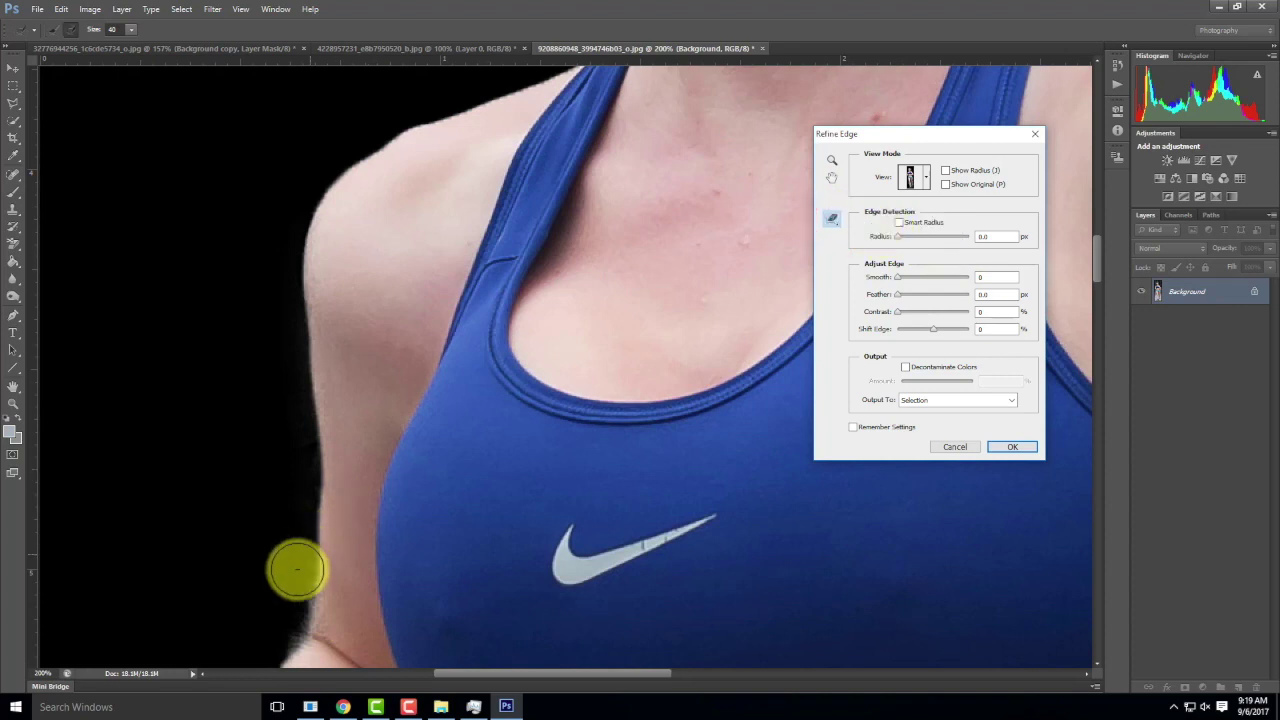
pyautogui.click(276, 606)
pyautogui.moveTo(290, 535)
pyautogui.mouseDown()
pyautogui.moveTo(294, 469)
pyautogui.moveTo(250, 261)
pyautogui.moveTo(257, 220)
pyautogui.mouseUp()
pyautogui.click(922, 177)
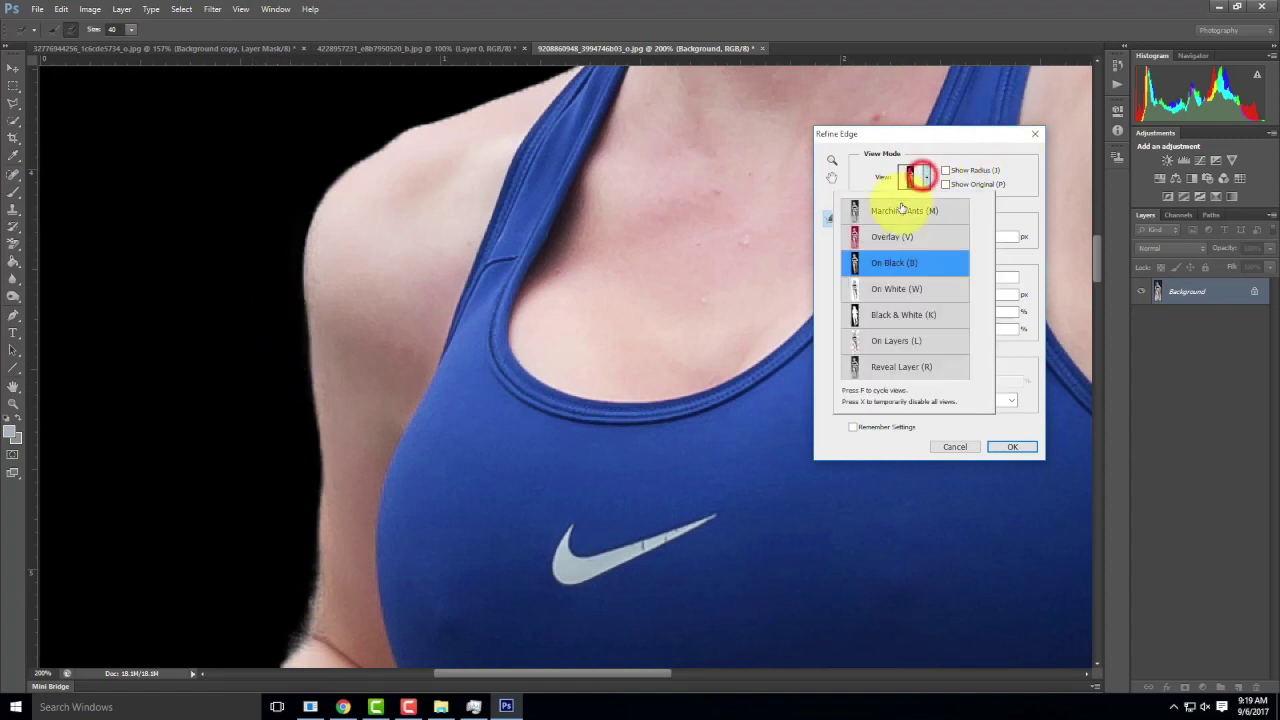
# - Switch the Refine Edge preview to On White
pyautogui.click(893, 290)
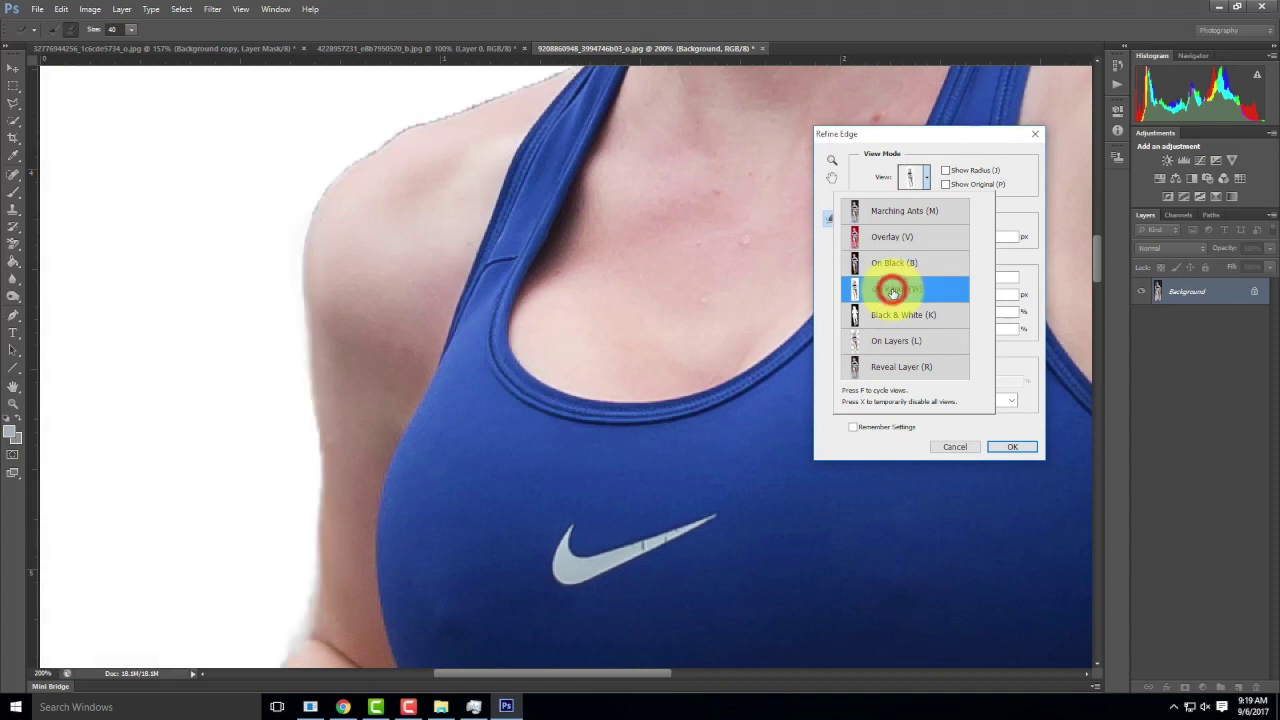
pyautogui.click(654, 114)
pyautogui.scroll(4, 654, 217)
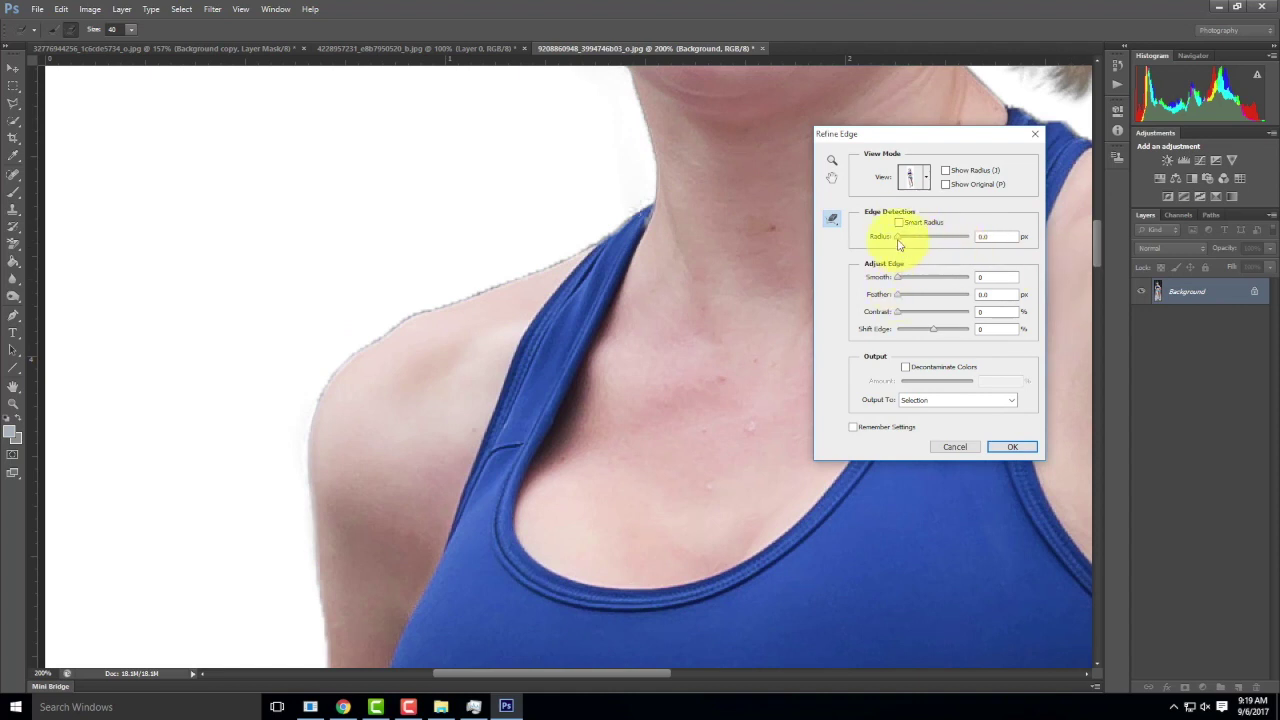
# - Brush with the Refine Radius Tool along the shoulder and the hair behind the neck
pyautogui.click(838, 226)
pyautogui.moveTo(359, 354)
pyautogui.mouseDown()
pyautogui.moveTo(604, 250)
pyautogui.moveTo(650, 281)
pyautogui.mouseUp()
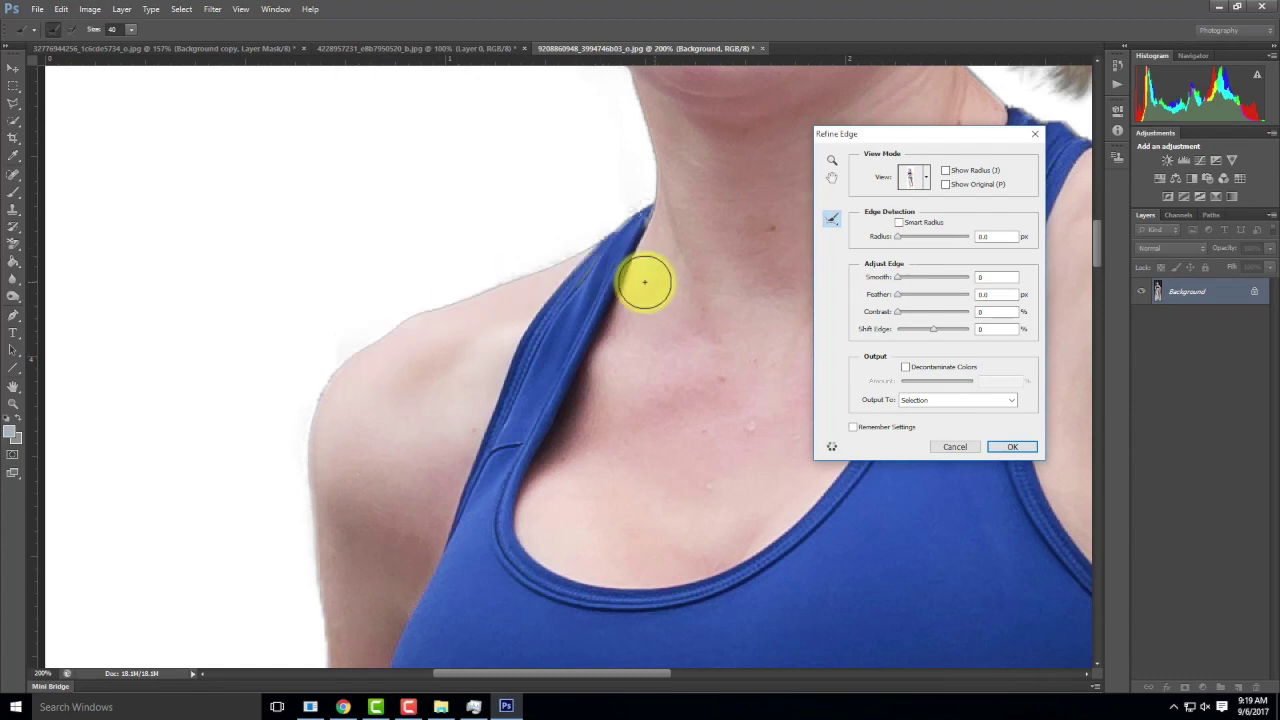
pyautogui.moveTo(734, 274); pyautogui.dragTo(277, 449)
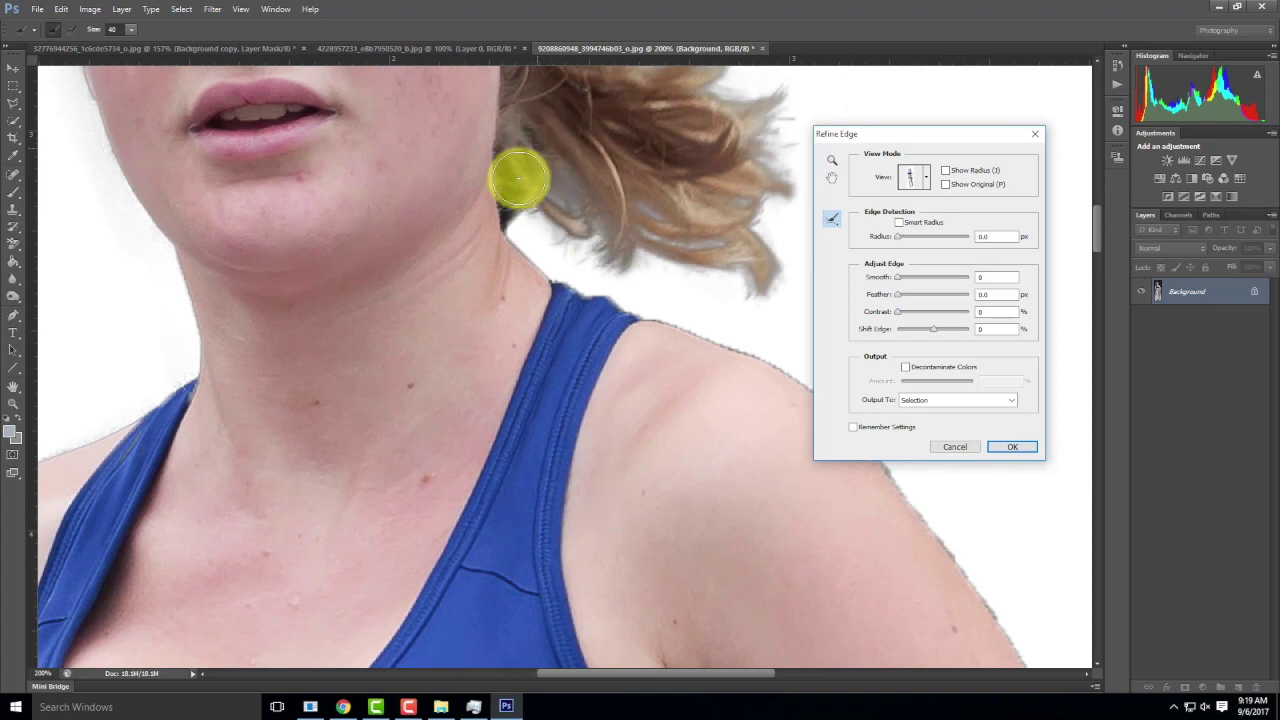
pyautogui.moveTo(518, 178)
pyautogui.mouseDown()
pyautogui.moveTo(646, 171)
pyautogui.moveTo(545, 181)
pyautogui.moveTo(509, 131)
pyautogui.mouseUp()
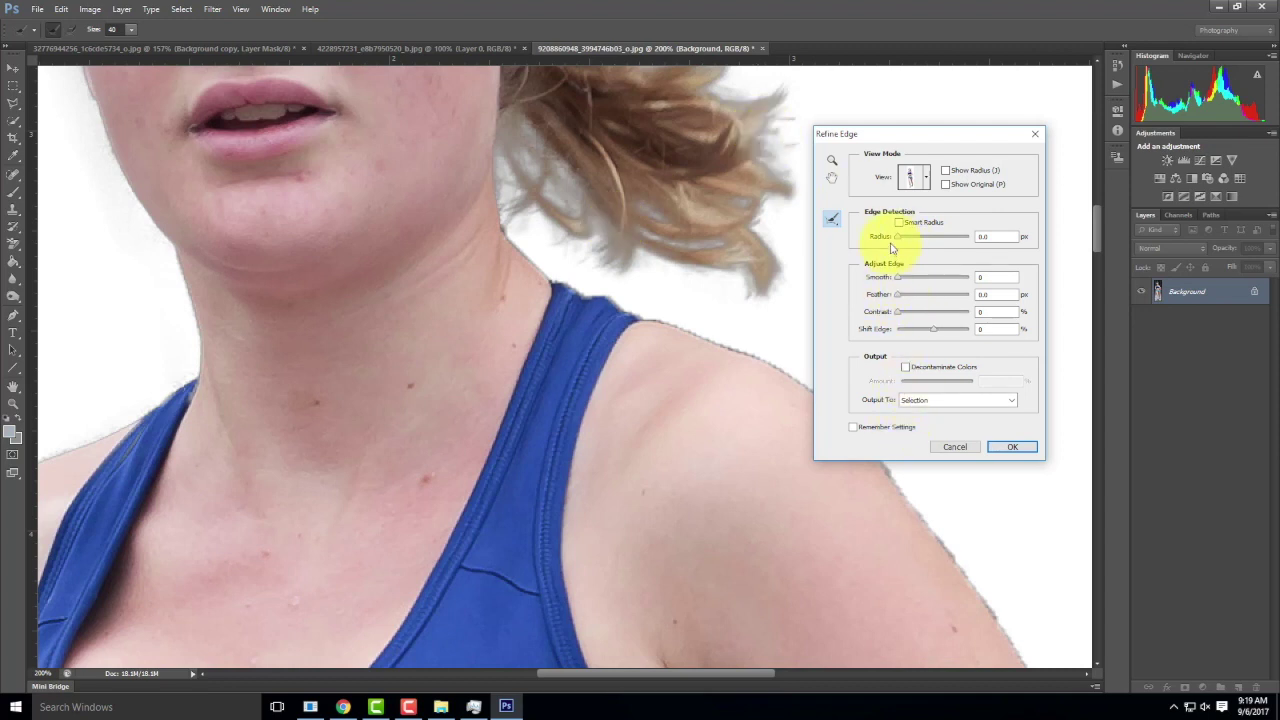
pyautogui.click(928, 180)
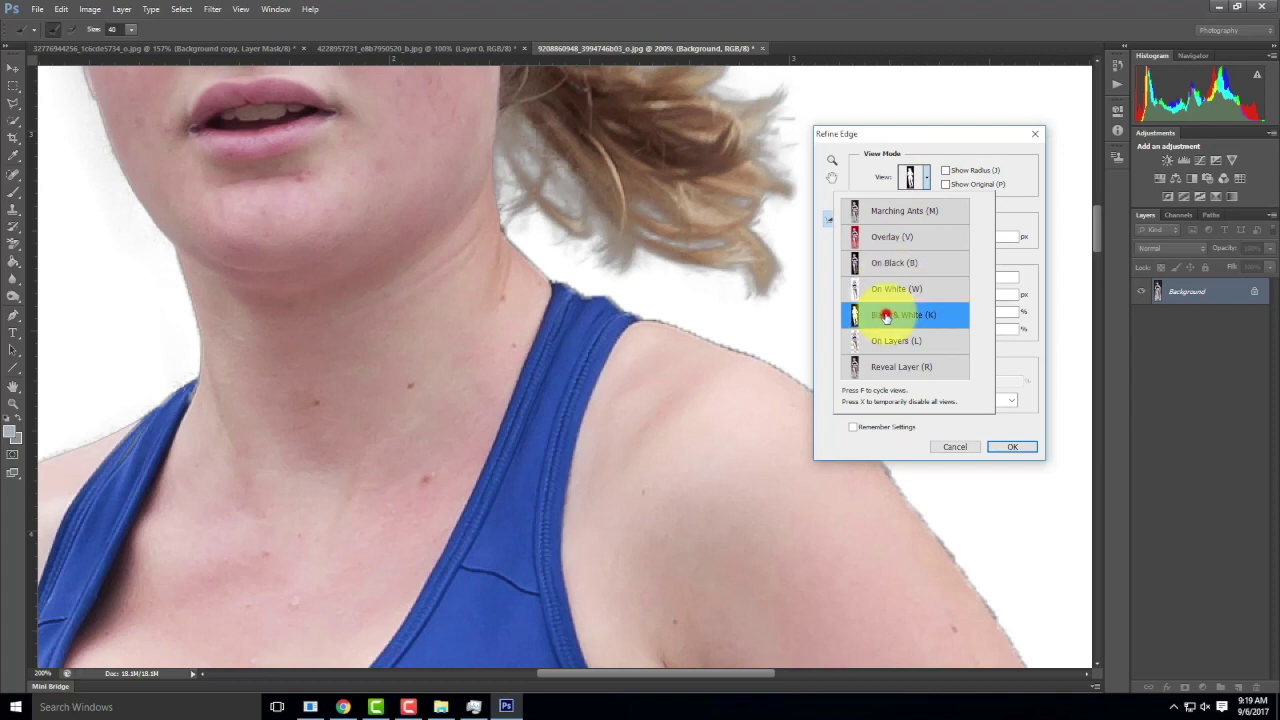
# - Preview the selection as a Black & White mask, zoomed out to see the whole runner
pyautogui.click(886, 316)
pyautogui.click(699, 199)
pyautogui.moveTo(667, 387); pyautogui.dragTo(631, 560)
pyautogui.hotkey('ctrl', '-')
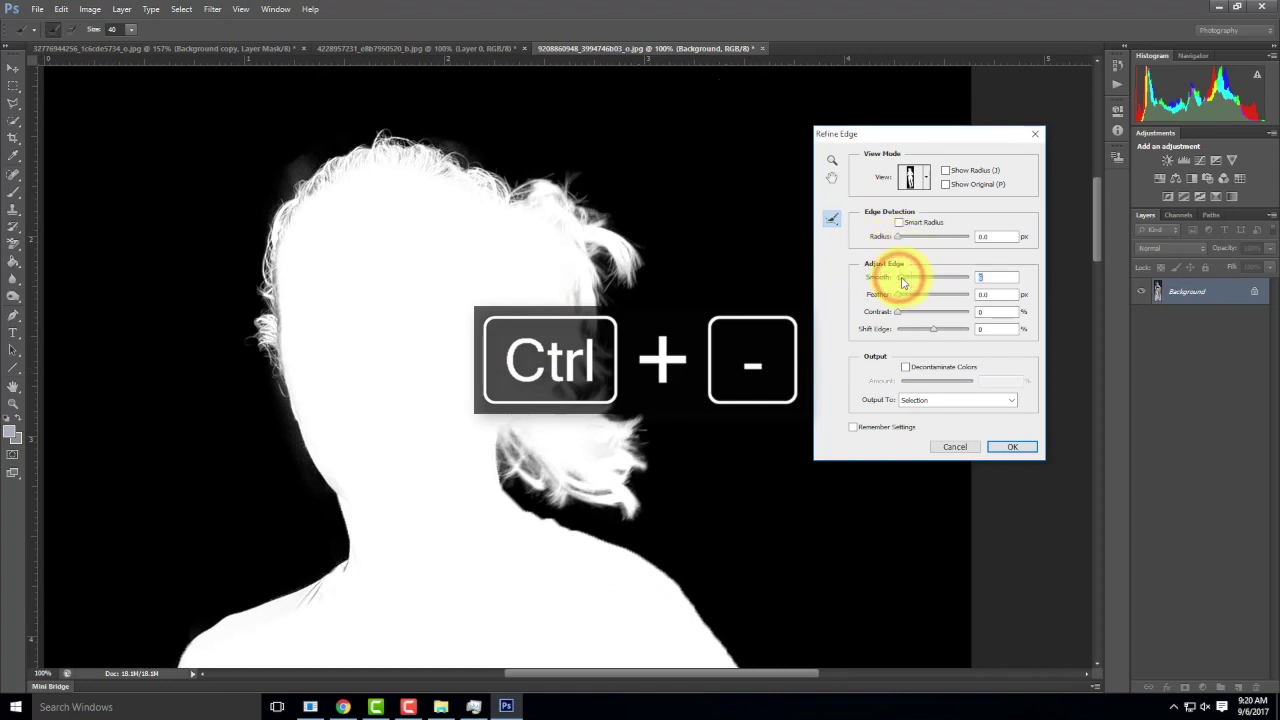
# - Try different Smooth and Feather amounts, then return Feather to 0 for crisp hair edges
pyautogui.moveTo(896, 280); pyautogui.dragTo(931, 273)
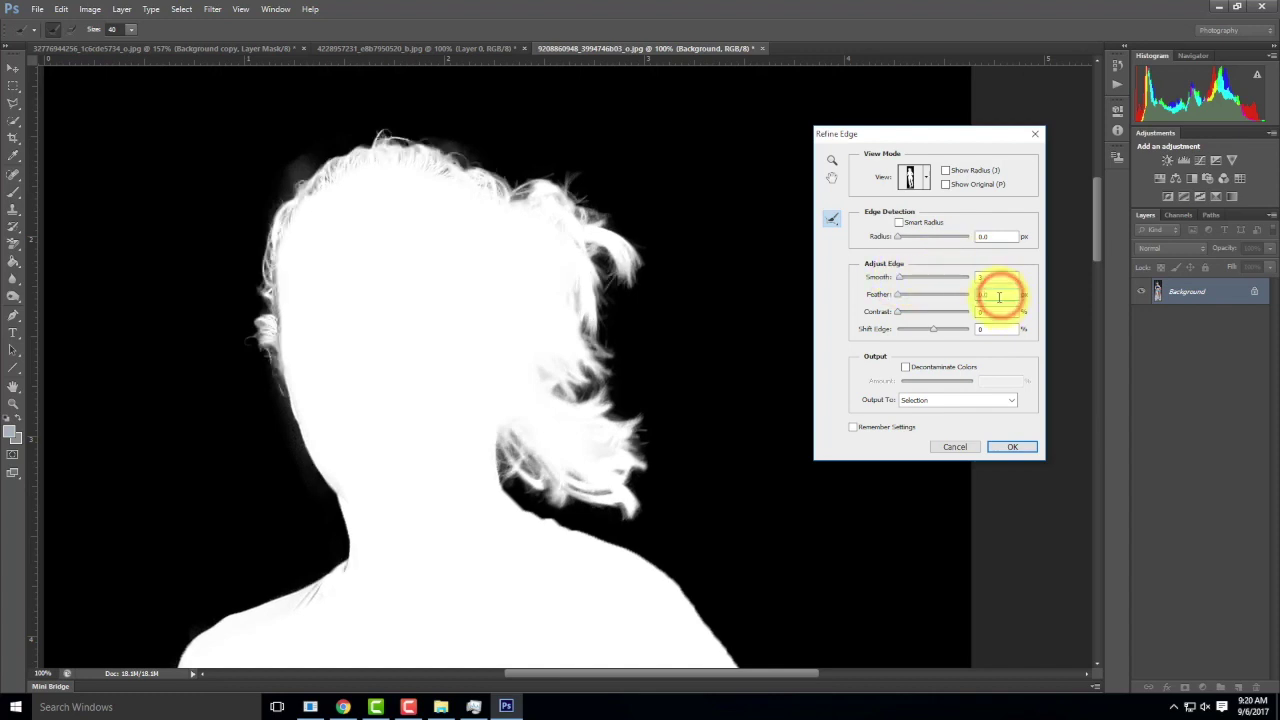
pyautogui.press('BackSpace')
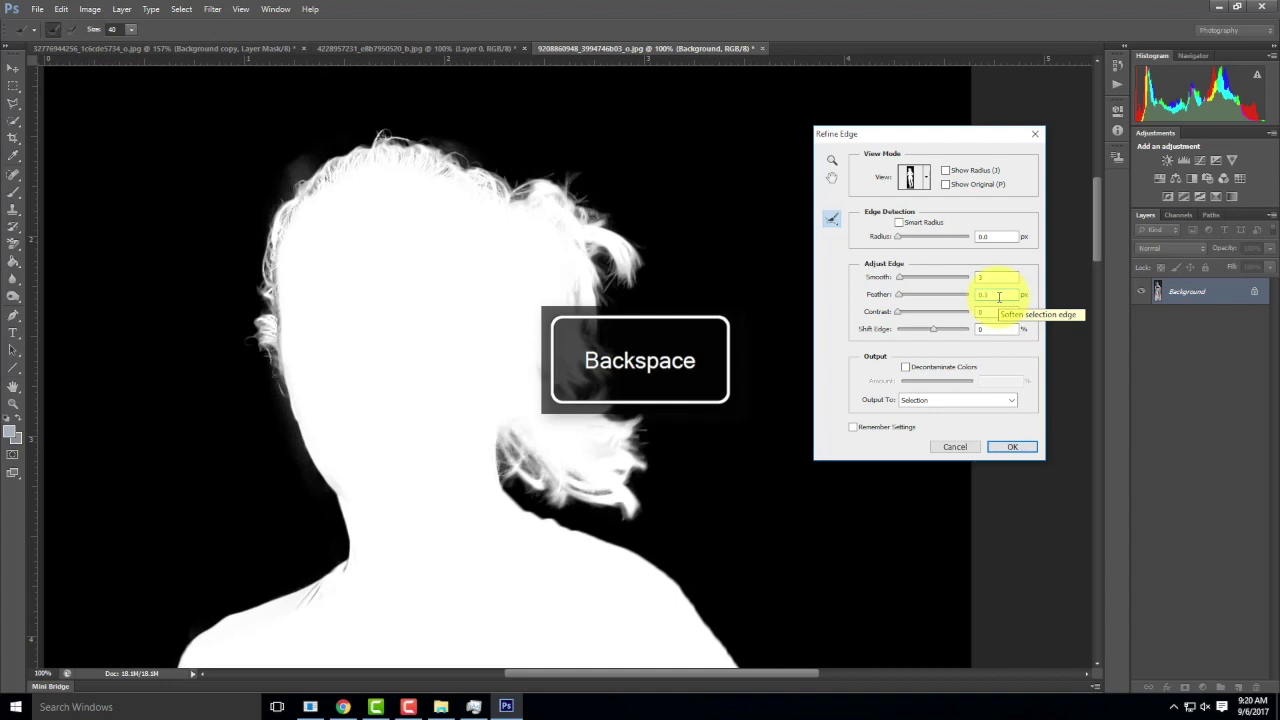
pyautogui.click(995, 276)
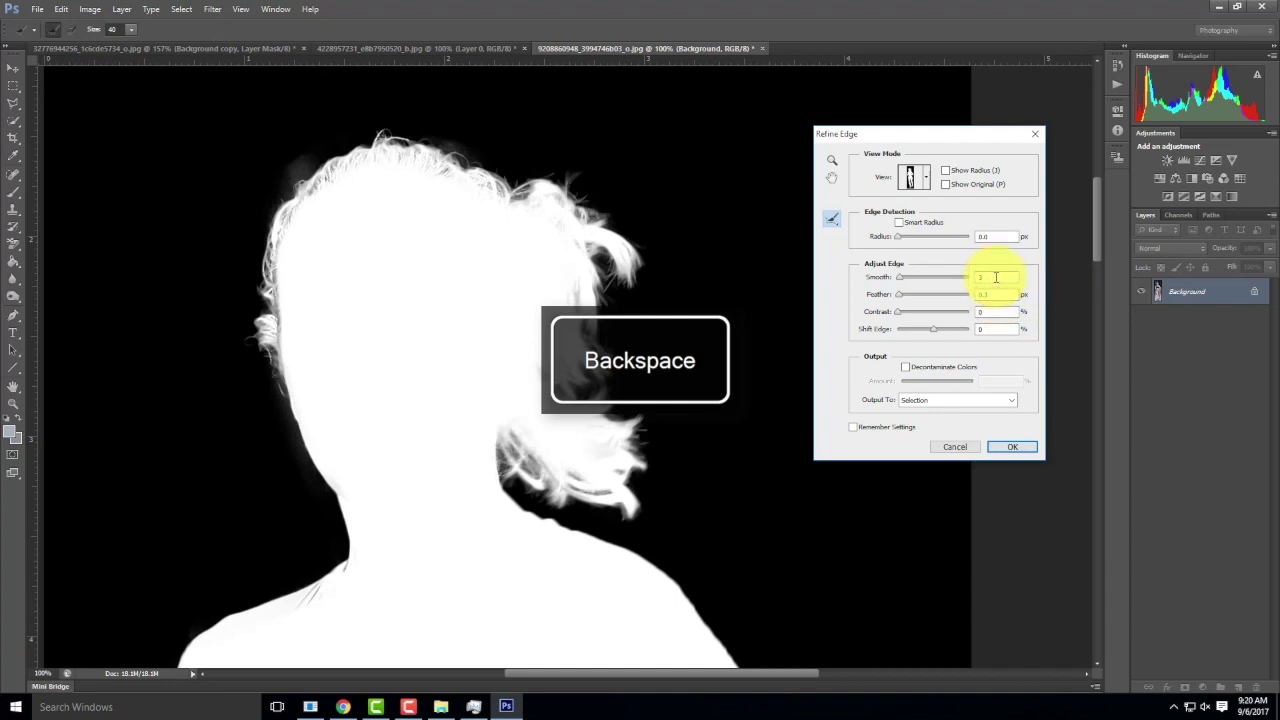
pyautogui.moveTo(902, 296); pyautogui.dragTo(916, 294)
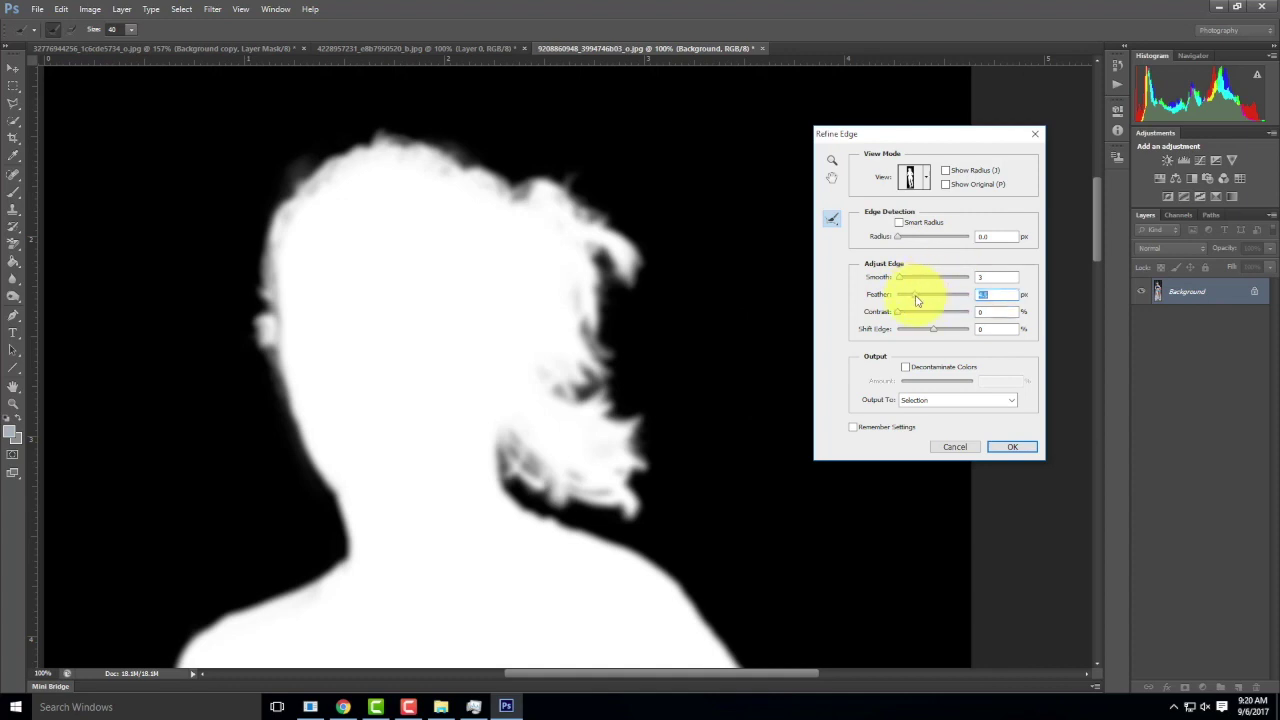
pyautogui.moveTo(910, 300); pyautogui.dragTo(898, 301)
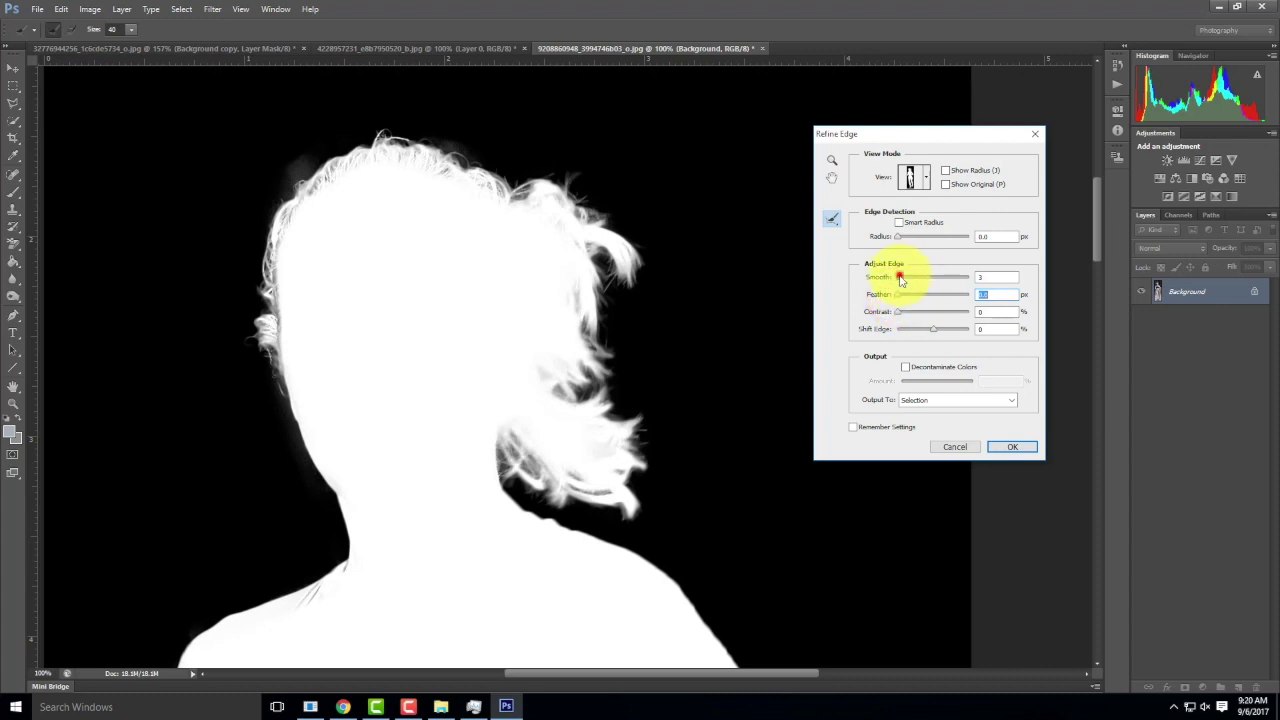
pyautogui.moveTo(905, 281); pyautogui.dragTo(903, 275)
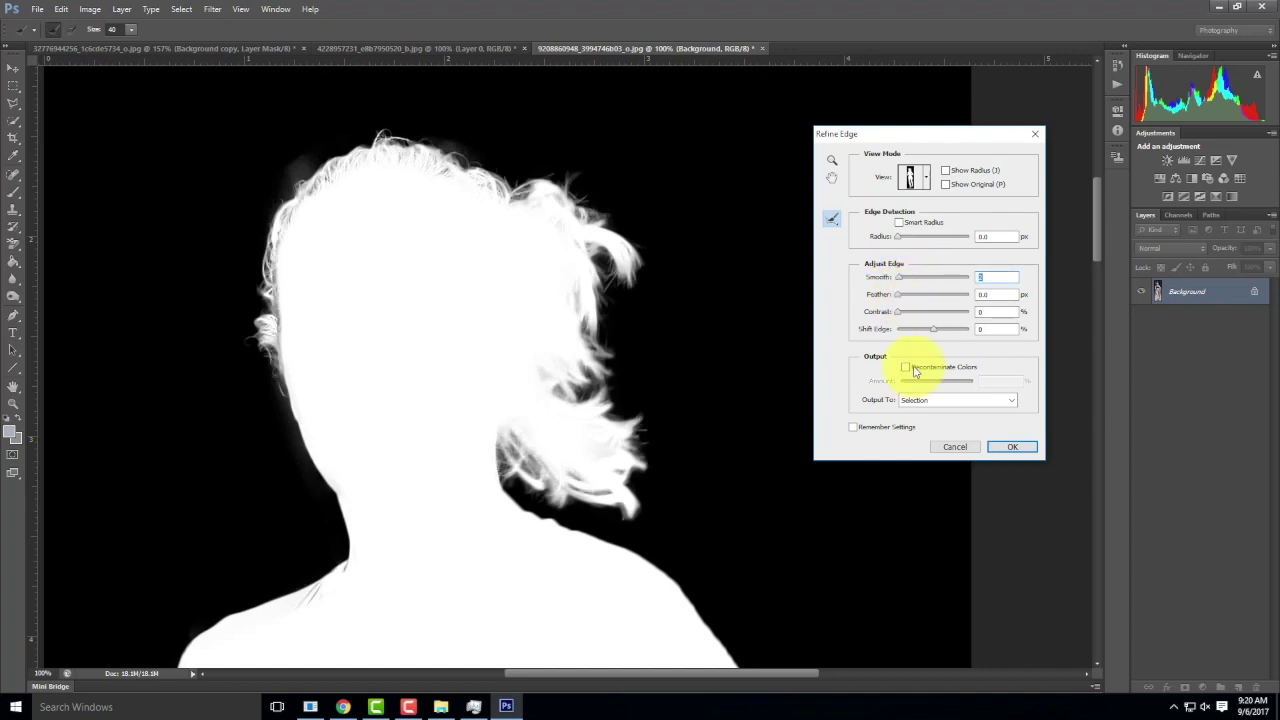
# - Switch the Refine Edge preview to Overlay
pyautogui.click(912, 177)
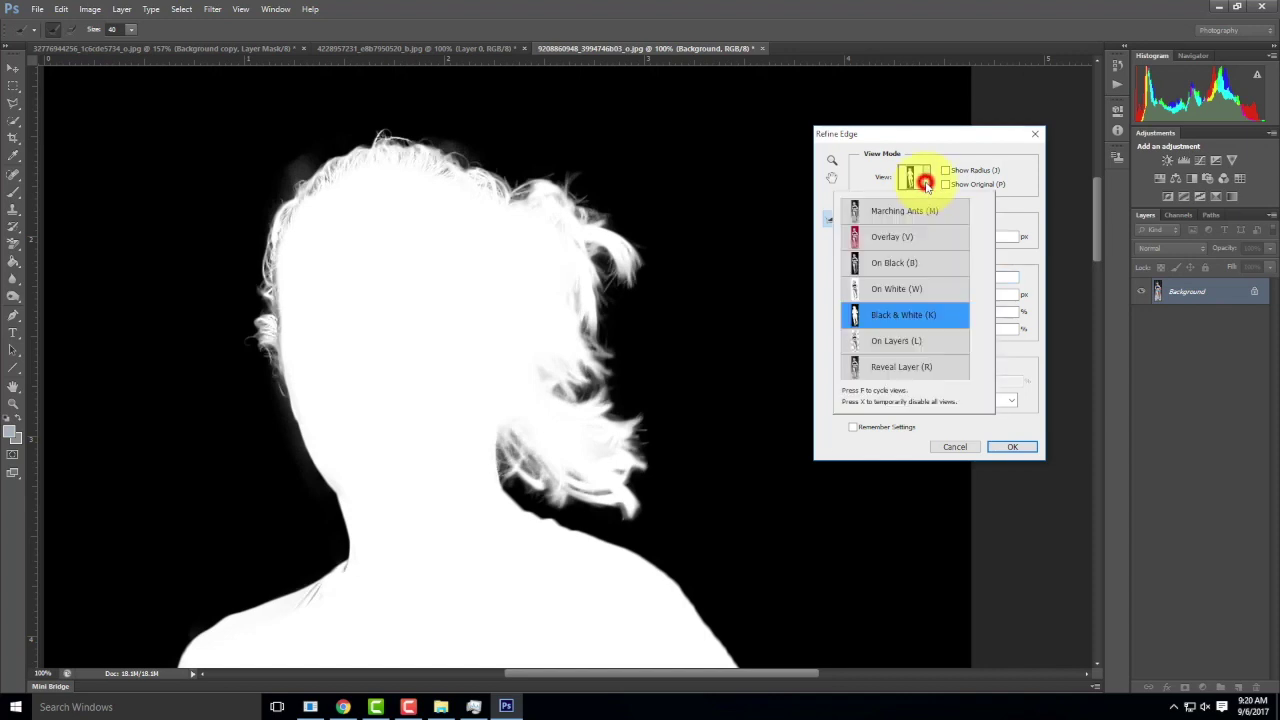
pyautogui.click(901, 240)
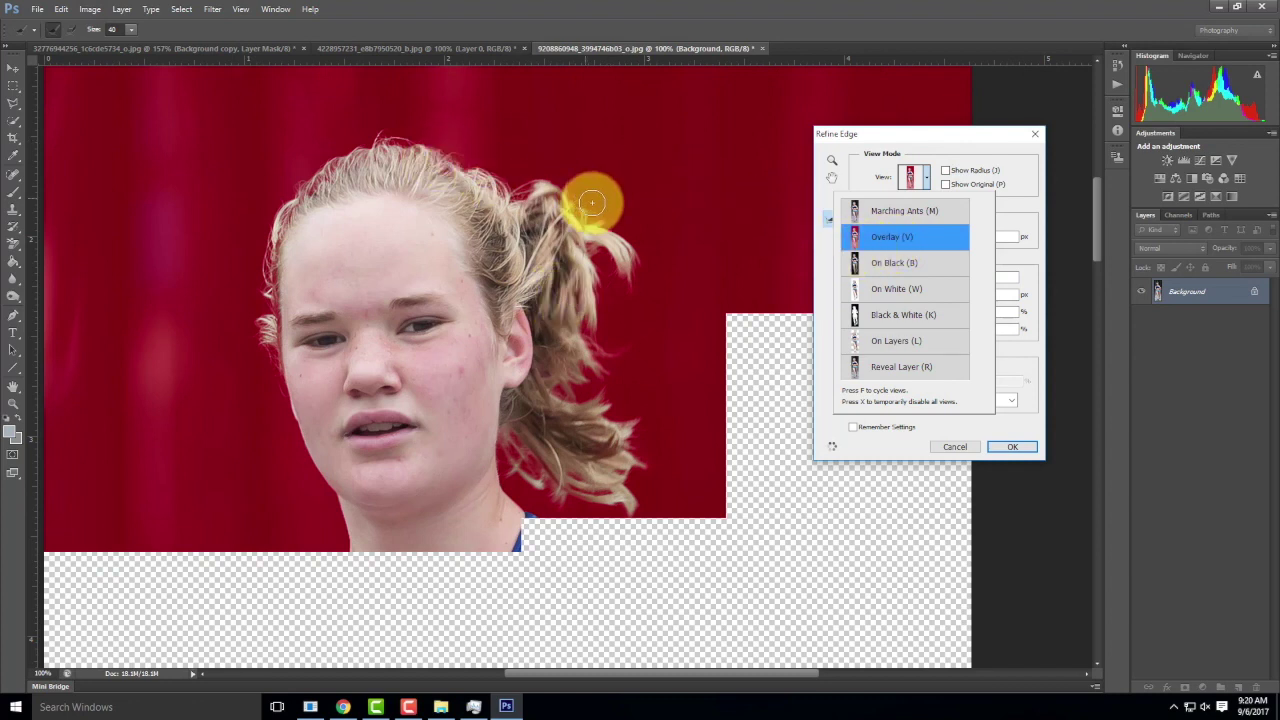
pyautogui.click(918, 177)
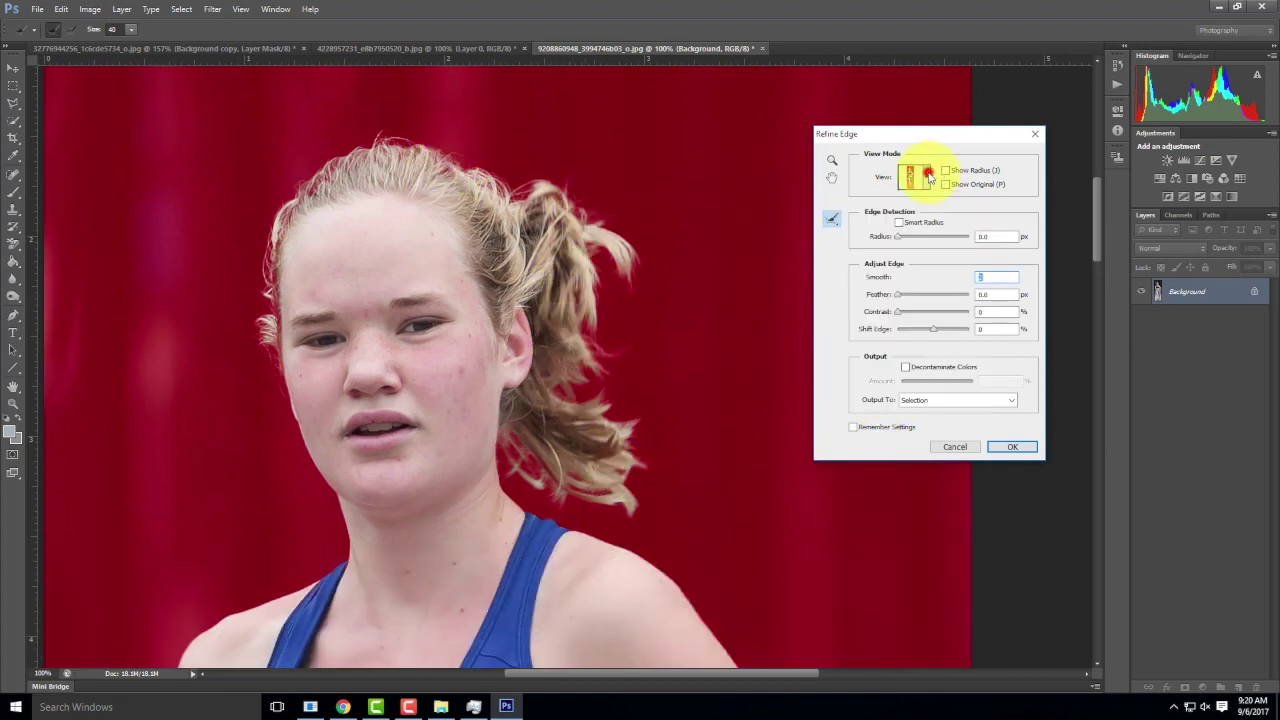
# - Leave Decontaminate Colors off and output to a New Layer with Layer Mask
pyautogui.click(905, 369)
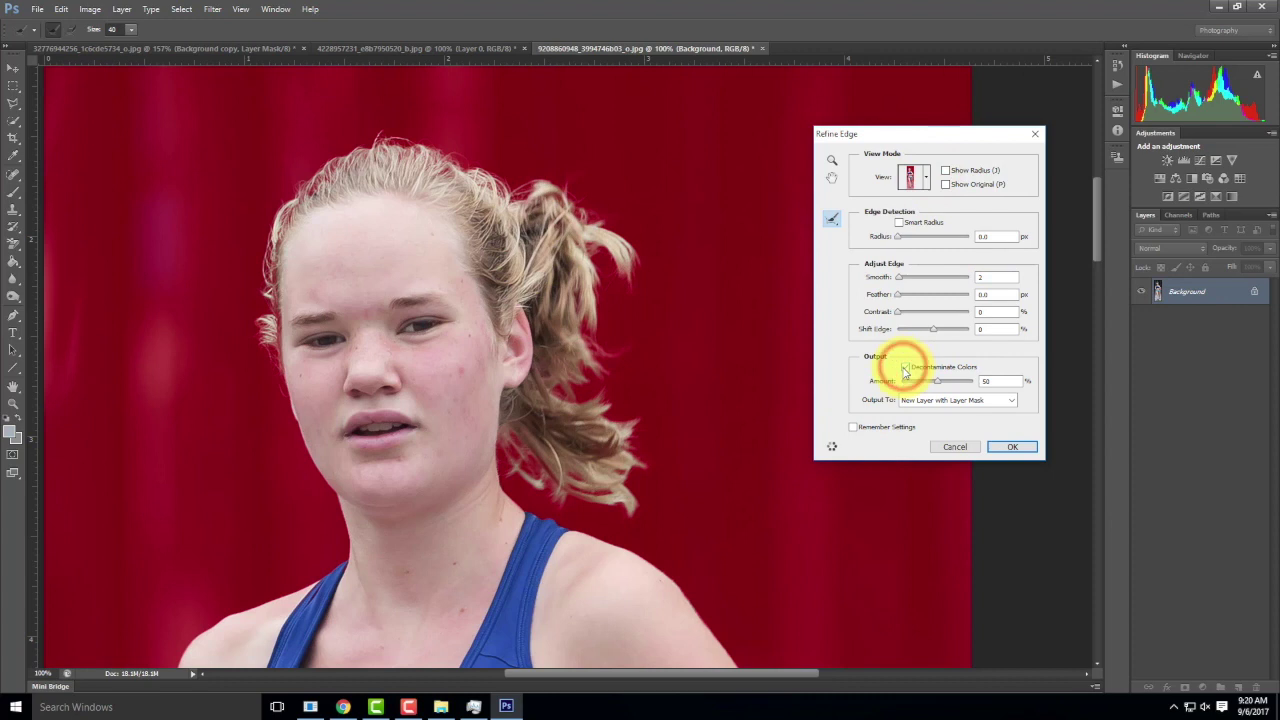
pyautogui.click(905, 368)
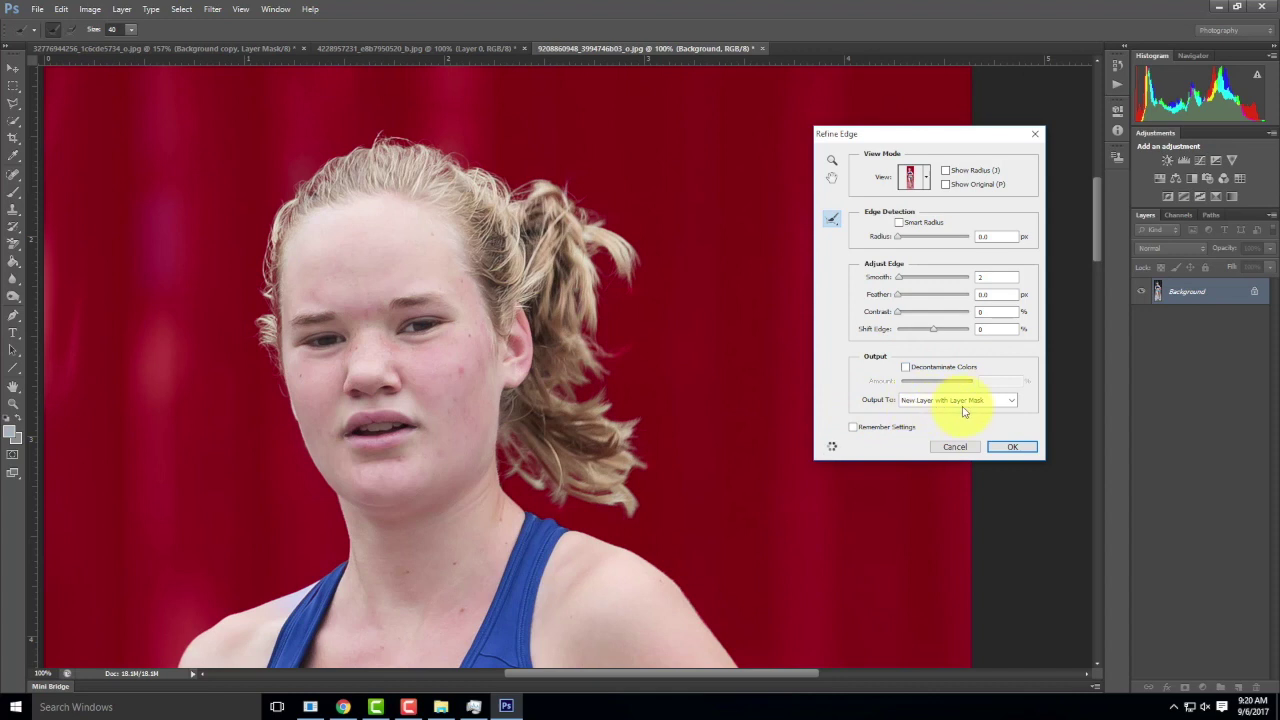
pyautogui.click(1010, 447)
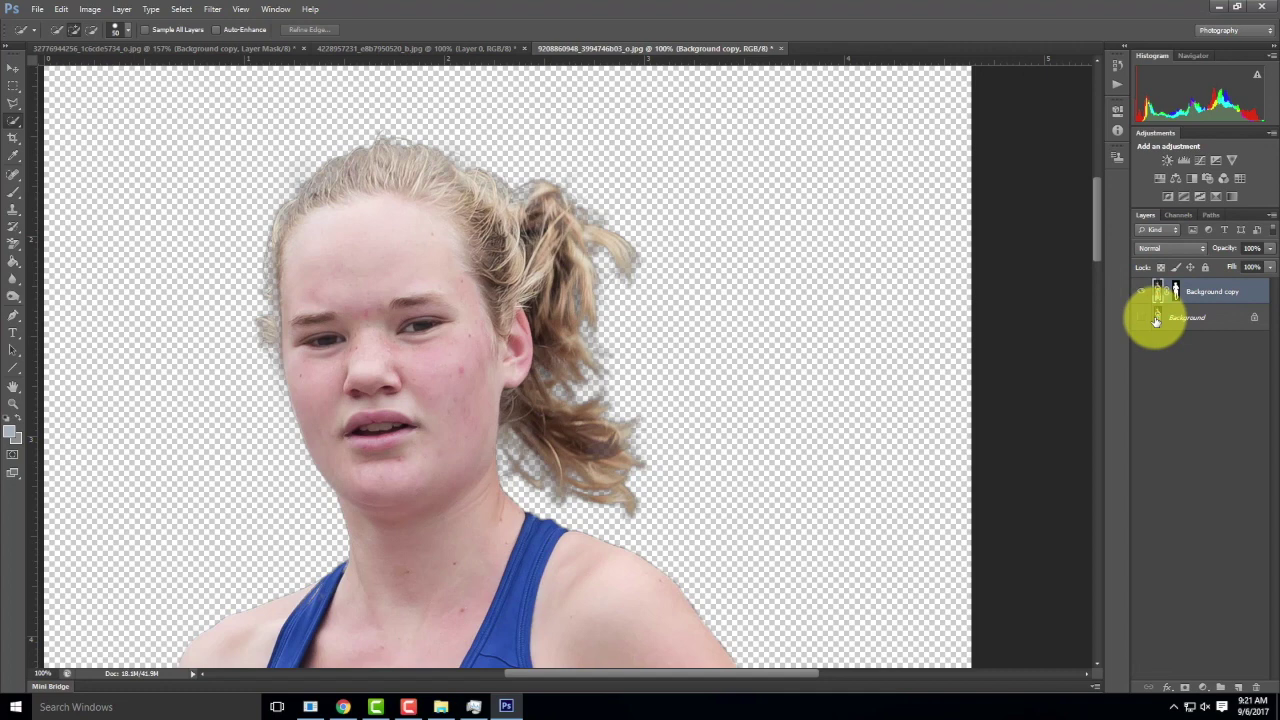
# - Fit the image to the window and add a Channel Mixer 1 adjustment layer
pyautogui.hotkey('ctrl', '0')
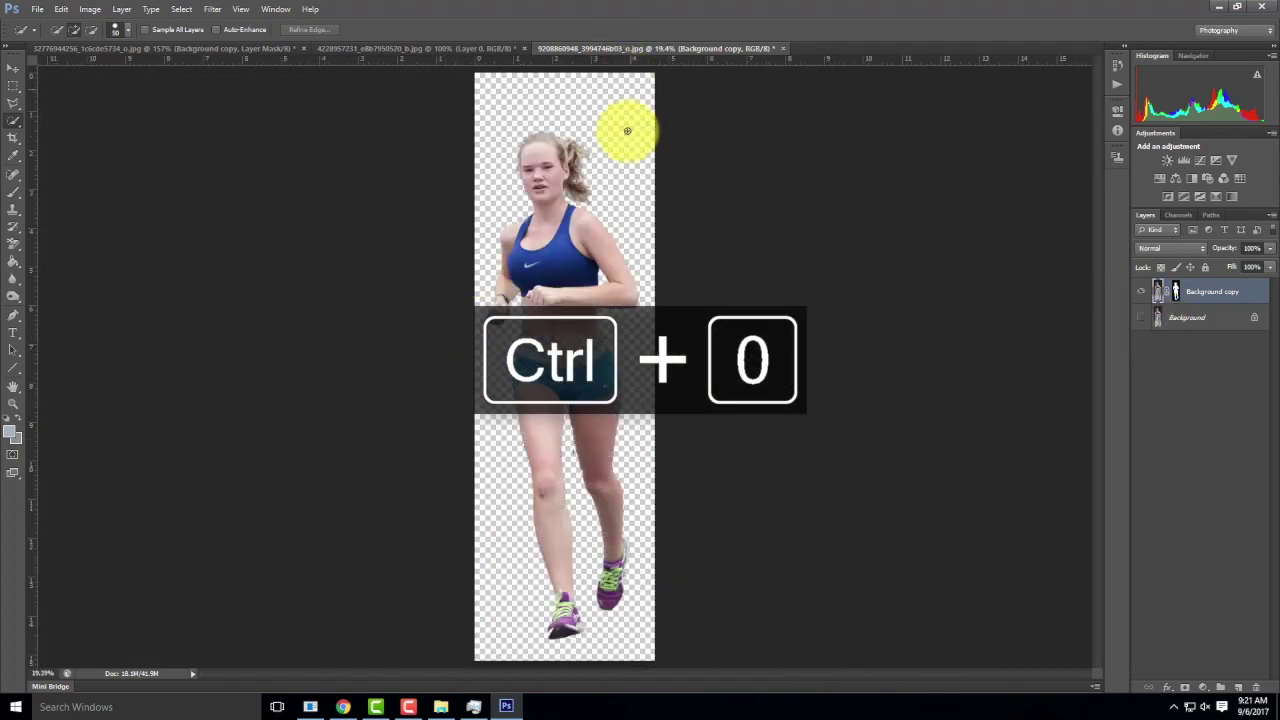
pyautogui.click(152, 8)
pyautogui.moveTo(185, 7)
pyautogui.moveTo(117, 9)
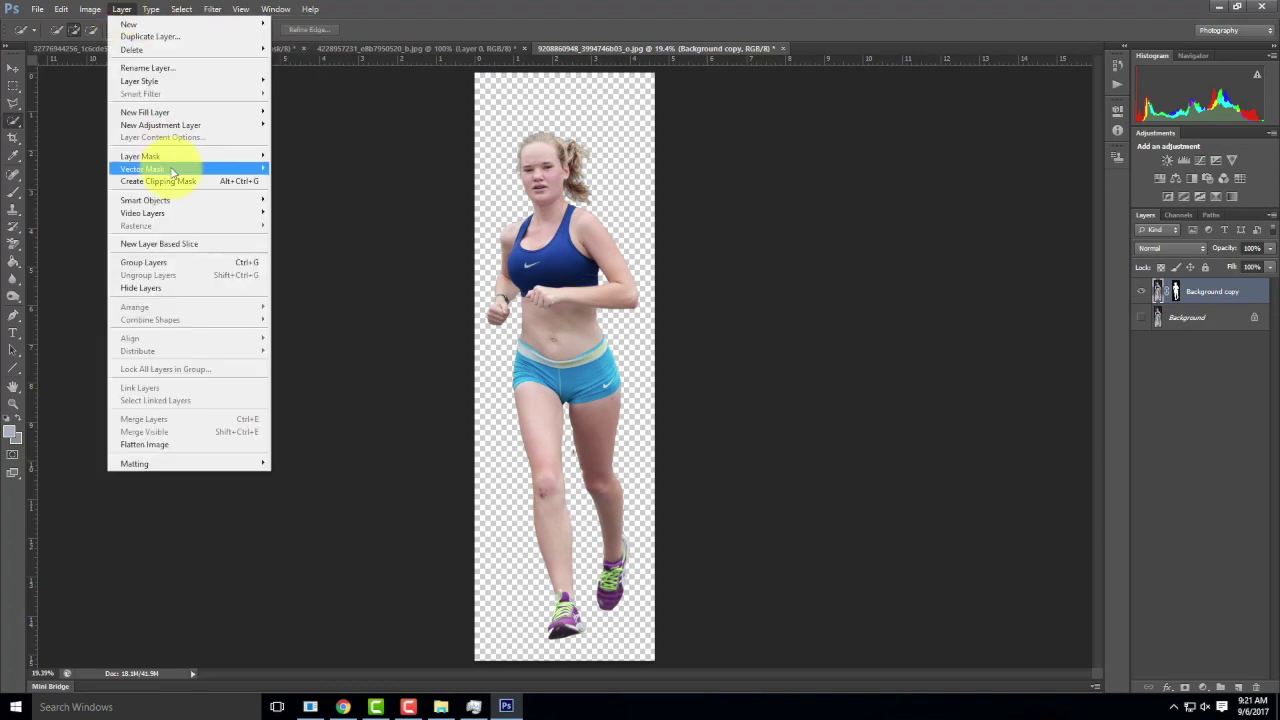
pyautogui.moveTo(178, 125)
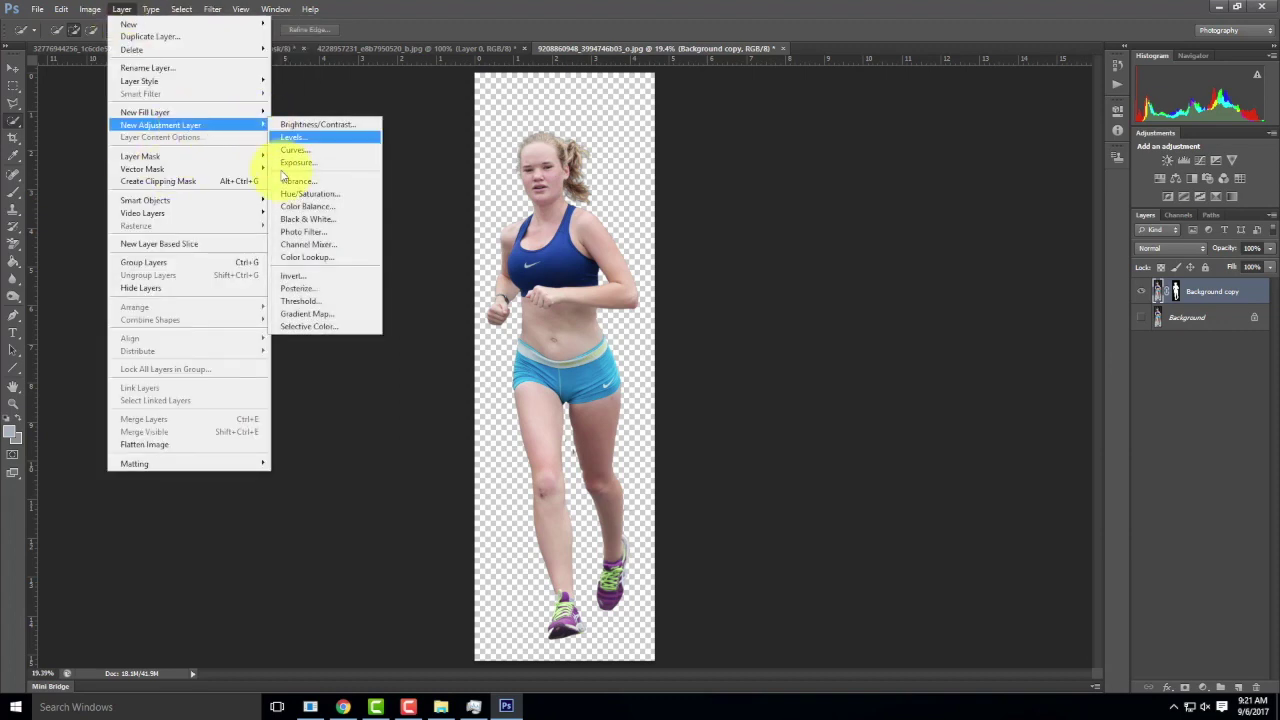
pyautogui.click(300, 243)
pyautogui.click(716, 237)
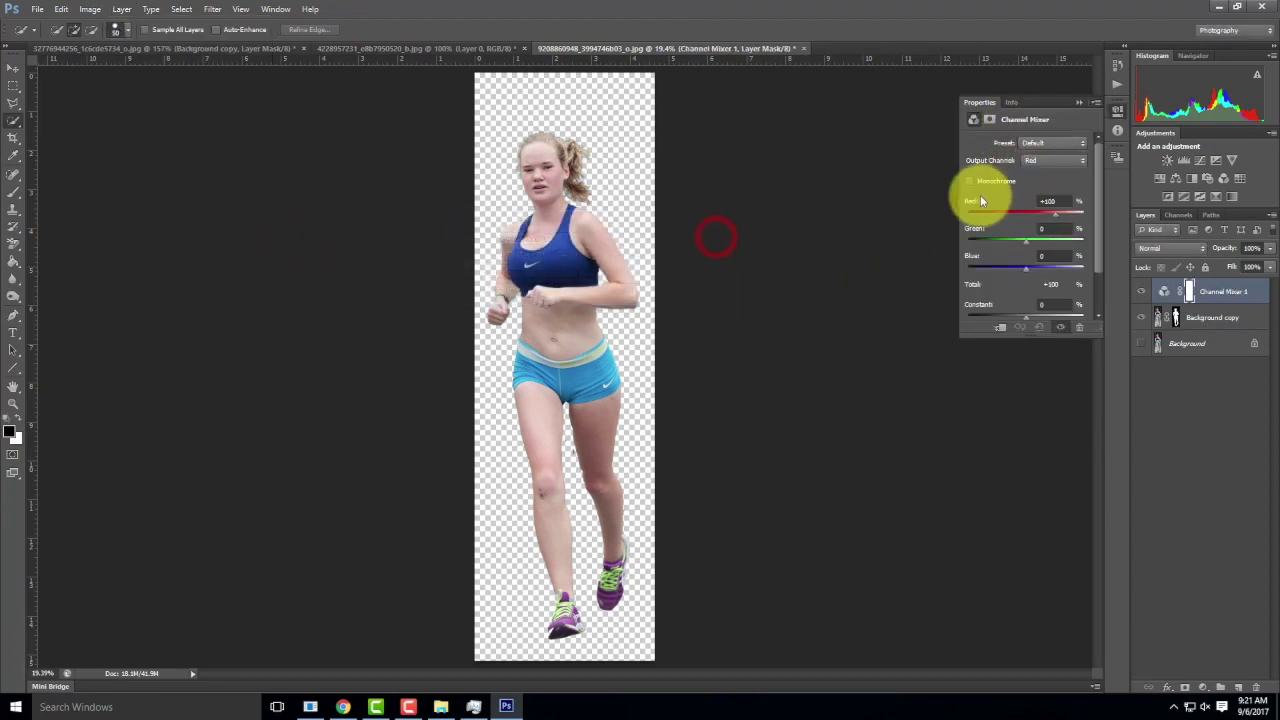
# - Make the Channel Mixer monochrome using the Black & White with Orange Filter preset
pyautogui.click(970, 181)
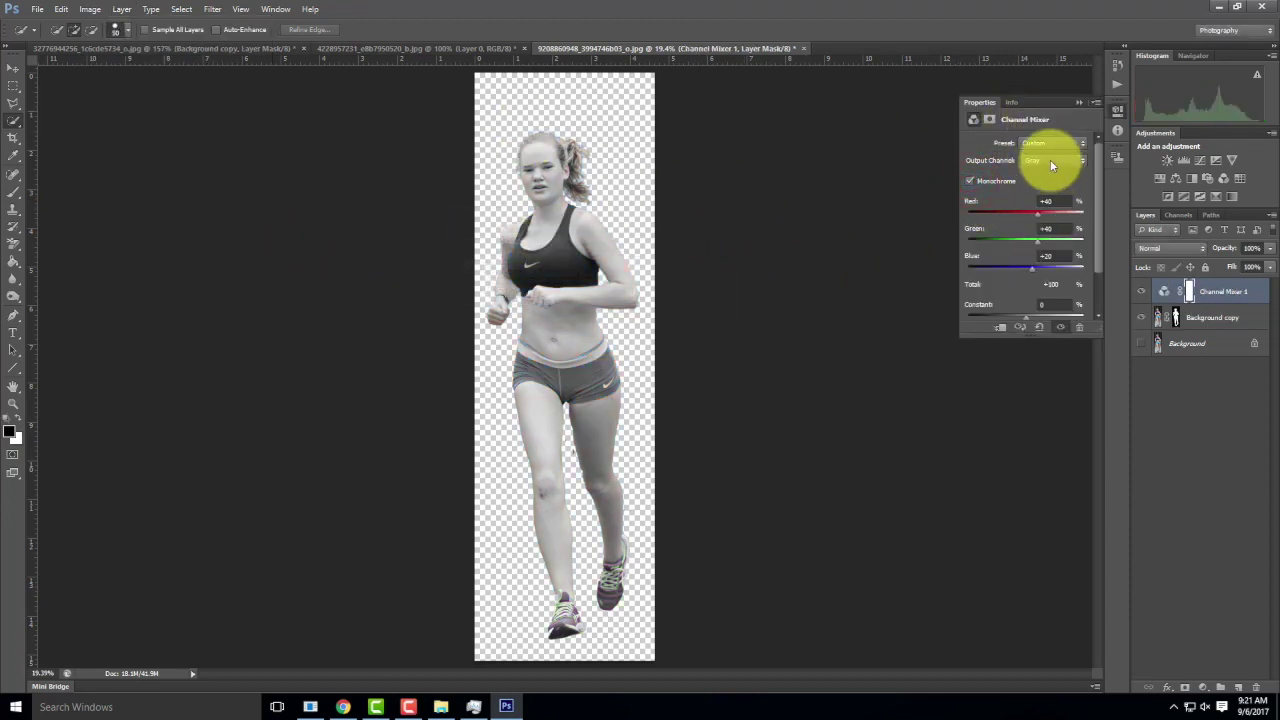
pyautogui.click(1040, 143)
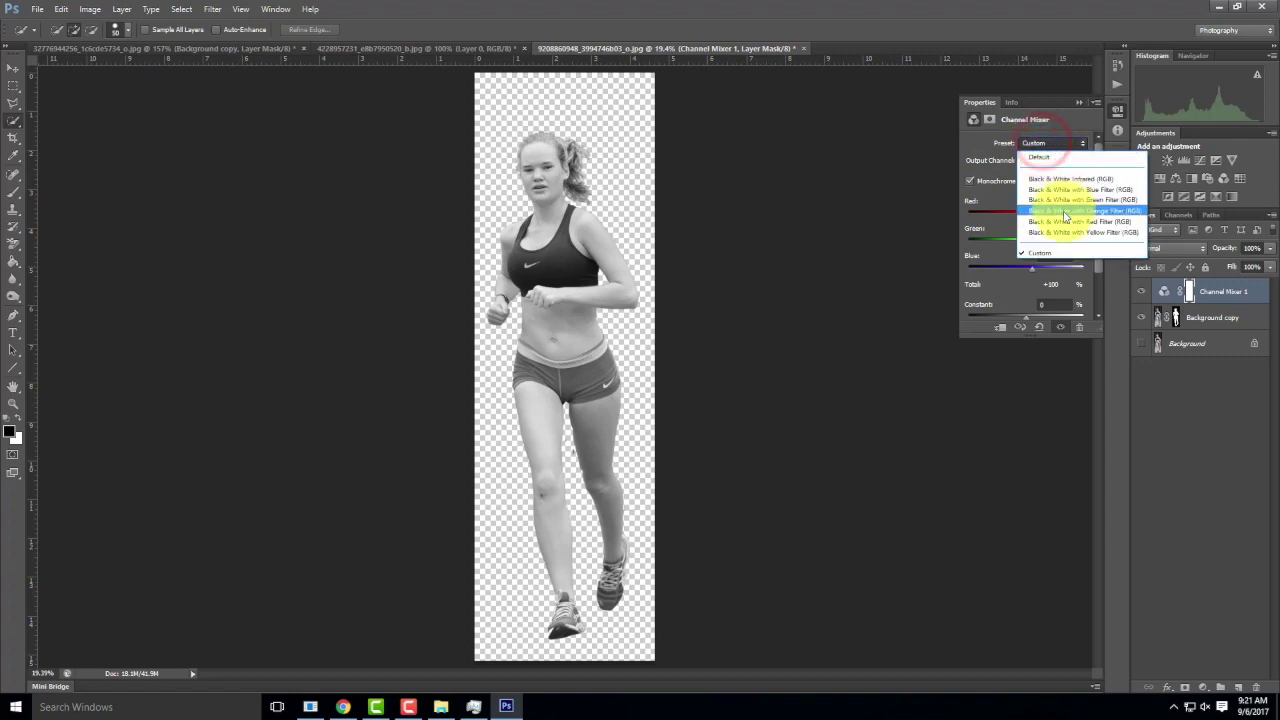
pyautogui.click(1065, 212)
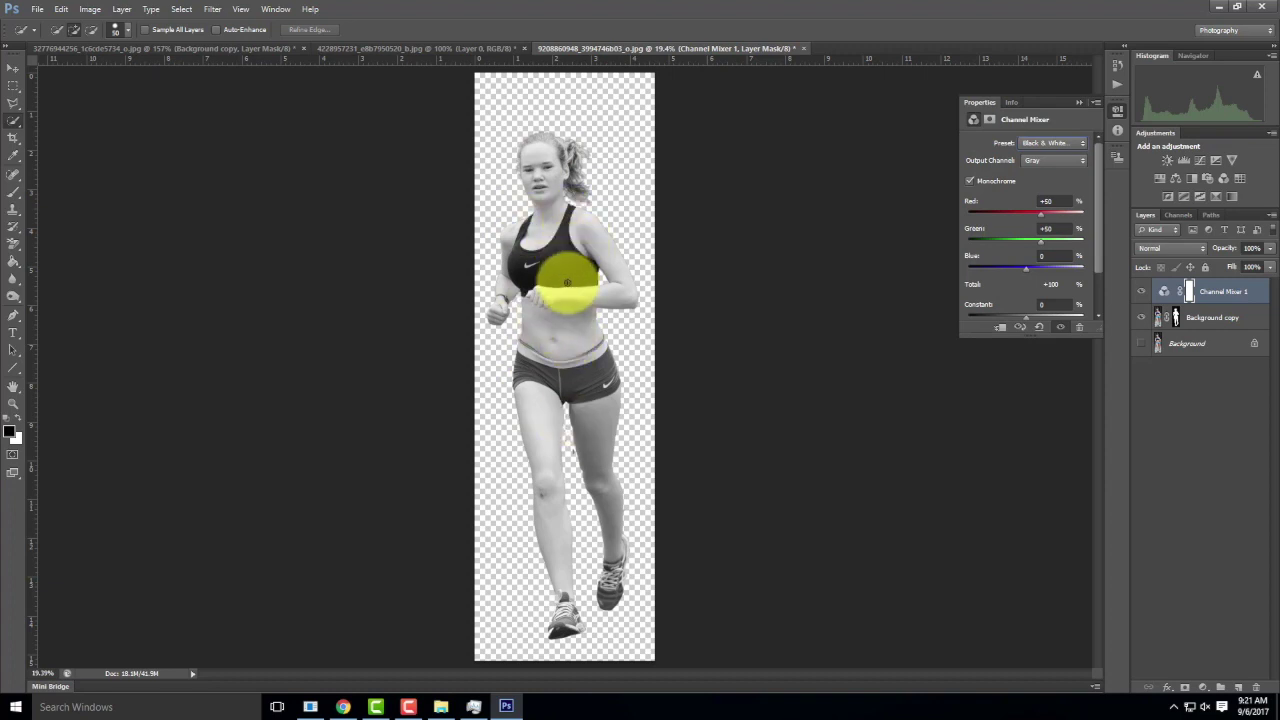
# - Hide Channel Mixer 1 so the runner on Background copy shows in colour
pyautogui.click(1141, 290)
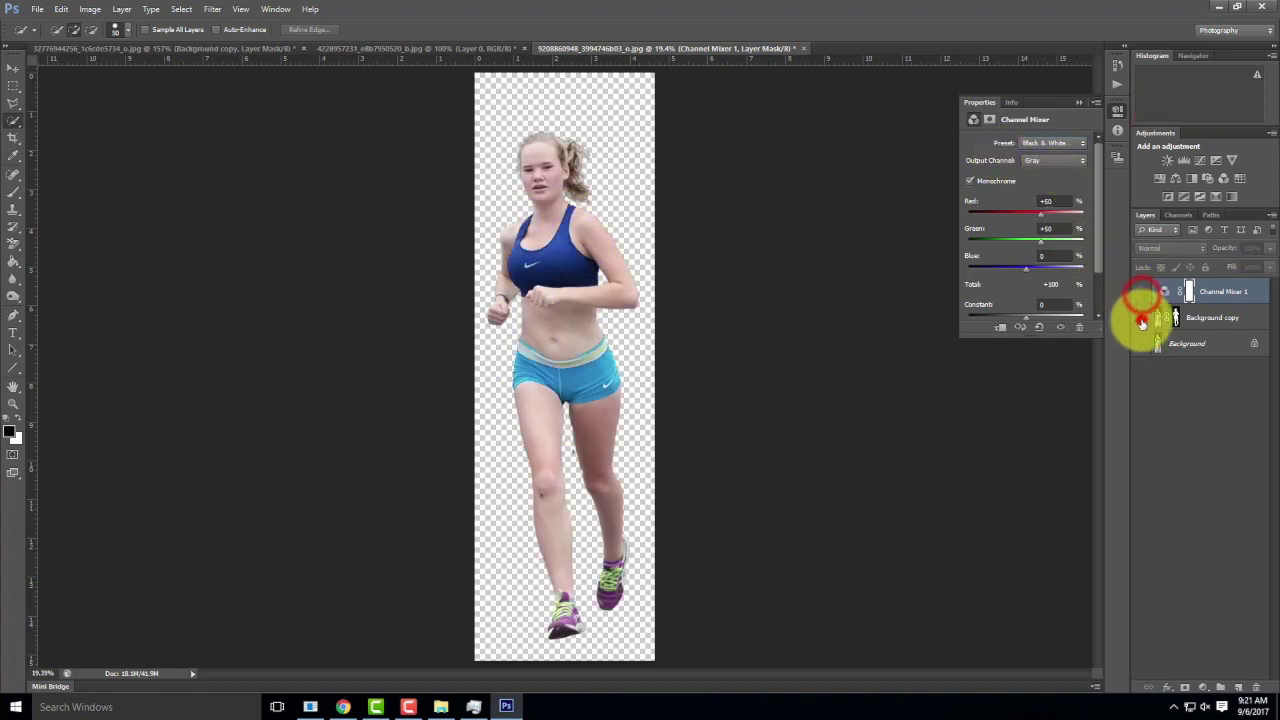
pyautogui.click(1143, 318)
pyautogui.click(1141, 318)
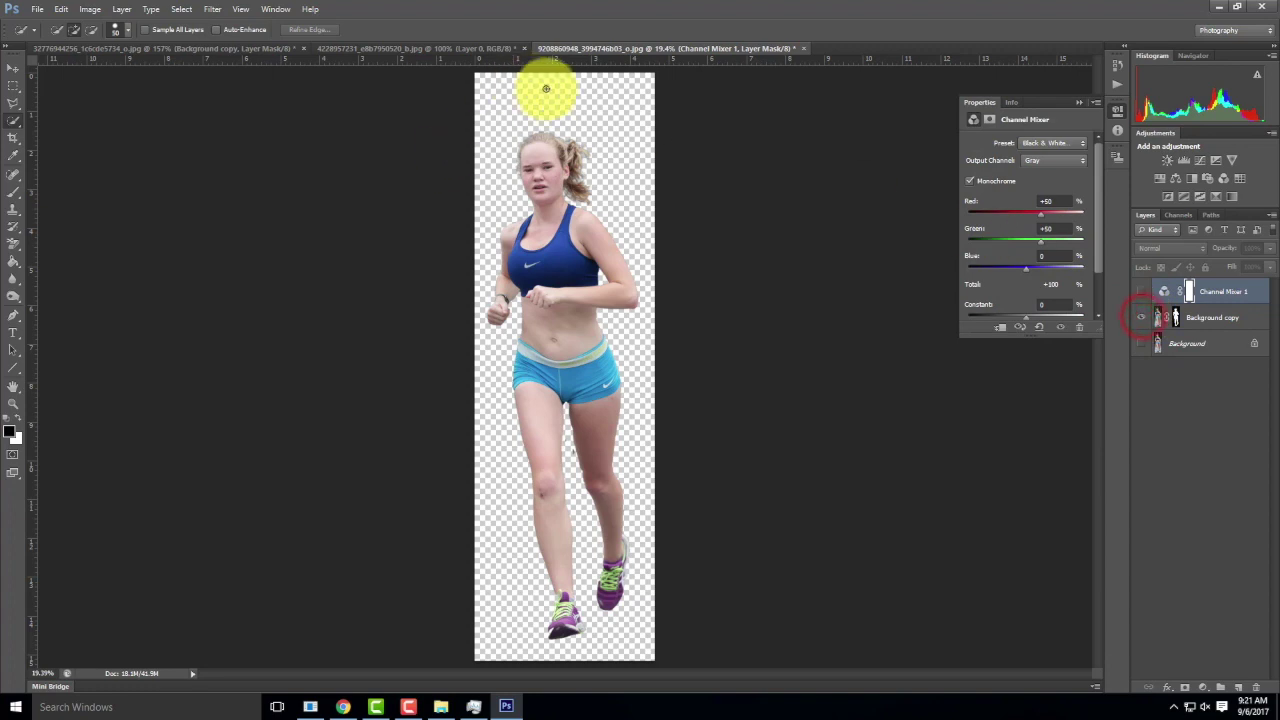
pyautogui.click(128, 12)
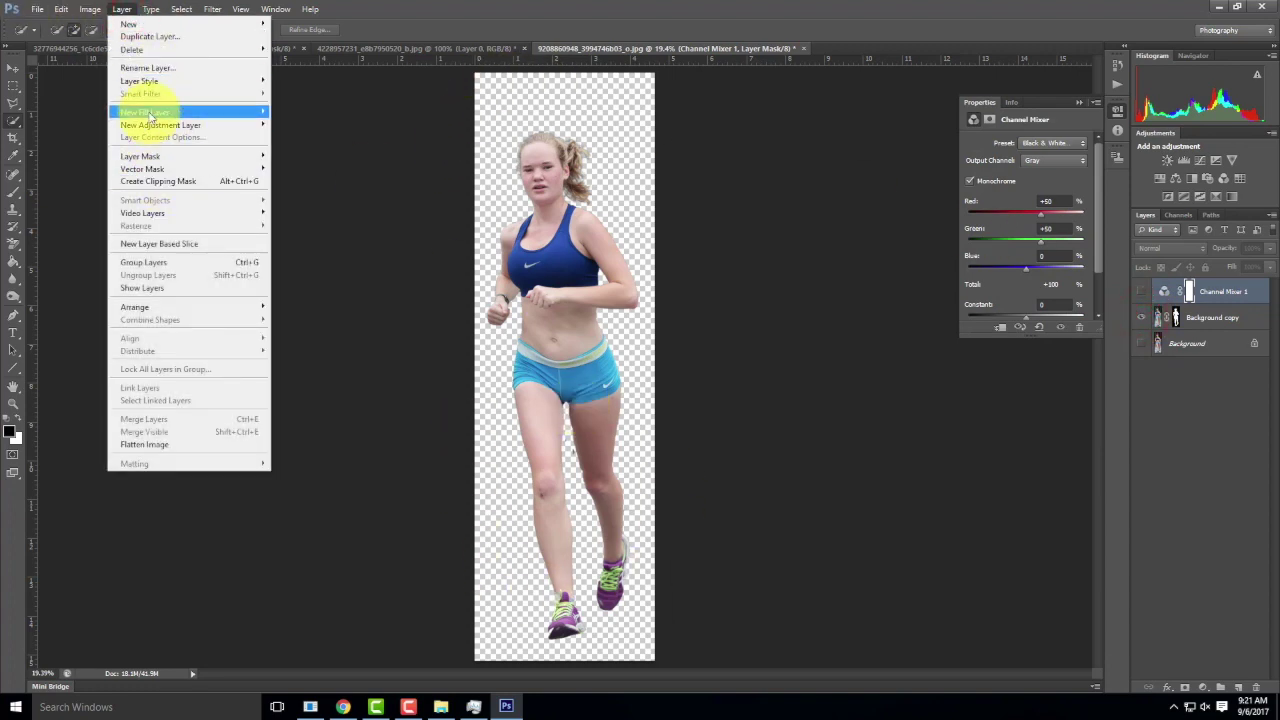
pyautogui.moveTo(150, 117)
pyautogui.click(296, 114)
pyautogui.click(700, 239)
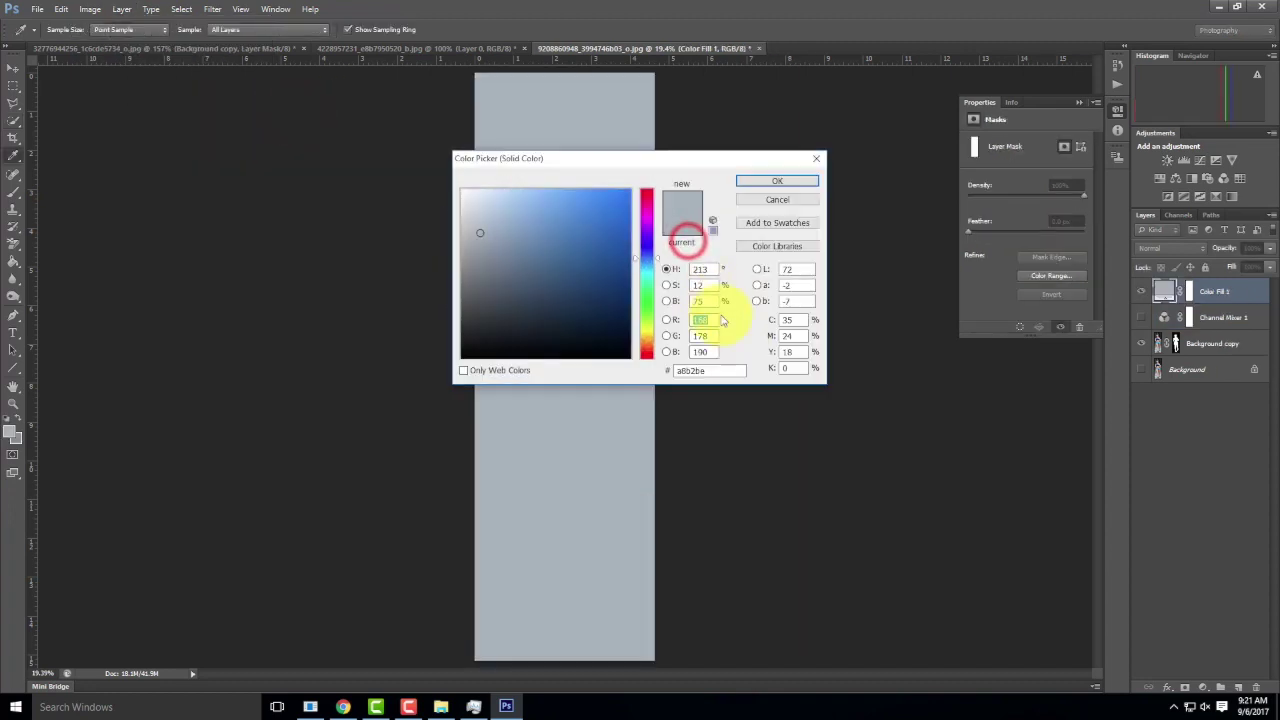
pyautogui.click(794, 321)
pyautogui.write('0')
pyautogui.press('Tab')
pyautogui.write('0')
pyautogui.press('Tab')
pyautogui.write('0')
pyautogui.write('75')
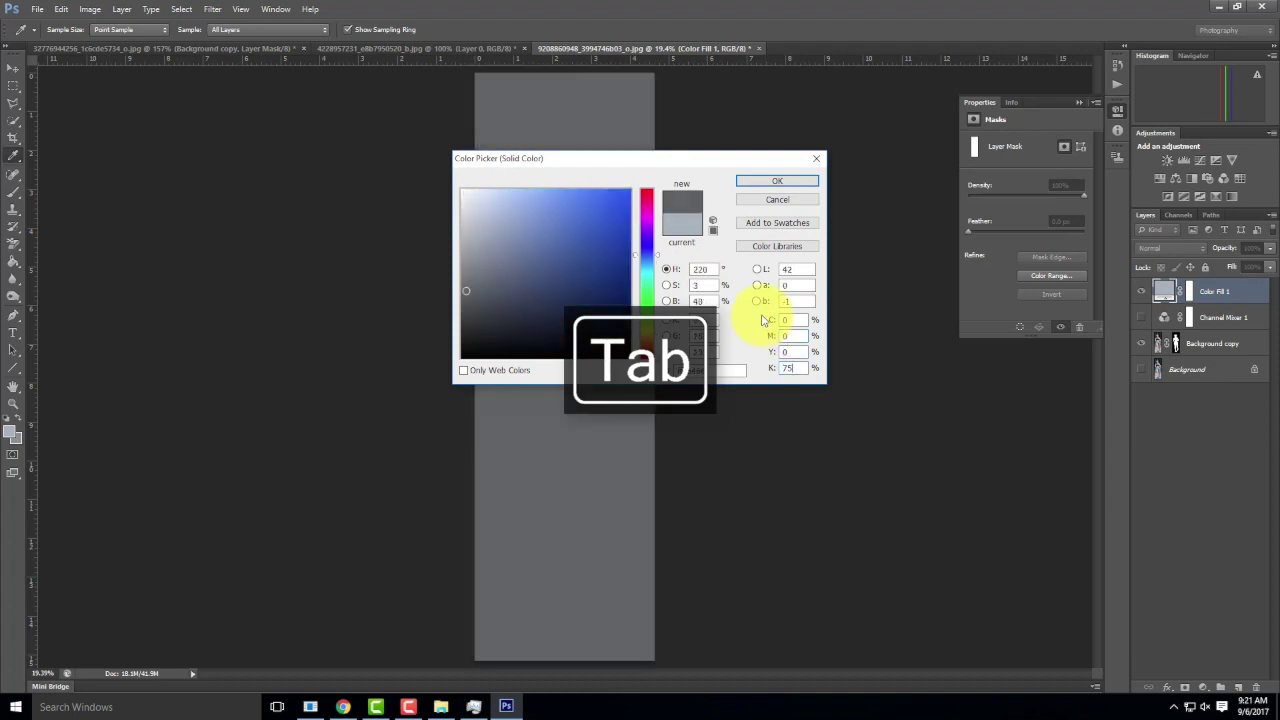
pyautogui.click(768, 182)
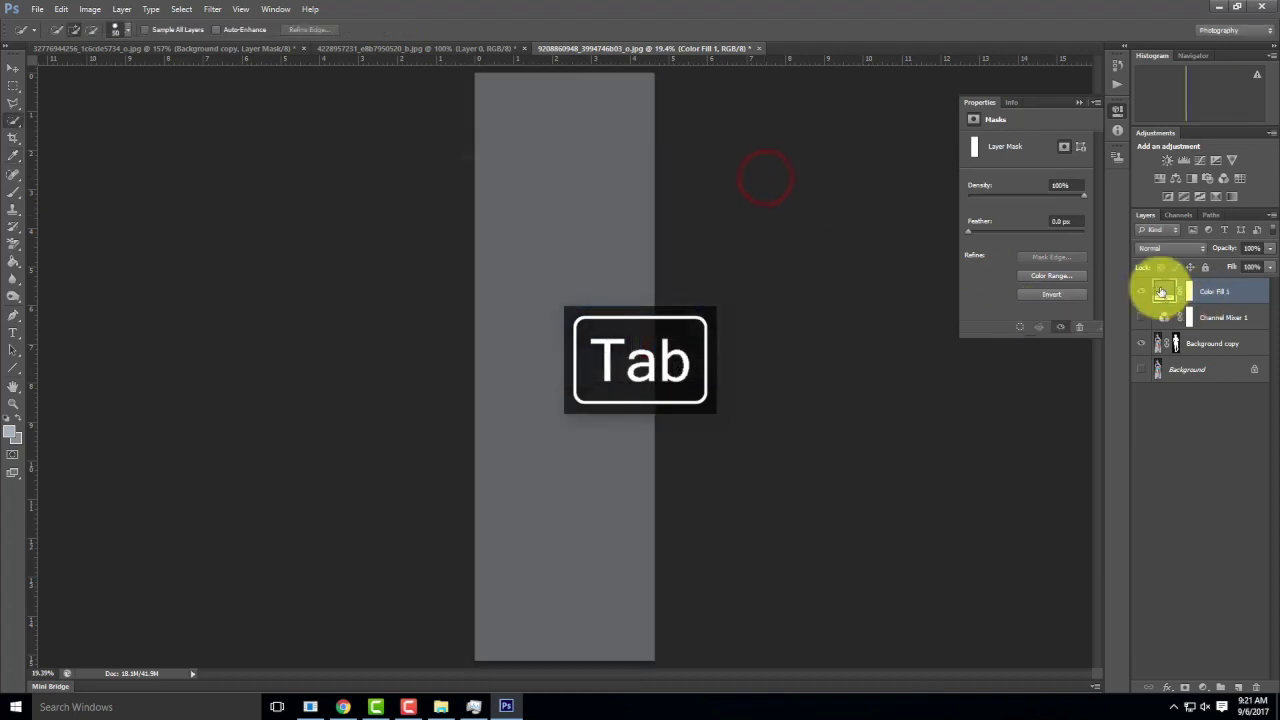
pyautogui.hotkey('ctrl', 'z')
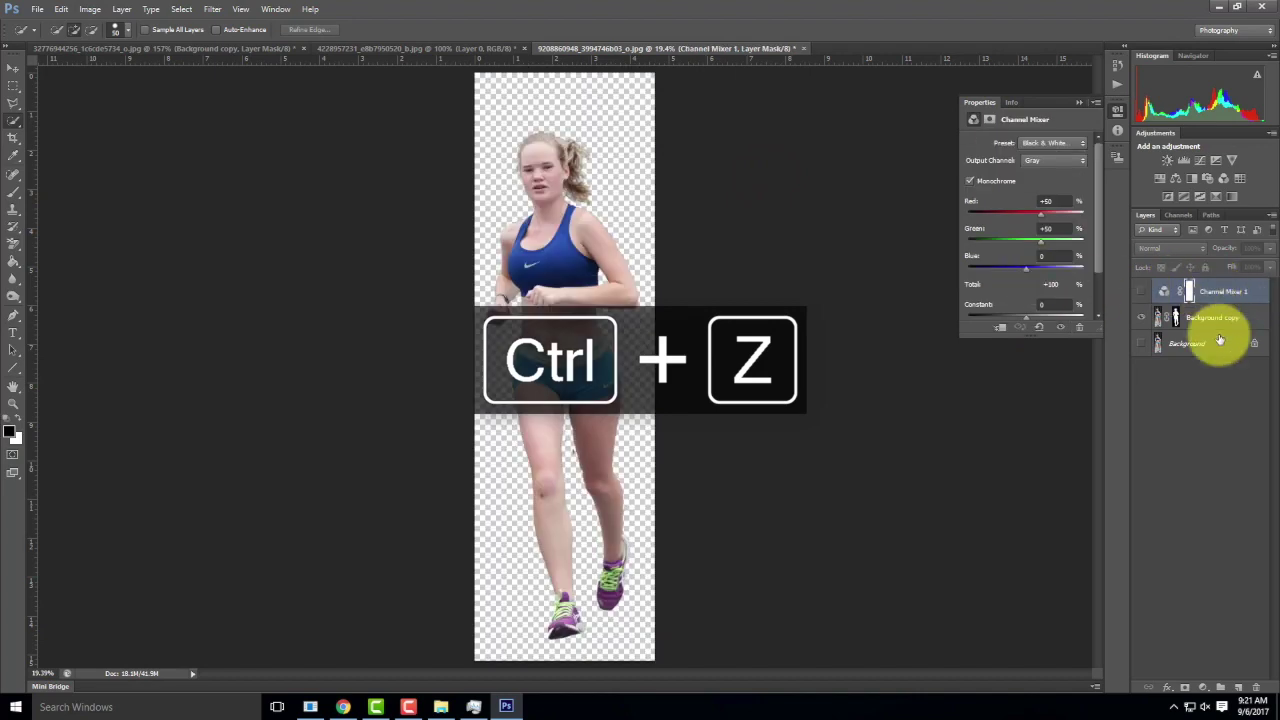
# - Create a new layer and set the foreground colour to CMYK 0/0/0/75 dark grey
pyautogui.click(1238, 687)
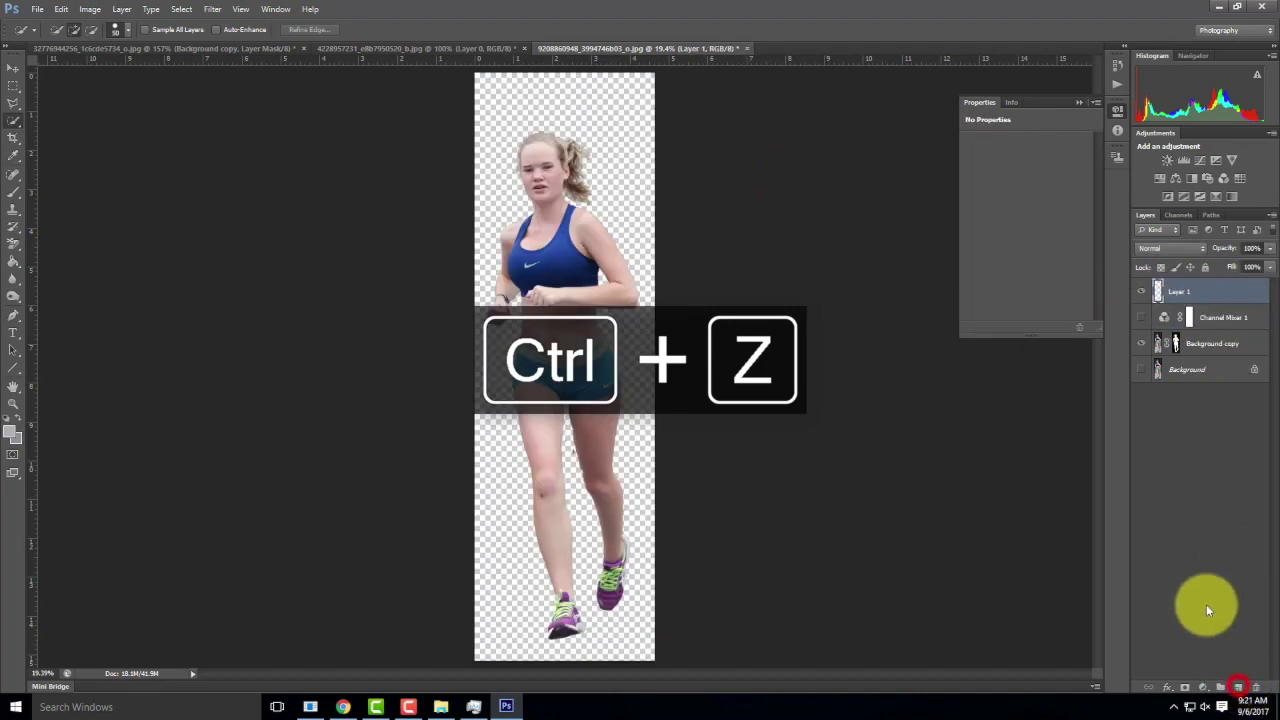
pyautogui.click(14, 195)
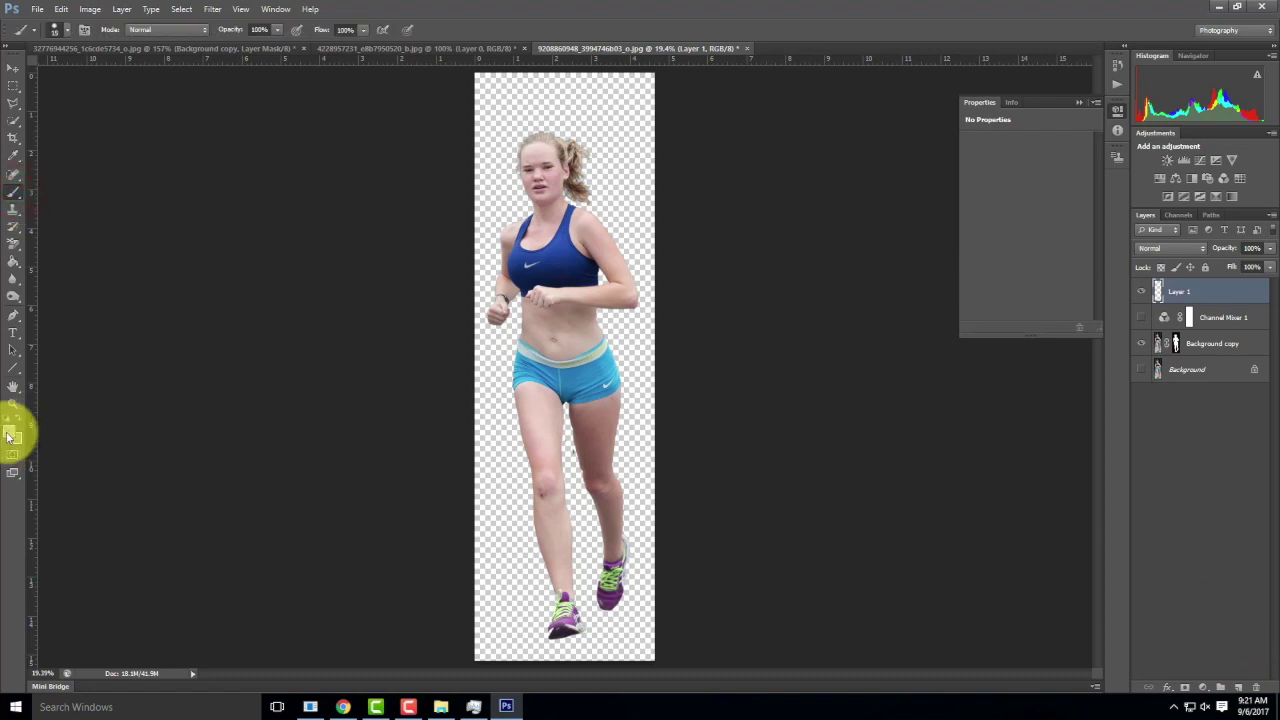
pyautogui.click(11, 430)
pyautogui.doubleClick(791, 320)
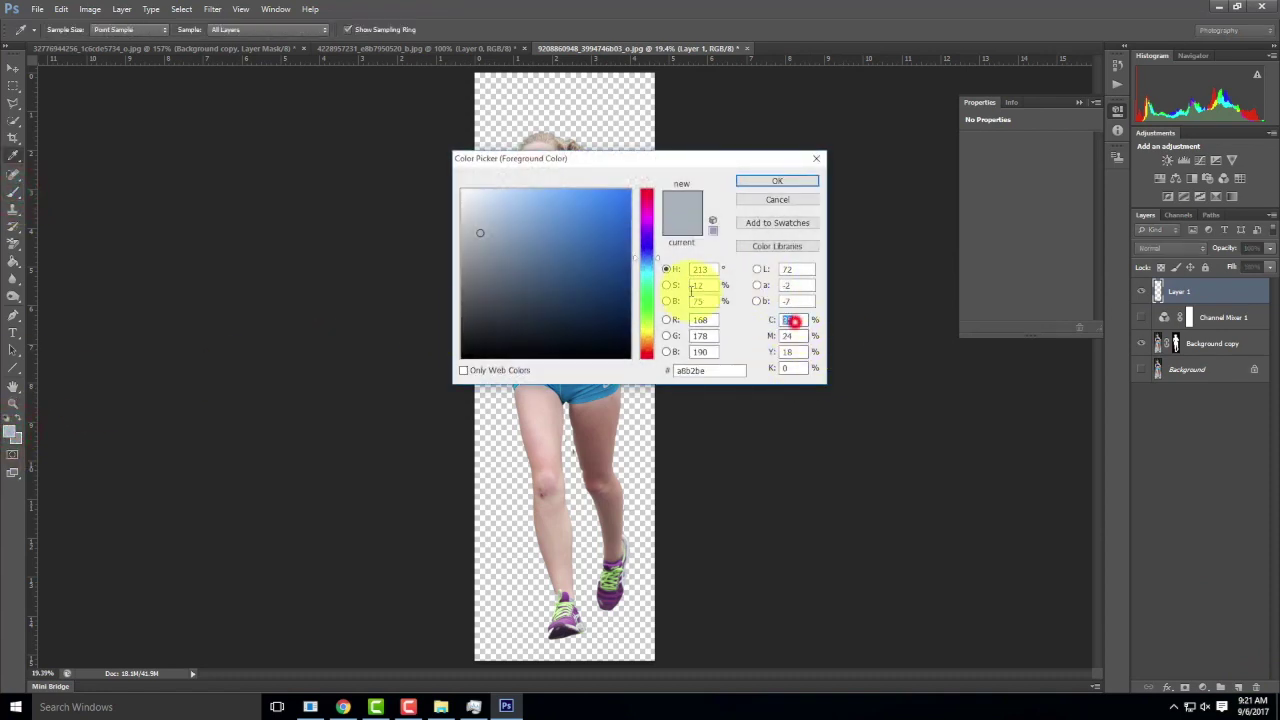
pyautogui.write('0')
pyautogui.press('Tab')
pyautogui.write('0')
pyautogui.press('Tab')
pyautogui.write('0')
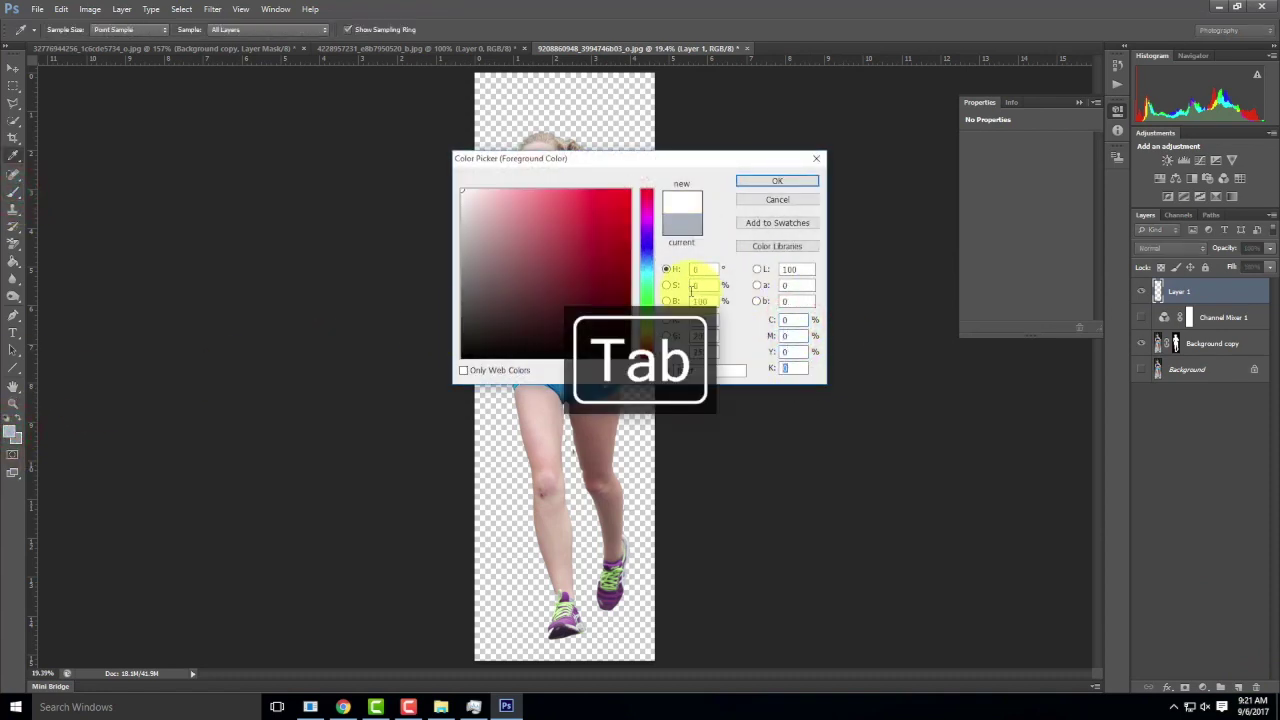
pyautogui.write('75')
pyautogui.click(786, 180)
# - Paint Layer 1 grey with a 1400 px brush and Alt-copy the runner's mask onto it
pyautogui.press('b')
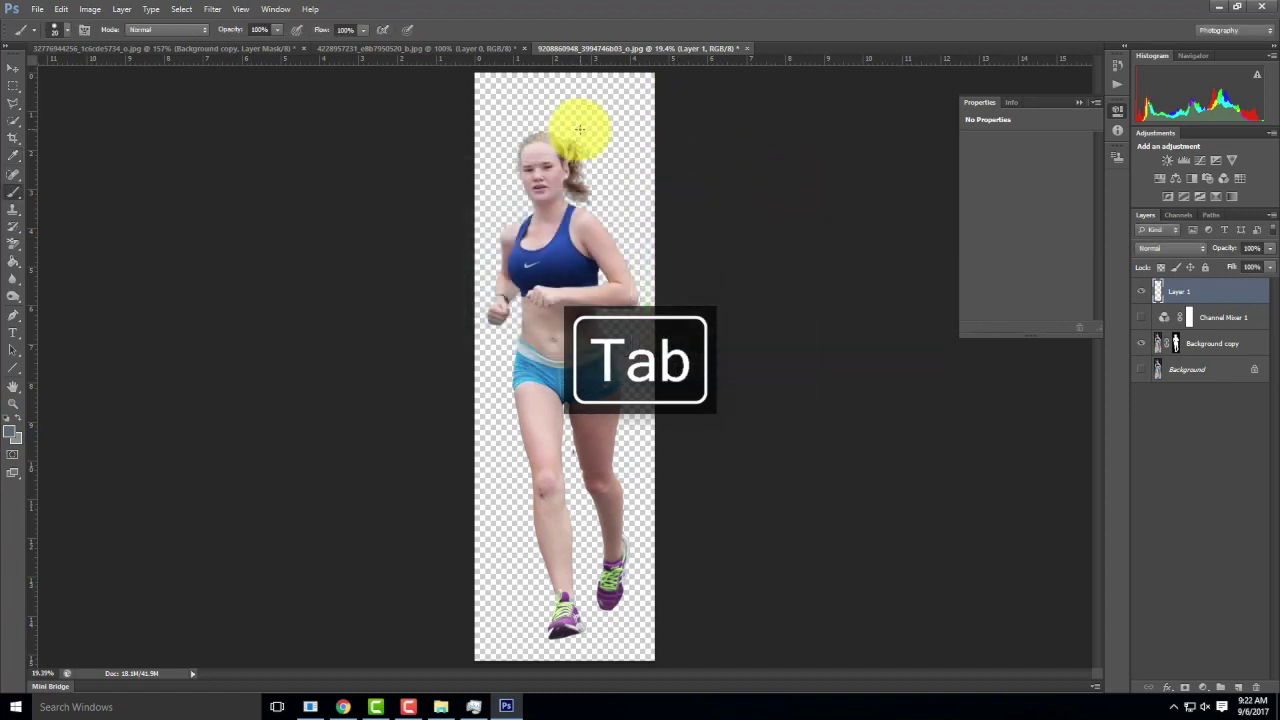
pyautogui.press(']')
pyautogui.press(']')
pyautogui.press(']')
pyautogui.press(']')
pyautogui.press(']')
pyautogui.press(']')
pyautogui.press(']')
pyautogui.press(']')
pyautogui.press(']')
pyautogui.press(']')
pyautogui.press(']')
pyautogui.moveTo(663, 143)
pyautogui.mouseDown()
pyautogui.moveTo(731, 191)
pyautogui.moveTo(688, 580)
pyautogui.moveTo(516, 625)
pyautogui.mouseUp()
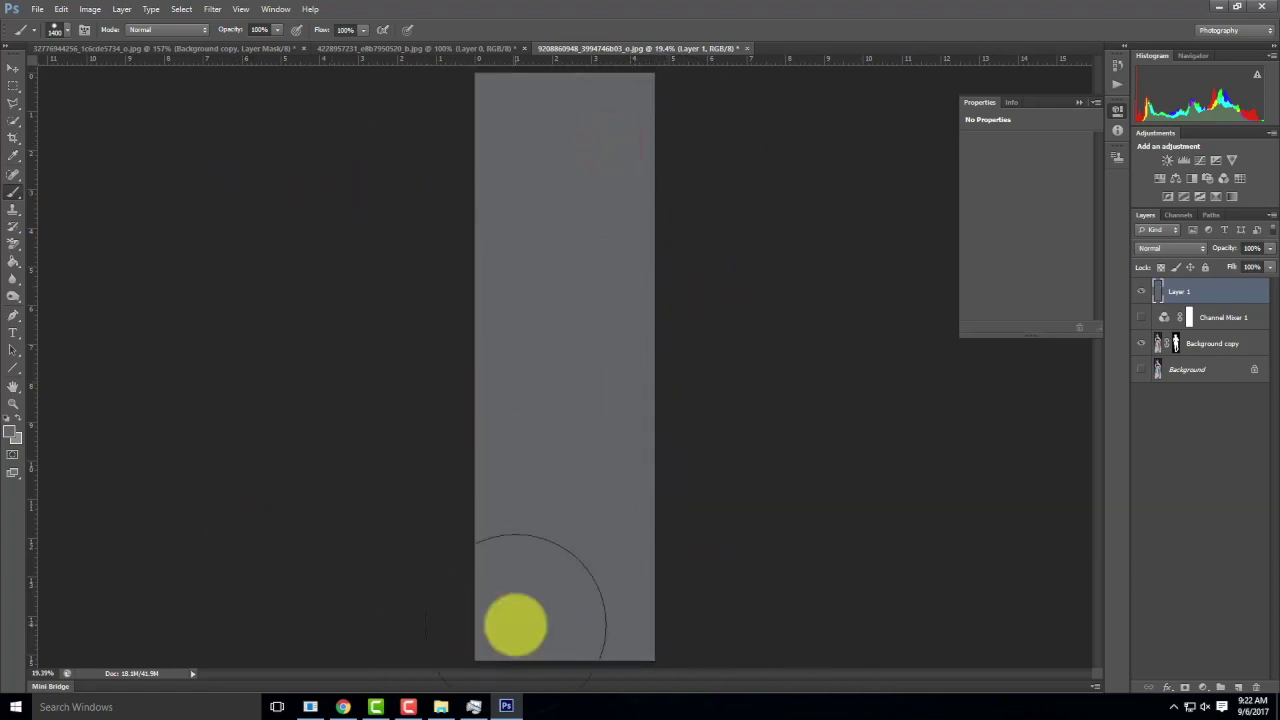
pyautogui.click(1177, 344)
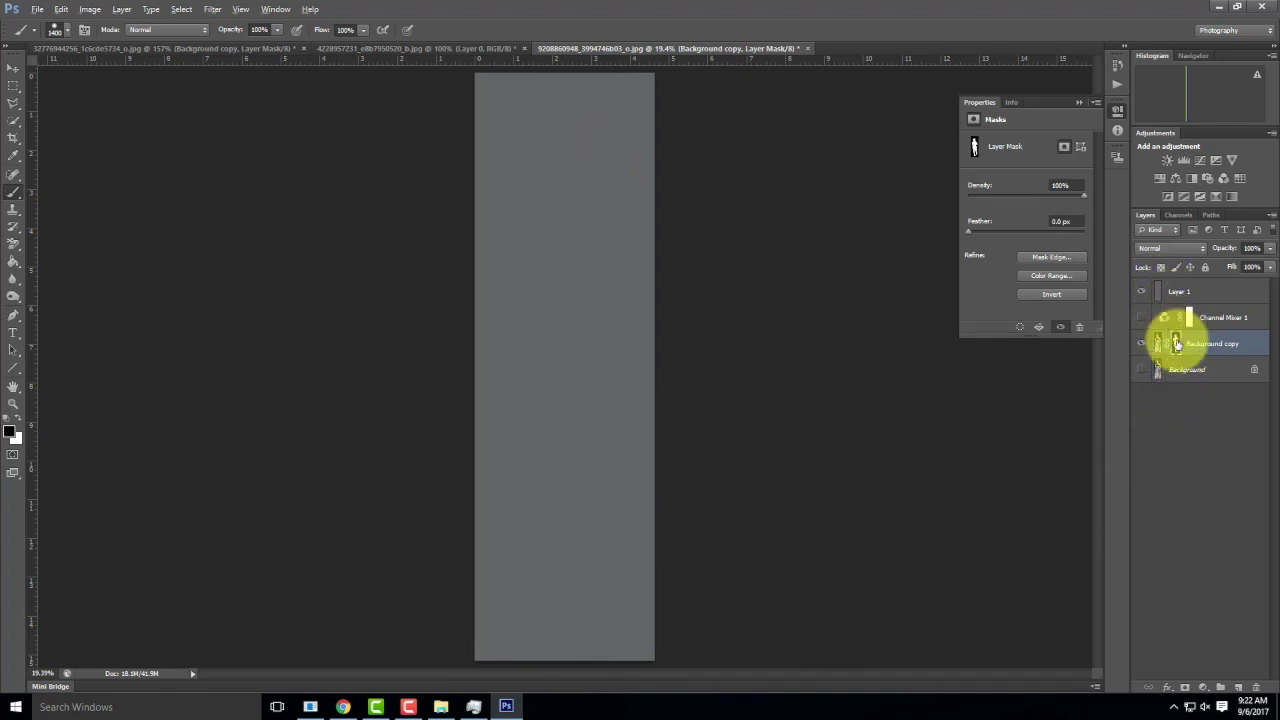
pyautogui.moveTo(1176, 345); pyautogui.dragTo(1175, 295)
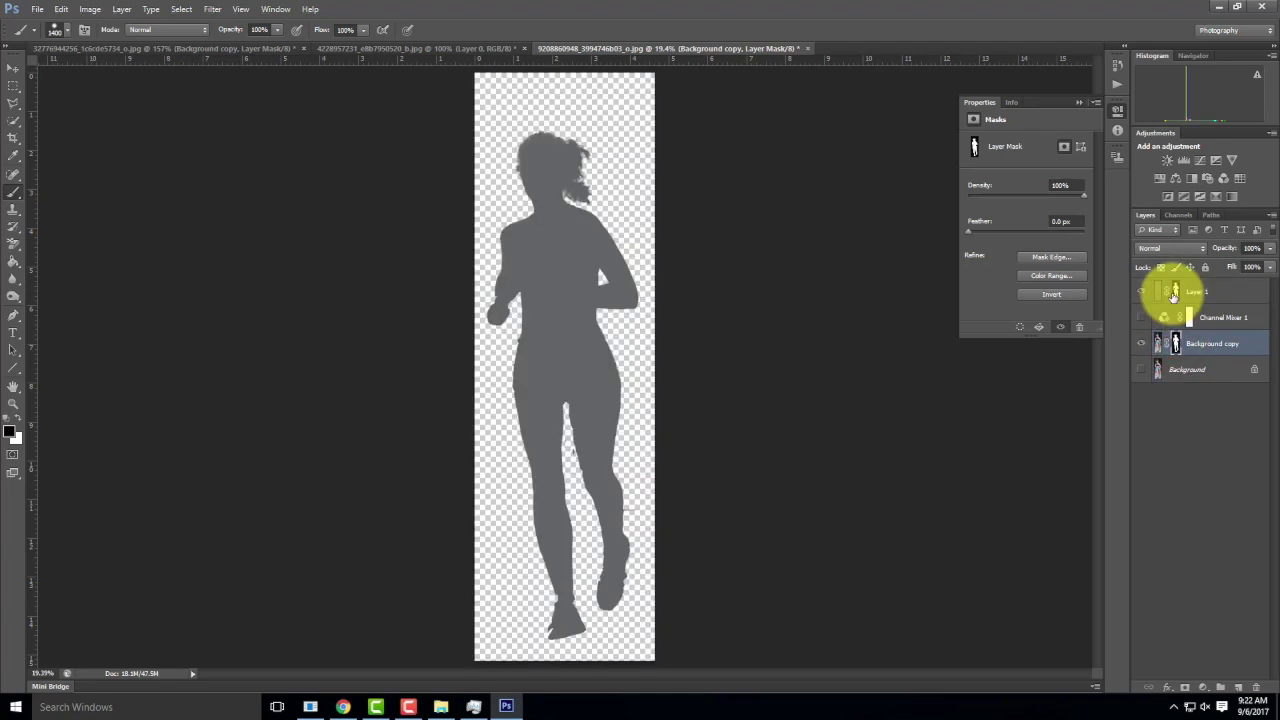
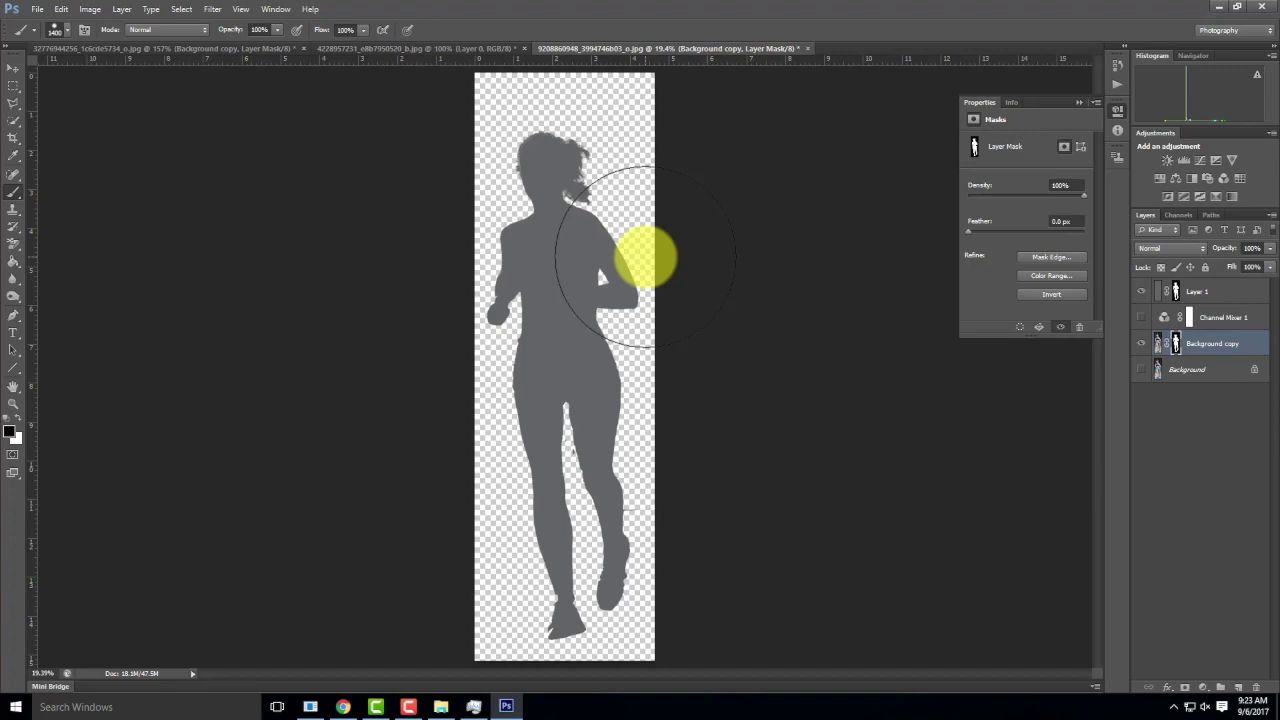
# - Switch to Chrome's 'wood siding' Google Images results tab
pyautogui.click(343, 707)
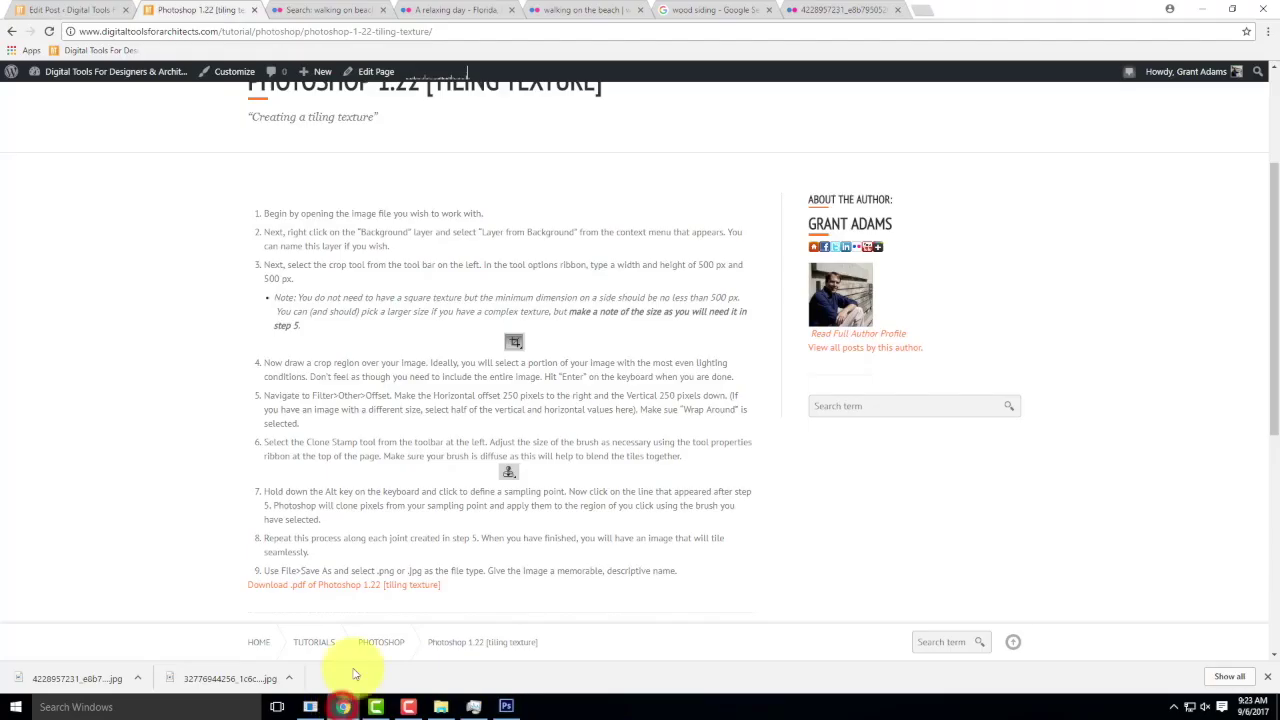
pyautogui.click(72, 8)
pyautogui.click(600, 10)
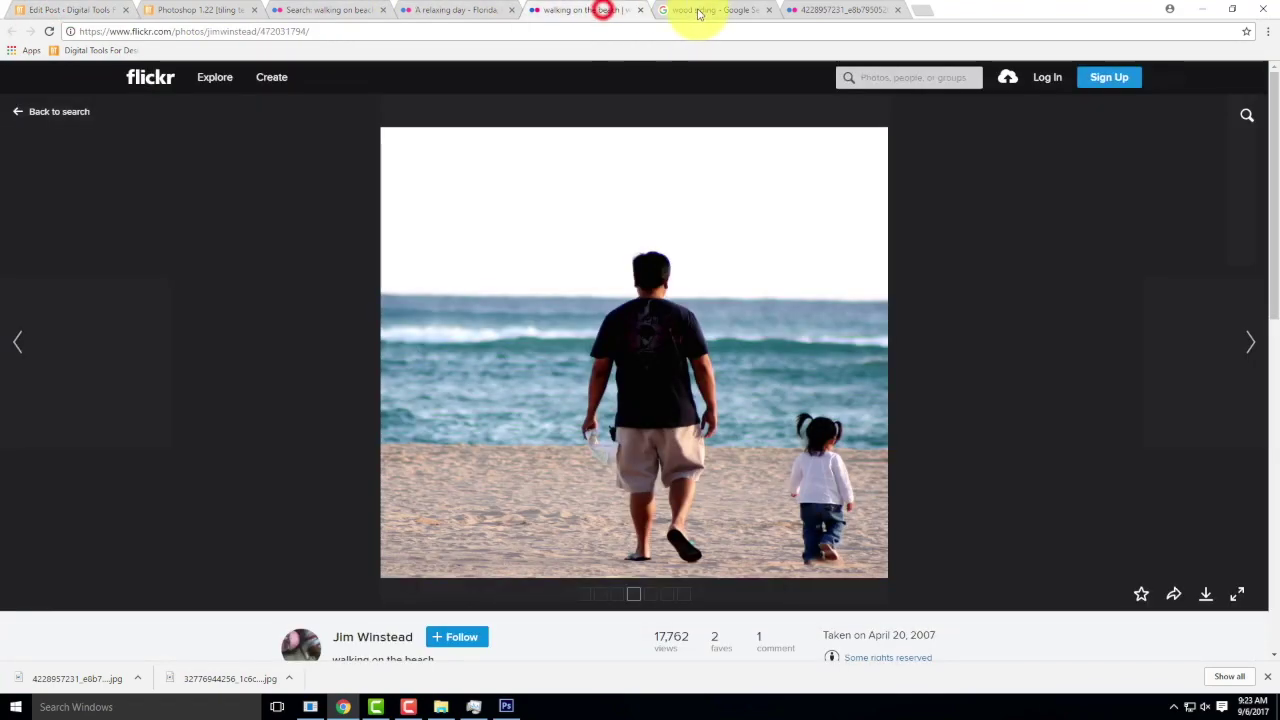
pyautogui.click(698, 12)
# - Scroll through the results and open the grey wood plank image preview
pyautogui.scroll(-4, 882, 217)
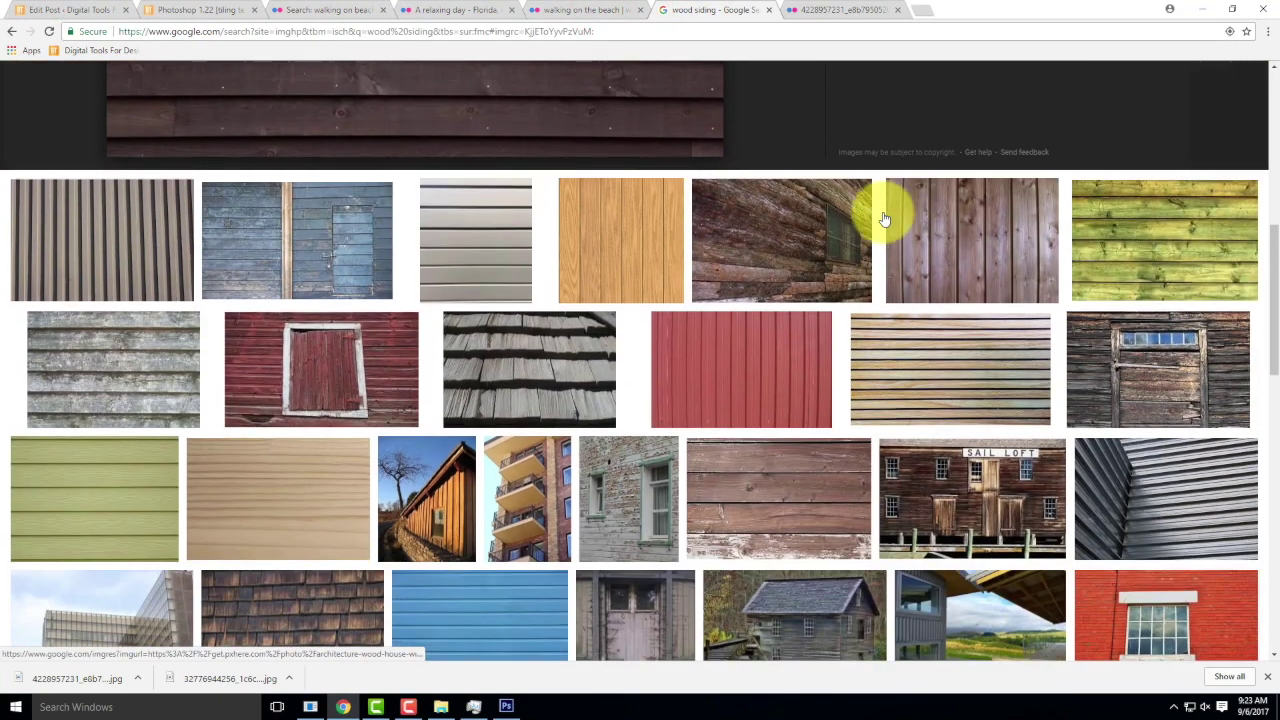
pyautogui.scroll(-3, 882, 217)
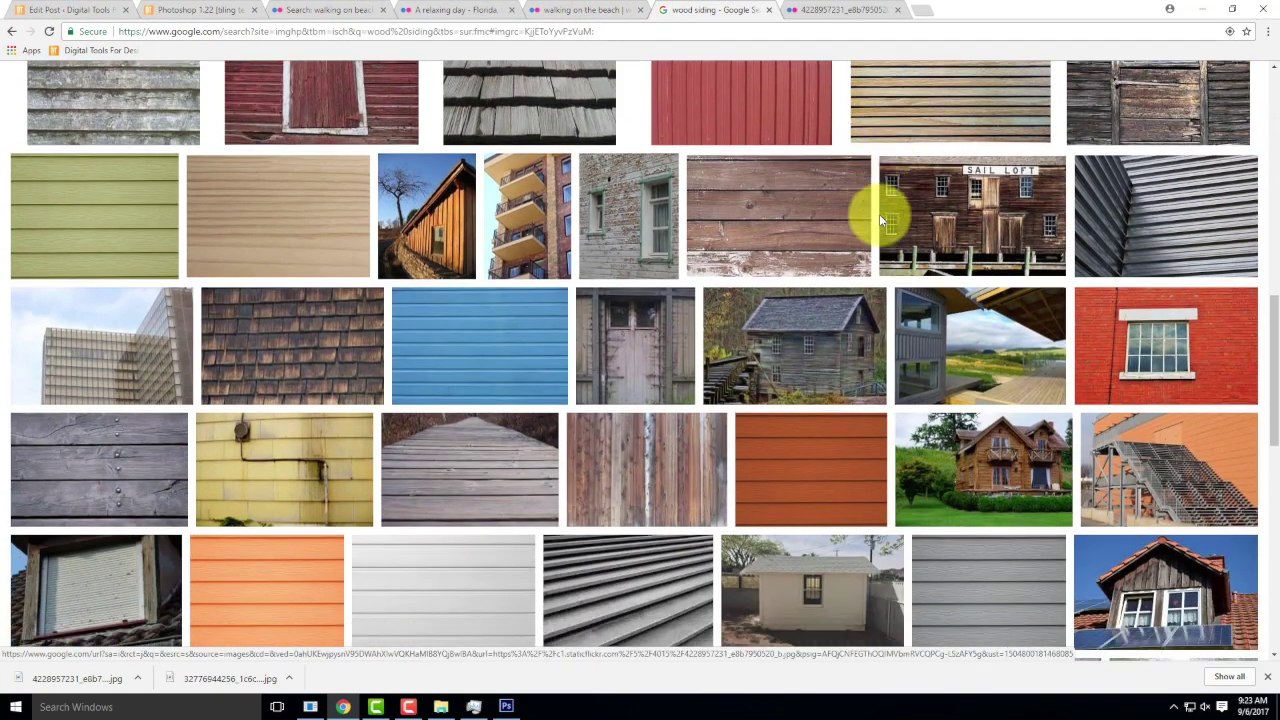
pyautogui.scroll(-2, 880, 225)
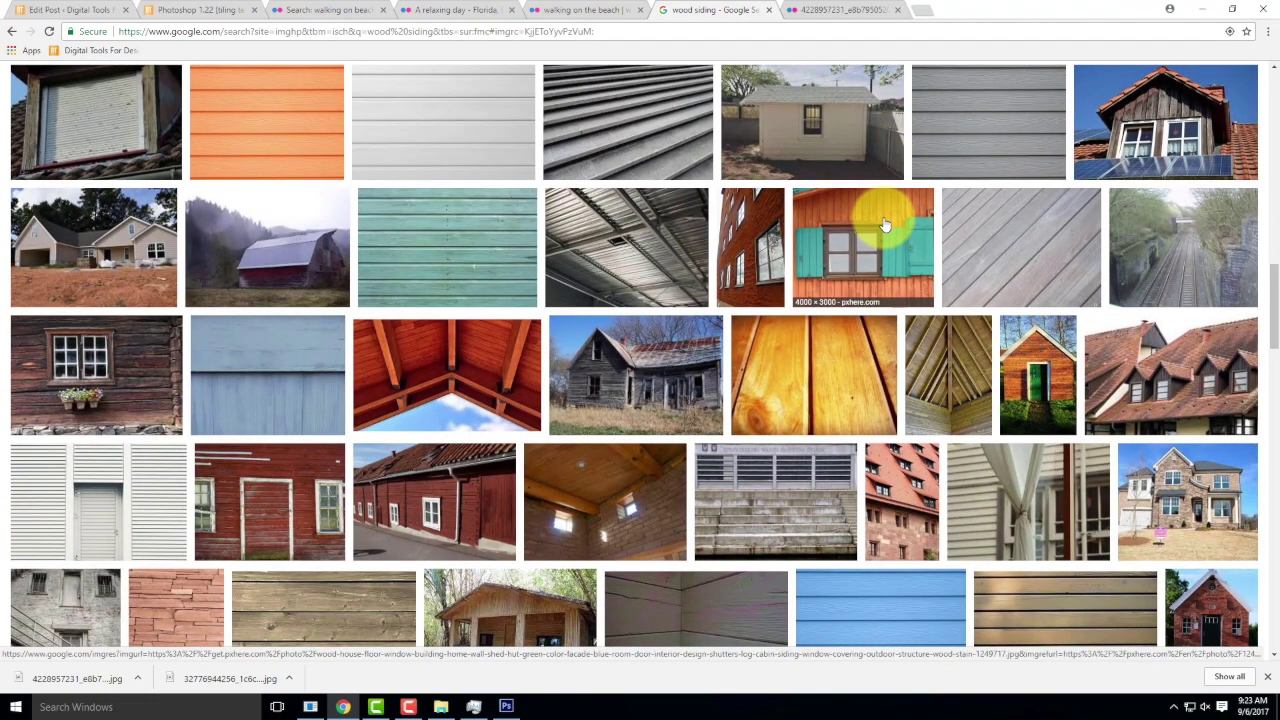
pyautogui.scroll(-3, 884, 225)
pyautogui.scroll(-3, 884, 225)
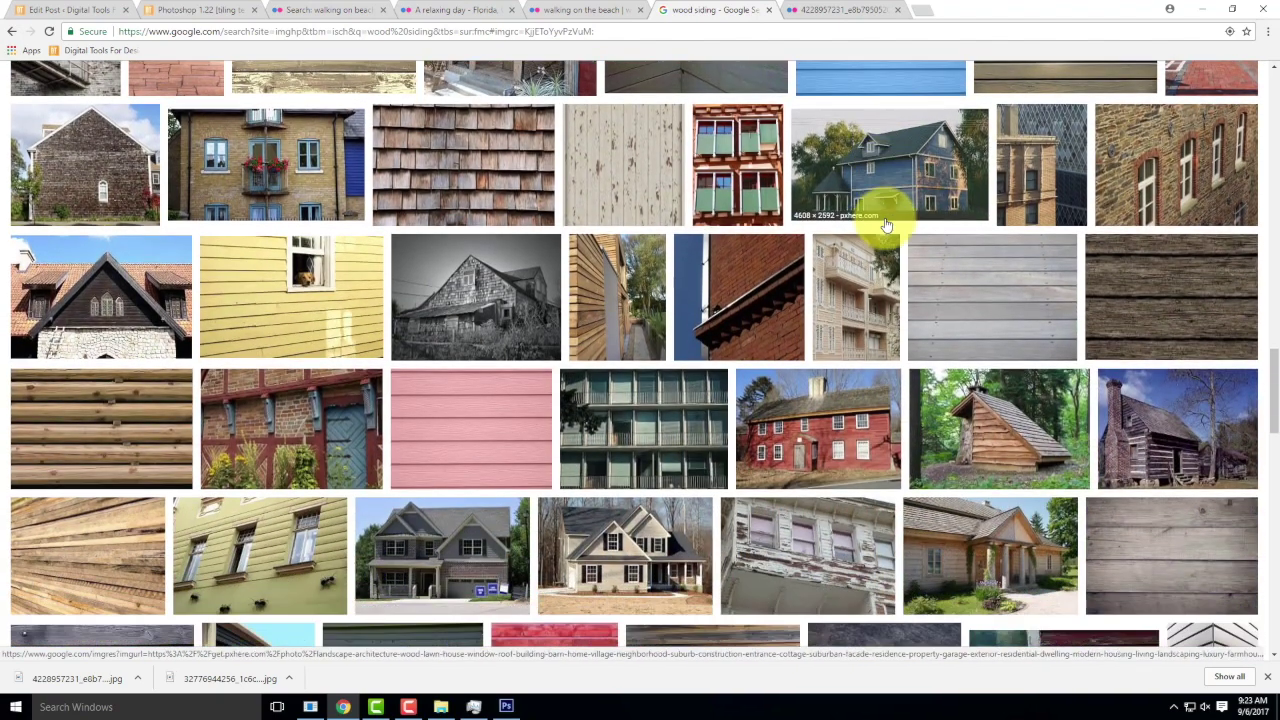
pyautogui.click(990, 303)
# - On the photo's Pixabay page, try downloading the 4608×3456 size, then dismiss the login prompt
pyautogui.click(900, 345)
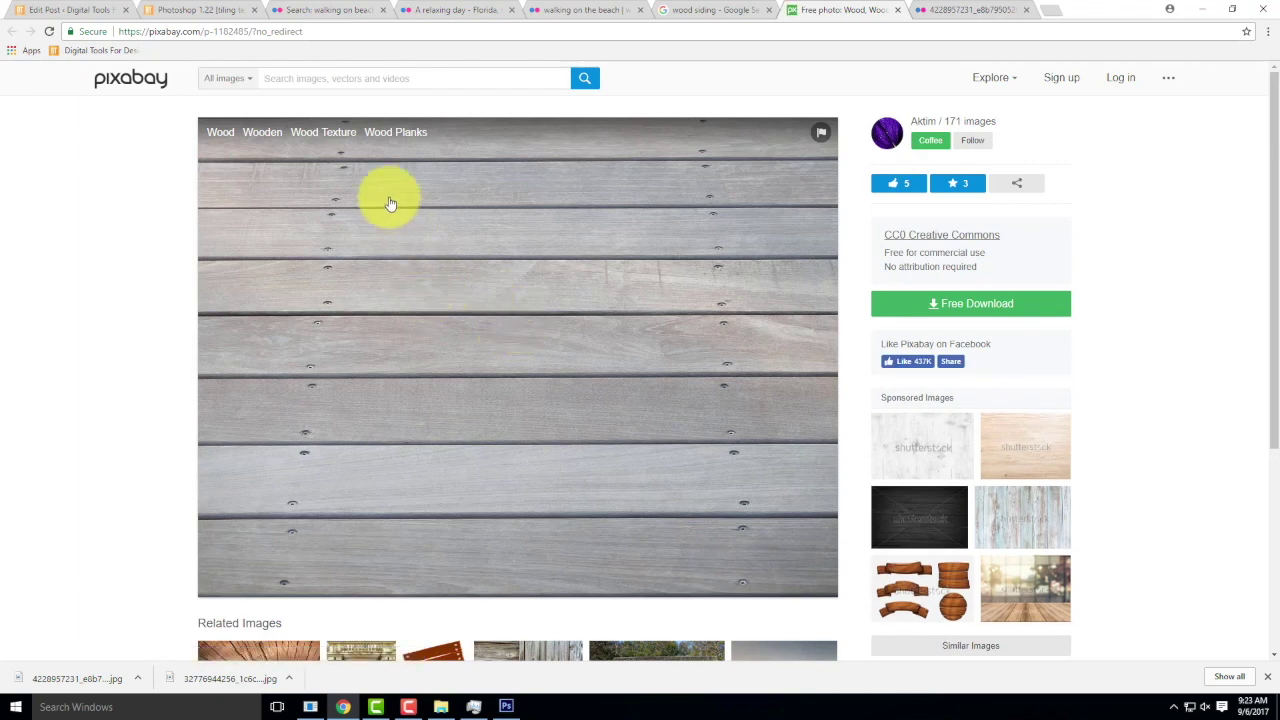
pyautogui.scroll(-1, 533, 300)
pyautogui.scroll(1, 531, 300)
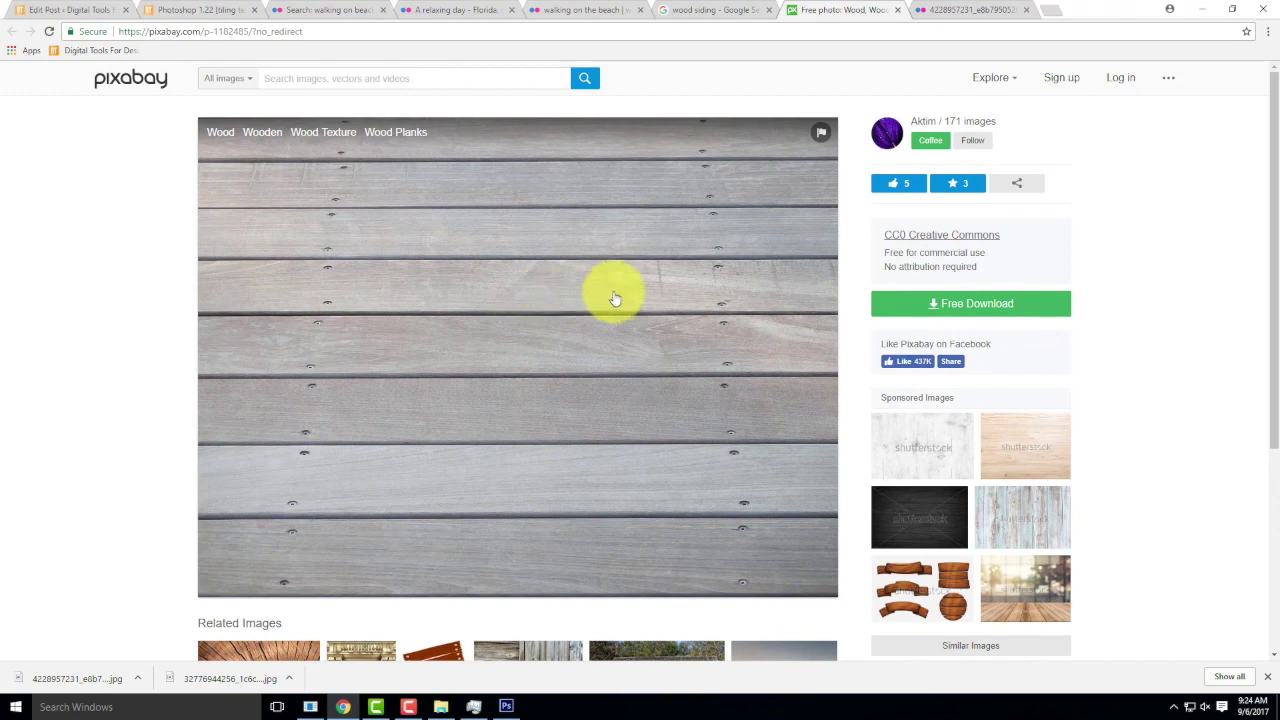
pyautogui.click(976, 306)
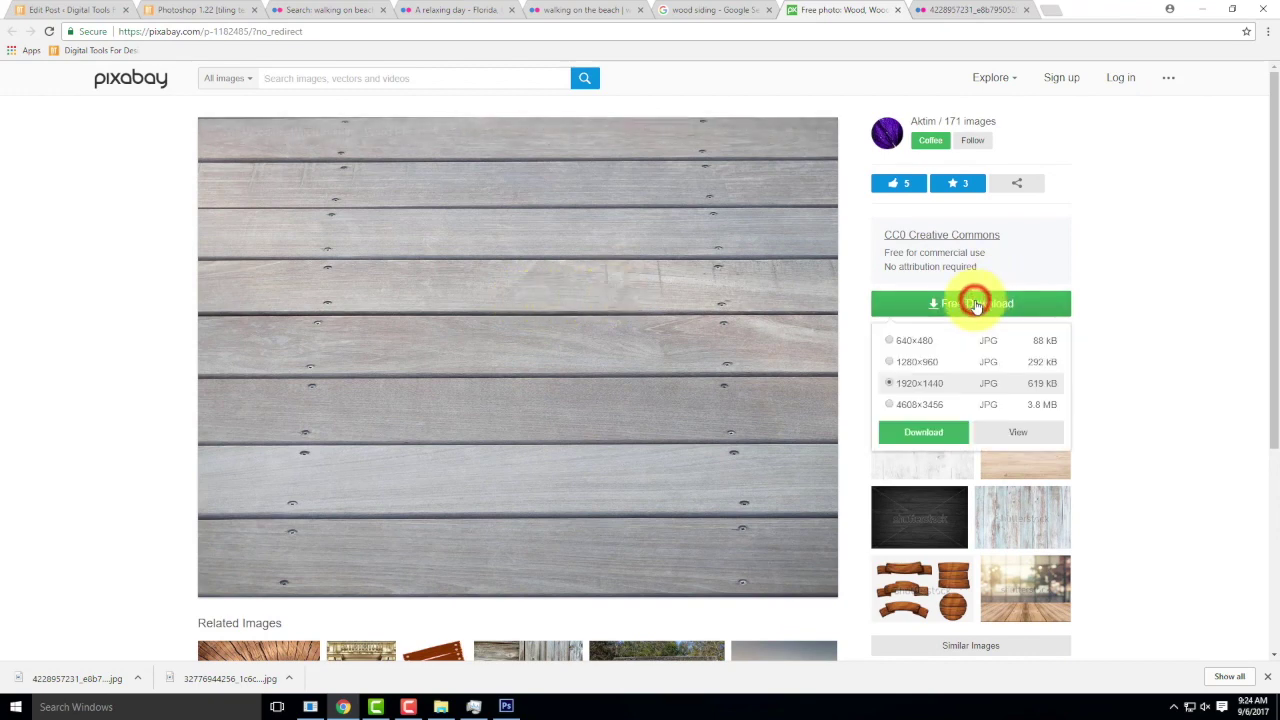
pyautogui.click(891, 404)
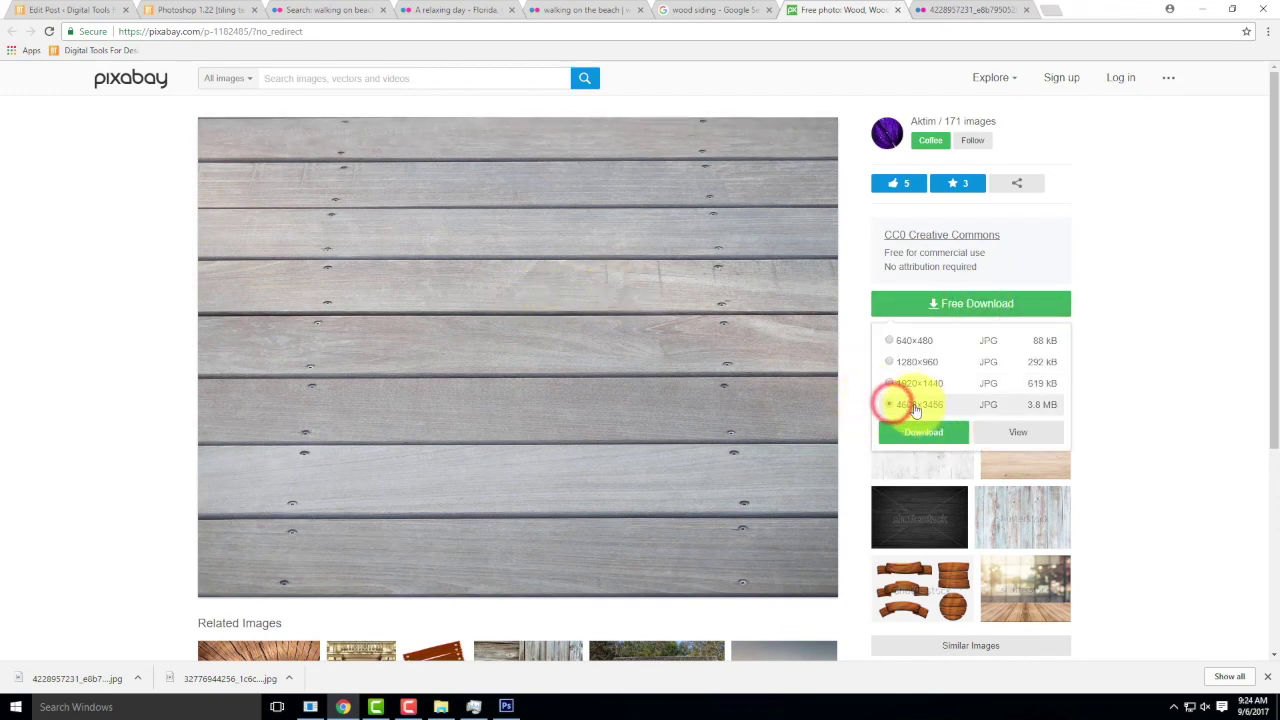
pyautogui.click(921, 434)
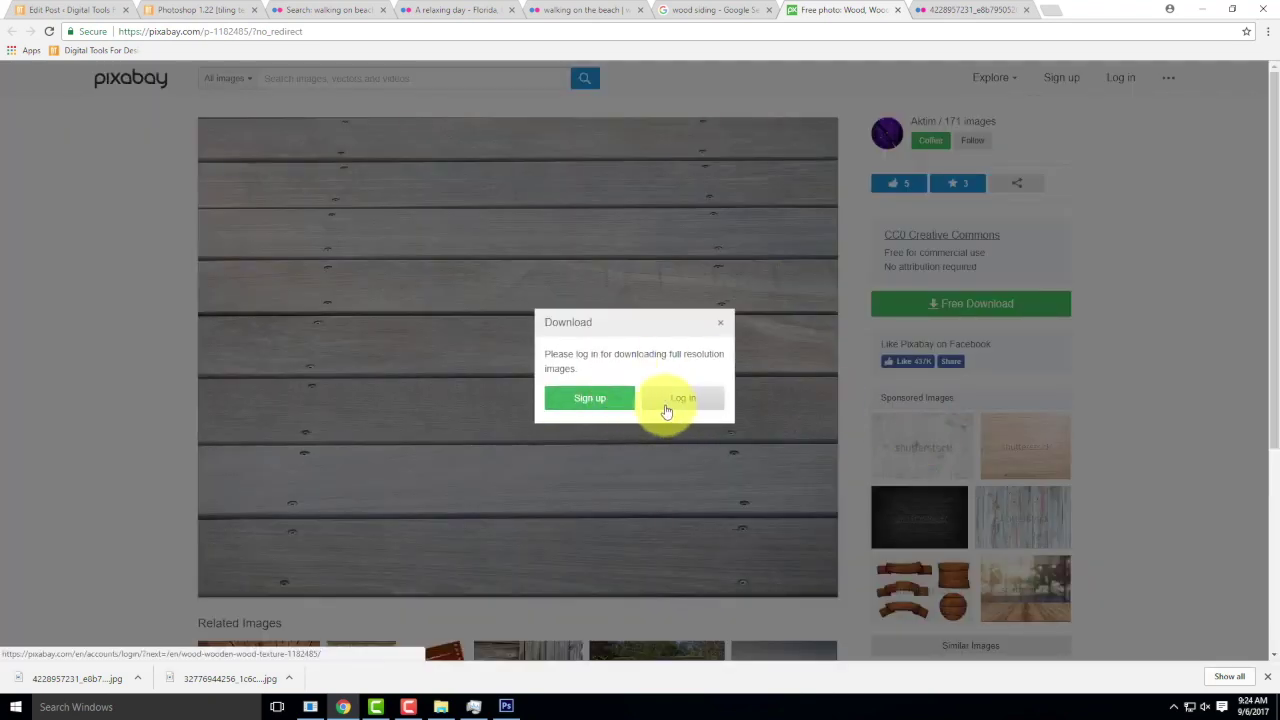
pyautogui.click(719, 323)
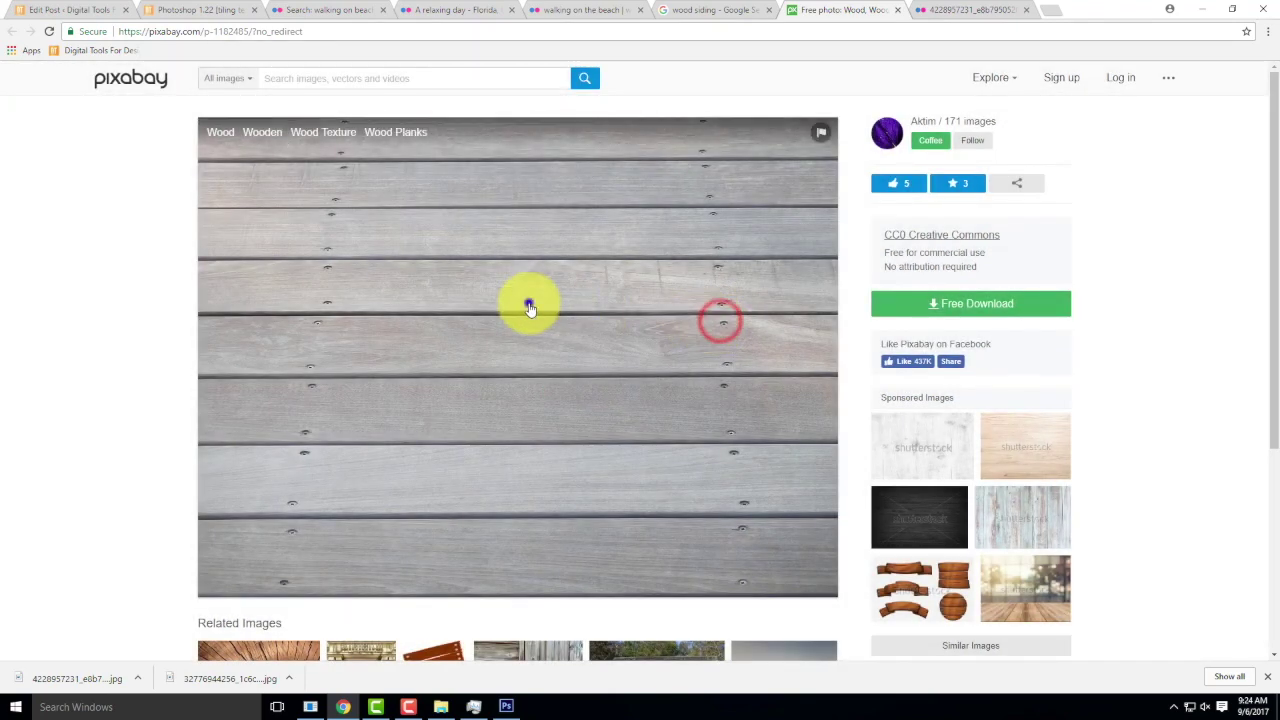
# - Save the wood photo as wood-1182485_960_720 into the F2017 folder
pyautogui.rightClick(529, 301)
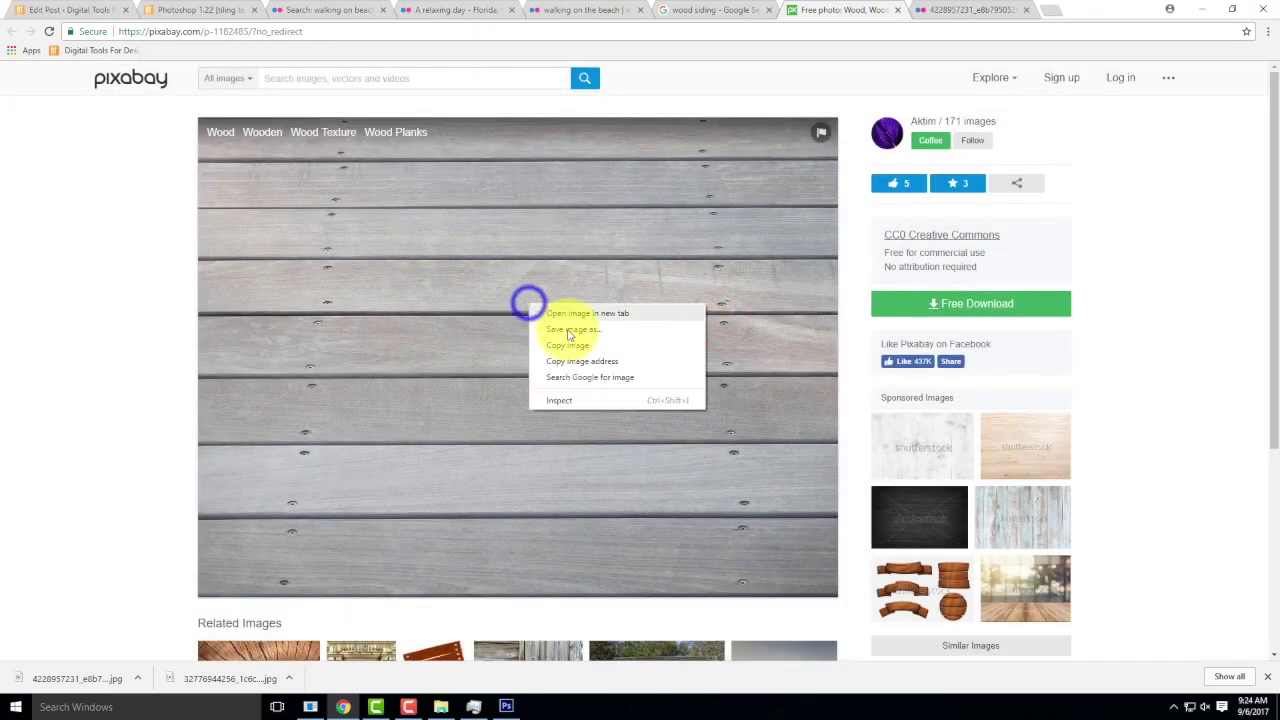
pyautogui.click(572, 330)
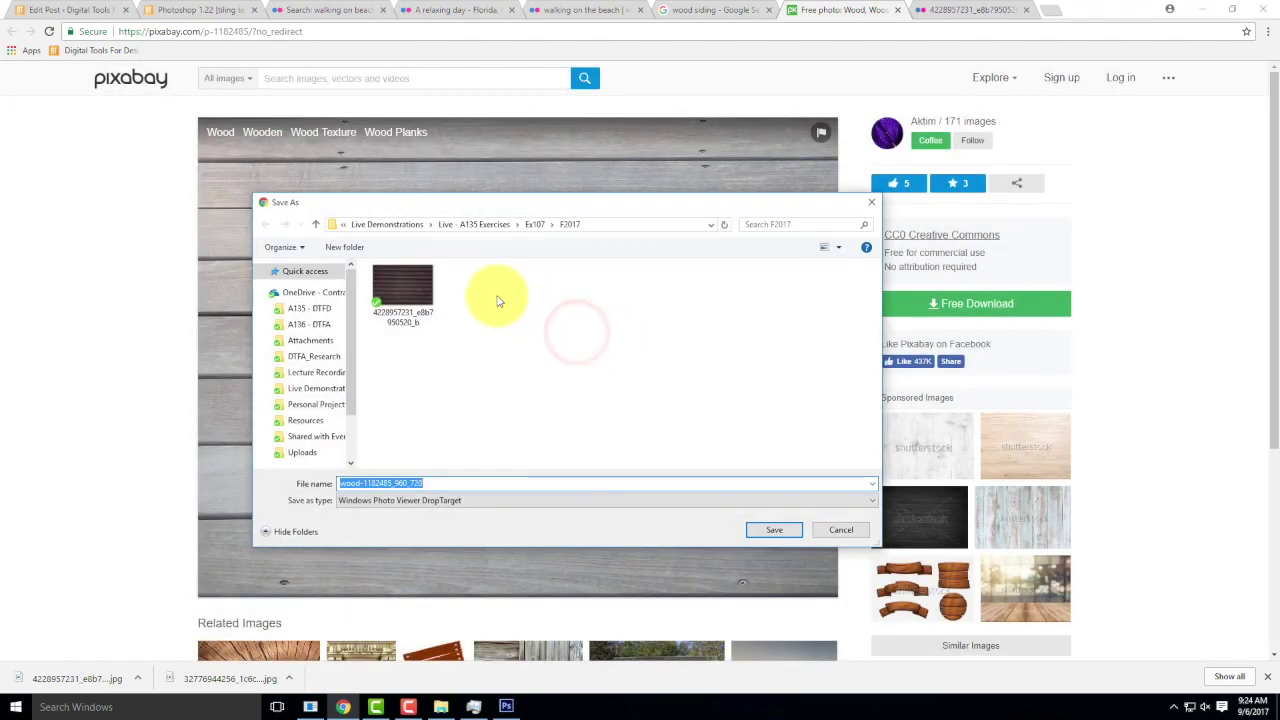
pyautogui.click(800, 534)
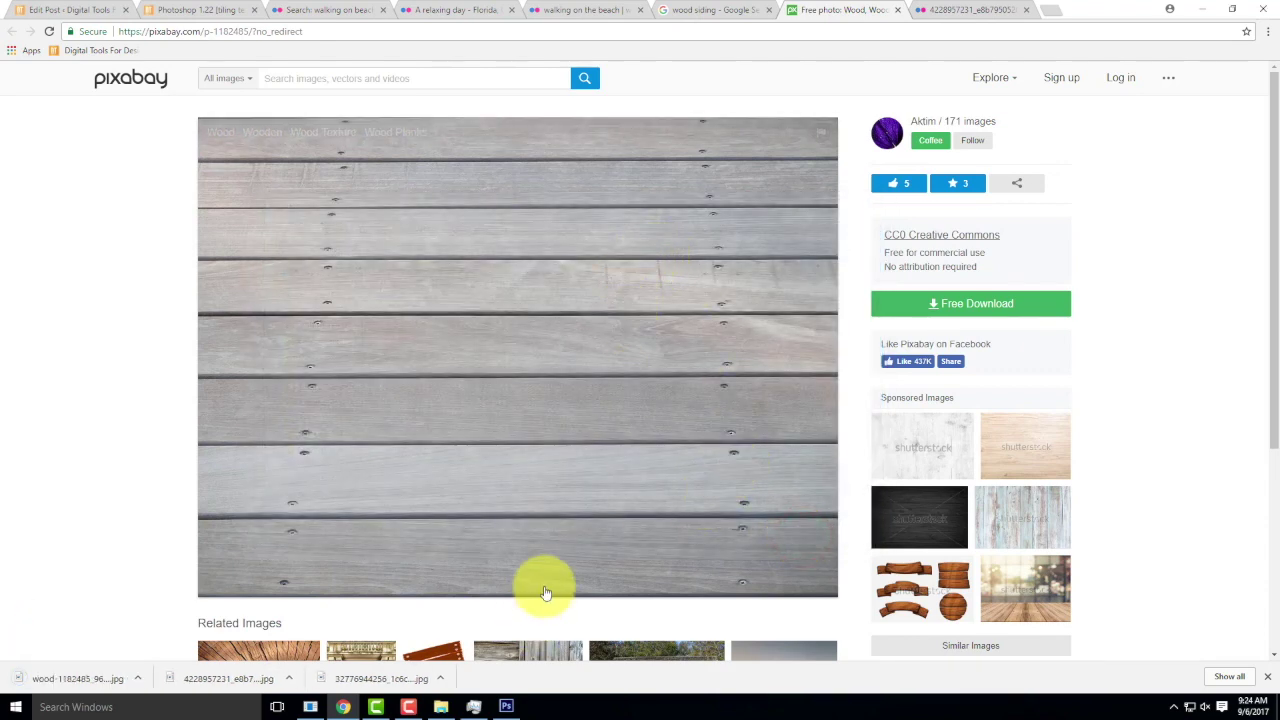
pyautogui.click(508, 707)
# - Open wood-1182485_960_720 from the F2017 folder as a new document and shrink the brush
pyautogui.click(40, 10)
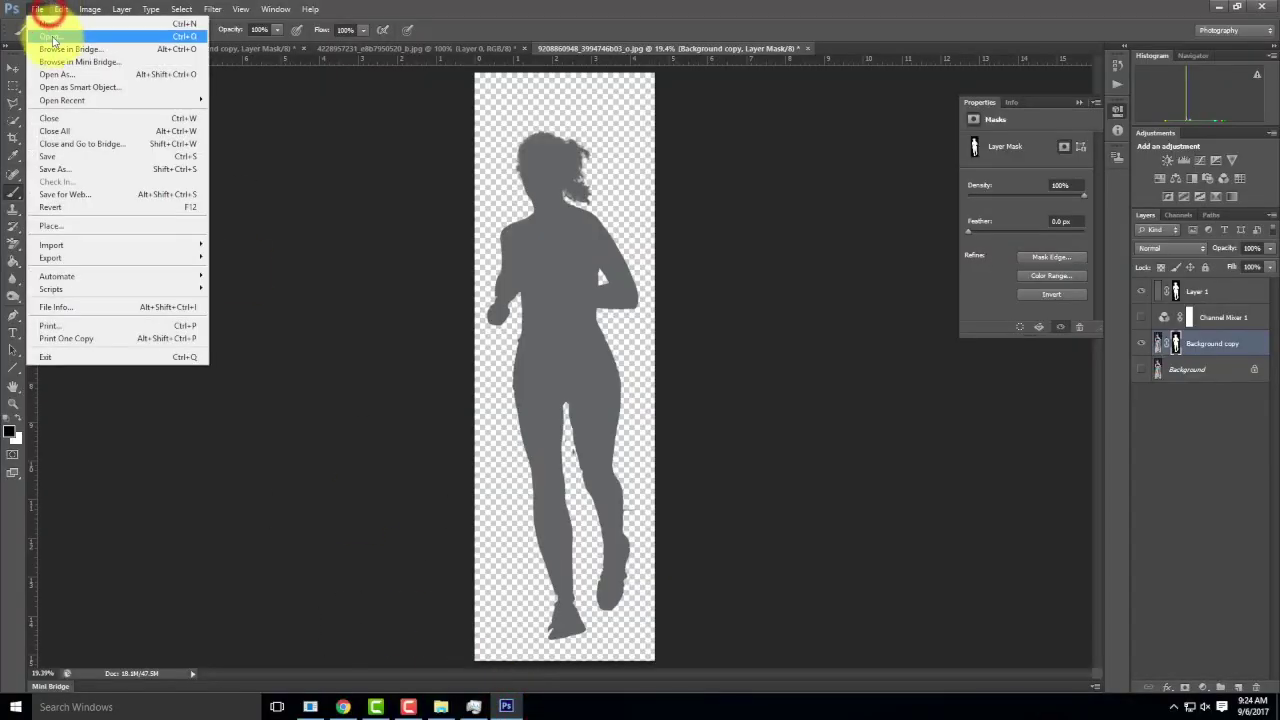
pyautogui.click(50, 37)
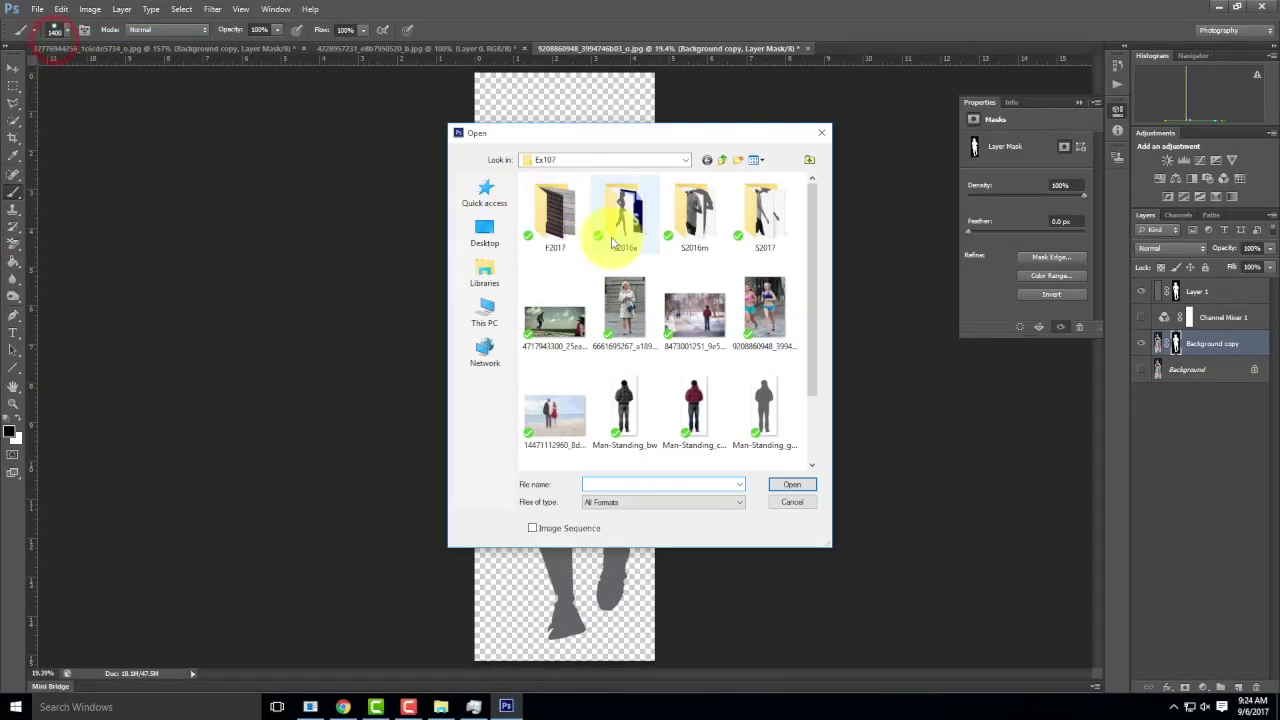
pyautogui.doubleClick(551, 218)
pyautogui.click(566, 332)
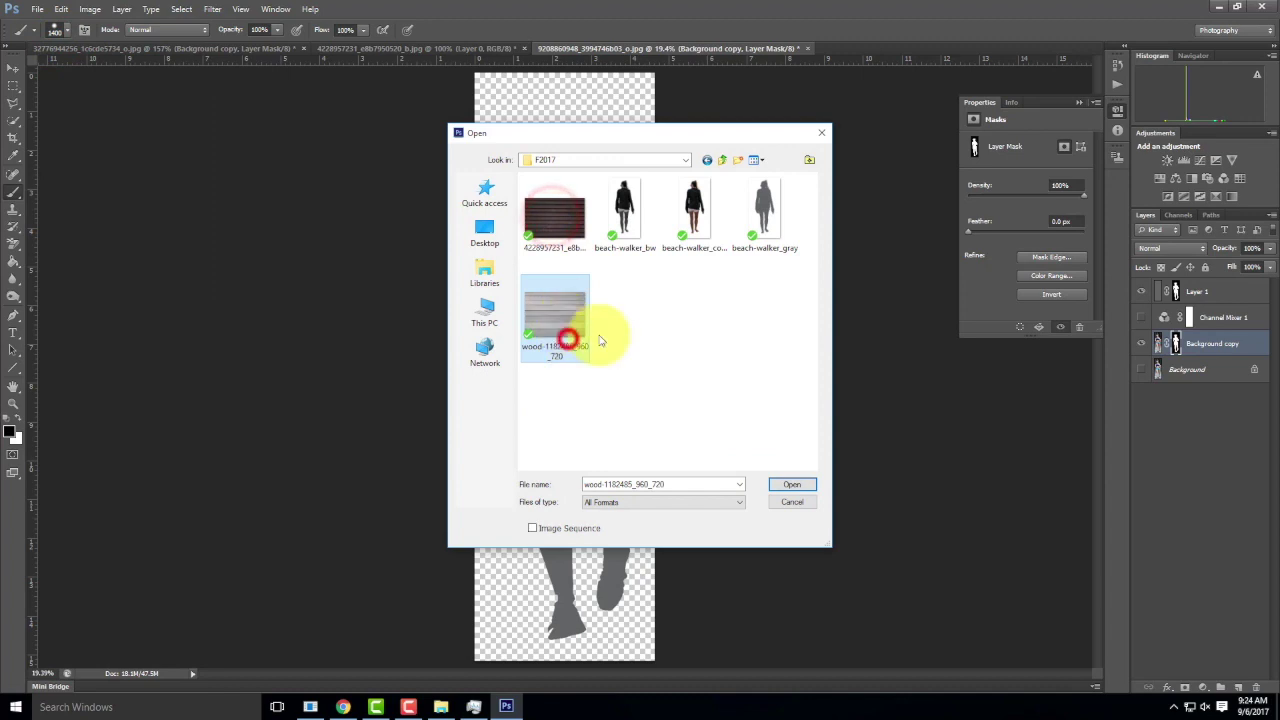
pyautogui.click(804, 485)
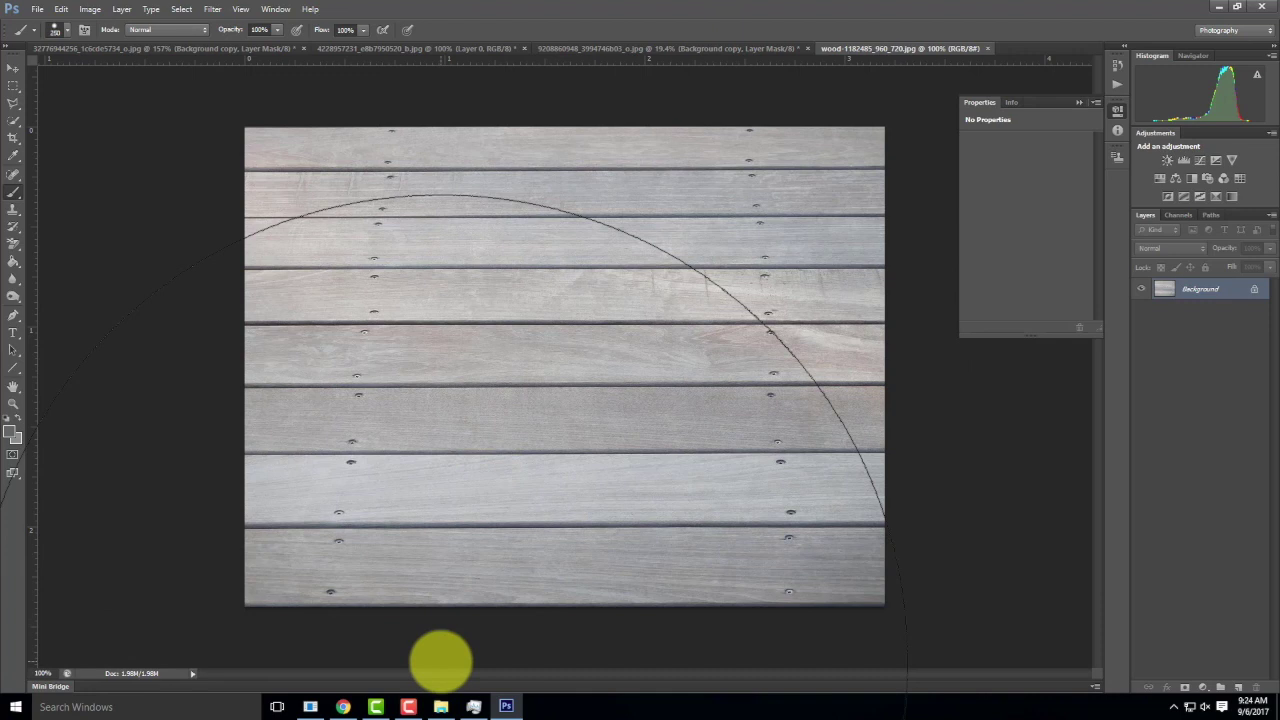
pyautogui.press('[')
pyautogui.press('[')
pyautogui.press('[')
pyautogui.press('[')
pyautogui.press('[')
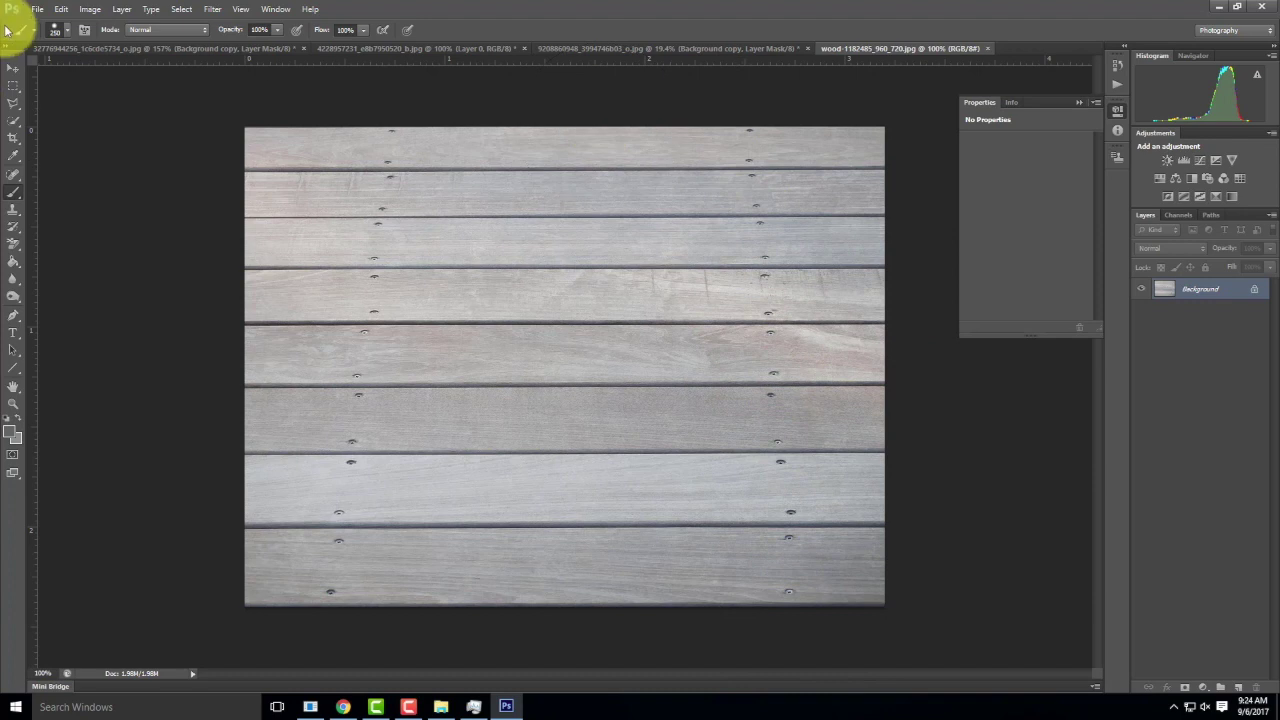
# - With the Move tool, drag vertical guides onto the left and right nail-head columns
pyautogui.click(11, 71)
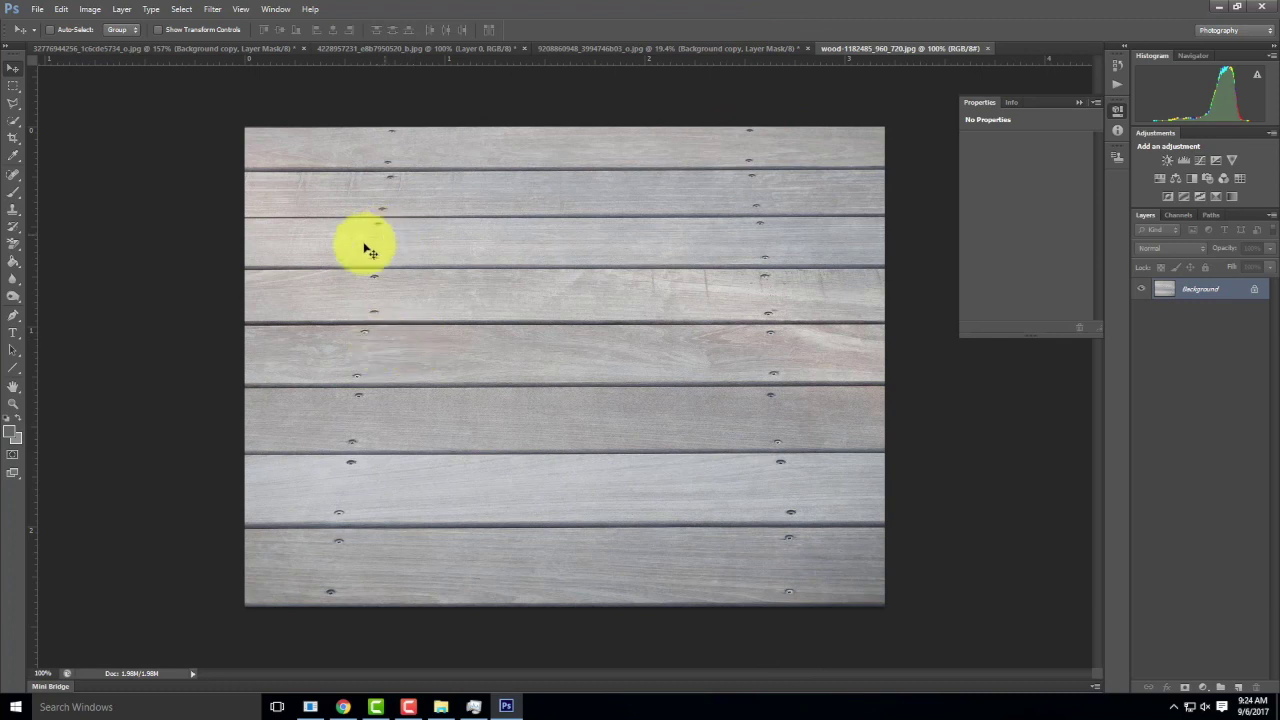
pyautogui.click(26, 172)
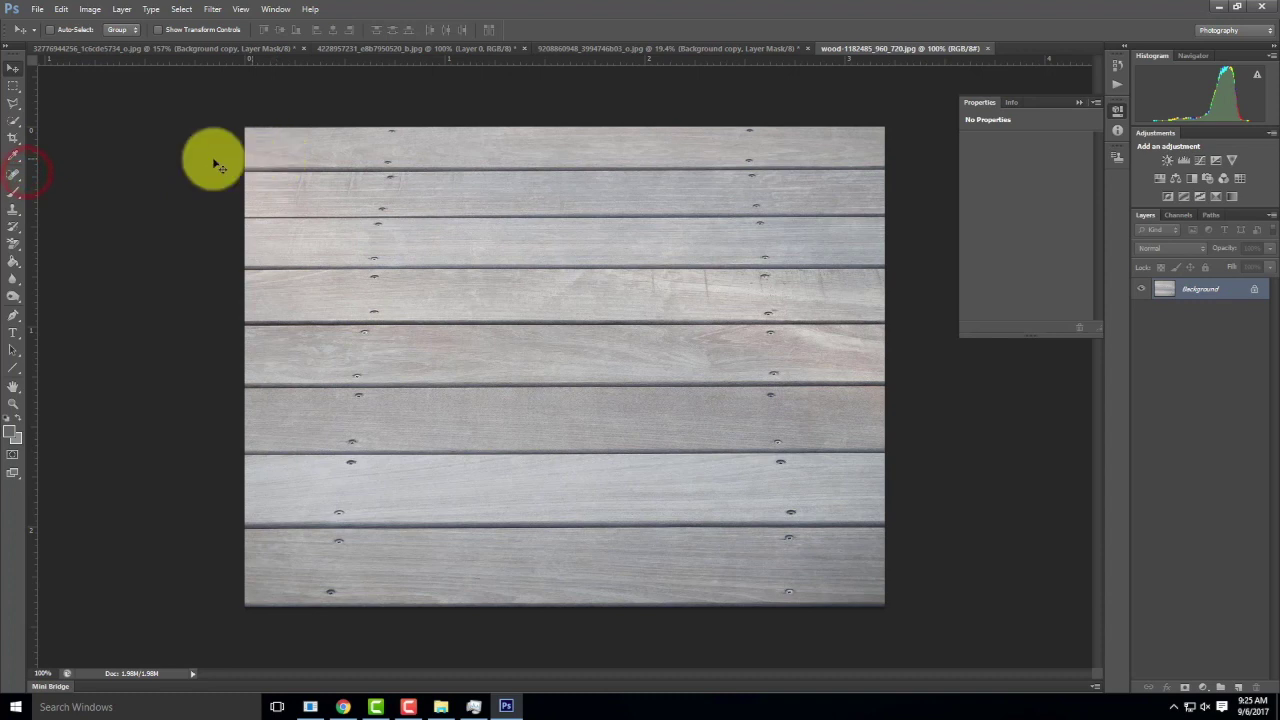
pyautogui.moveTo(30, 163); pyautogui.dragTo(331, 188)
pyautogui.moveTo(31, 238); pyautogui.dragTo(791, 297)
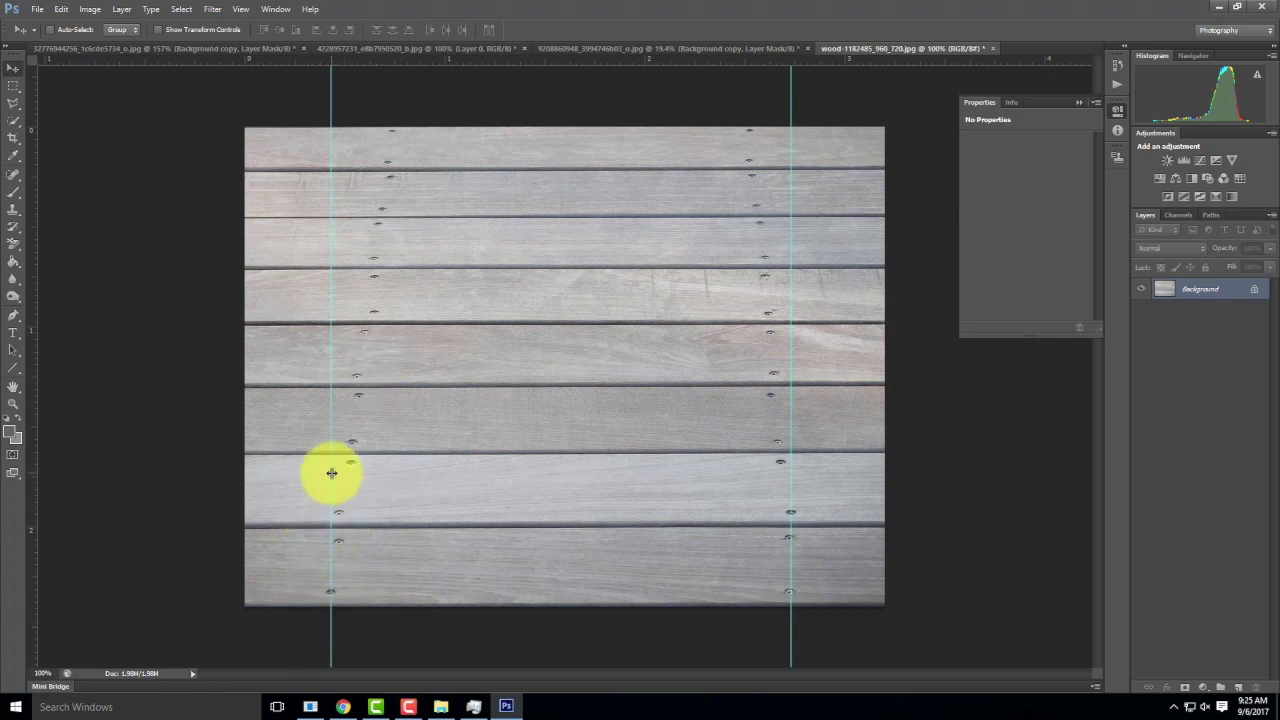
pyautogui.click(38, 9)
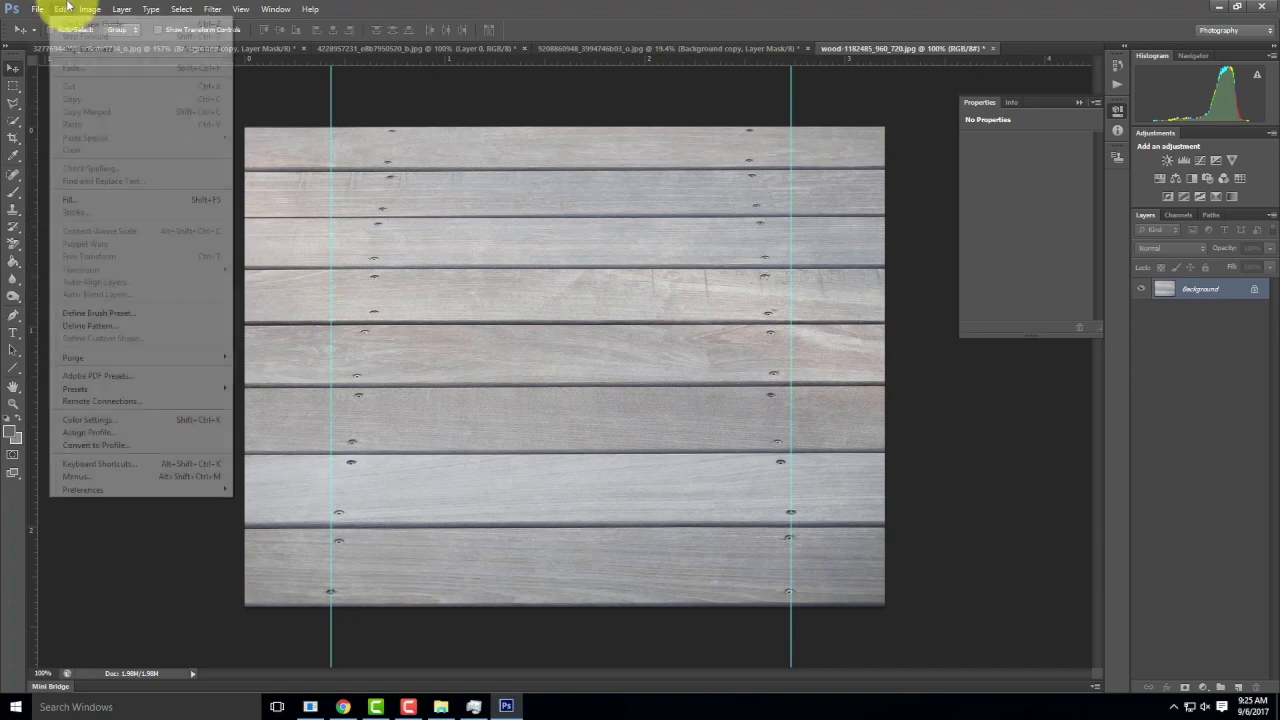
# - Convert the locked Background layer into an editable Layer 0
pyautogui.click(90, 9)
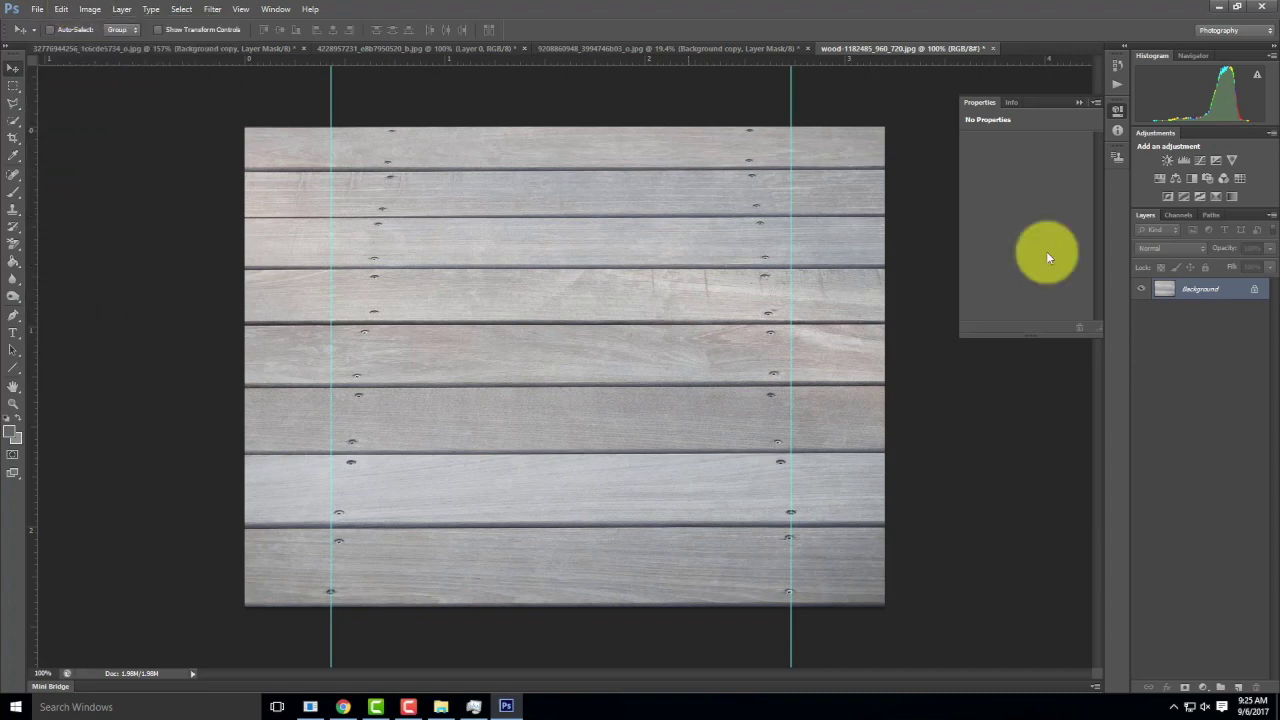
pyautogui.rightClick(1200, 291)
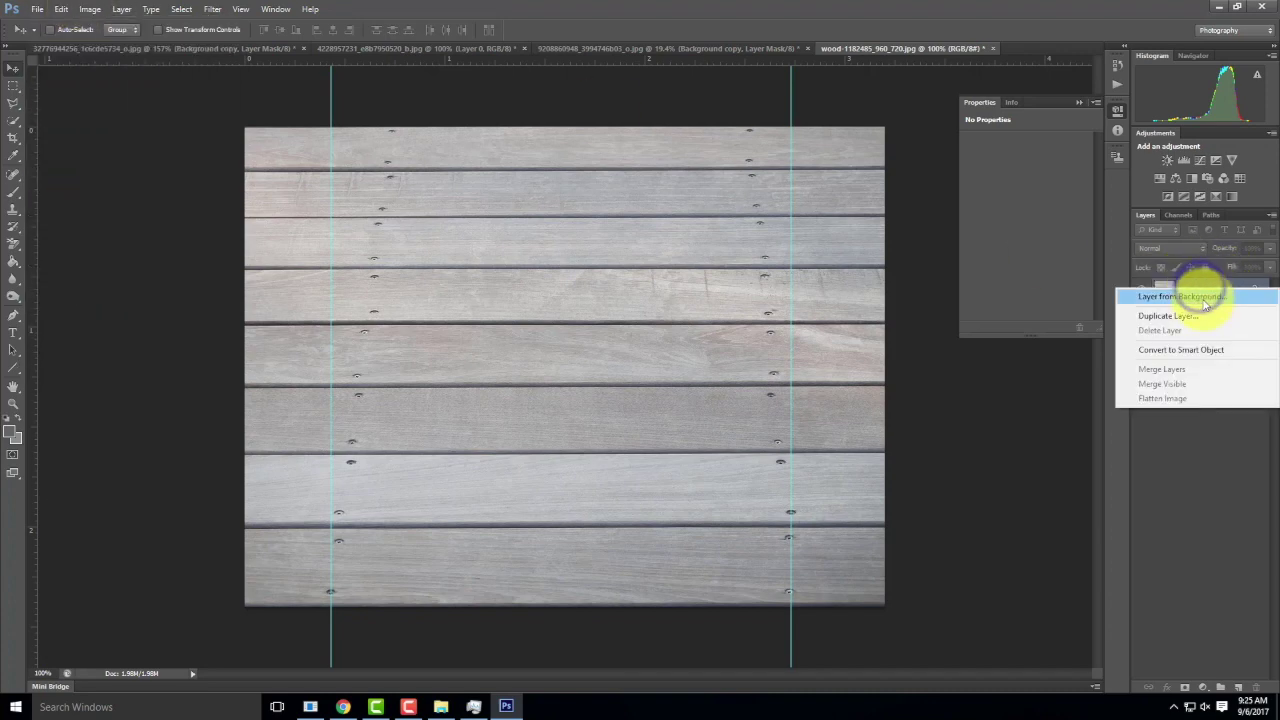
pyautogui.click(1201, 299)
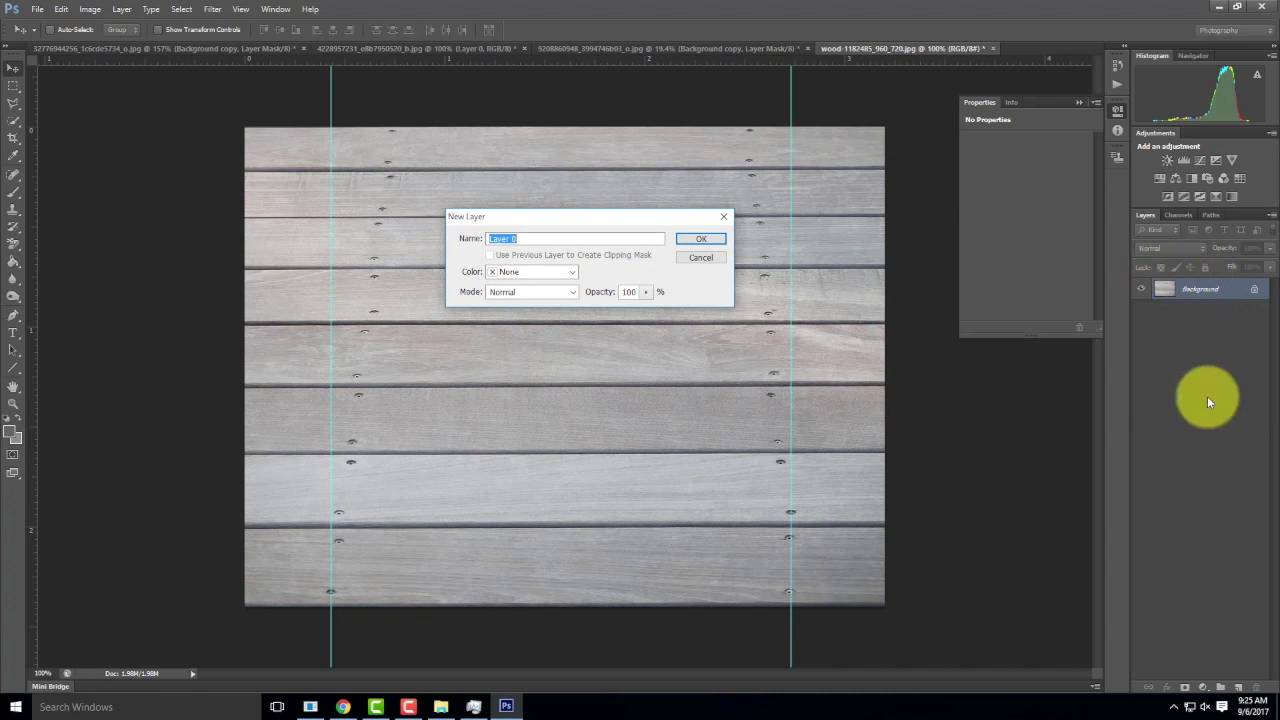
pyautogui.click(703, 238)
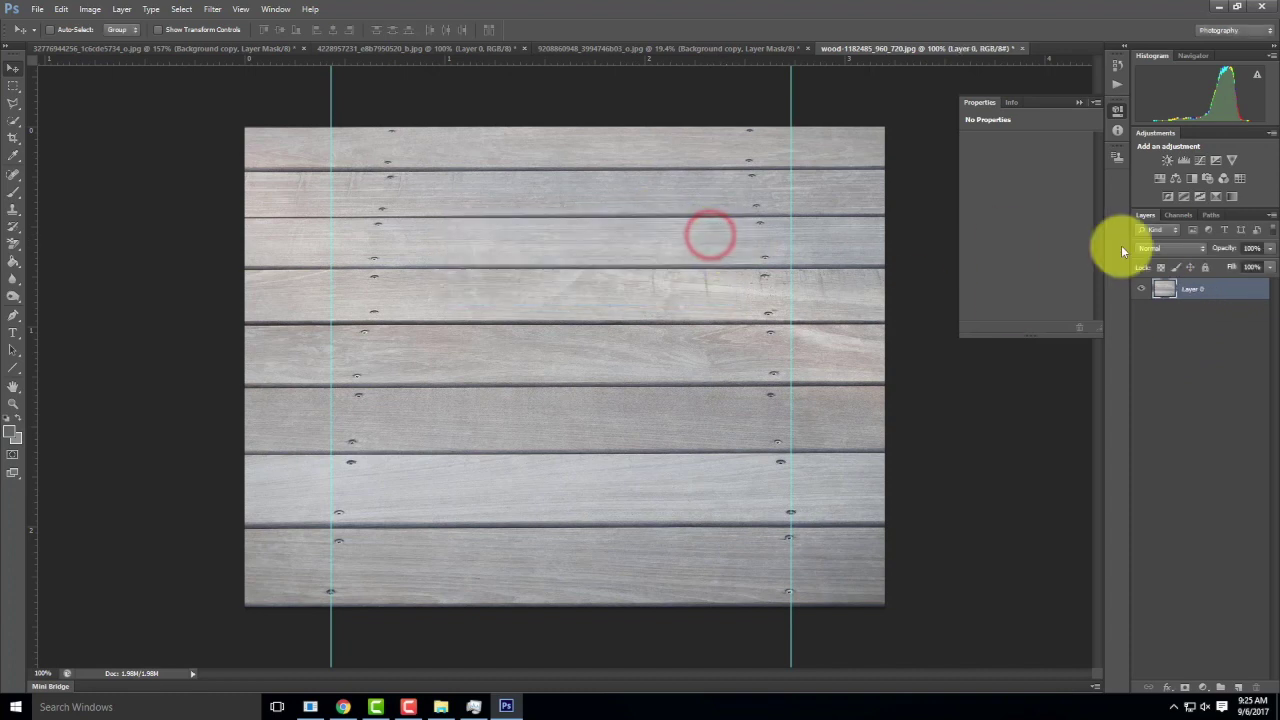
pyautogui.click(59, 10)
# - Skew Layer 0's top corners outward until both screw rows follow the guides, then commit
pyautogui.moveTo(117, 271)
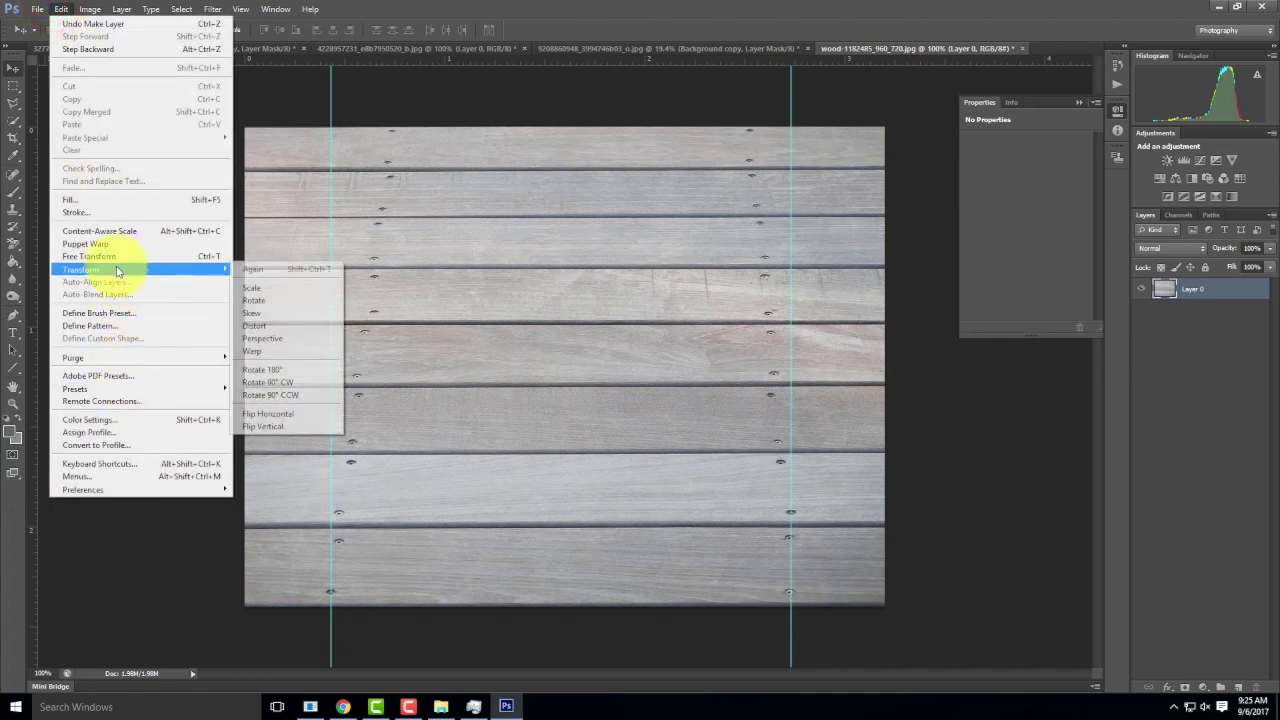
pyautogui.click(268, 318)
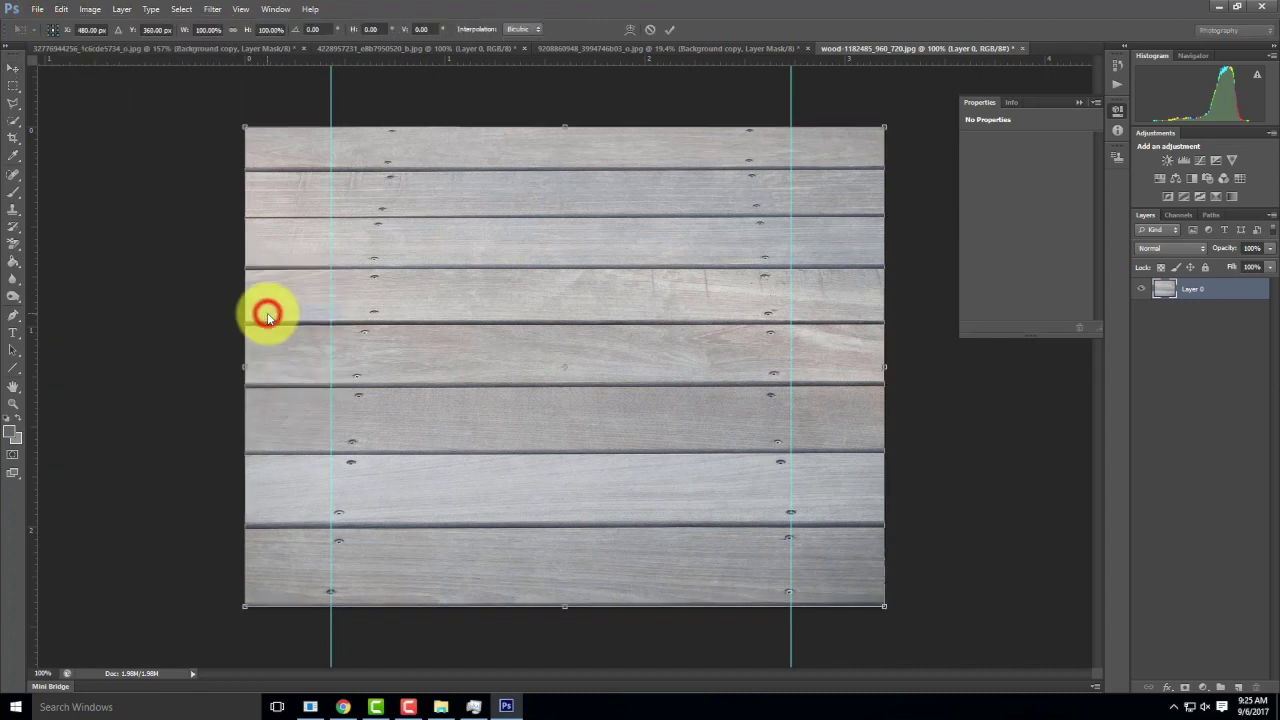
pyautogui.moveTo(245, 130); pyautogui.dragTo(165, 124)
pyautogui.moveTo(884, 128); pyautogui.dragTo(988, 128)
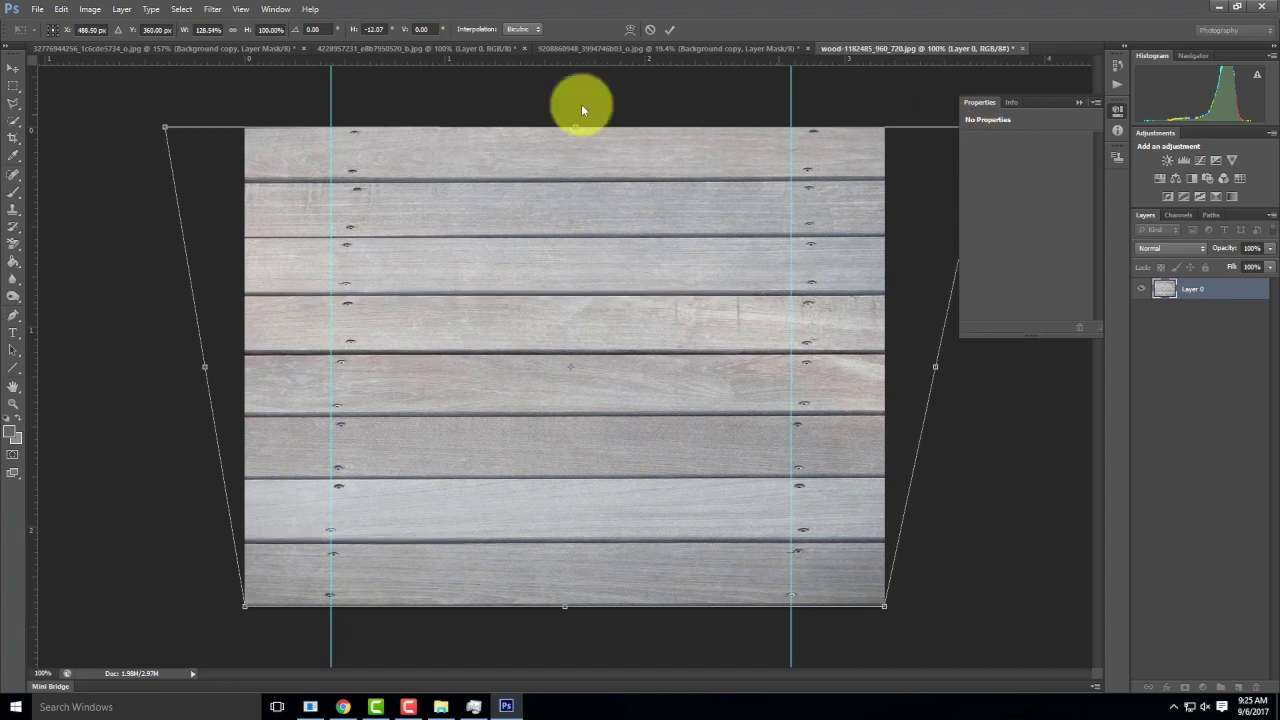
pyautogui.moveTo(164, 128); pyautogui.dragTo(137, 128)
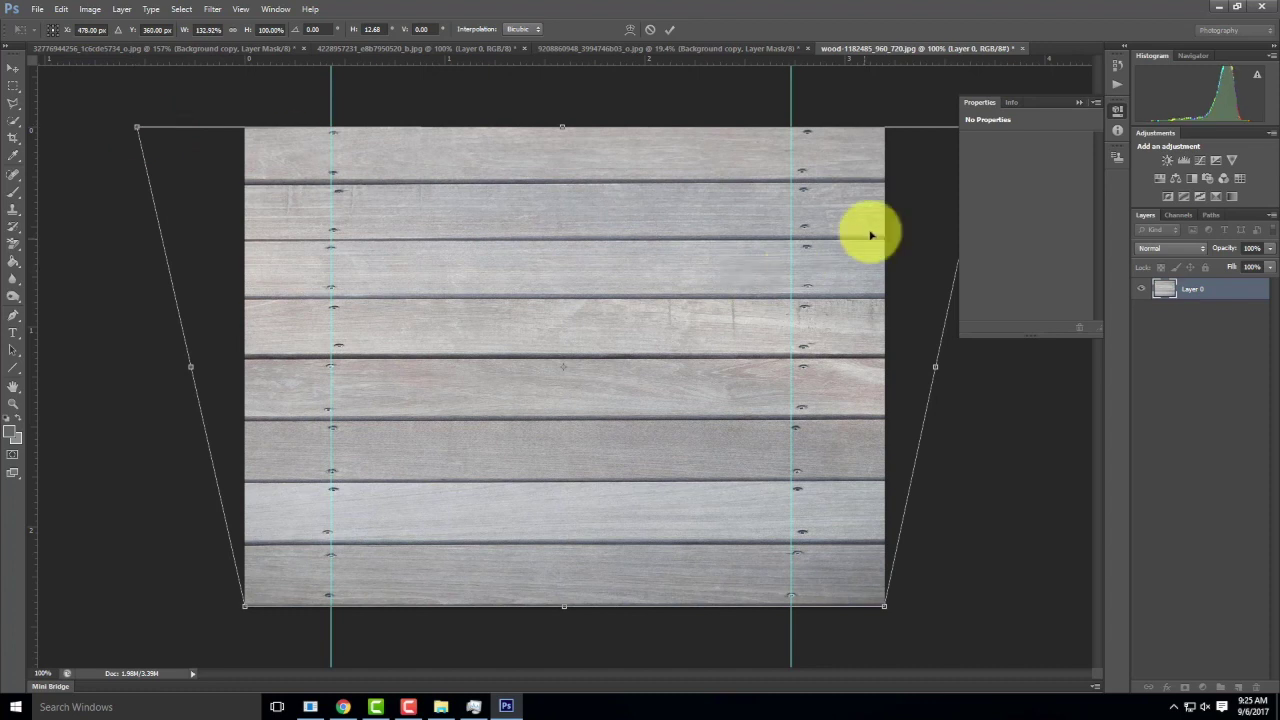
pyautogui.click(1080, 102)
pyautogui.moveTo(987, 127); pyautogui.dragTo(977, 127)
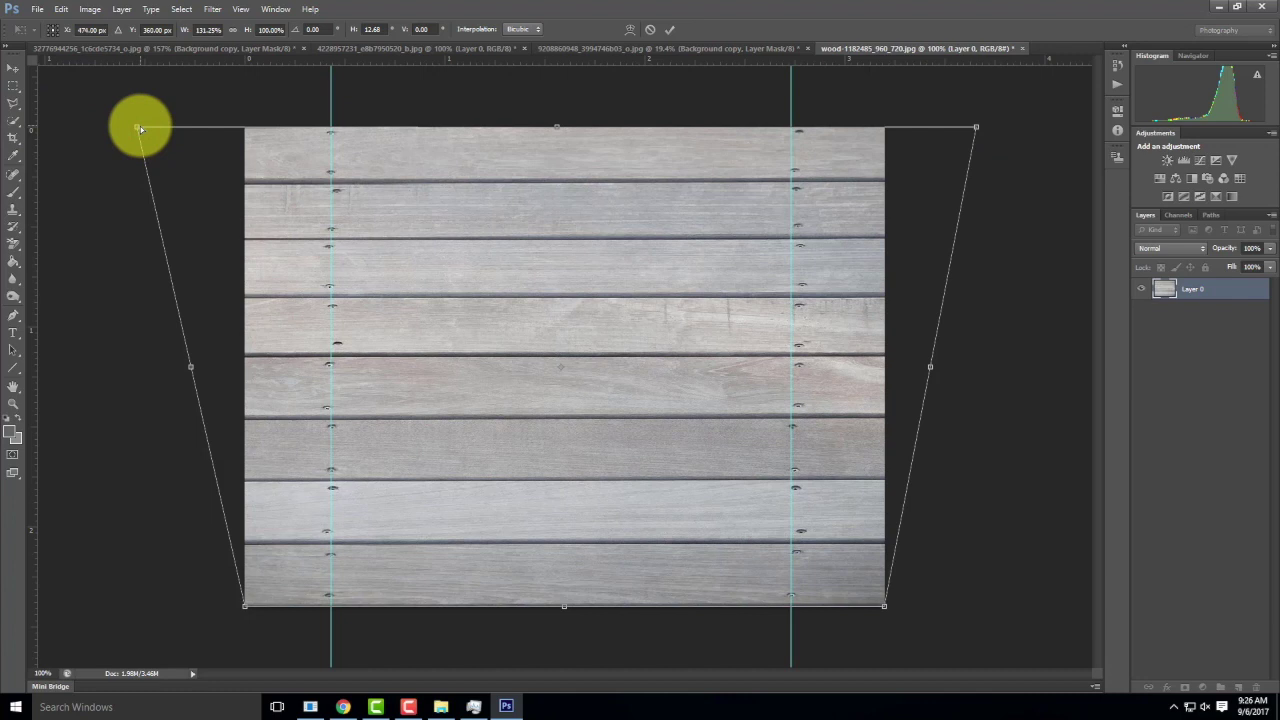
pyautogui.click(668, 32)
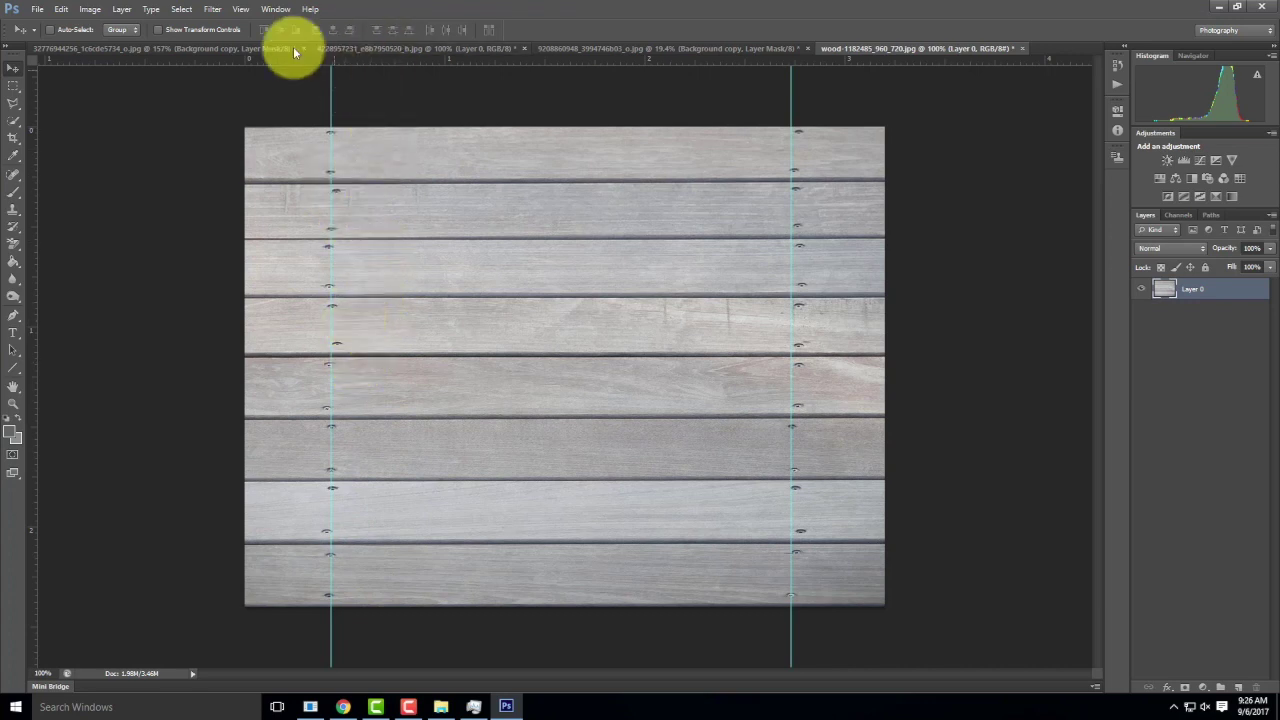
# - Skew Layer 0 again, raising and levelling the top corners to stretch it to 120% height
pyautogui.click(62, 8)
pyautogui.moveTo(126, 268)
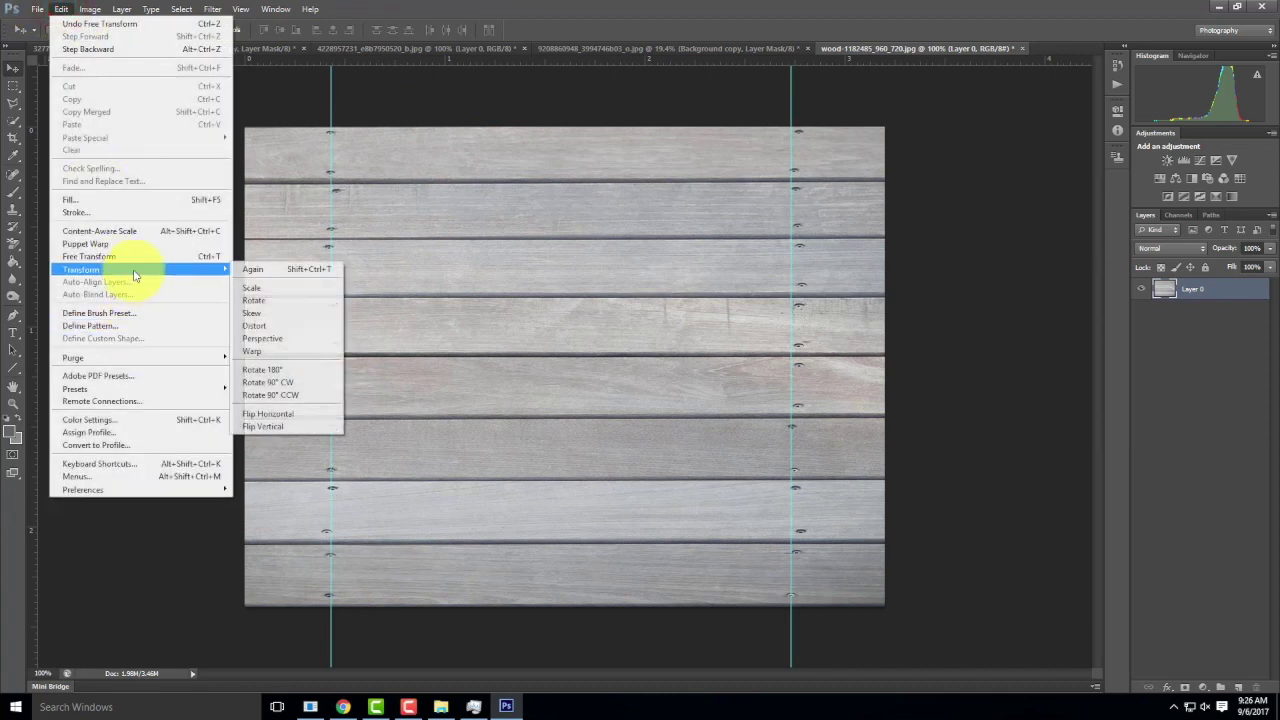
pyautogui.click(318, 313)
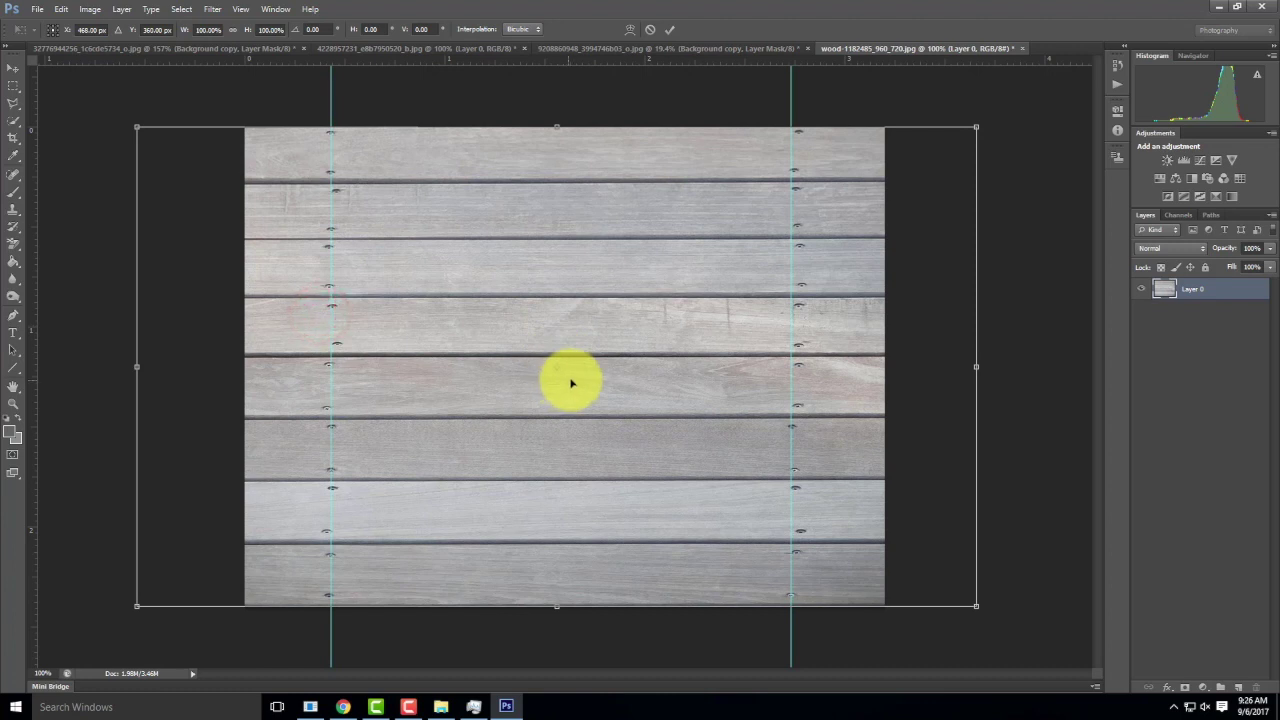
pyautogui.click(710, 195)
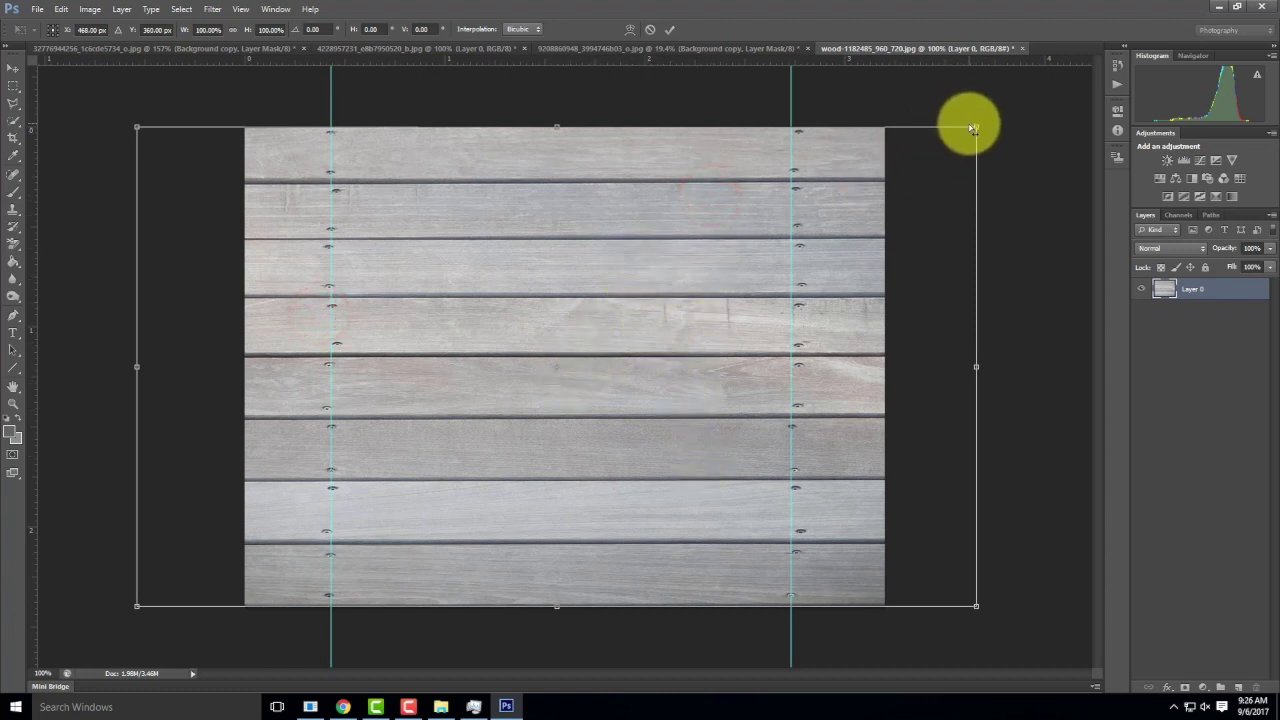
pyautogui.moveTo(977, 128); pyautogui.dragTo(975, 65)
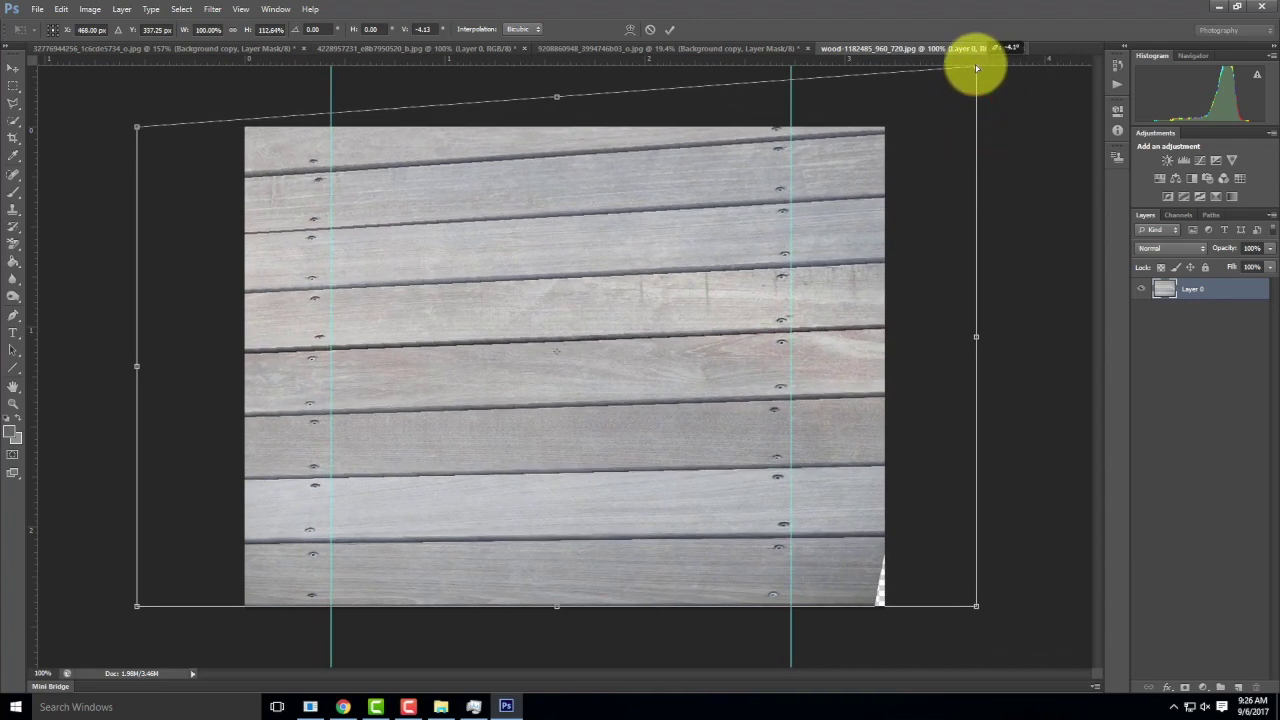
pyautogui.hotkey('ctrl', '-')
pyautogui.hotkey('ctrl', '-')
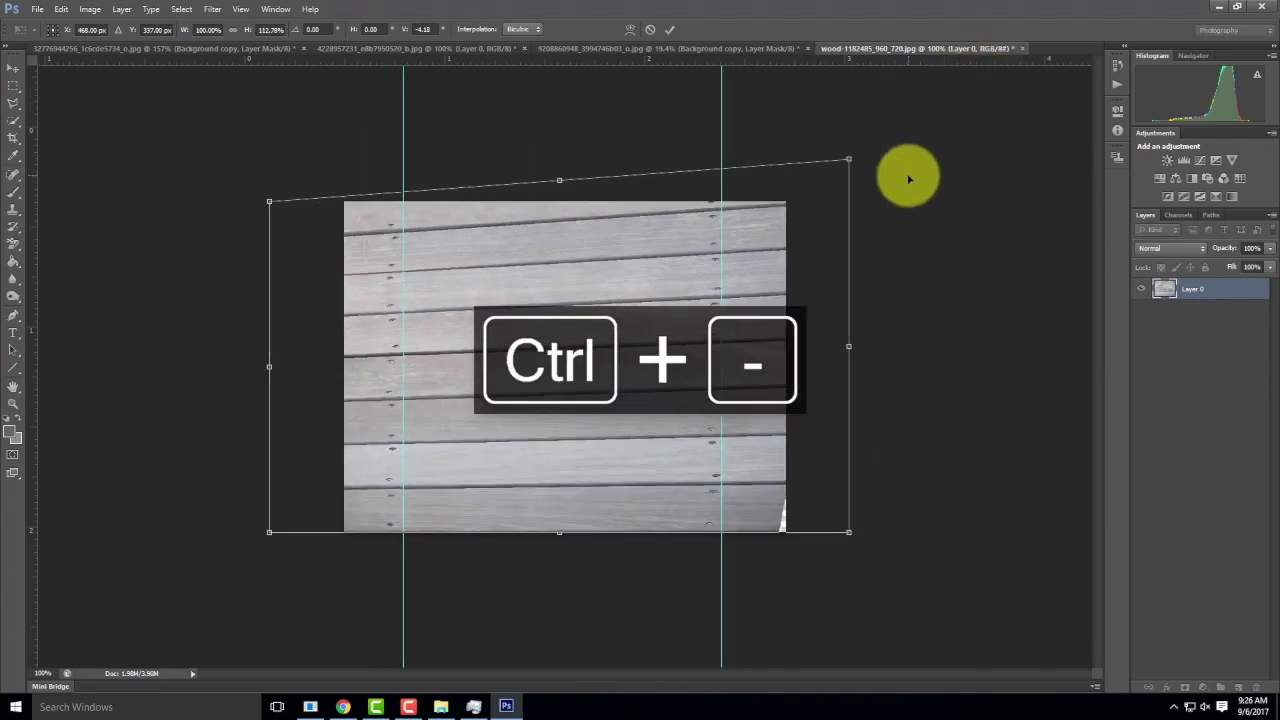
pyautogui.moveTo(352, 246); pyautogui.dragTo(356, 203)
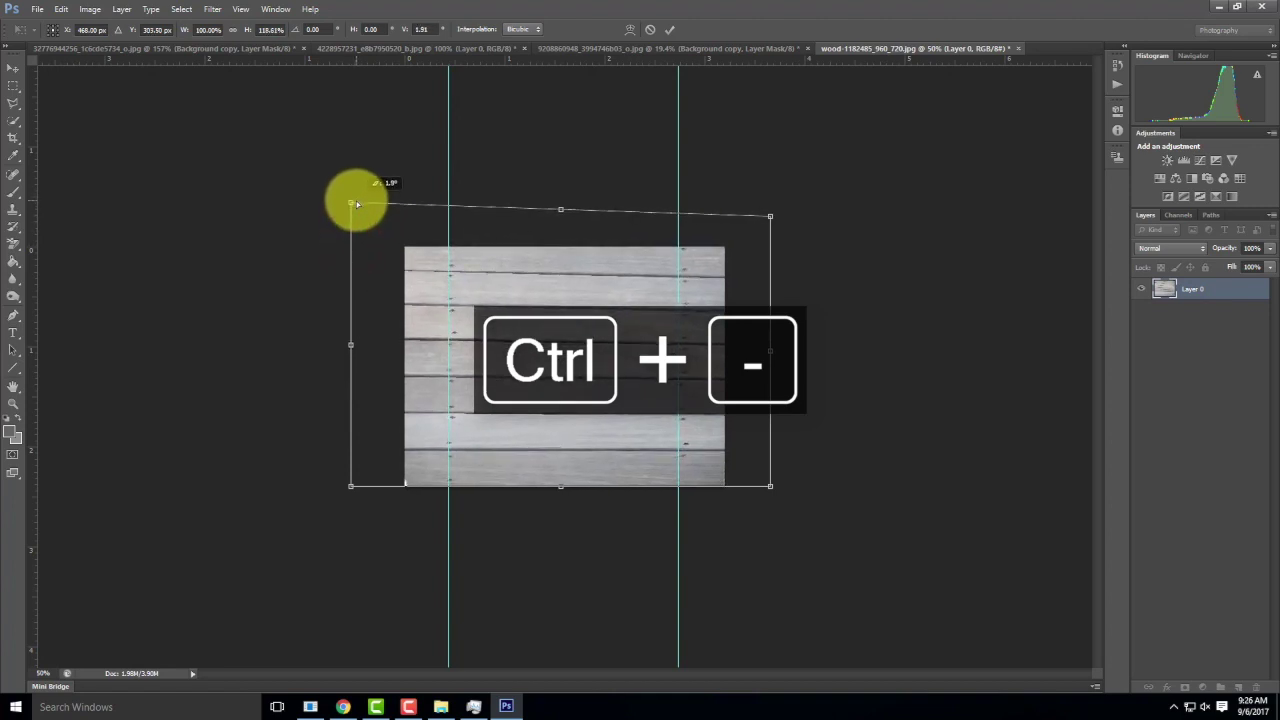
pyautogui.moveTo(770, 216); pyautogui.dragTo(771, 205)
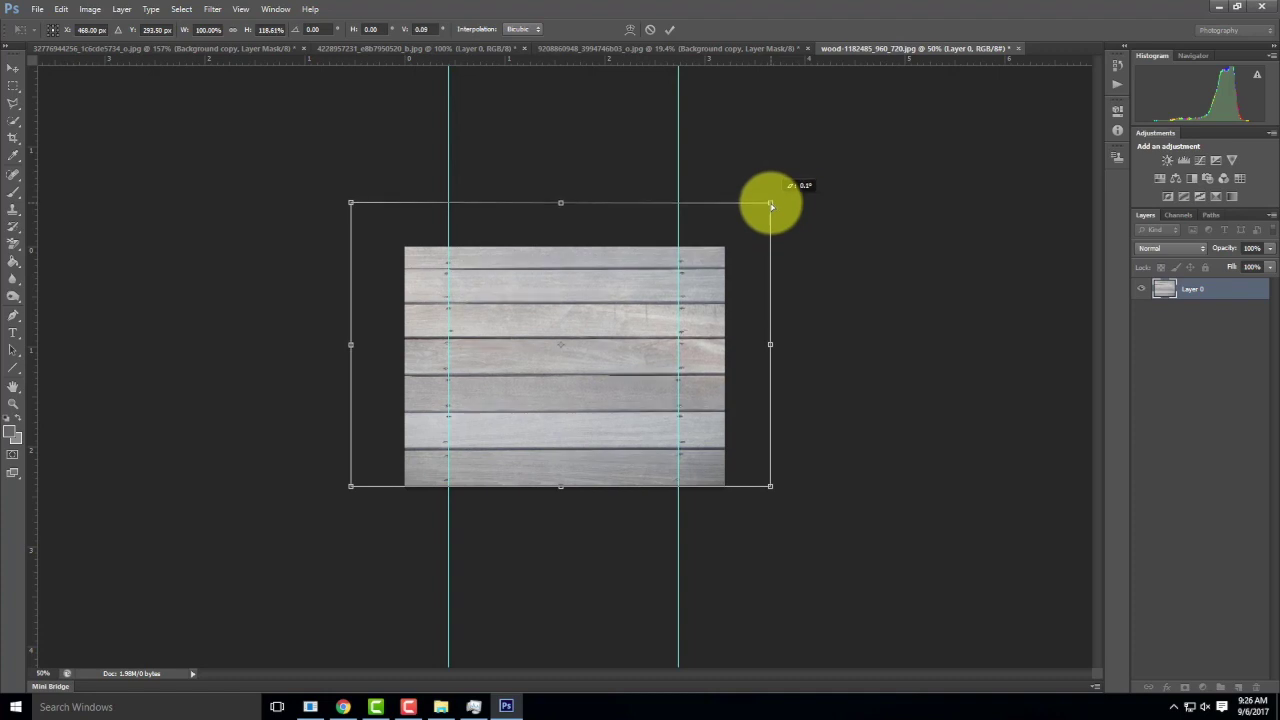
pyautogui.moveTo(771, 205); pyautogui.dragTo(771, 204)
pyautogui.moveTo(770, 205); pyautogui.dragTo(770, 205)
pyautogui.moveTo(351, 203); pyautogui.dragTo(351, 199)
pyautogui.moveTo(770, 203); pyautogui.dragTo(770, 199)
pyautogui.moveTo(770, 196); pyautogui.dragTo(770, 202)
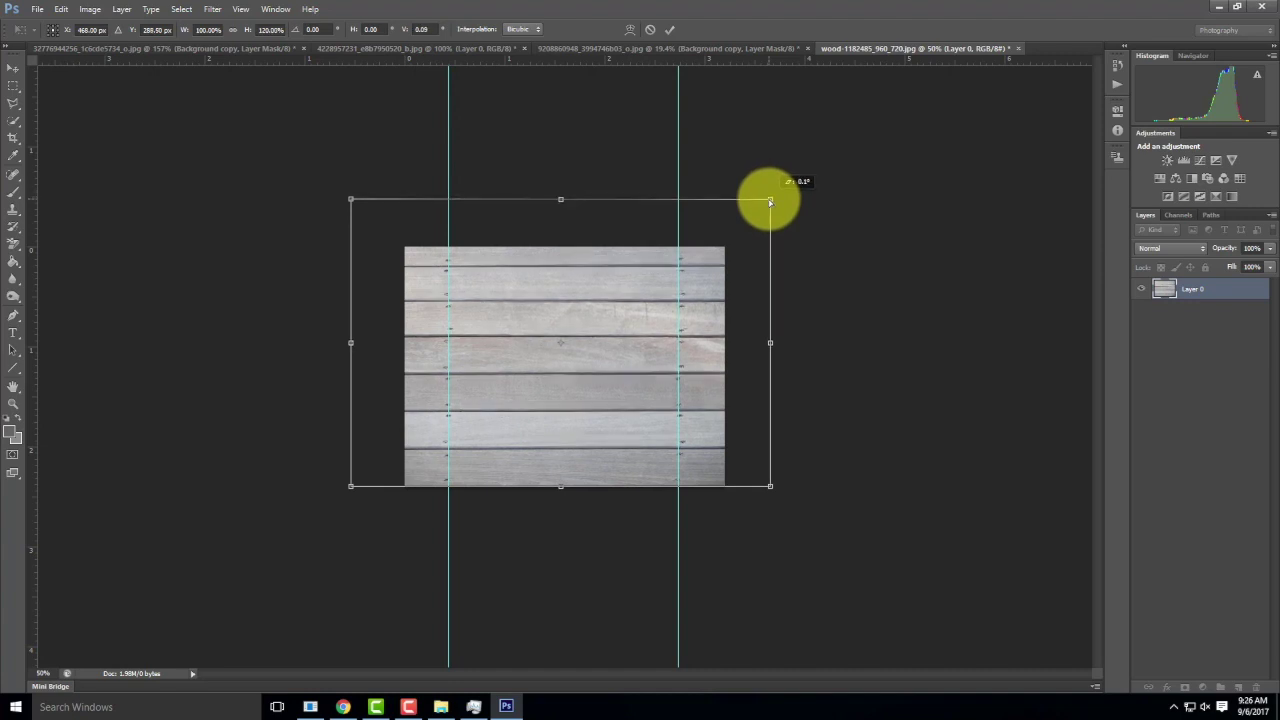
# - Drag two horizontal guides across the planks and commit the transform
pyautogui.moveTo(518, 60); pyautogui.dragTo(593, 301)
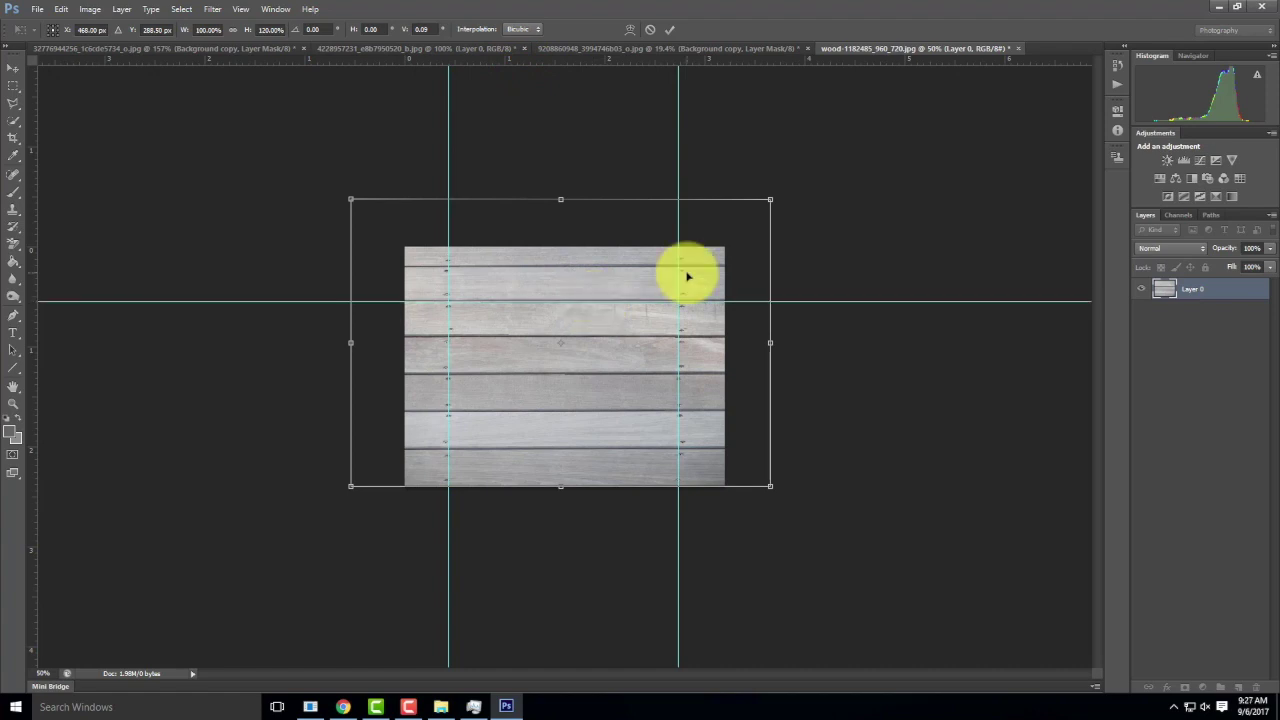
pyautogui.hotkey('ctrl', '=')
pyautogui.hotkey('ctrl', '=')
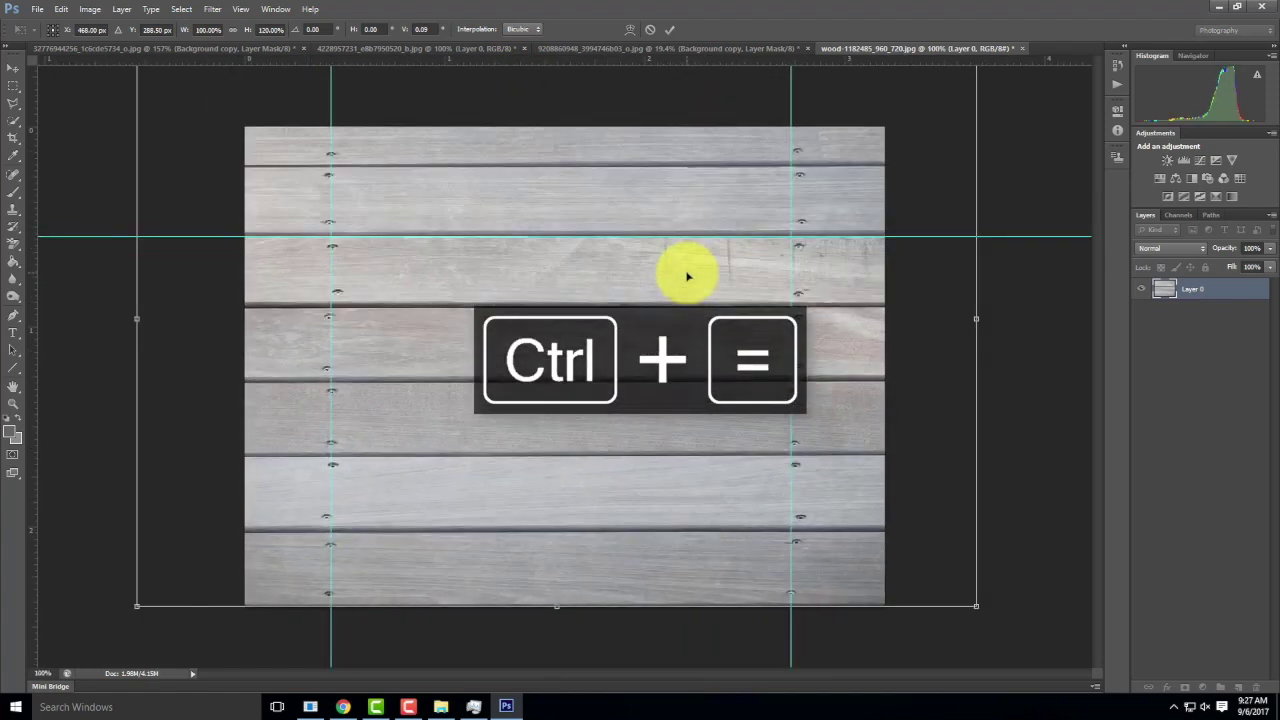
pyautogui.moveTo(396, 60); pyautogui.dragTo(495, 532)
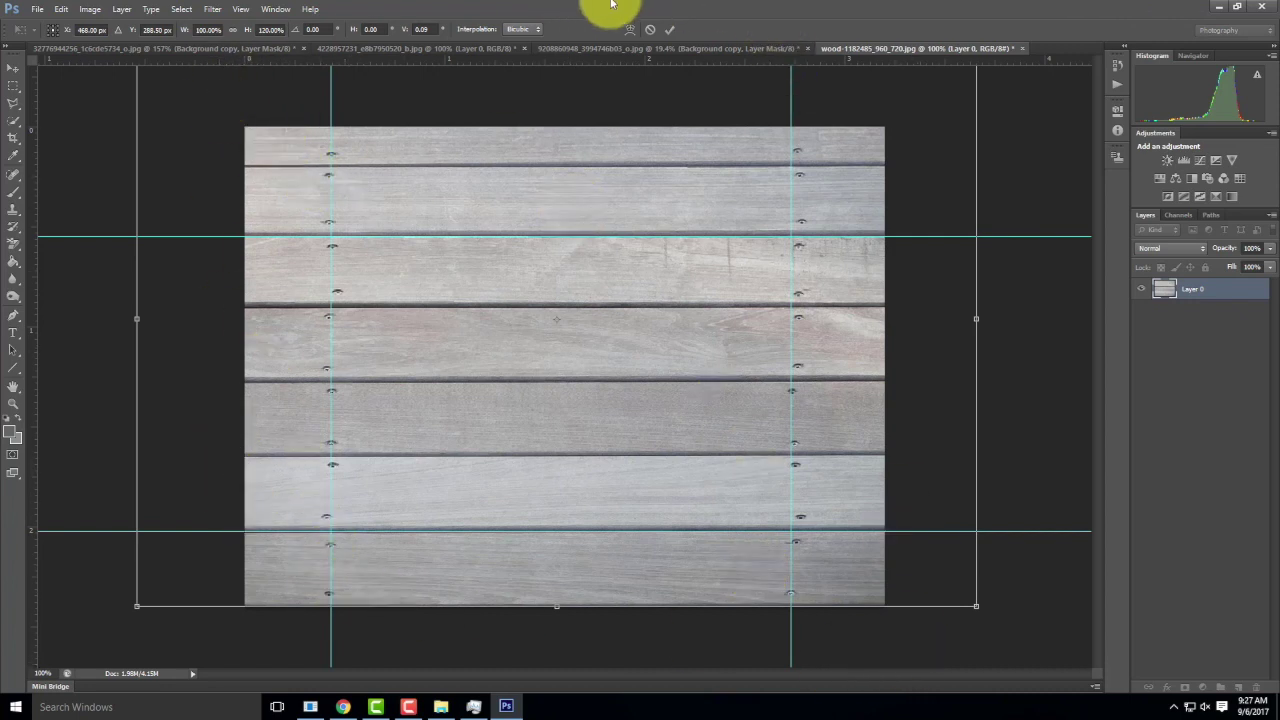
pyautogui.click(671, 31)
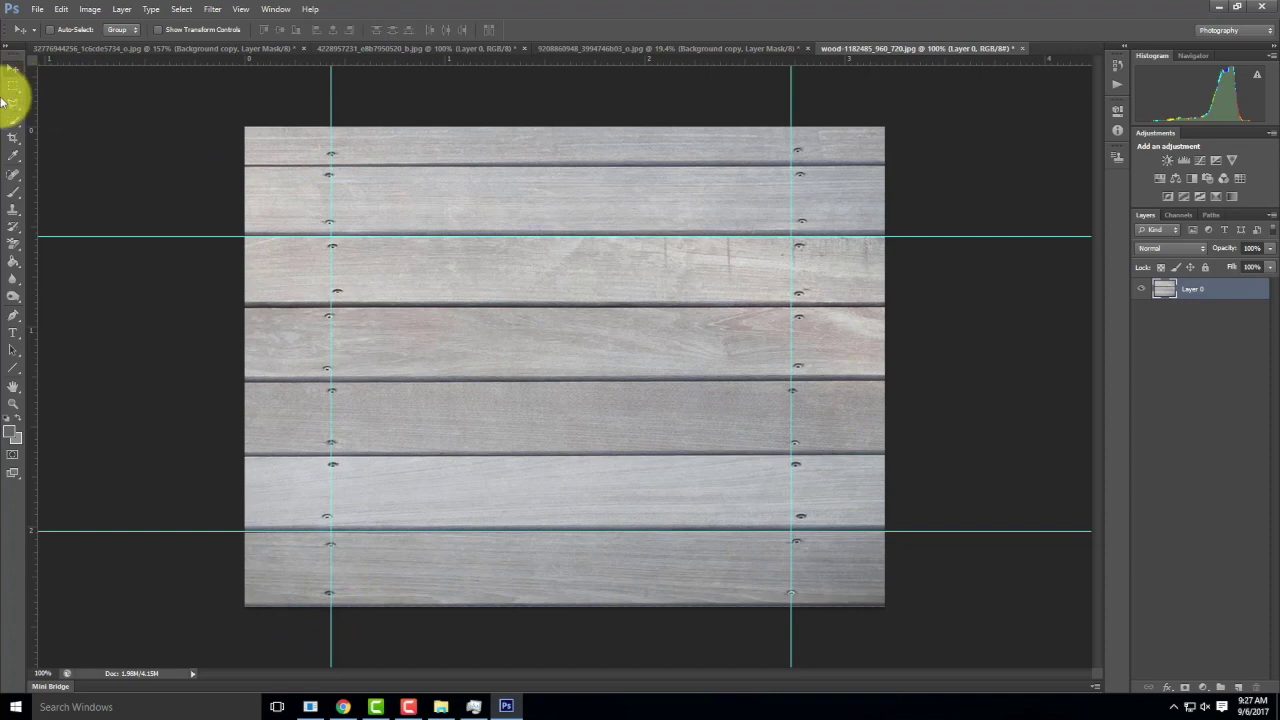
# - Crop to six planks, top on a plank seam and bottom at the lower guide
pyautogui.click(14, 139)
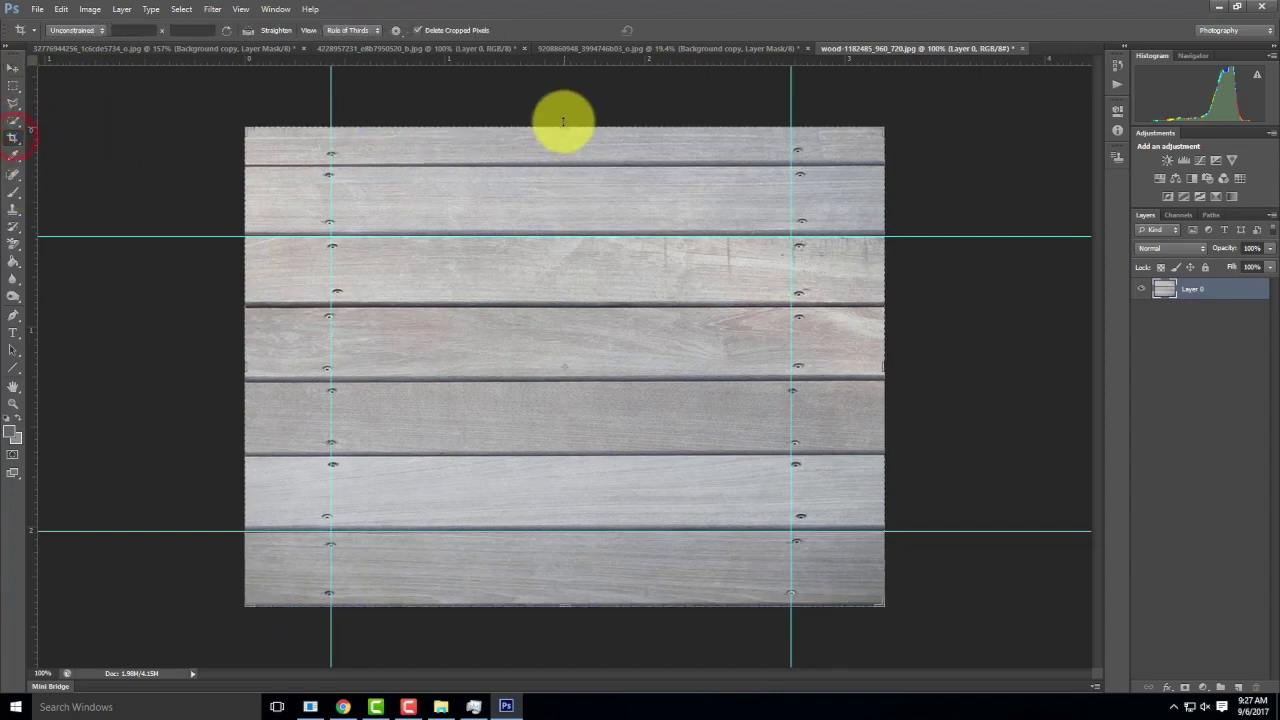
pyautogui.moveTo(565, 126); pyautogui.dragTo(578, 169)
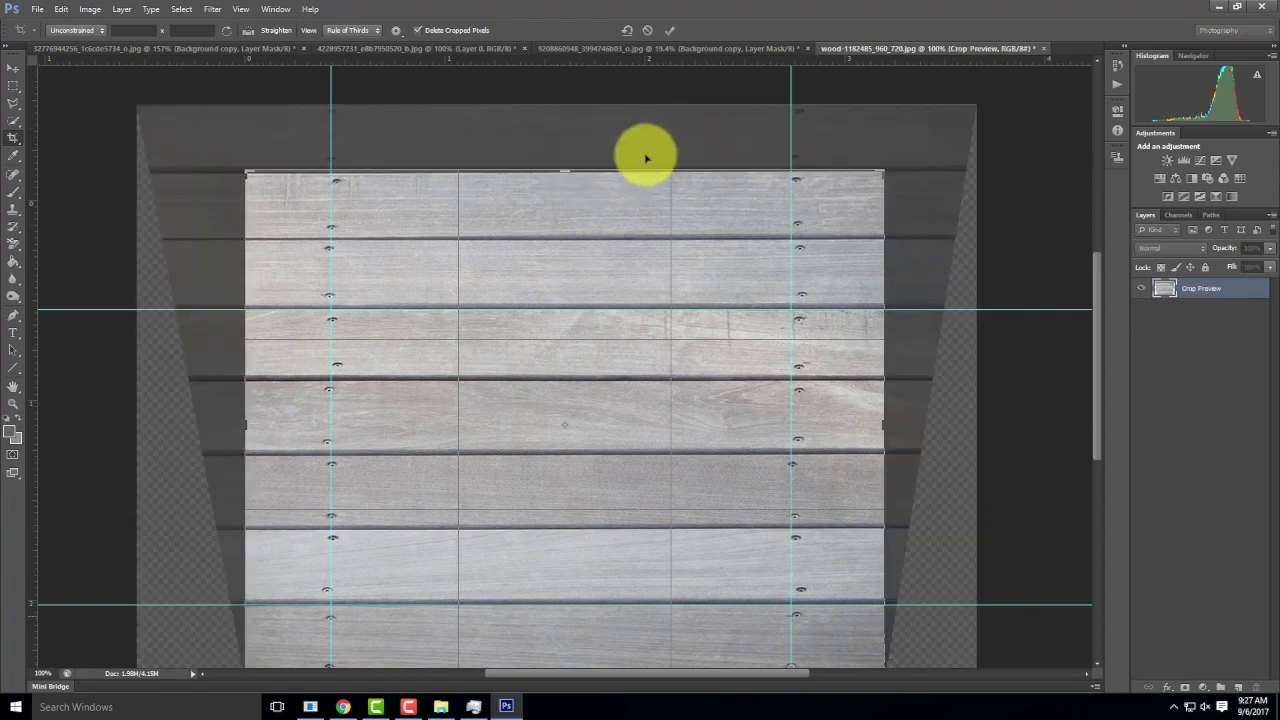
pyautogui.scroll(-3, 645, 153)
pyautogui.moveTo(563, 583); pyautogui.dragTo(600, 565)
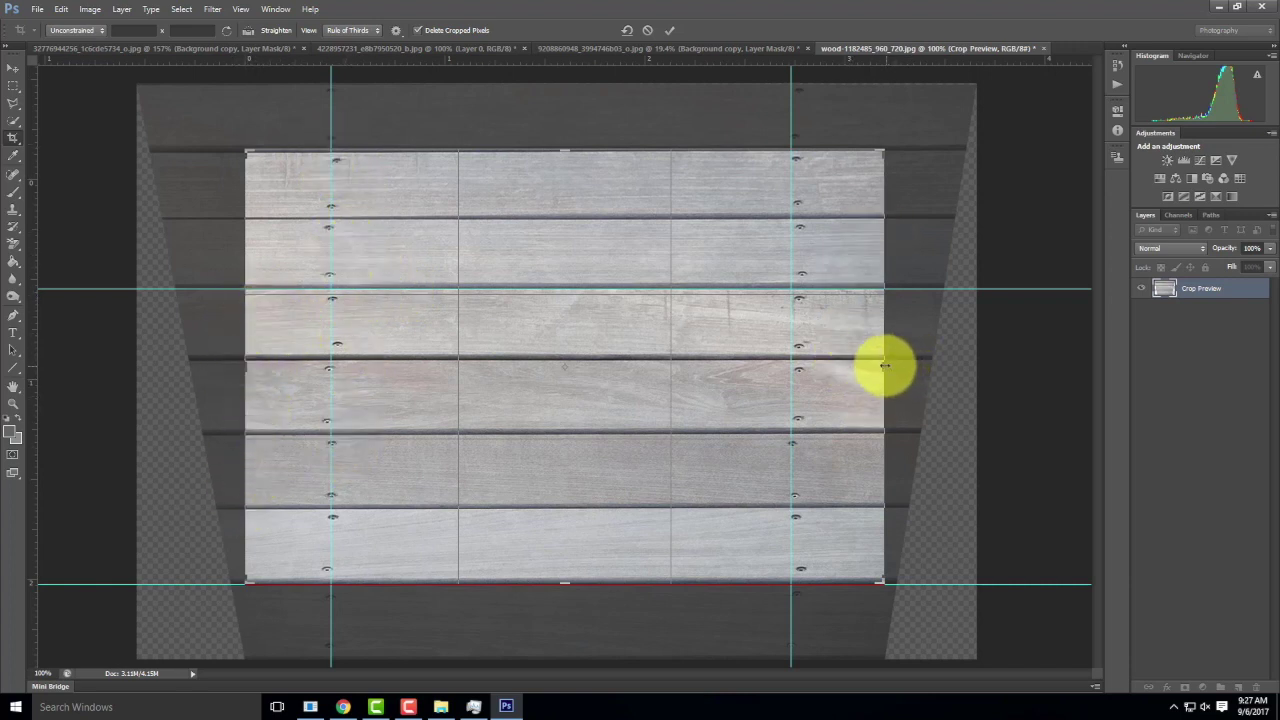
pyautogui.moveTo(885, 364); pyautogui.dragTo(890, 362)
pyautogui.moveTo(239, 365); pyautogui.dragTo(237, 363)
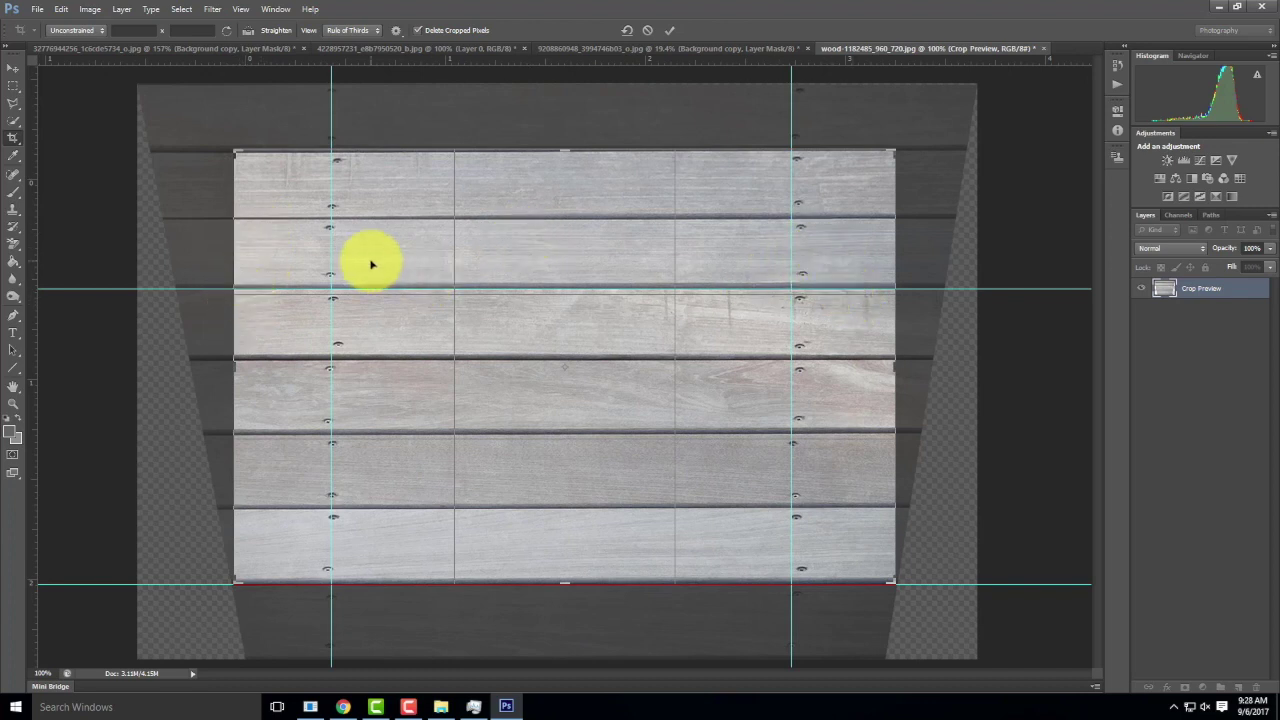
pyautogui.click(671, 31)
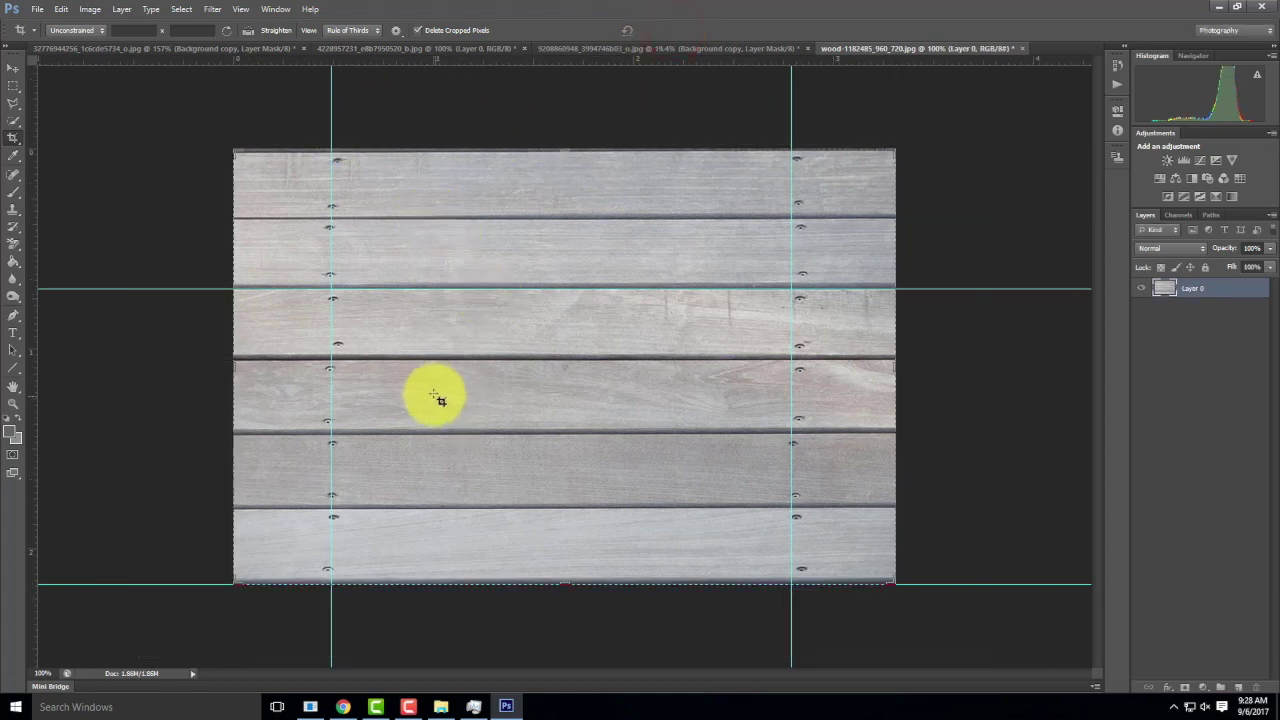
# - Apply the Offset filter: +459 px horizontal, a downward vertical shift, Wrap Around
pyautogui.click(13, 86)
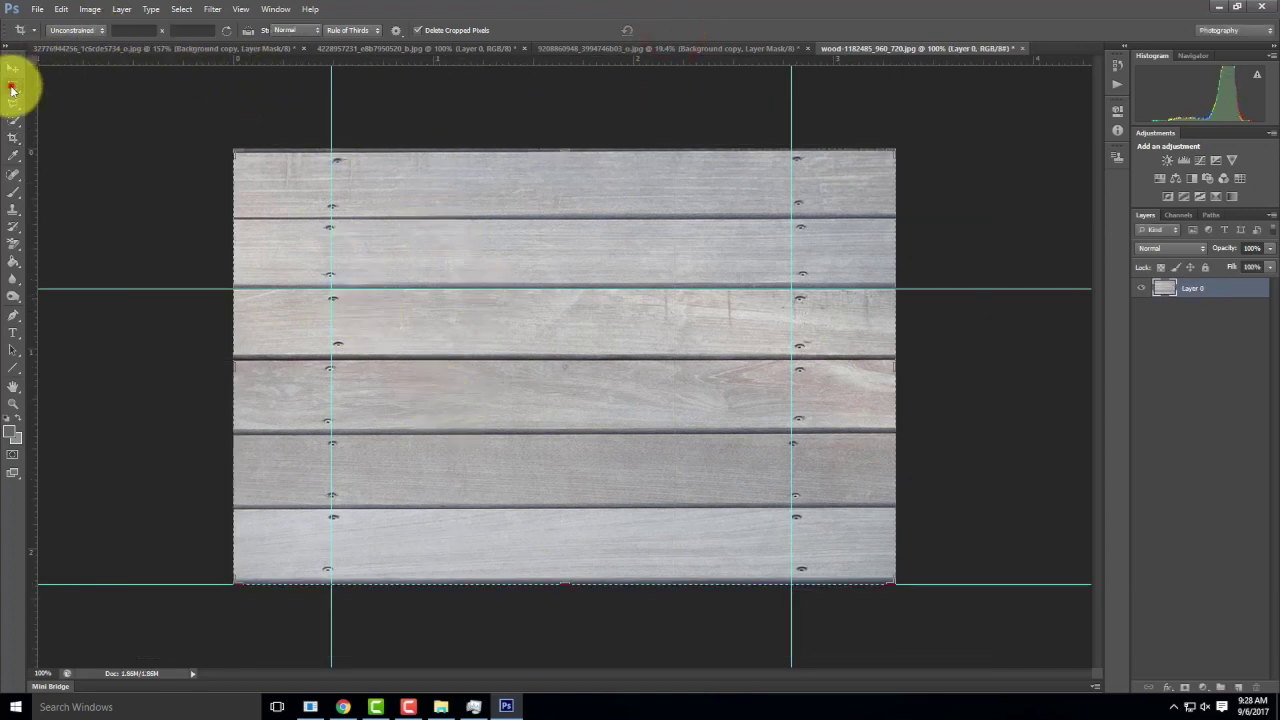
pyautogui.click(214, 9)
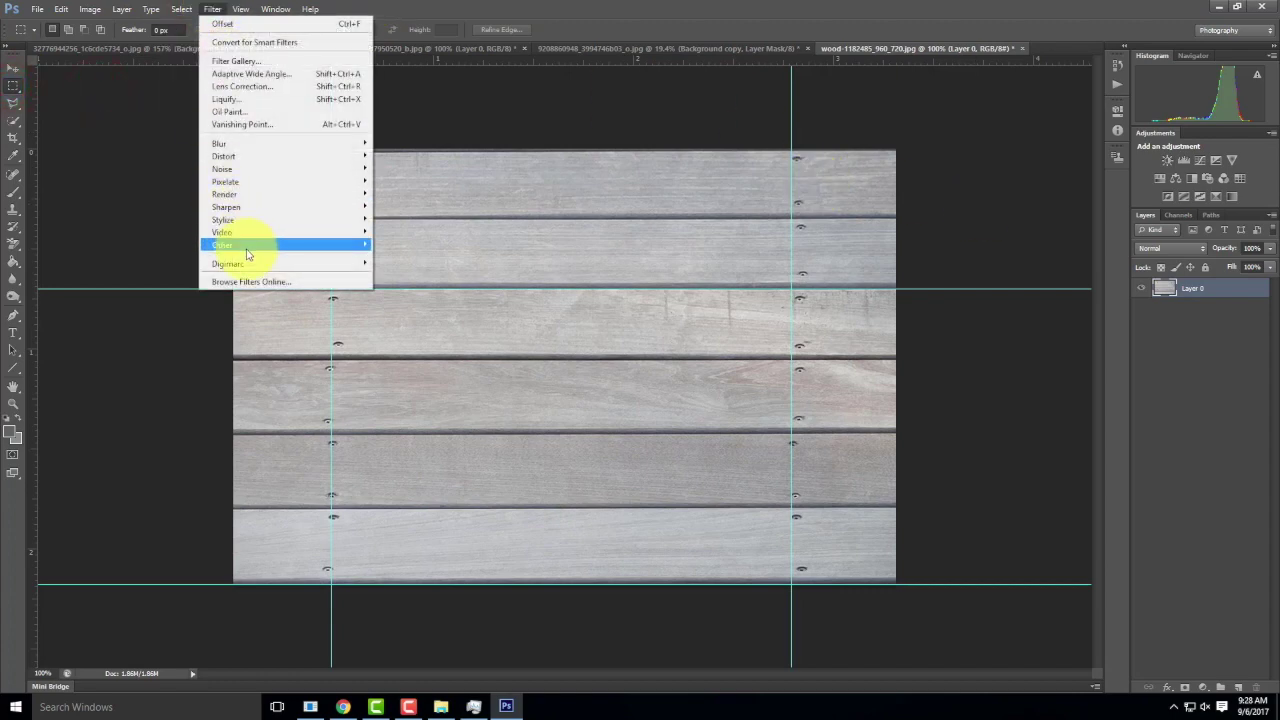
pyautogui.moveTo(248, 247)
pyautogui.click(415, 296)
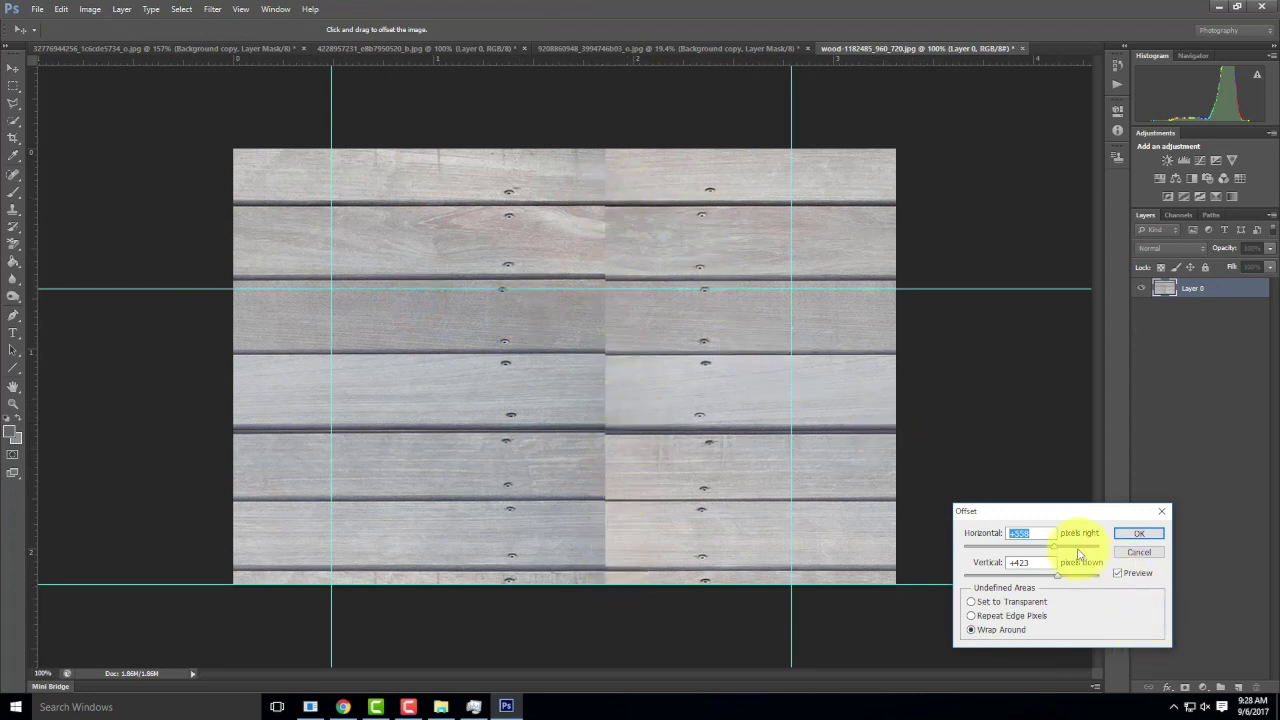
pyautogui.moveTo(1053, 546); pyautogui.dragTo(1051, 547)
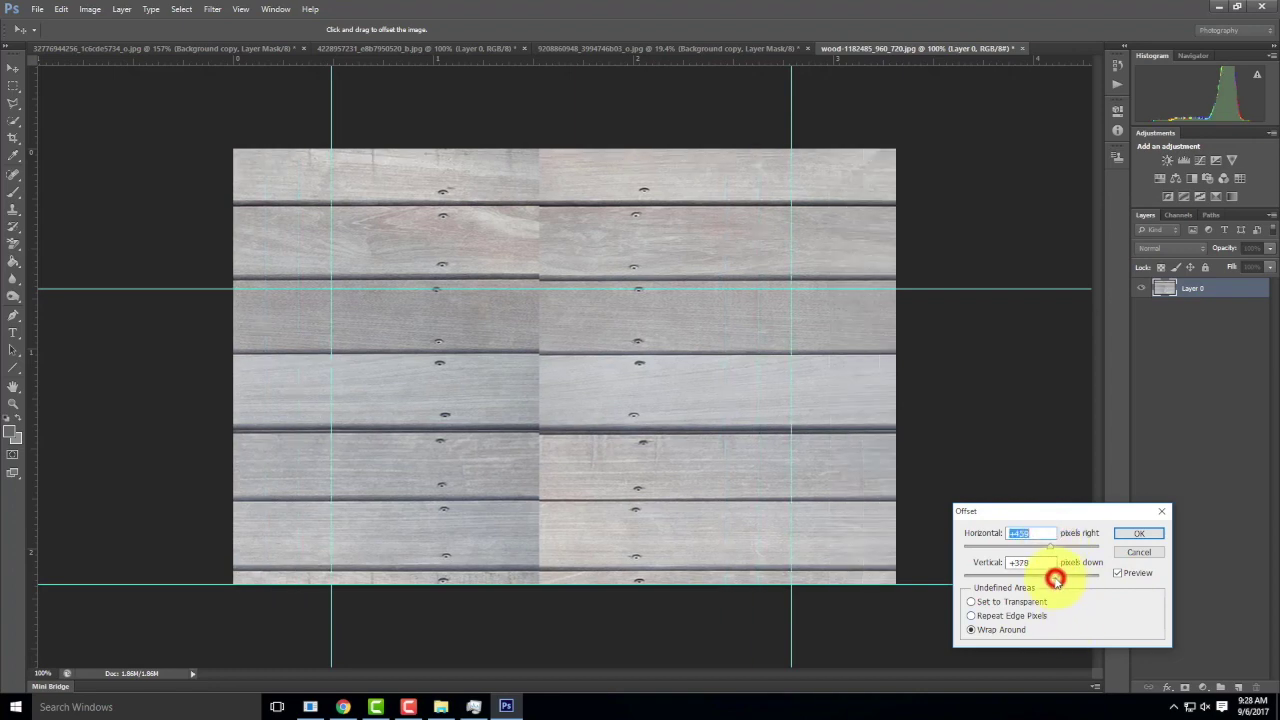
pyautogui.moveTo(1055, 578); pyautogui.dragTo(1055, 582)
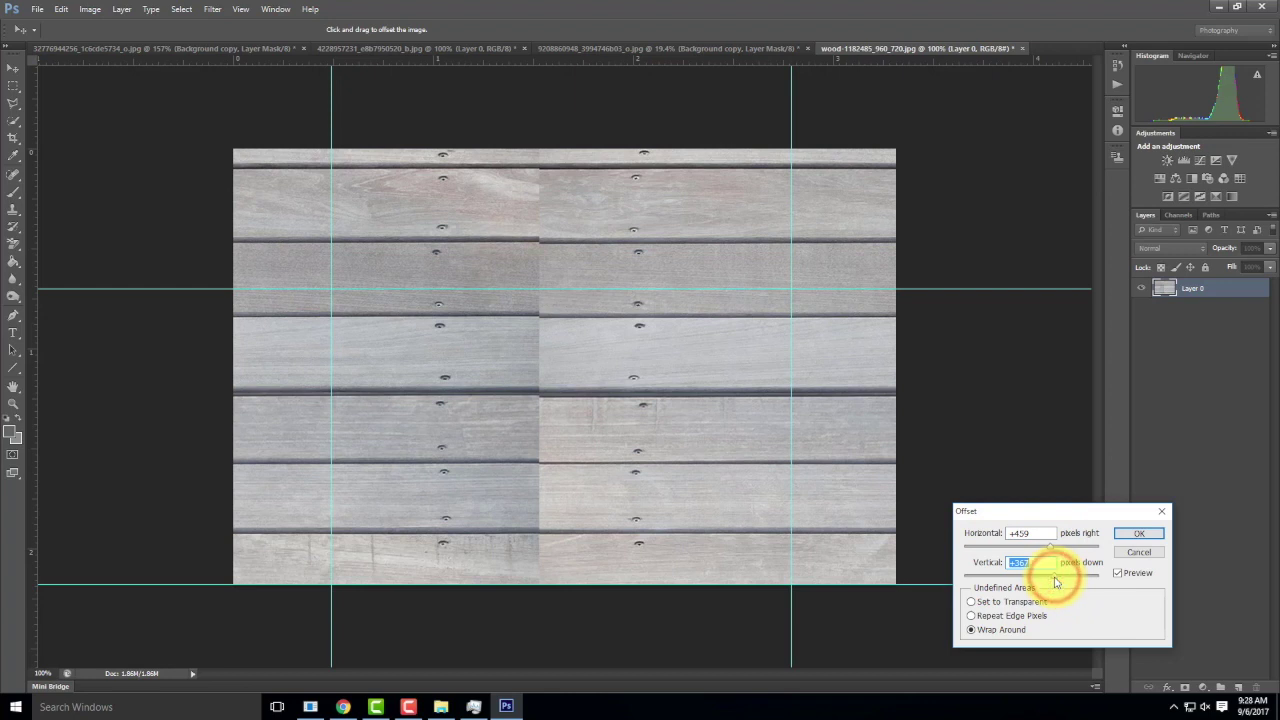
pyautogui.moveTo(1058, 580); pyautogui.dragTo(1058, 582)
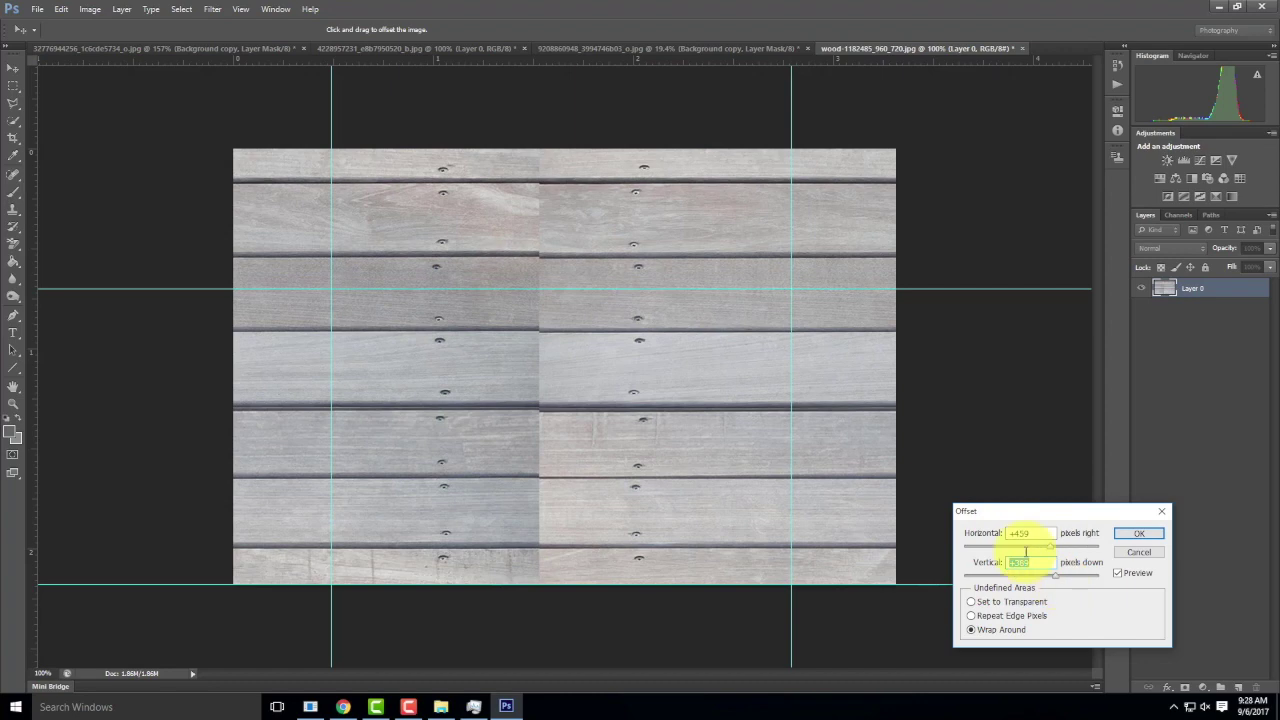
pyautogui.click(1143, 537)
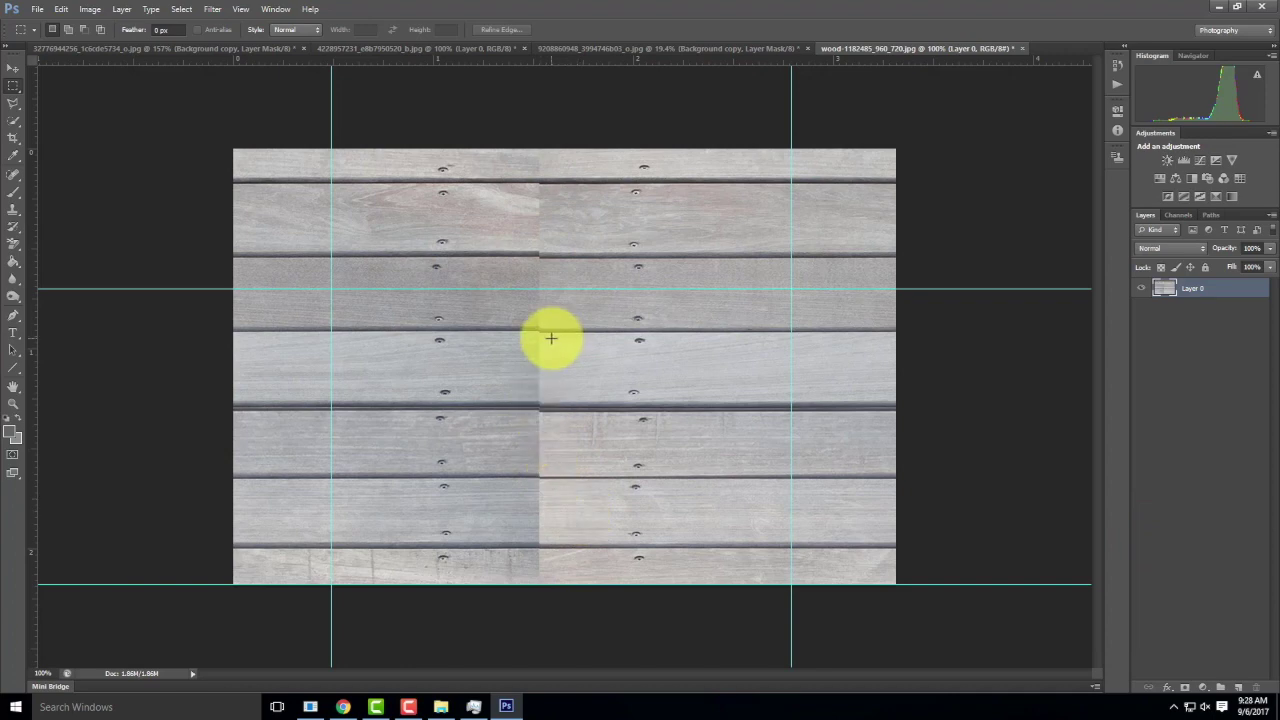
# - Zoom in on the offset seams, then select the Clone Stamp tool
pyautogui.hotkey('ctrl', '=')
pyautogui.hotkey('ctrl', '=')
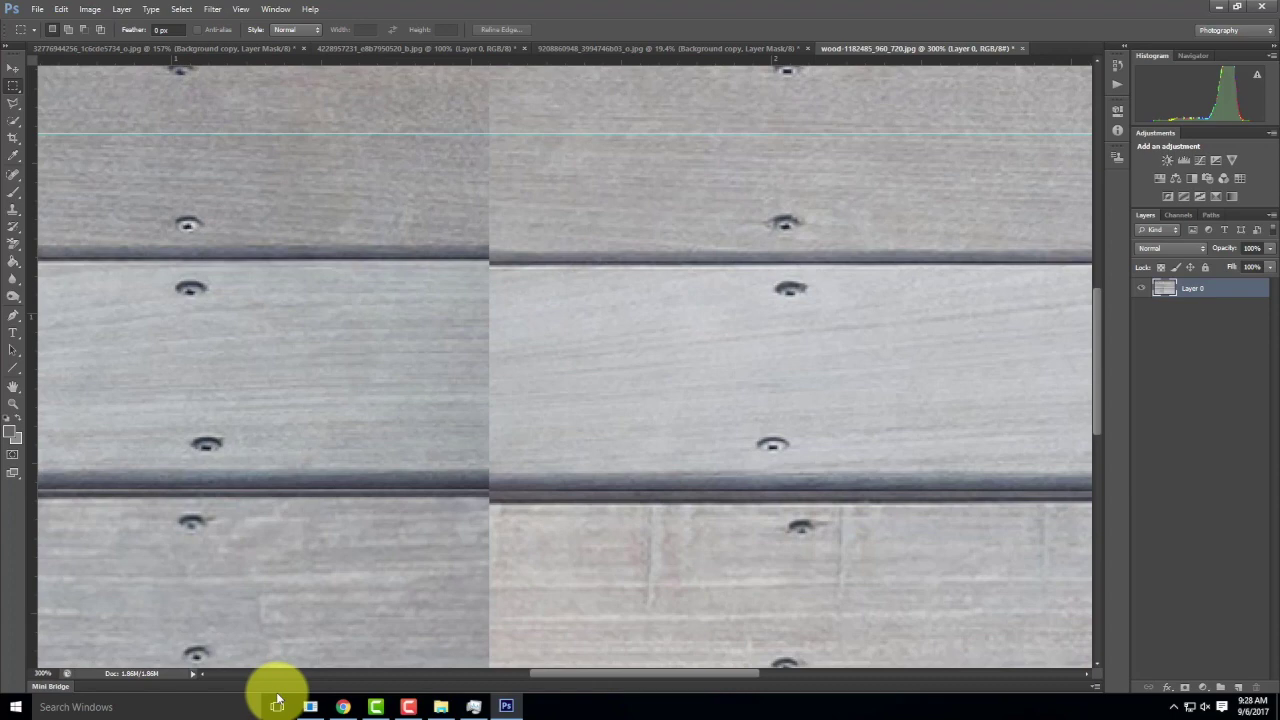
pyautogui.hotkey('ctrl', '-')
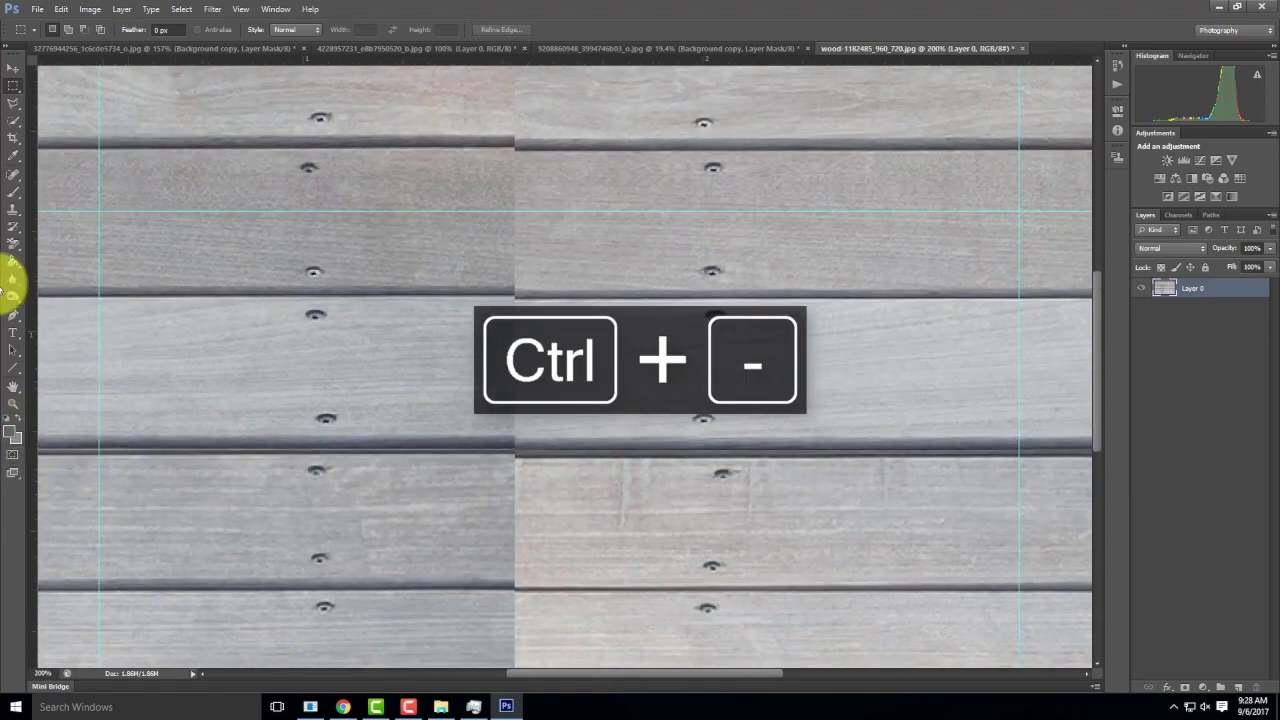
pyautogui.click(13, 210)
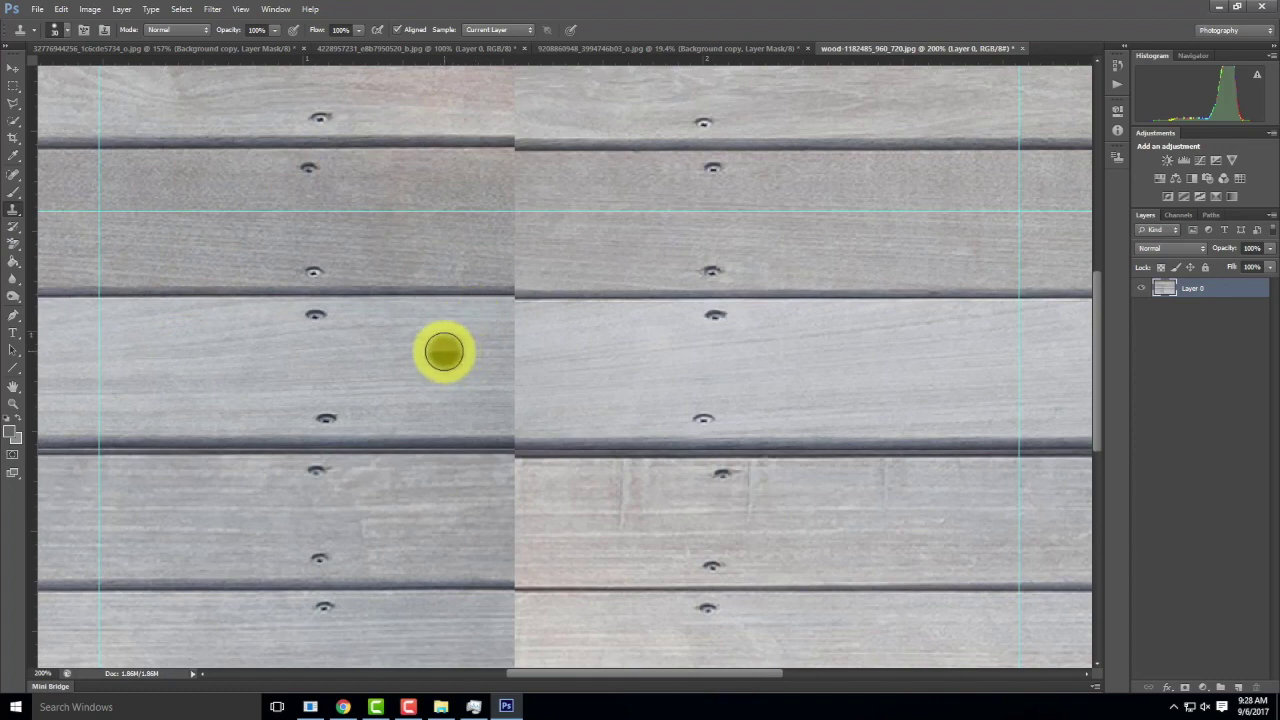
# - Sample wood from the left board and clone it down the vertical seam on the middle board
pyautogui.keyDown('alt'); pyautogui.click(443, 351); pyautogui.keyUp('alt')
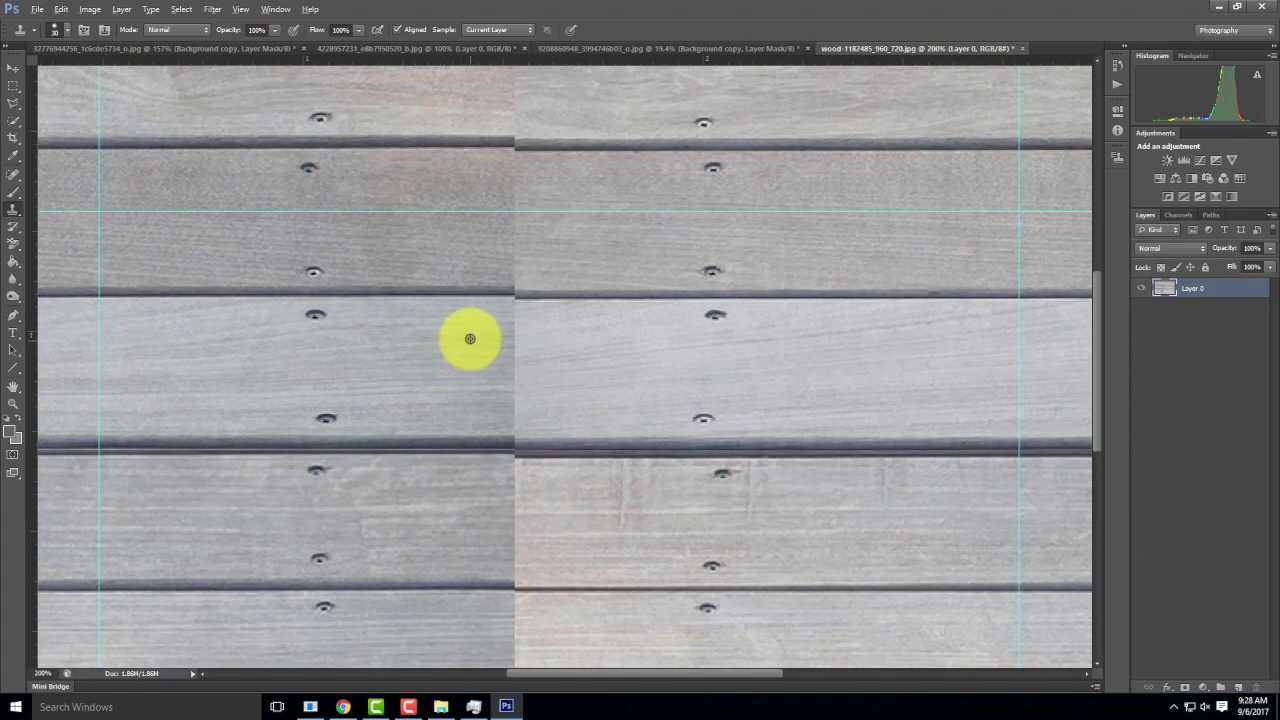
pyautogui.click(477, 330)
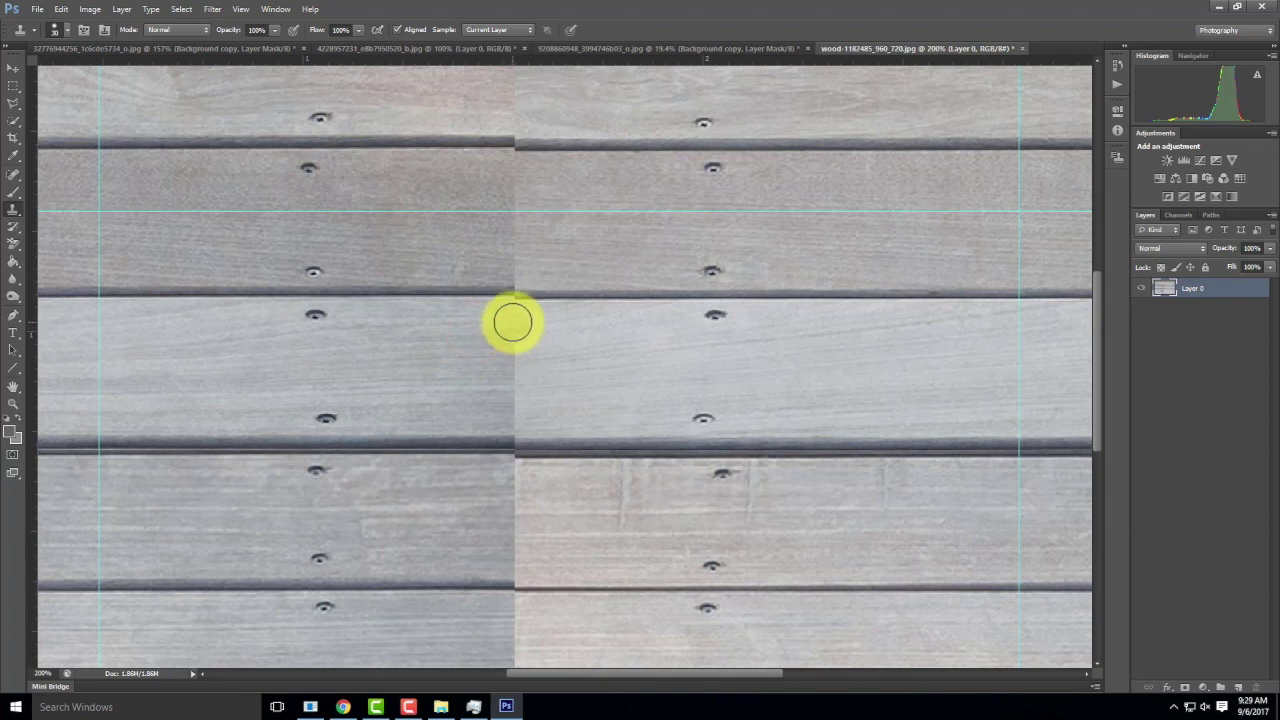
pyautogui.click(512, 321)
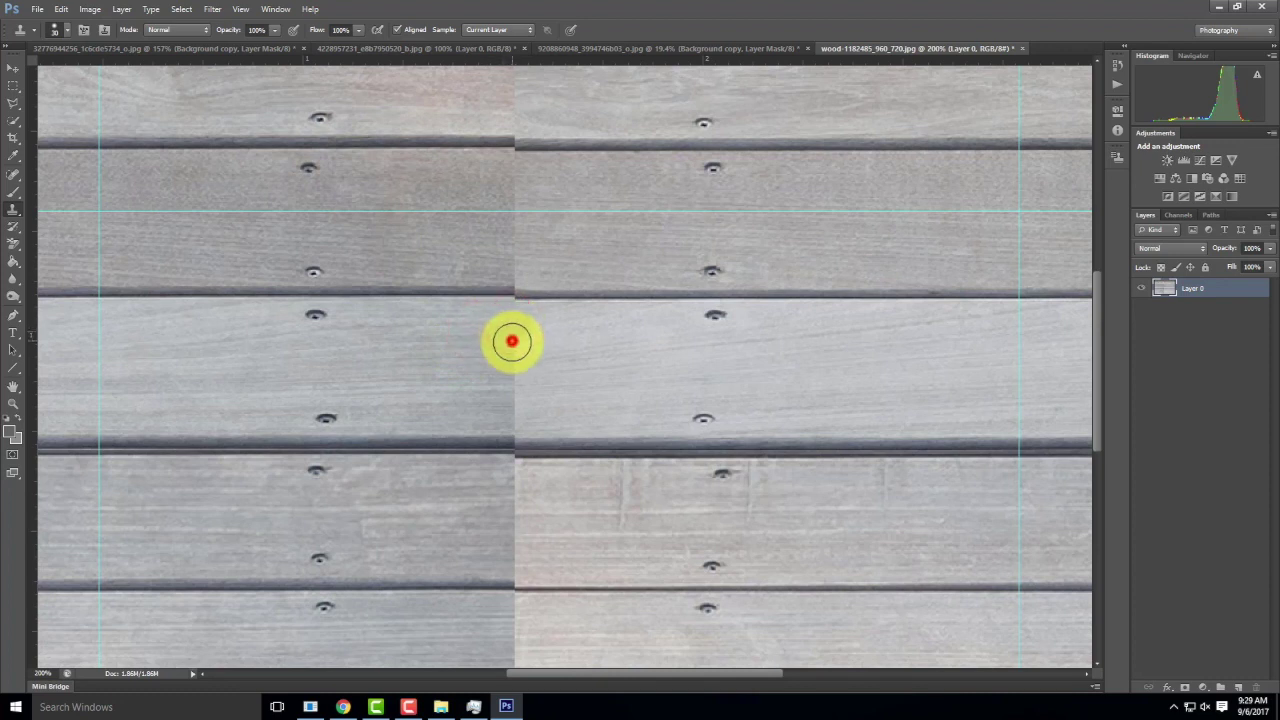
pyautogui.click(511, 360)
pyautogui.click(512, 378)
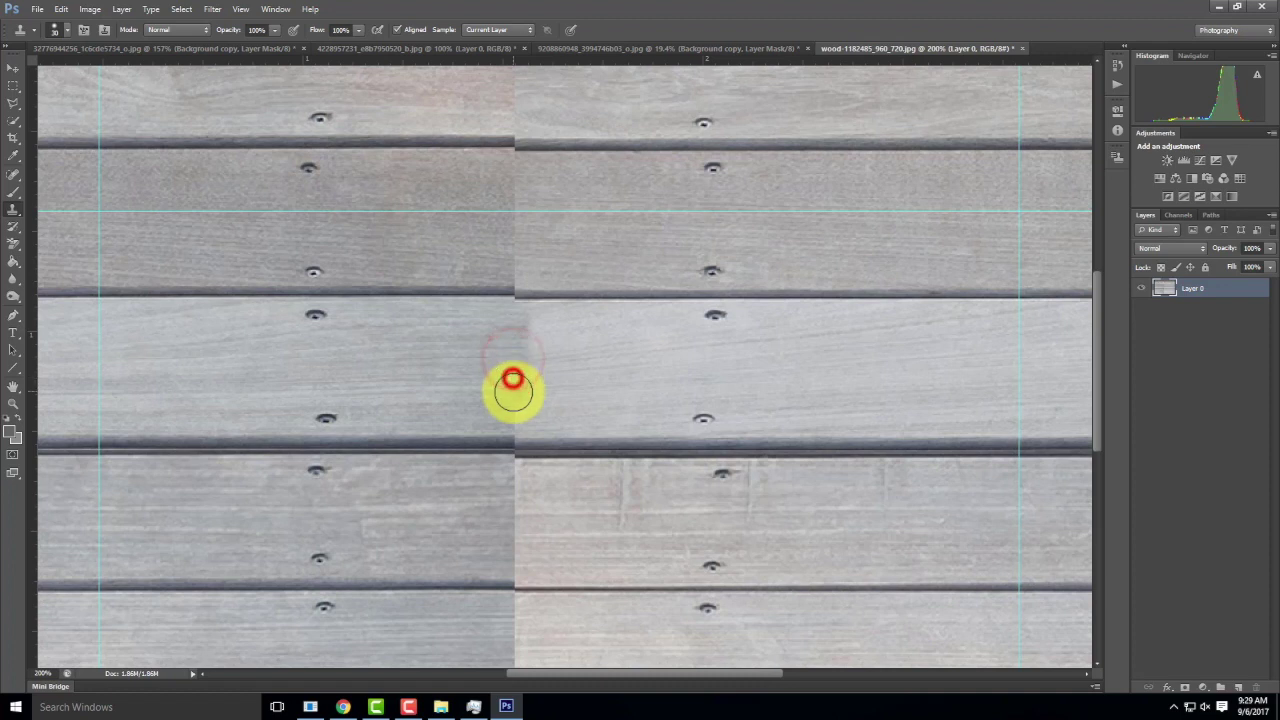
pyautogui.click(514, 397)
pyautogui.click(516, 413)
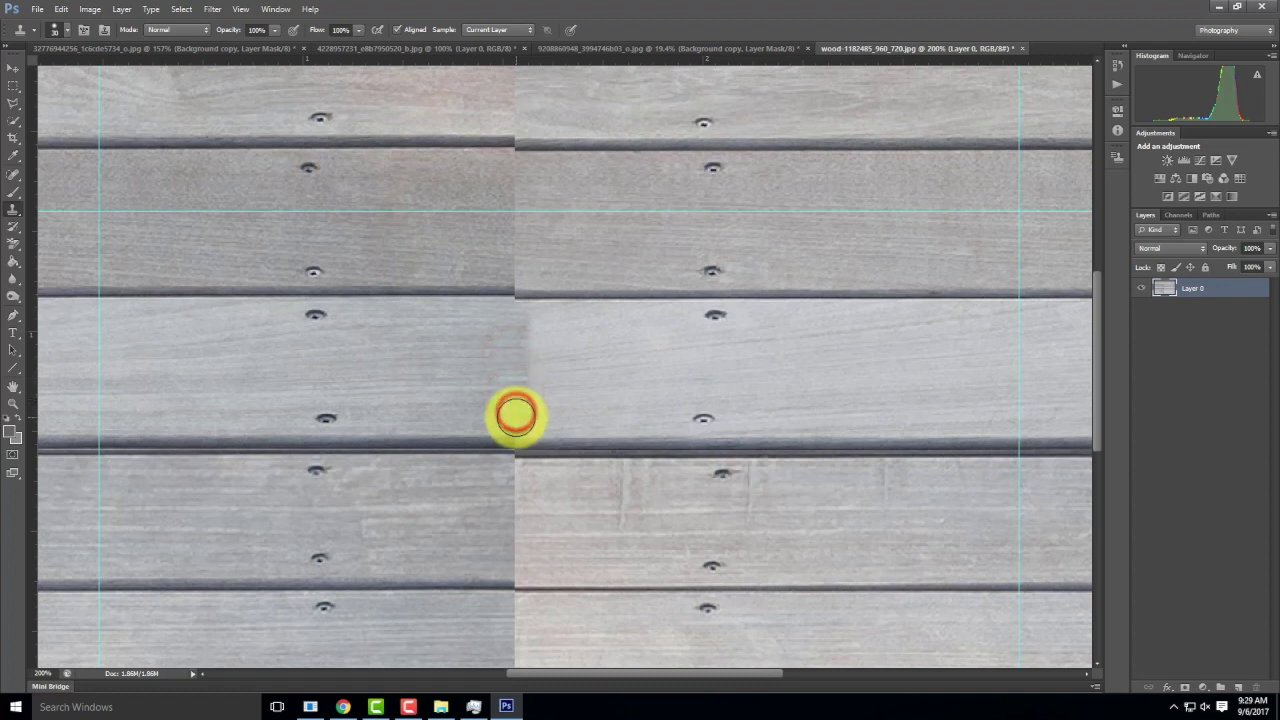
pyautogui.click(514, 430)
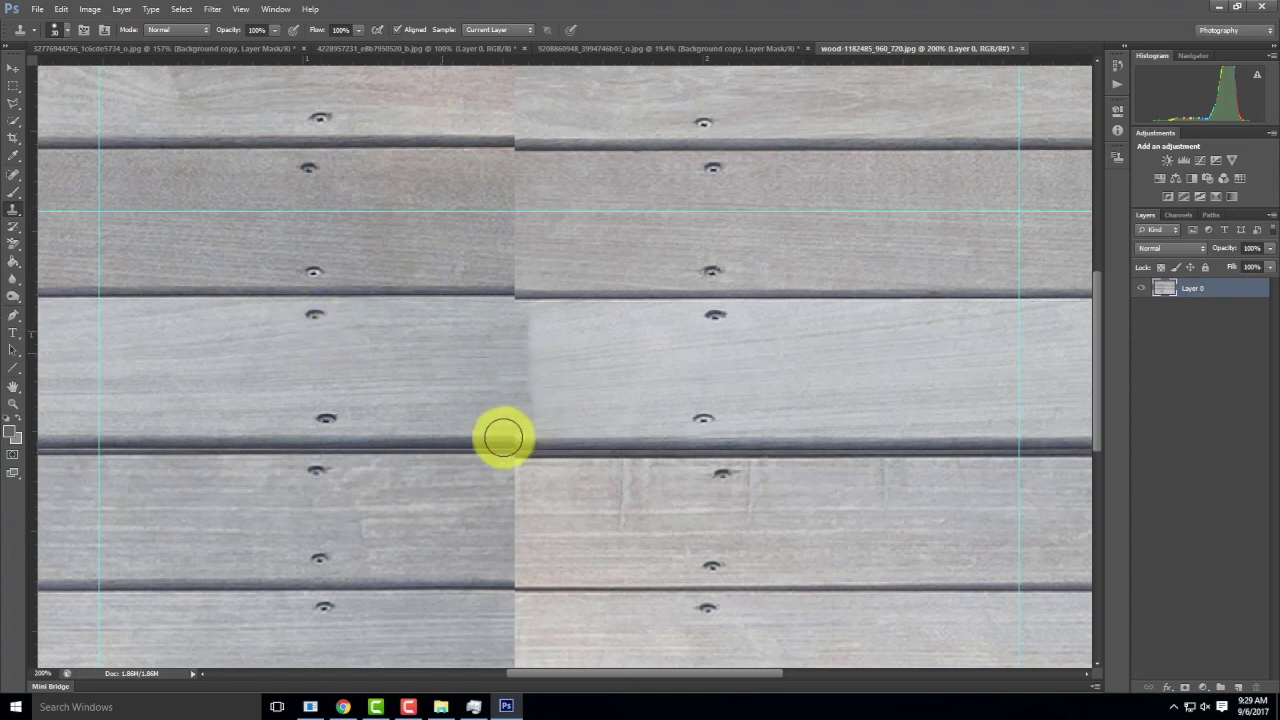
# - Resample wood near the lower groove and clone the groove across the seam
pyautogui.keyDown('alt'); pyautogui.click(421, 445); pyautogui.keyUp('alt')
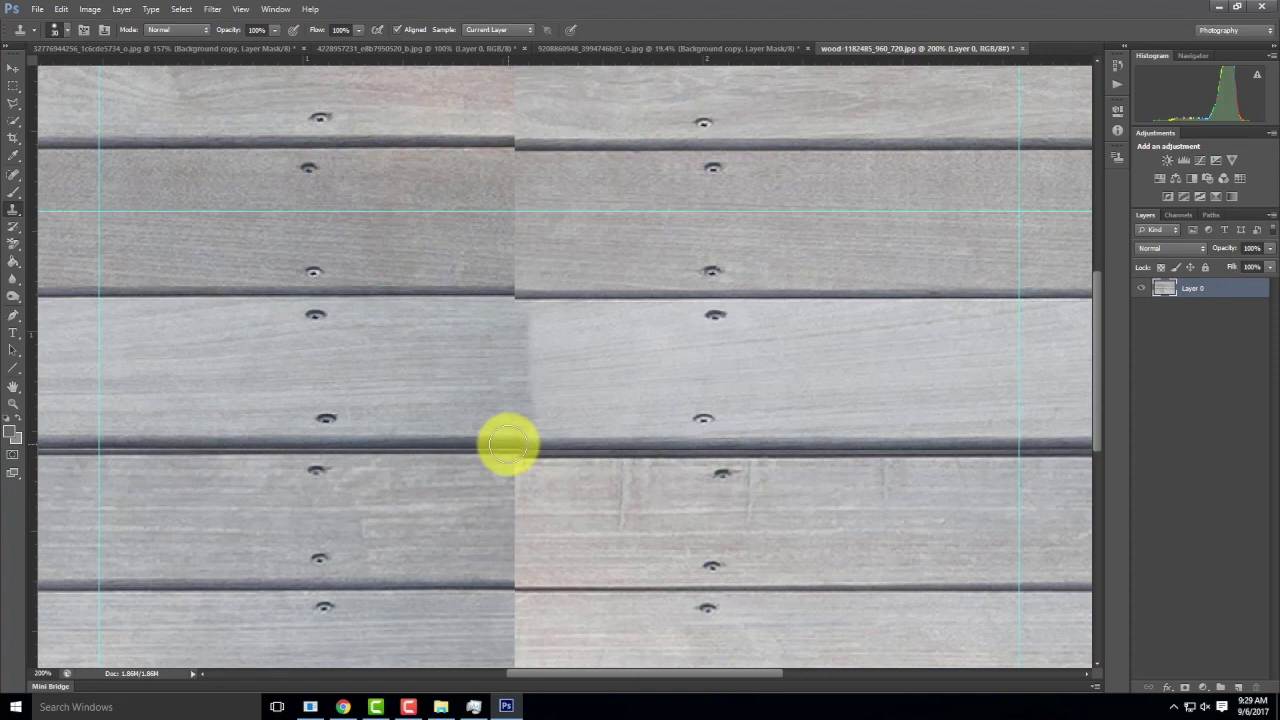
pyautogui.click(508, 445)
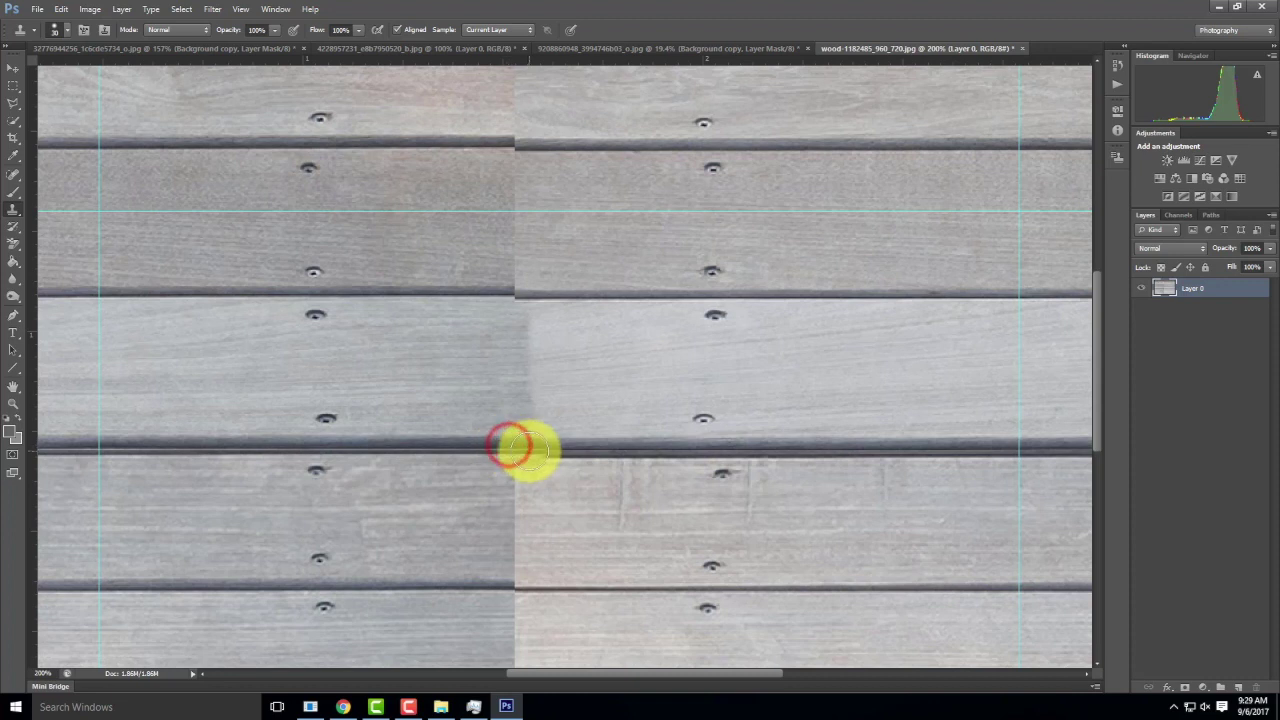
pyautogui.click(530, 450)
pyautogui.click(563, 449)
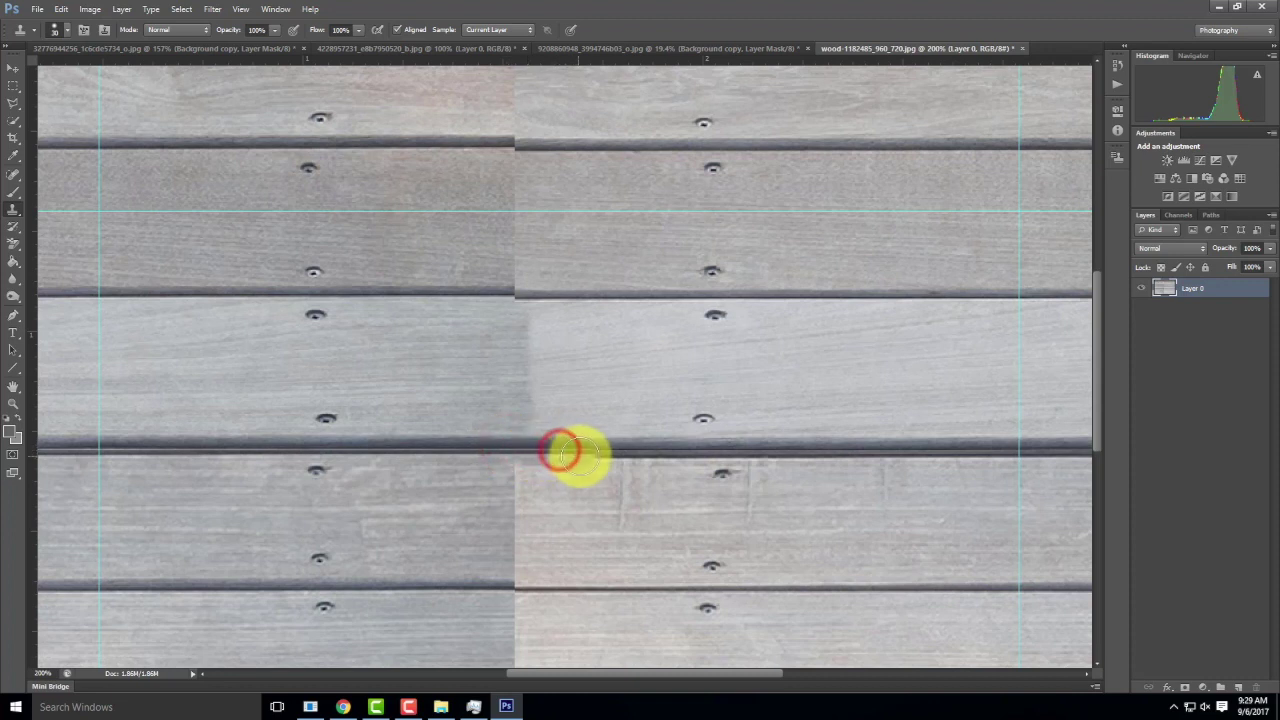
pyautogui.click(478, 449)
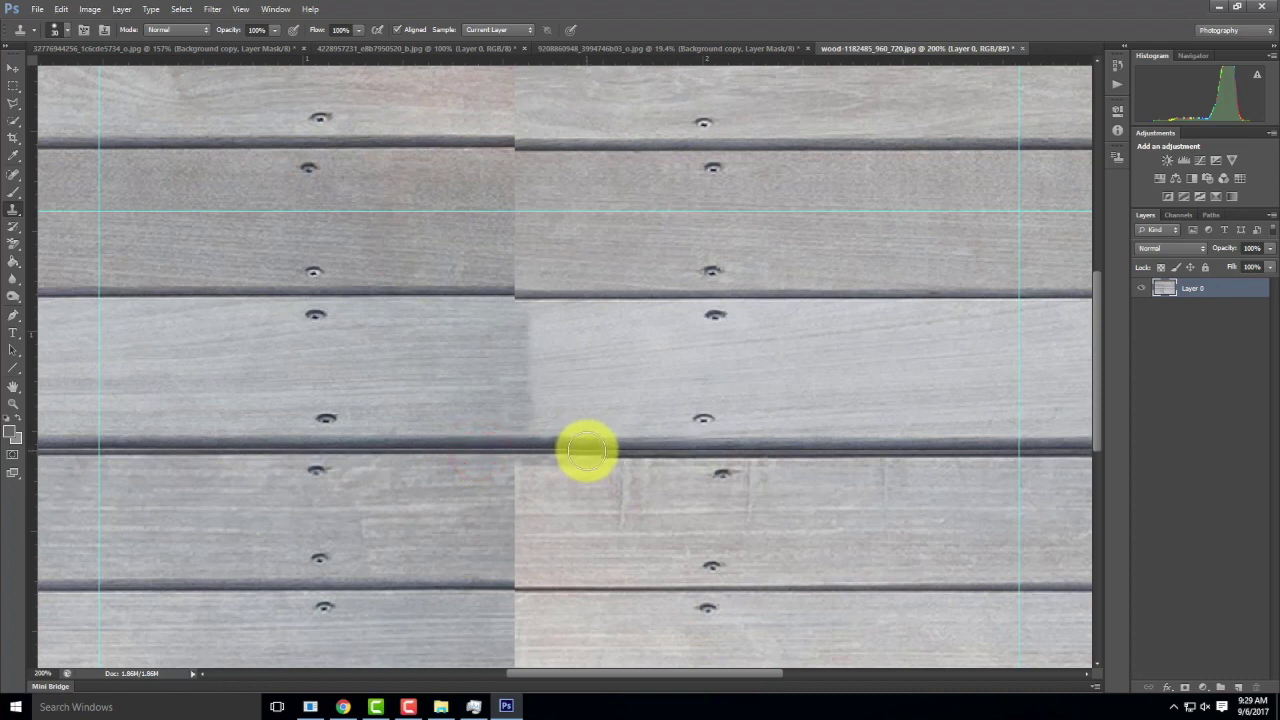
pyautogui.click(587, 450)
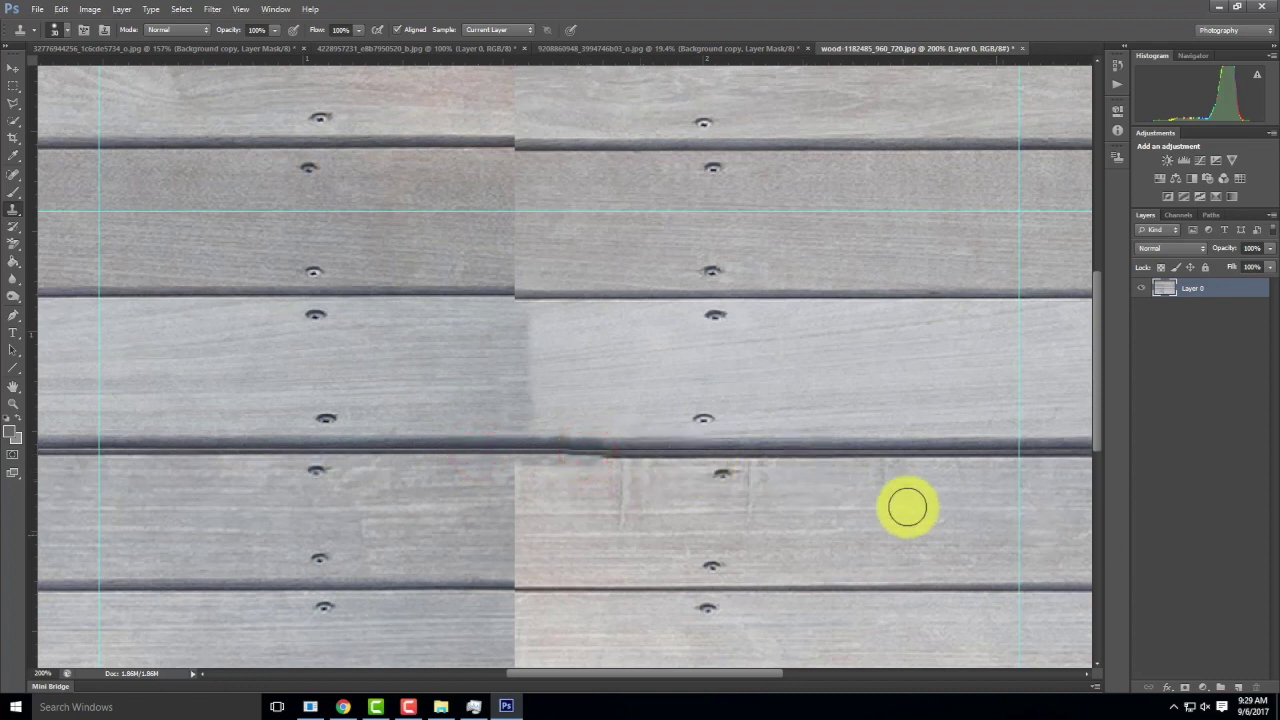
pyautogui.click(653, 446)
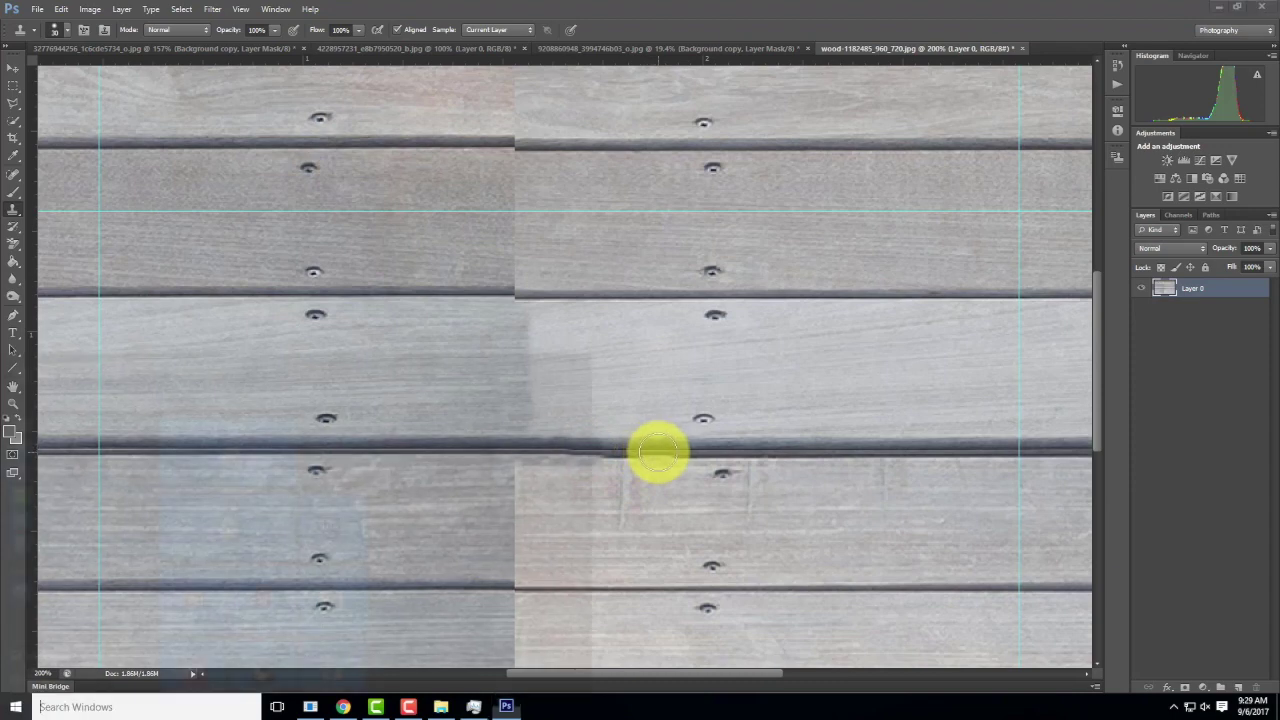
# - Close the accidentally opened system menu and keep cloning wood along the lower groove
pyautogui.press('super')
pyautogui.click(706, 10)
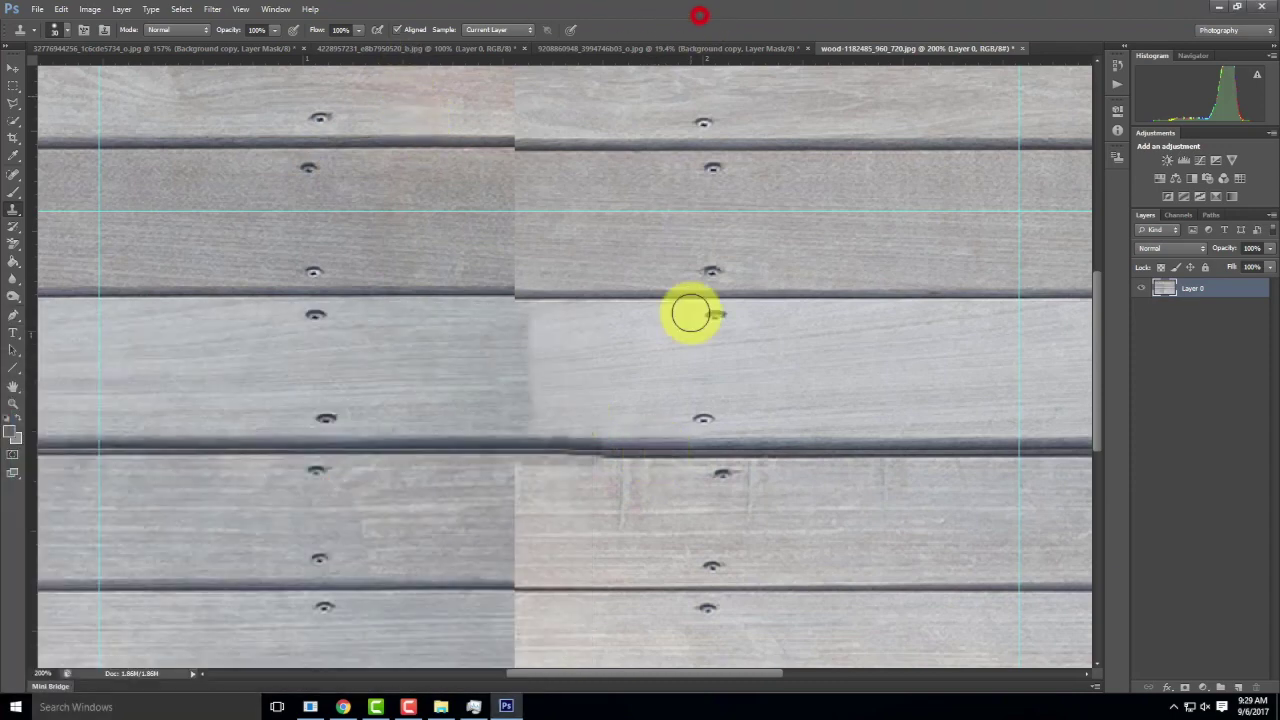
pyautogui.click(650, 452)
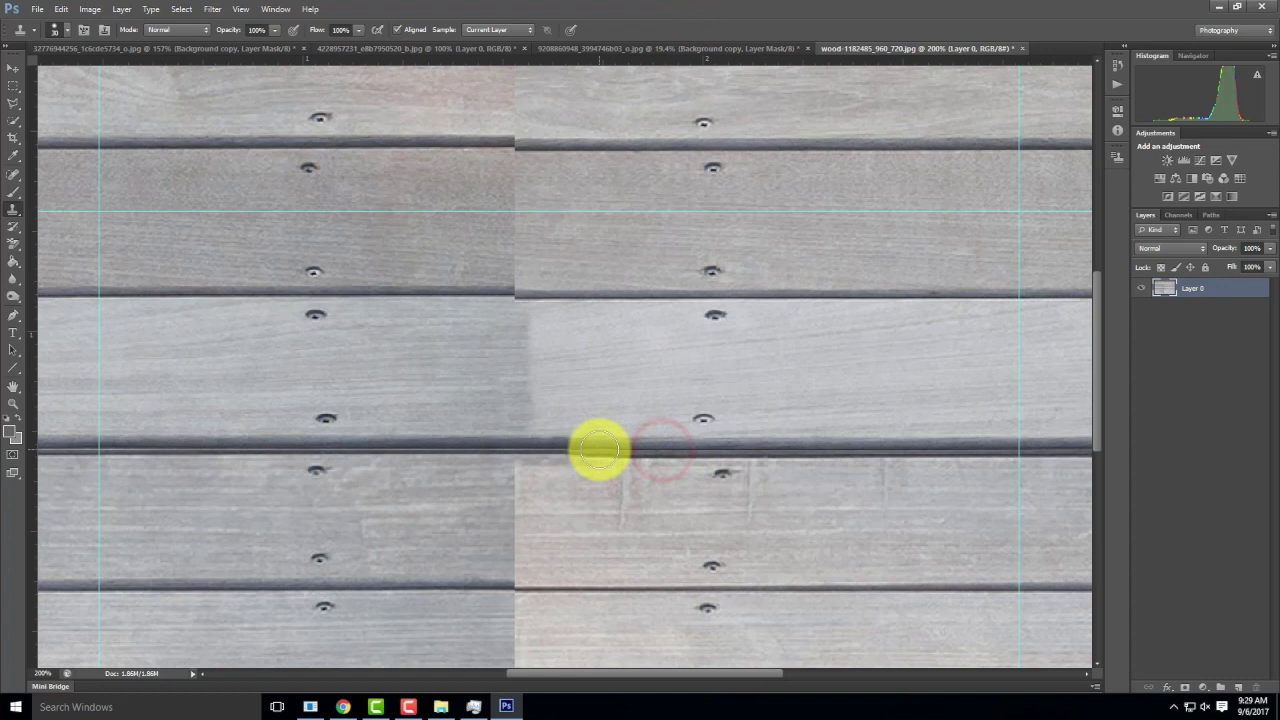
pyautogui.click(598, 450)
pyautogui.click(574, 450)
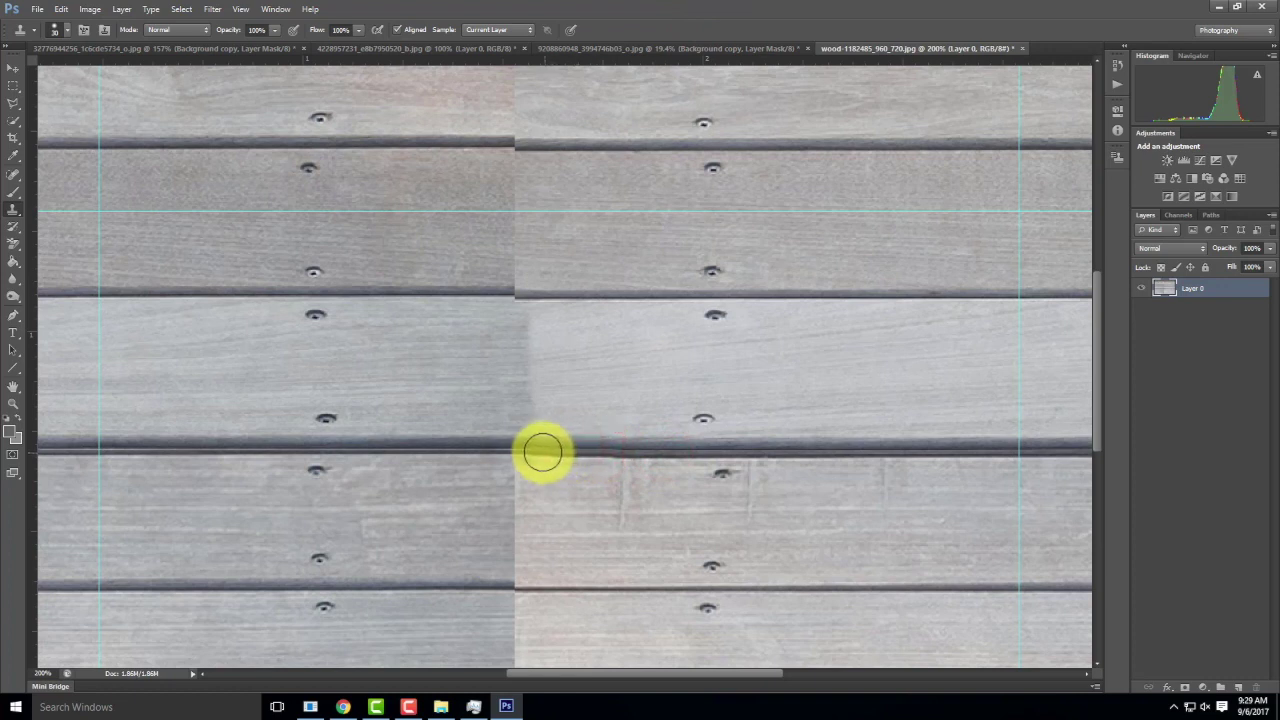
# - Stamp lighter wood on the lower-left board, then lower the 30 px brush hardness below 44%
pyautogui.click(456, 498)
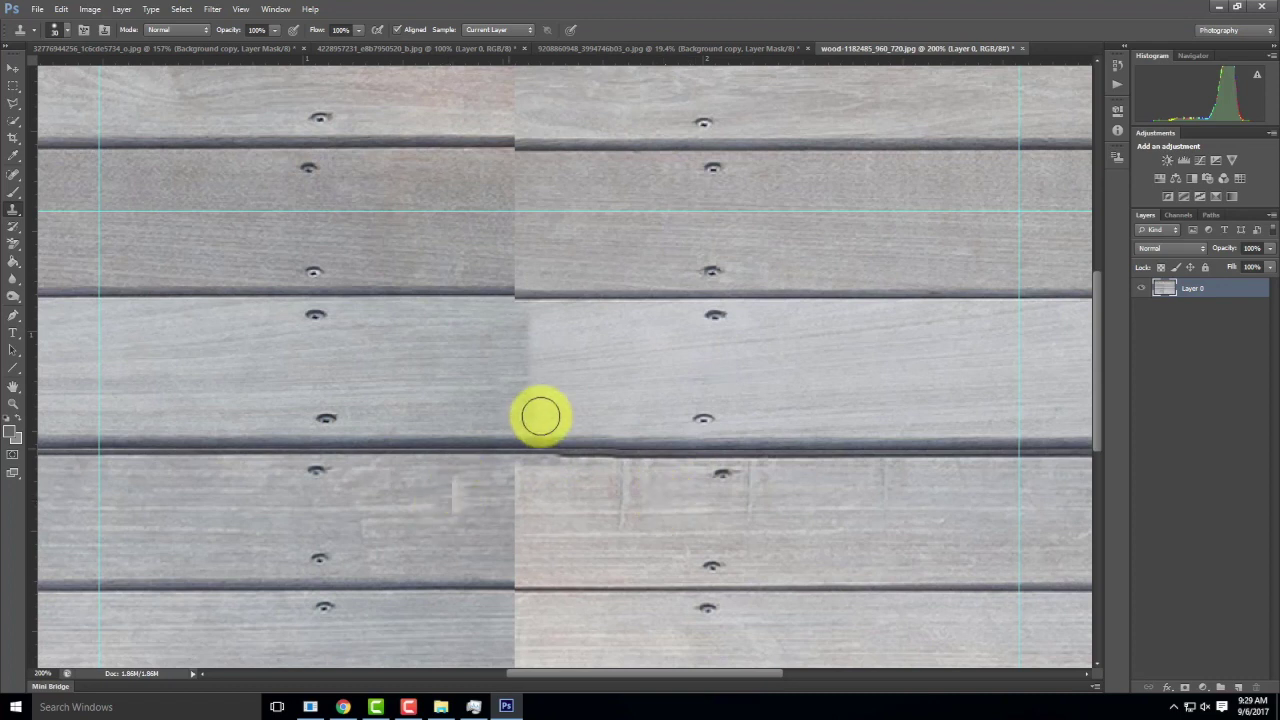
pyautogui.click(68, 31)
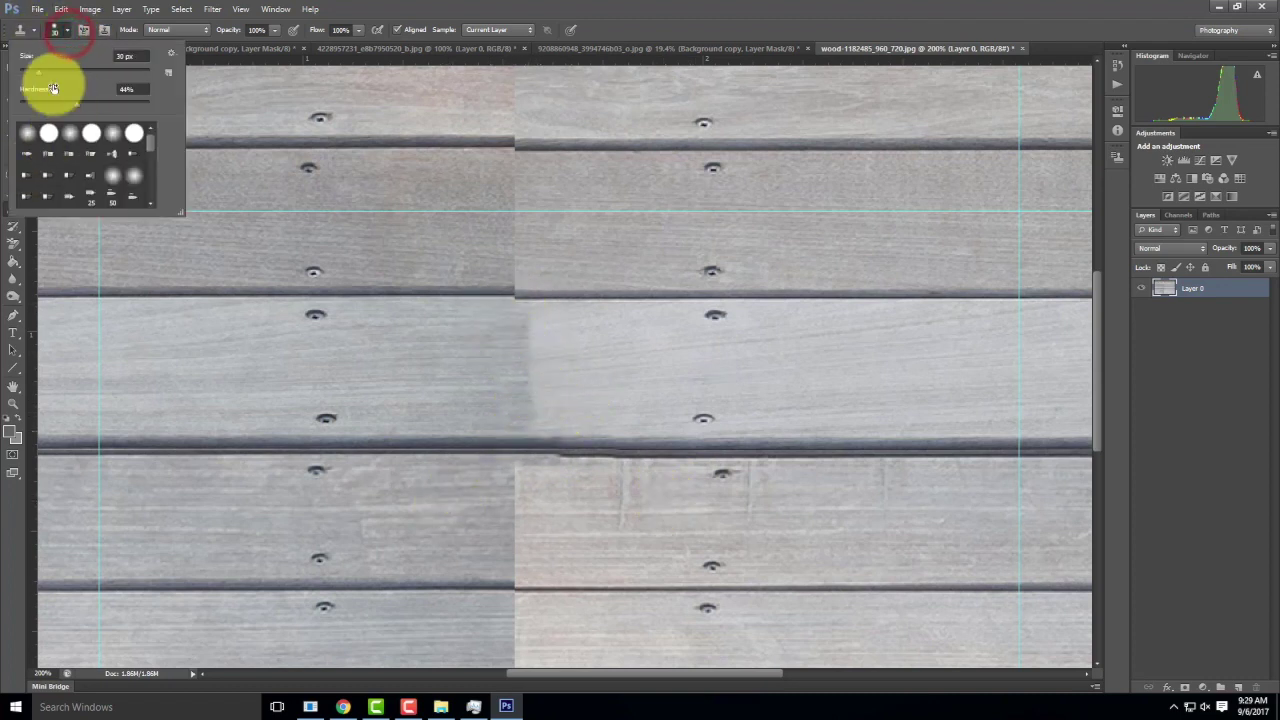
pyautogui.moveTo(76, 105); pyautogui.dragTo(57, 104)
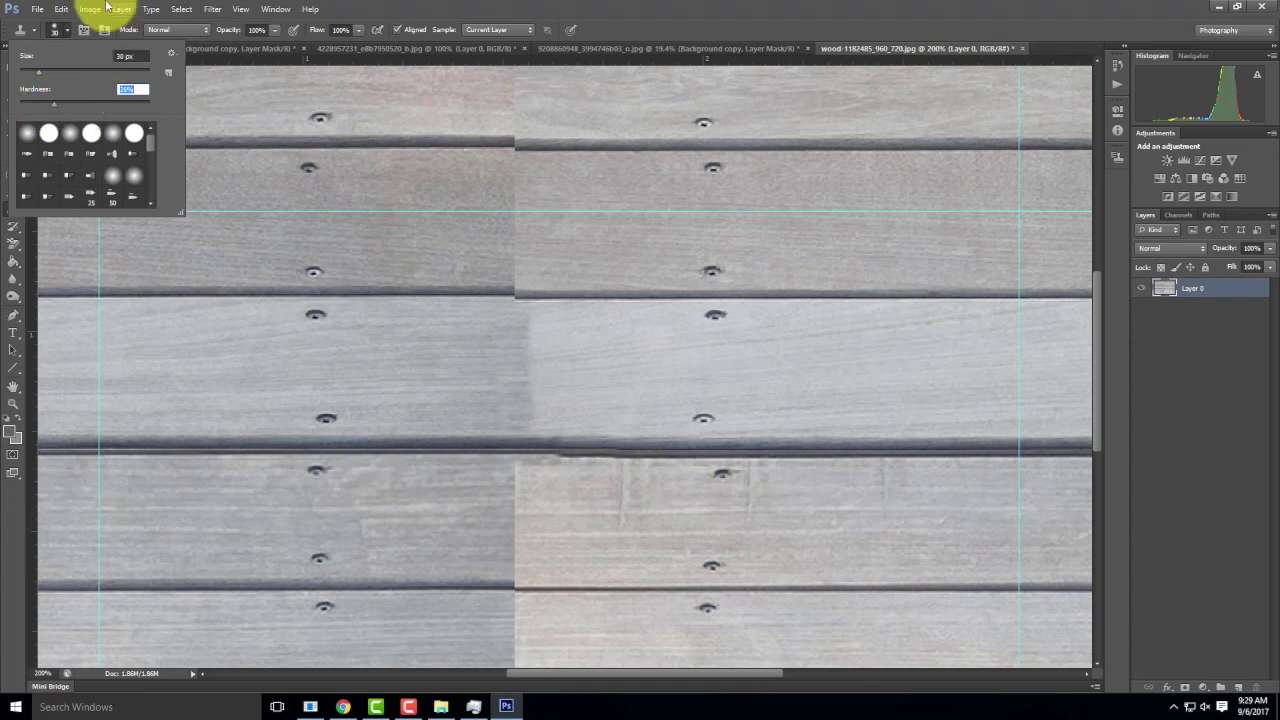
pyautogui.click(68, 31)
pyautogui.keyDown('alt'); pyautogui.click(435, 357); pyautogui.keyUp('alt')
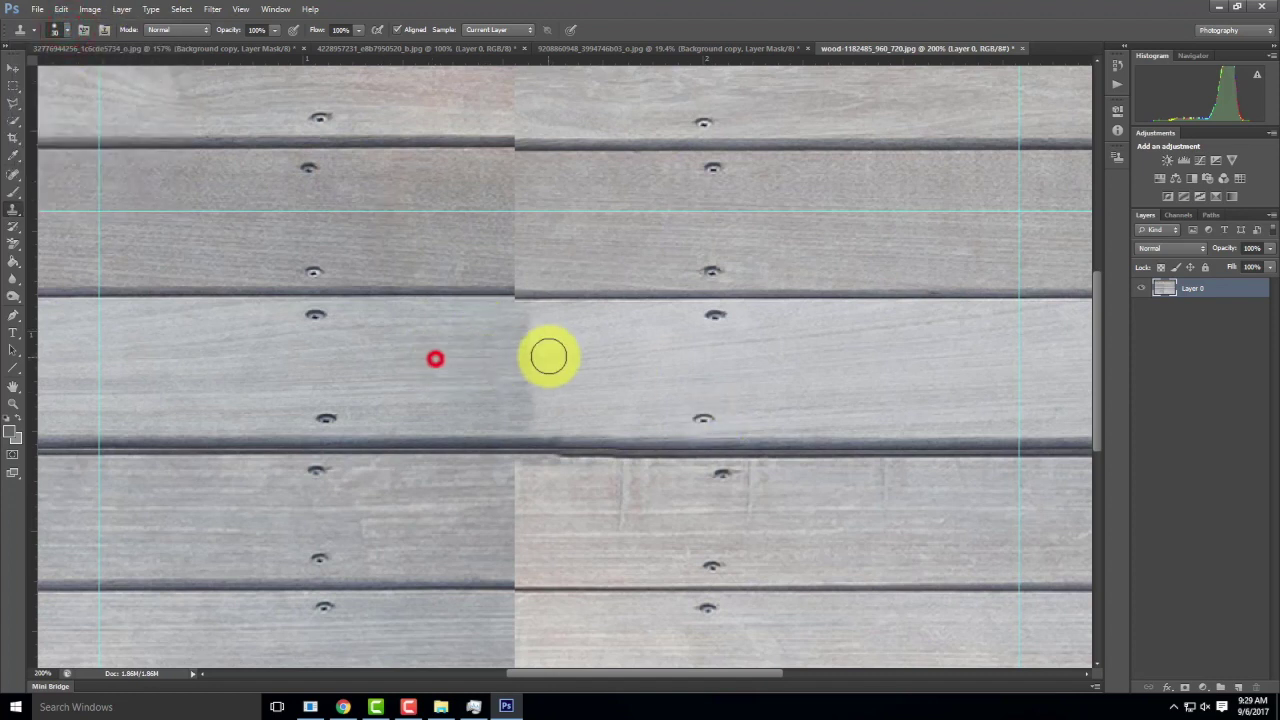
# - Finish the middle-board seam, then sample the upper groove and clone it across the seam
pyautogui.moveTo(530, 329); pyautogui.dragTo(533, 372)
pyautogui.click(541, 403)
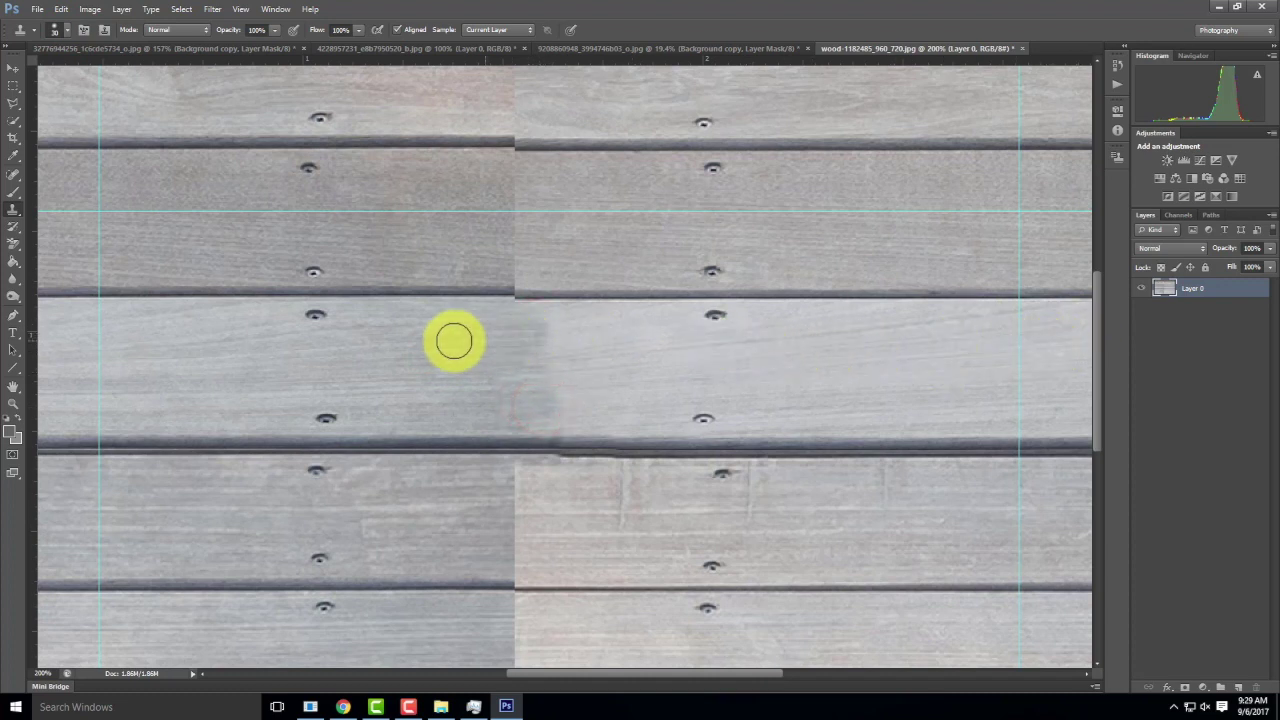
pyautogui.keyDown('alt'); pyautogui.click(406, 294); pyautogui.keyUp('alt')
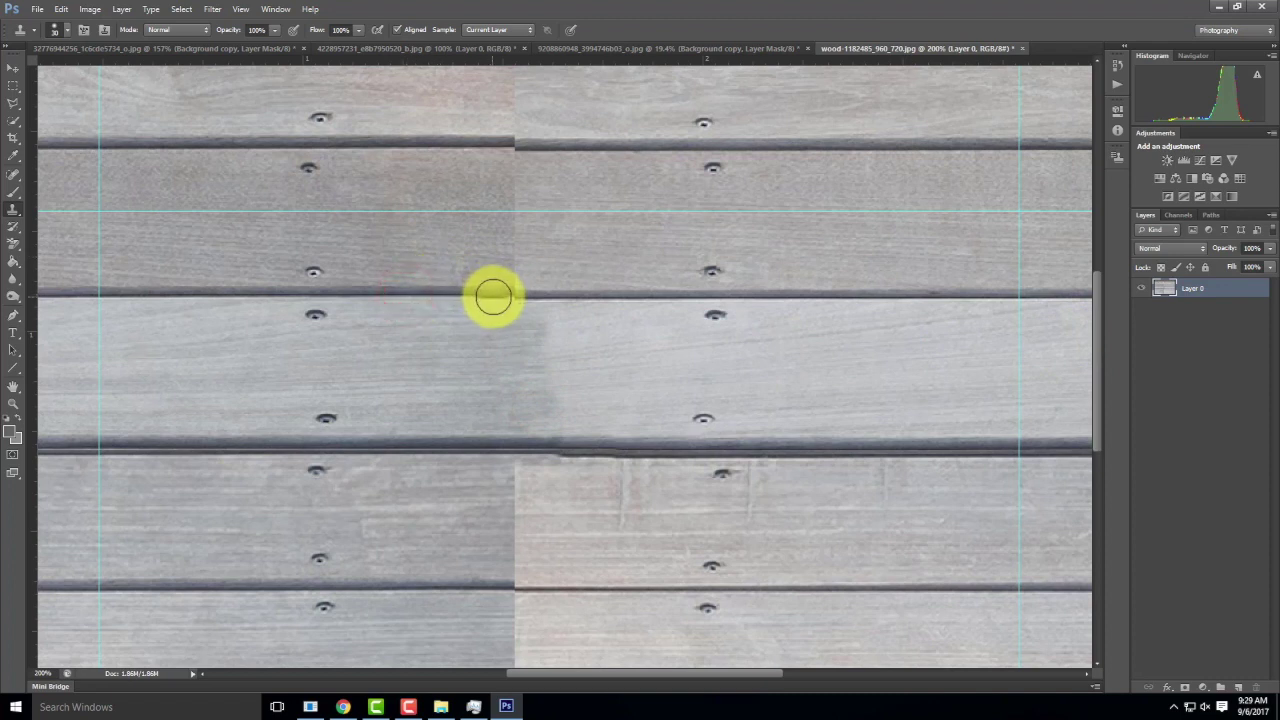
pyautogui.click(493, 294)
pyautogui.click(521, 297)
pyautogui.click(548, 299)
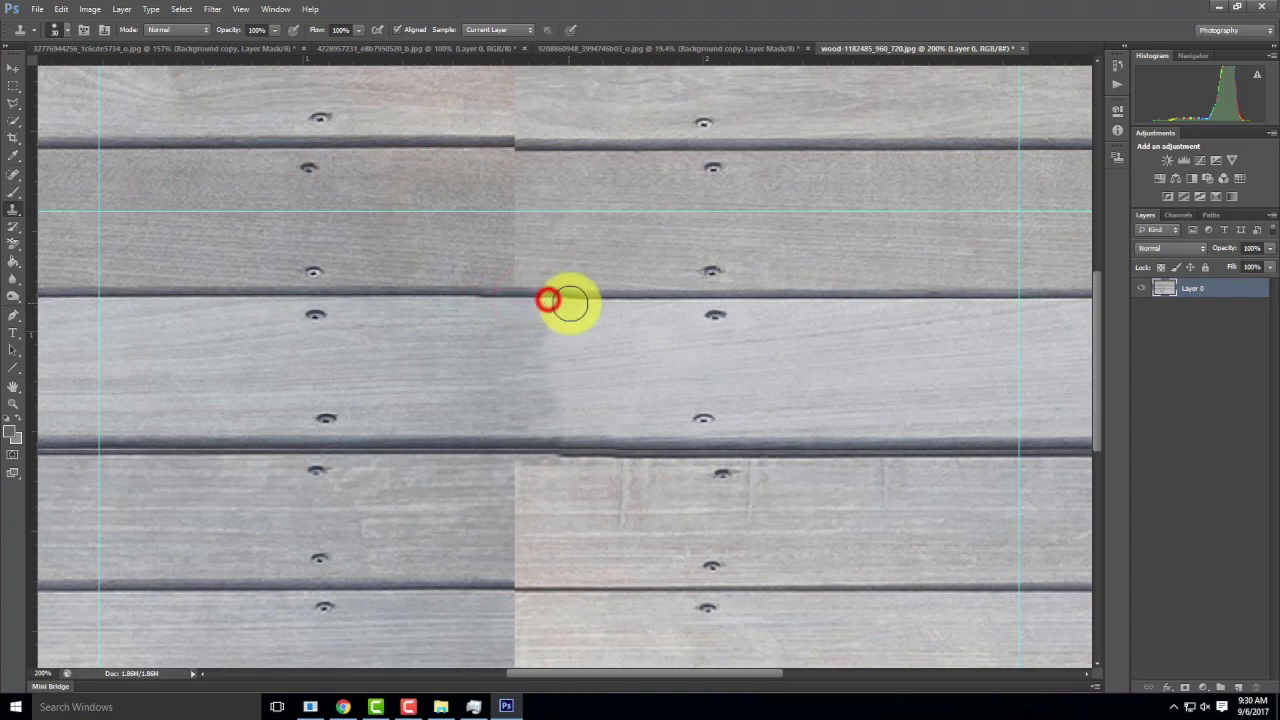
pyautogui.click(572, 302)
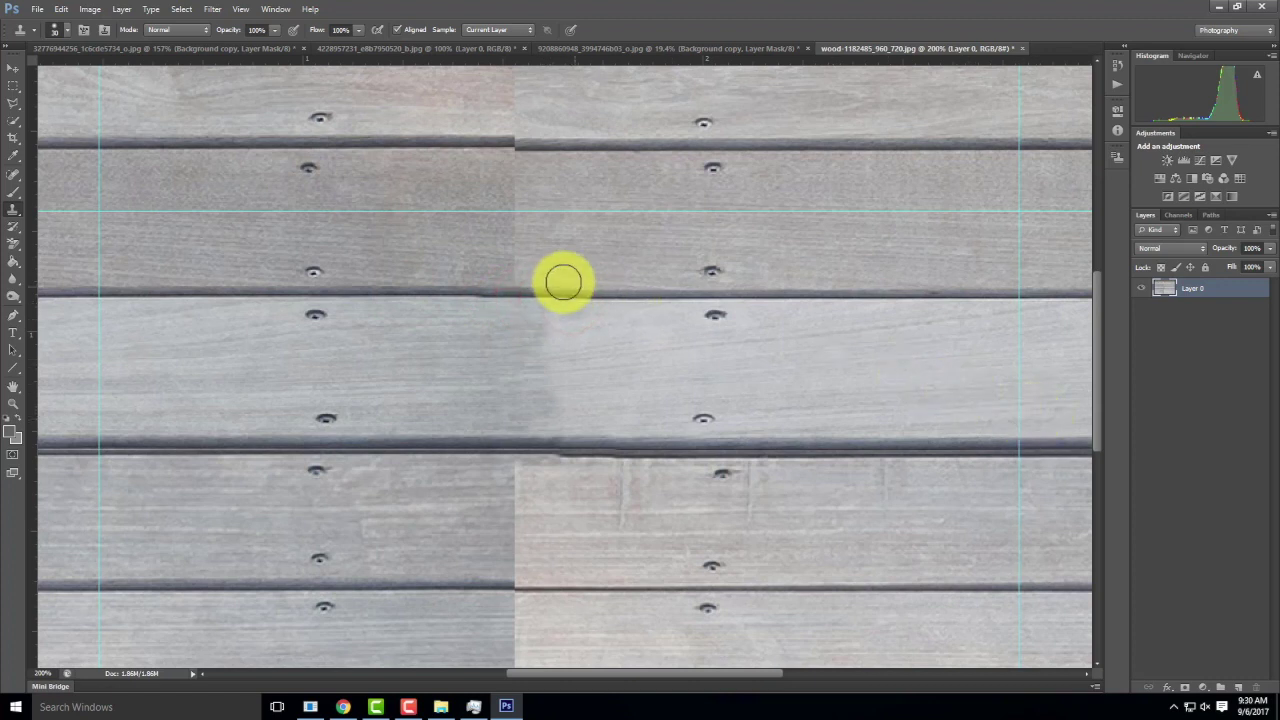
# - Clone board-gap and clean wood over the centre join up through the top boards
pyautogui.click(562, 244)
pyautogui.click(512, 266)
pyautogui.click(514, 243)
pyautogui.click(515, 228)
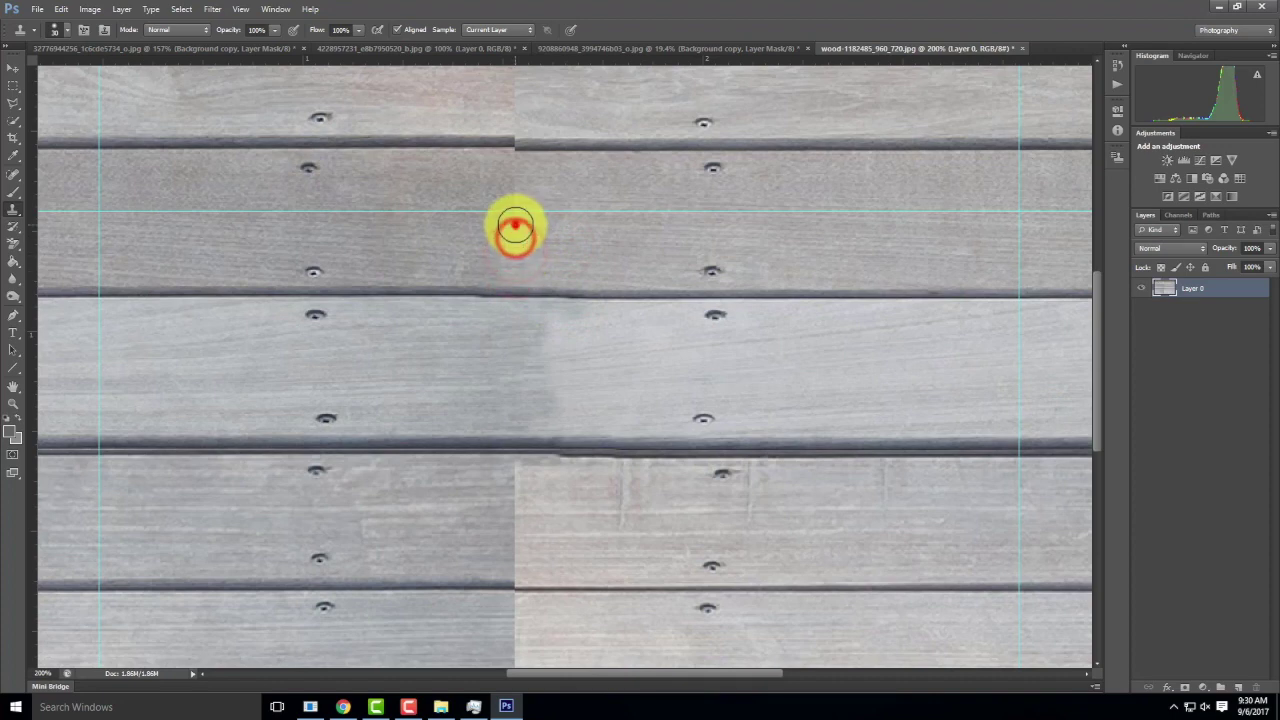
pyautogui.click(514, 207)
pyautogui.click(516, 193)
pyautogui.click(430, 189)
pyautogui.click(516, 173)
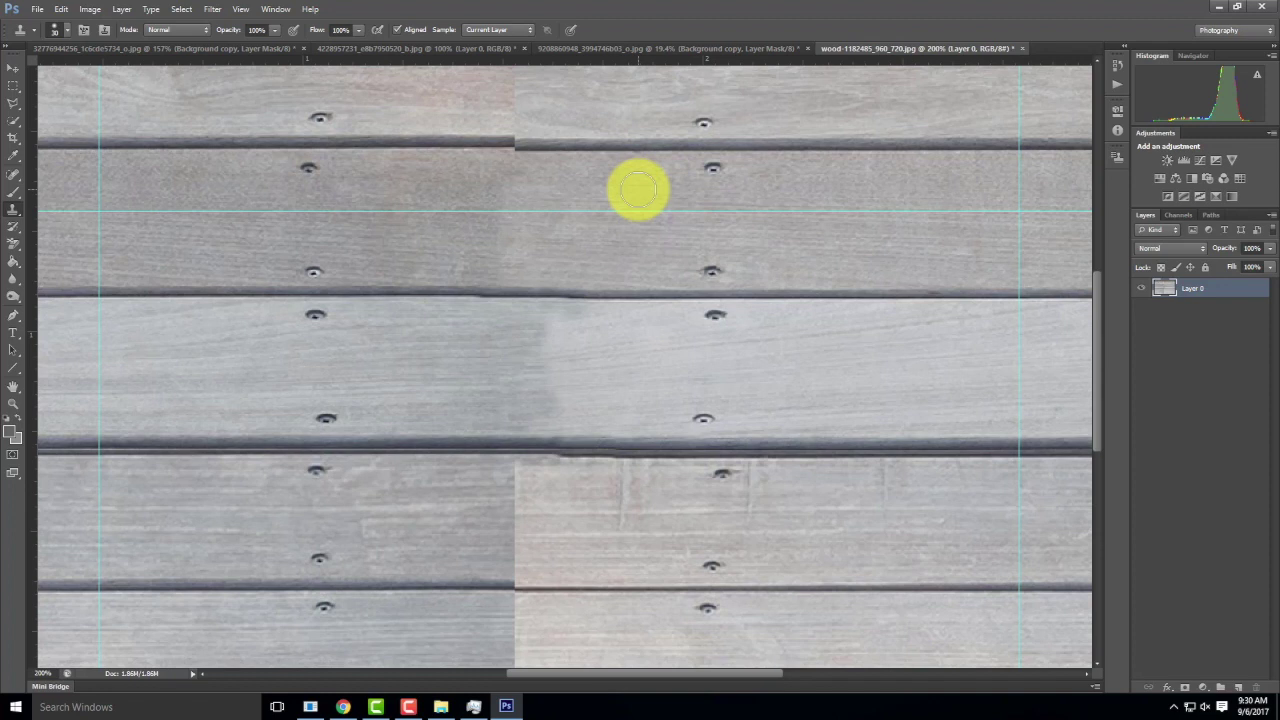
# - Sample the intact top board gap and extend it across the join to the right
pyautogui.click(497, 141)
pyautogui.keyDown('alt'); pyautogui.click(416, 146); pyautogui.keyUp('alt')
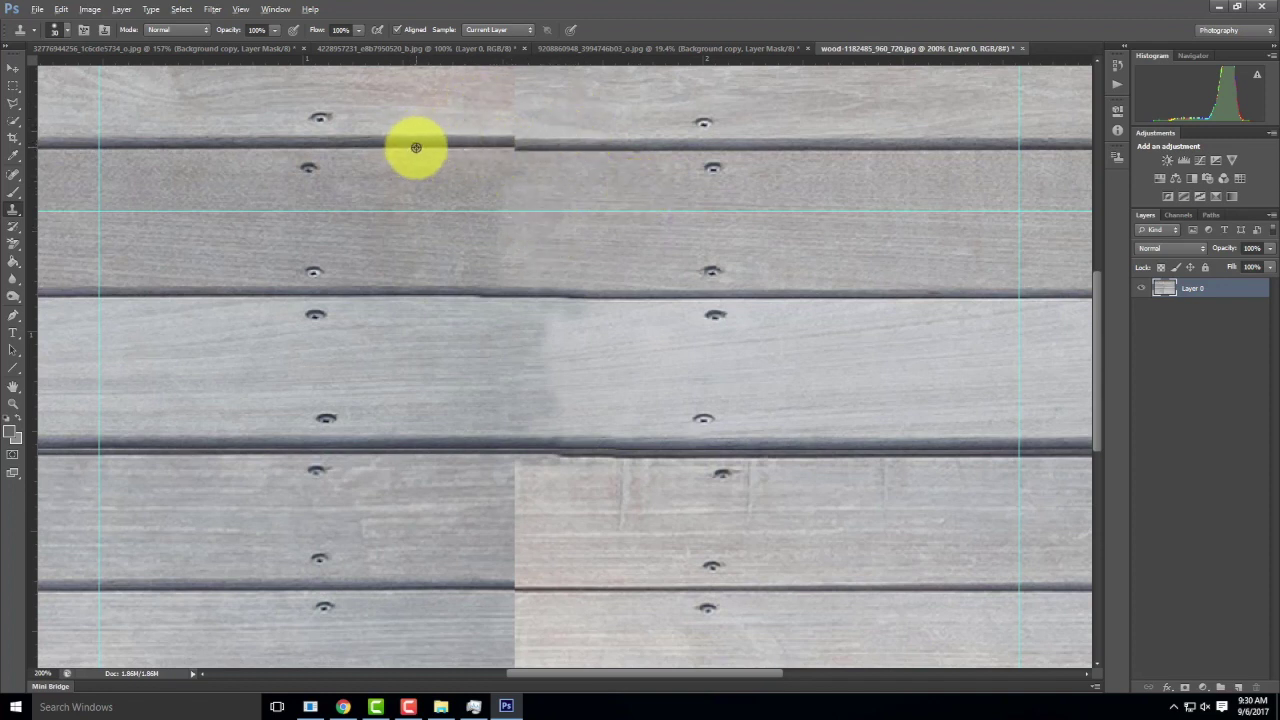
pyautogui.click(500, 148)
pyautogui.click(514, 146)
pyautogui.click(532, 148)
pyautogui.click(554, 148)
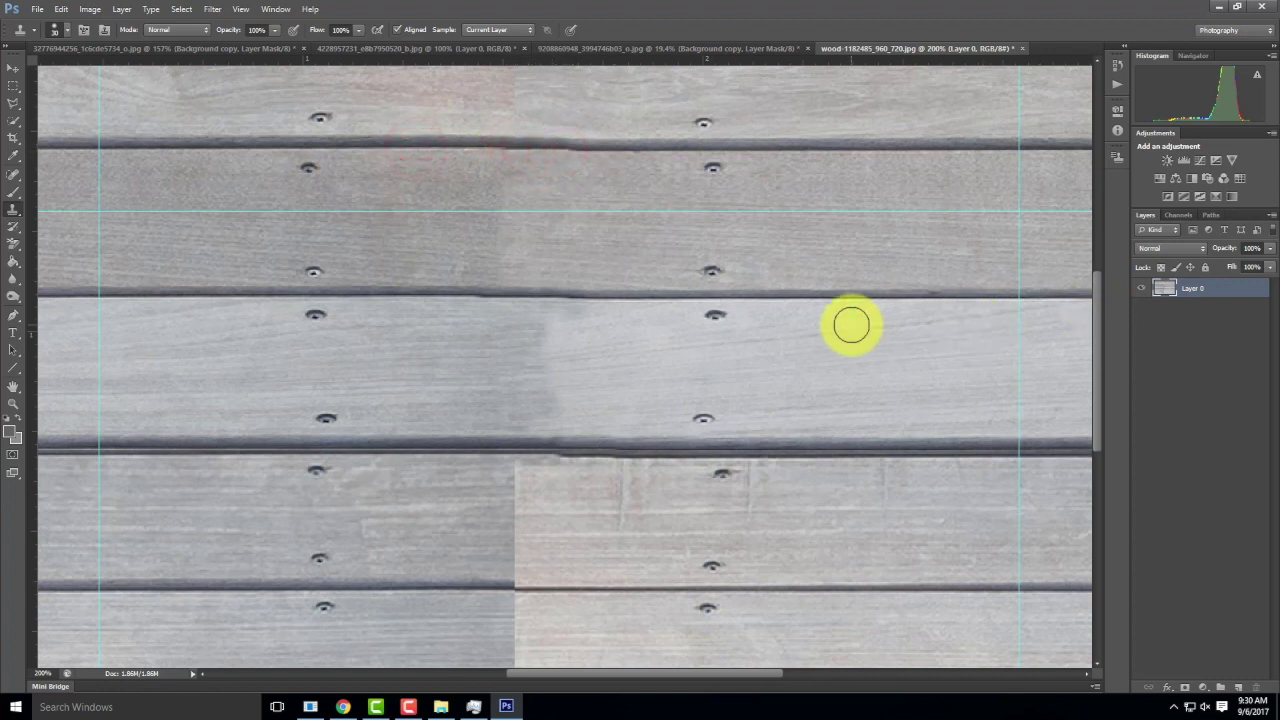
# - At the image's left edge, sample clean wood and clone along the plank seam
pyautogui.scroll(6, 814, 251)
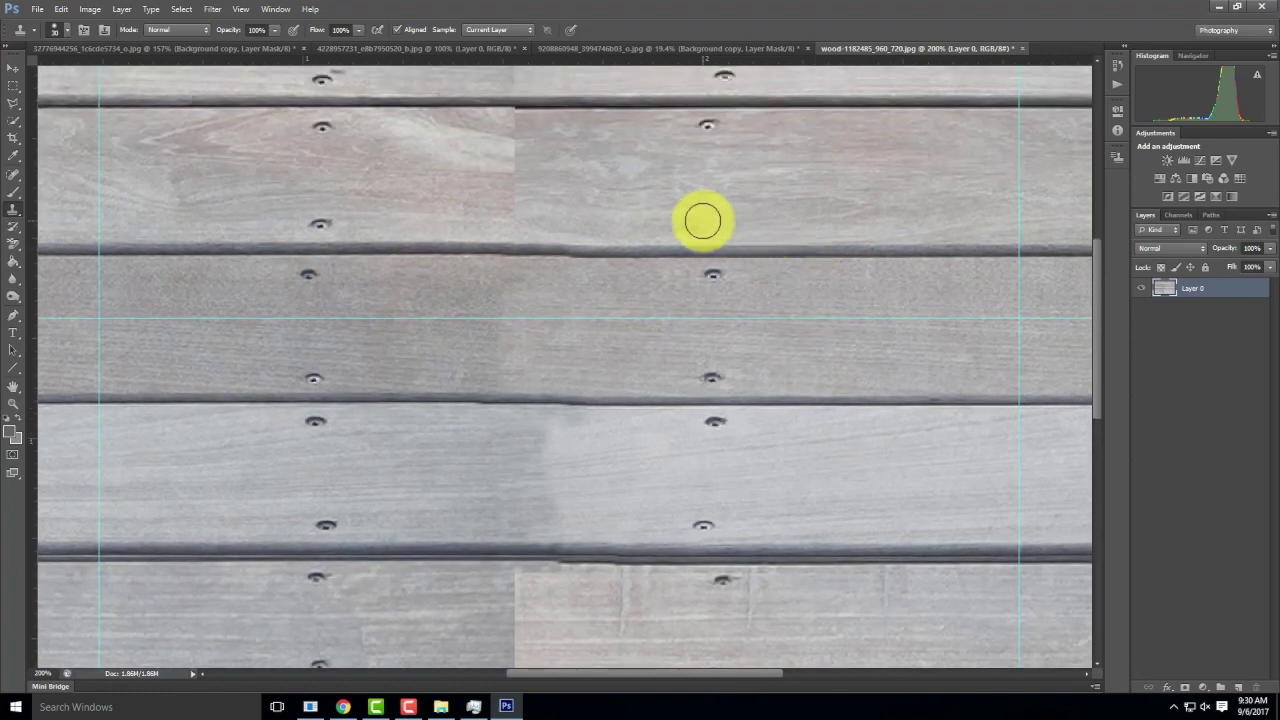
pyautogui.scroll(-4, 551, 346)
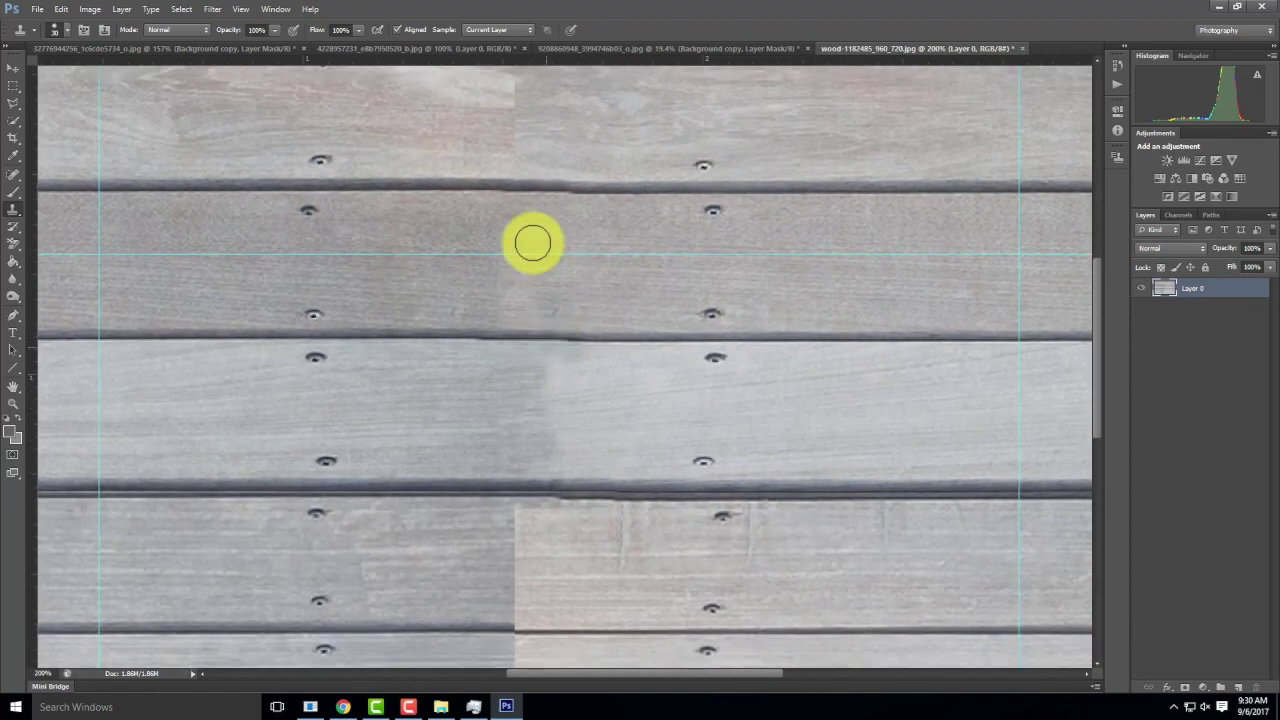
pyautogui.scroll(-6, 508, 481)
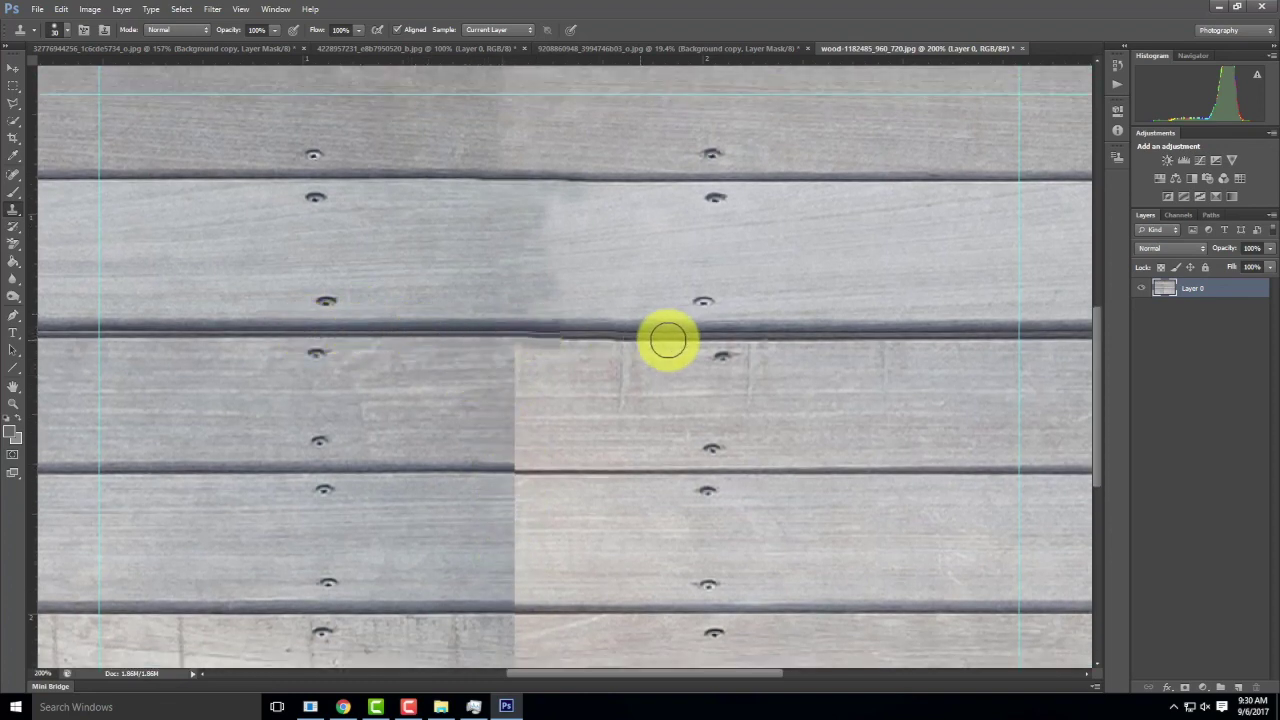
pyautogui.moveTo(397, 317); pyautogui.dragTo(714, 366)
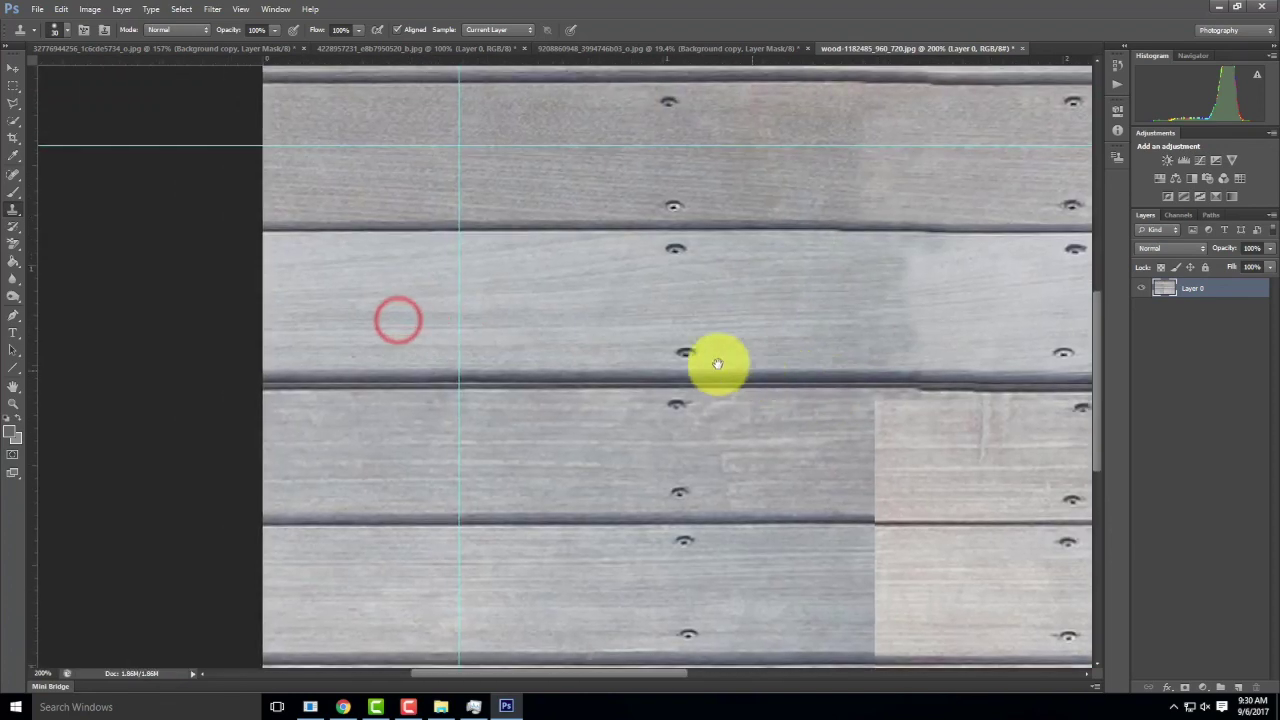
pyautogui.keyDown('alt'); pyautogui.click(321, 231); pyautogui.keyUp('alt')
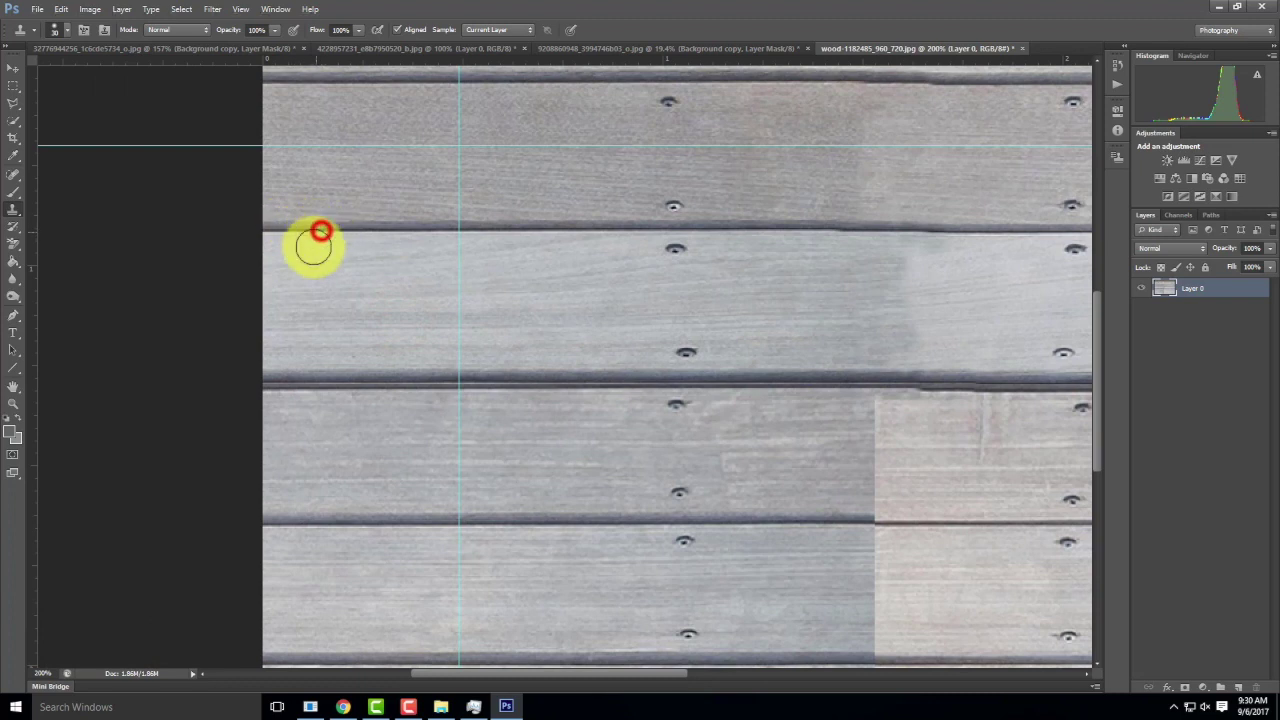
pyautogui.click(307, 384)
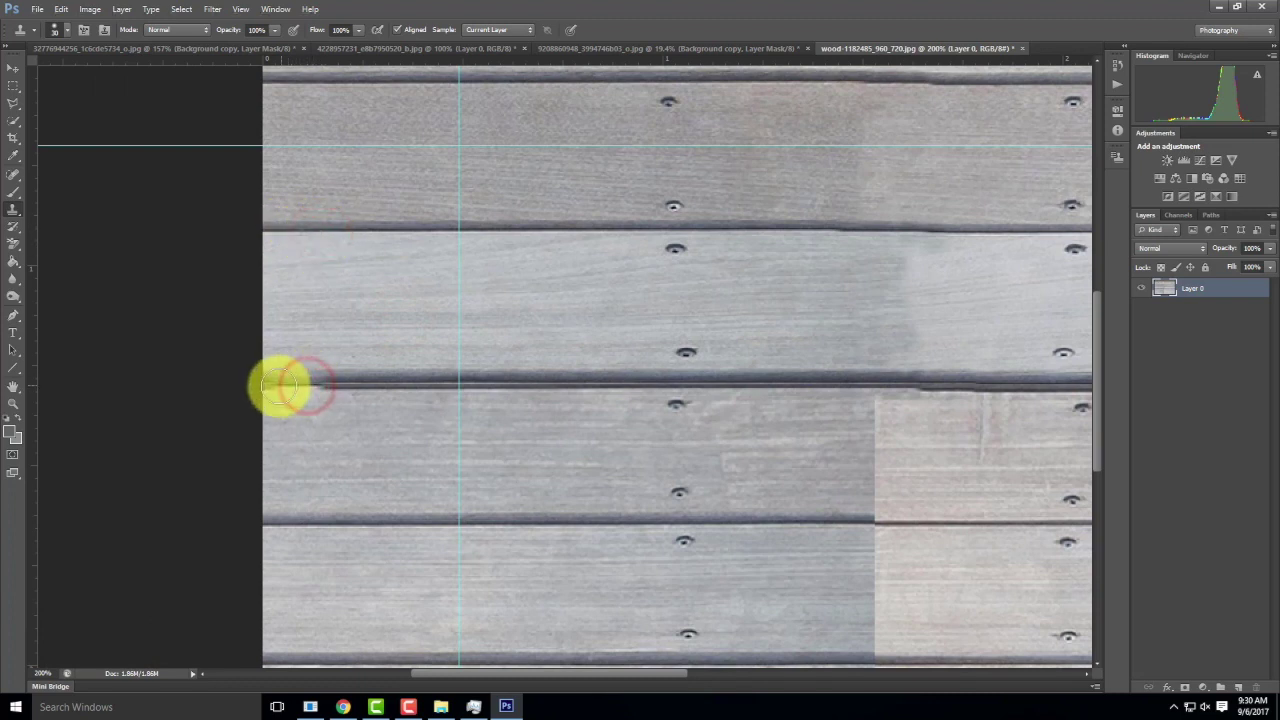
pyautogui.moveTo(327, 388); pyautogui.dragTo(897, 383)
# - Clone away the step in the plank seam toward the right-edge notch
pyautogui.hscroll(5, 591, 377)
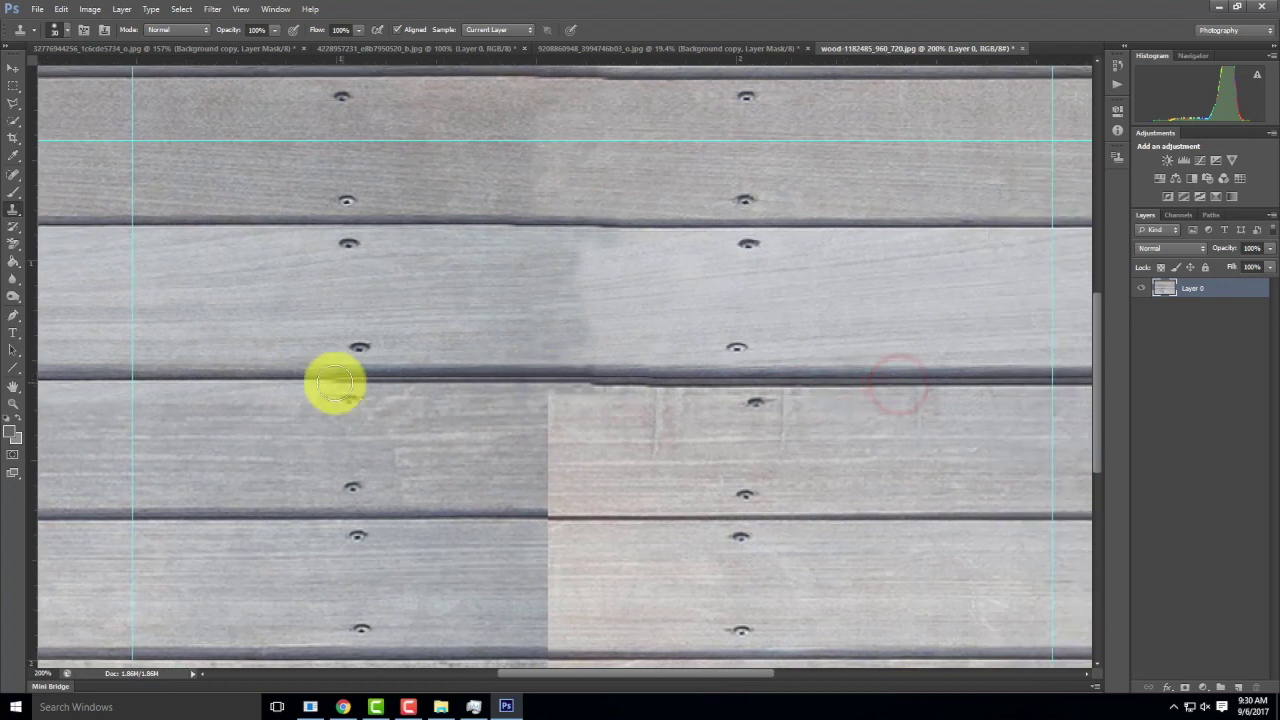
pyautogui.click(349, 374)
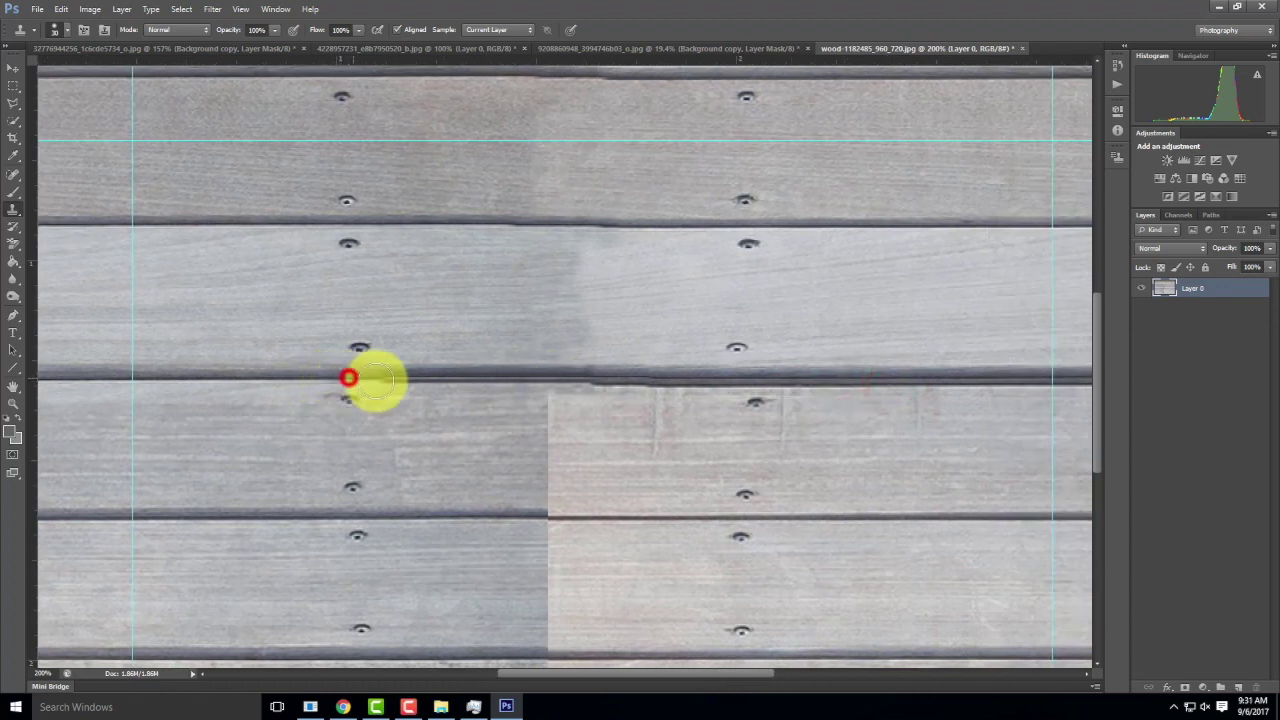
pyautogui.moveTo(502, 383); pyautogui.dragTo(988, 380)
pyautogui.moveTo(900, 370); pyautogui.dragTo(508, 360)
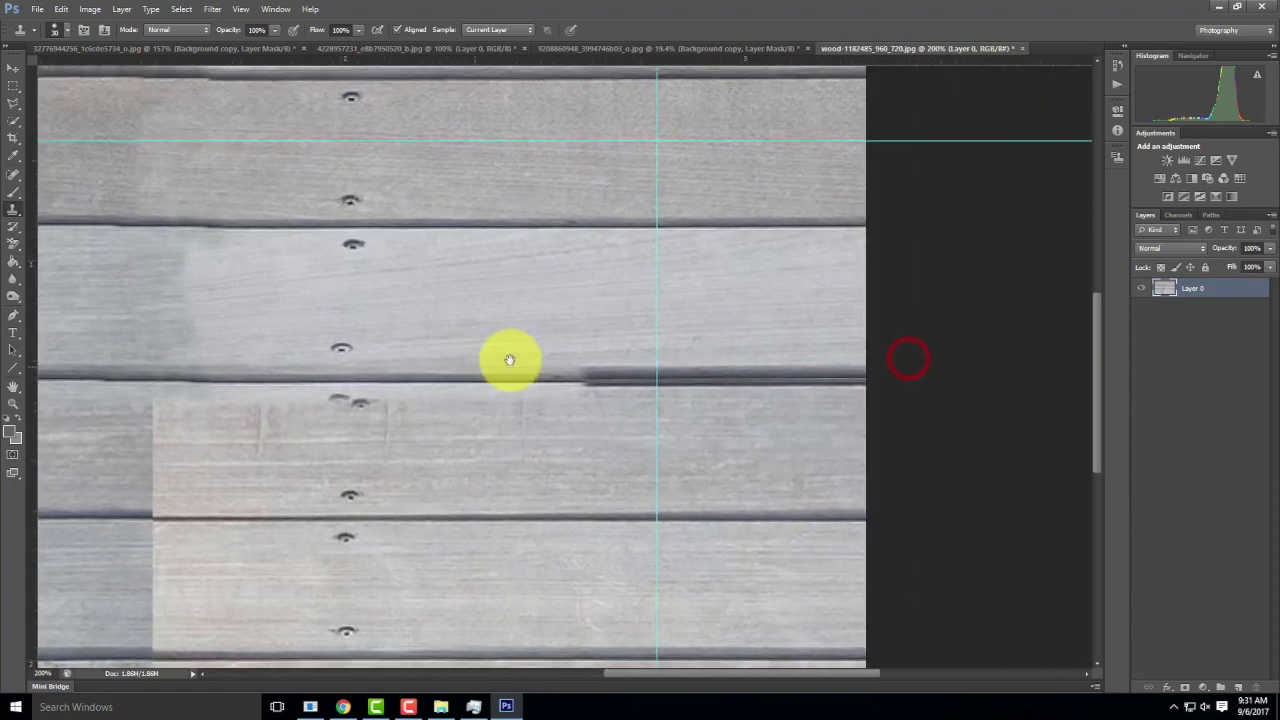
pyautogui.moveTo(579, 383); pyautogui.dragTo(851, 374)
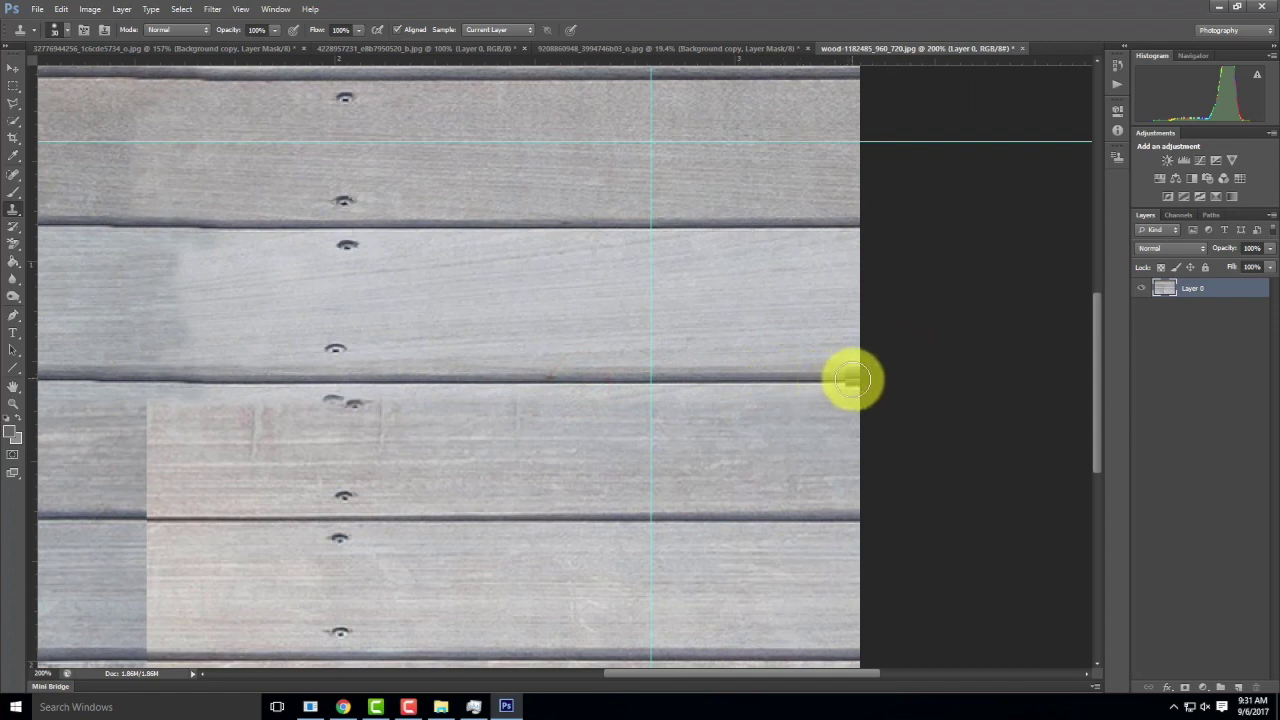
pyautogui.moveTo(732, 377); pyautogui.dragTo(831, 374)
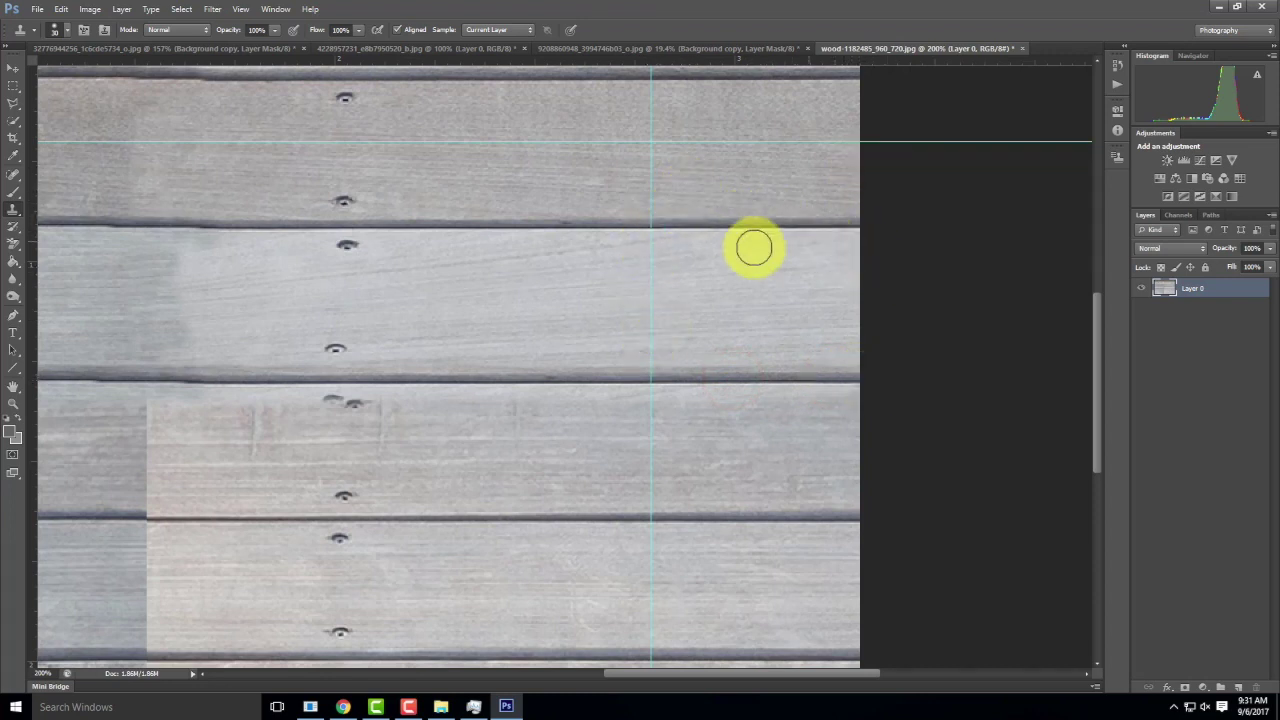
pyautogui.moveTo(214, 340); pyautogui.dragTo(698, 396)
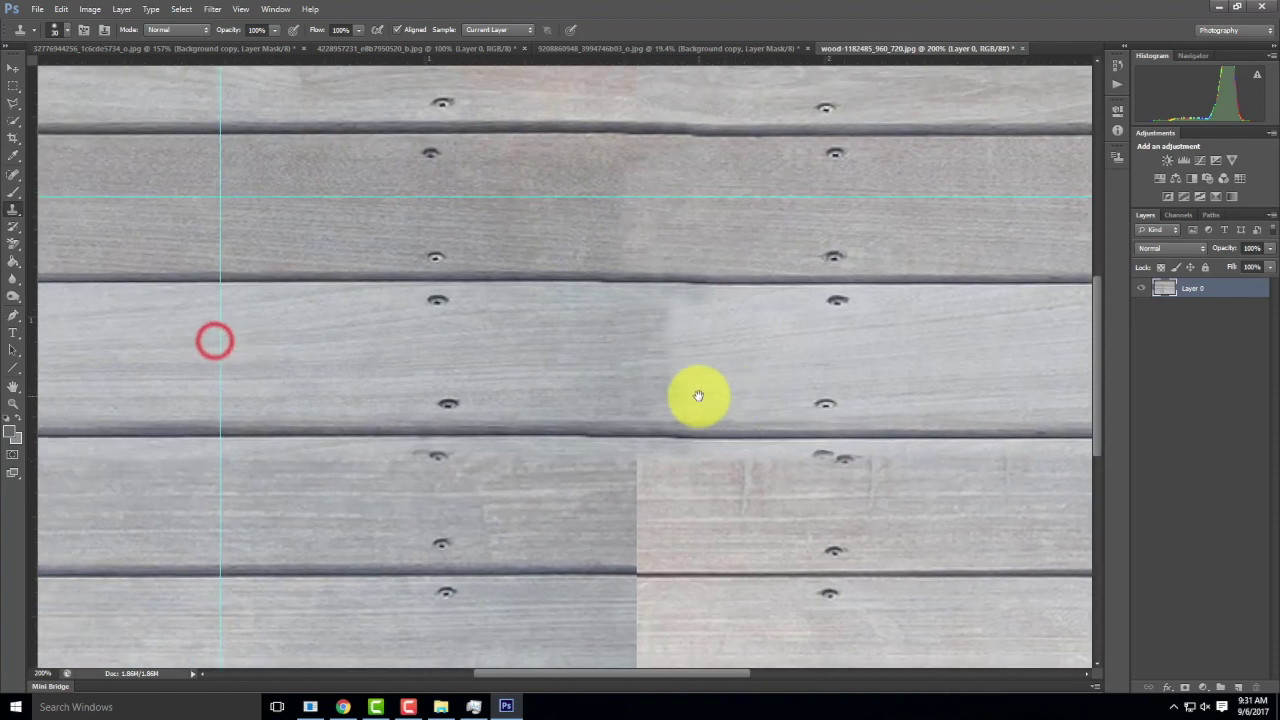
# - Sample nearby wood and clone over the vertical join in the upper board
pyautogui.moveTo(697, 234)
pyautogui.mouseDown()
pyautogui.moveTo(674, 377)
pyautogui.moveTo(649, 369)
pyautogui.mouseUp()
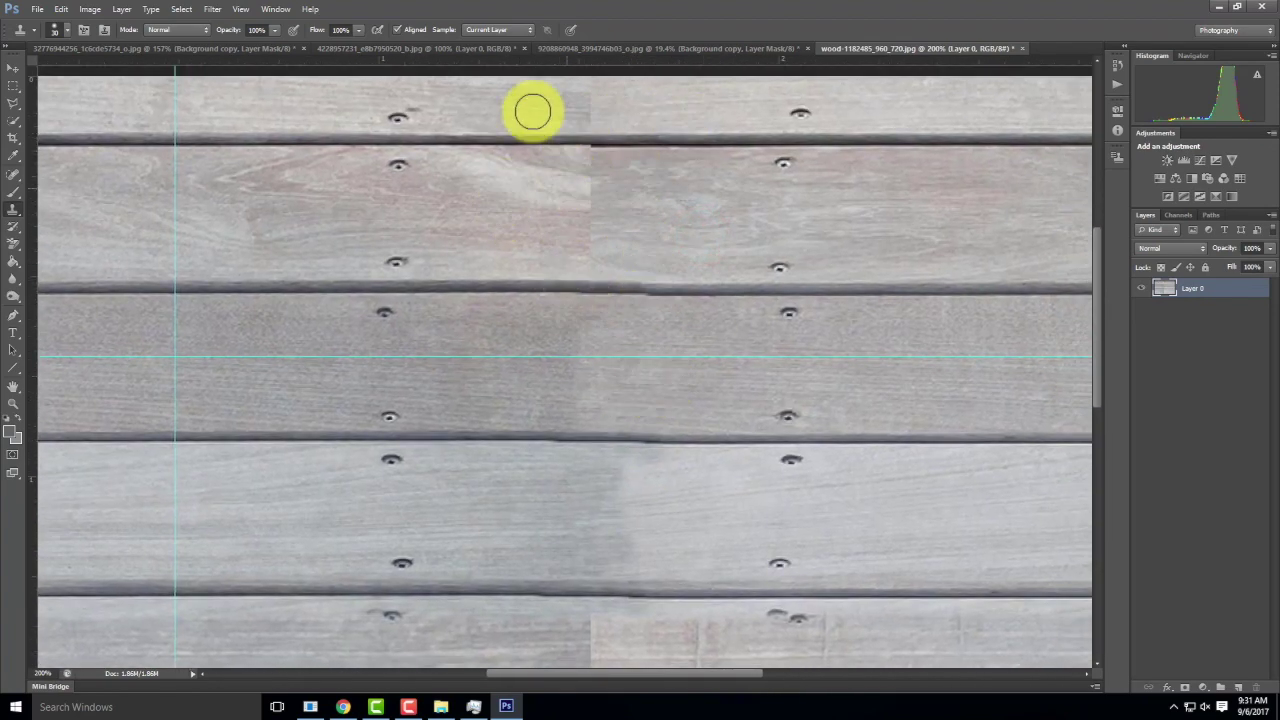
pyautogui.keyDown('alt'); pyautogui.click(531, 186); pyautogui.keyUp('alt')
pyautogui.moveTo(590, 189); pyautogui.dragTo(608, 191)
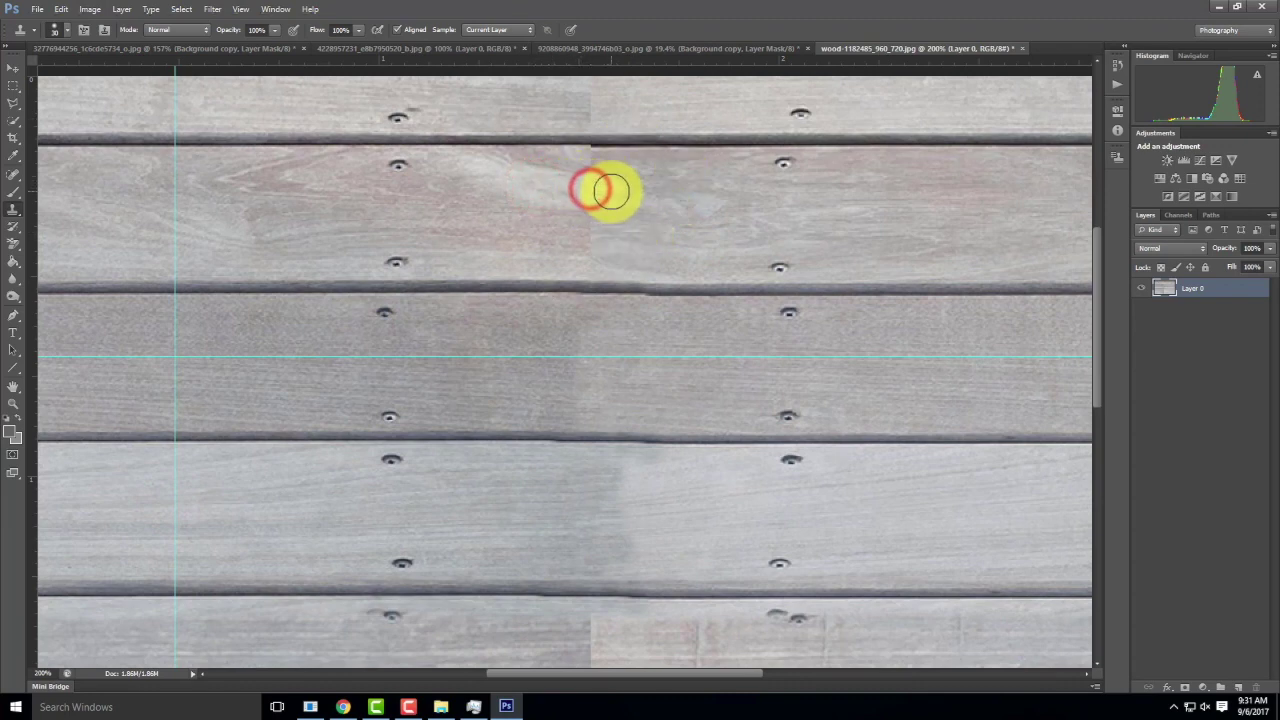
pyautogui.click(634, 191)
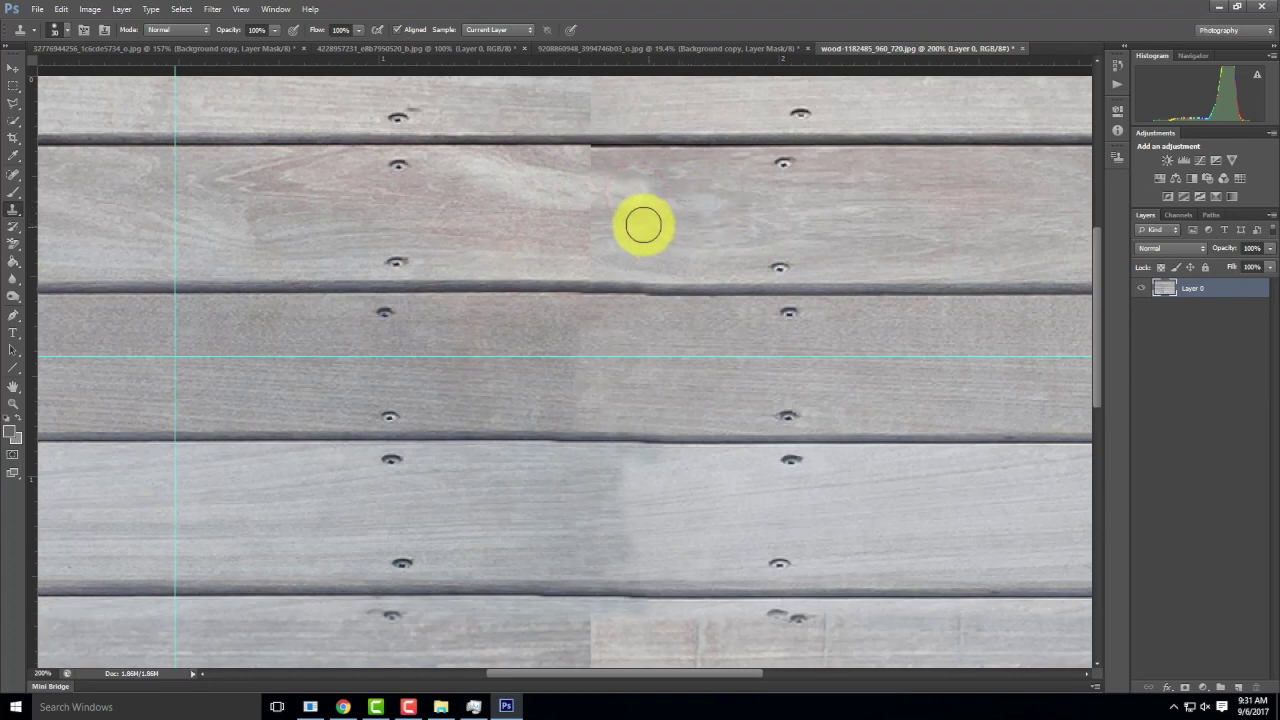
pyautogui.moveTo(589, 202); pyautogui.dragTo(613, 203)
pyautogui.click(620, 205)
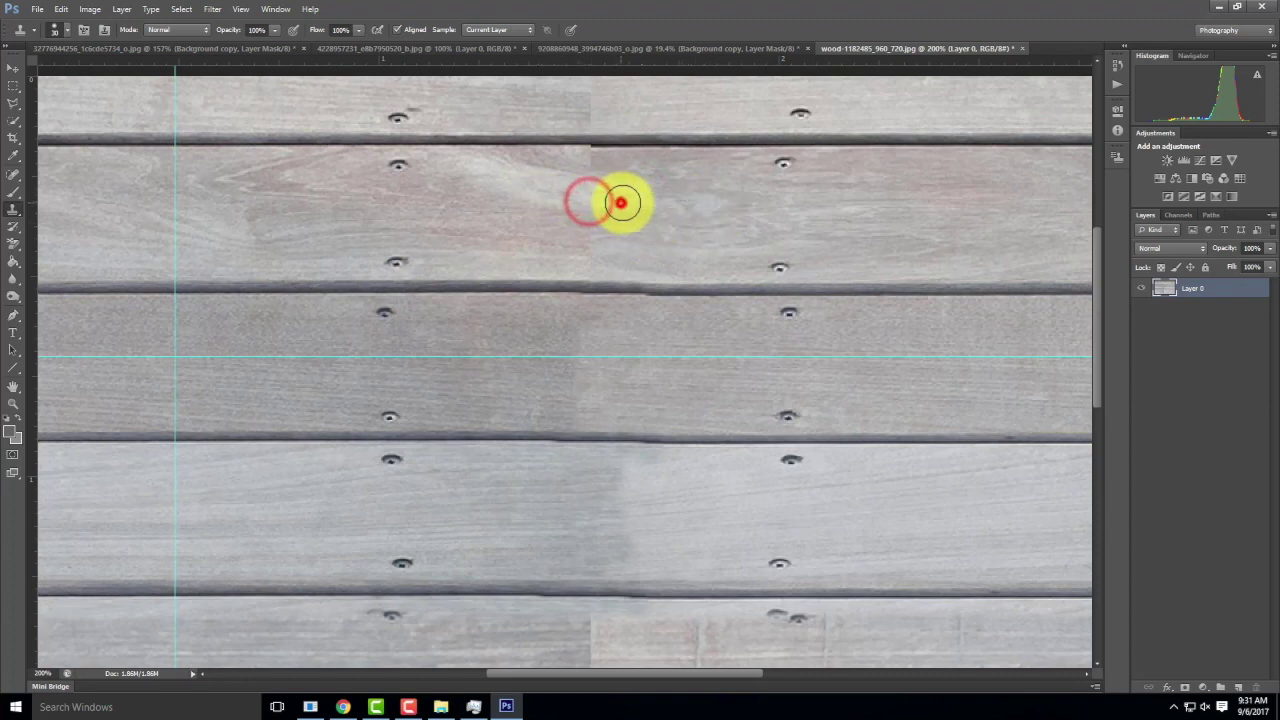
pyautogui.click(694, 234)
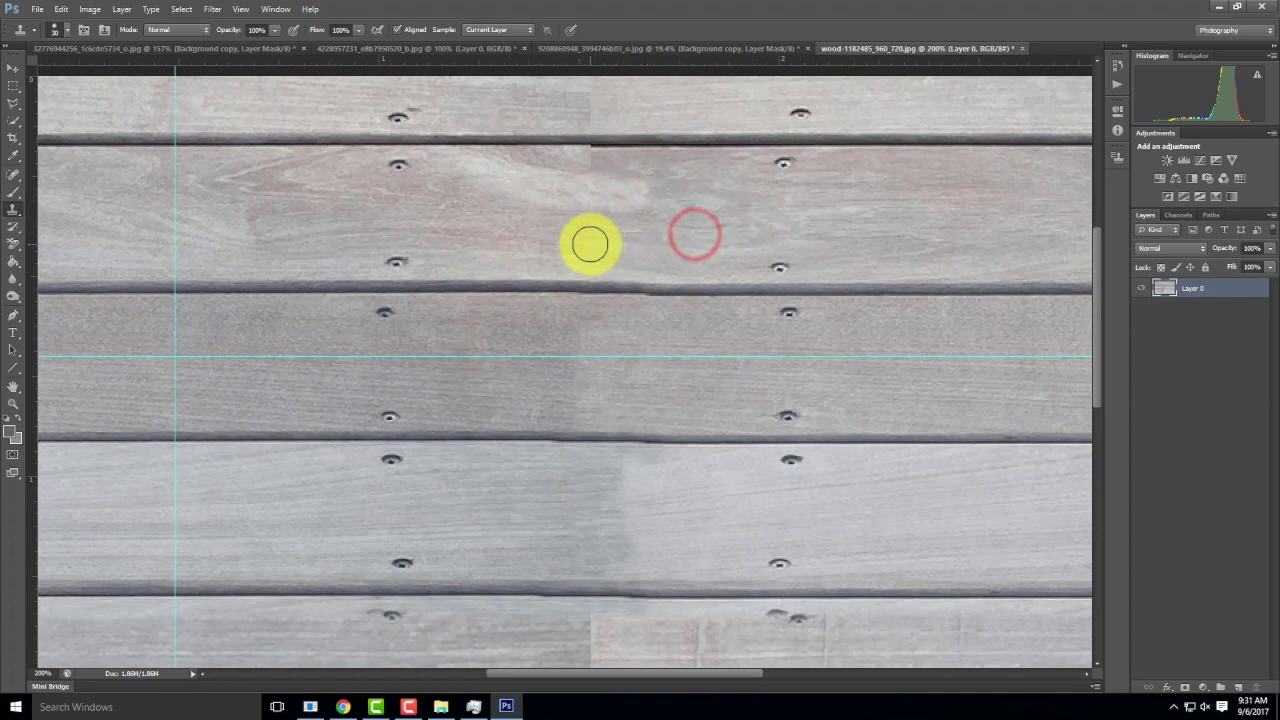
pyautogui.click(589, 243)
pyautogui.click(563, 237)
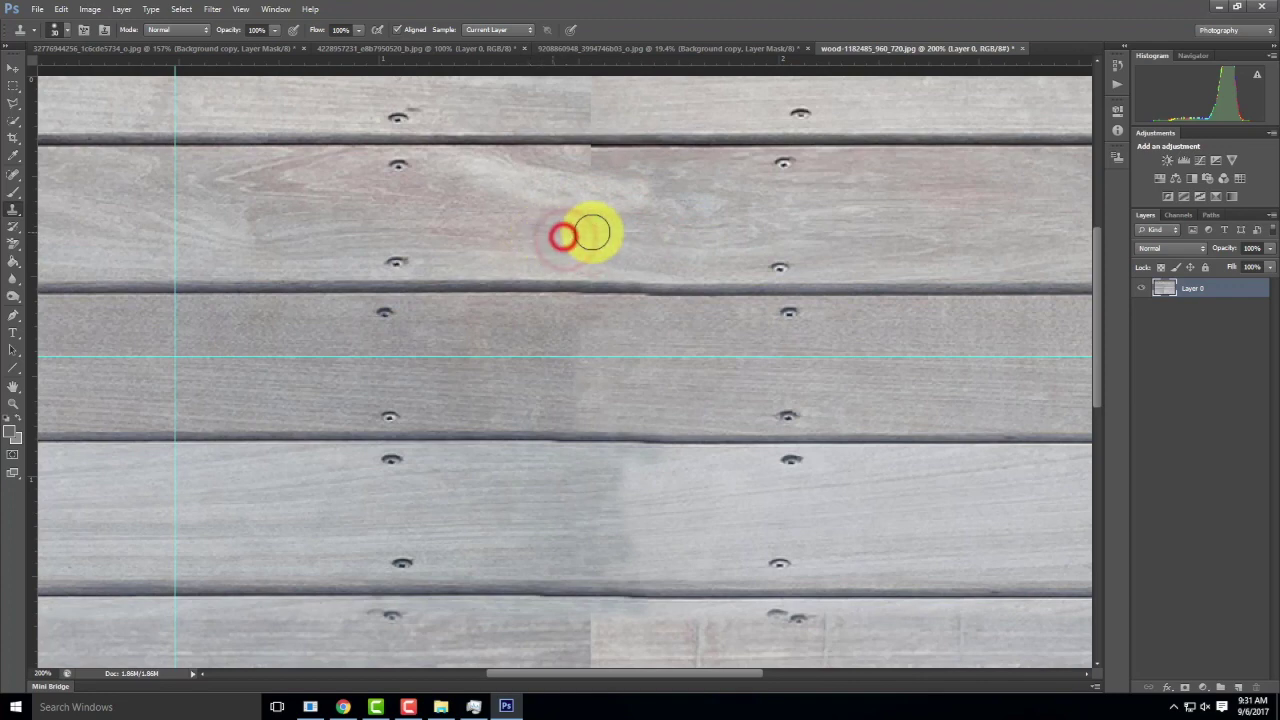
# - Cover the reddish patch, blend the top board gap, and fit the image on screen
pyautogui.click(687, 176)
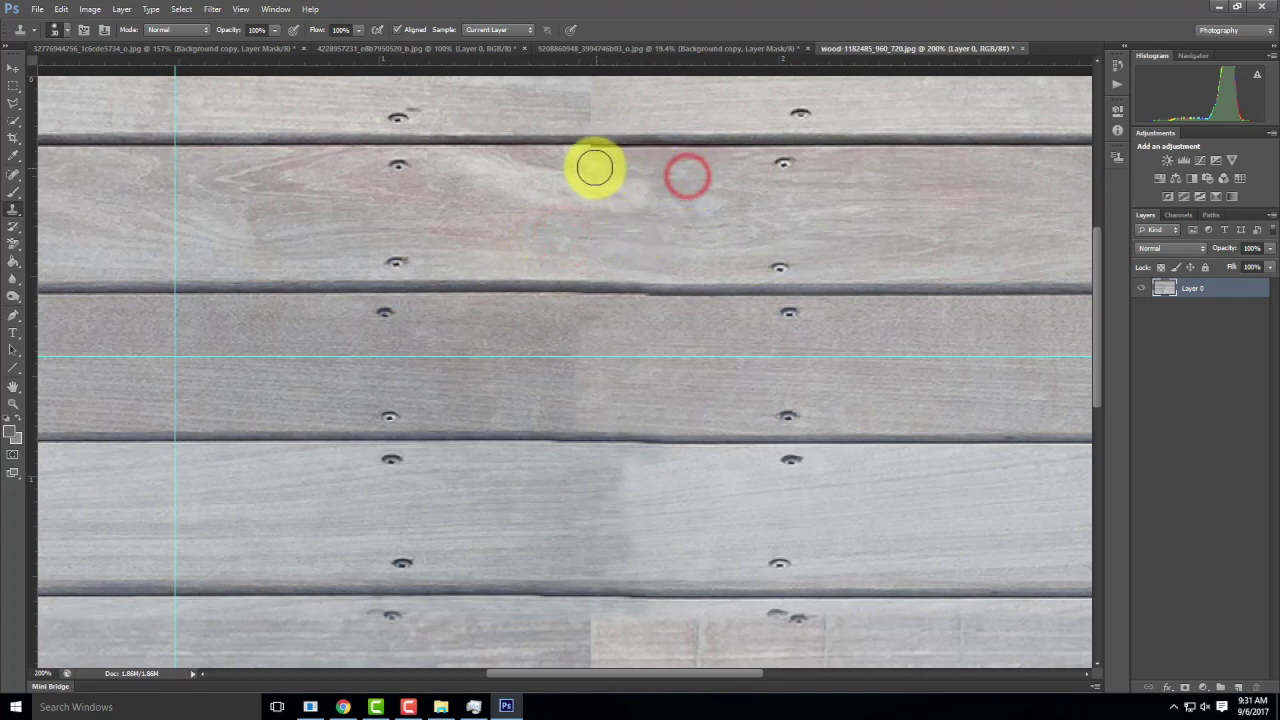
pyautogui.click(593, 163)
pyautogui.click(537, 137)
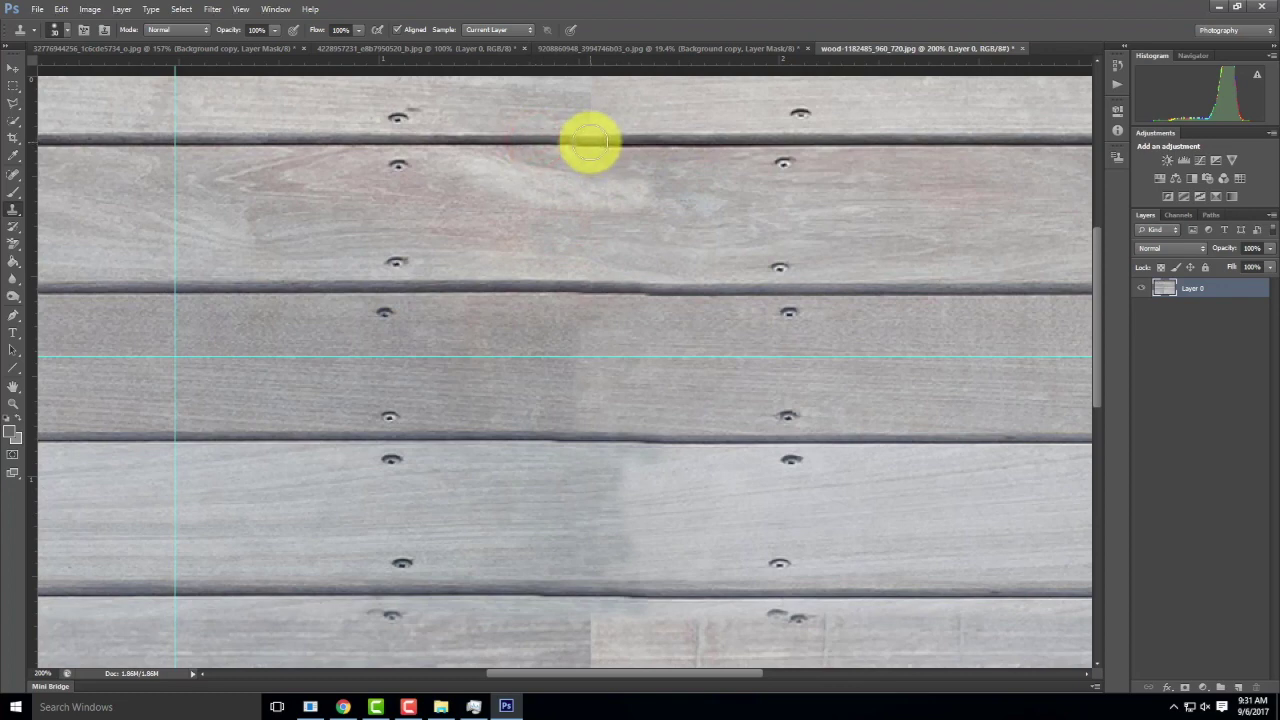
pyautogui.click(590, 142)
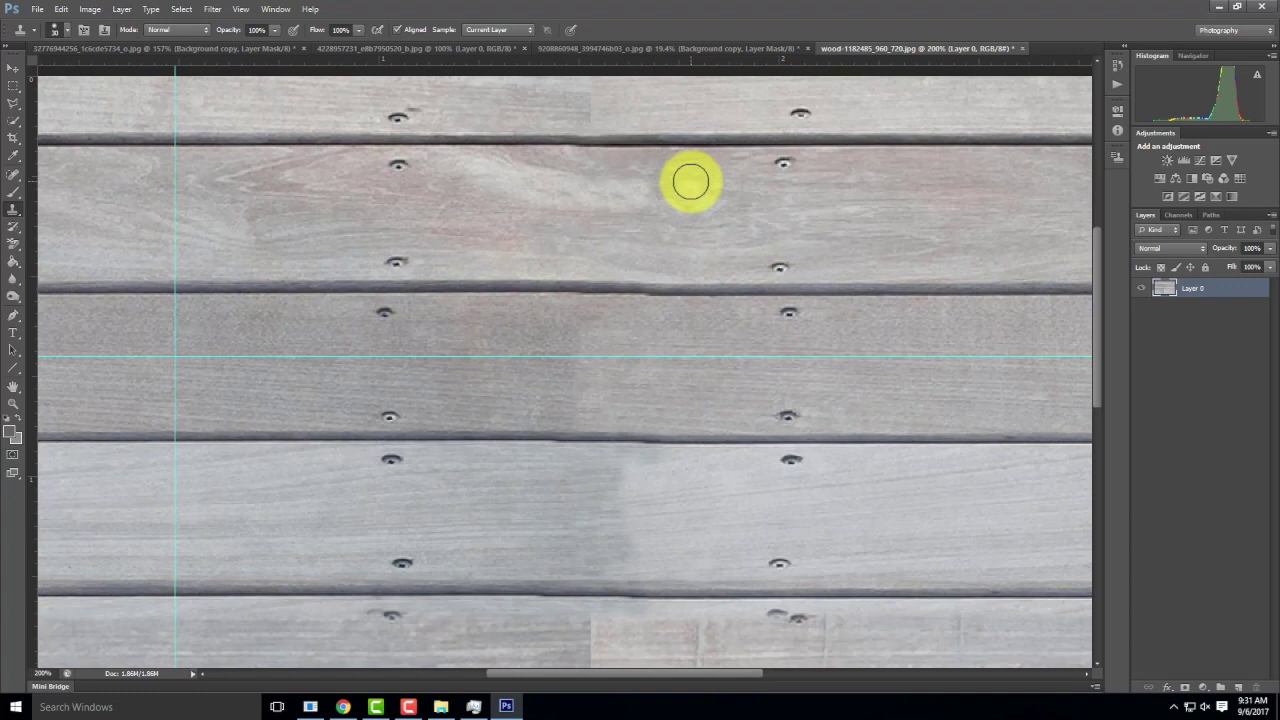
pyautogui.hotkey('ctrl', '0')
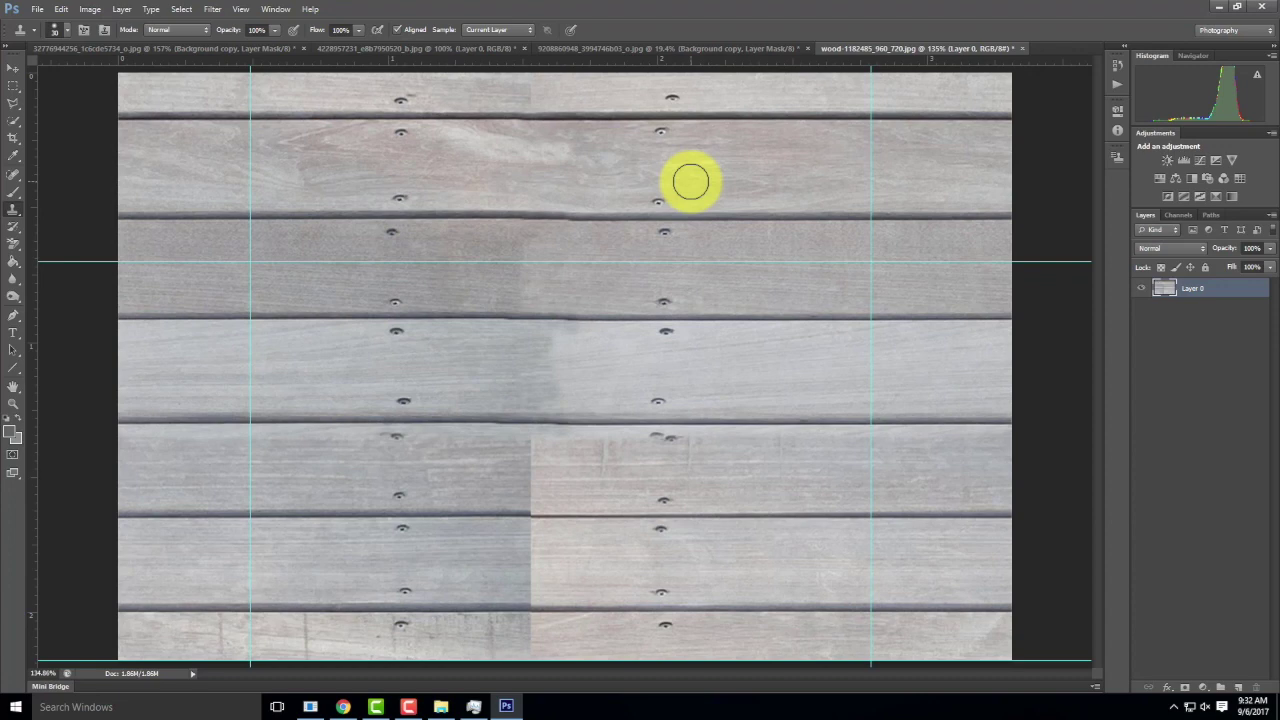
pyautogui.click(408, 705)
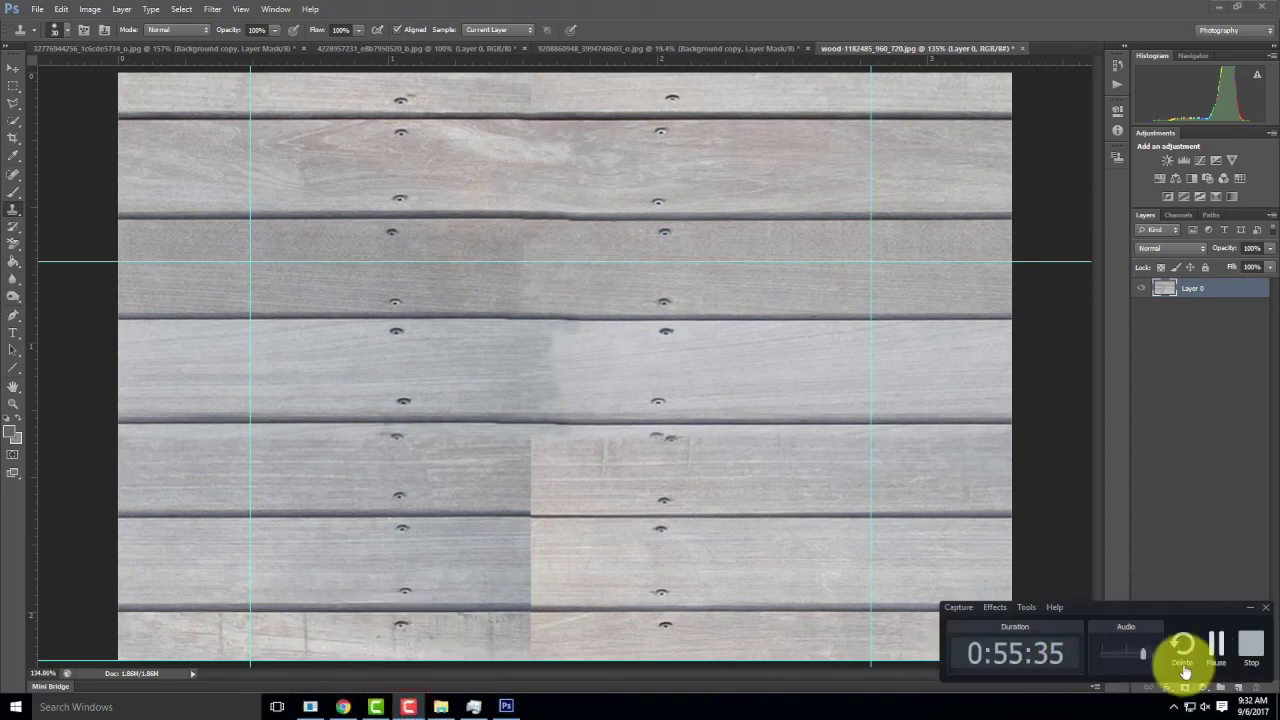